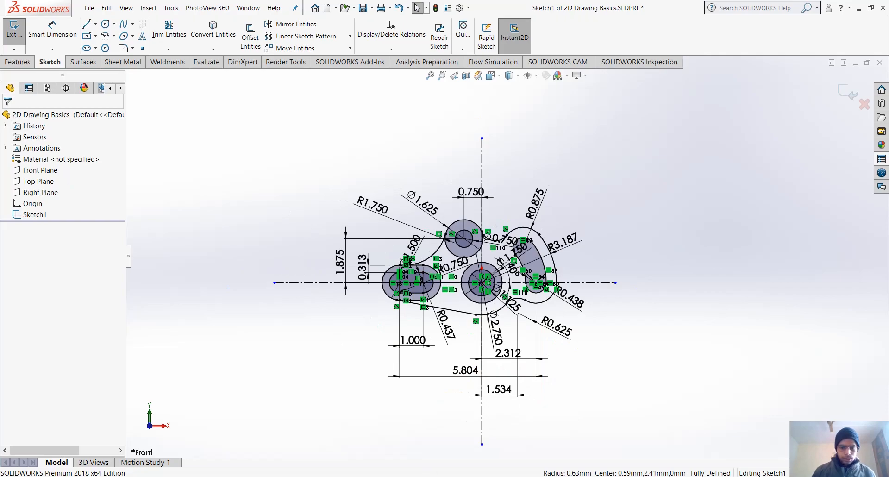
- Switch to the empty Part1 document and start a sketch on the Front Plane
click(532, 432)
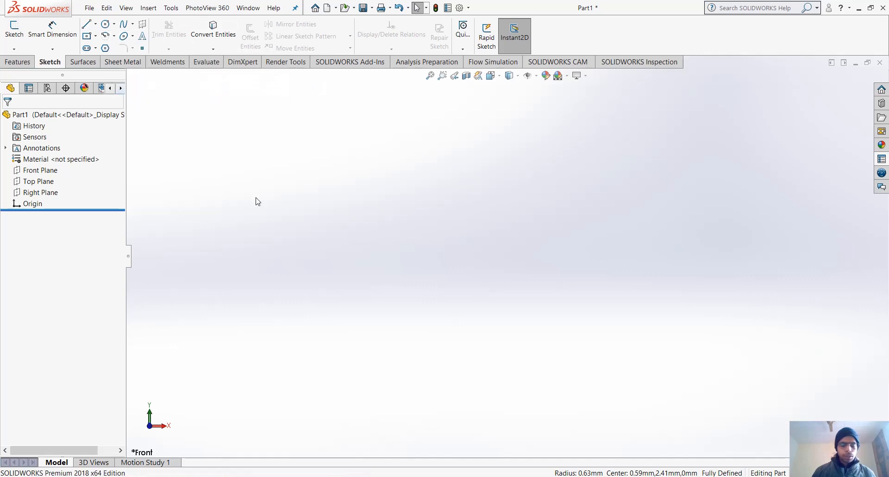
click(39, 171)
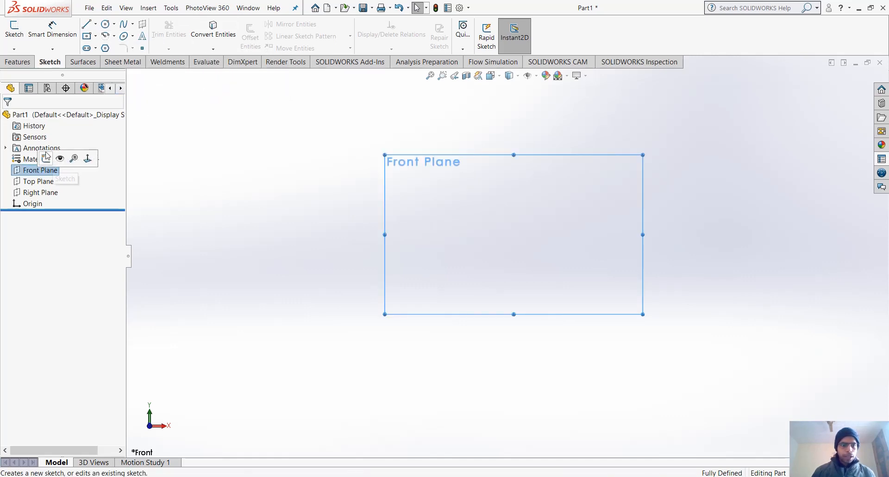
click(44, 158)
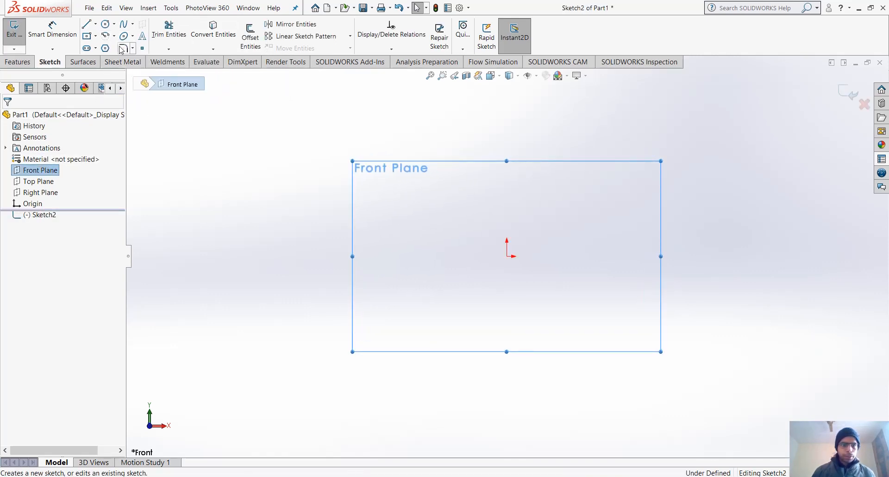
- Sketch a center rectangle on the origin, 25 mm high and 50 mm wide
click(87, 36)
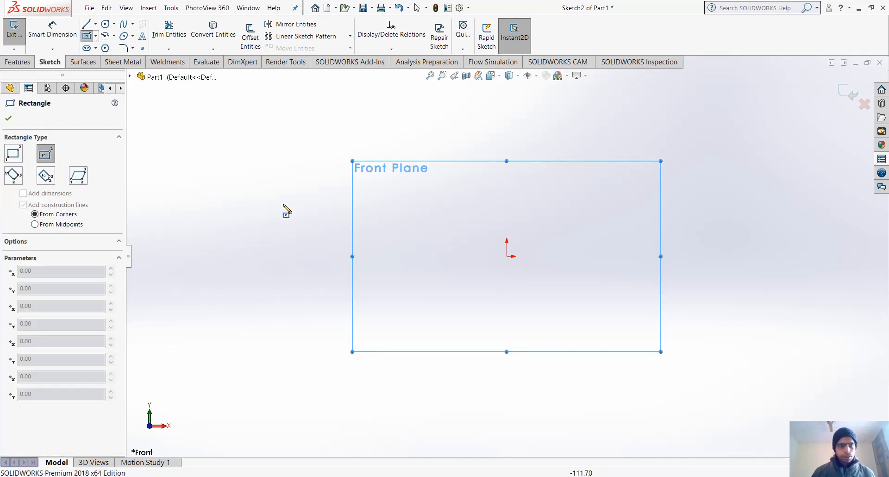
click(96, 37)
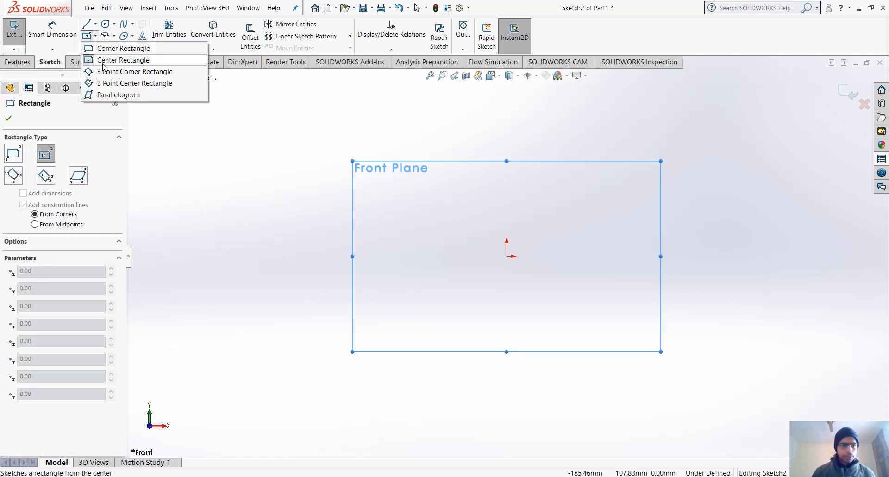
key(Escape)
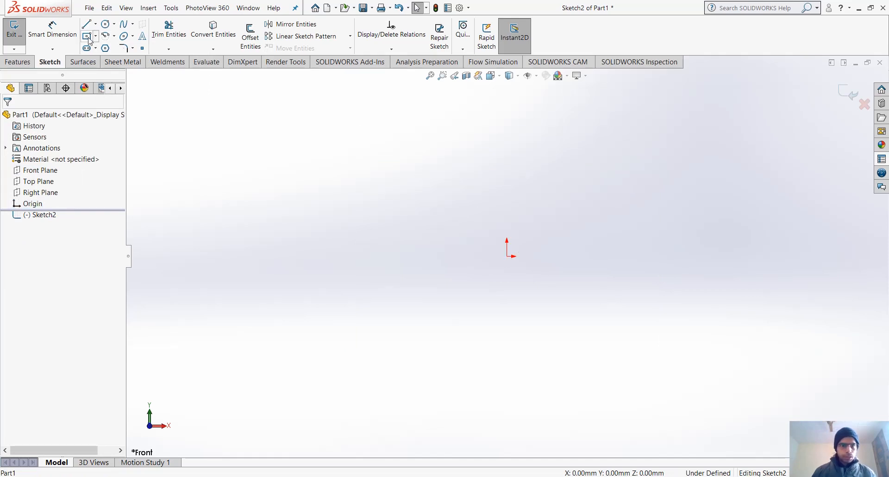
click(507, 256)
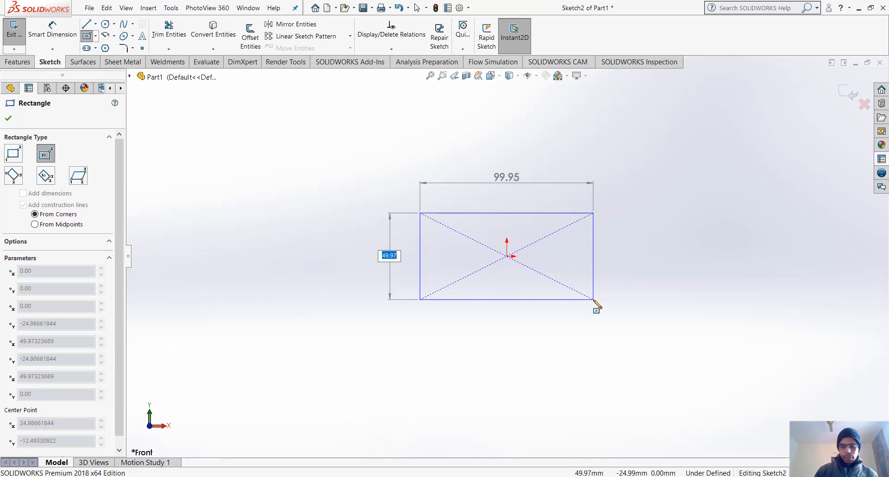
text(25)
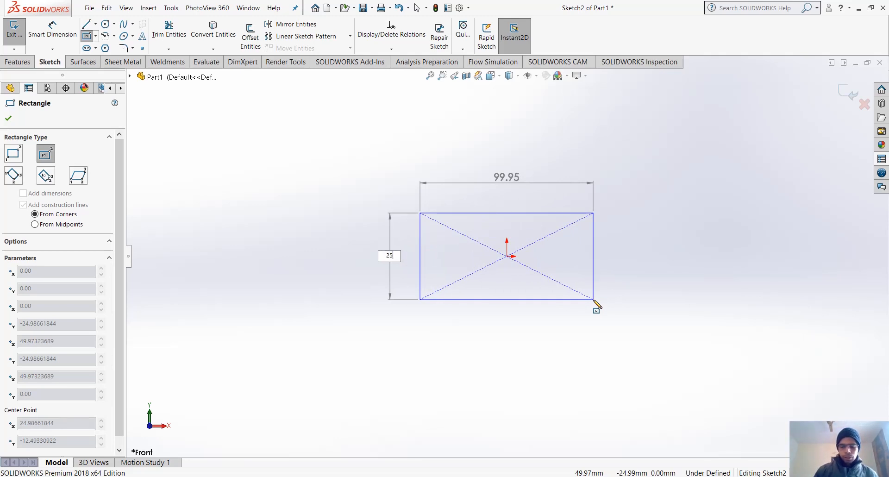
key(Tab)
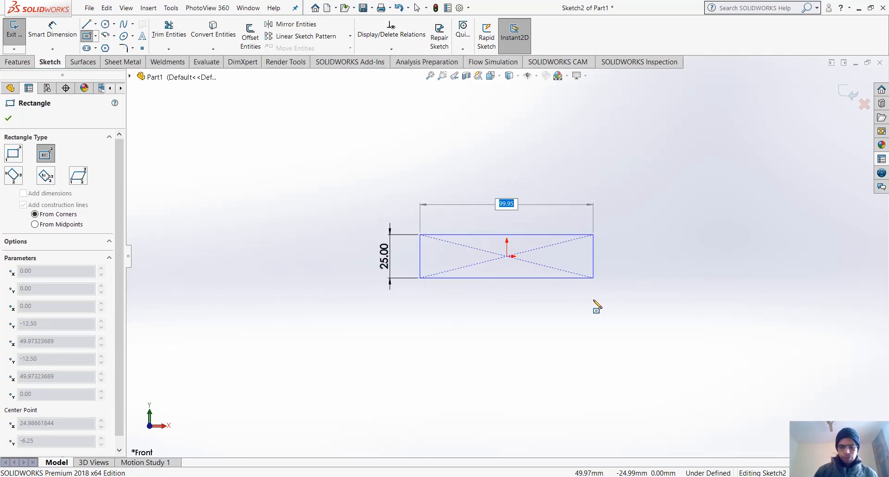
text(50)
key(Return)
key(Escape)
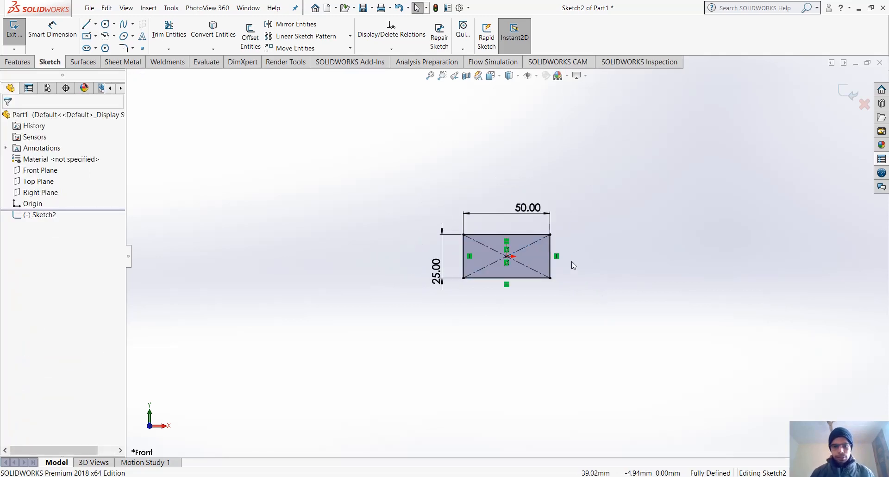
scroll(571, 261, down, 2)
click(334, 277)
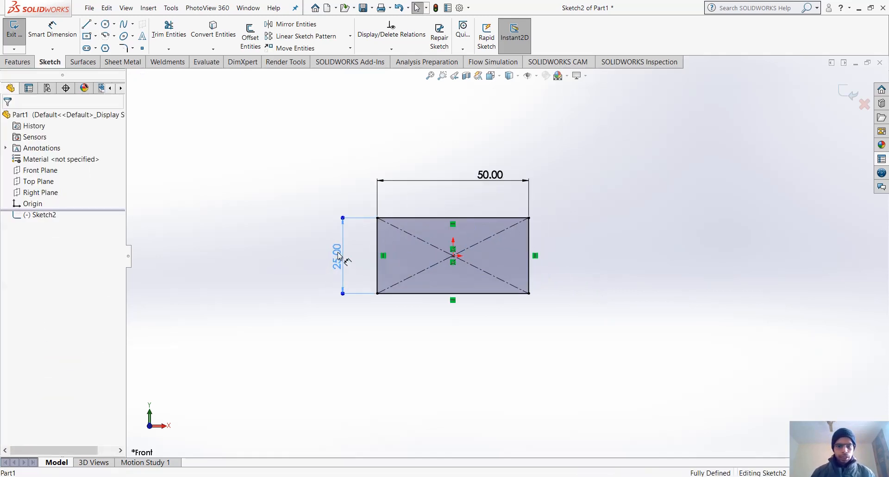
key(Escape)
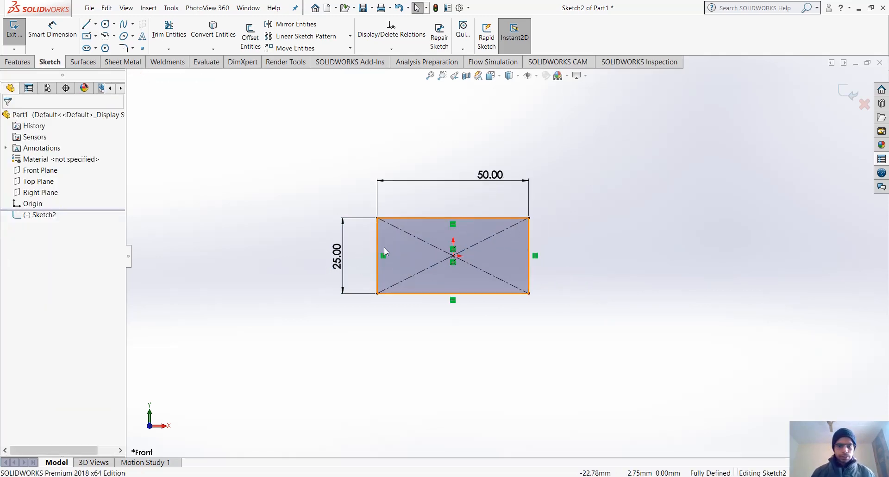
- Review the Sketch system options for on-screen numeric input and dimension creation when drawing entities
click(459, 9)
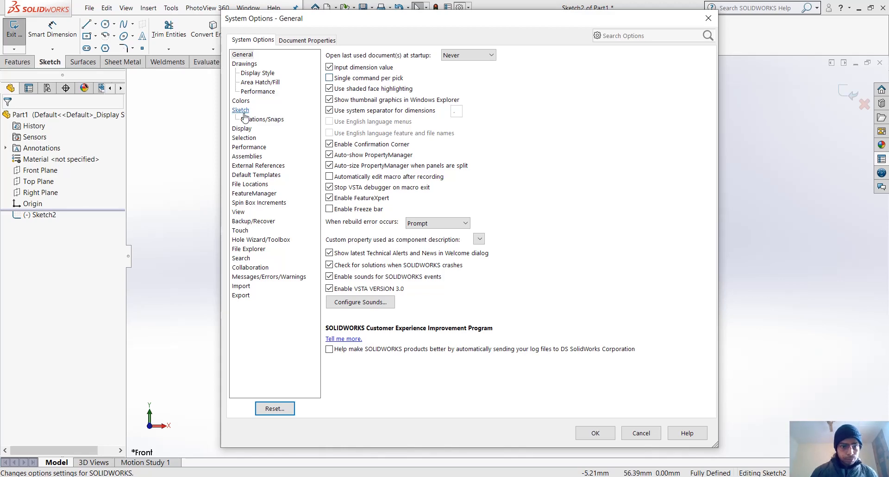
click(241, 111)
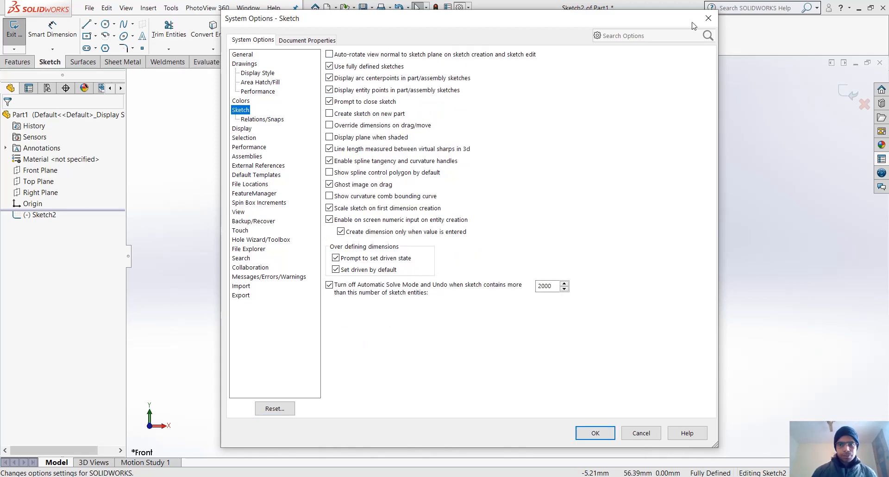
click(708, 18)
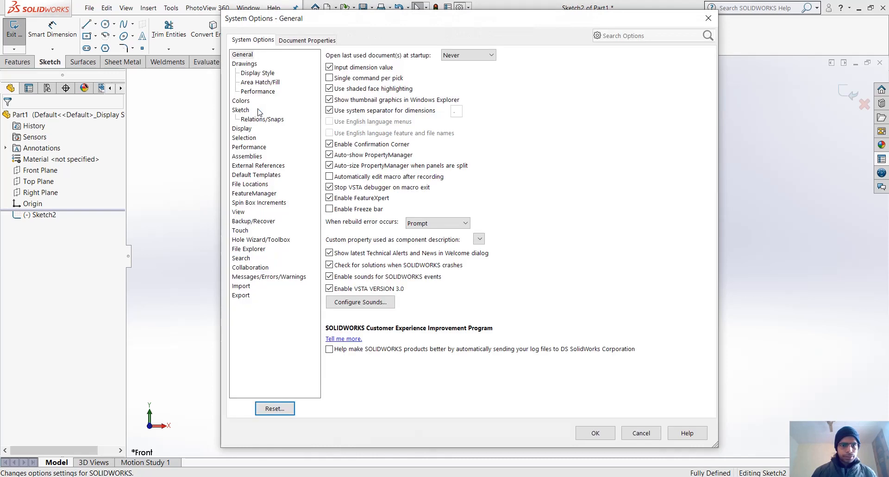
click(241, 109)
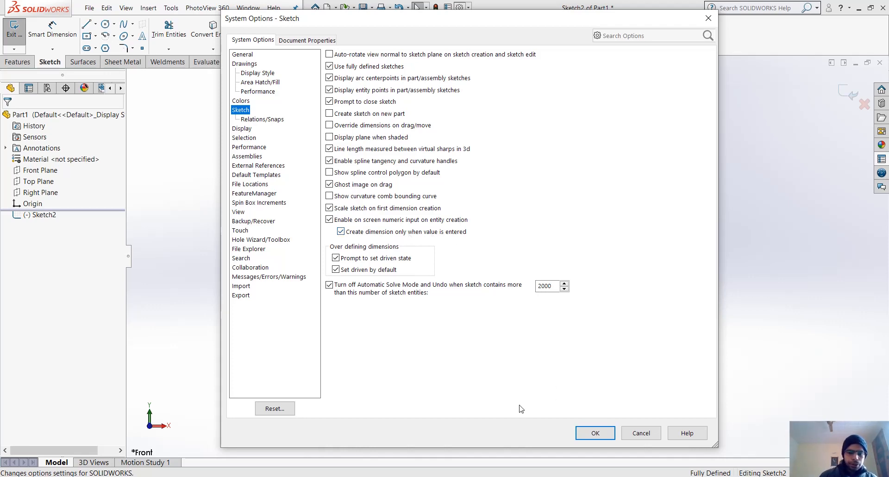
click(595, 432)
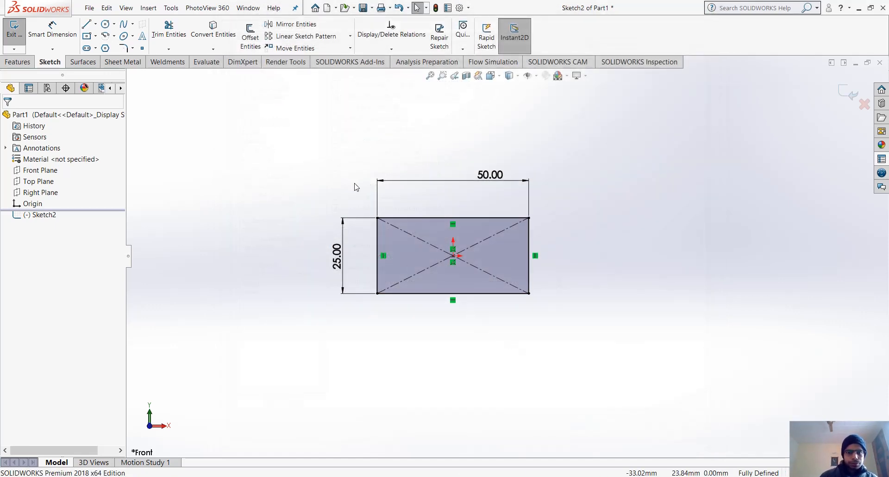
- Fillet the rectangle's upper-right corner with a 5 mm radius and move the radius dimension clear of the shape
scroll(576, 180, down, 2)
scroll(430, 181, up, 2)
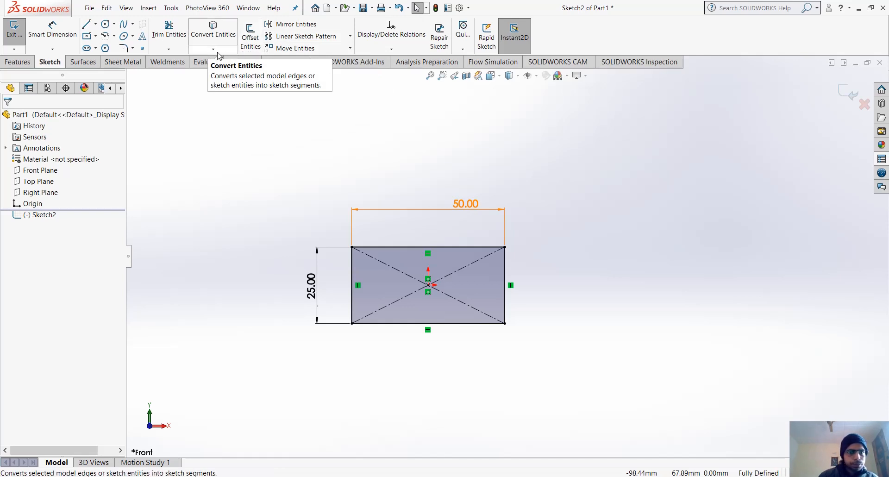
click(125, 48)
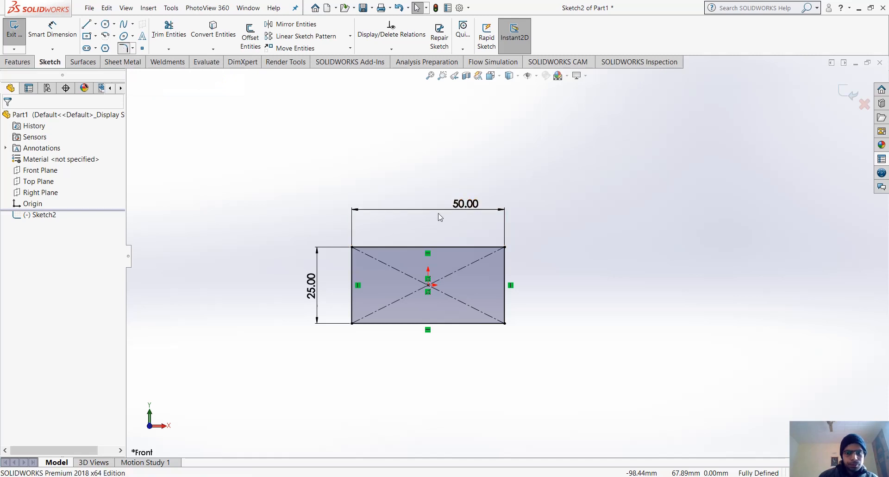
click(504, 248)
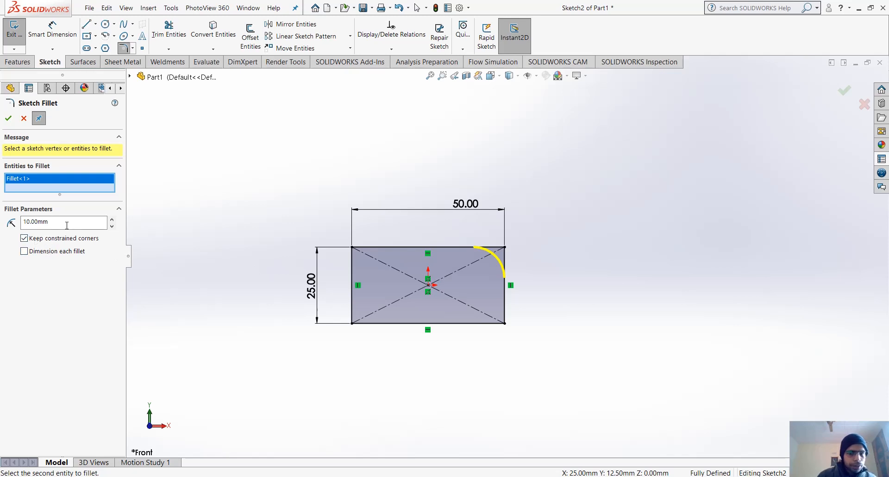
drag(60, 225, 1, 222)
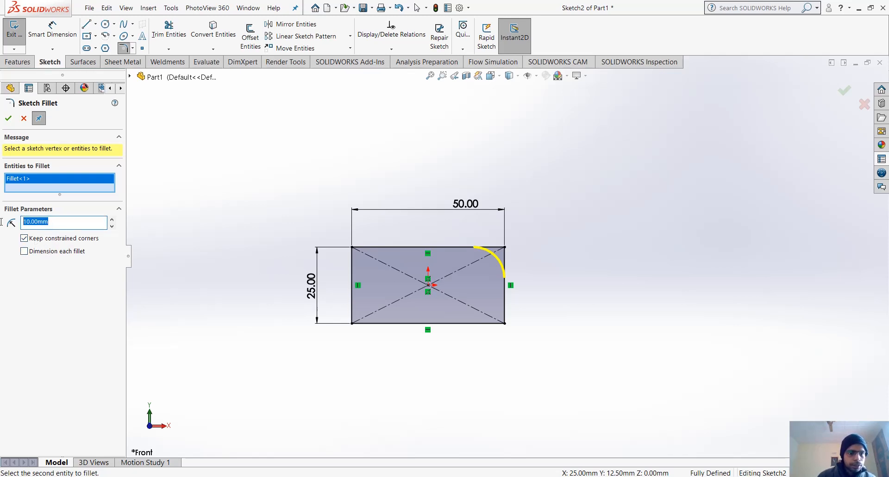
text(5)
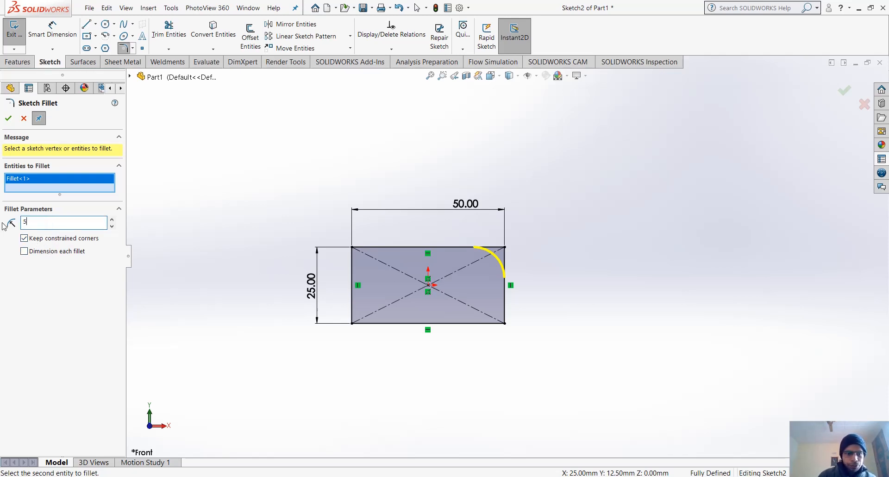
key(Return)
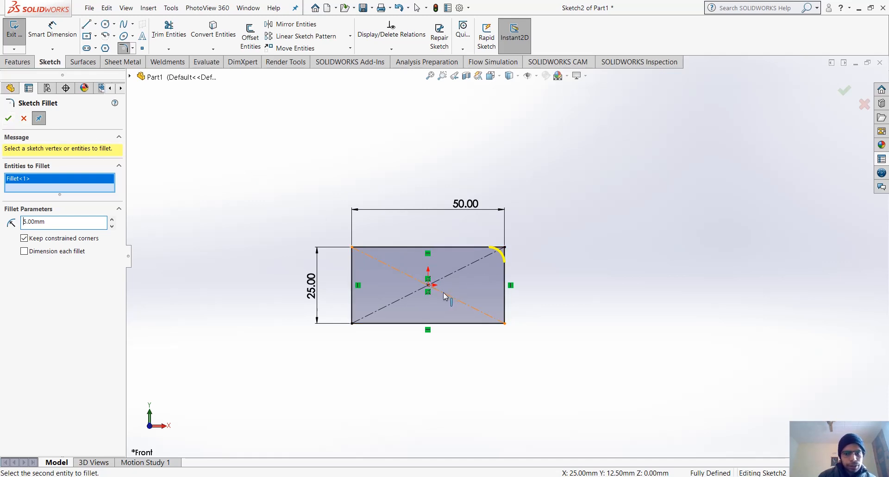
scroll(495, 254, down, 5)
scroll(498, 250, up, 2)
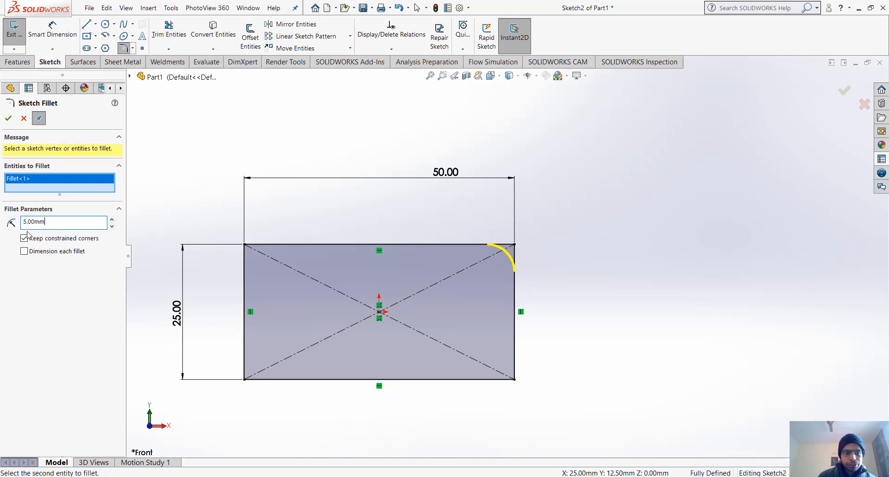
click(10, 119)
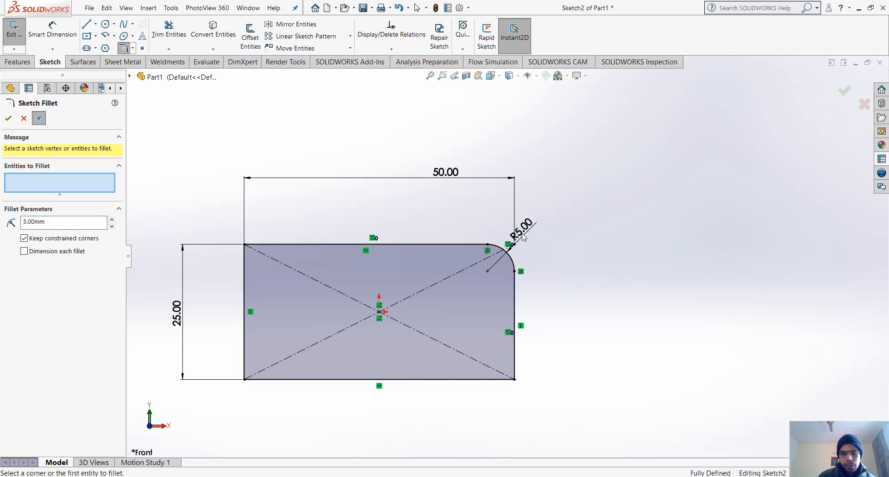
click(9, 119)
mouse_move(526, 231)
mouse_down()
mouse_move(565, 262)
mouse_move(578, 243)
mouse_up()
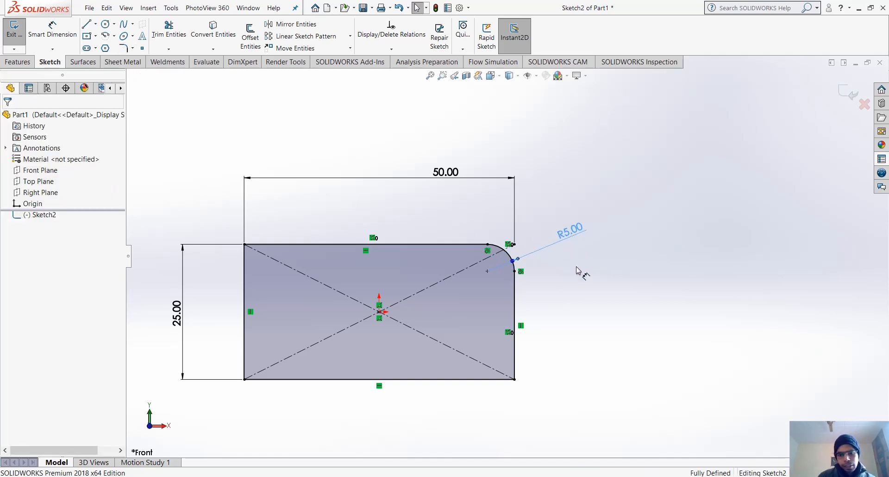
click(572, 290)
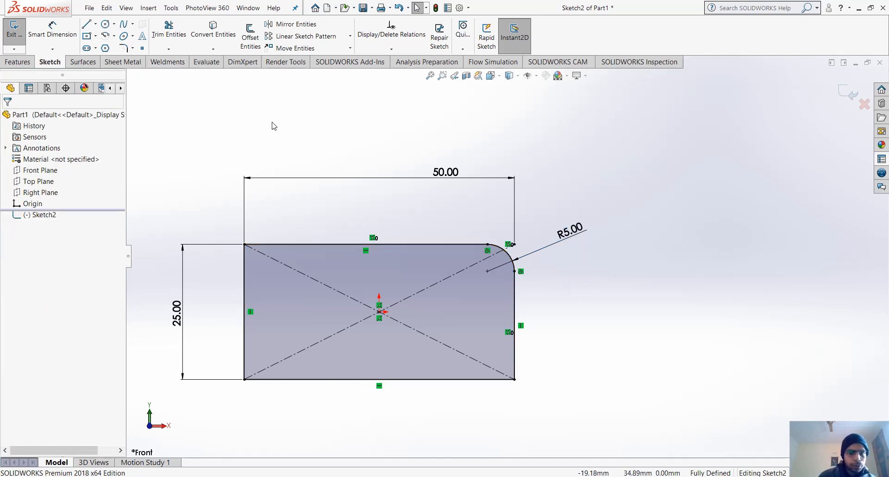
- Chamfer the rectangle's upper-left corner with an equal distance of 10 mm and try to change the distance to 5 mm
click(132, 48)
click(154, 69)
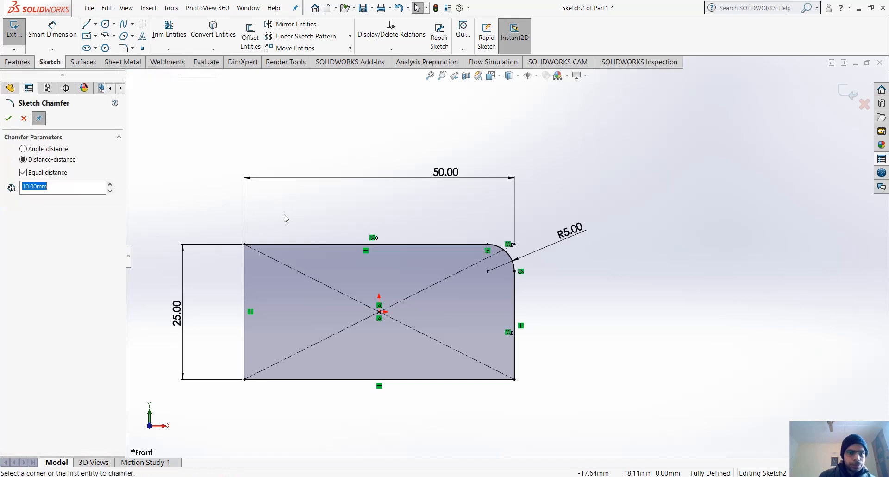
click(245, 244)
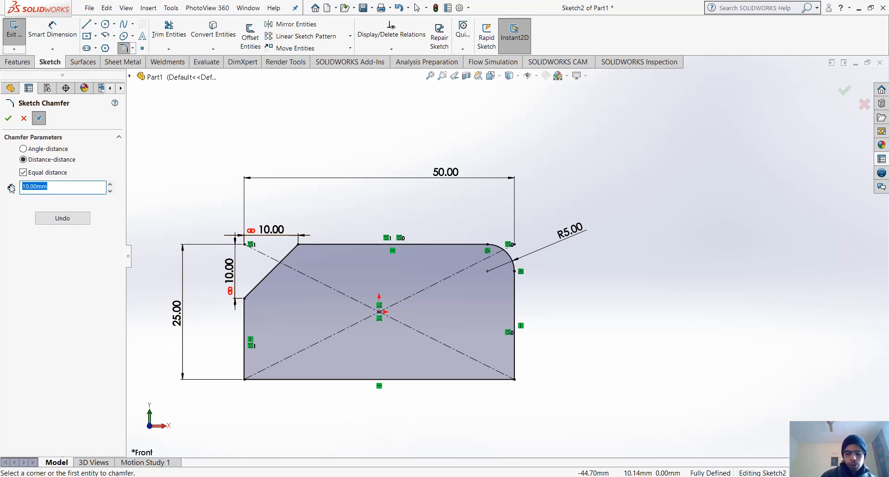
text(5)
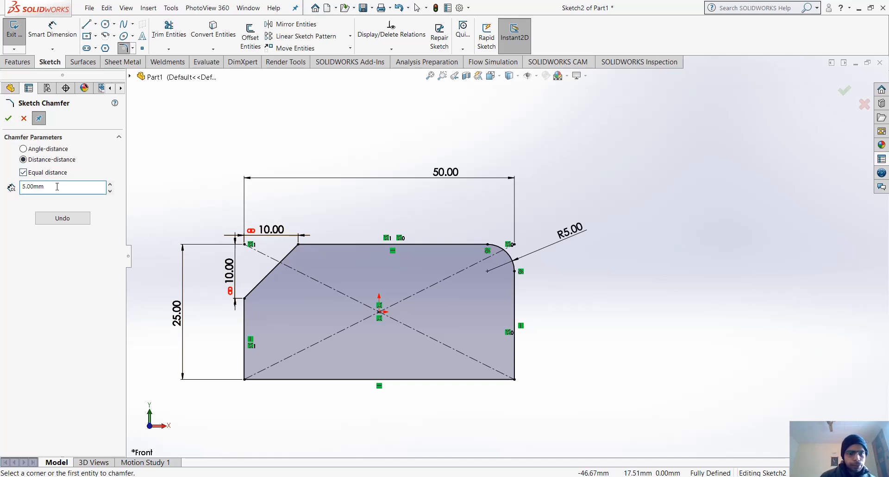
click(57, 186)
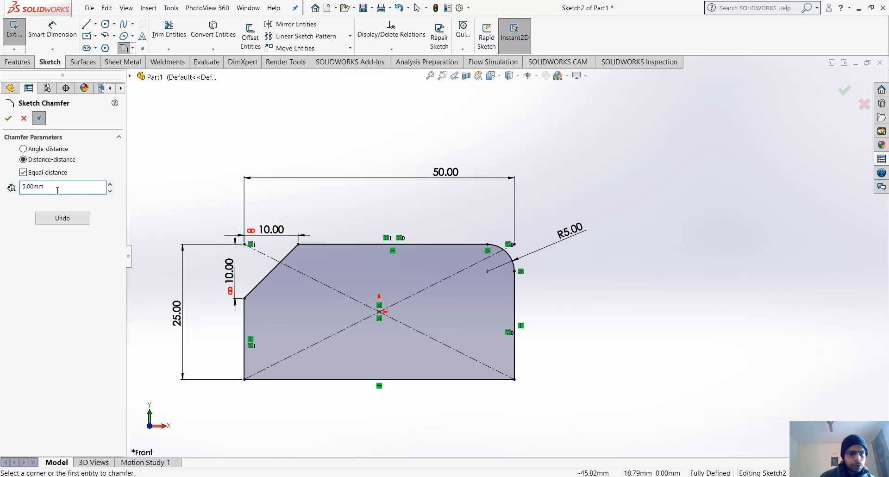
key(Return)
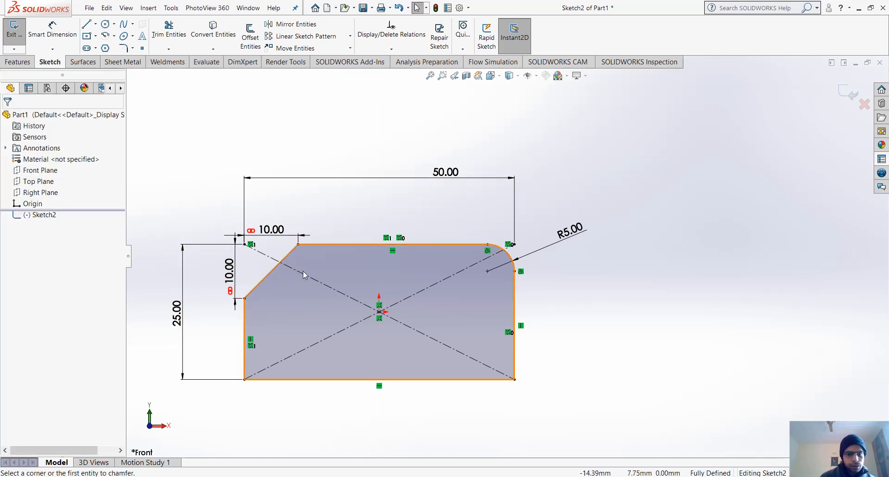
- Undo the chamfer on the rectangle's upper-left corner
click(42, 214)
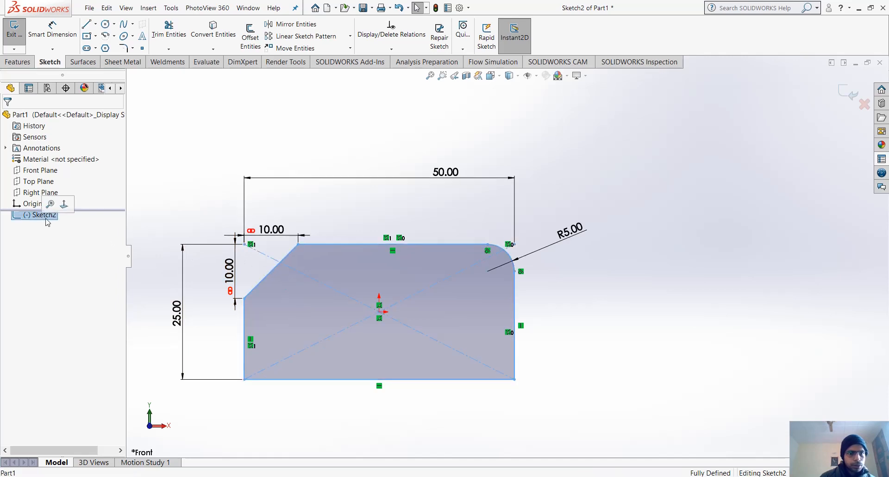
click(272, 247)
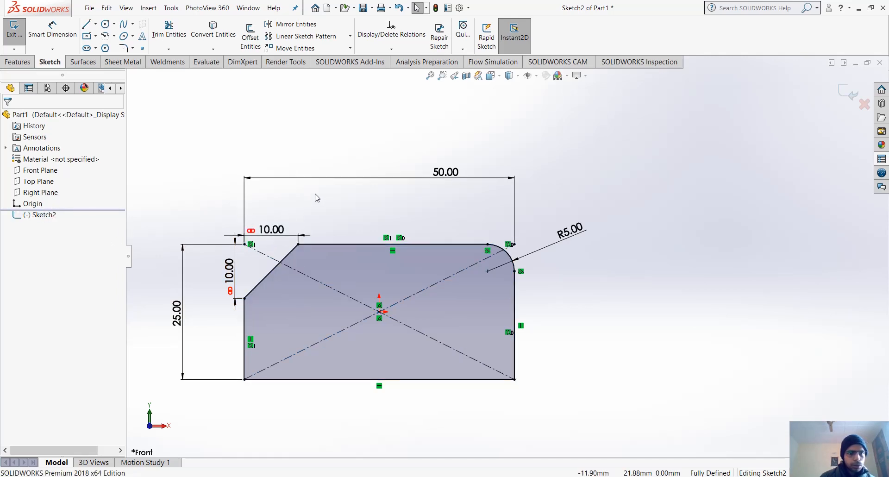
key(ctrl+z)
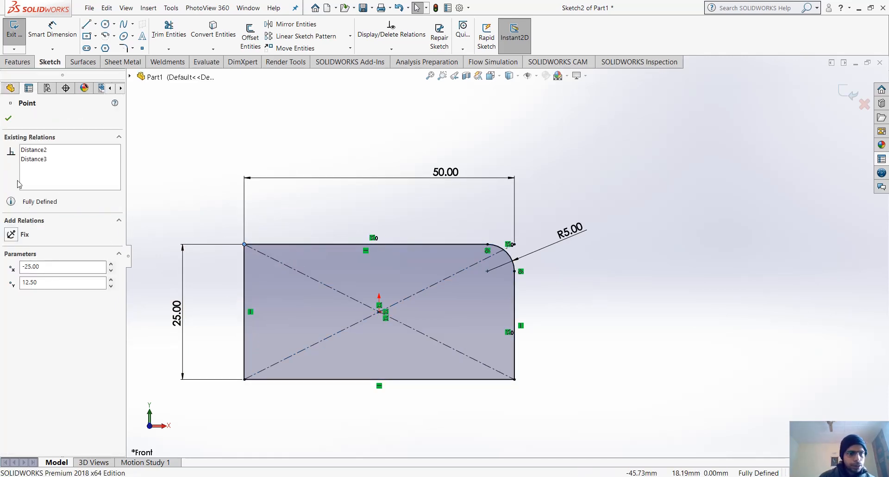
- Chamfer the rectangle's upper-left corner with an equal distance of 3 mm
click(132, 48)
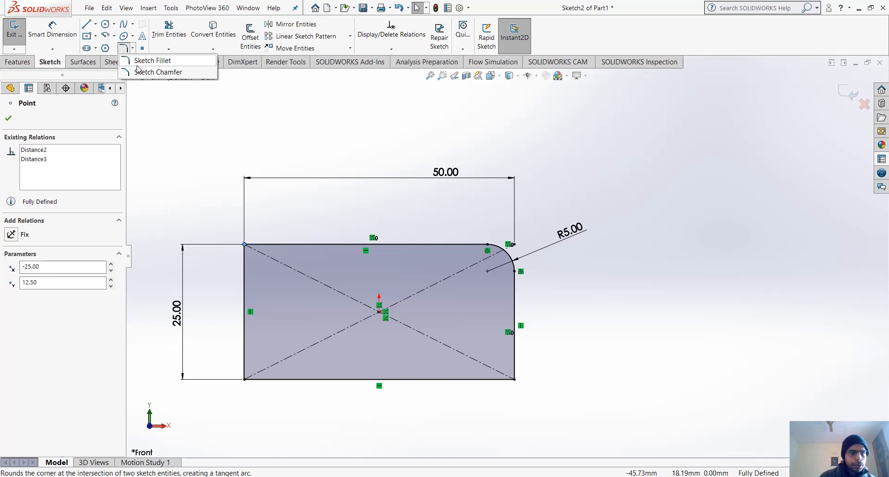
click(141, 73)
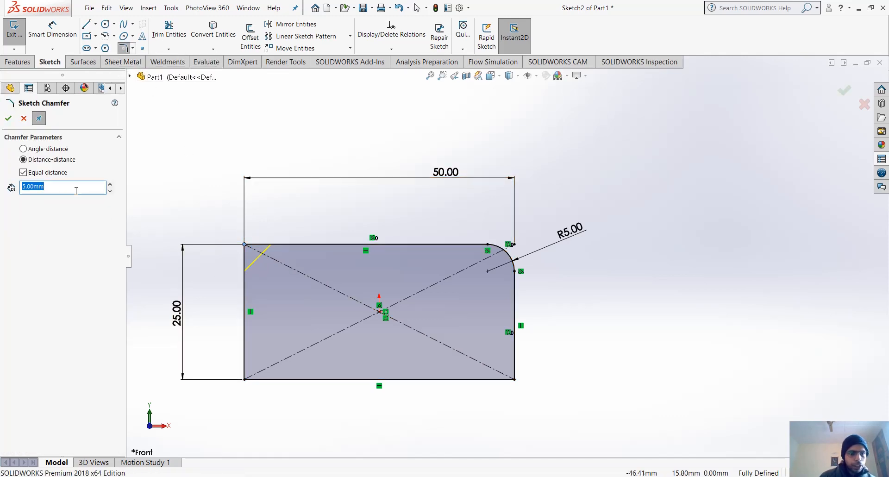
text(3)
key(Return)
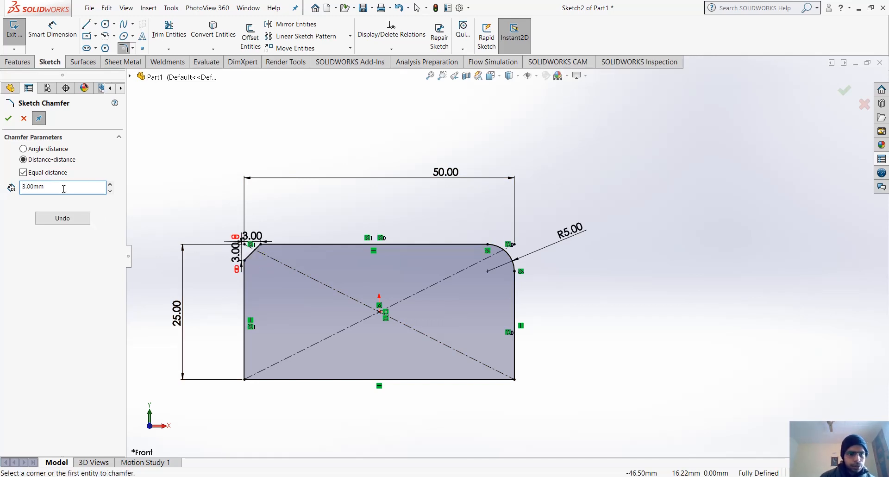
- Try to change the upper-left chamfer's distance to 5 mm and undo the chamfer
drag(64, 189, 2, 190)
text(5)
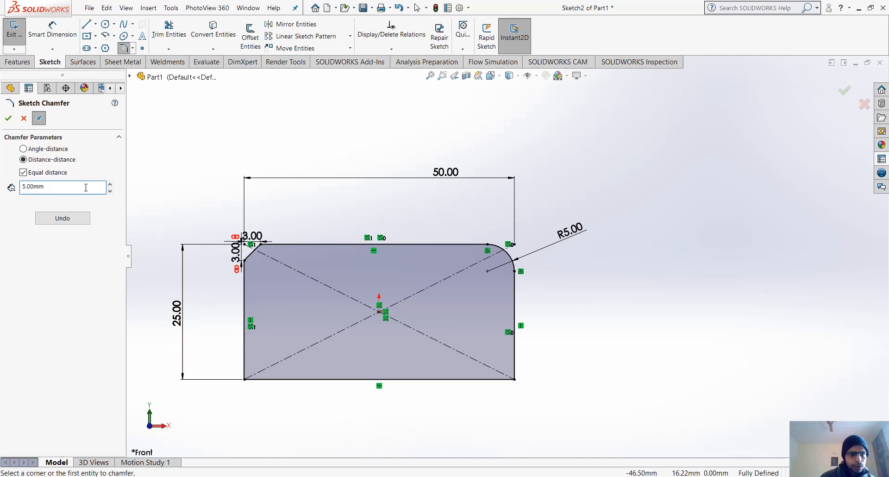
drag(86, 187, 30, 181)
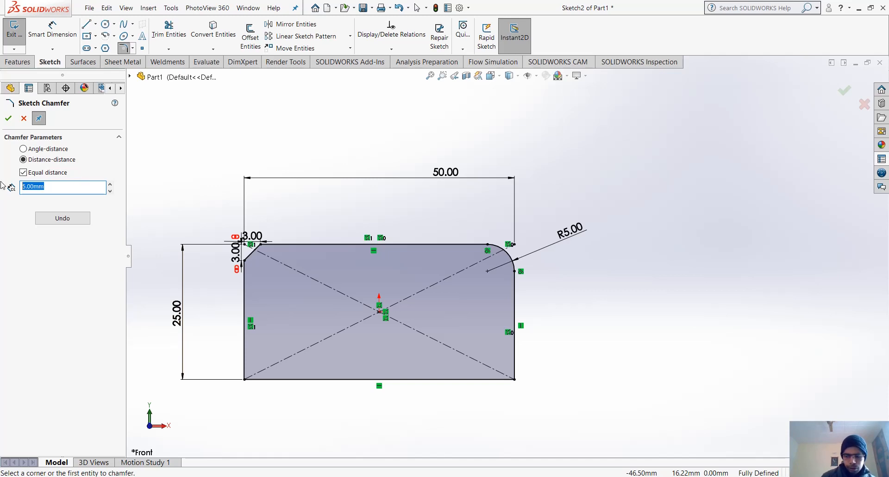
text(5)
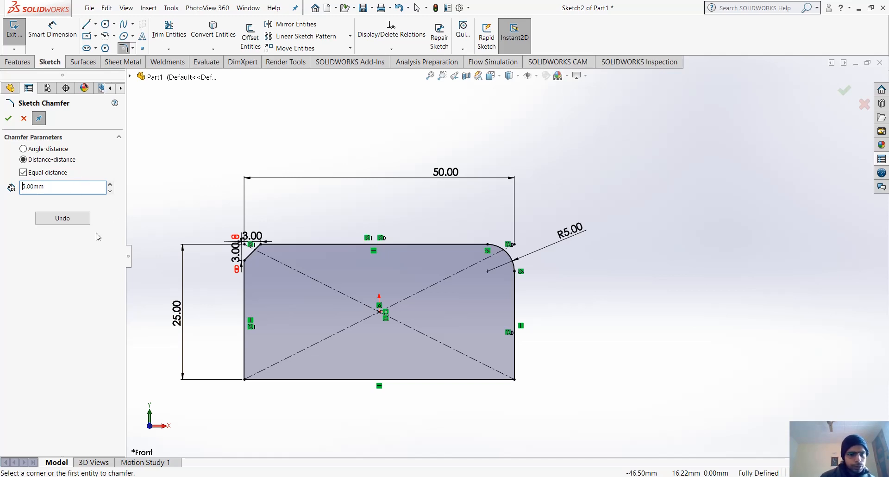
click(62, 219)
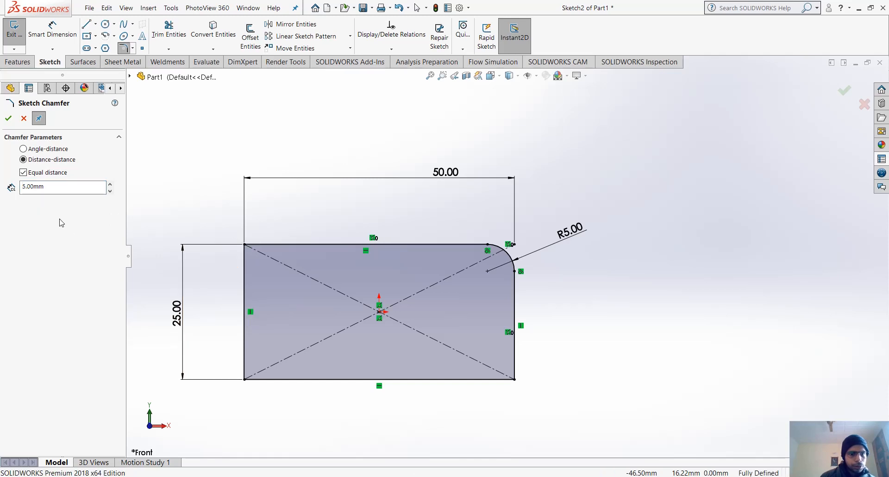
drag(51, 190, 27, 187)
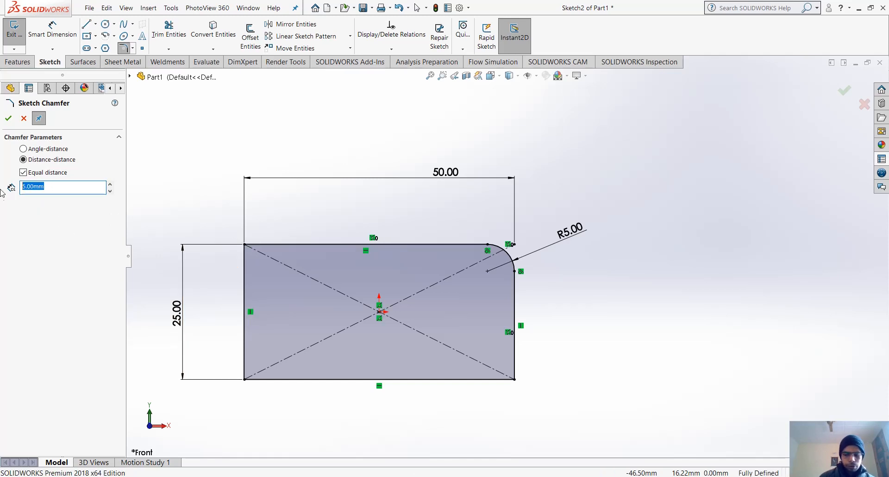
key(Escape)
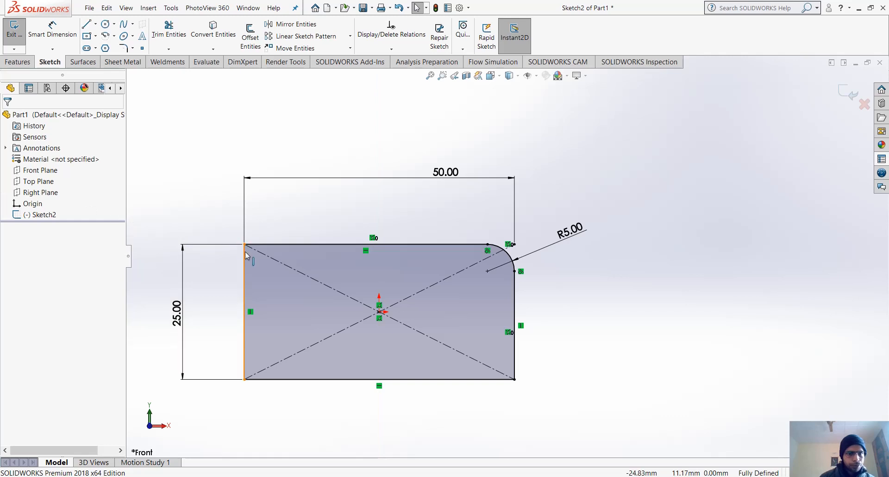
- Chamfer the rectangle's upper-left corner with an equal distance of 5 mm and try to change the distance to 7 mm
click(131, 48)
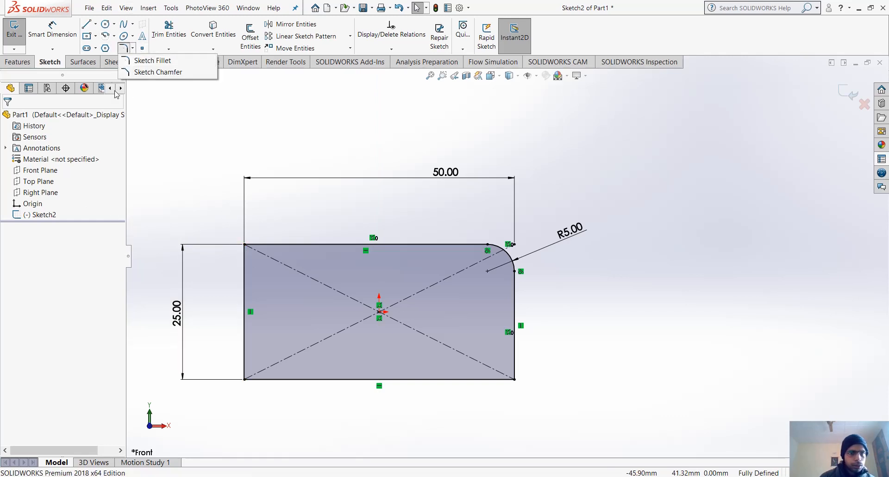
click(148, 72)
click(245, 244)
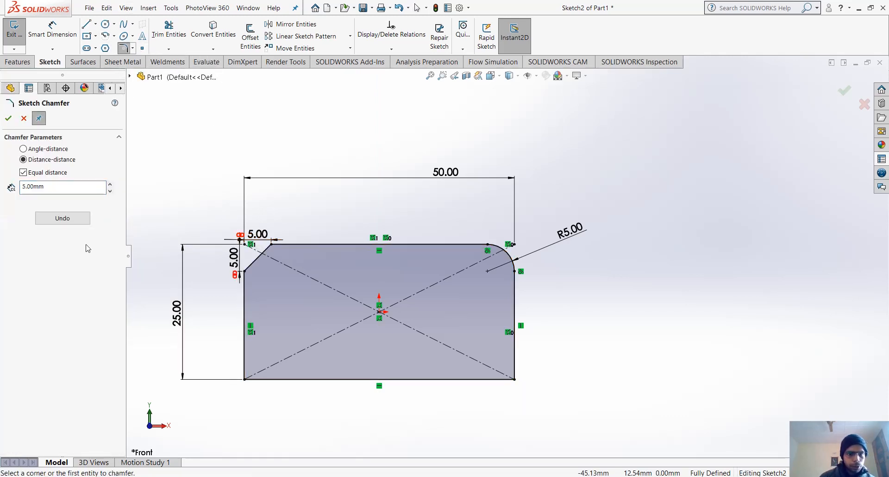
text(7)
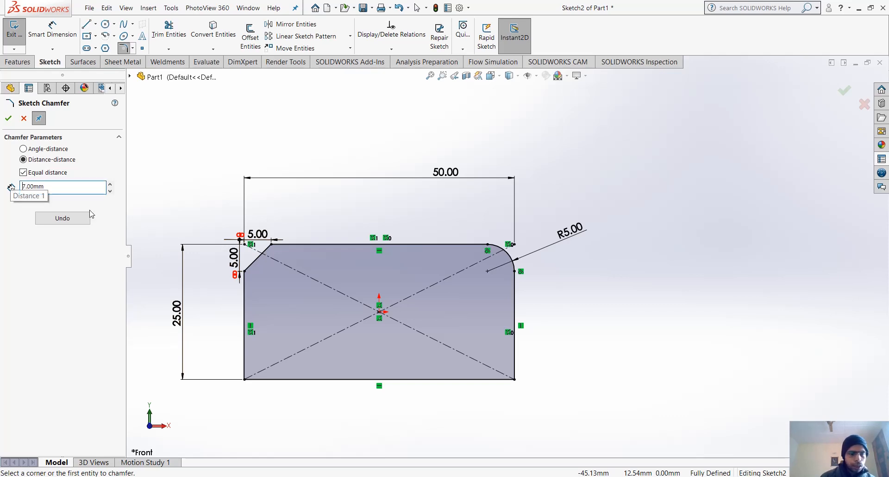
click(11, 118)
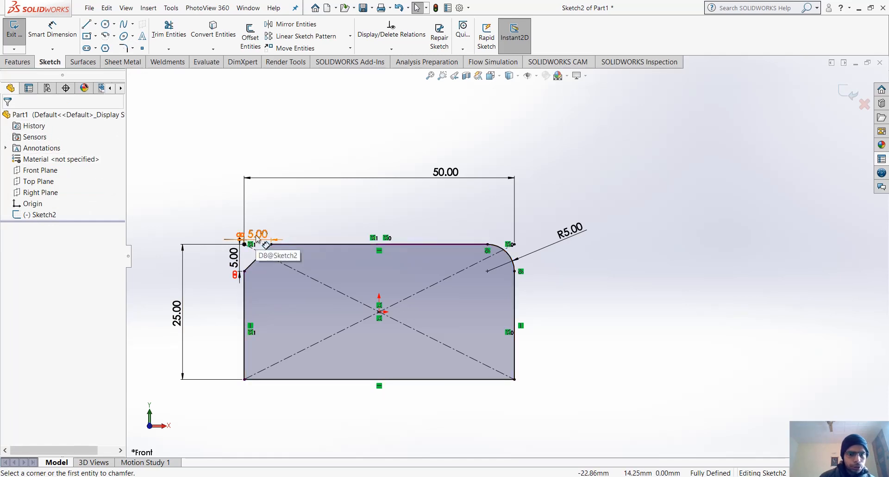
scroll(249, 241, down, 5)
scroll(516, 278, up, 5)
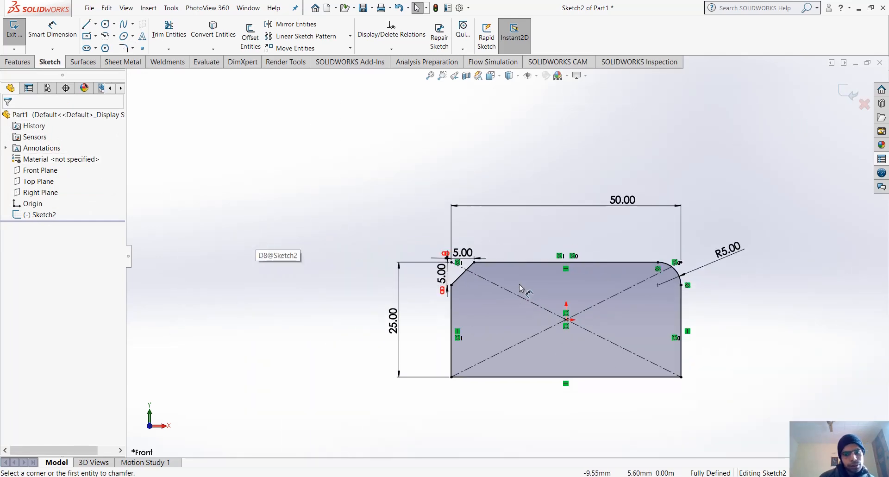
scroll(518, 284, up, 2)
click(123, 48)
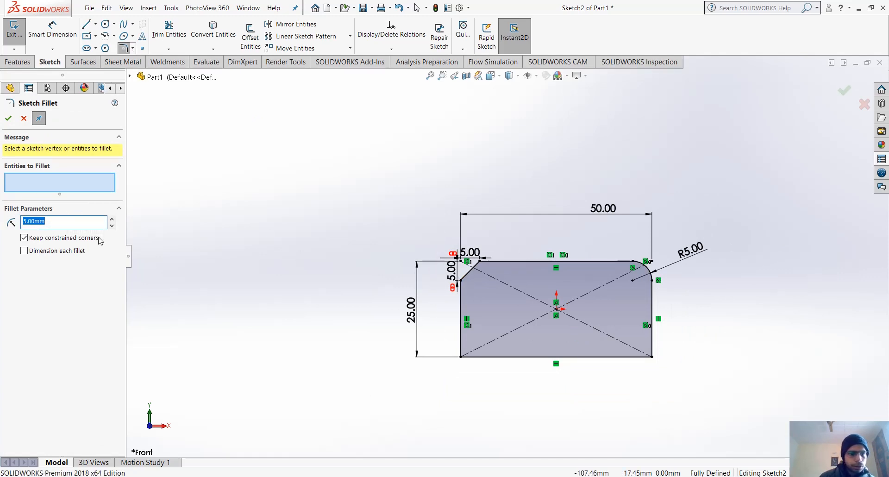
click(24, 118)
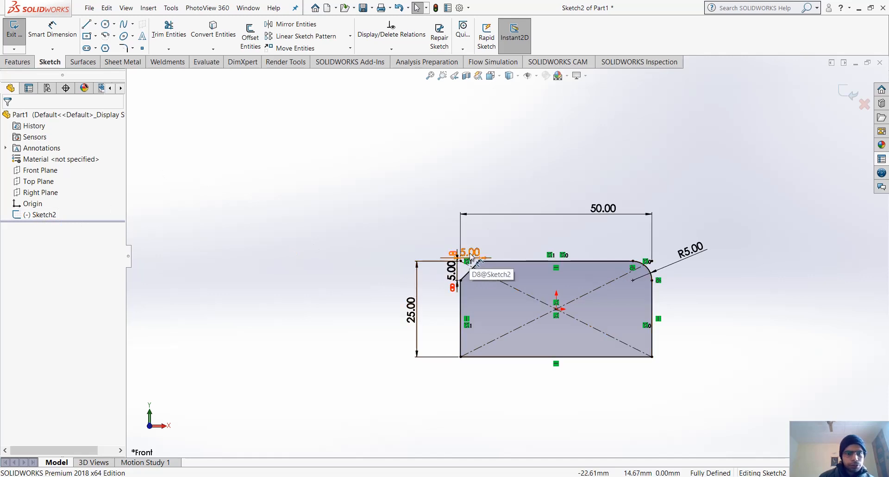
- Open the chamfer's horizontal distance dimension for editing and accept it
click(470, 256)
double_click(470, 254)
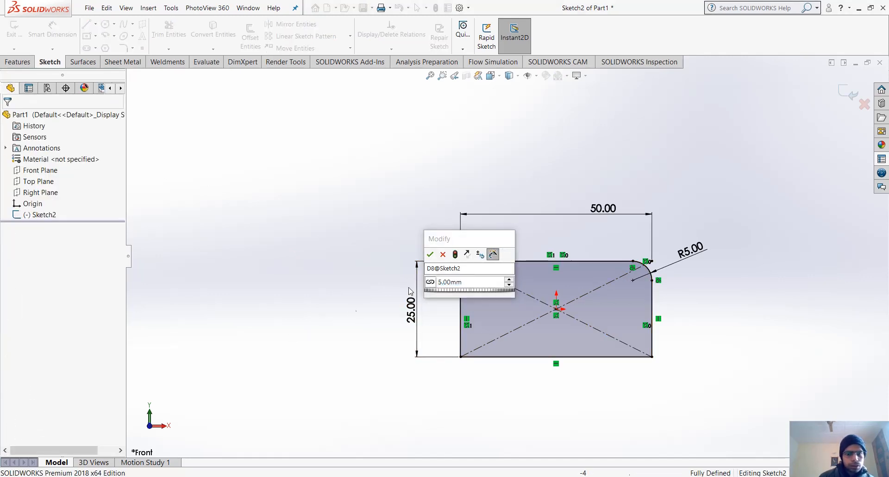
key(Return)
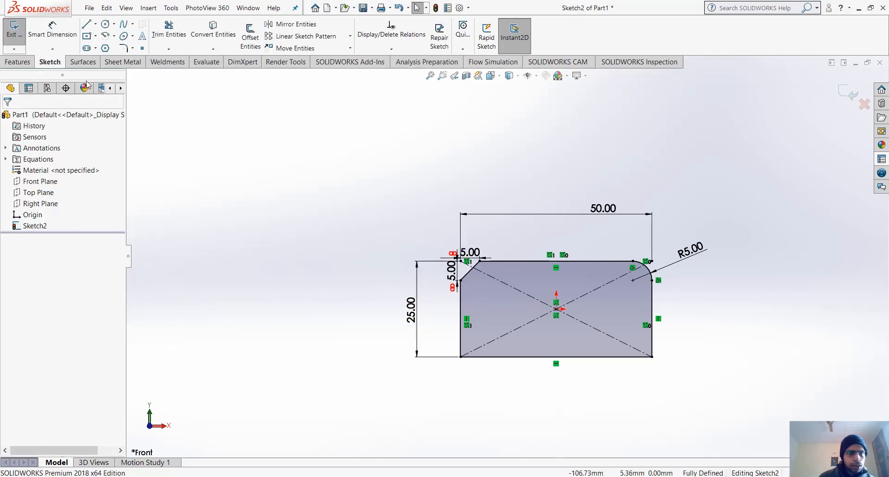
- Undo the chamfer on the rectangle's upper-left corner
click(132, 48)
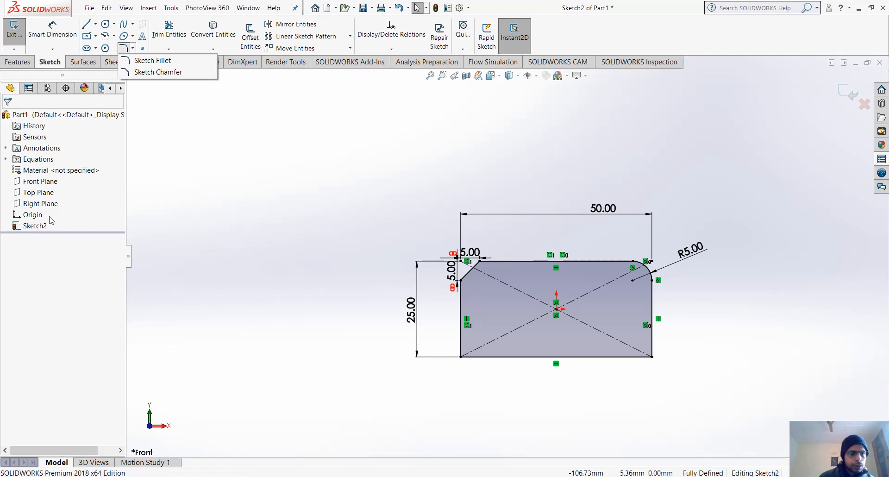
click(37, 227)
click(19, 225)
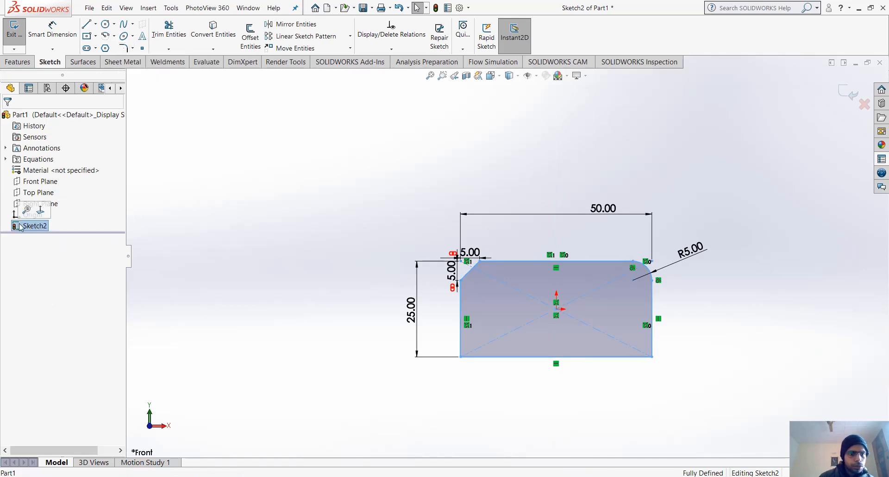
scroll(322, 268, up, 3)
scroll(610, 242, down, 4)
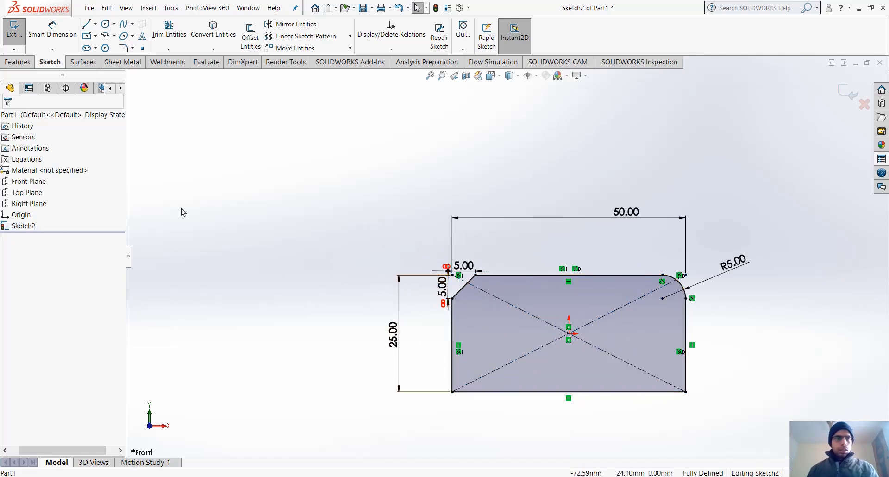
key(ctrl+z)
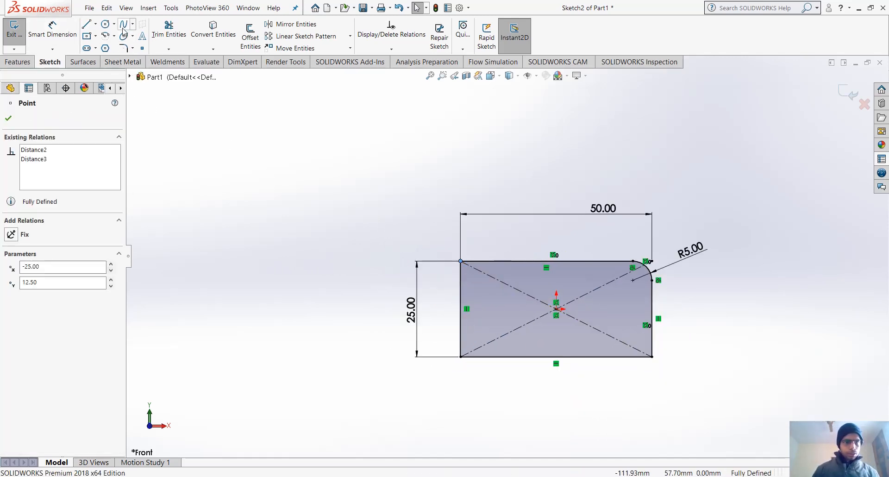
- Chamfer the rectangle's upper-left corner using the distance-distance method with an equal distance of 5 mm
click(132, 49)
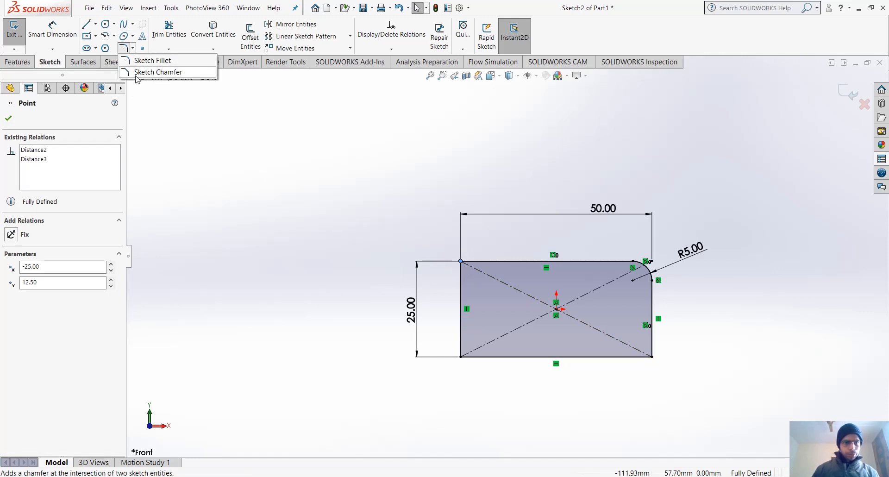
click(135, 73)
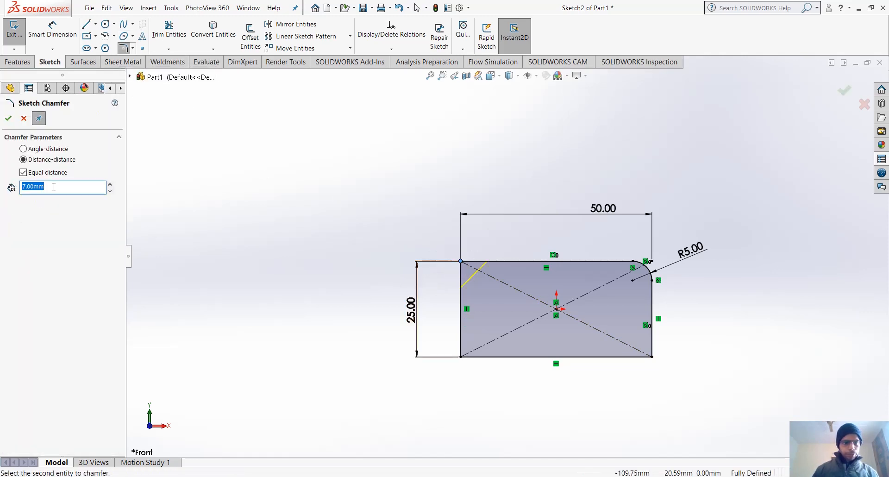
text(5)
key(Return)
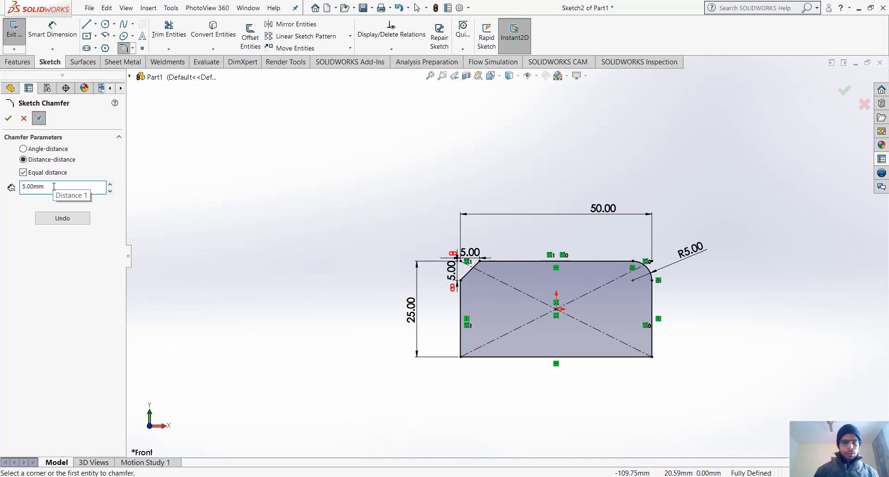
click(9, 118)
- Examine the filleted and chamfered rectangle, its sketch entities and the properties of its upper edge
scroll(476, 262, down, 4)
scroll(879, 297, up, 4)
scroll(879, 298, down, 3)
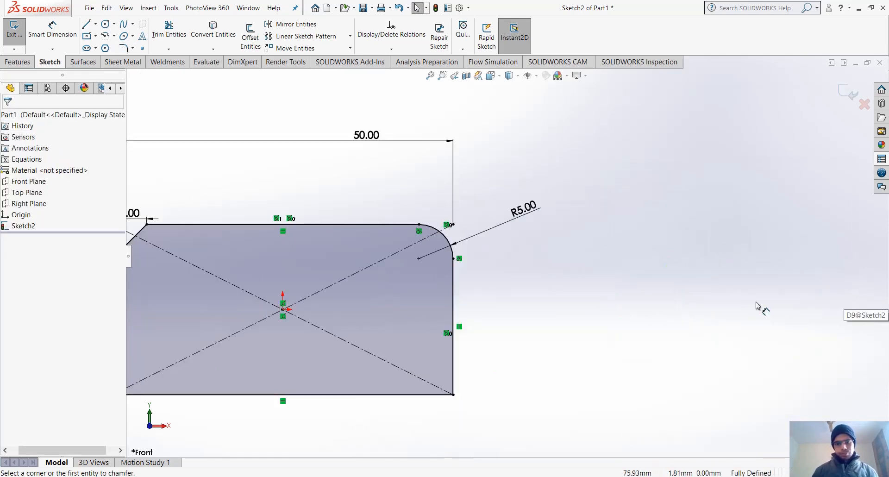
scroll(365, 284, up, 2)
scroll(178, 241, down, 2)
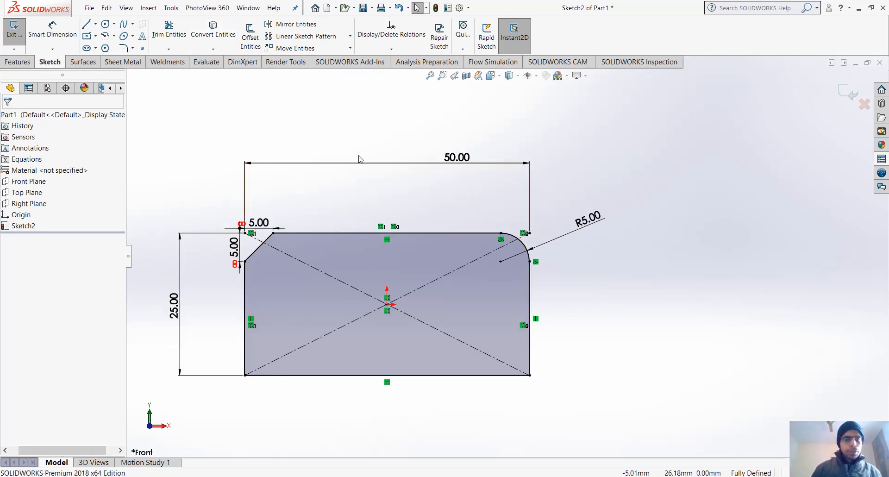
scroll(293, 129, up, 3)
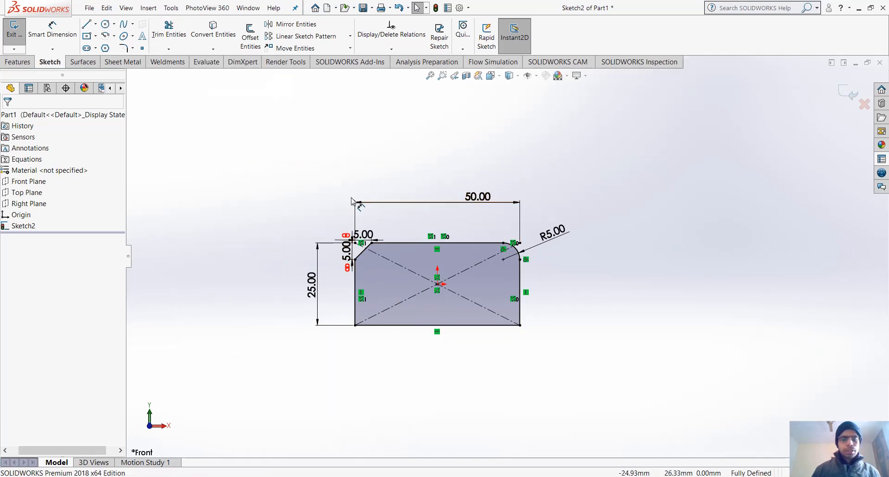
mouse_move(323, 195)
mouse_down()
mouse_move(813, 403)
mouse_move(807, 400)
mouse_up()
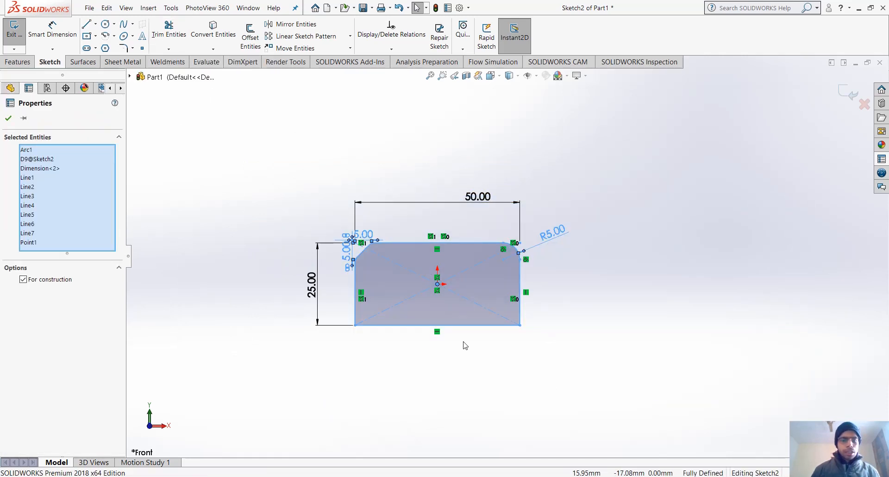
click(313, 352)
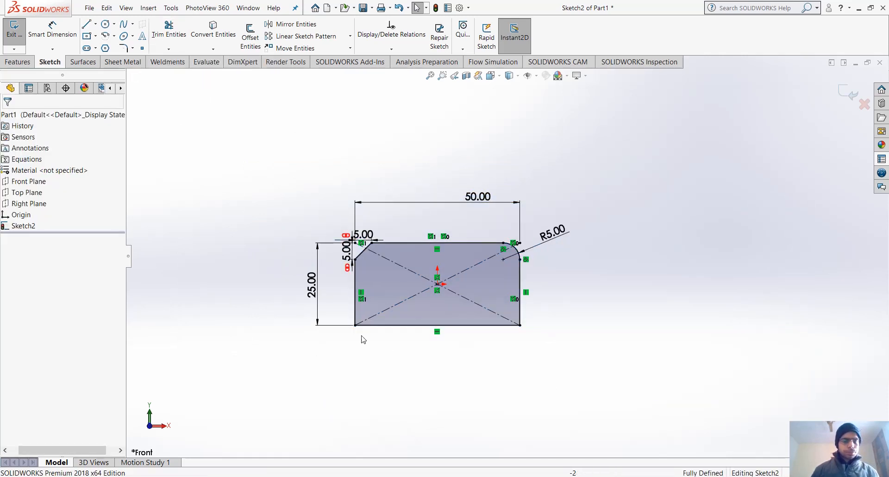
click(454, 247)
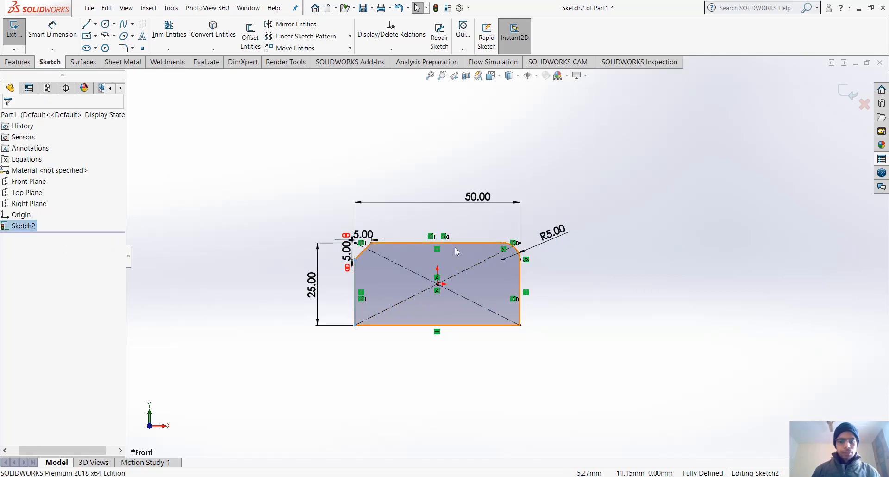
click(325, 307)
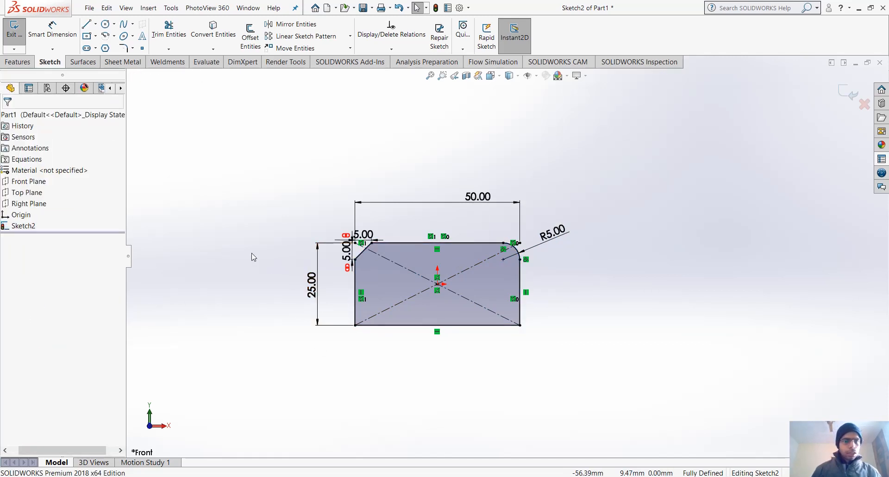
click(423, 242)
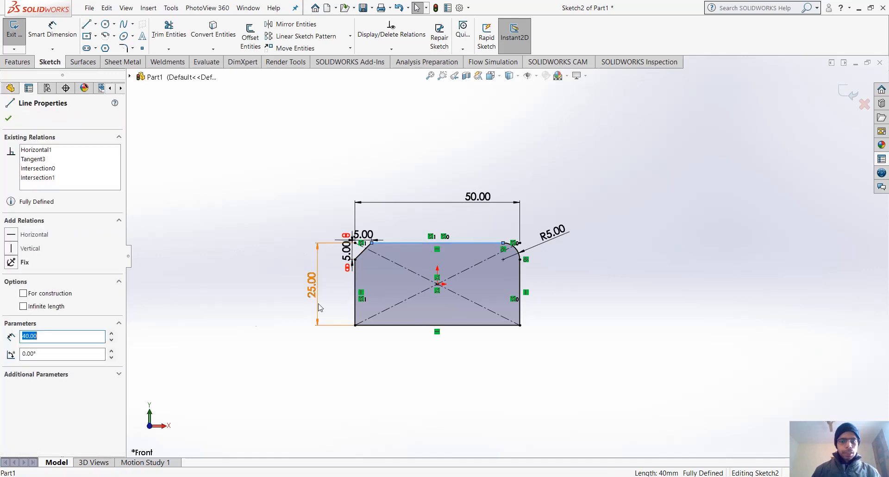
click(252, 320)
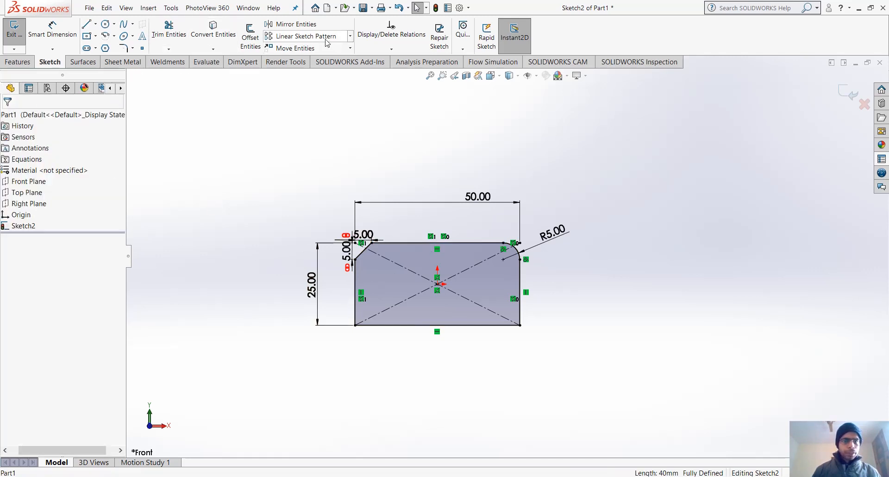
- Try a 10 mm offset of the rectangle's whole outline outward and reversed inward, and discard it
click(250, 36)
click(416, 242)
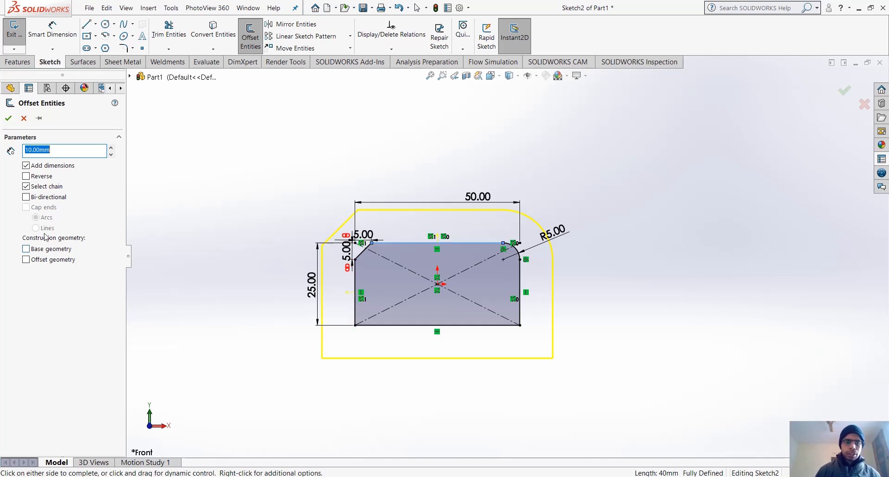
click(27, 176)
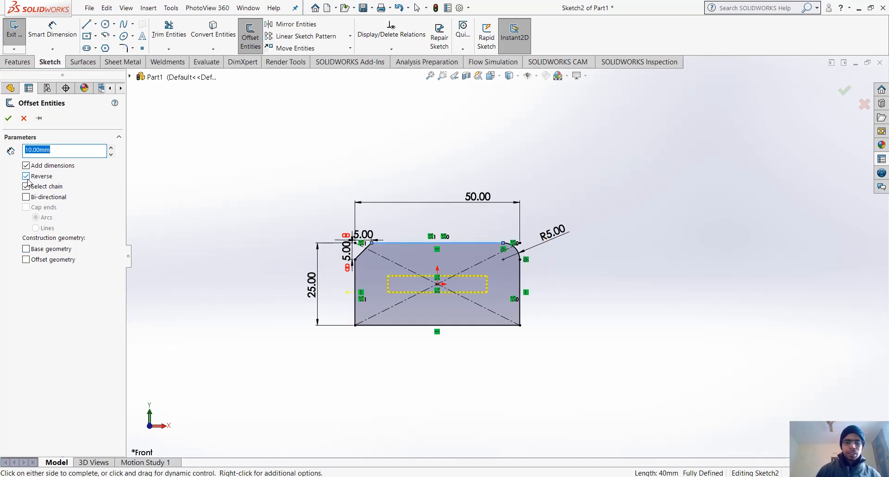
click(26, 177)
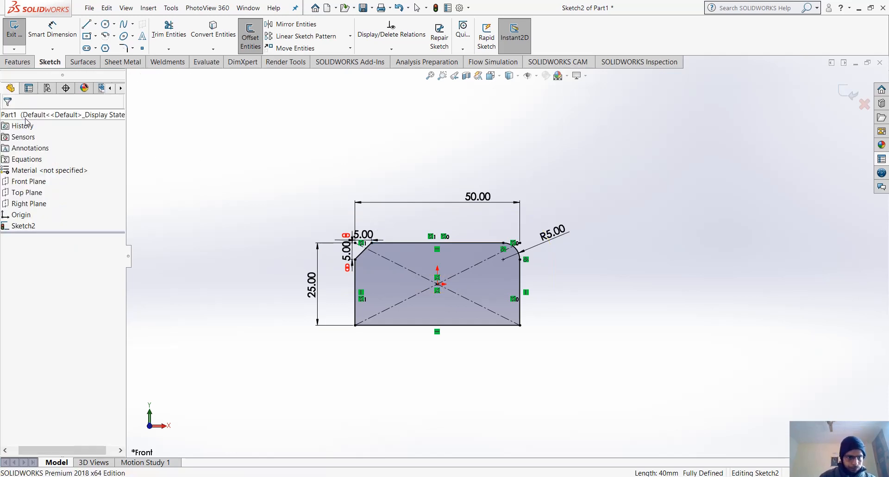
click(24, 118)
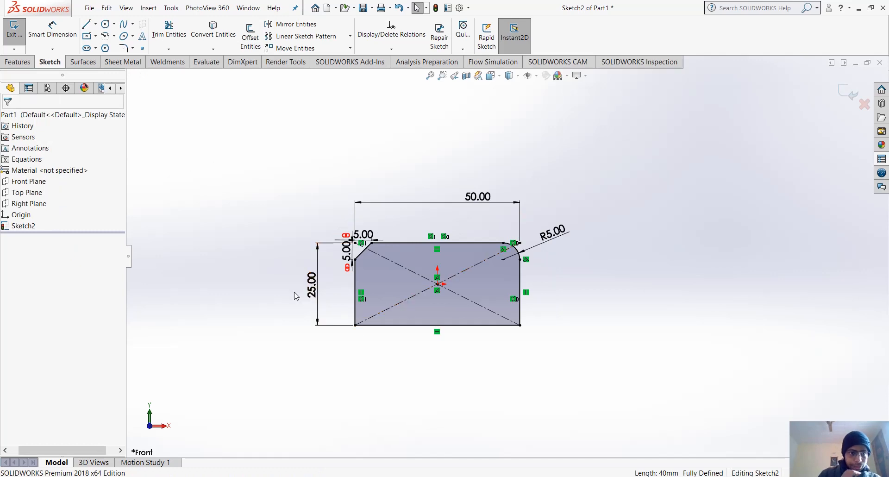
- Examine the properties of the rectangle's upper and right edges and the full selection of sketch entities and dimensions
click(424, 242)
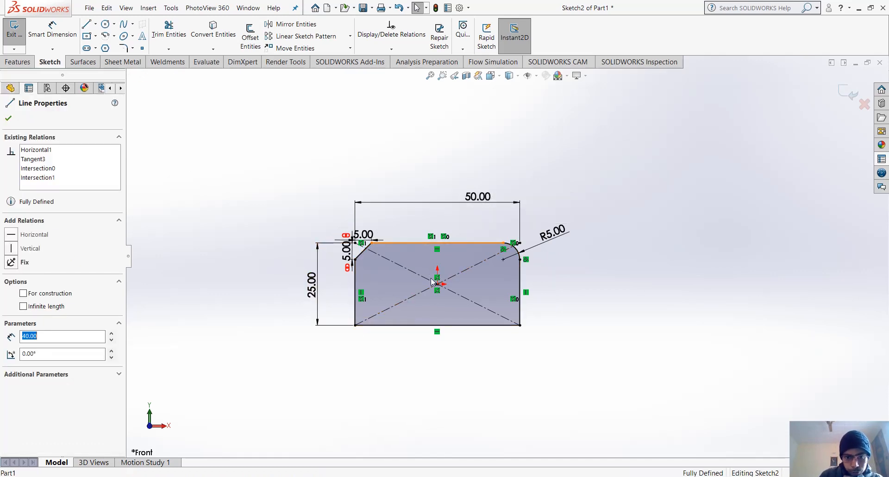
click(356, 386)
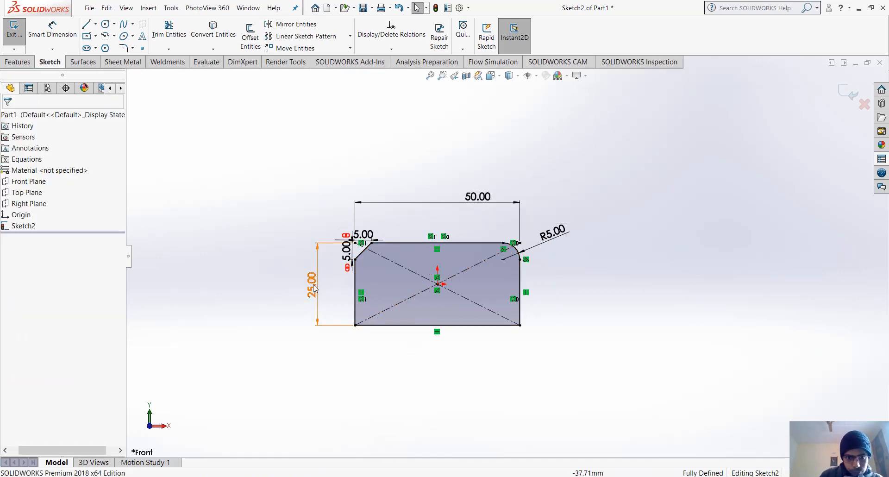
click(393, 243)
drag(296, 200, 663, 389)
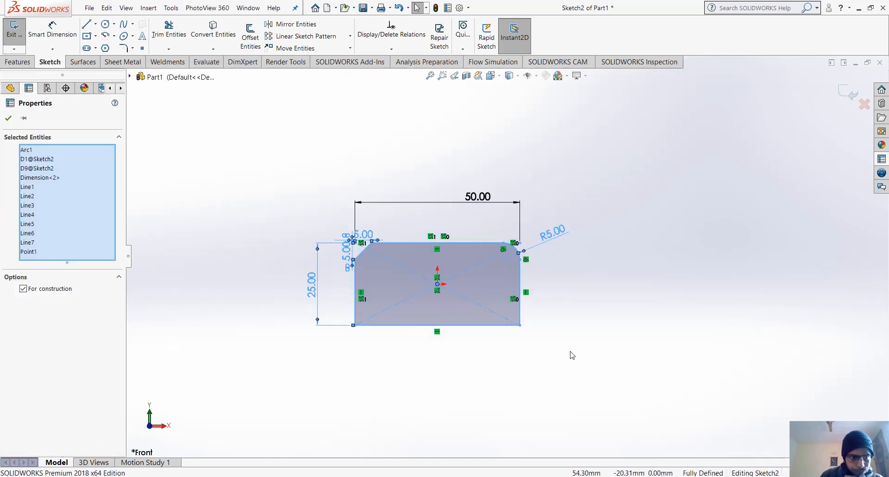
drag(621, 349, 206, 163)
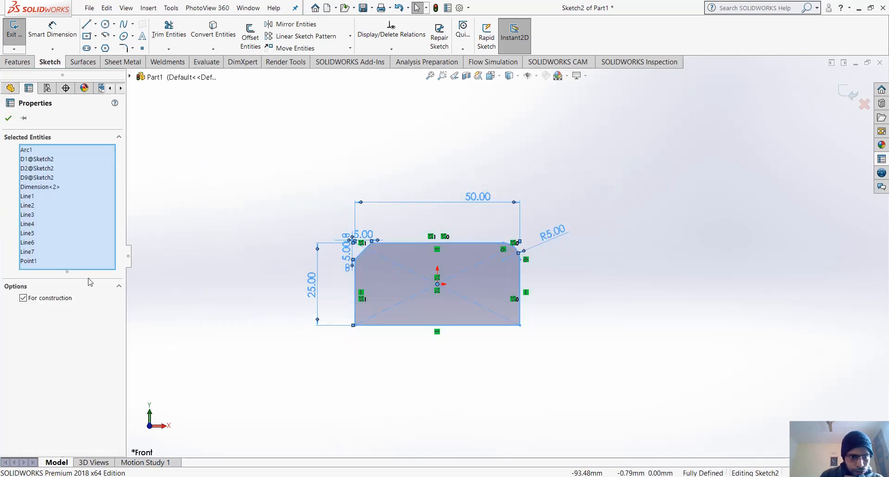
click(220, 258)
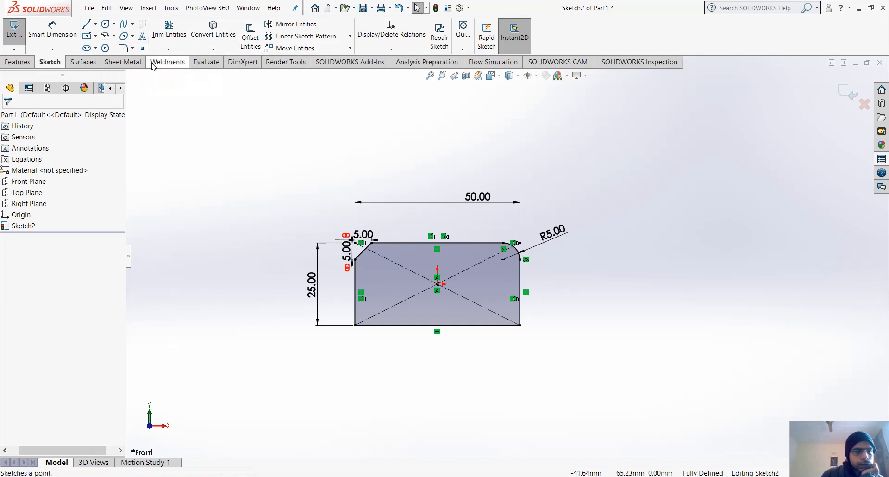
click(412, 240)
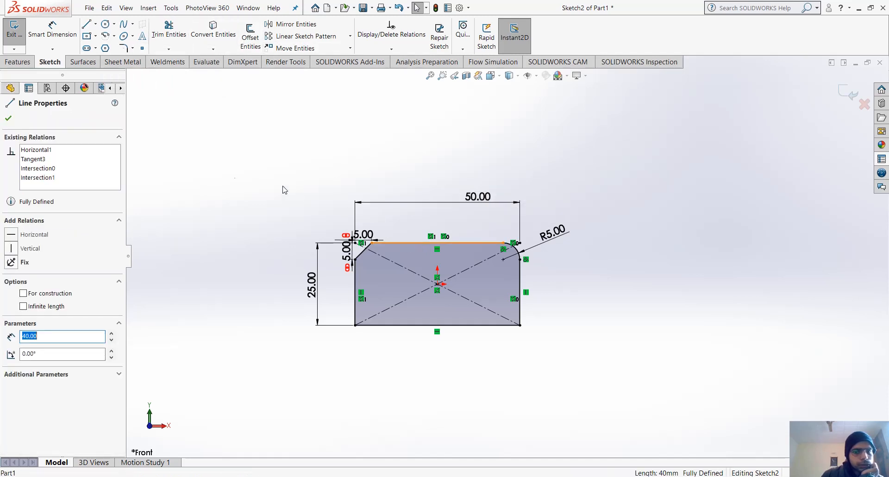
click(436, 232)
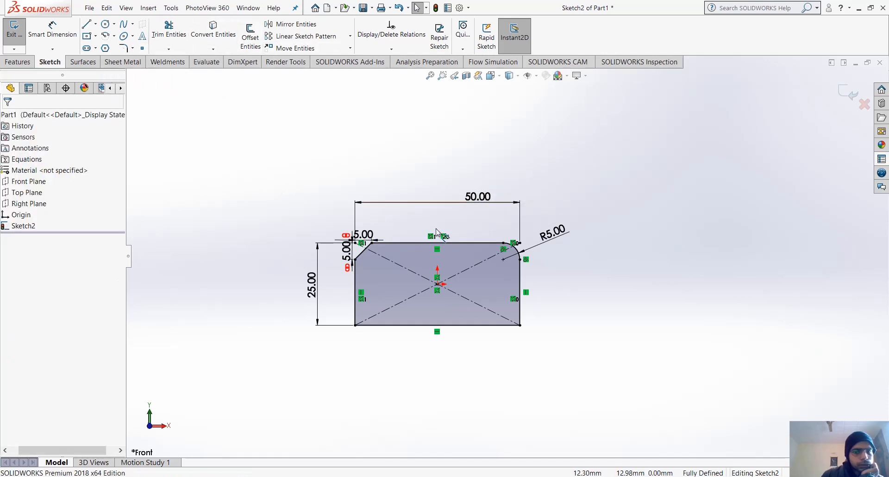
click(517, 251)
click(415, 375)
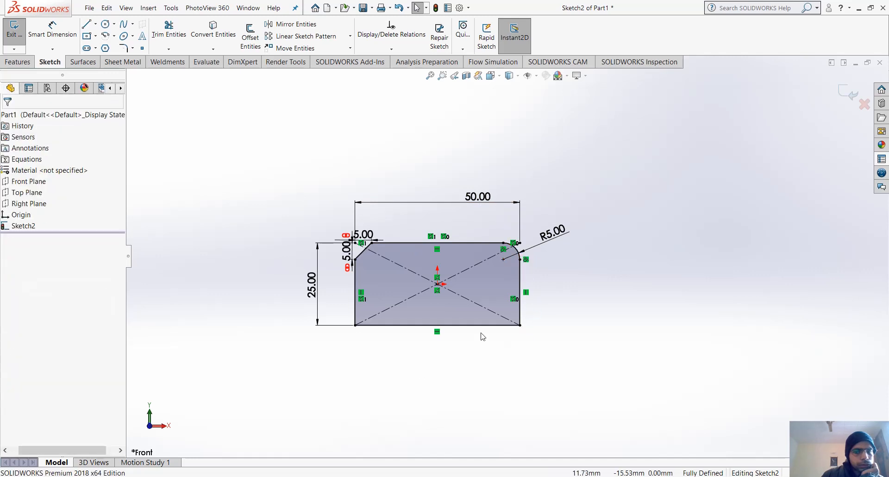
click(520, 308)
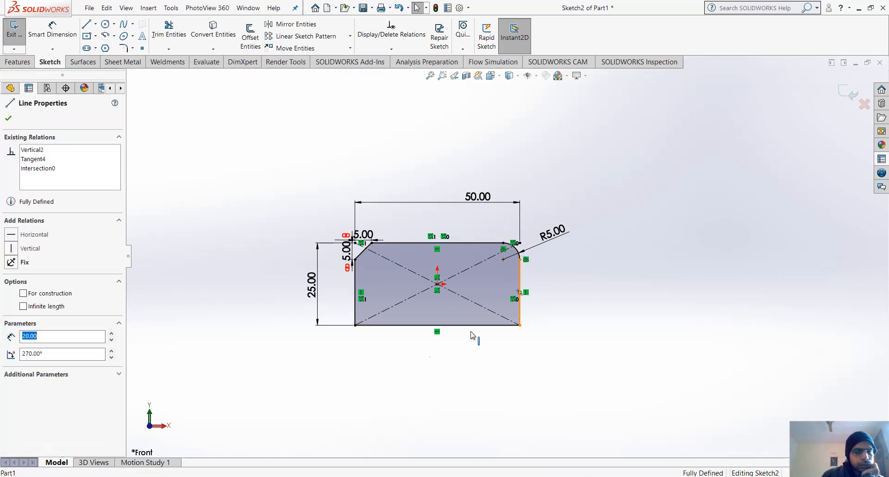
click(208, 111)
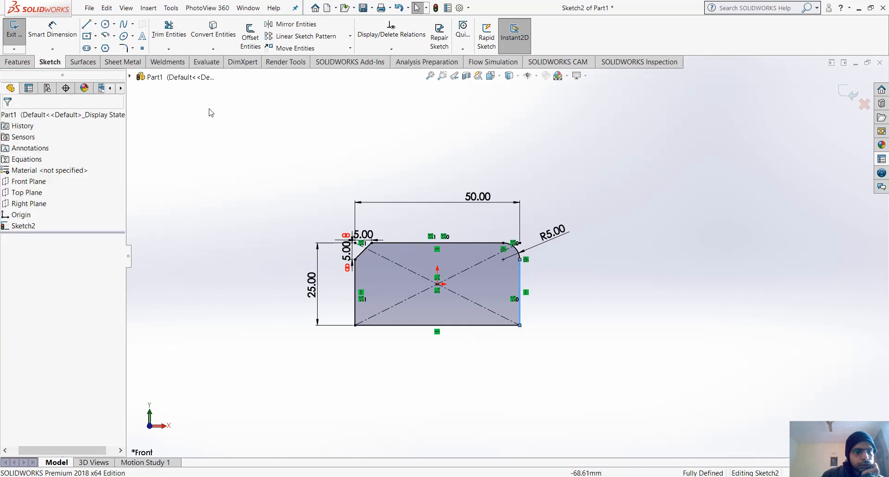
- Try a 10 mm offset from the rectangle's upper edge, comparing chain selection with a single line, and discard it
click(250, 36)
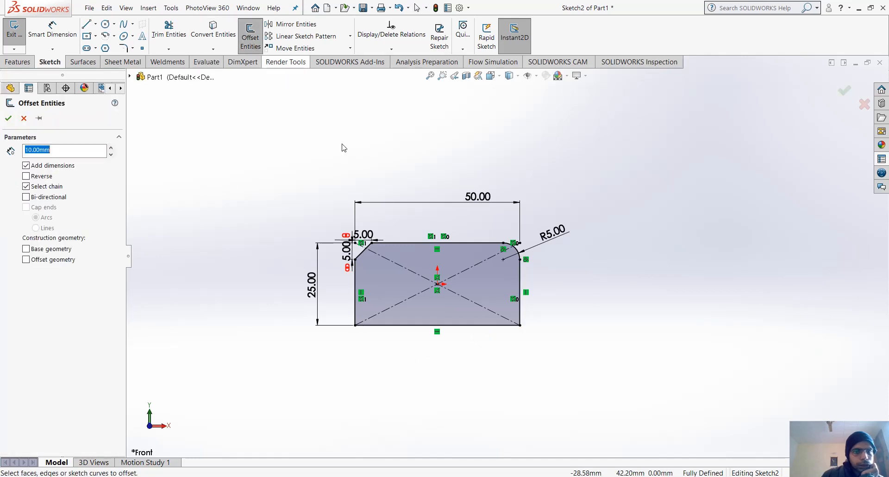
click(403, 243)
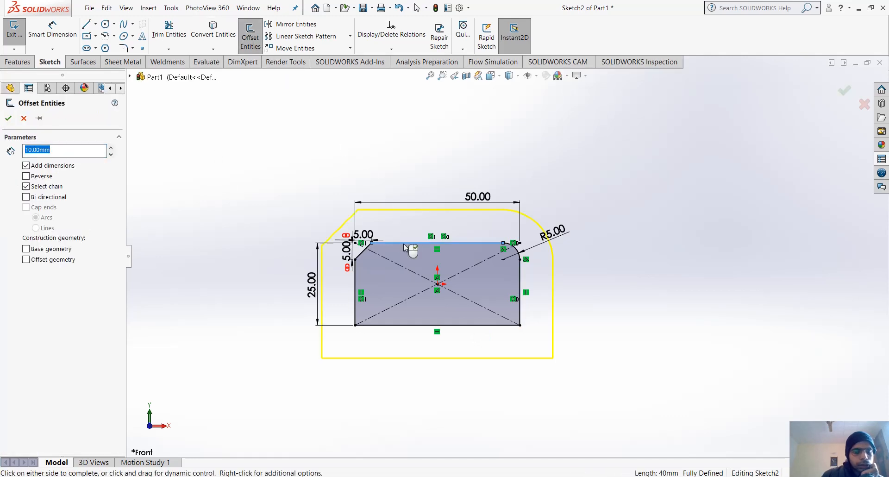
click(24, 119)
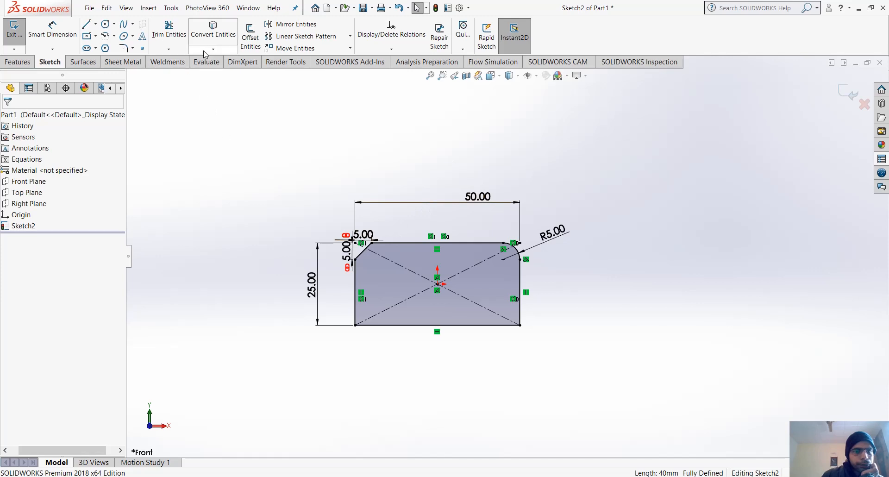
click(250, 36)
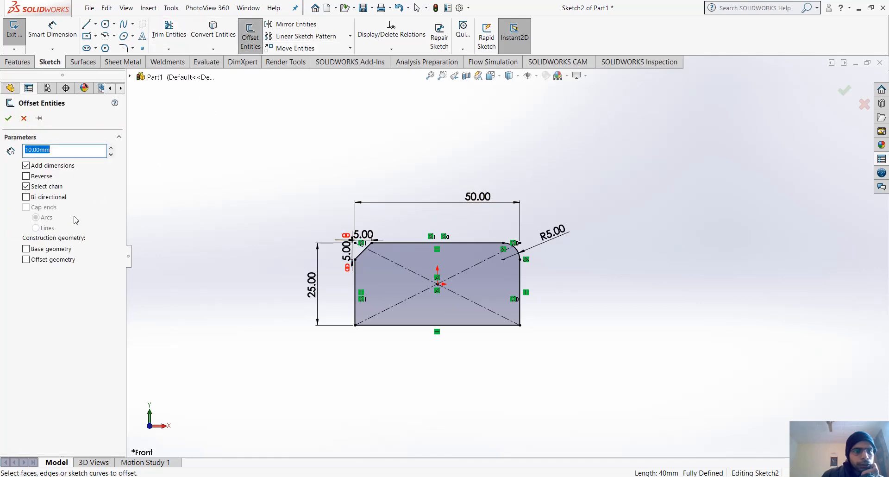
click(26, 187)
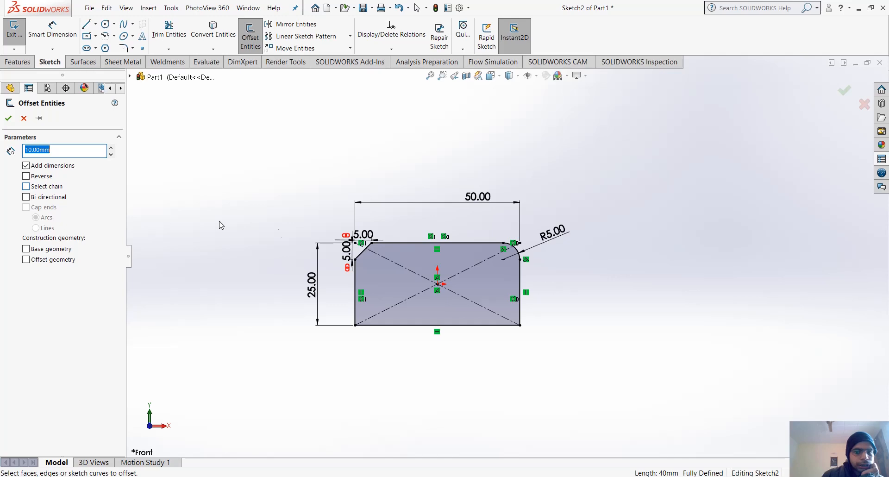
click(430, 243)
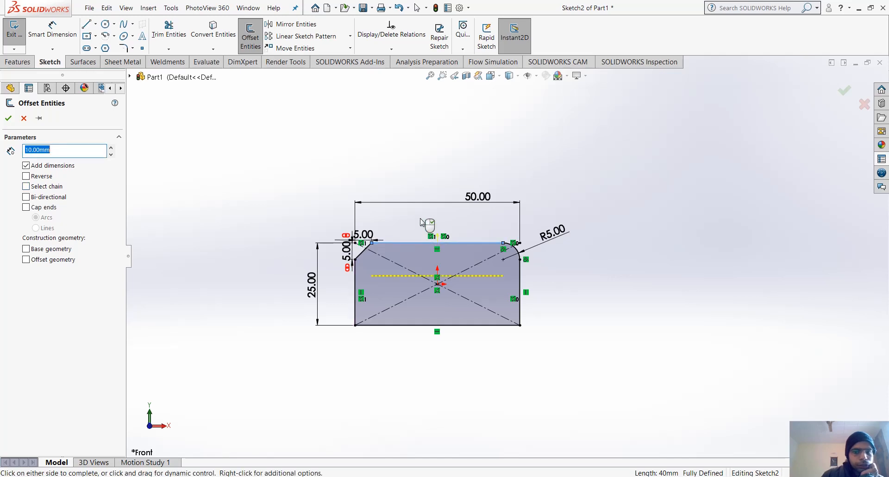
click(26, 187)
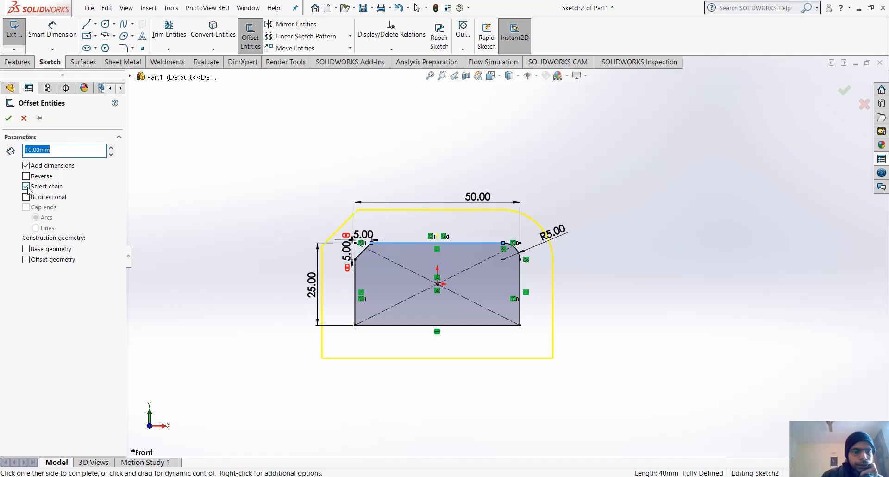
click(26, 187)
click(26, 186)
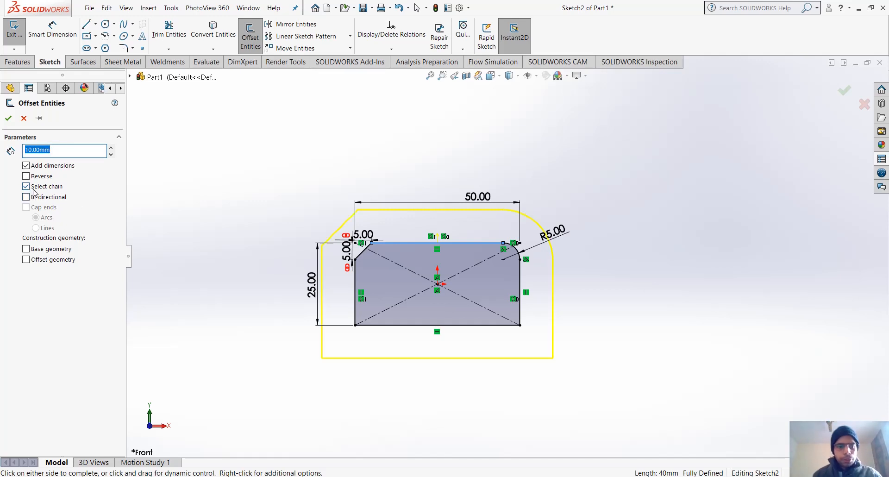
click(23, 118)
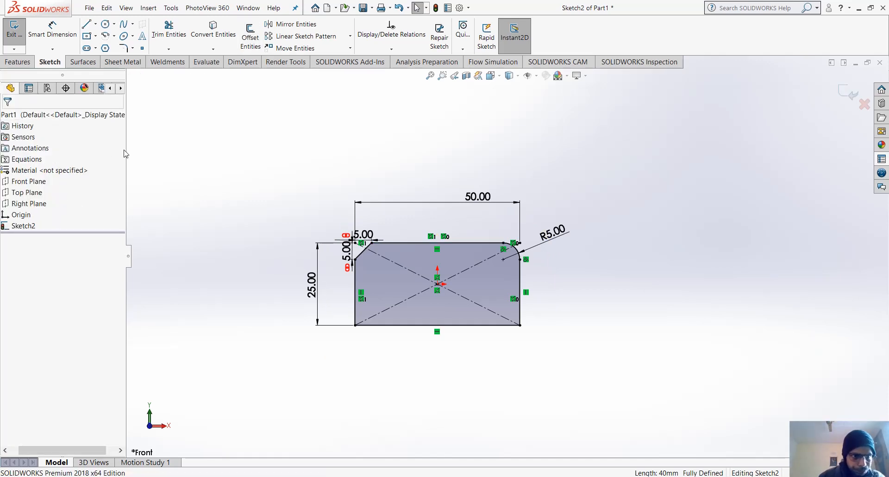
- Switch to Creo Parametric and create a new solid part named prt0001 with the default template
scroll(581, 360, down, 2)
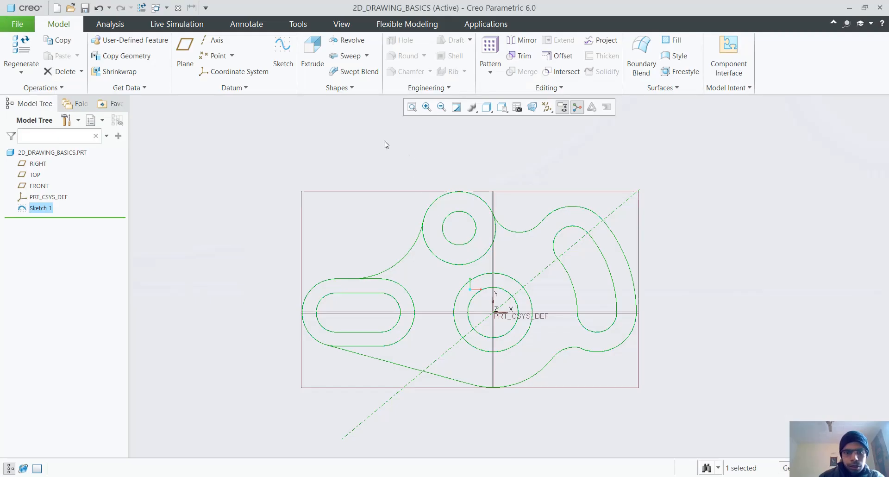
scroll(528, 218, up, 2)
click(17, 23)
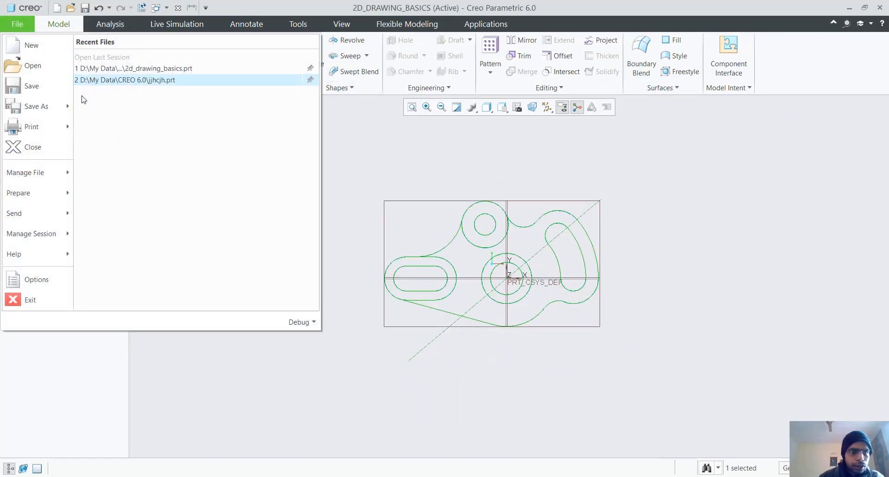
click(38, 55)
click(376, 181)
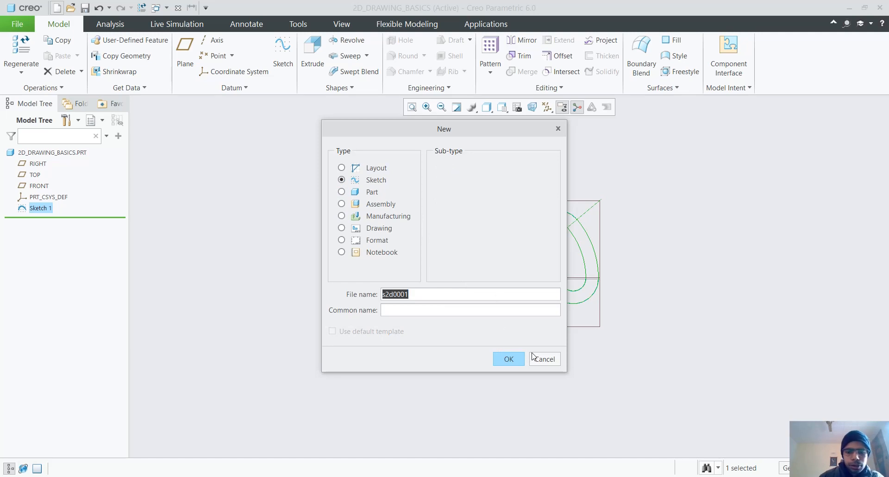
click(355, 192)
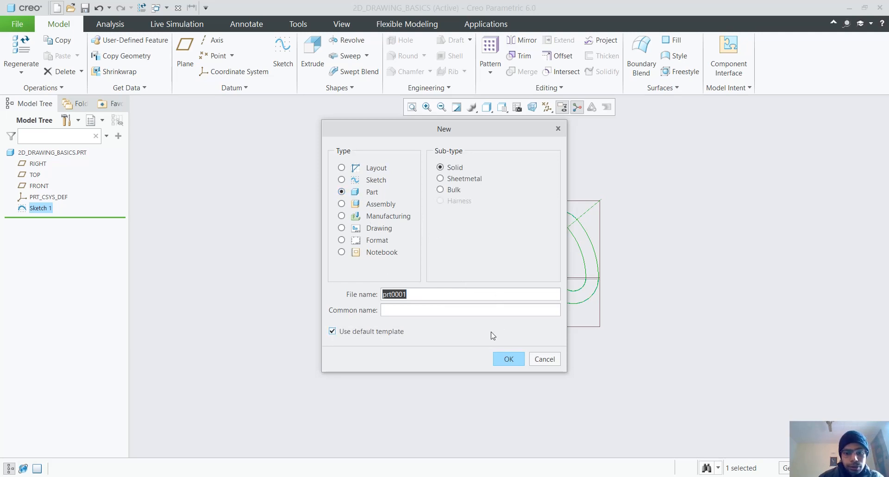
click(508, 359)
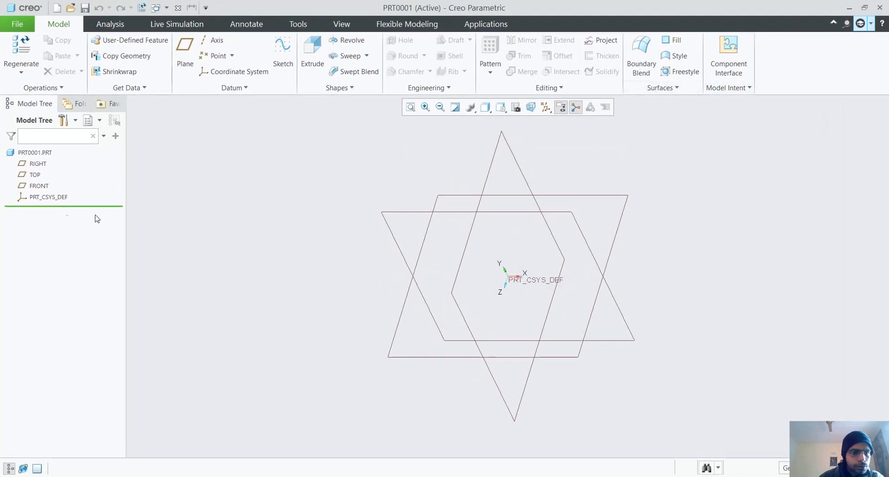
- Start a sketch on the FRONT plane and draw a center rectangle about 364 by 256 on the origin
click(46, 186)
click(51, 147)
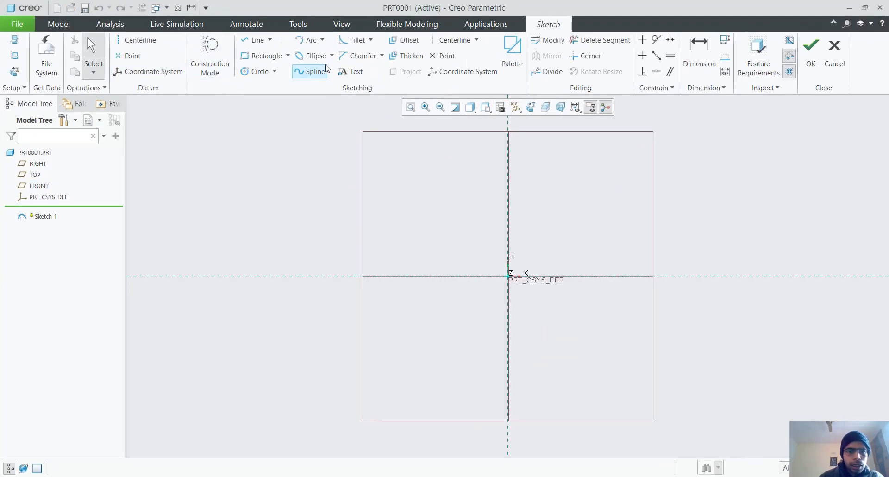
click(288, 56)
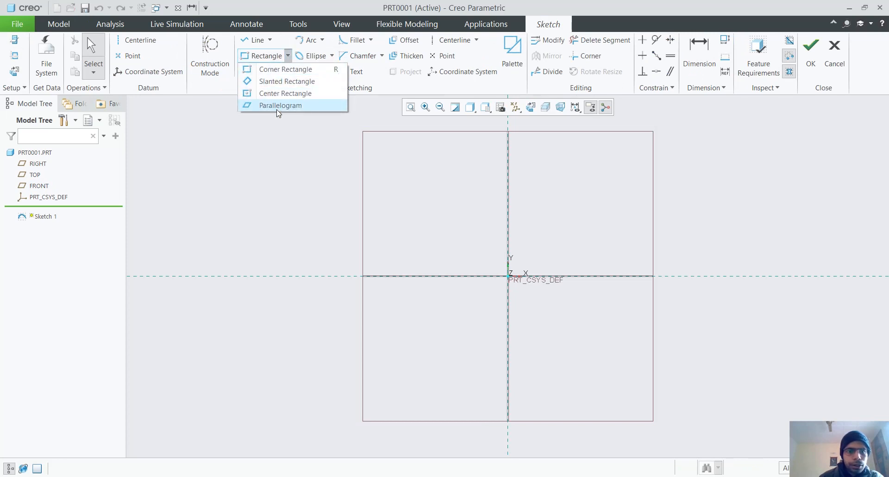
click(283, 93)
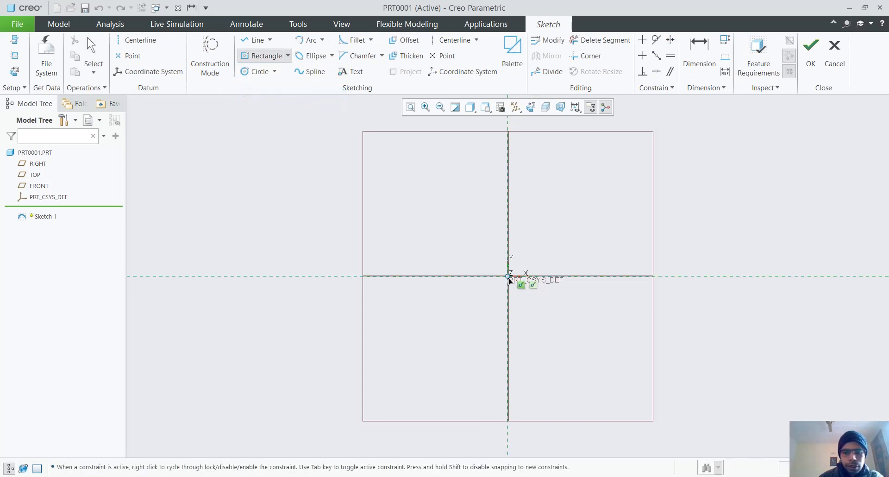
click(508, 276)
click(611, 349)
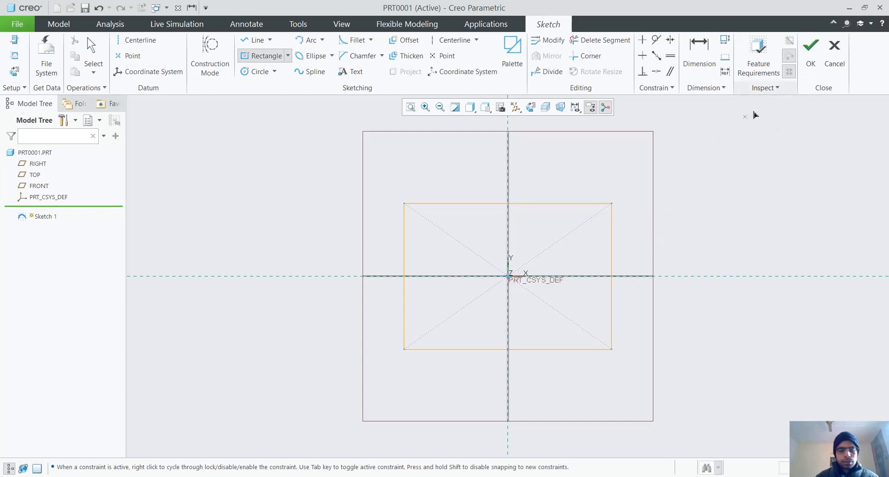
middle_click(653, 219)
- Set the center rectangle's height to 250
double_click(597, 295)
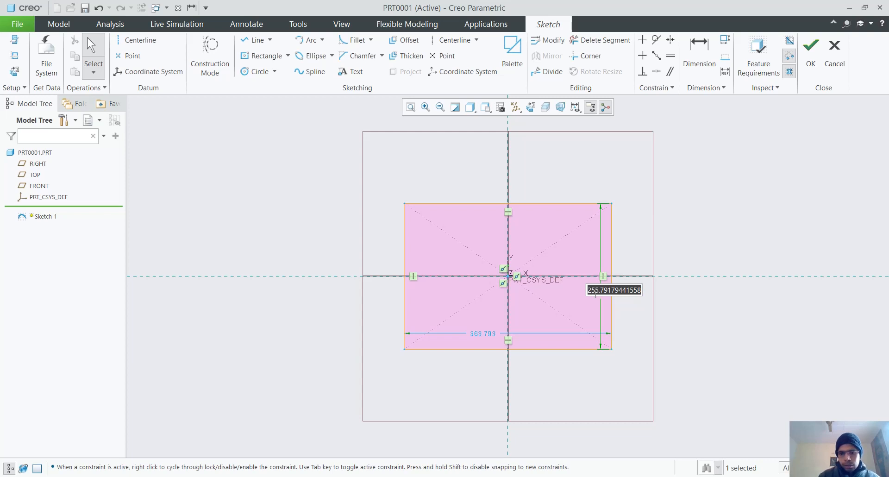
text(2)
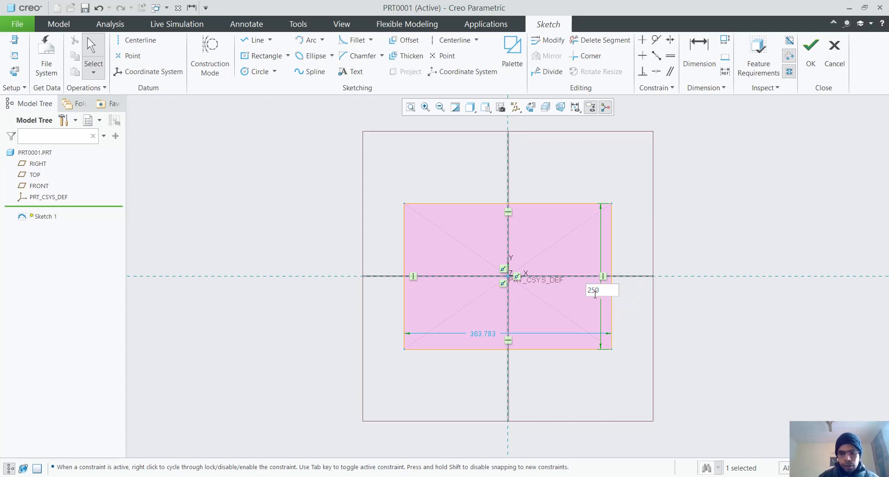
text(50)
key(Return)
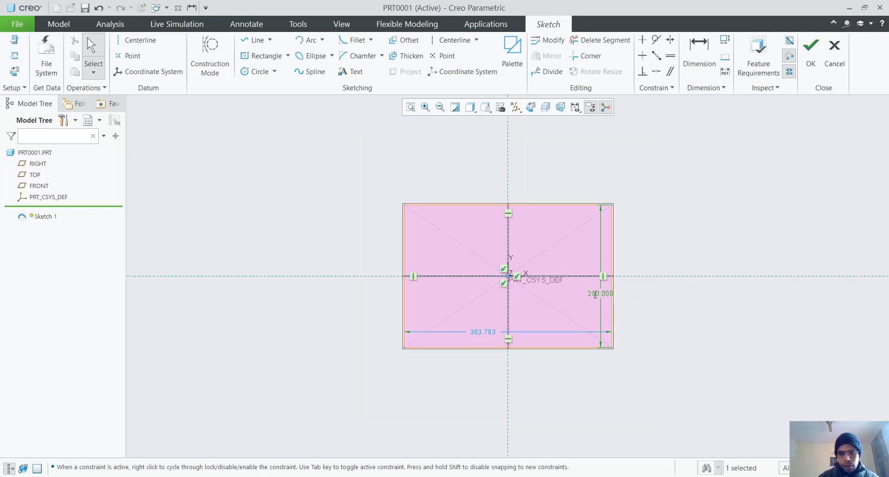
- Set the center rectangle's width to 500
double_click(480, 331)
text(5)
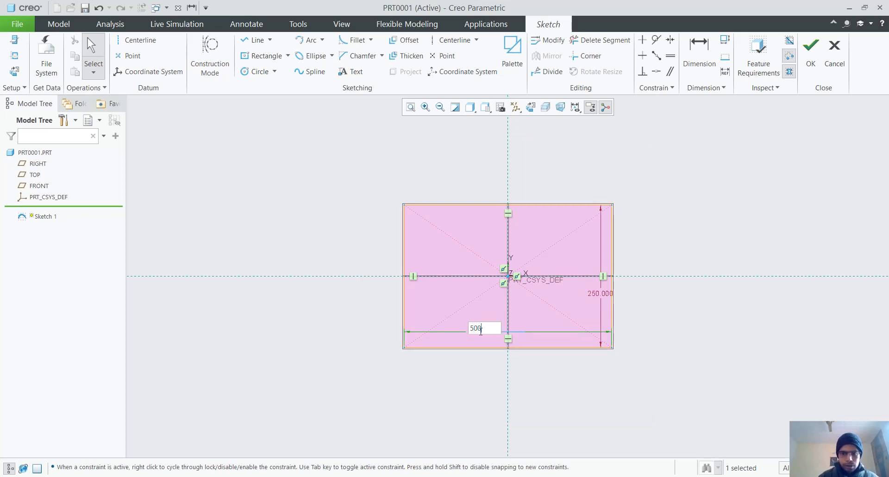
text(00)
key(Return)
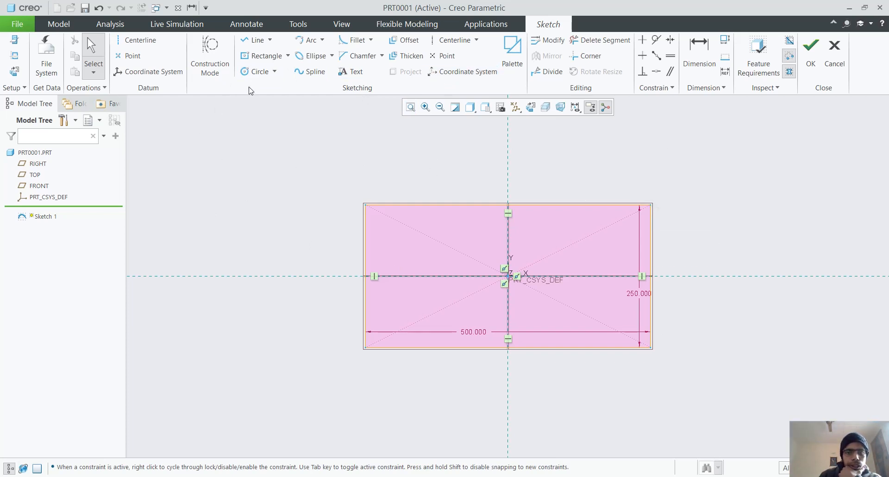
- Try a fillet of about 6.8 radius on the rectangle's upper-right corner, and delete it
click(357, 41)
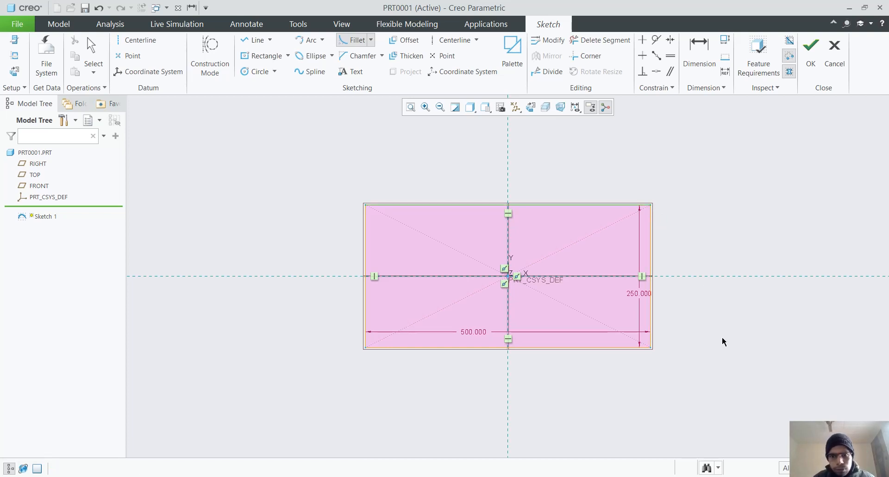
scroll(634, 218, down, 6)
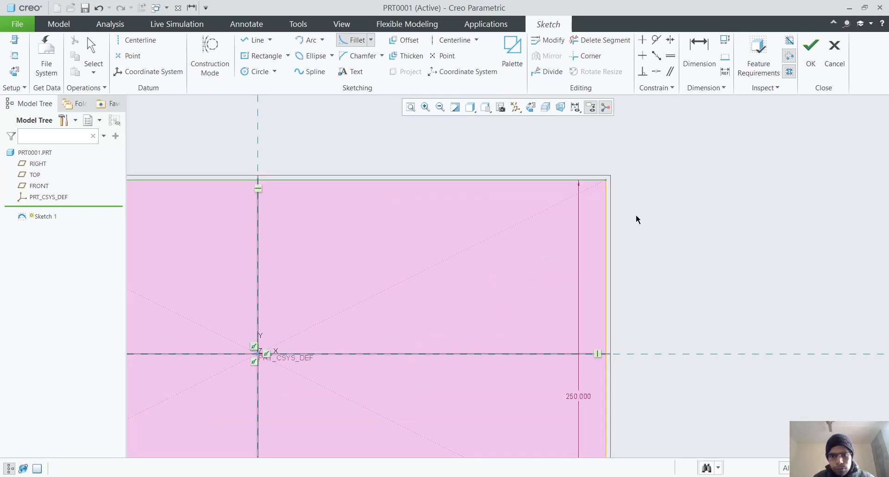
click(610, 212)
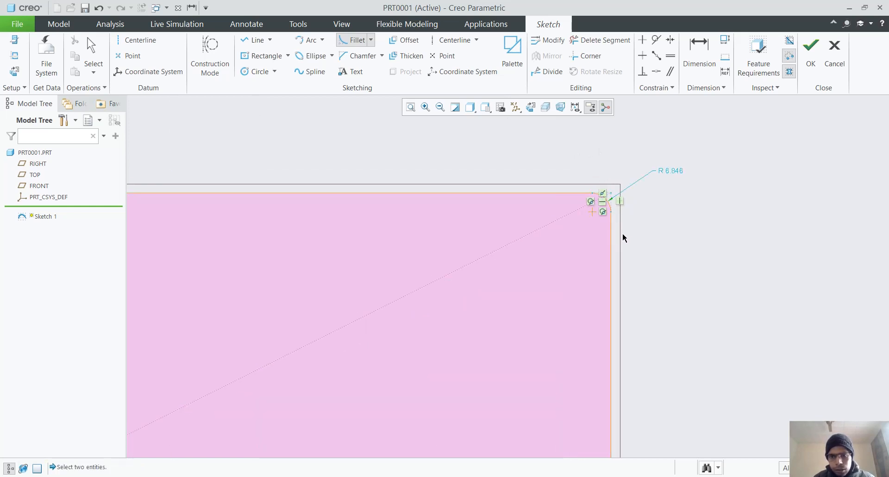
scroll(621, 185, up, 3)
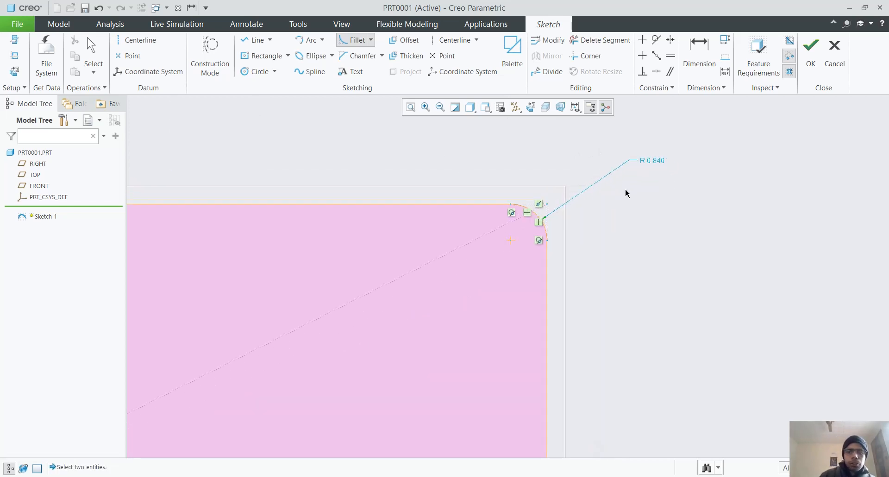
scroll(568, 202, up, 2)
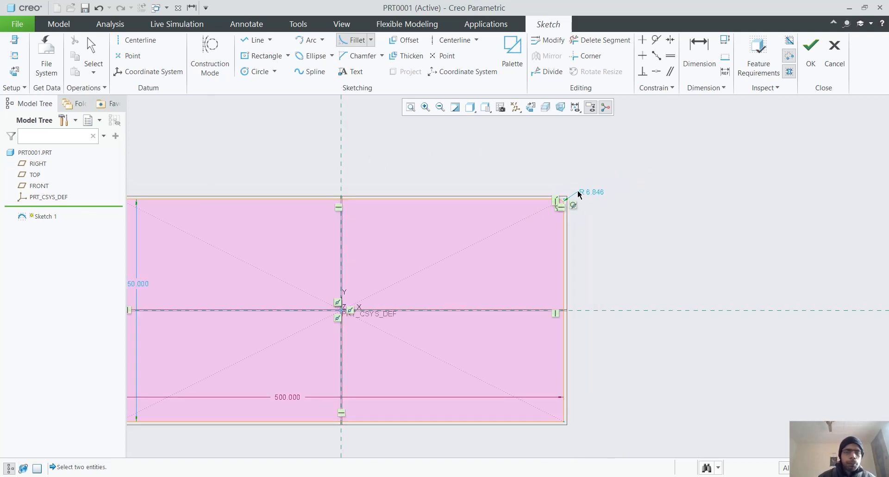
scroll(559, 198, down, 3)
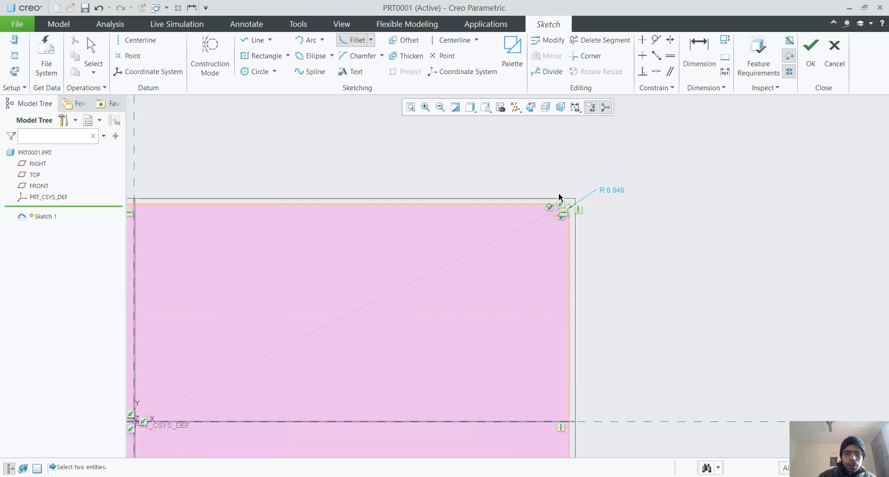
scroll(601, 194, down, 3)
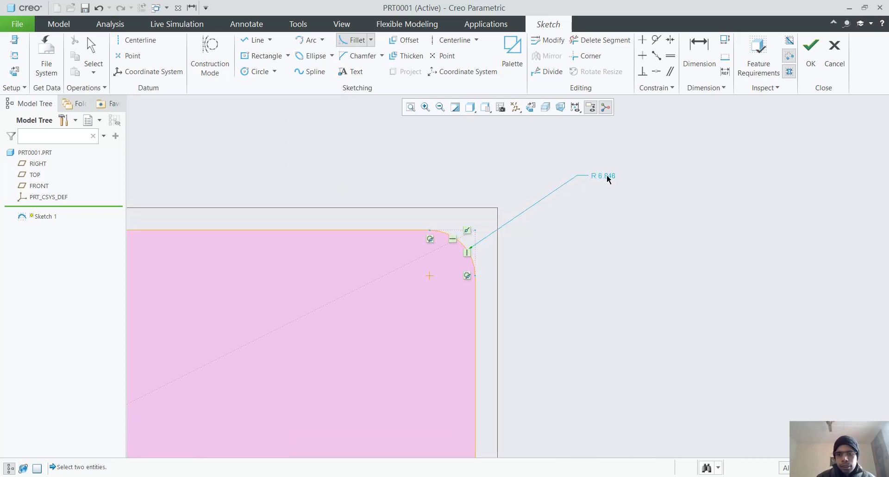
middle_click(609, 180)
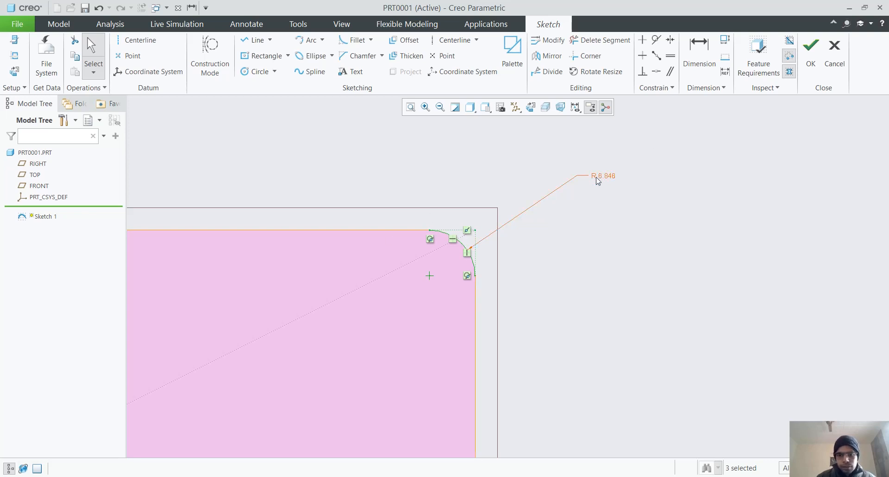
key(Delete)
scroll(590, 228, up, 3)
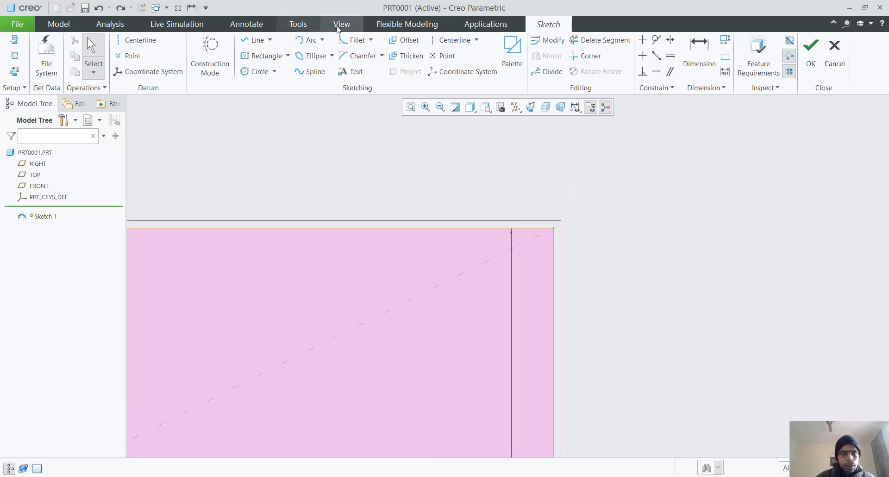
- Try a larger fillet of about 15.6 radius on the upper-right corner by picking both edges farther away, and undo it
click(356, 41)
scroll(486, 229, down, 3)
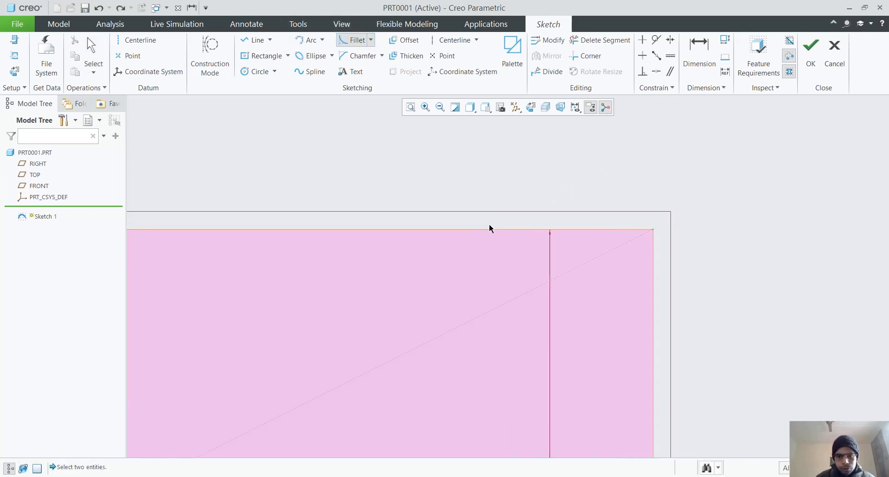
scroll(616, 247, up, 1)
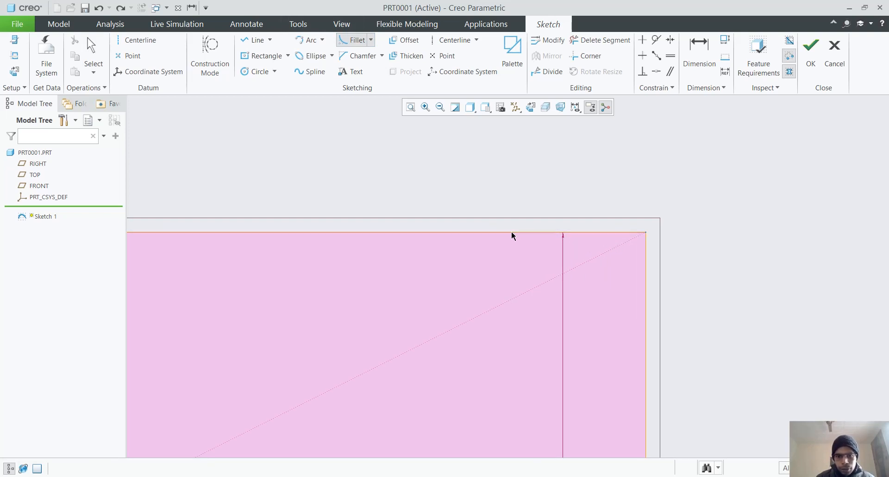
click(646, 300)
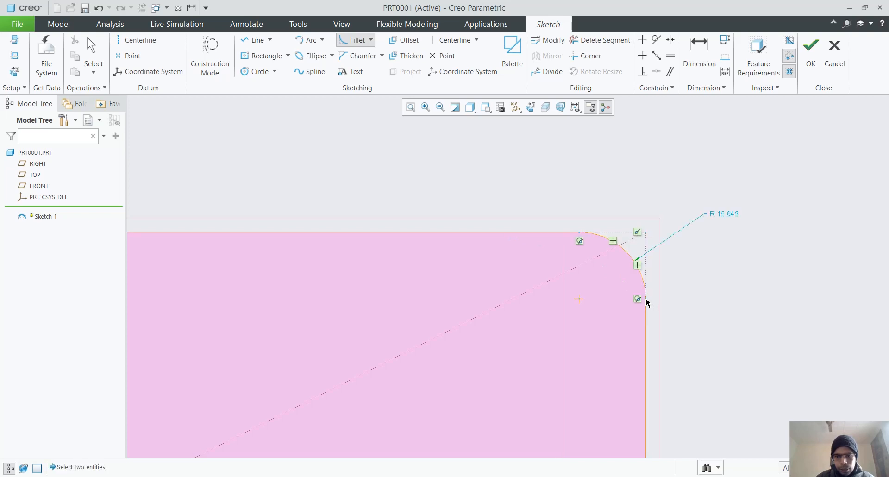
middle_click(612, 227)
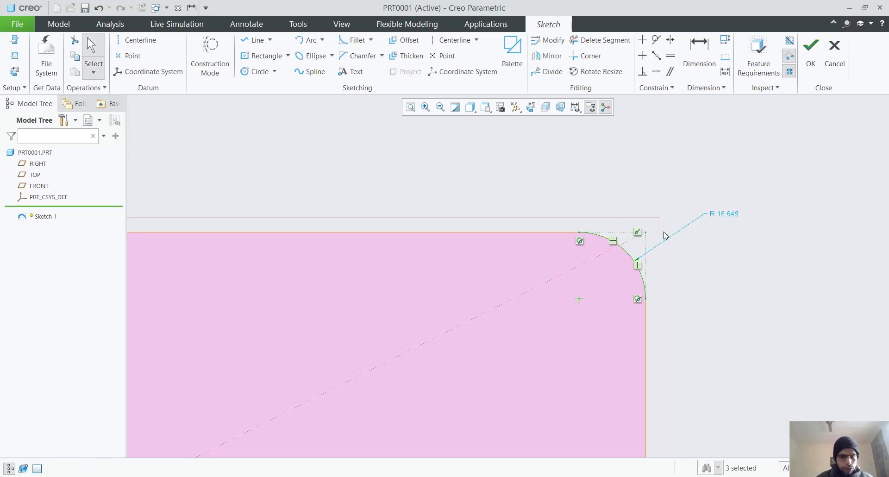
key(ctrl+z)
click(355, 39)
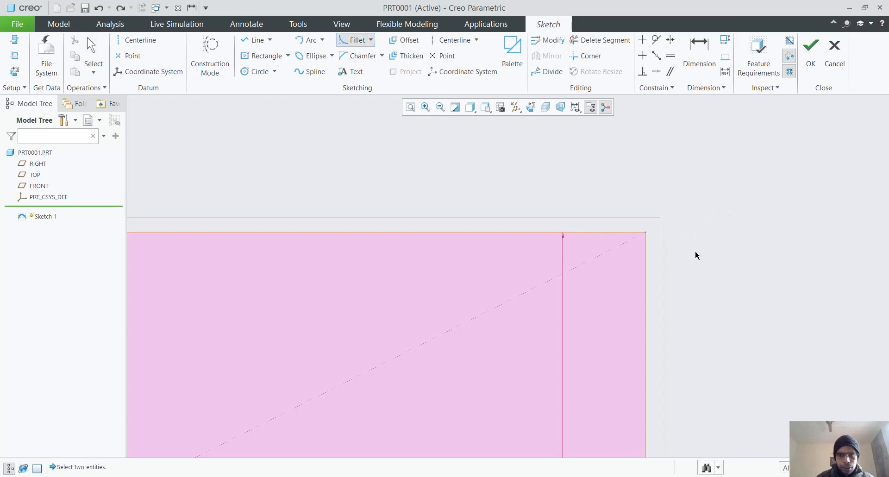
click(646, 236)
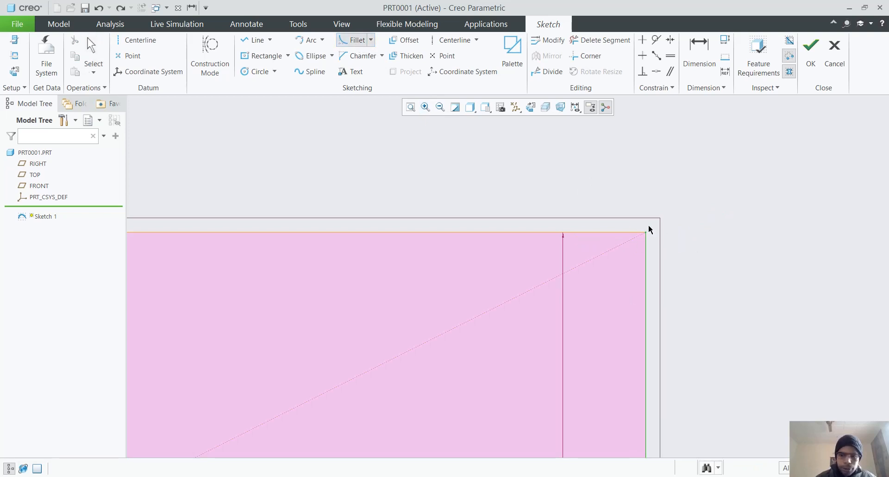
key(Escape)
- Fillet the rectangle's upper-right corner between the top and right edges and set the radius to 10
click(355, 40)
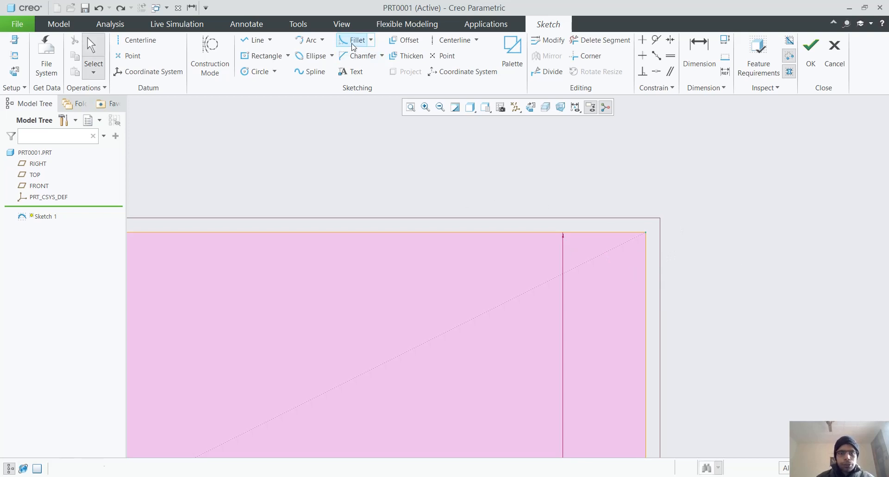
click(602, 233)
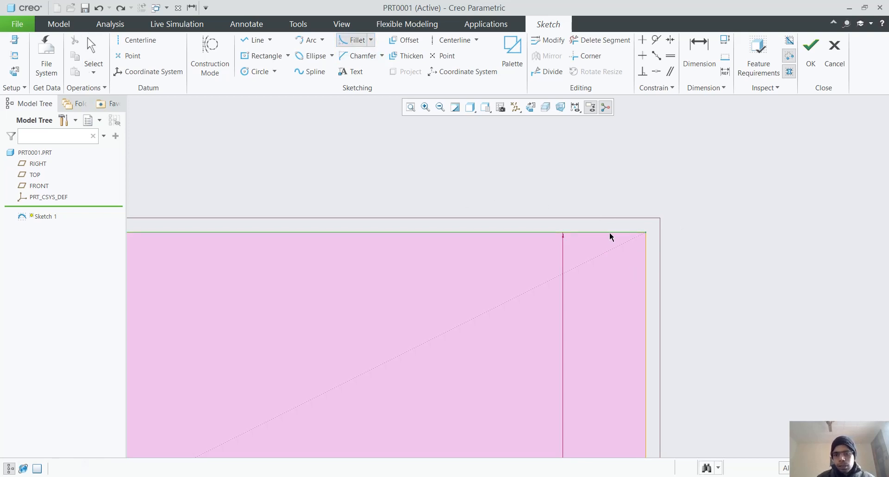
click(646, 266)
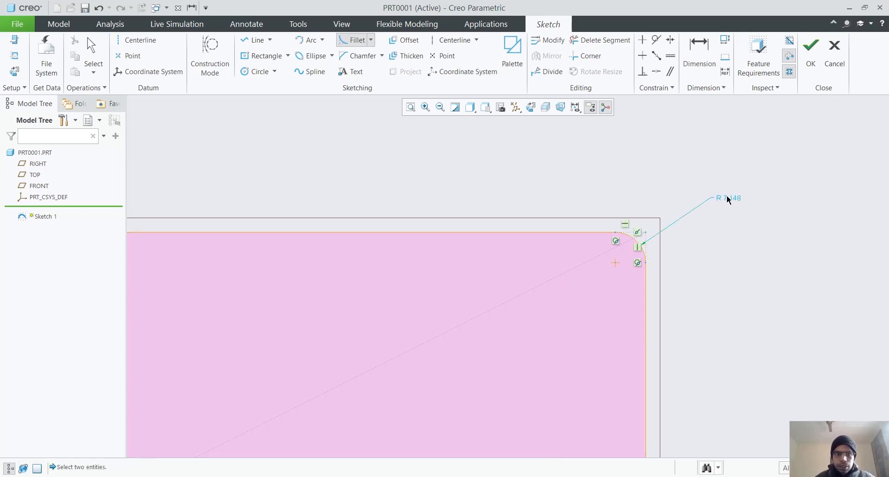
middle_click(707, 200)
double_click(733, 198)
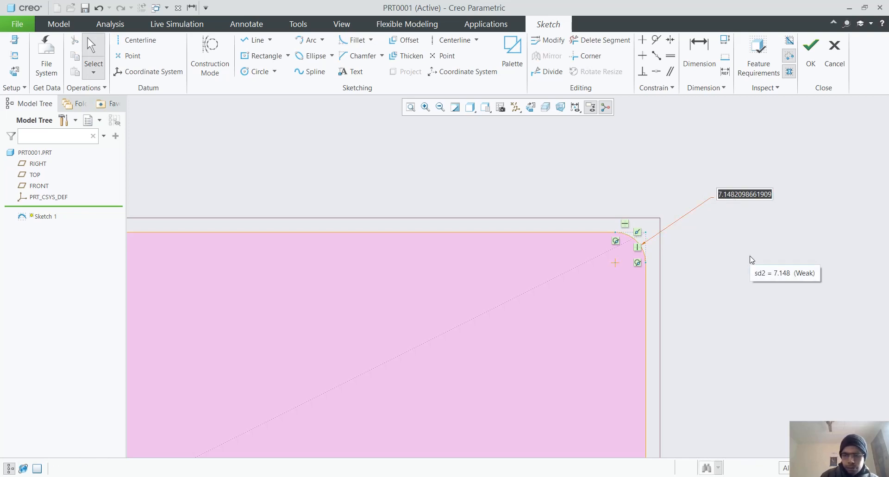
text(5)
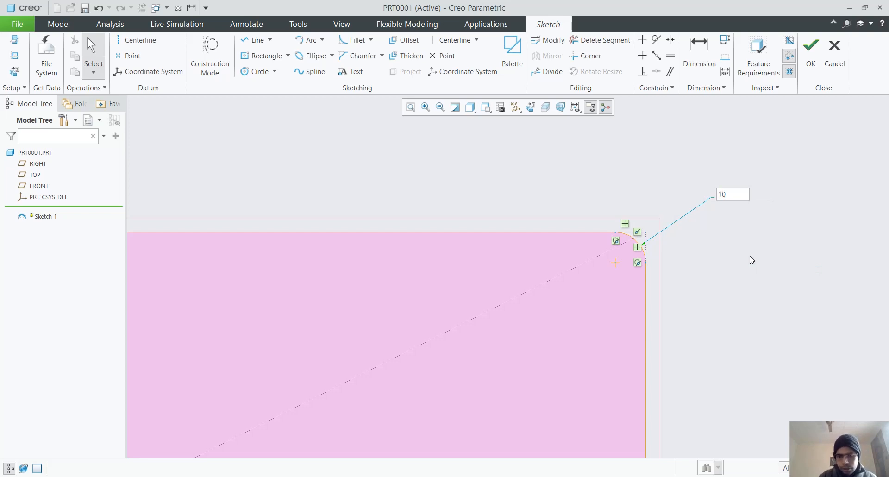
key(Return)
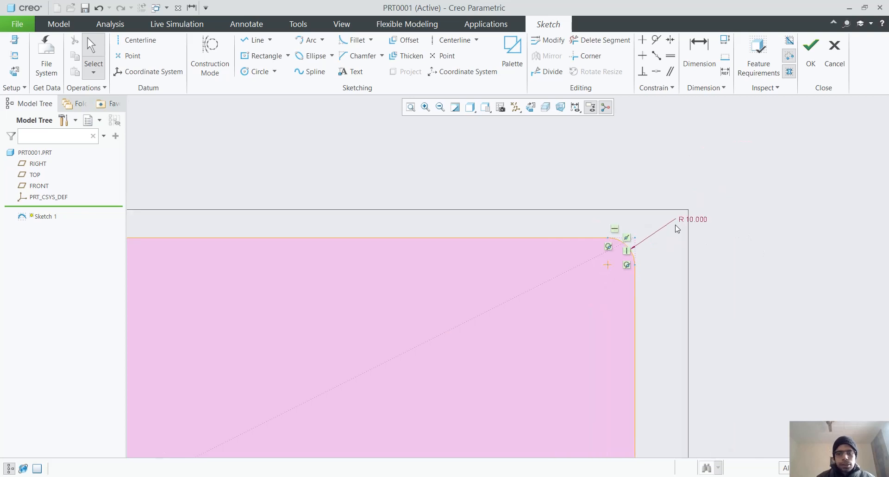
- Chamfer the rectangle's upper-left corner, about 12.4 along the top edge and 13.7 along the left edge
scroll(669, 237, up, 3)
scroll(356, 264, up, 3)
scroll(233, 235, down, 3)
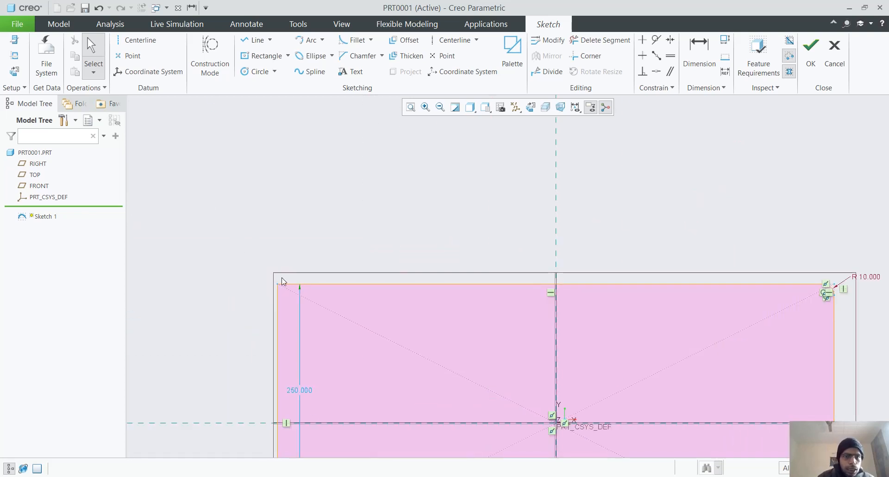
scroll(283, 281, down, 1)
click(358, 56)
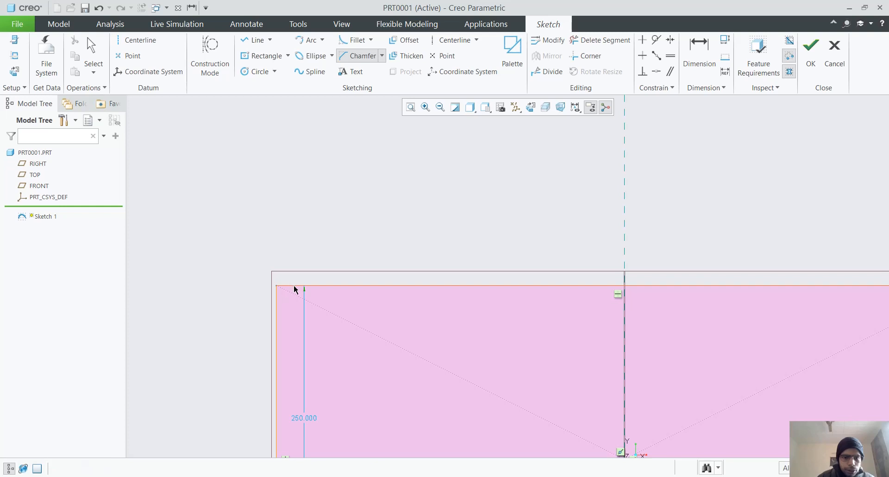
click(276, 309)
scroll(300, 318, up, 3)
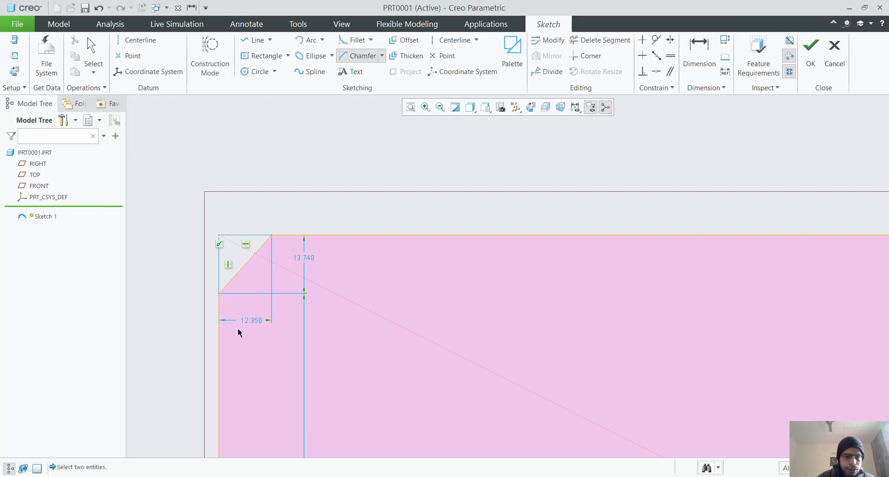
middle_click(290, 300)
- Move both chamfer dimensions outside the rectangle and set the chamfer's vertical distance to 15
drag(251, 318, 253, 212)
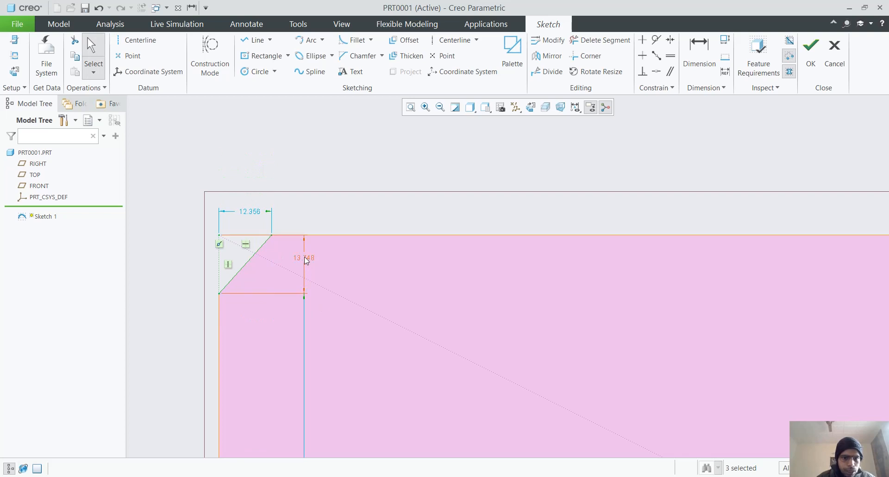
drag(306, 260, 189, 265)
double_click(187, 268)
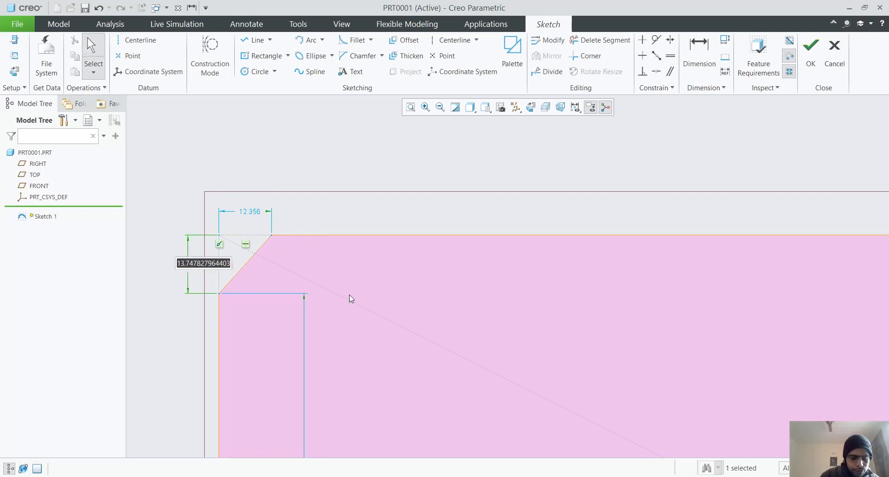
text(1)
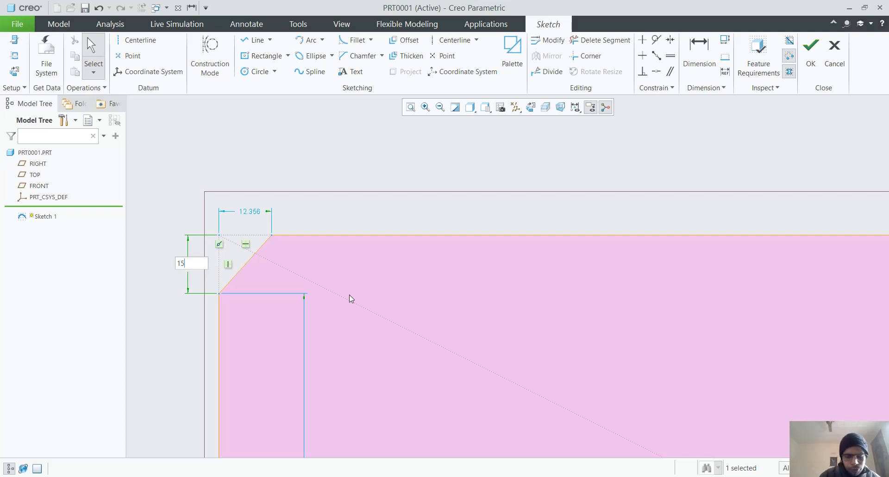
text(5)
key(Return)
- Set the chamfer's horizontal distance to 10
double_click(250, 207)
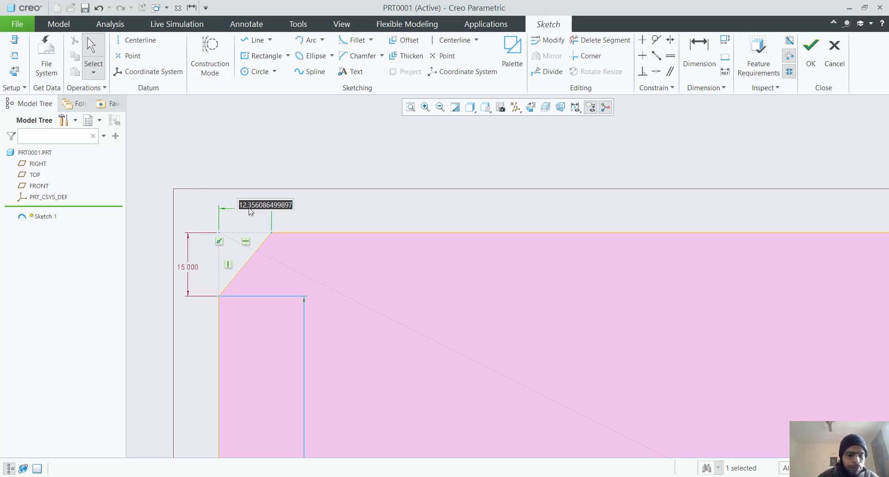
text(10)
key(Return)
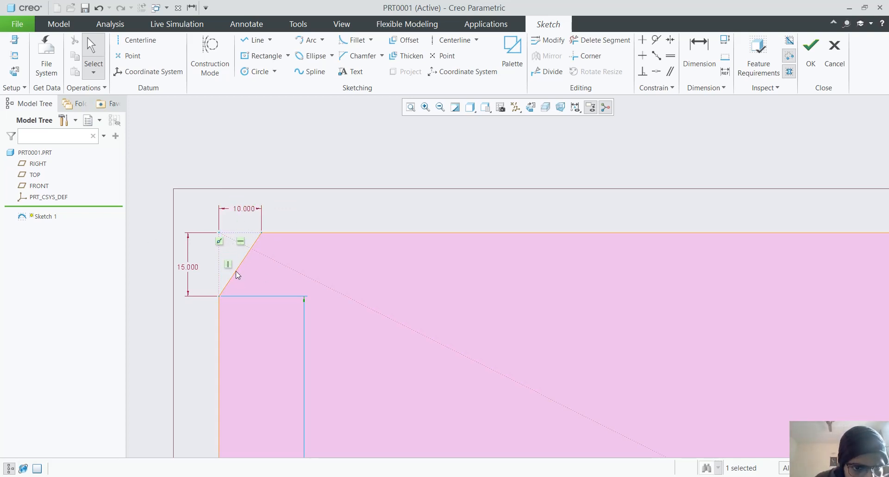
- Set the chamfer's horizontal distance to 15, equal to its vertical distance
scroll(235, 273, down, 3)
scroll(253, 211, down, 3)
scroll(242, 233, up, 4)
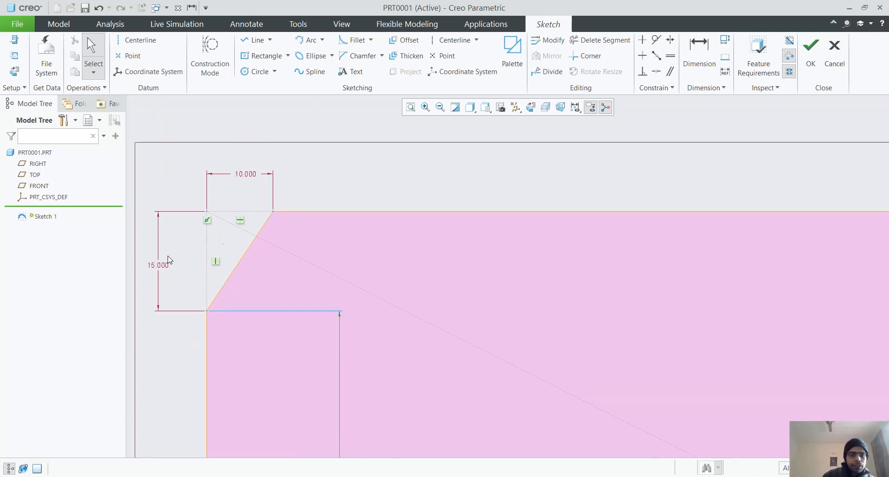
double_click(246, 174)
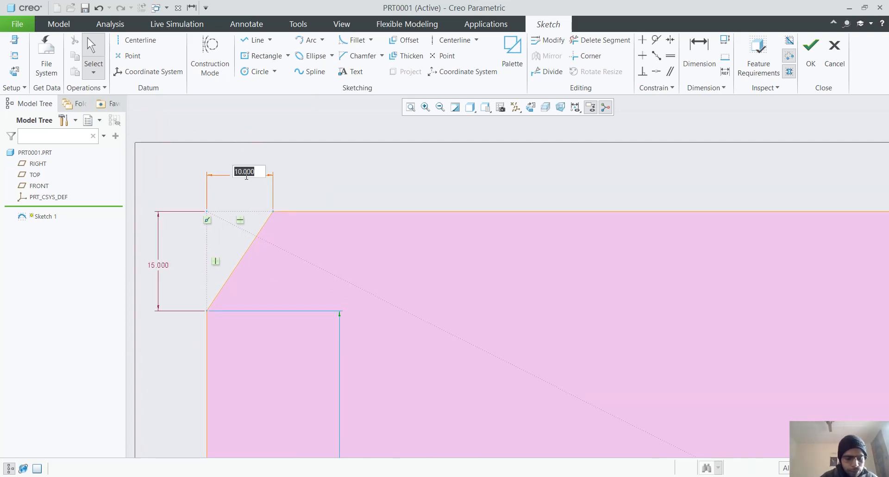
text(15)
key(Return)
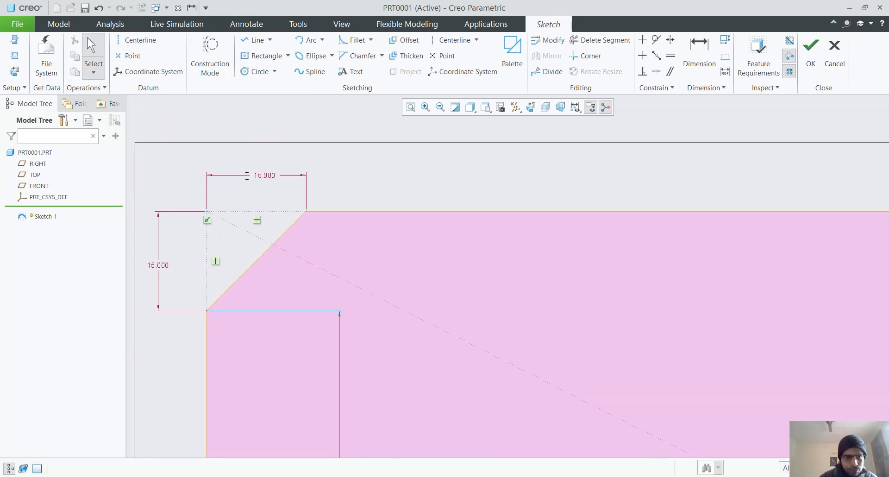
scroll(419, 234, down, 5)
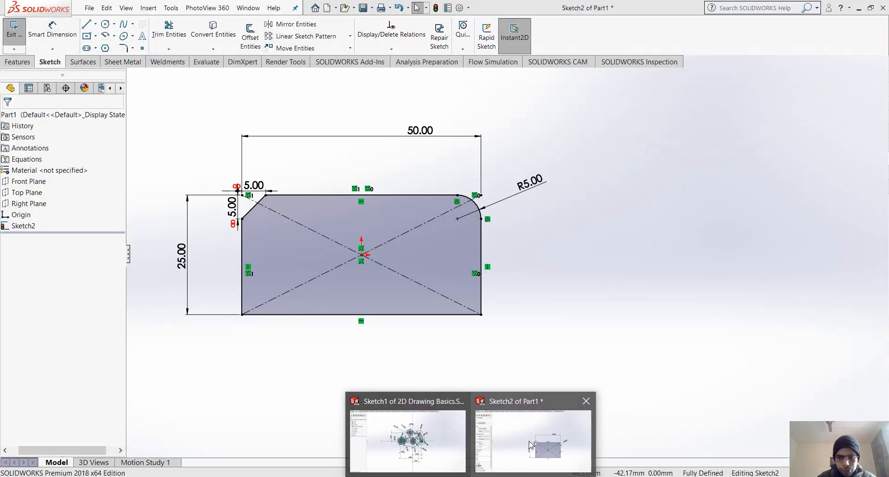
- Switch to the SOLIDWORKS window showing Sketch2 of Part1
click(530, 444)
scroll(243, 271, down, 2)
scroll(278, 307, up, 3)
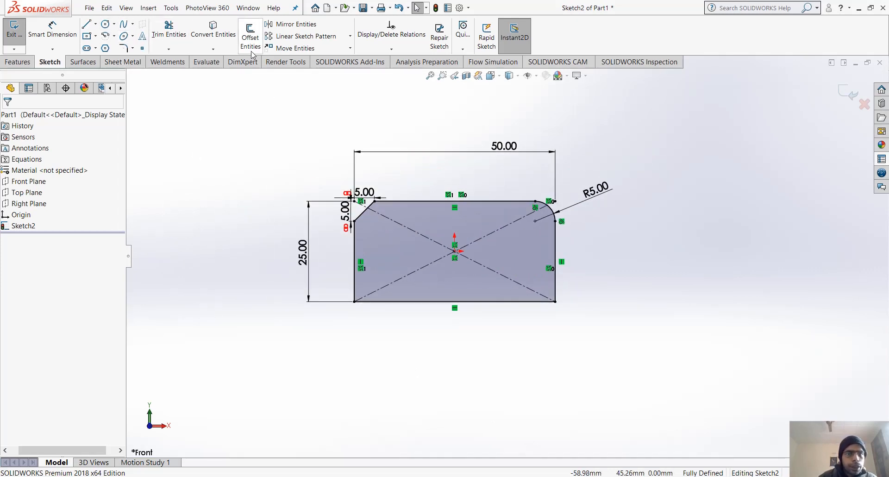
- Chamfer the rectangle's lower-left corner in distance-distance mode with equal distance off and both distances at 5 mm
click(132, 48)
click(140, 71)
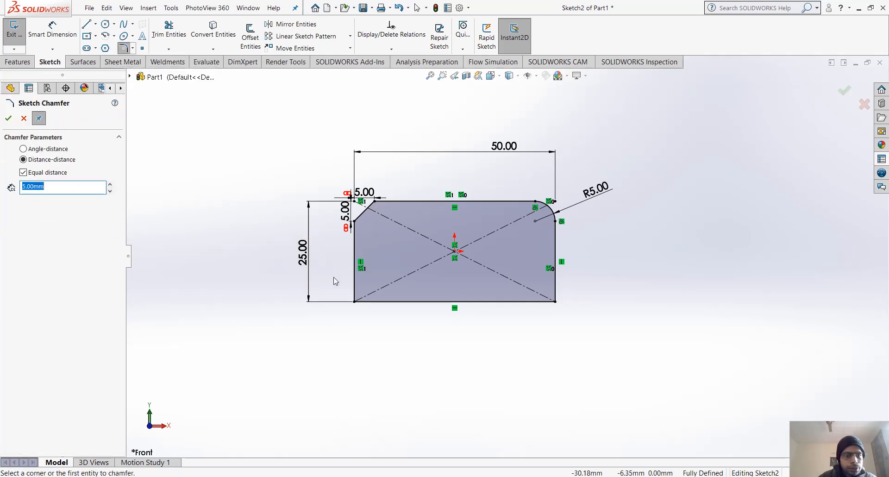
scroll(333, 278, down, 2)
click(23, 172)
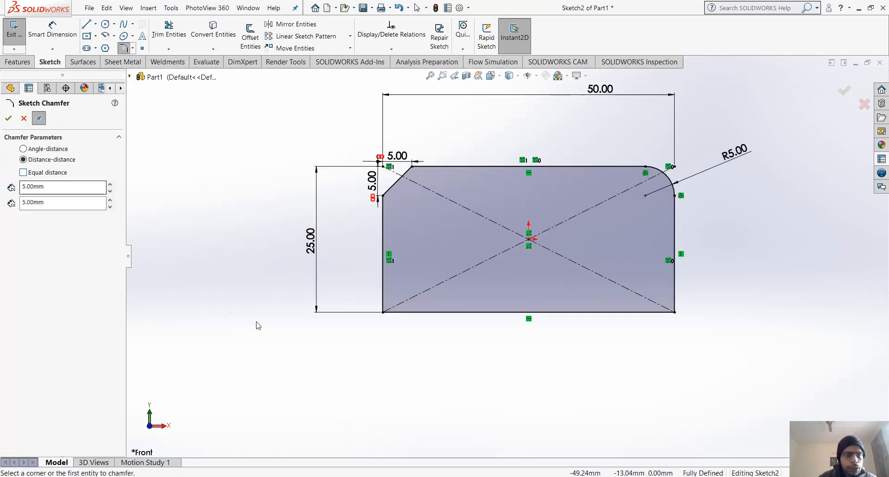
click(382, 313)
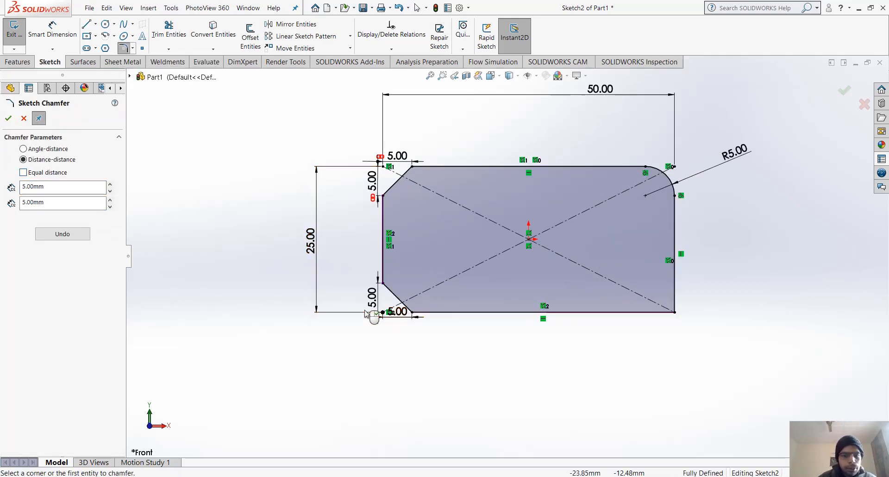
- Set the sketch chamfer's first distance to 7 mm and its second to 5 mm, and close the command
drag(46, 187, 2, 189)
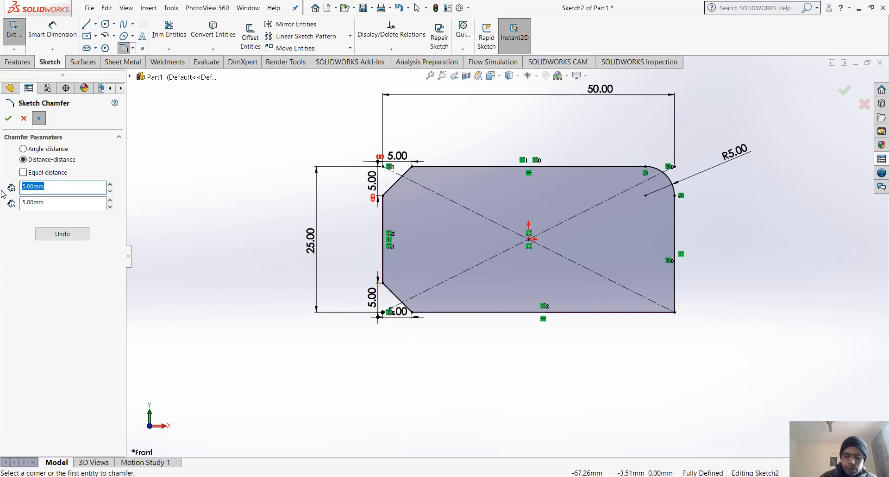
text(7)
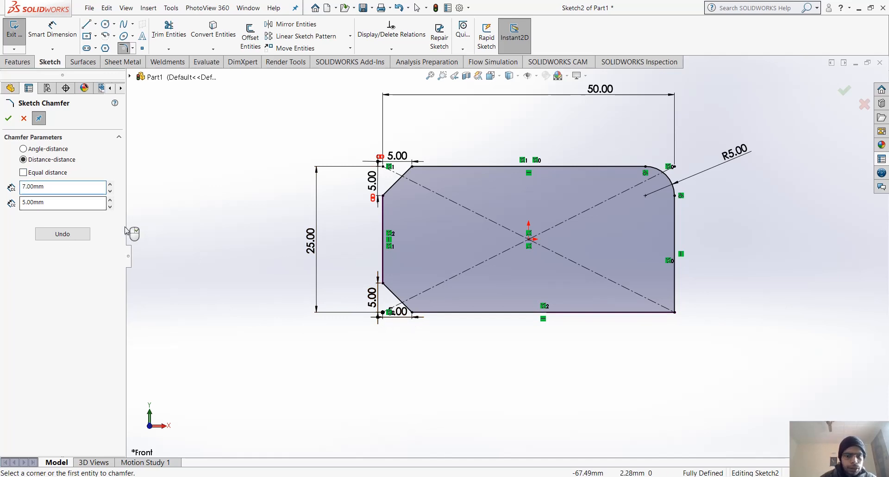
drag(46, 202, 2, 219)
text(5)
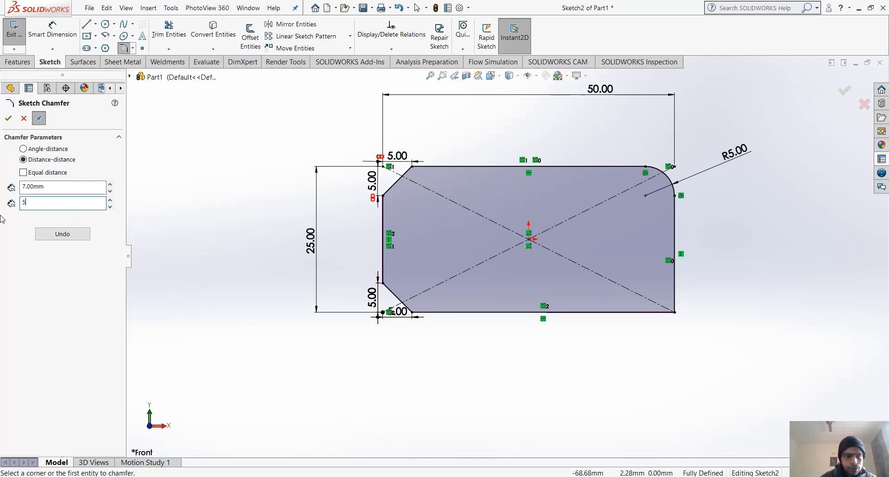
key(Return)
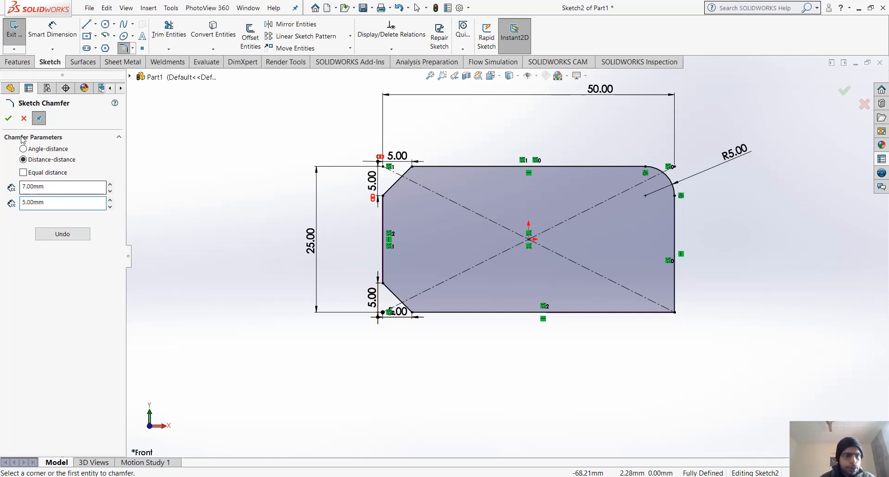
click(9, 118)
- Move the lower-left chamfer's horizontal and vertical dimensions farther away from the corner
scroll(403, 324, down, 6)
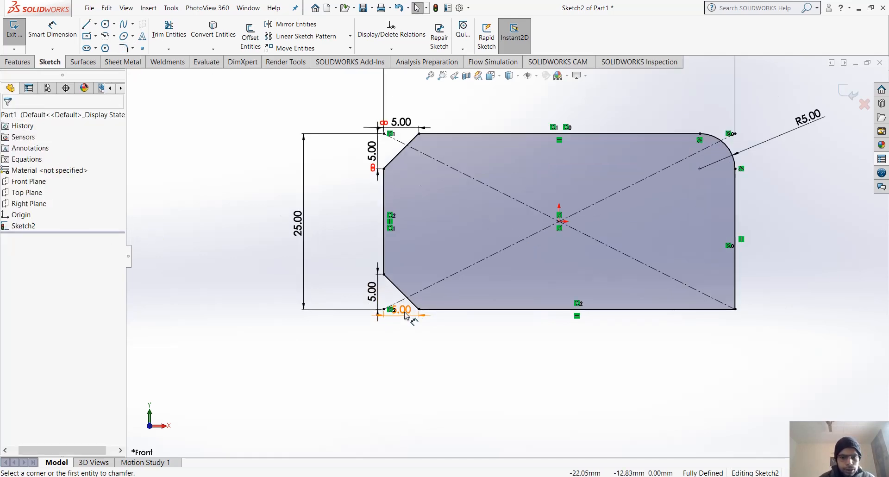
scroll(429, 310, down, 3)
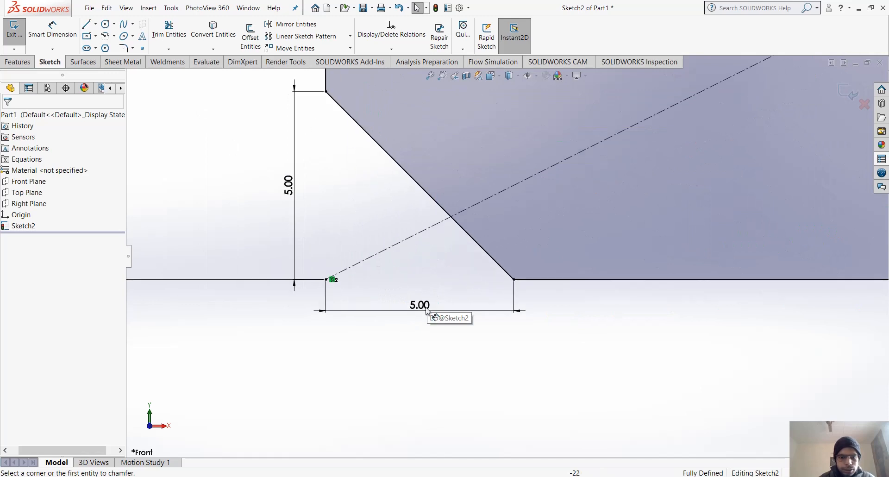
drag(419, 301, 424, 348)
drag(284, 166, 239, 177)
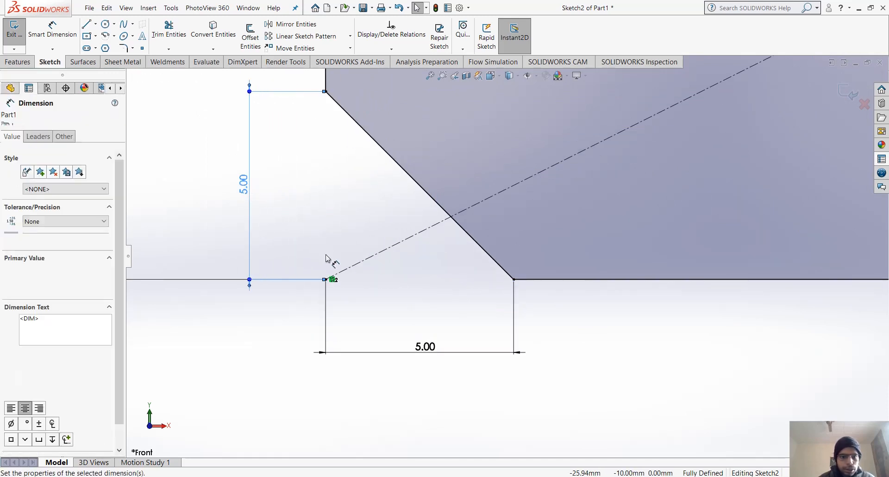
click(402, 326)
- Set the lower-left chamfer's horizontal distance to 7 mm
double_click(426, 348)
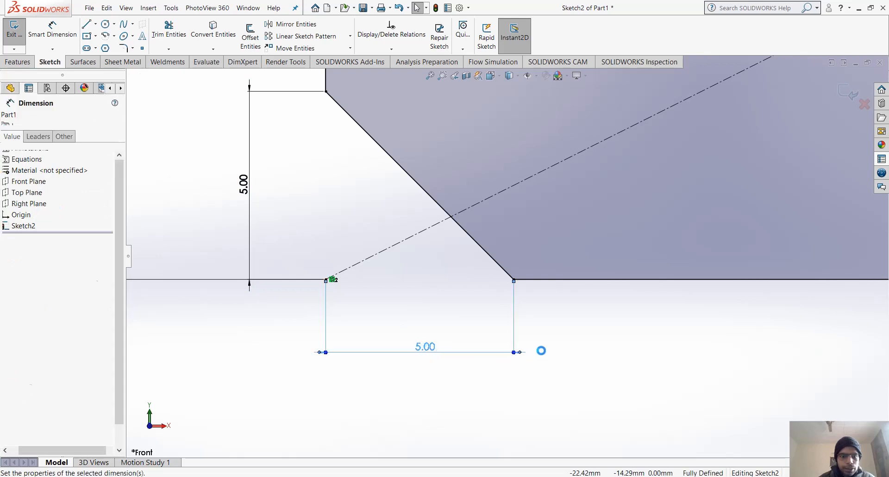
text(7)
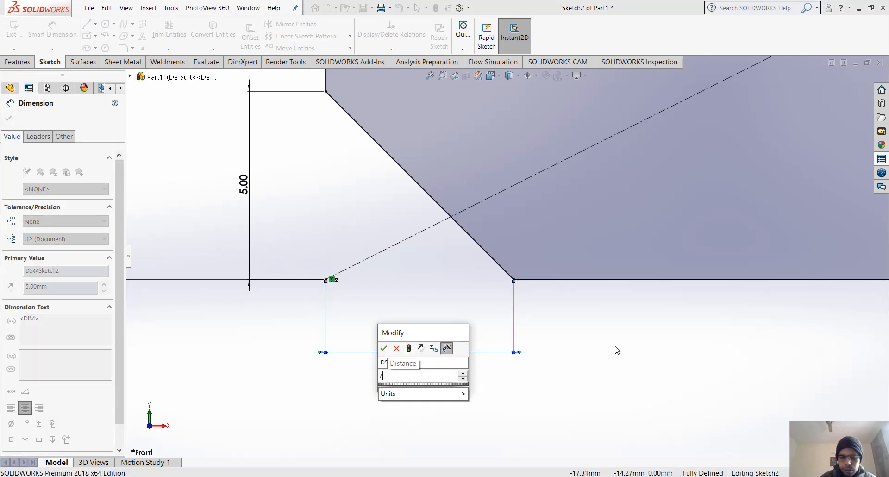
key(Return)
key(Escape)
key(z)
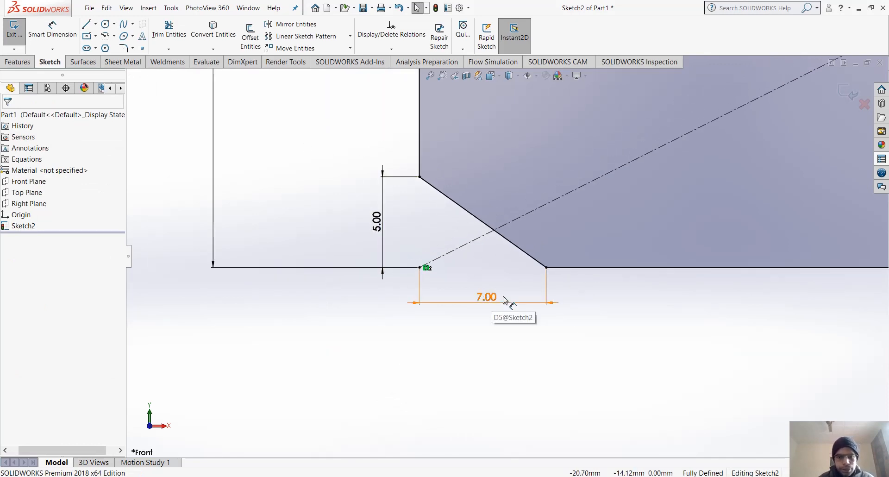
- Undo the lower-left chamfer and its dimension edits to restore the sharp corner
key(ctrl+z)
key(ctrl+z)
key(ctrl+z)
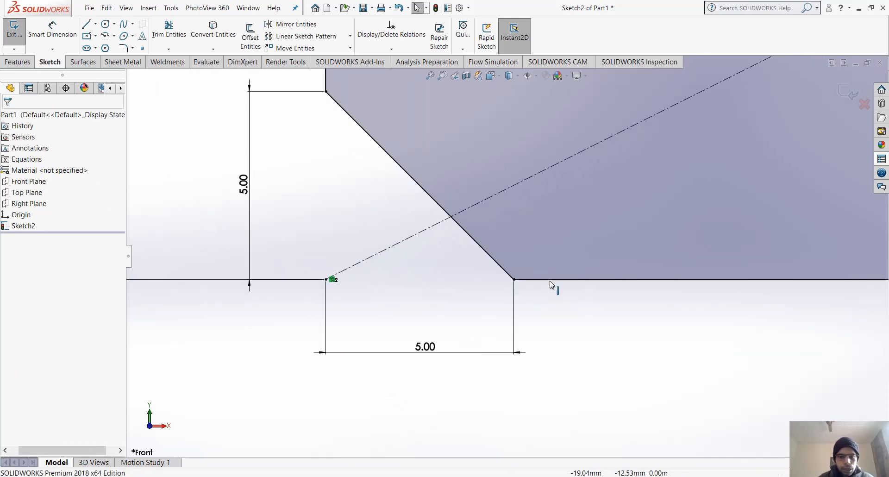
key(ctrl+z)
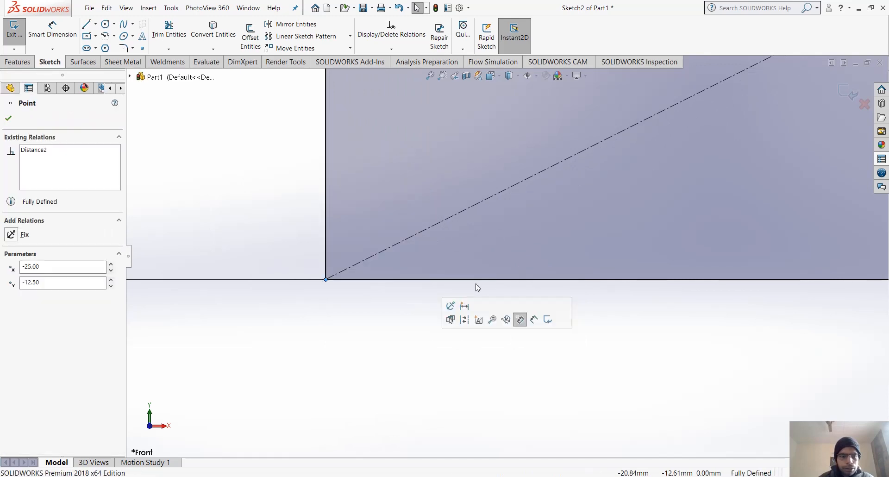
scroll(274, 200, up, 3)
click(274, 201)
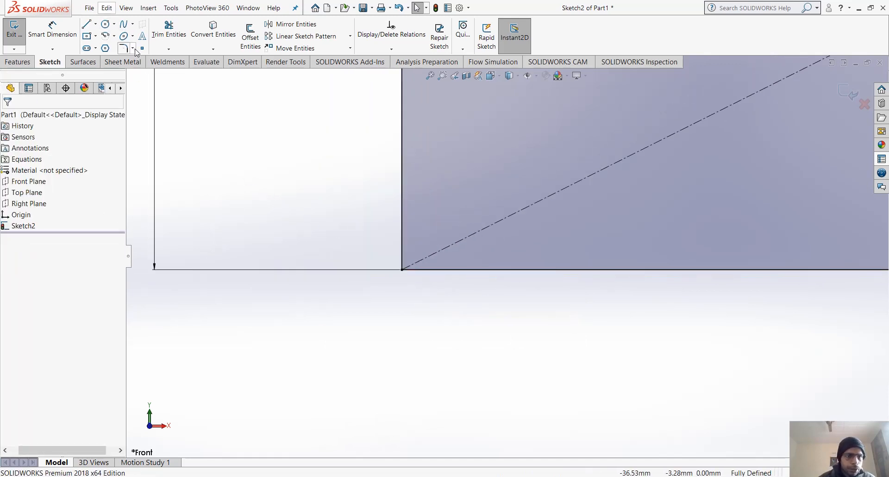
click(132, 48)
click(139, 74)
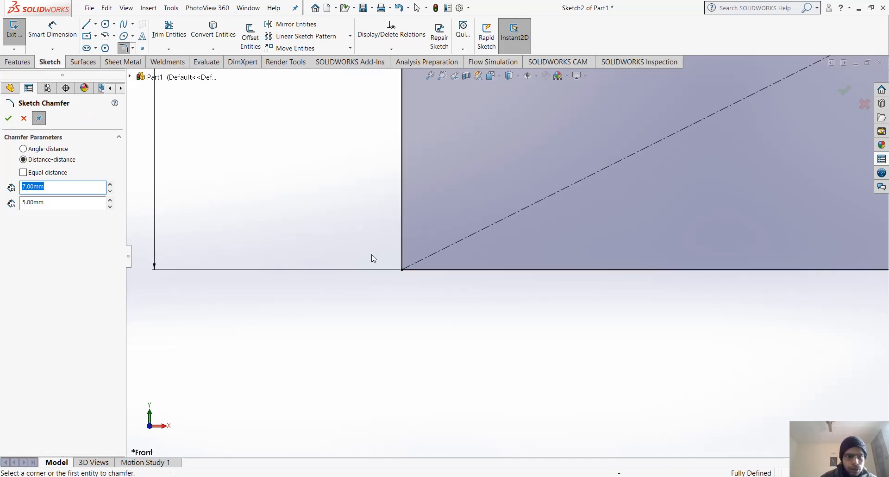
key(Escape)
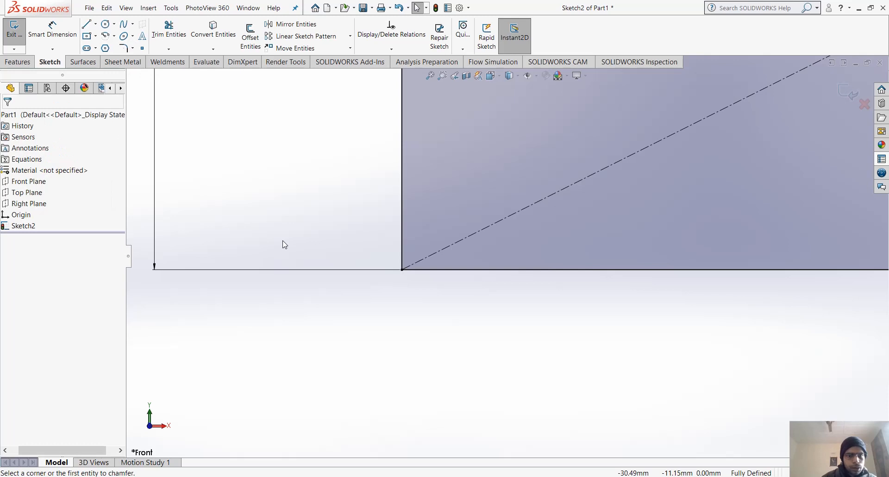
- Chamfer the rectangle's lower-left corner with unequal distances of 7 mm and 5 mm
click(132, 49)
click(155, 71)
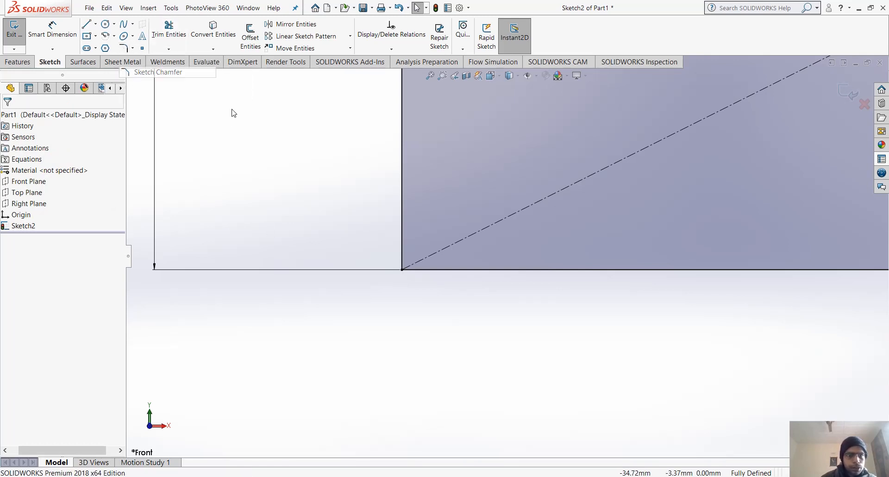
click(402, 270)
- Turn on equal distance for the sketch chamfer and set the distance to 5 mm
click(58, 187)
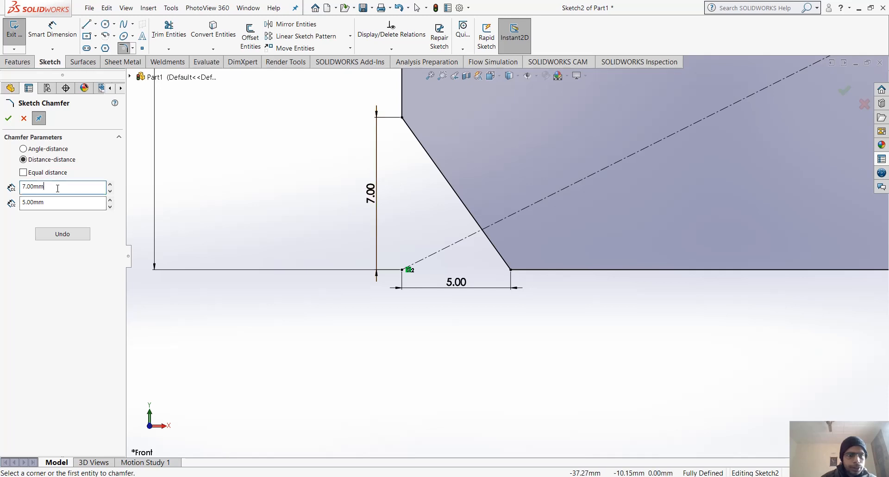
double_click(57, 188)
click(23, 172)
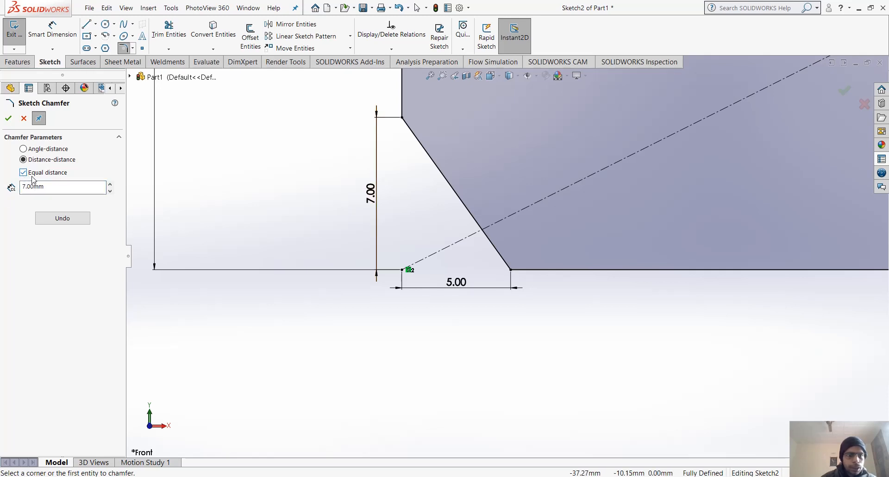
double_click(51, 187)
text(5)
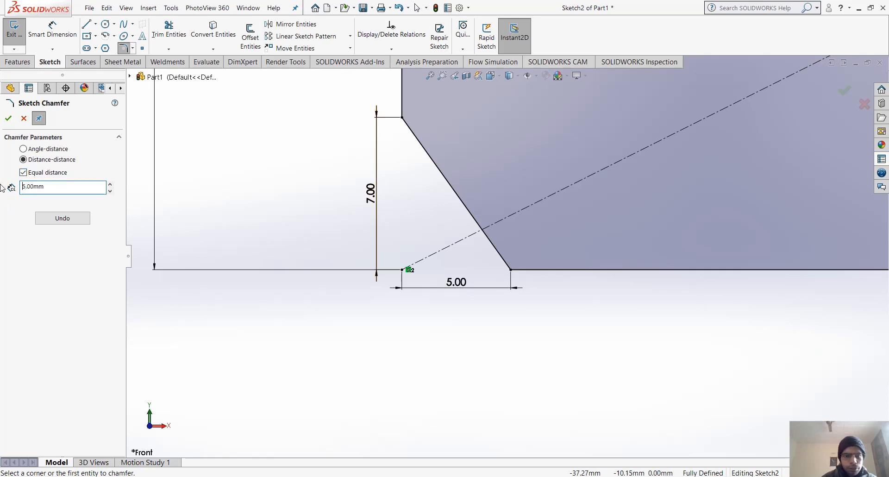
- Undo the unequal lower-left chamfer and leave the chamfer command
click(64, 218)
click(51, 187)
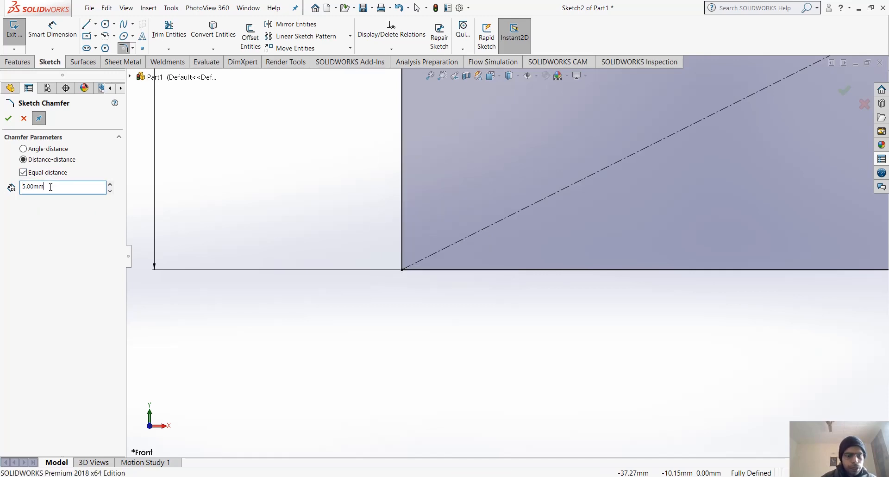
key(Escape)
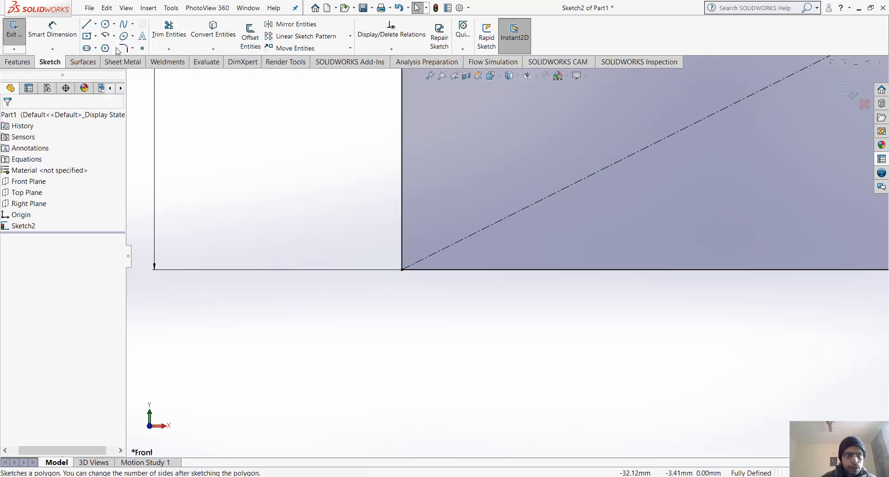
- Chamfer the rectangle's lower-left corner with equal distances of 5 mm, and undo that chamfer
click(132, 48)
click(142, 77)
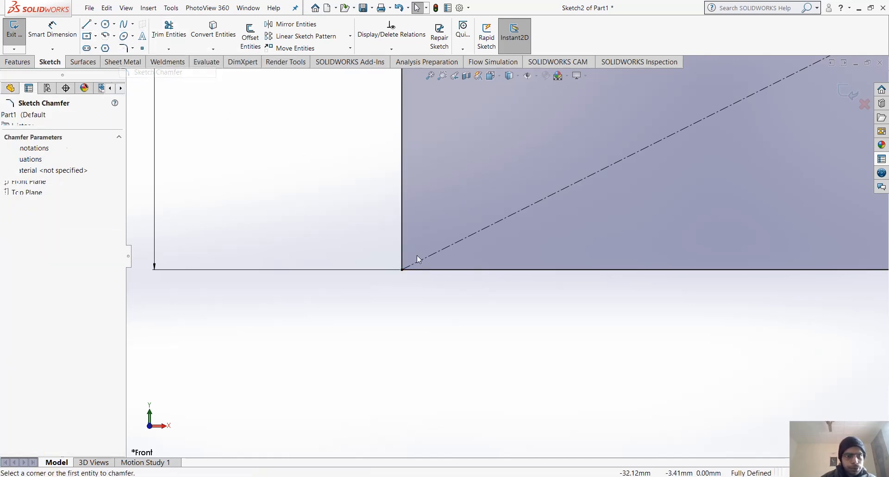
click(401, 269)
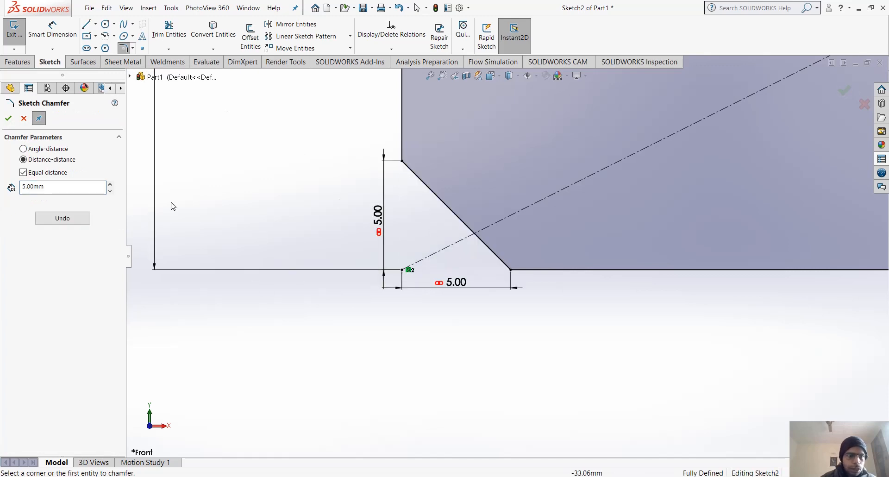
click(84, 224)
click(79, 186)
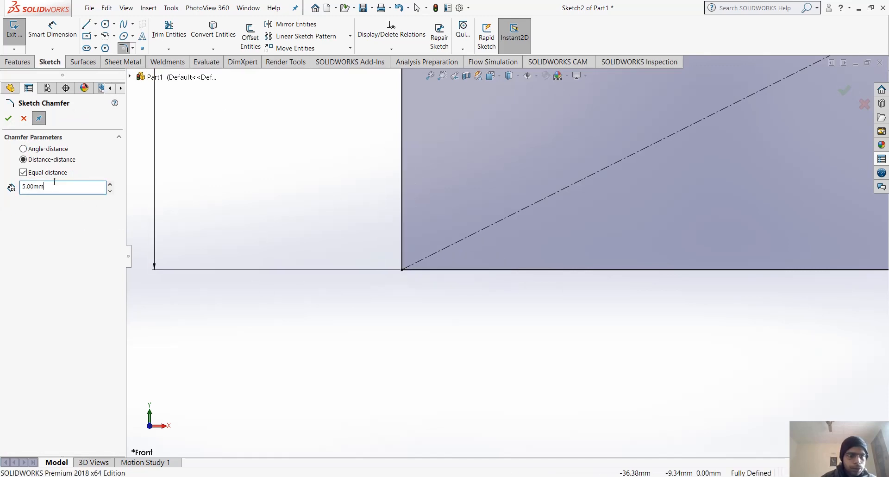
- Compare the chamfer's angle-distance and distance-distance options, return to distance-distance with equal distance on, and close the command
click(24, 149)
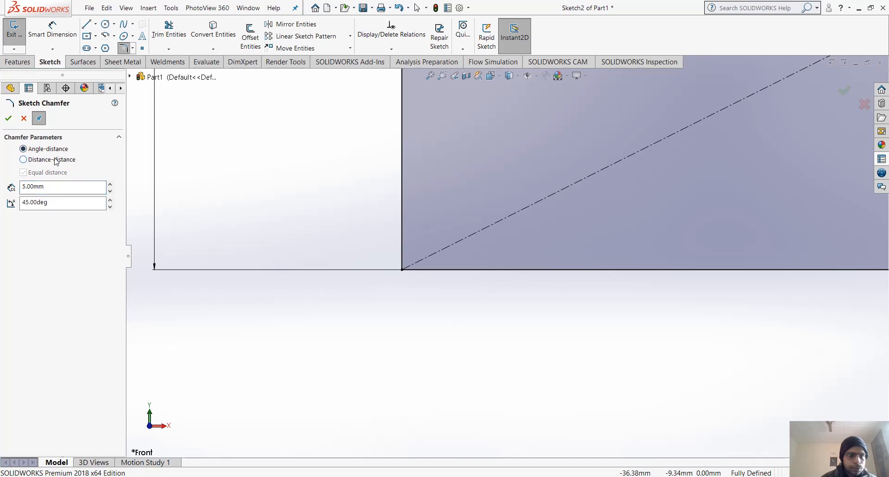
click(54, 160)
click(61, 149)
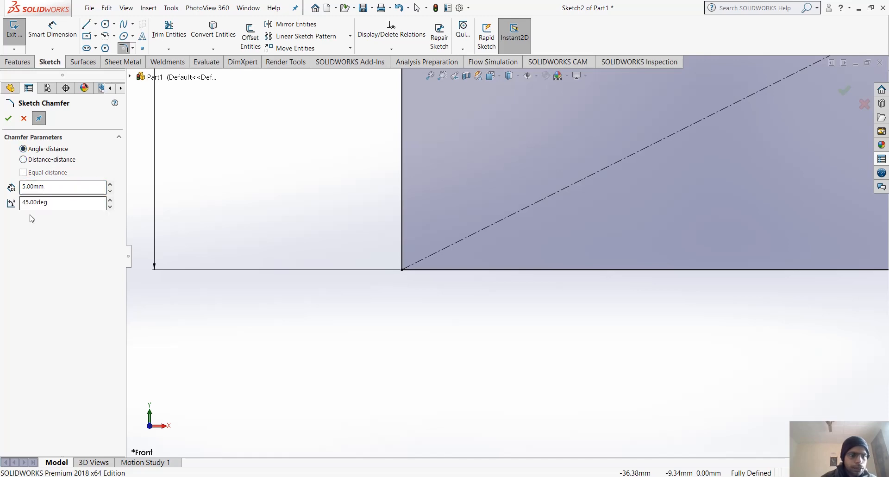
drag(55, 202, 6, 203)
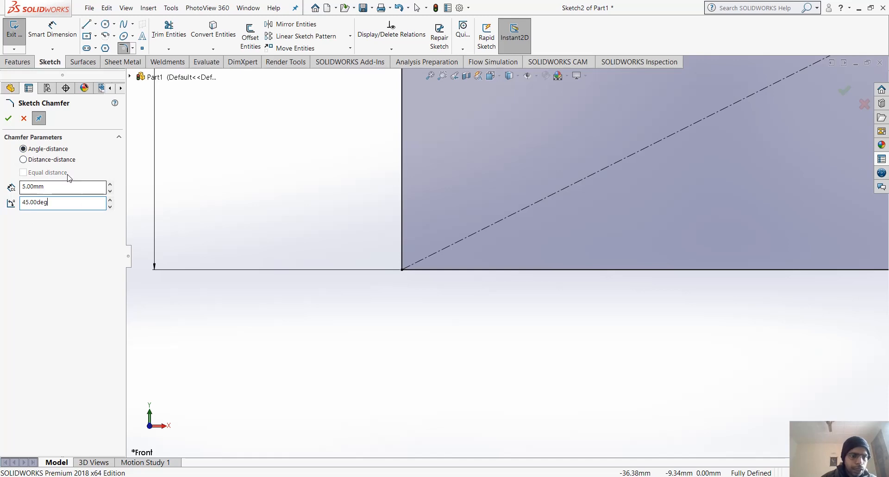
click(54, 159)
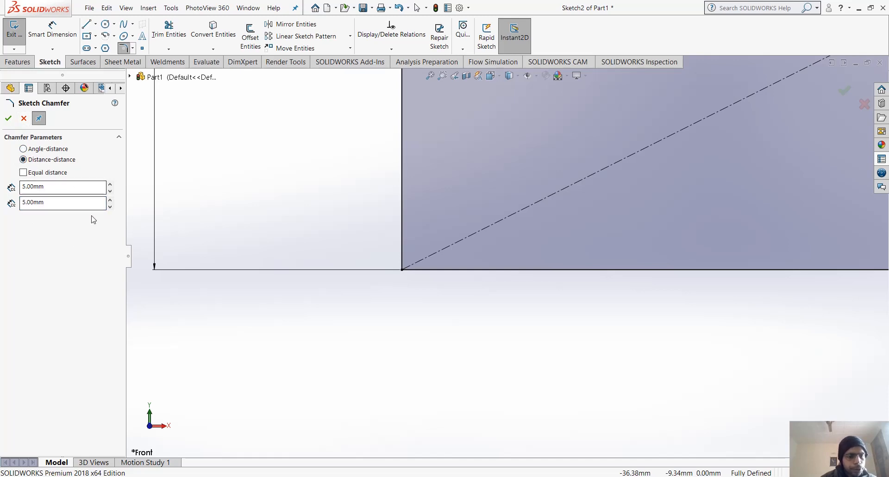
click(23, 173)
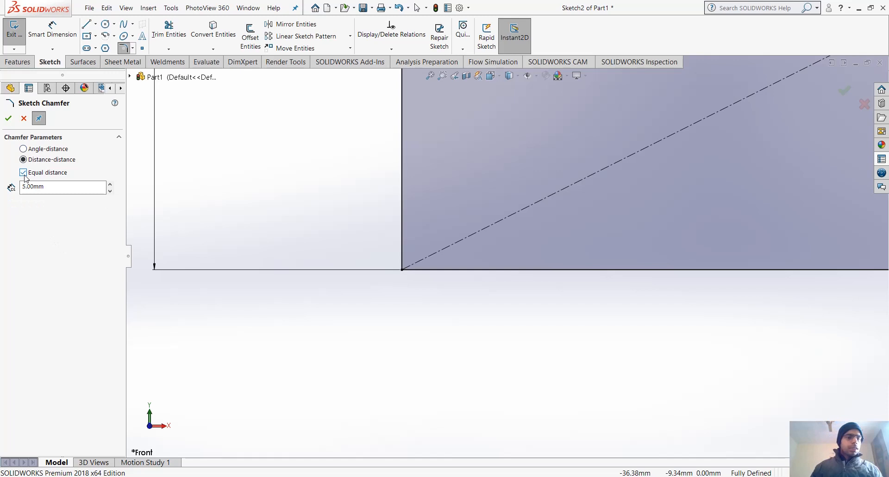
click(8, 118)
- Chamfer the rectangle's lower-left corner with unequal distances of 7 mm and 5 mm, and close the chamfer command
click(130, 48)
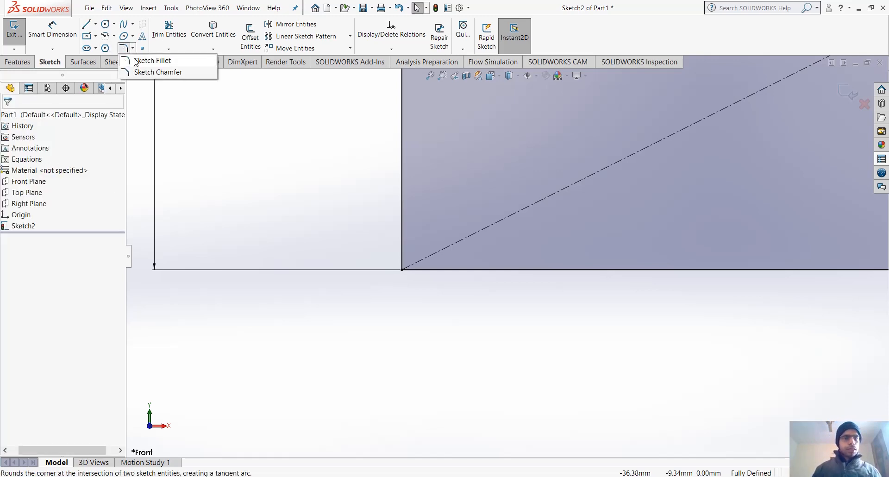
click(147, 72)
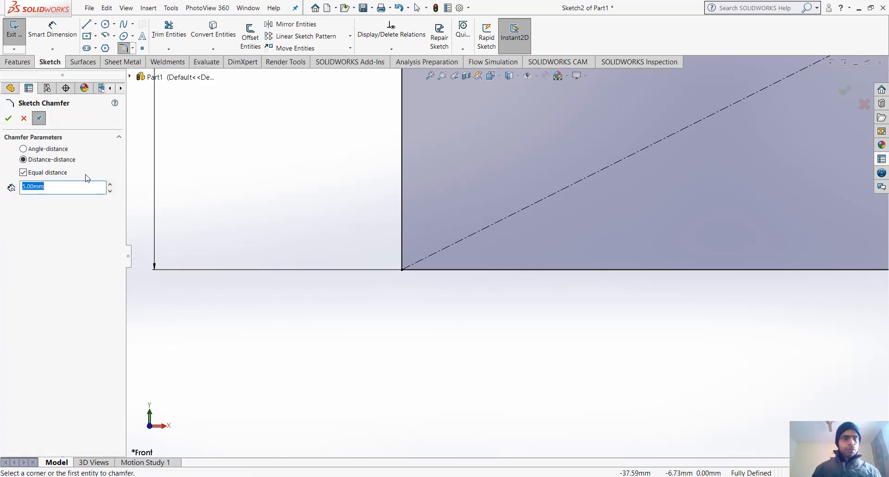
click(30, 174)
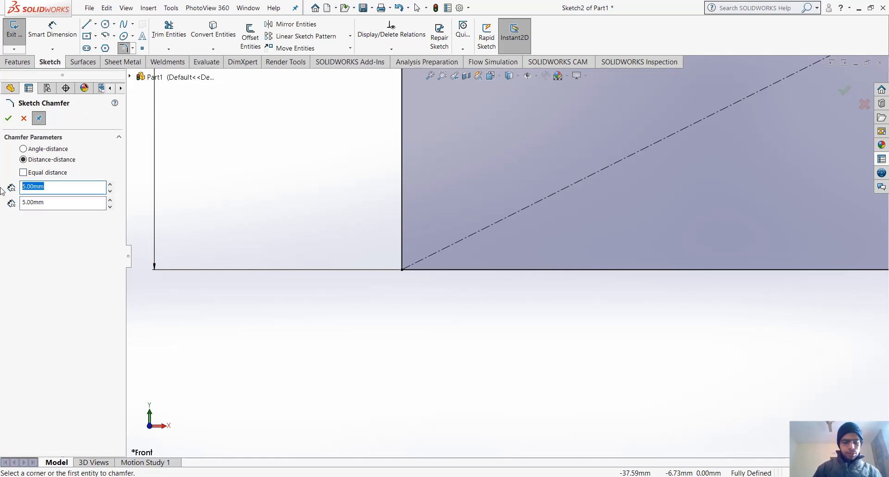
text(7)
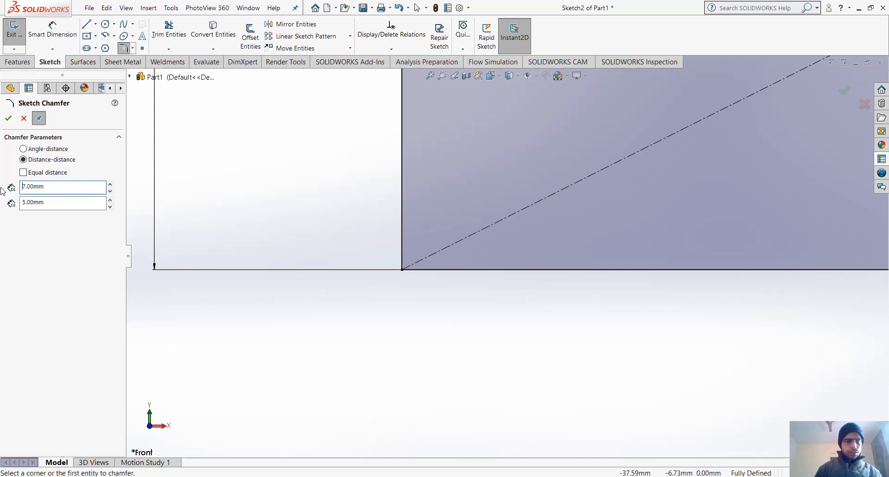
click(402, 270)
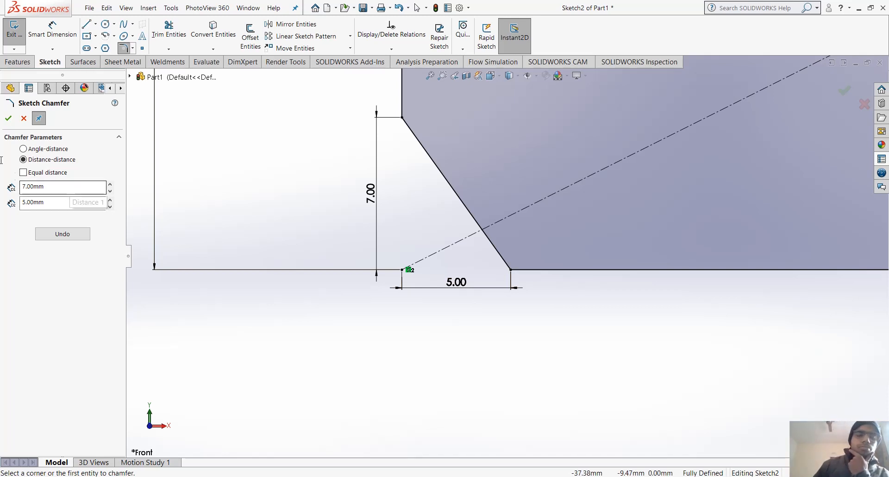
click(9, 118)
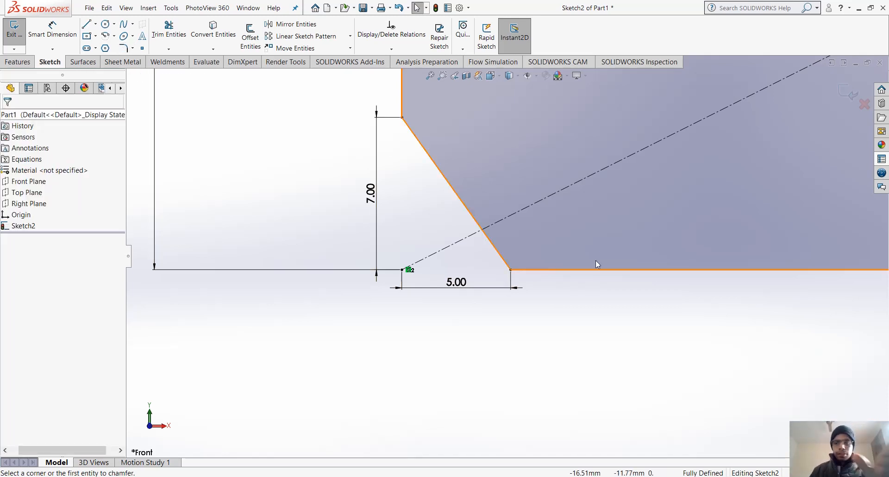
key(z)
key(z)
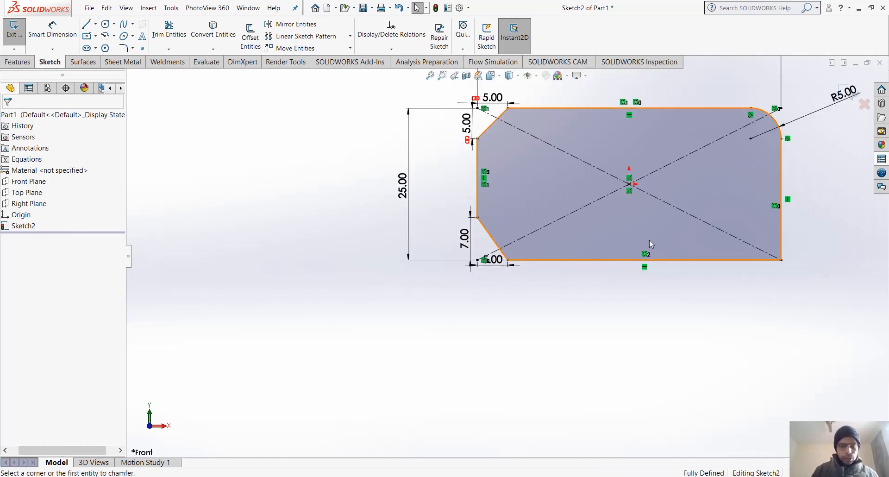
ctrl+middle_drag(649, 240, 563, 296)
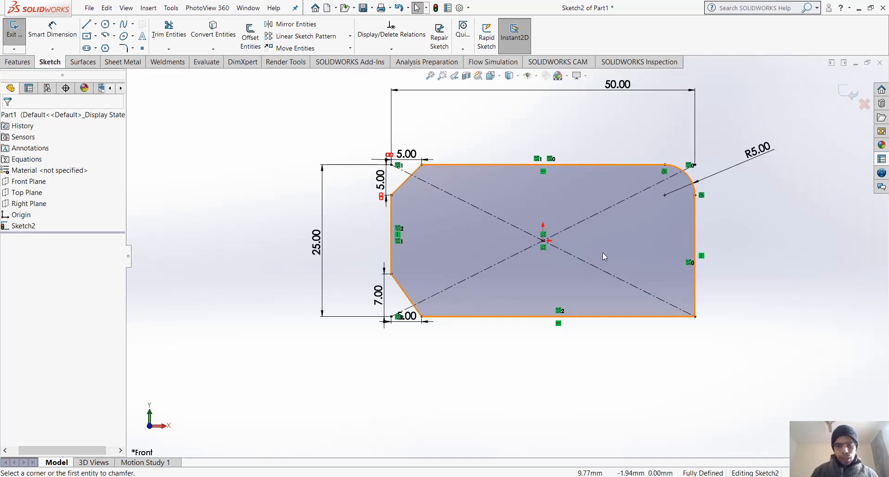
mouse_move(603, 256)
ctrl+middle_down()
mouse_move(550, 255)
mouse_move(588, 262)
mouse_move(581, 295)
ctrl+middle_up()
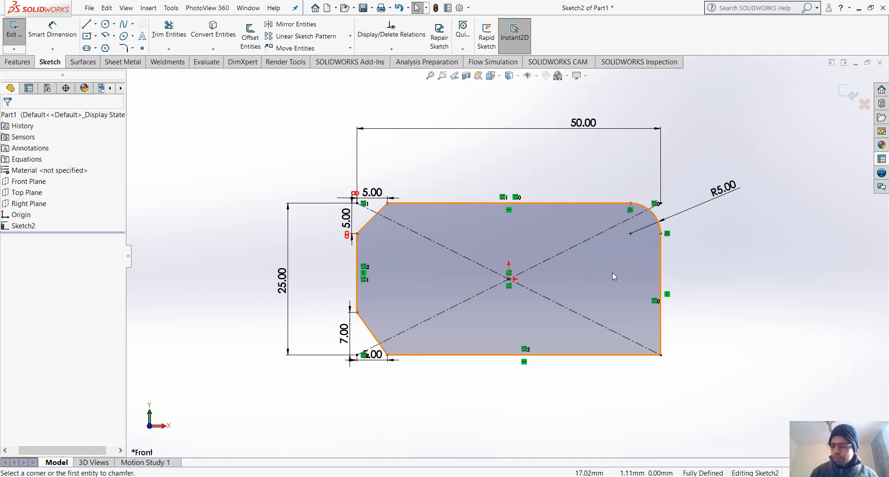
mouse_move(612, 272)
ctrl+middle_down()
mouse_move(520, 289)
mouse_move(661, 282)
mouse_move(613, 269)
ctrl+middle_up()
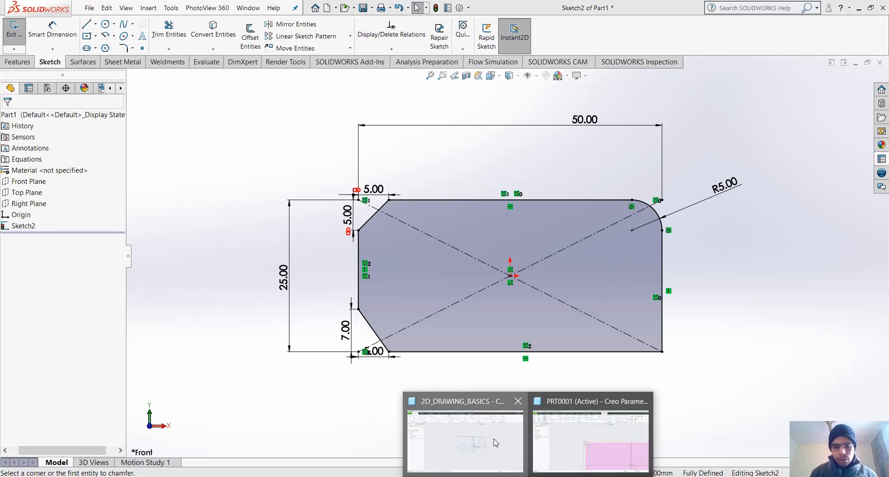
- Switch to the PRT0001 window in Creo Parametric and examine the filleted and chamfered rectangle sketch
click(496, 440)
mouse_move(529, 475)
click(589, 423)
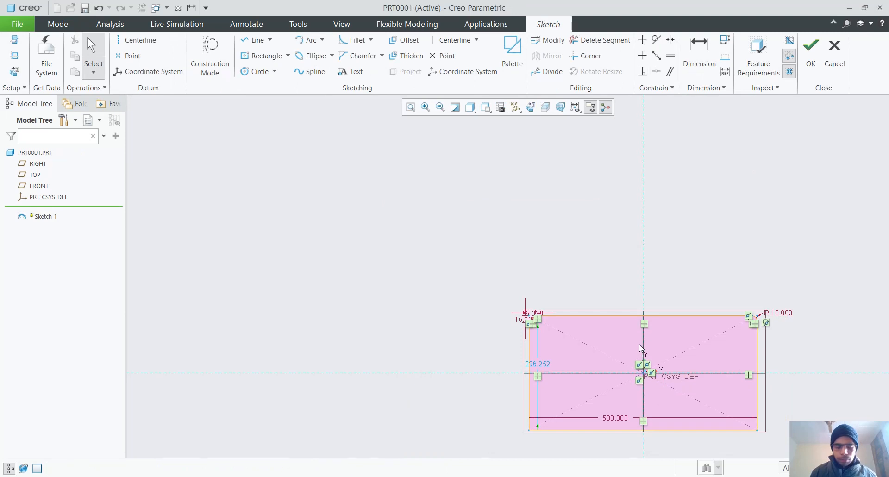
shift+middle_drag(640, 348, 547, 246)
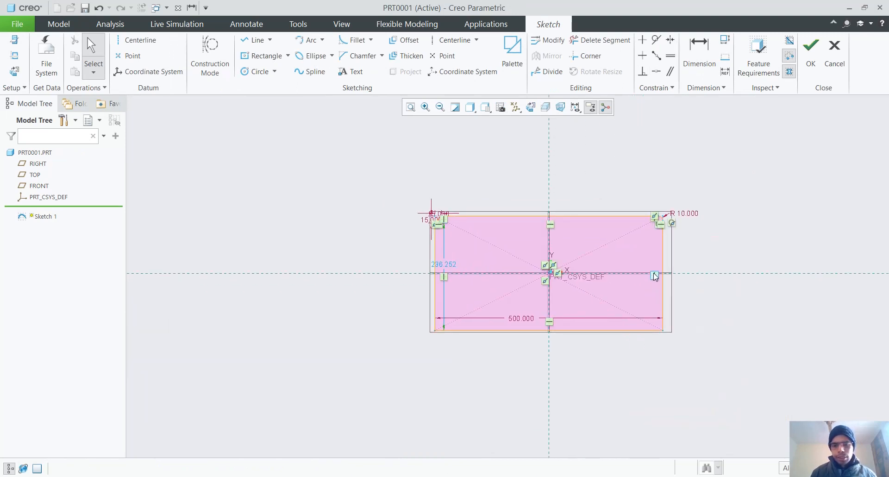
scroll(655, 276, up, 3)
scroll(506, 232, down, 2)
scroll(507, 227, up, 2)
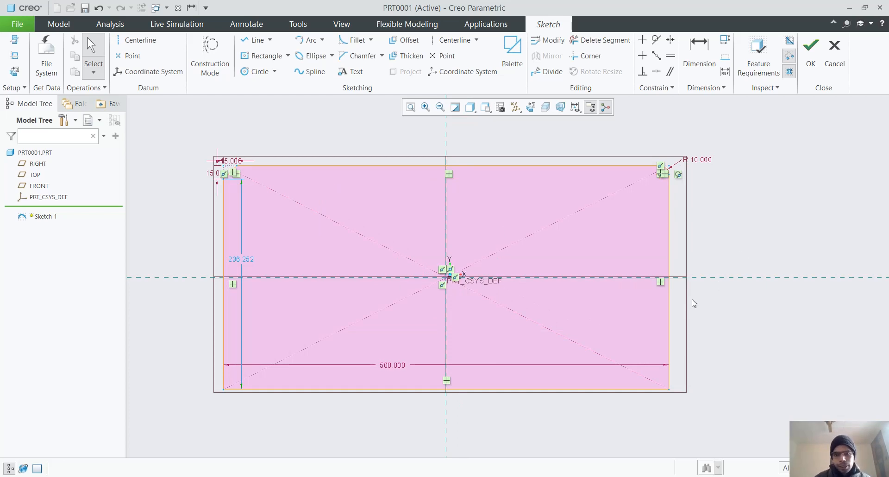
- Review the Sketcher settings in the Creo Parametric options, including constraint assumptions and dimension locking, and close the options
click(17, 24)
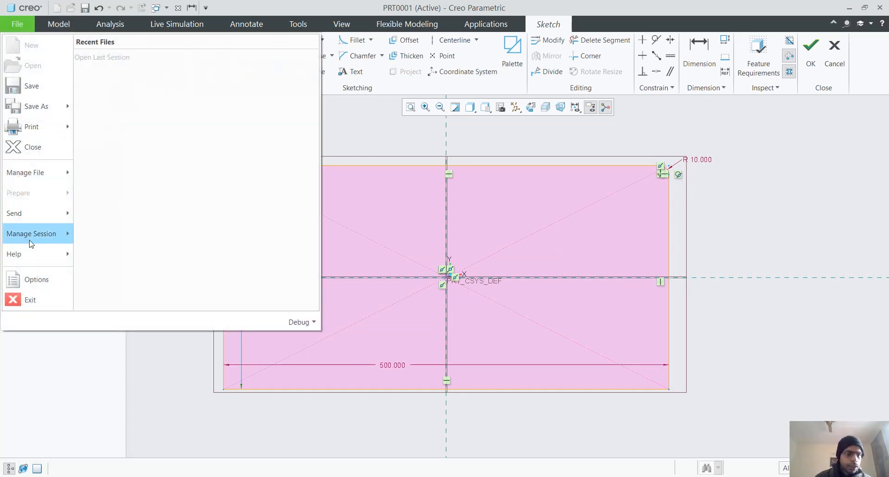
click(33, 278)
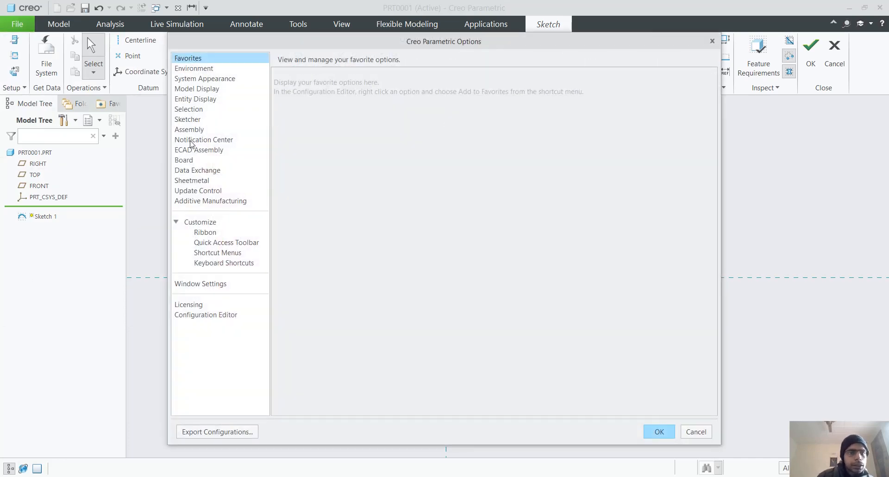
click(190, 141)
click(194, 109)
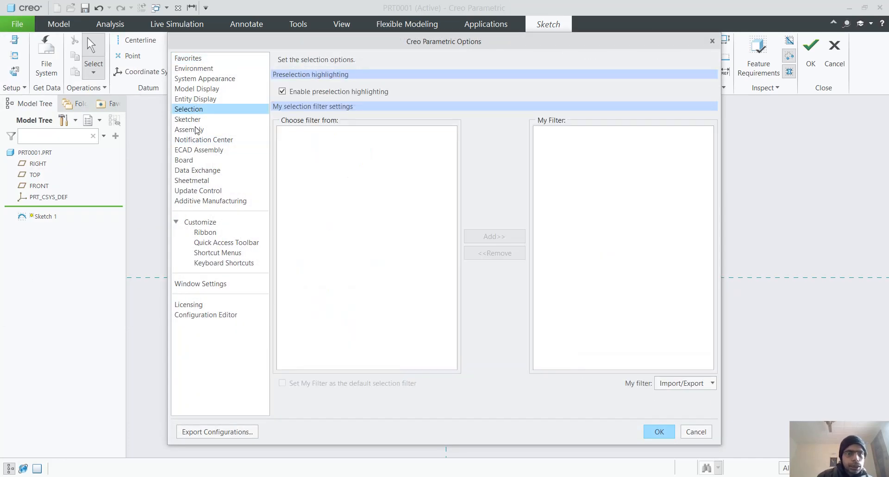
click(190, 119)
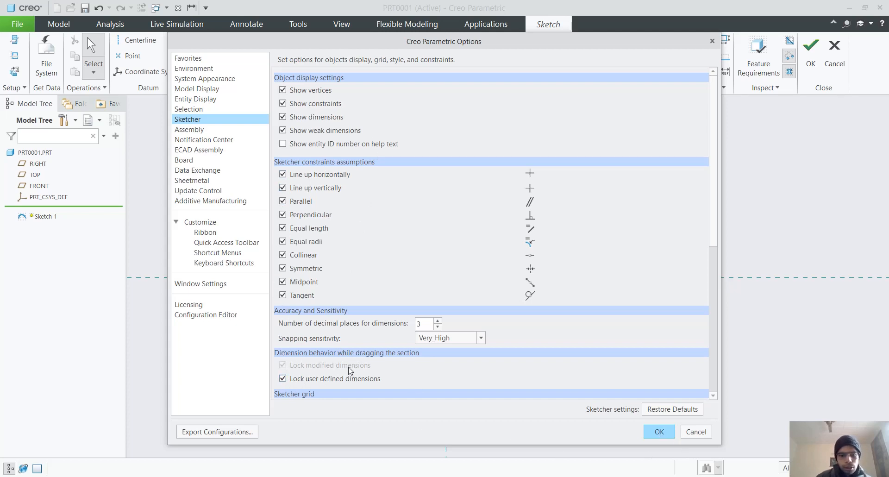
click(659, 431)
scroll(548, 309, up, 3)
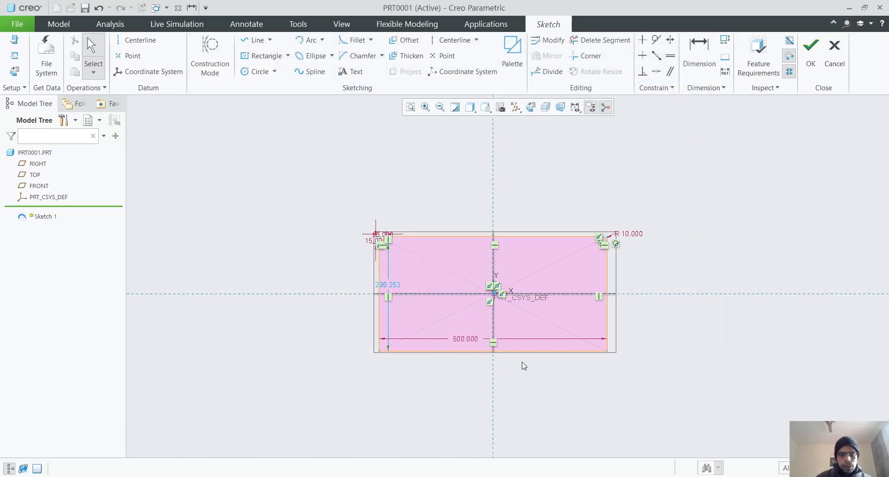
- Switch back to the Part1 sketch in SOLIDWORKS
mouse_move(528, 476)
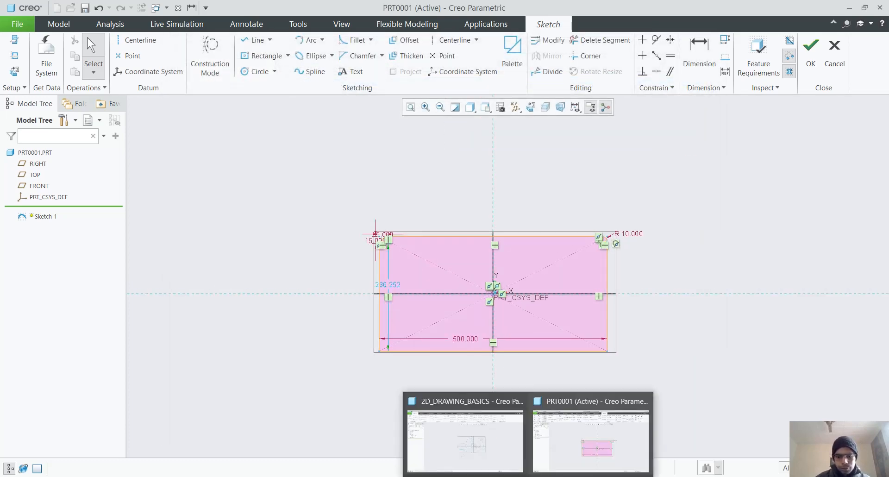
mouse_move(551, 448)
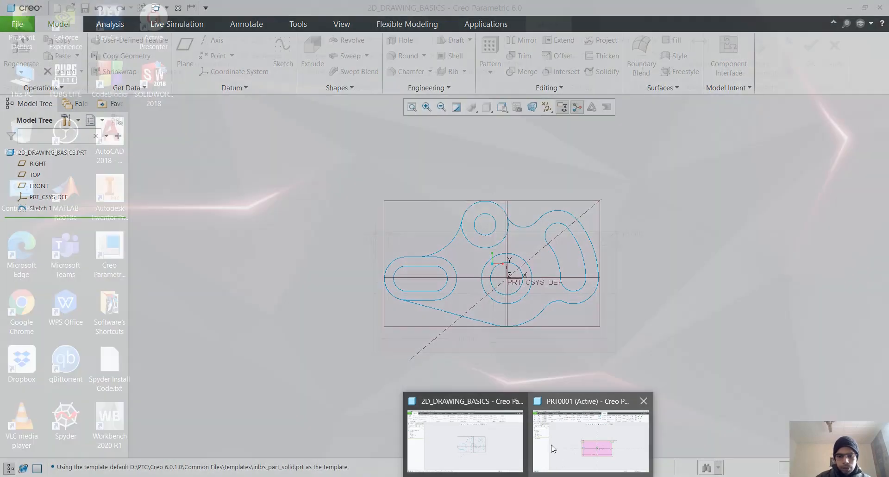
mouse_move(436, 476)
click(507, 433)
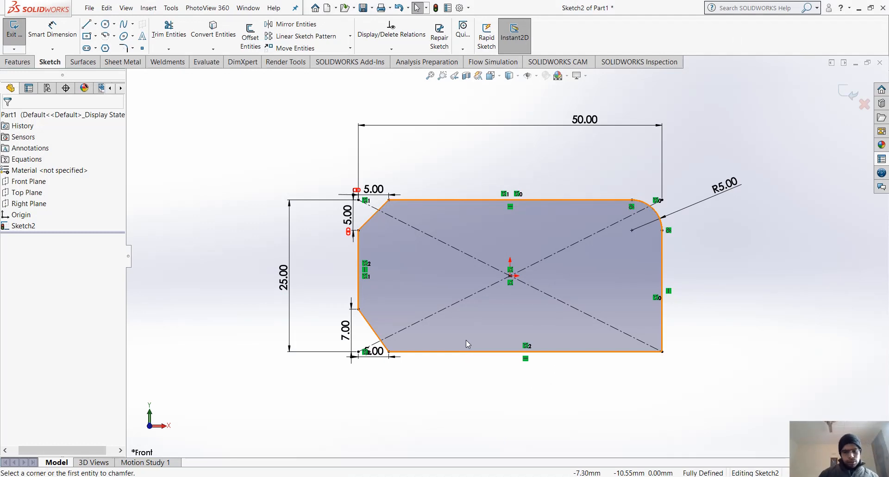
- Switch to WPS Office and find the Exercise No: 02 sketch drawing in Solidworks Workbook.pdf
click(445, 476)
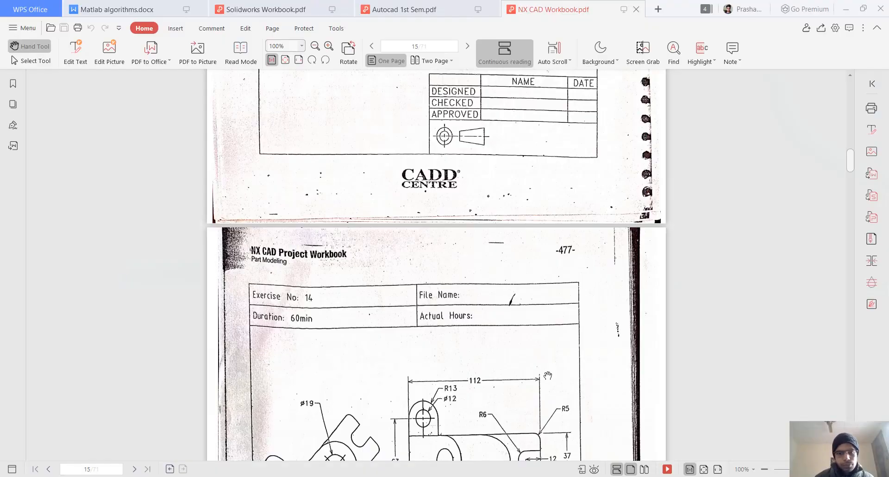
scroll(547, 375, up, 5)
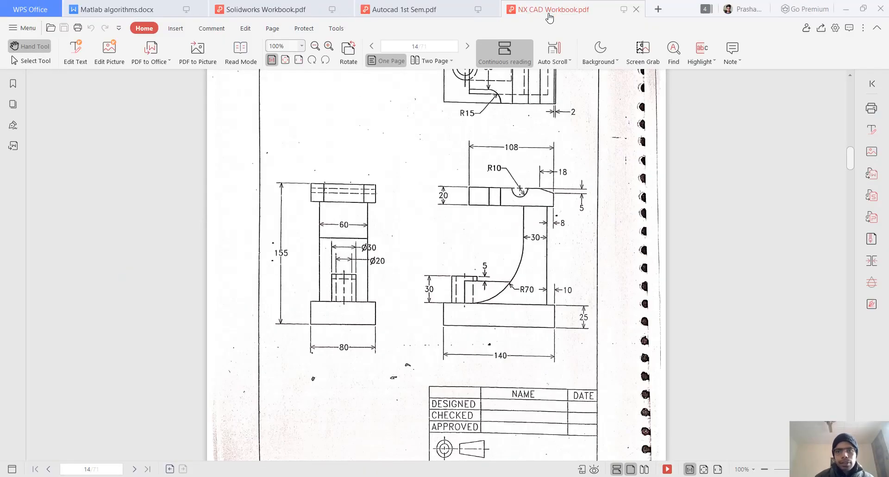
click(284, 8)
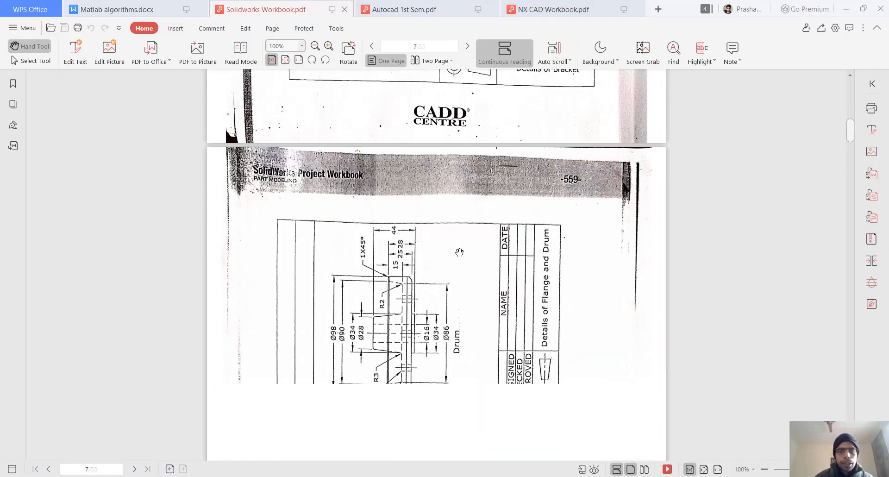
scroll(457, 274, up, 10)
scroll(457, 274, up, 10)
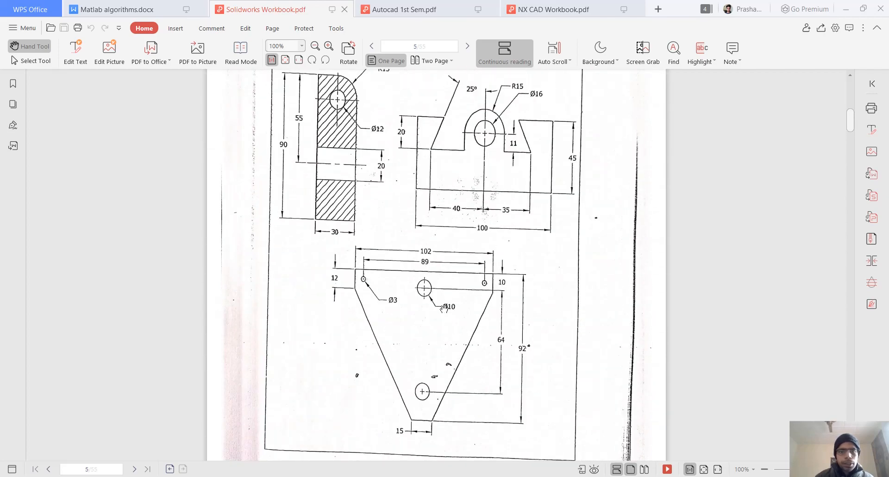
scroll(444, 309, up, 10)
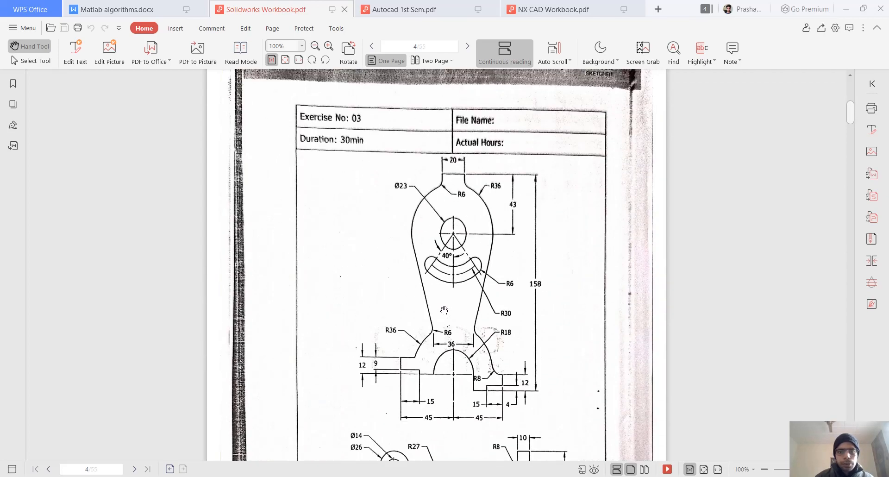
scroll(444, 309, up, 4)
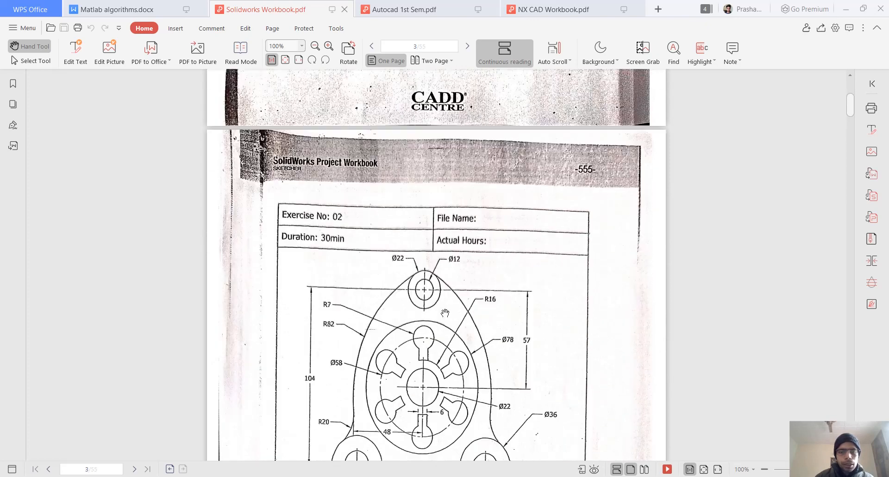
scroll(444, 309, down, 4)
scroll(444, 311, up, 4)
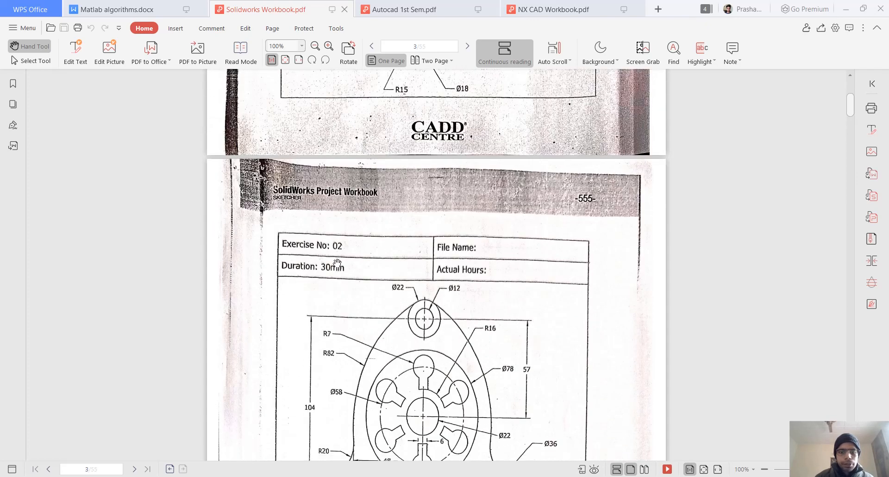
scroll(338, 262, down, 3)
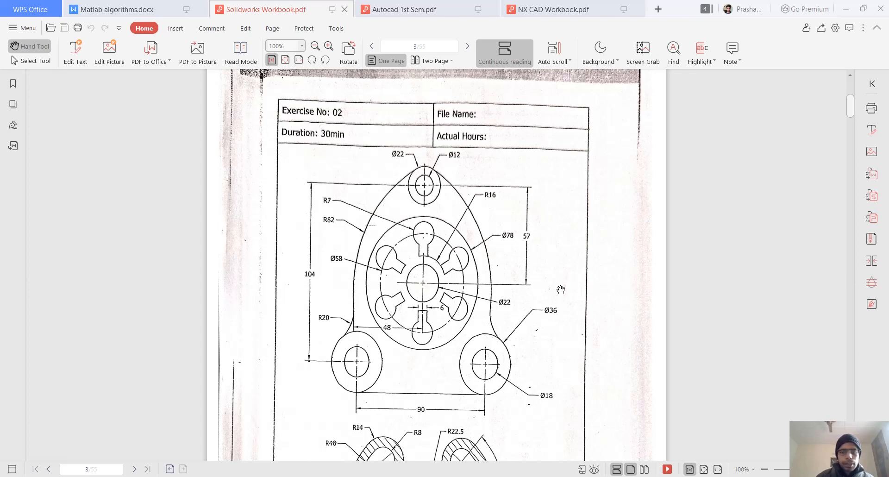
scroll(560, 289, down, 1)
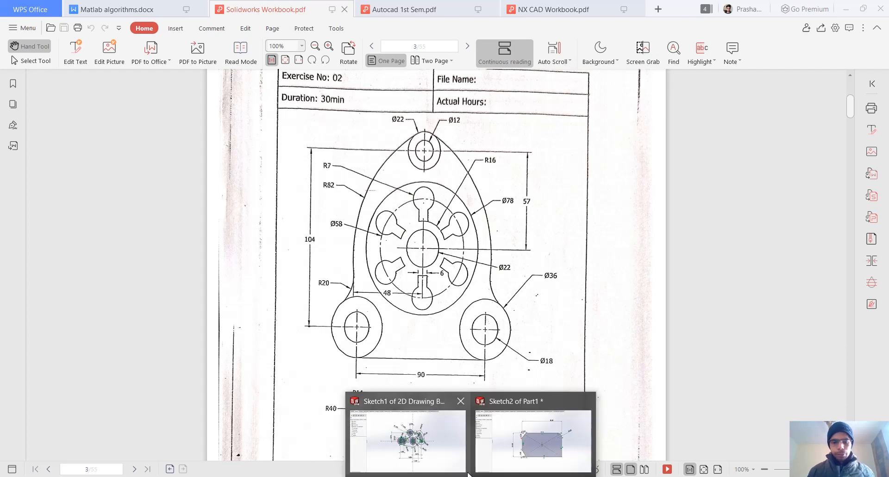
- Return to the Part1 sketch in SOLIDWORKS and delete all of the rectangle's geometry and dimensions
click(518, 445)
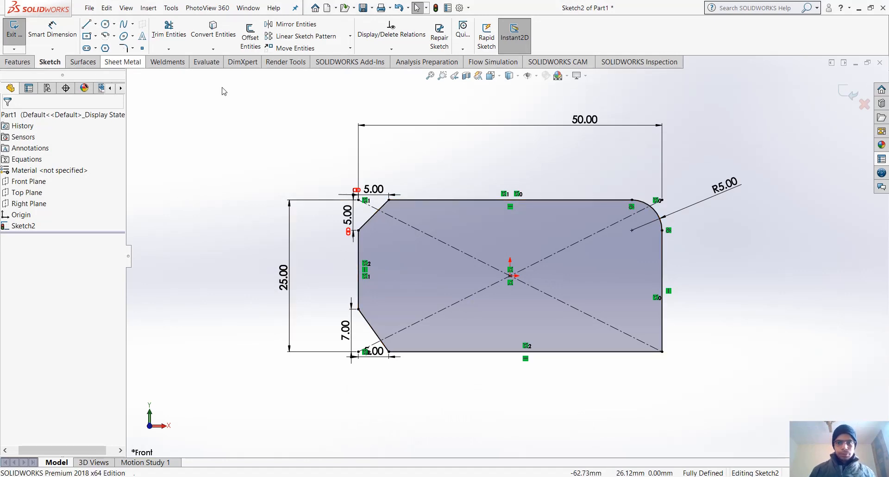
key(z)
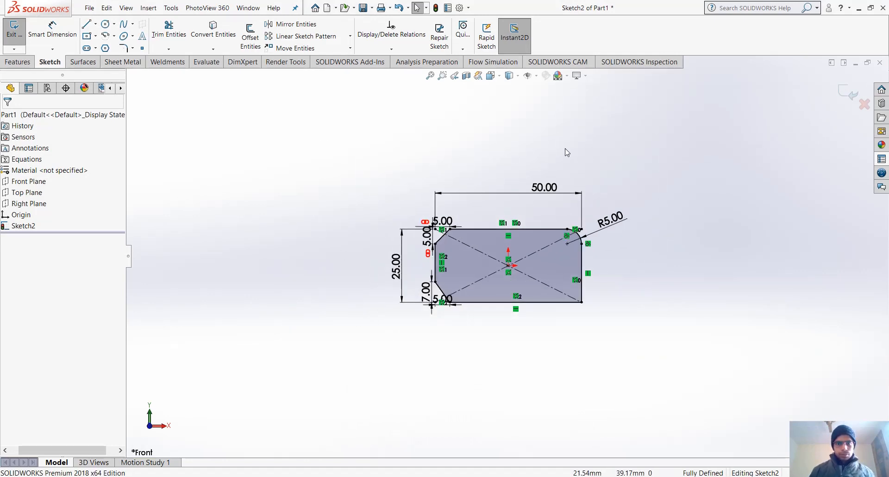
mouse_move(362, 139)
mouse_down()
mouse_move(378, 194)
mouse_move(690, 423)
mouse_up()
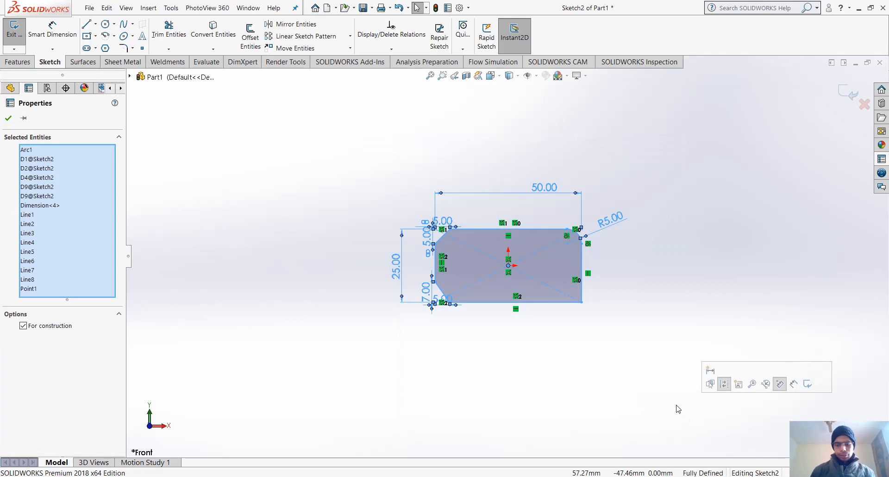
key(Delete)
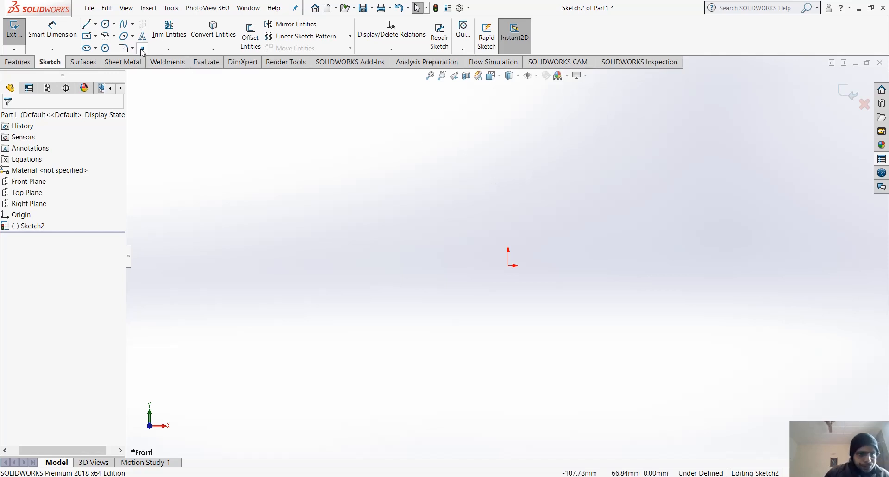
- Sketch a 22 mm diameter circle centred on the origin
click(108, 25)
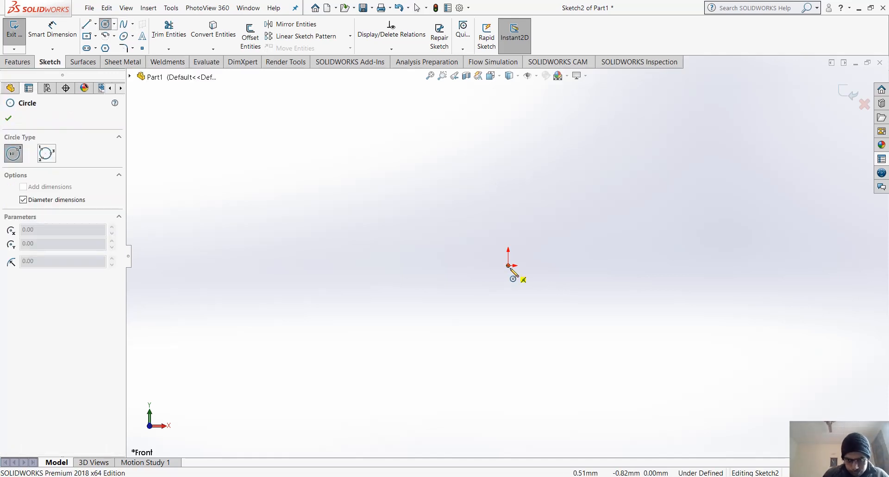
click(508, 266)
text(22)
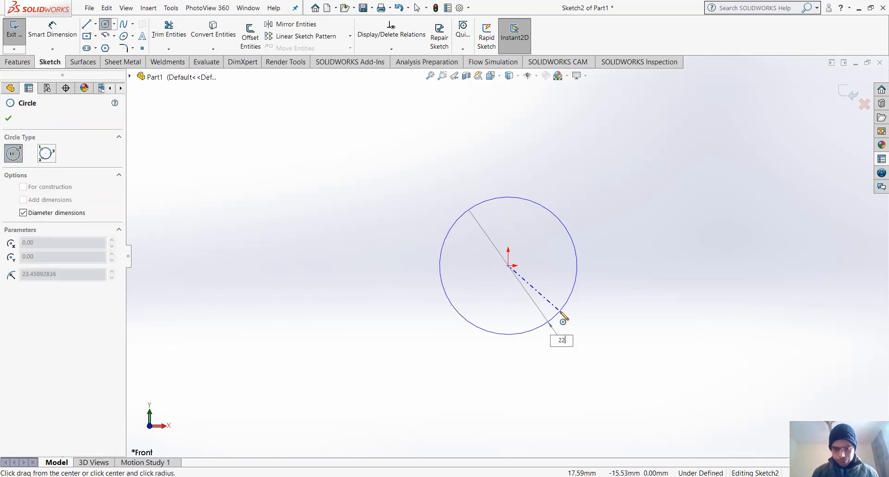
key(Return)
key(Escape)
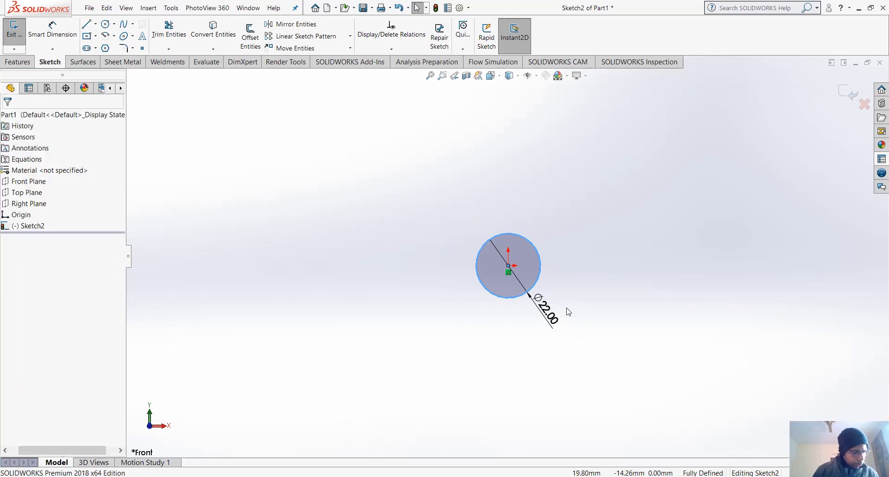
key(Escape)
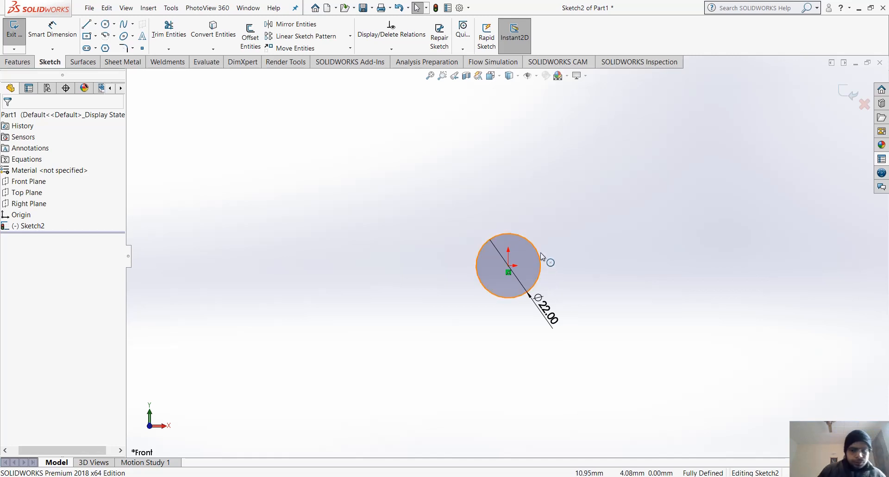
- Sketch a smaller circle about 14 mm in diameter, centred about 41 mm directly above the origin
click(106, 25)
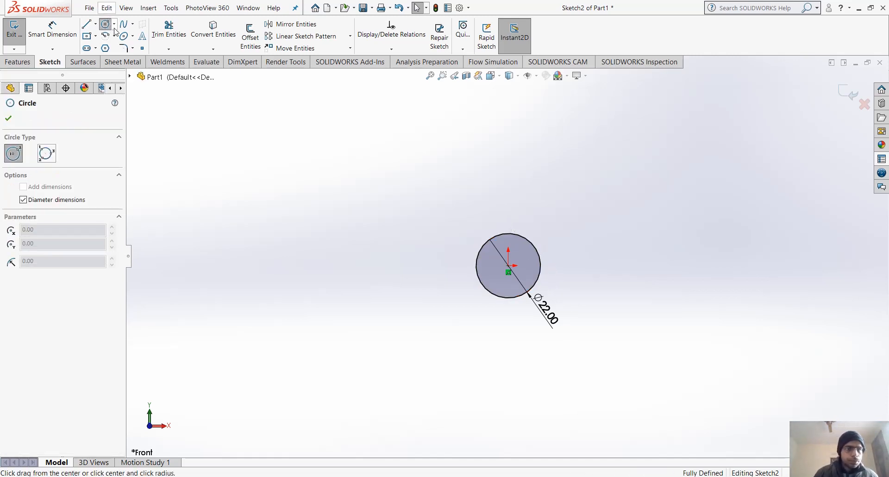
click(508, 145)
click(527, 155)
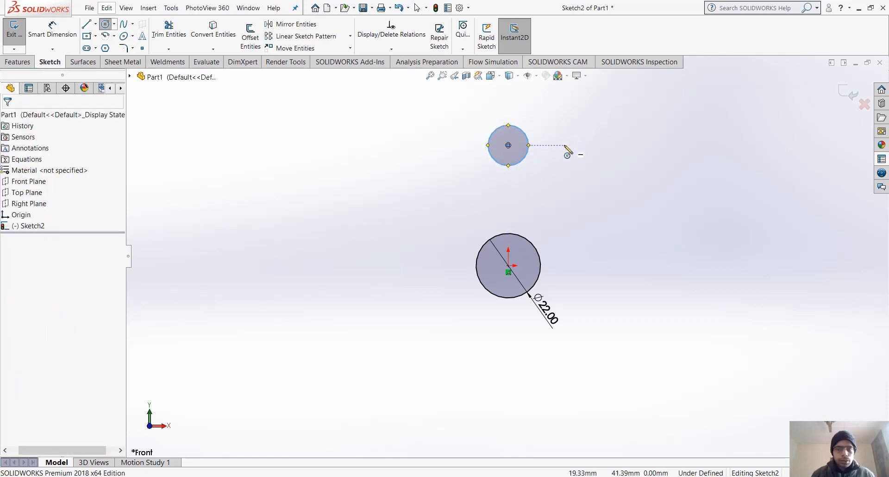
key(Escape)
- Dimension the upper small circle's diameter as 14 mm
click(52, 32)
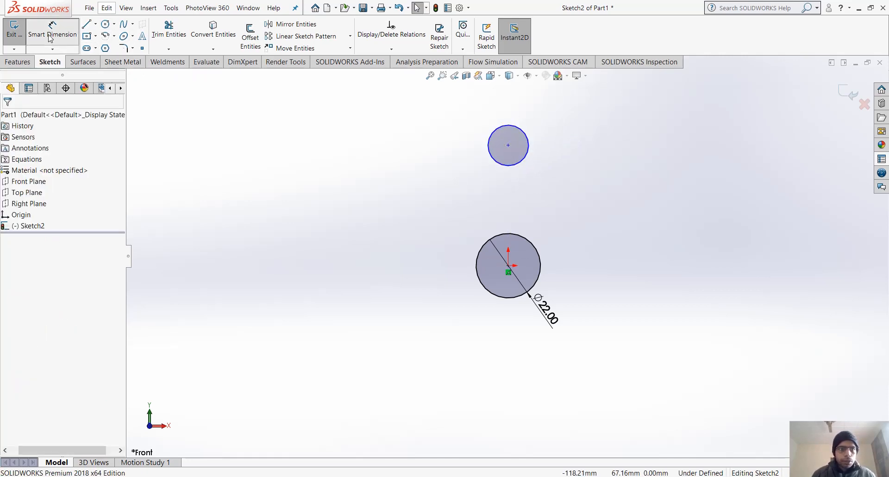
click(514, 165)
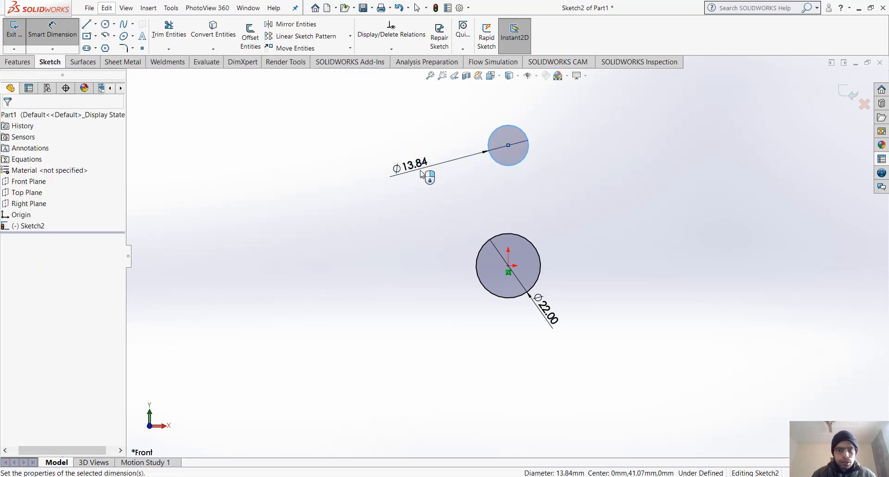
click(421, 173)
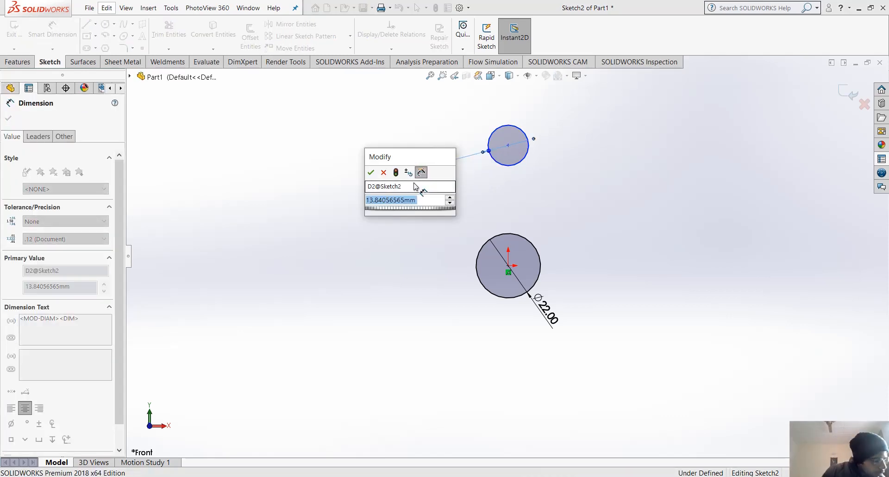
text(14)
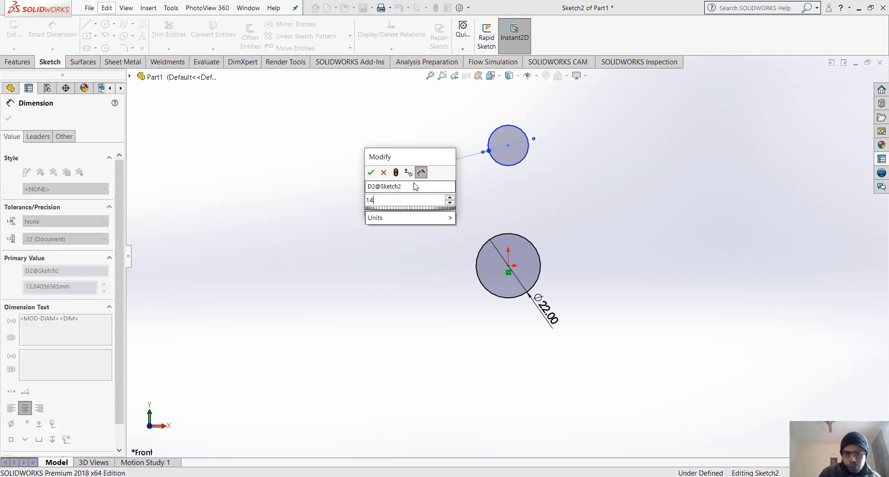
key(Return)
key(Escape)
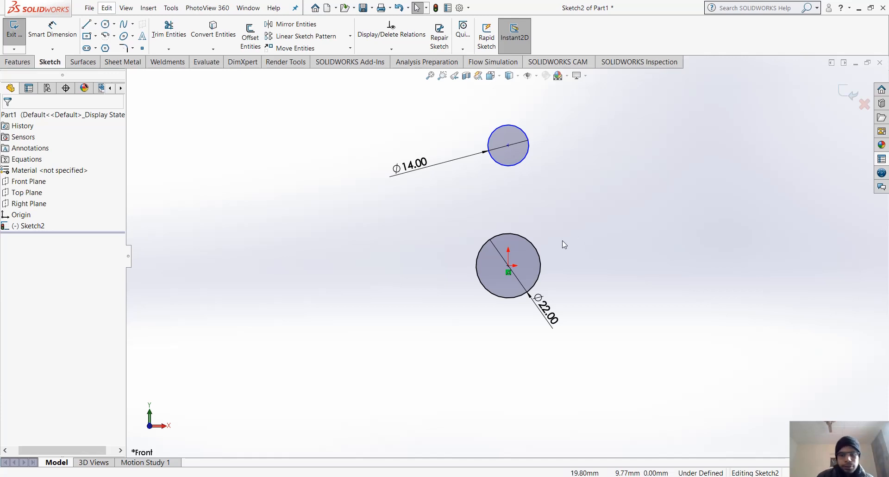
click(105, 24)
click(509, 270)
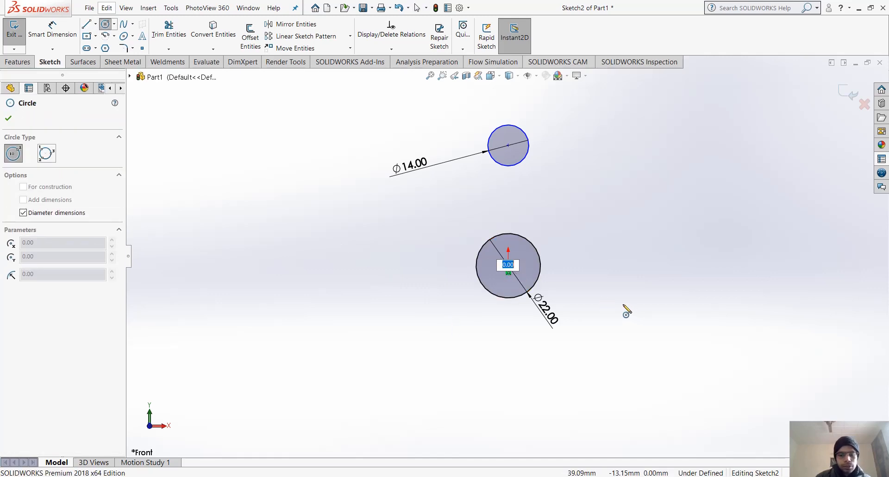
click(107, 27)
- Sketch a 58 mm diameter circle centred on the origin around the 22 mm circle
click(107, 27)
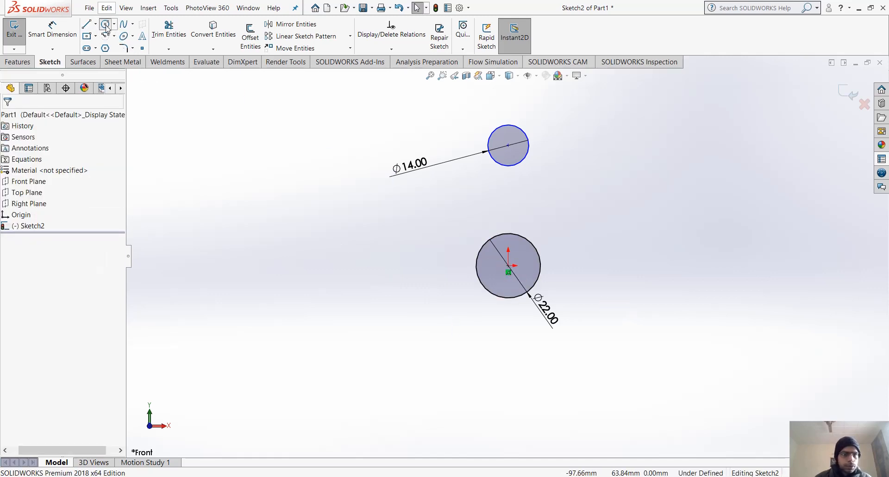
click(508, 266)
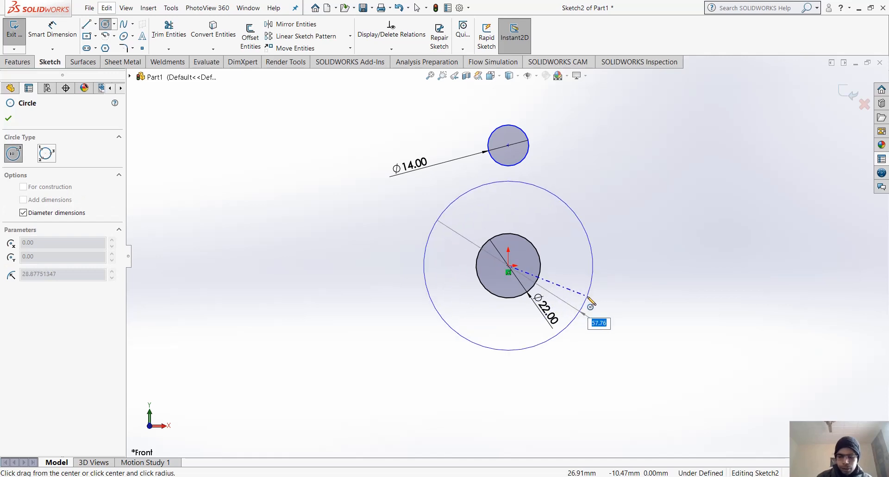
text(58)
key(Return)
key(Escape)
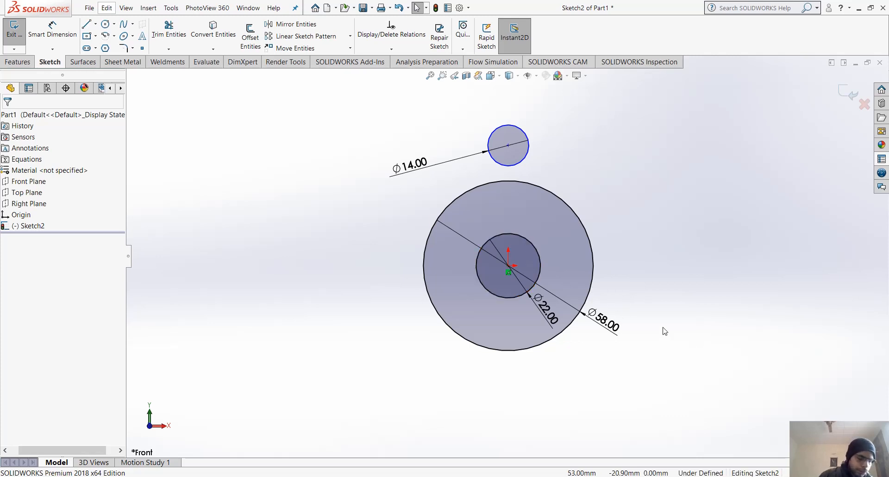
- Add a Coincident relation between the 14 mm circle's centre point and the 58 mm circle
click(508, 145)
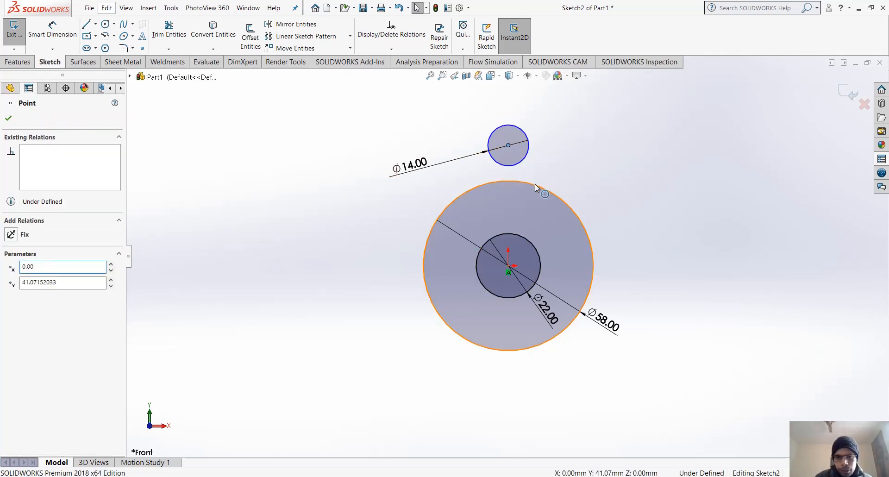
ctrl+click(534, 184)
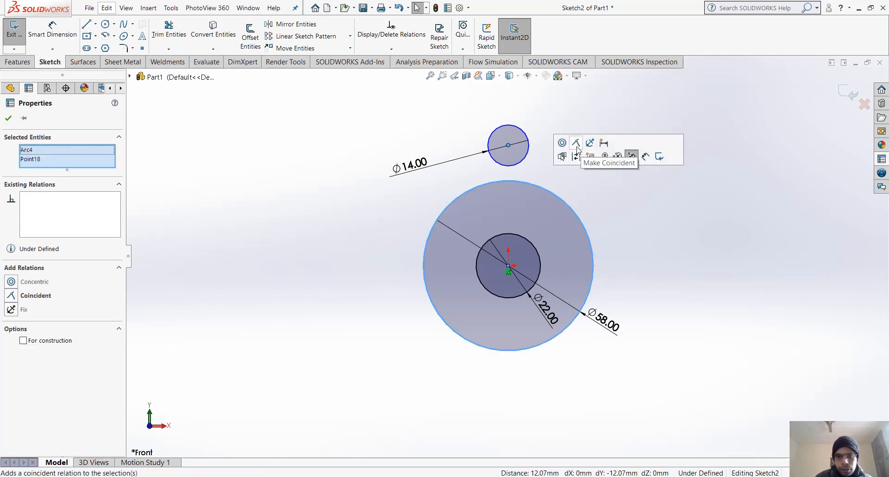
click(577, 147)
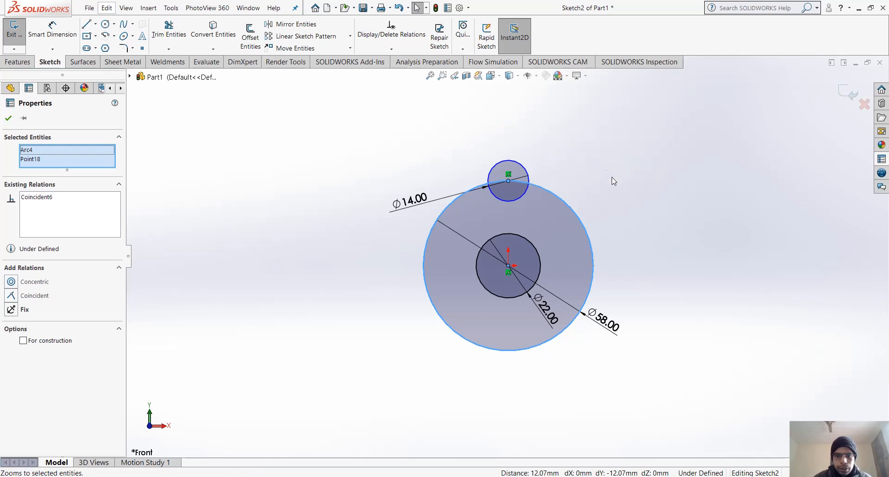
click(629, 189)
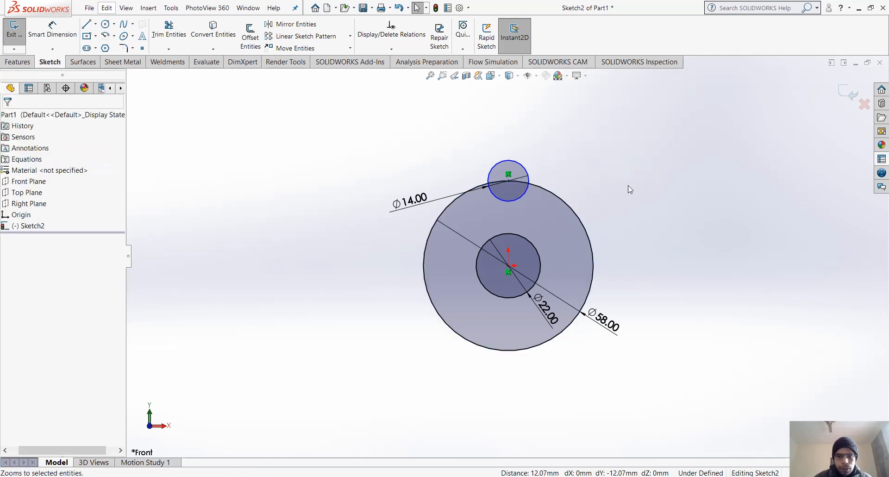
- Add a Vertical relation between the 14 mm circle's centre and the 58 mm circle's centre, and convert the 58 mm circle to construction geometry
click(508, 180)
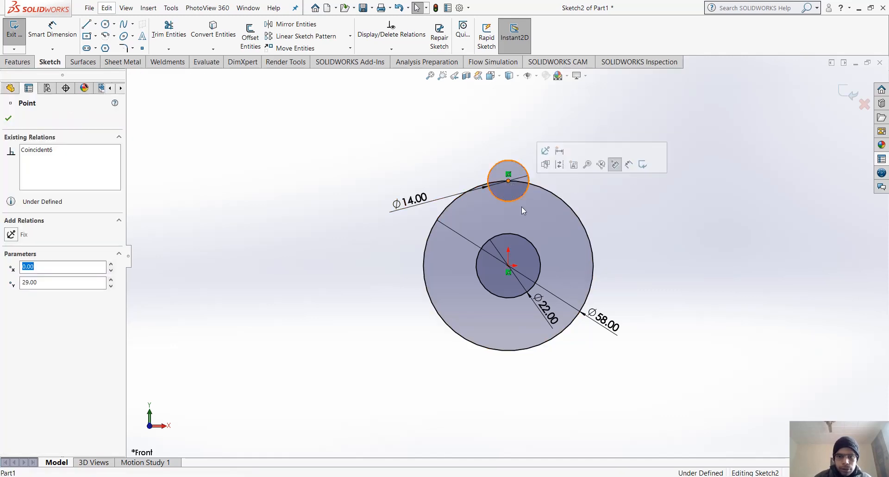
ctrl+click(508, 268)
click(551, 223)
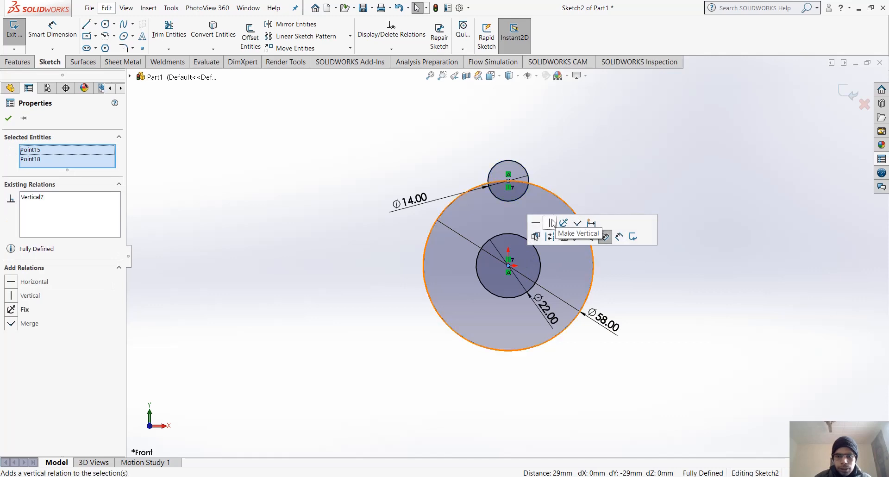
click(586, 166)
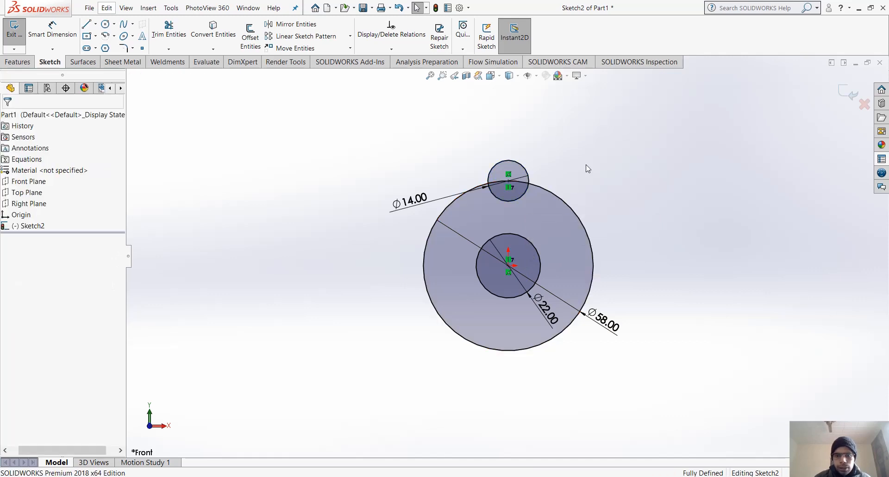
click(574, 211)
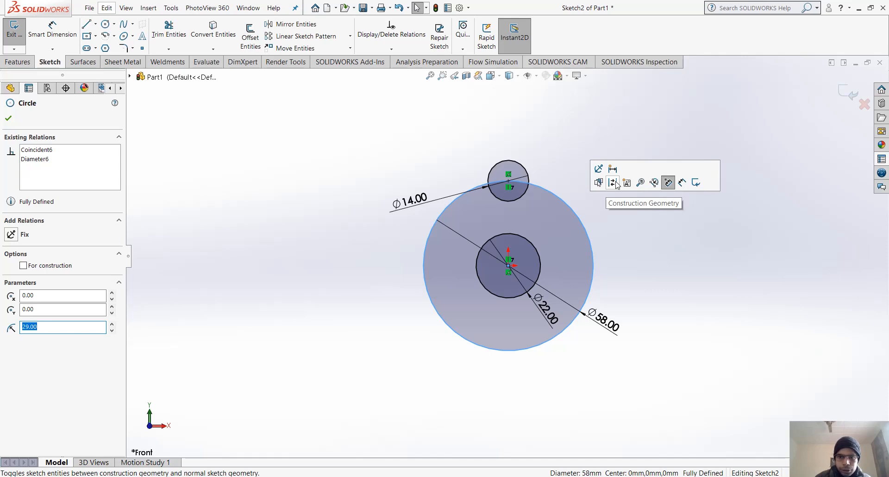
click(614, 183)
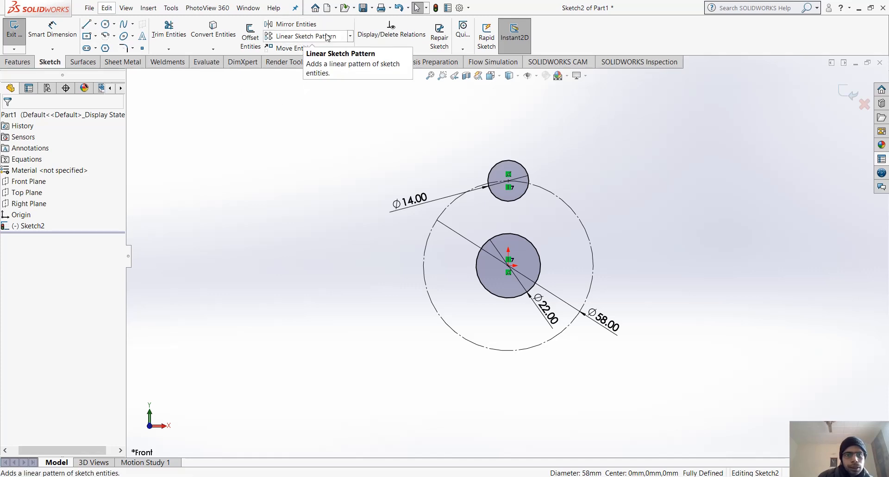
- Create a circular sketch pattern of the 14 mm circle about the origin with 6 equally spaced instances over 360 degrees
click(350, 36)
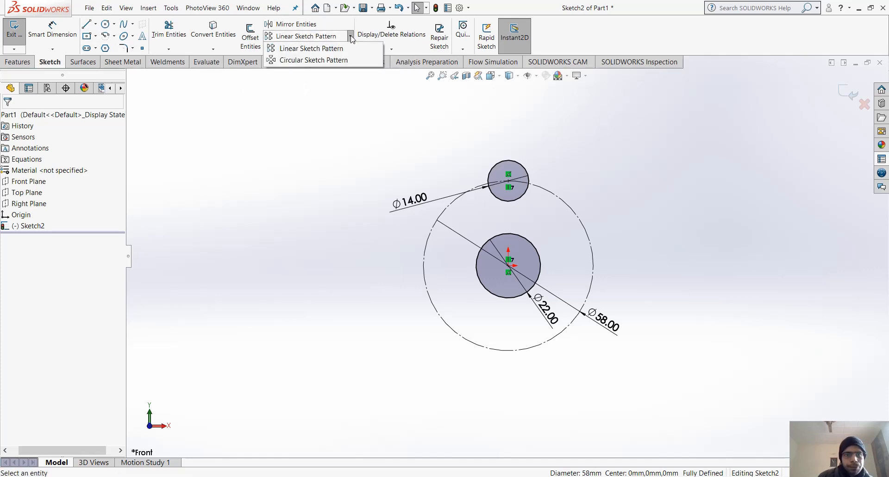
click(332, 60)
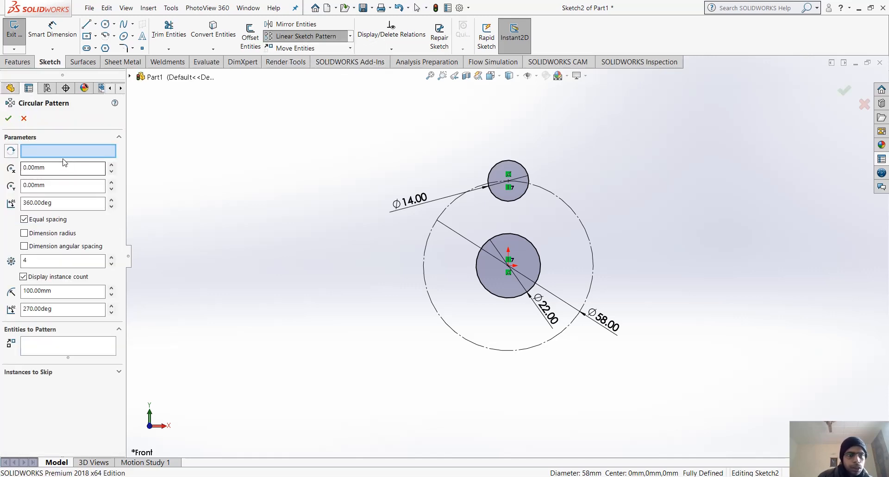
click(511, 164)
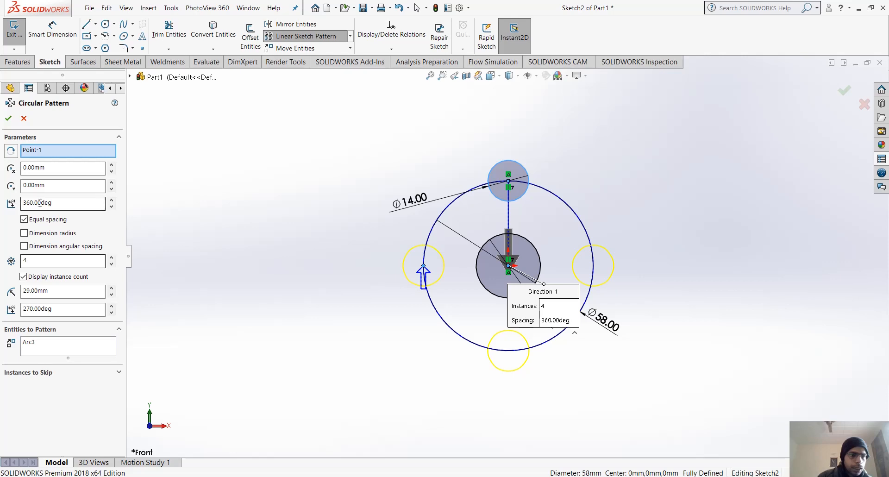
drag(62, 202, 28, 201)
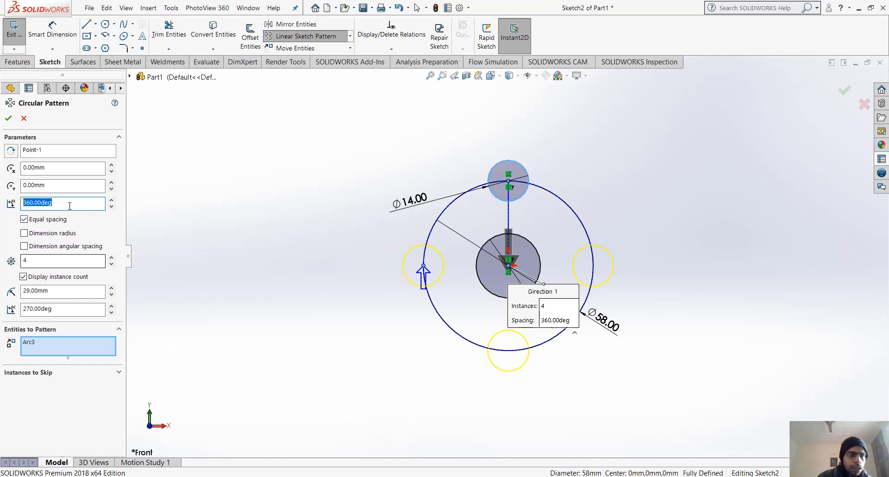
click(61, 262)
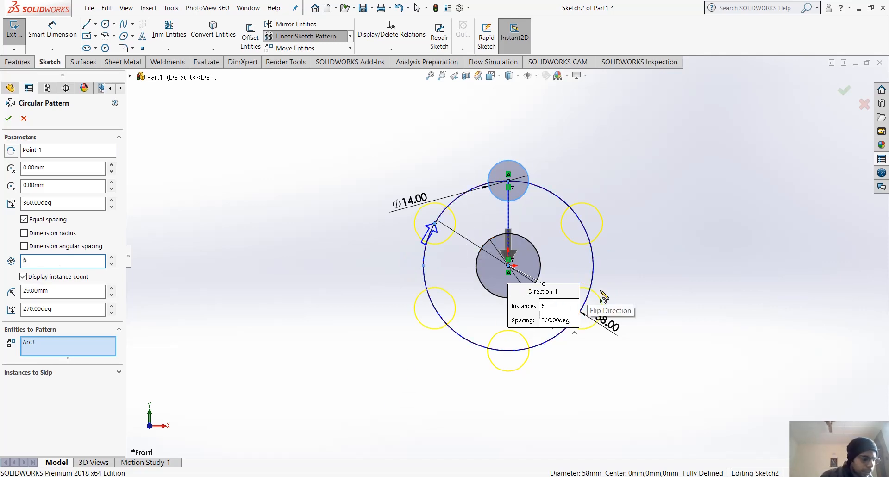
click(9, 119)
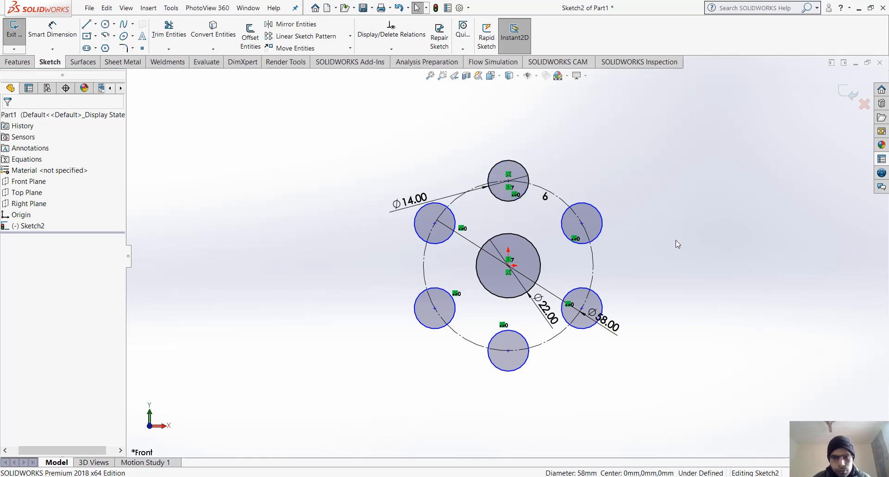
click(455, 220)
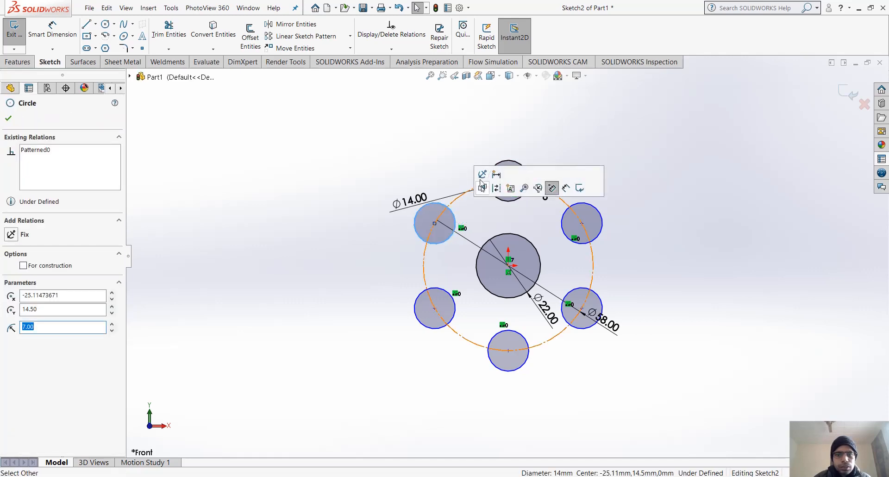
click(37, 28)
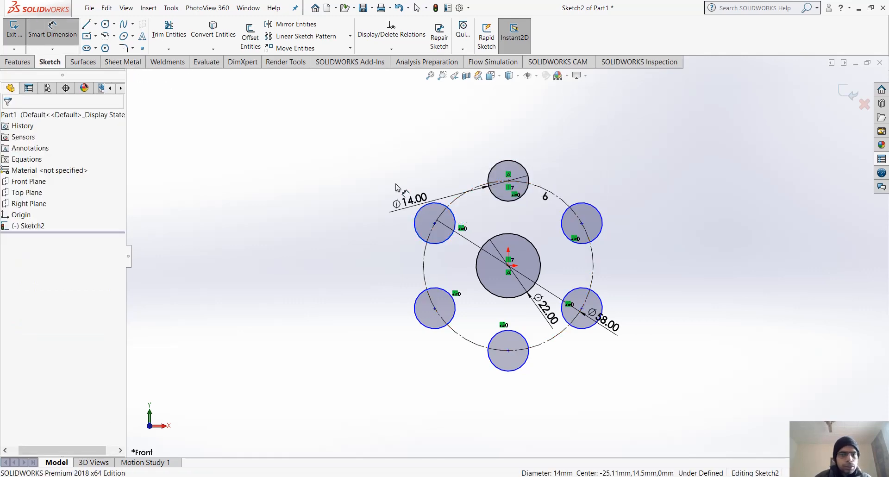
click(421, 236)
key(Escape)
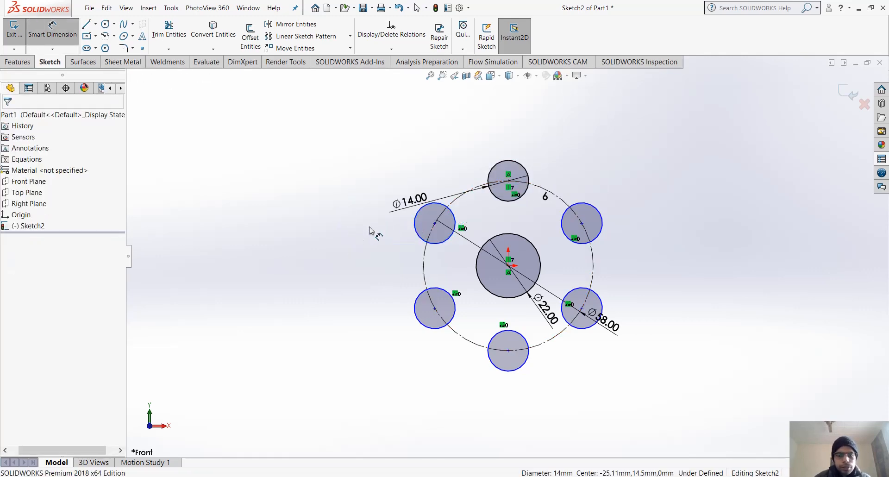
key(Escape)
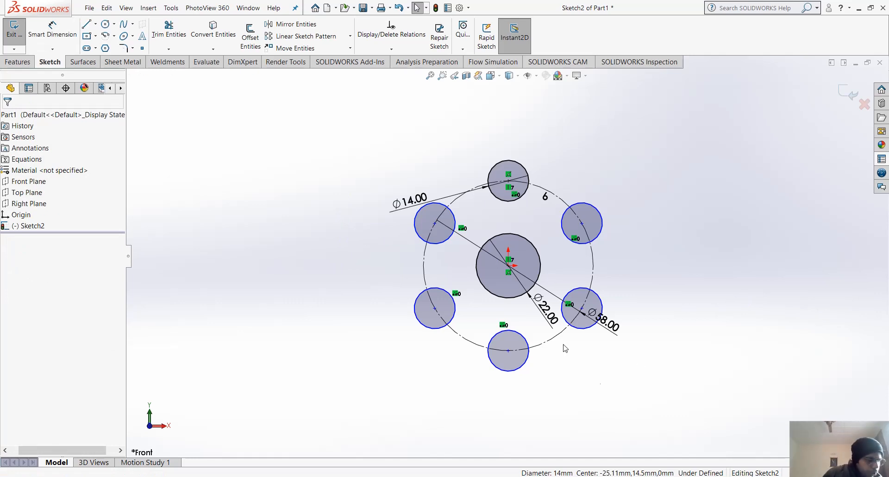
- Sketch a 78 mm diameter circle centred on the origin, enclosing the six patterned 14 mm circles
click(105, 23)
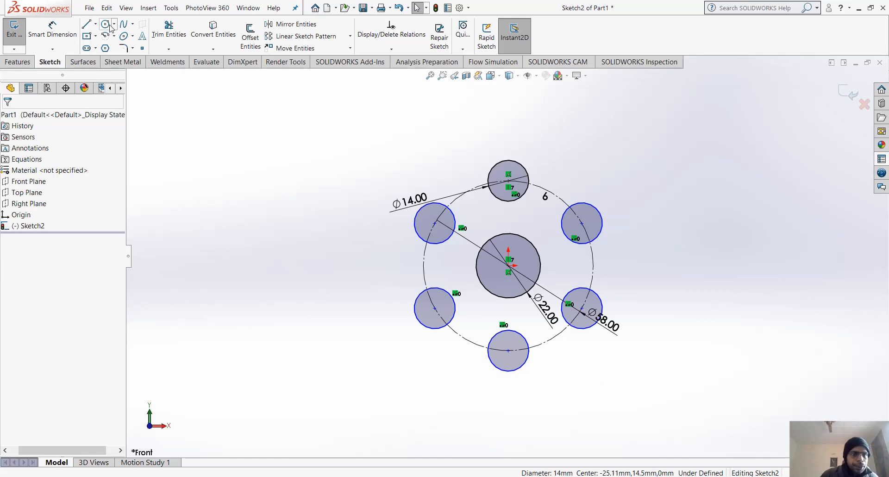
click(507, 266)
text(78)
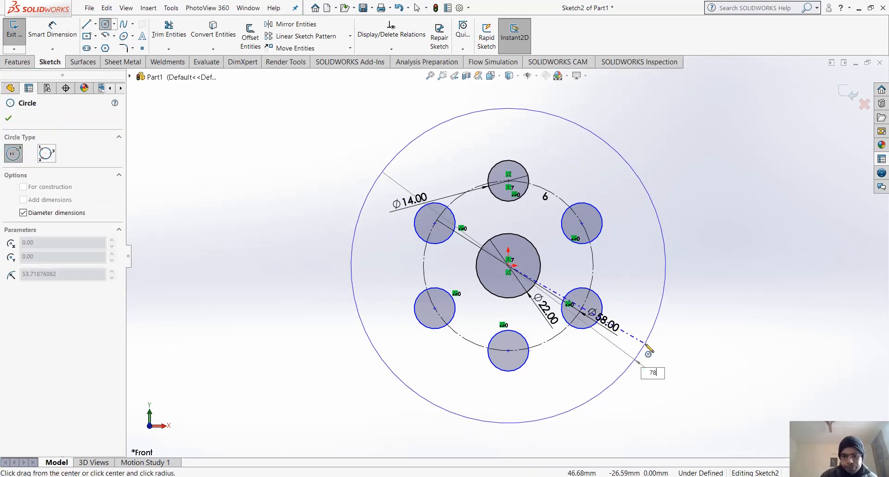
key(Return)
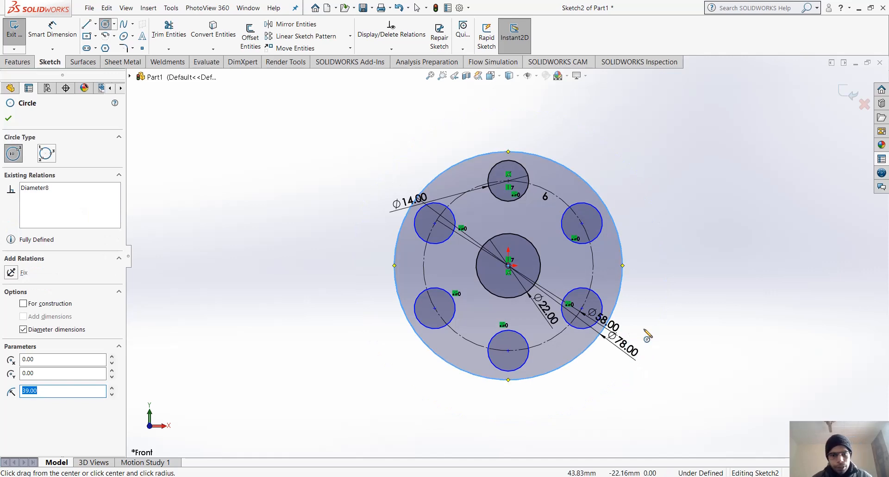
key(Escape)
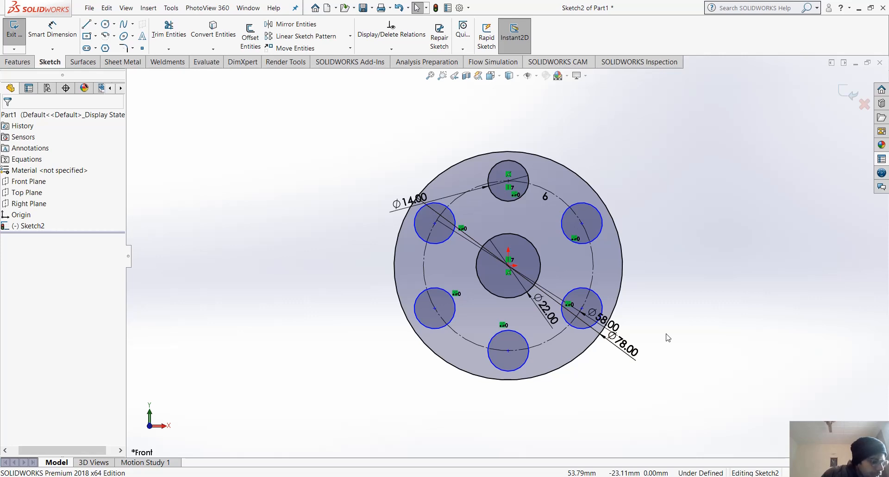
- Sketch two concentric circles of 12 mm and 22 mm diameter above the 78 mm circle, vertically in line with the origin
scroll(657, 172, up, 3)
click(106, 25)
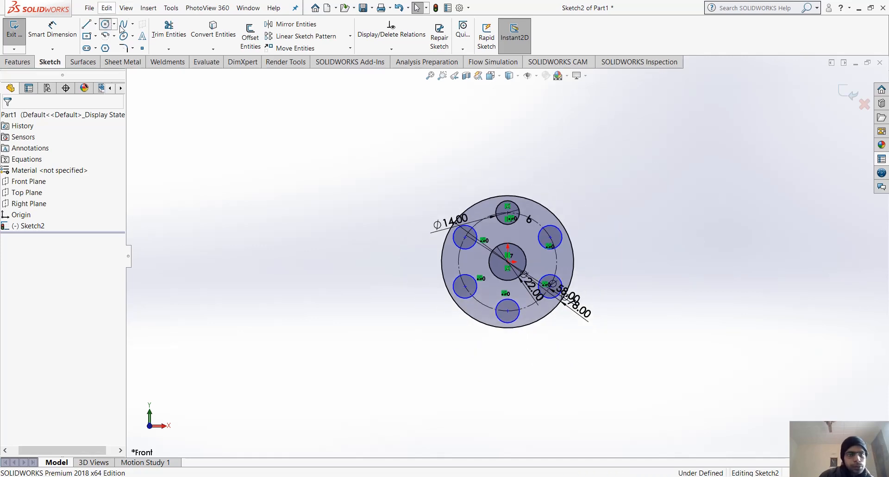
click(508, 128)
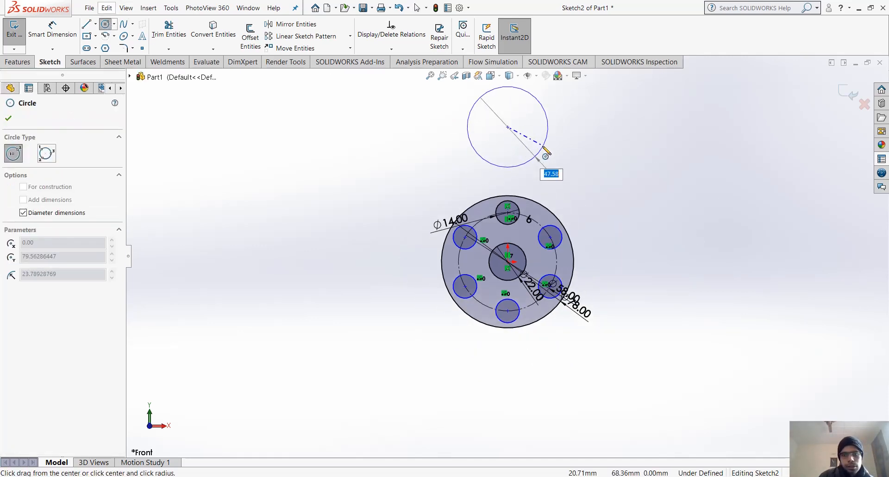
text(6)
key(Return)
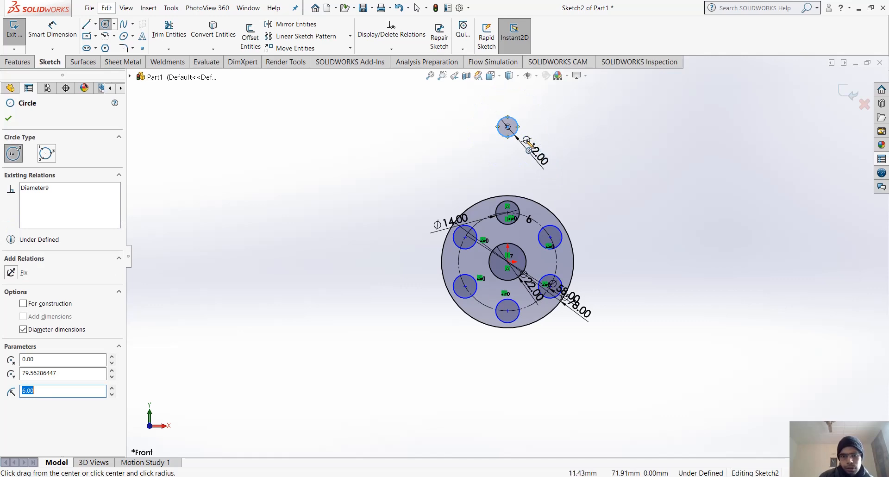
click(508, 127)
text(22)
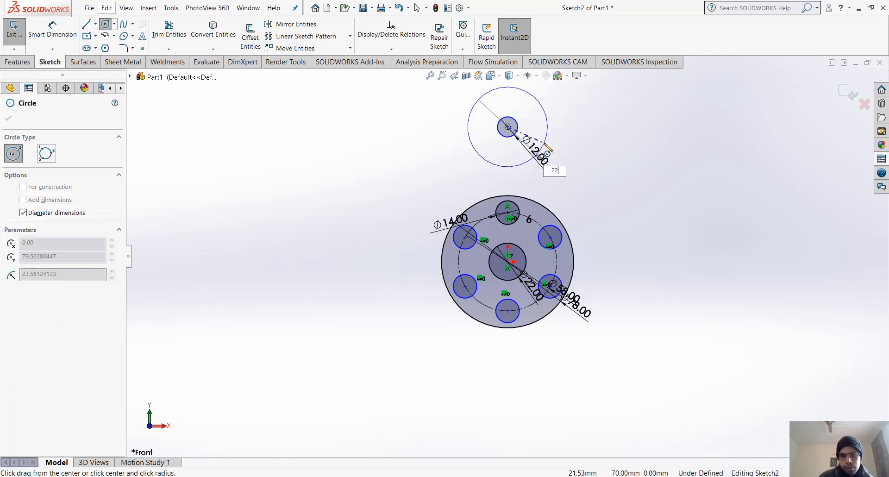
key(Return)
key(Escape)
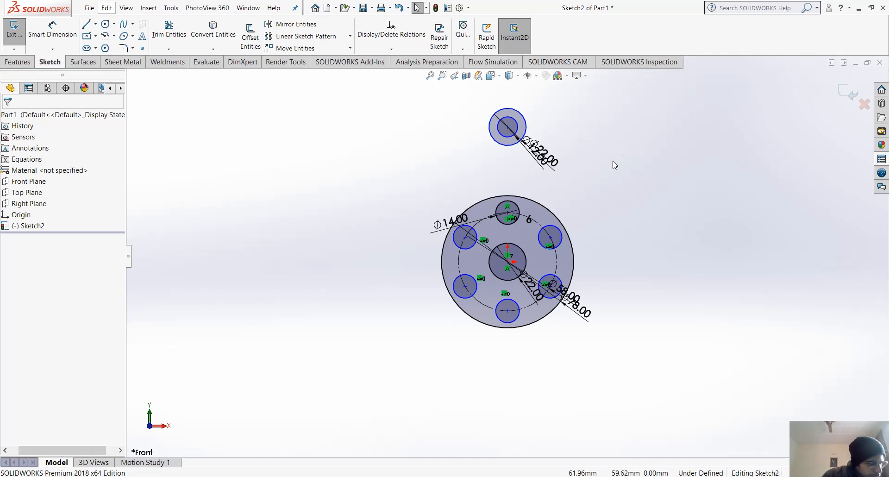
- Dimension the vertical distance between the origin and the centre of the two small concentric circles as 57 mm
click(63, 32)
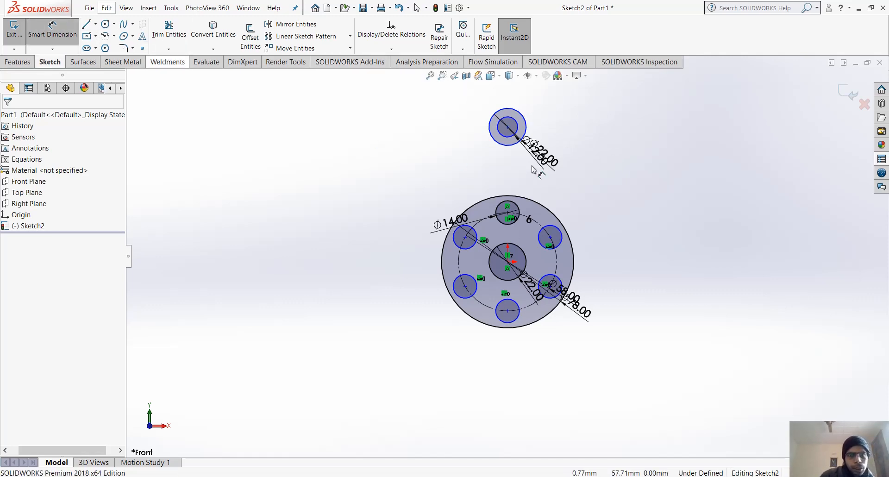
click(508, 127)
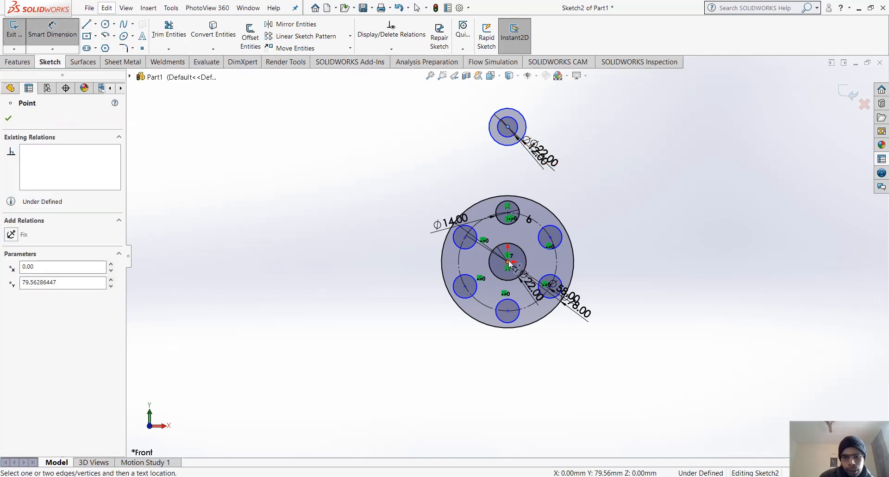
click(507, 261)
click(637, 194)
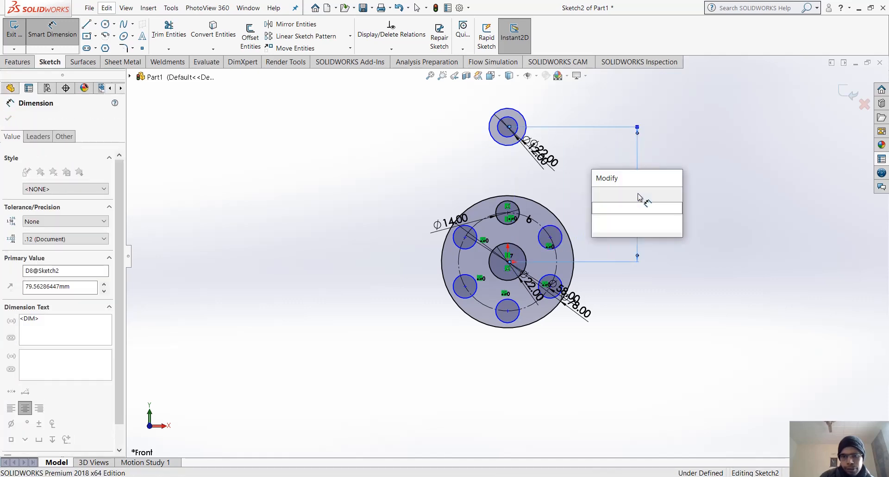
text(57)
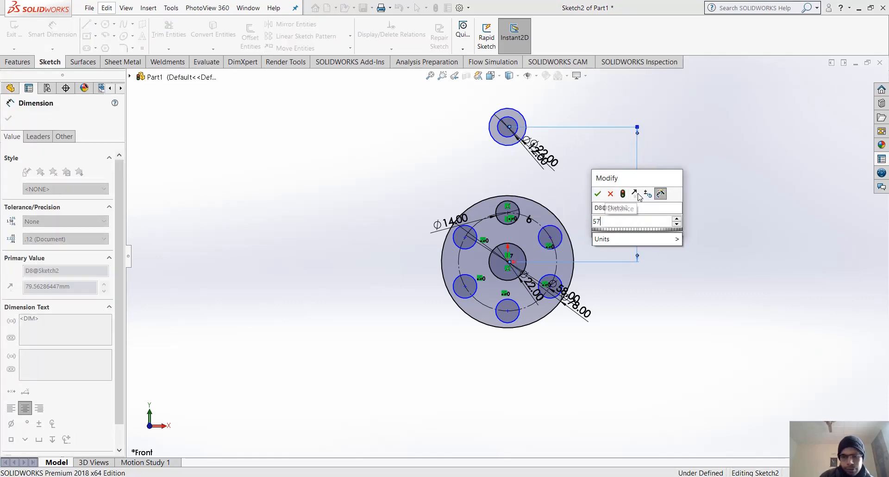
key(Return)
key(Escape)
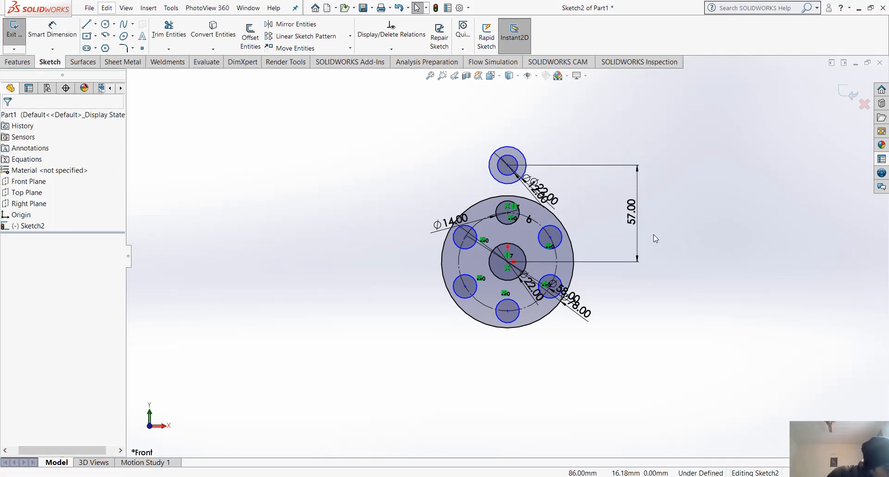
- Separate the overlapping diameter dimensions of the upper concentric circles, placing the 22 mm one above them and the 12 mm one below
scroll(643, 125, up, 3)
drag(505, 245, 503, 131)
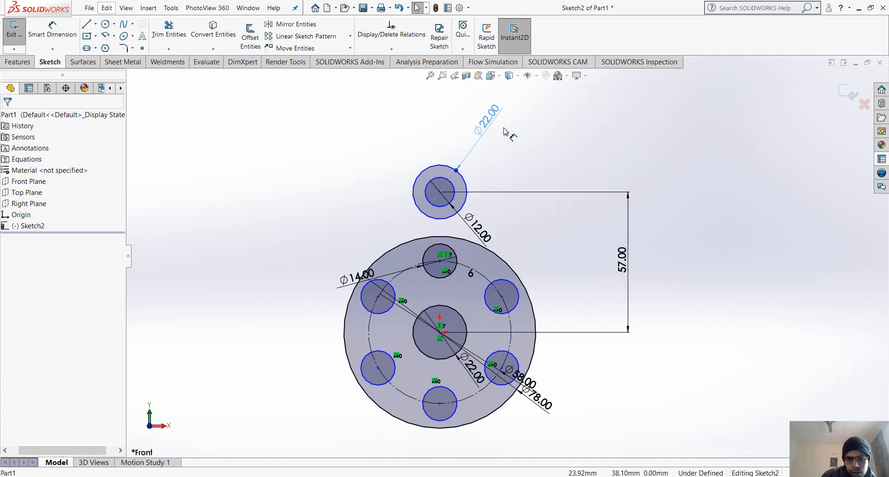
drag(484, 233, 497, 227)
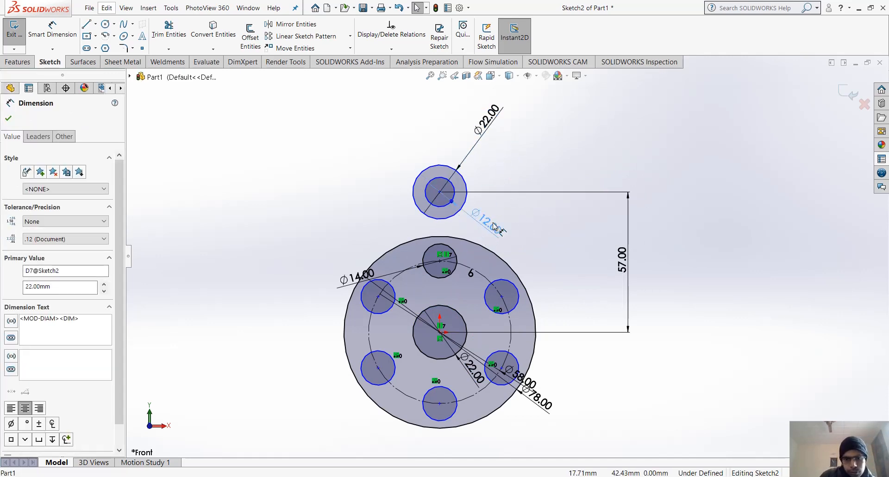
click(572, 240)
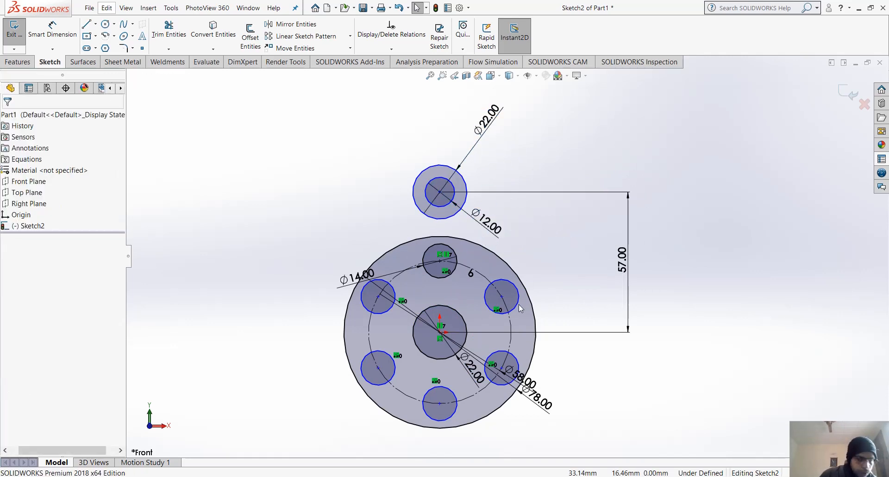
- Sketch a vertical line about 16 mm long from the centre of the lowest 14 mm circle up towards the origin
scroll(519, 308, down, 2)
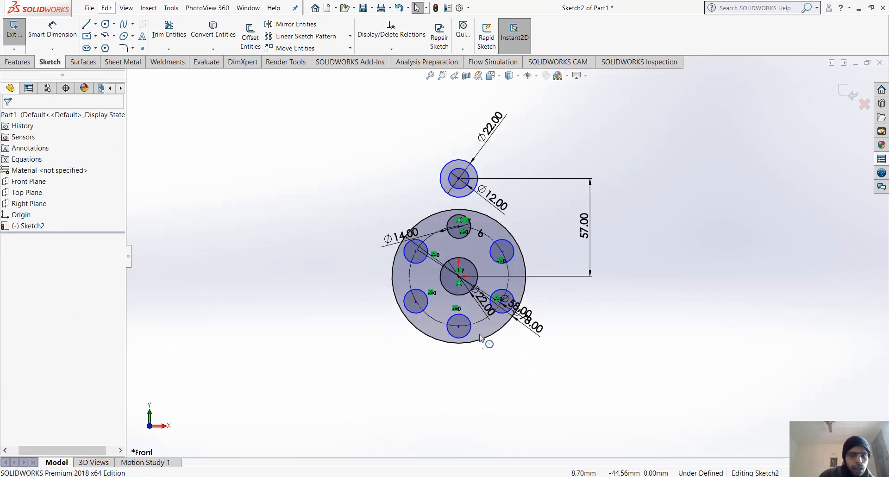
scroll(508, 257, down, 1)
scroll(472, 250, up, 2)
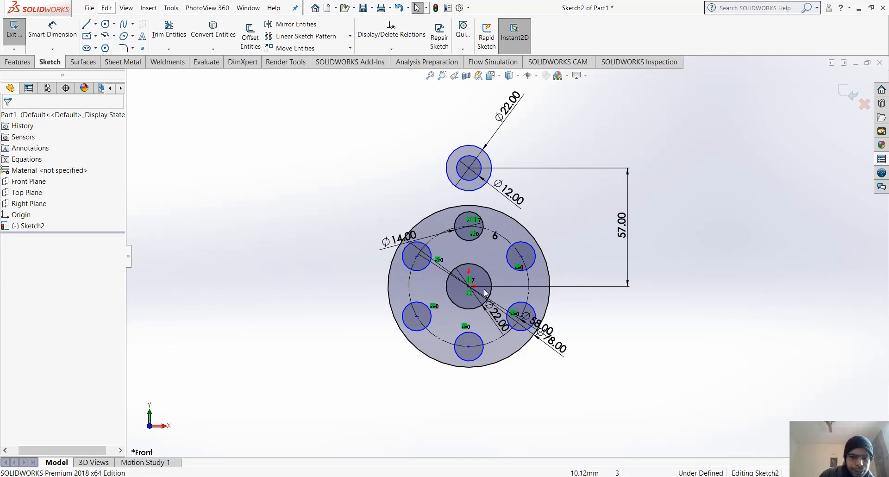
scroll(463, 255, up, 1)
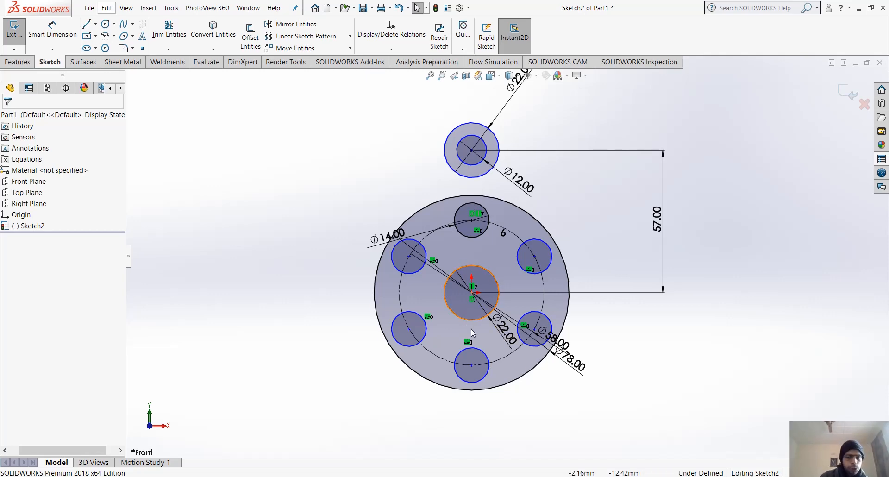
scroll(480, 349, down, 4)
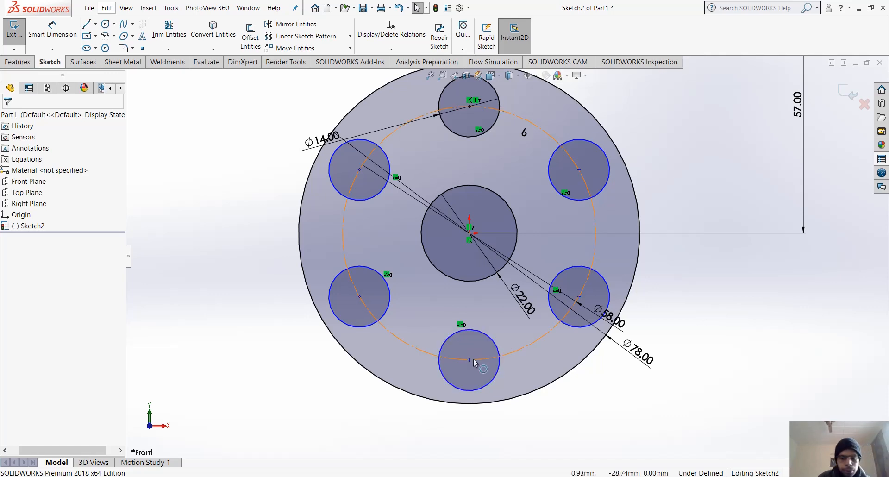
click(92, 24)
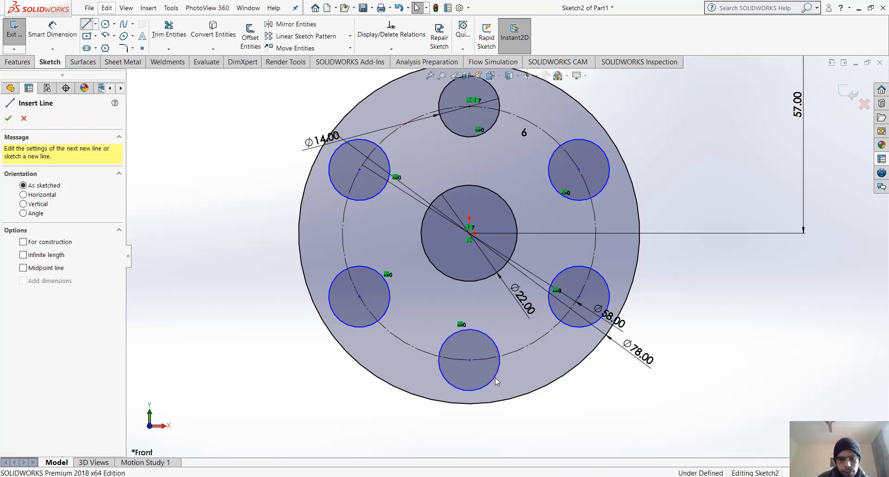
click(468, 360)
double_click(469, 291)
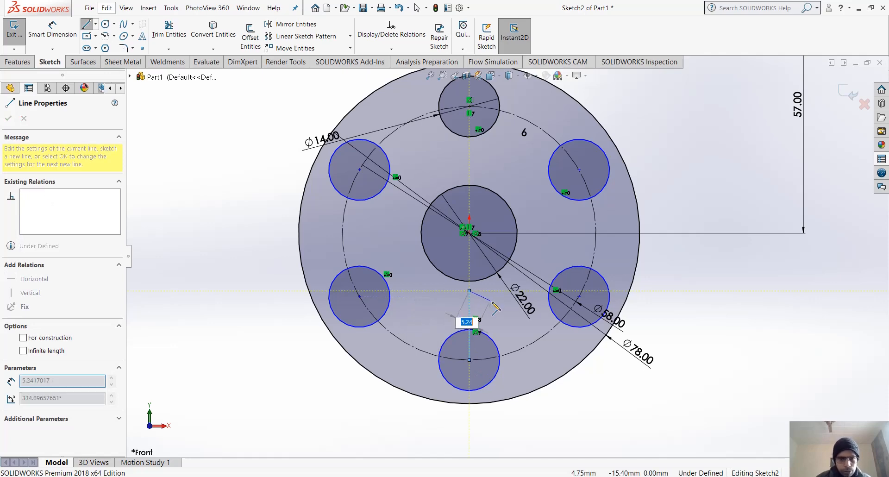
key(Escape)
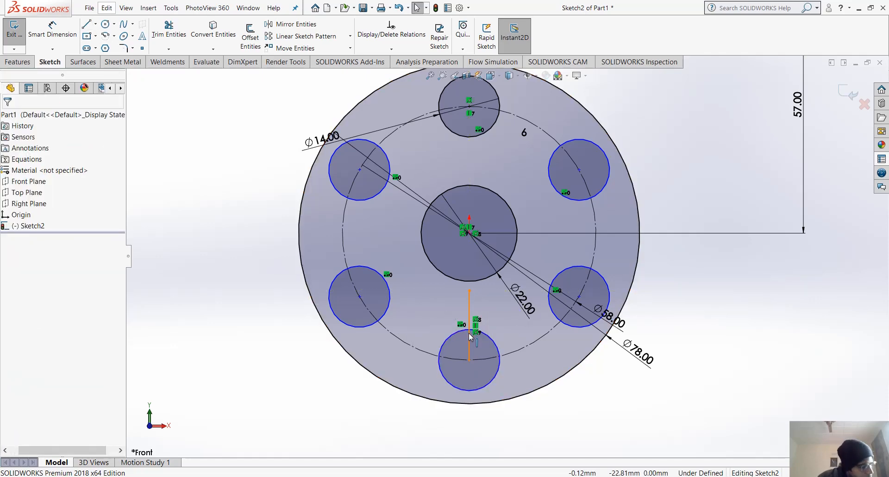
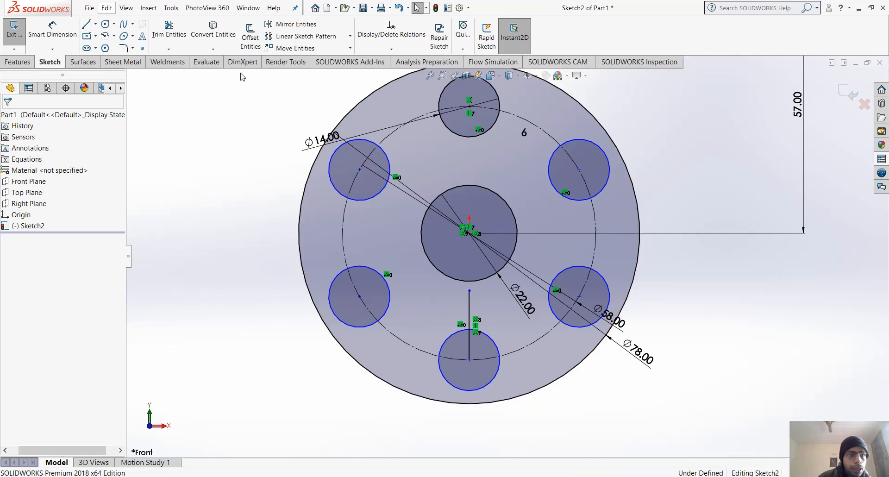
- Sketch a 32 mm diameter circle centred on the origin and place its dimension outside the 78 mm circle
click(105, 26)
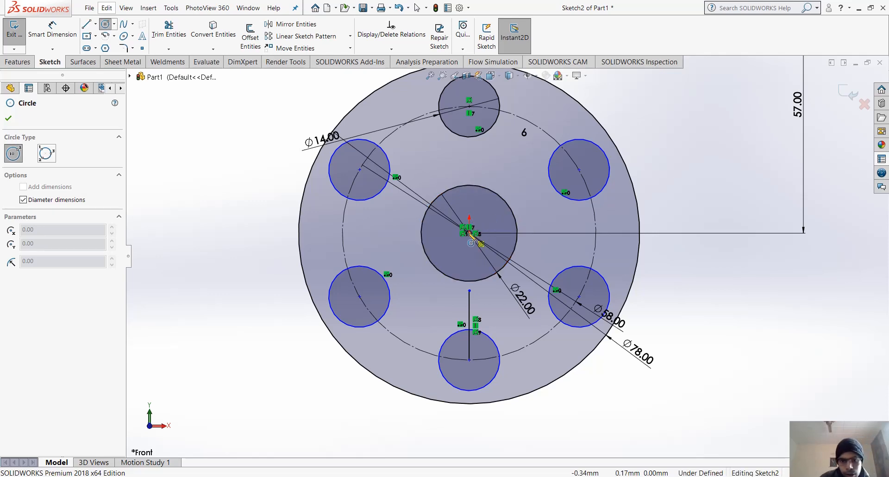
click(469, 233)
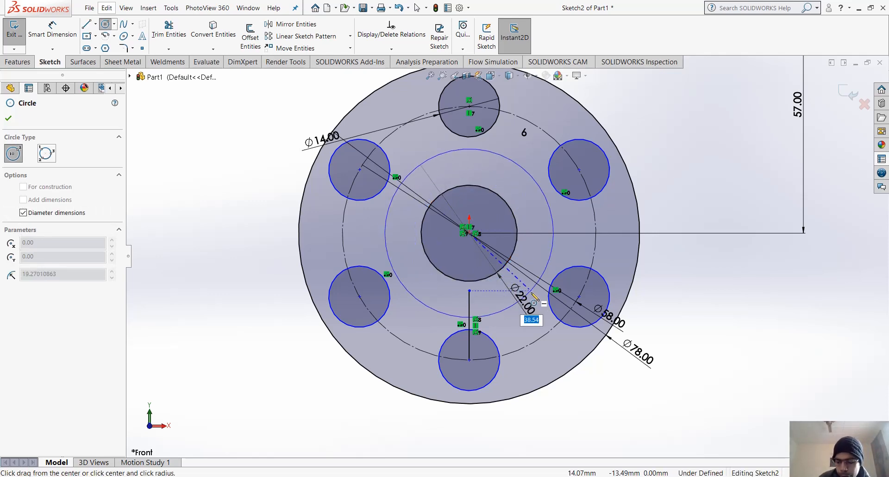
key(Return)
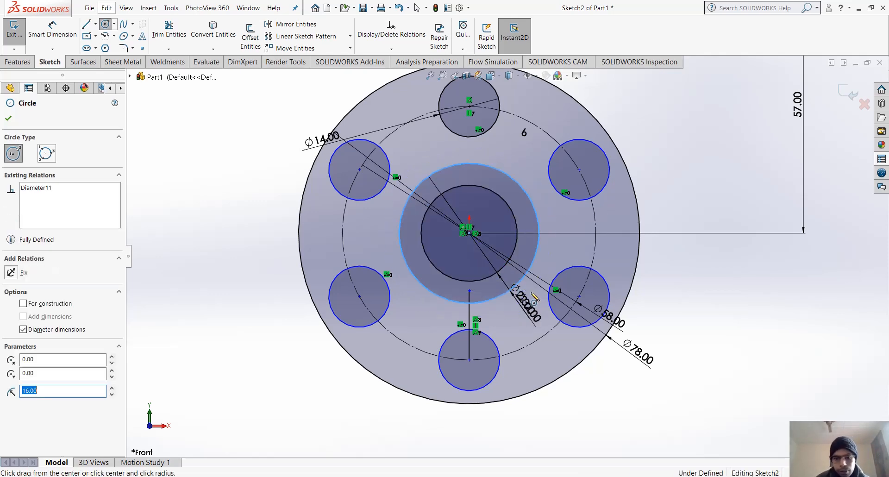
key(Escape)
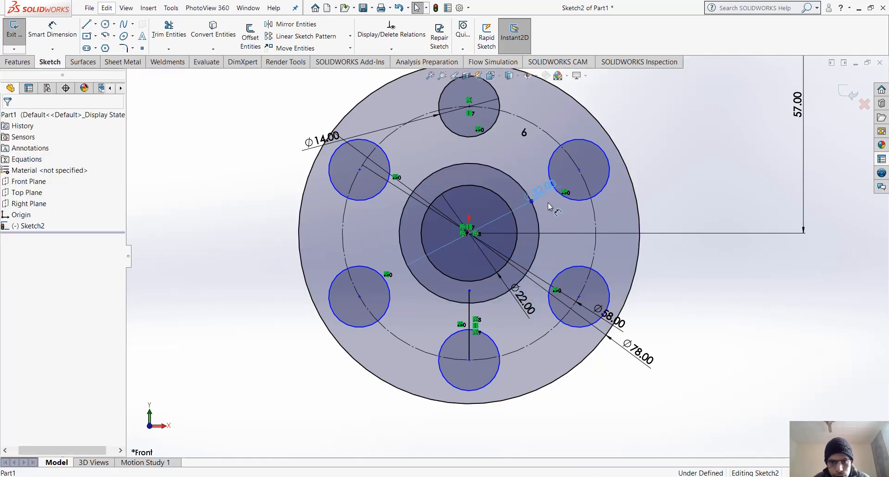
click(536, 207)
click(703, 152)
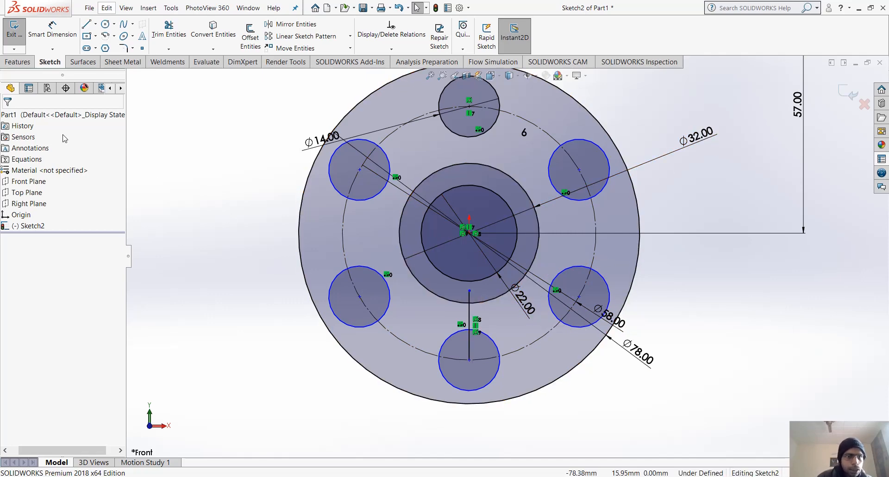
- Offset the short vertical line bi-directionally by 3 mm, keeping the base line and adding dimensions
click(250, 35)
click(469, 323)
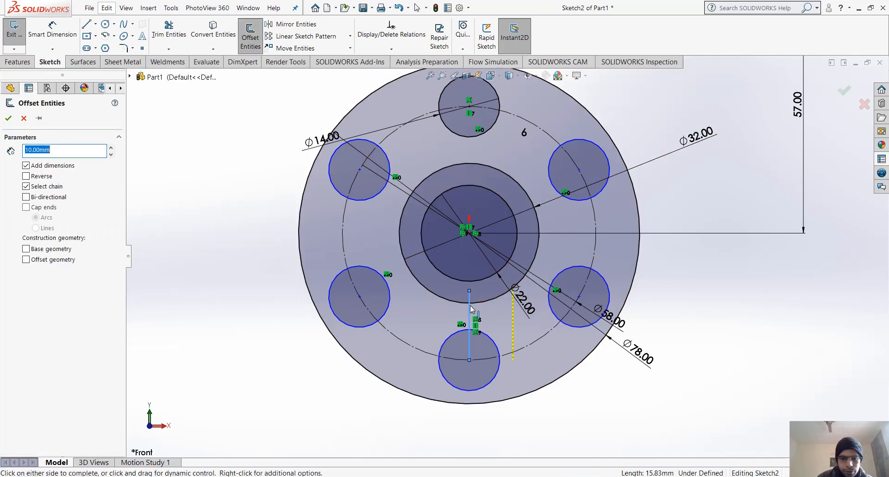
click(27, 197)
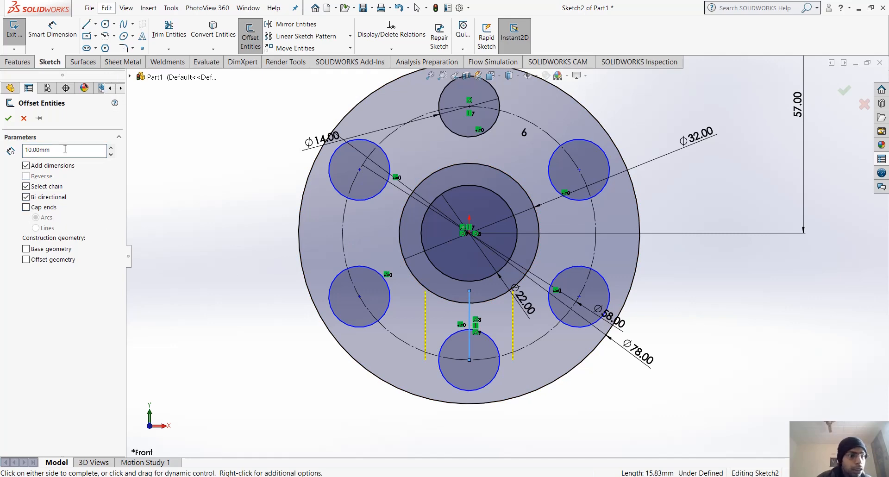
drag(64, 149, 2, 150)
text(3)
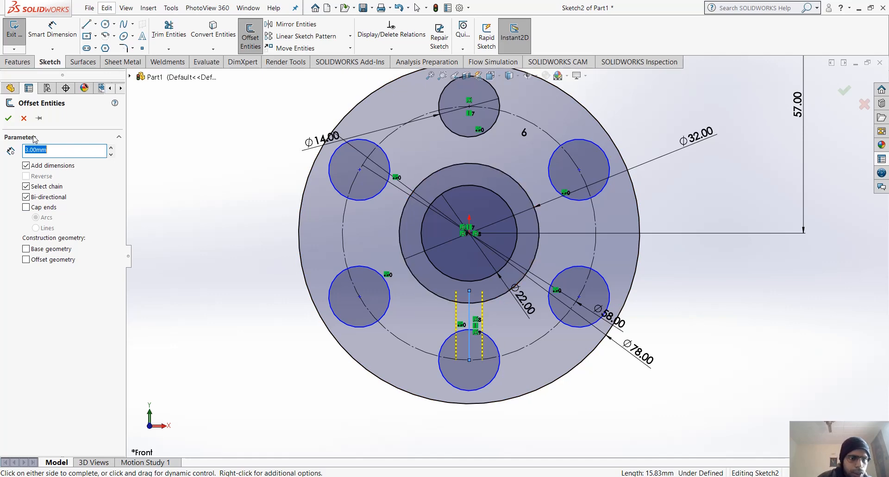
click(13, 121)
scroll(535, 341, down, 5)
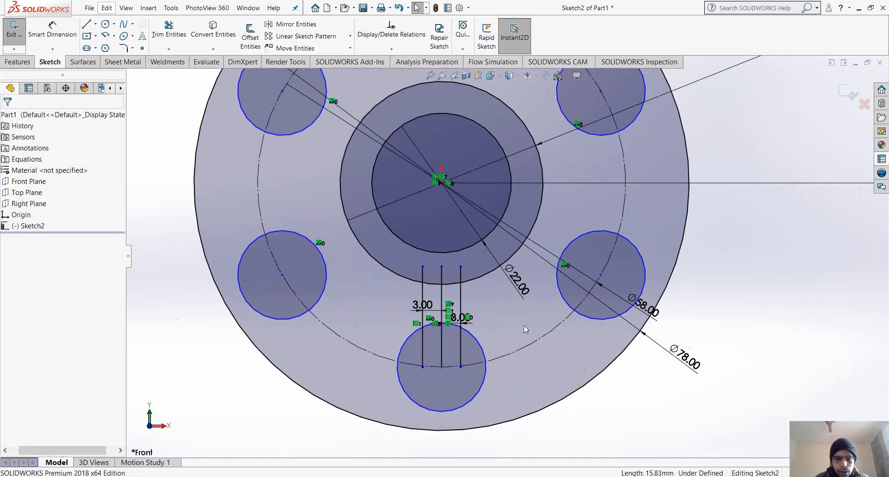
scroll(487, 304, up, 2)
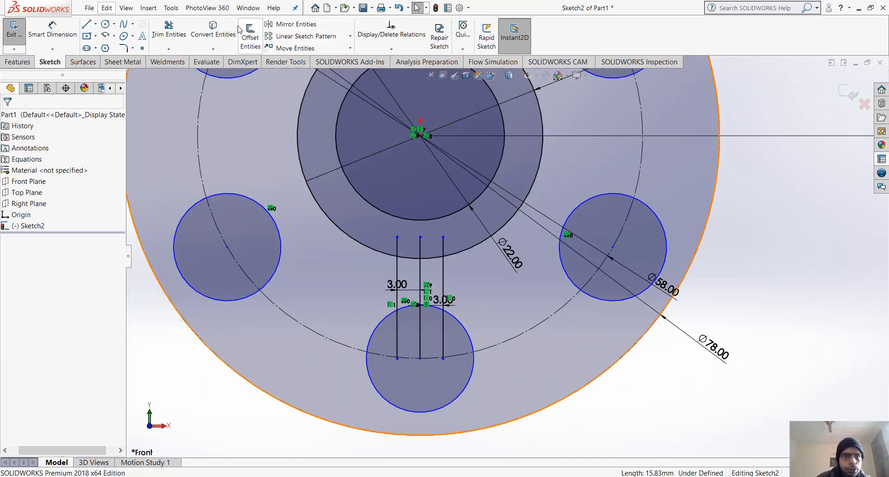
- Trim the base line, the slot line ends inside the 32 mm and lowest 14 mm circles, and the hole's arc between the slot lines
click(170, 34)
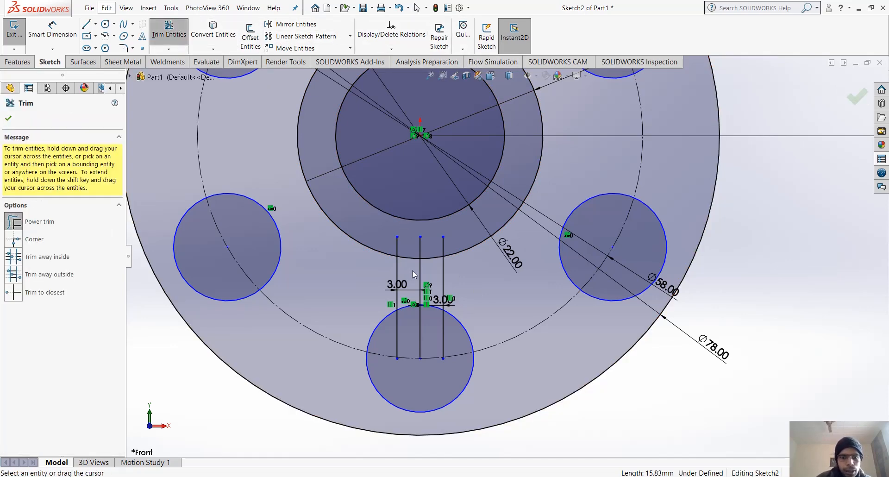
drag(413, 272, 428, 272)
mouse_move(405, 241)
mouse_down()
mouse_move(429, 250)
mouse_move(447, 245)
mouse_up()
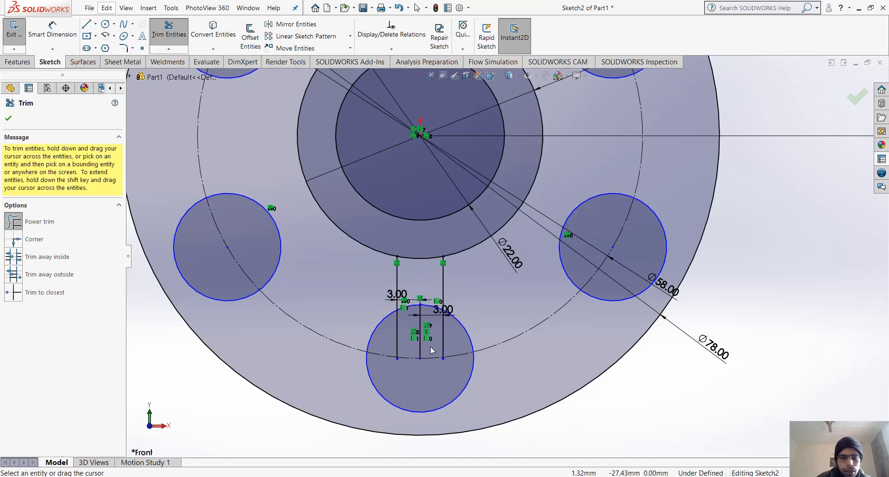
mouse_move(431, 350)
mouse_down()
mouse_move(450, 340)
mouse_move(395, 332)
mouse_up()
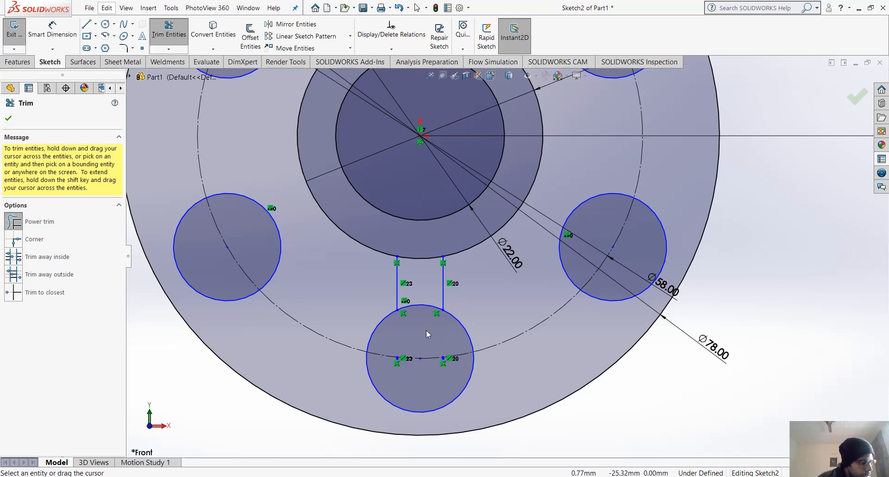
drag(426, 331, 423, 291)
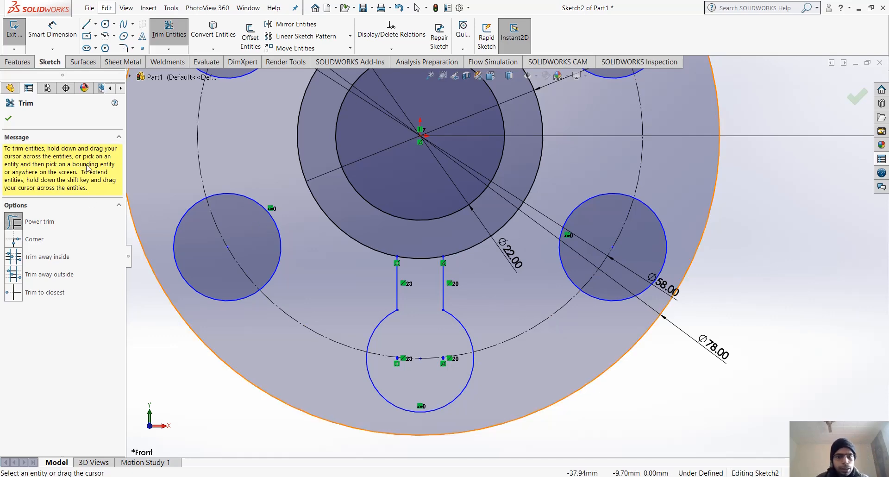
click(9, 118)
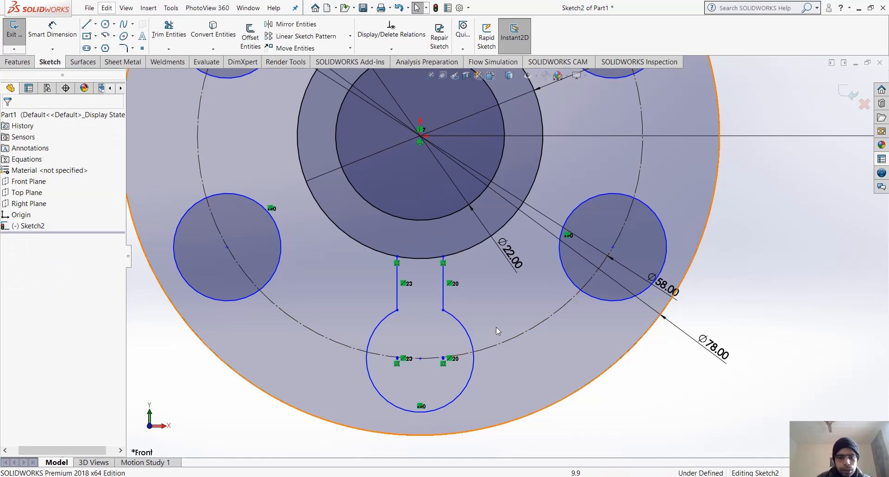
- Circular-pattern the two vertical slot lines around the origin with 6 equally spaced instances over 360 degrees
scroll(487, 204, up, 3)
scroll(489, 202, up, 3)
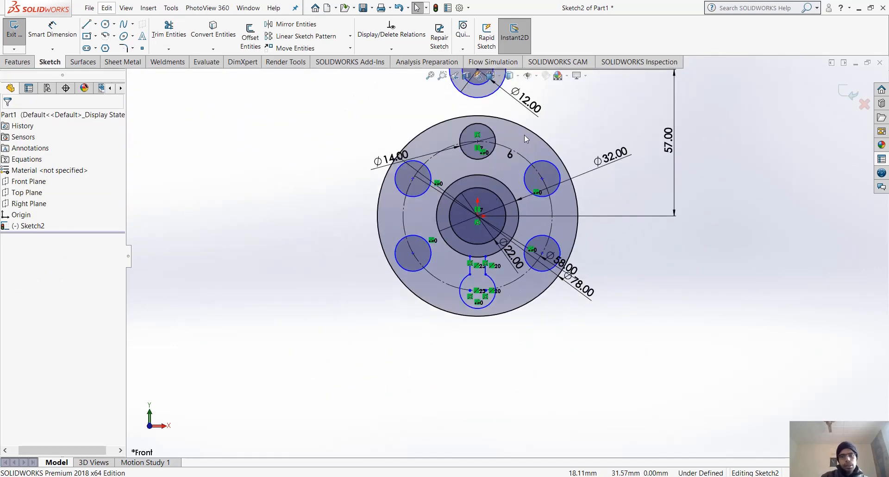
scroll(524, 134, up, 2)
scroll(525, 135, down, 2)
scroll(479, 343, down, 1)
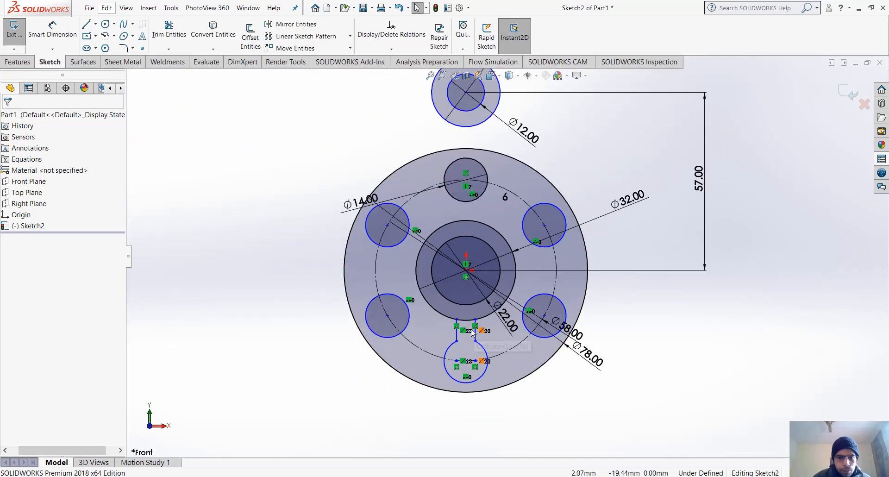
click(350, 36)
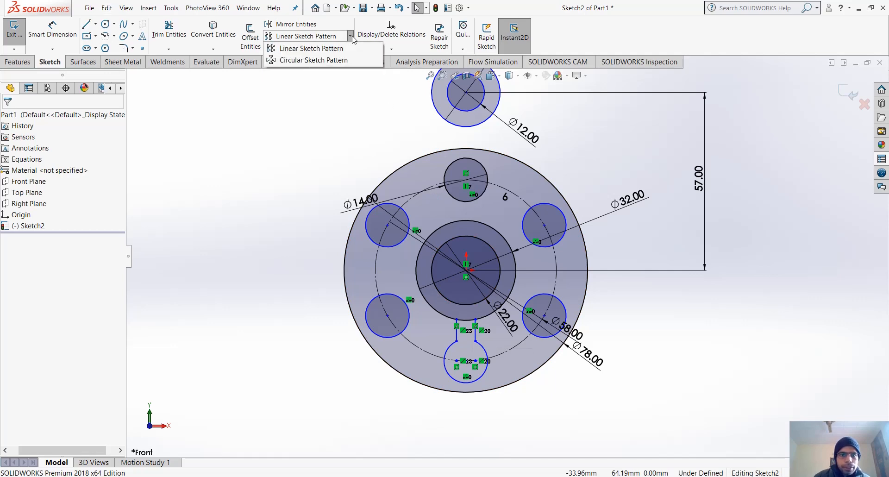
click(342, 60)
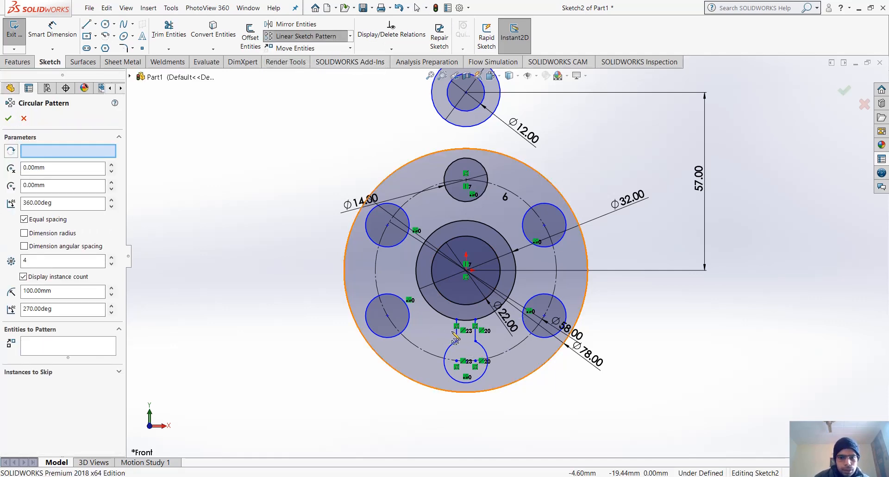
click(474, 333)
click(475, 334)
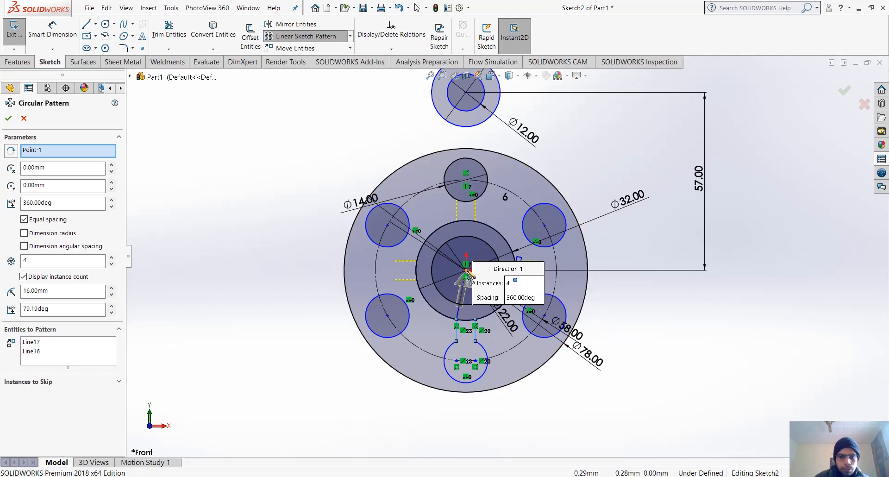
drag(49, 263, 1, 263)
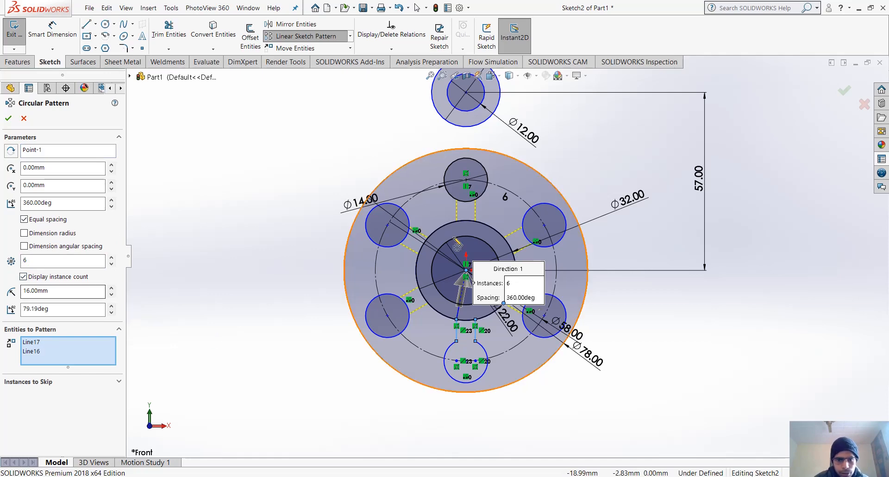
click(8, 119)
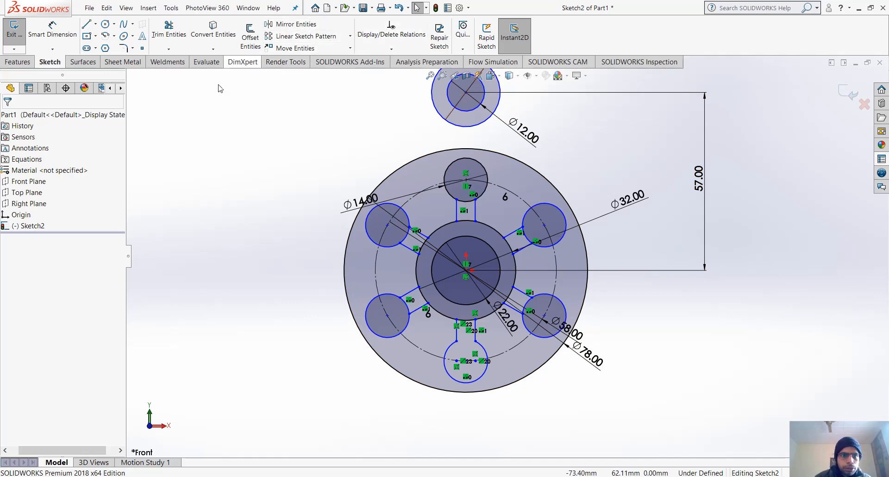
- Trim the arcs of the other five 14 mm circles between their slot lines to open each hole into its slot
click(168, 30)
scroll(390, 291, down, 3)
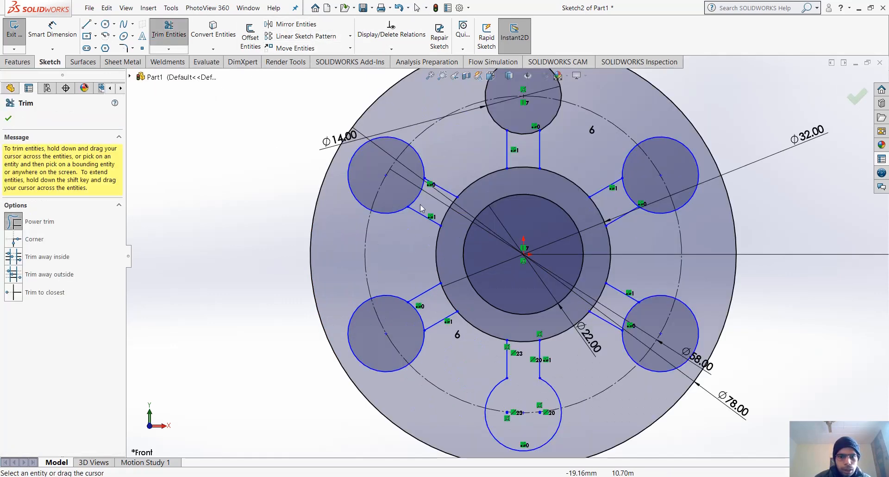
drag(411, 189, 426, 198)
mouse_move(519, 119)
mouse_down()
mouse_move(523, 137)
mouse_move(640, 195)
mouse_move(646, 325)
mouse_move(618, 311)
mouse_up()
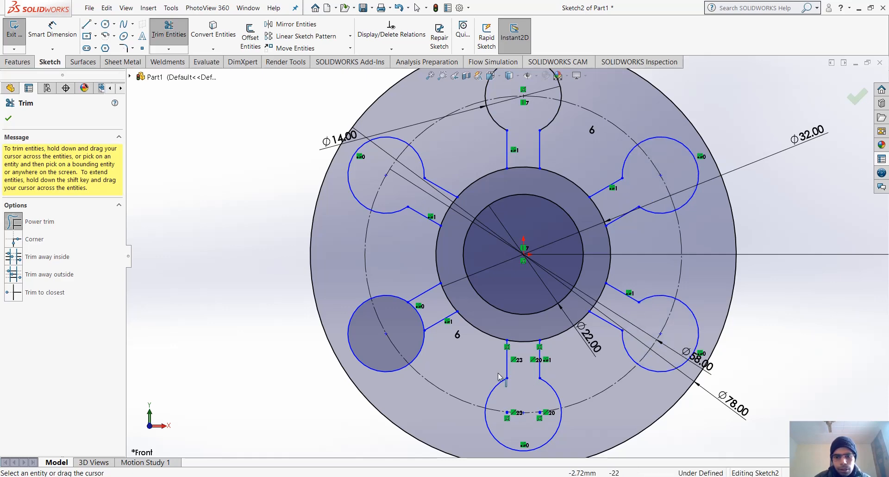
drag(401, 320, 434, 320)
scroll(463, 354, up, 2)
scroll(513, 287, up, 1)
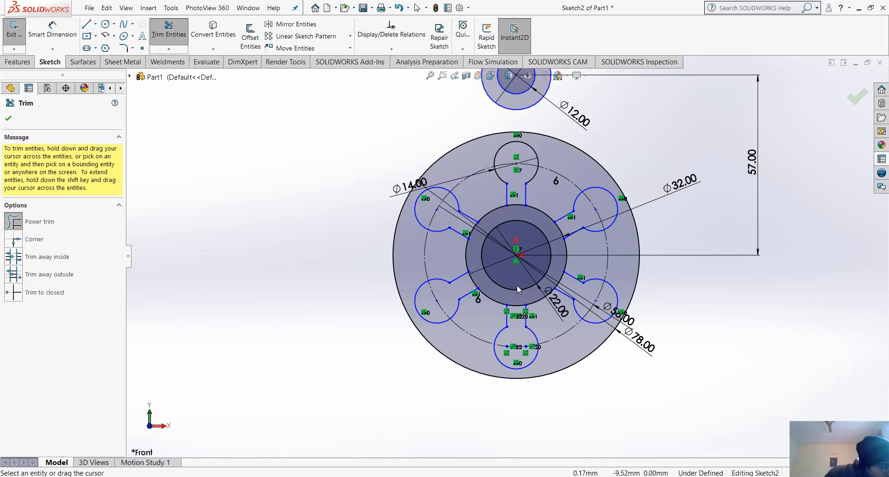
key(Escape)
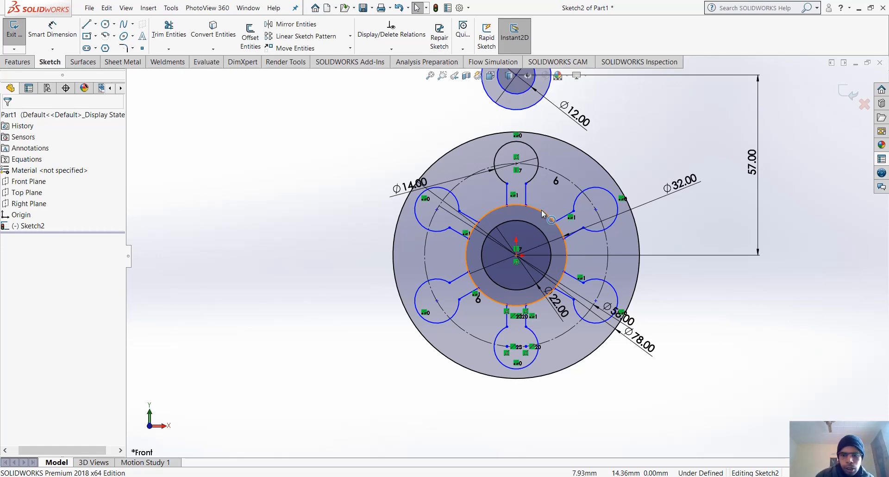
- Trim the 32 mm circle between the slots, keeping only the short arcs that close the six slot ends
scroll(542, 212, down, 1)
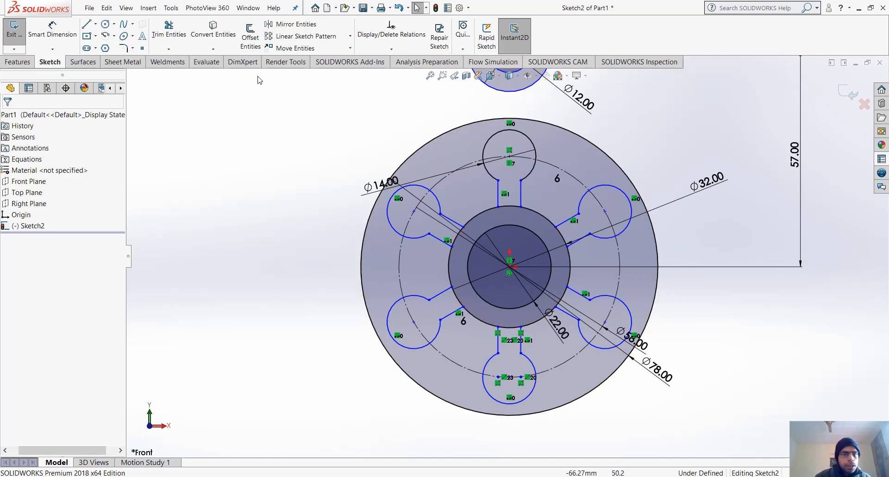
click(168, 29)
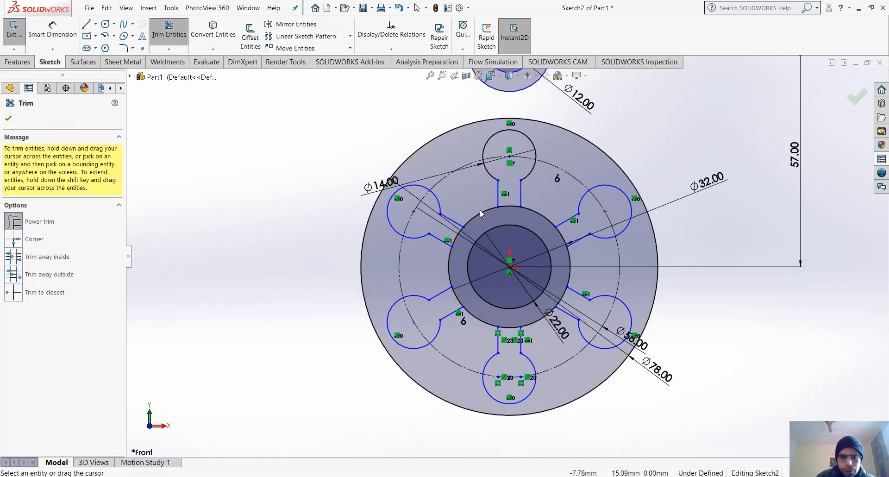
drag(480, 210, 482, 216)
drag(540, 213, 539, 219)
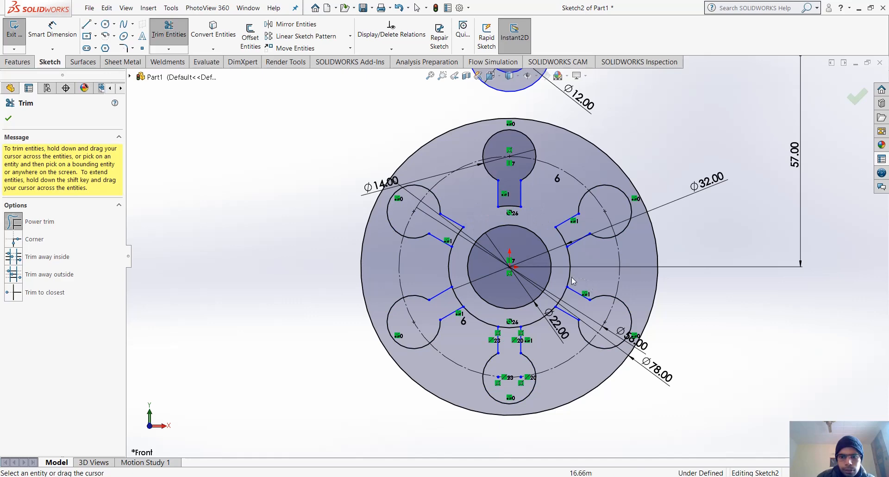
mouse_move(573, 281)
mouse_down()
mouse_move(552, 334)
mouse_move(473, 332)
mouse_move(439, 275)
mouse_move(461, 278)
mouse_up()
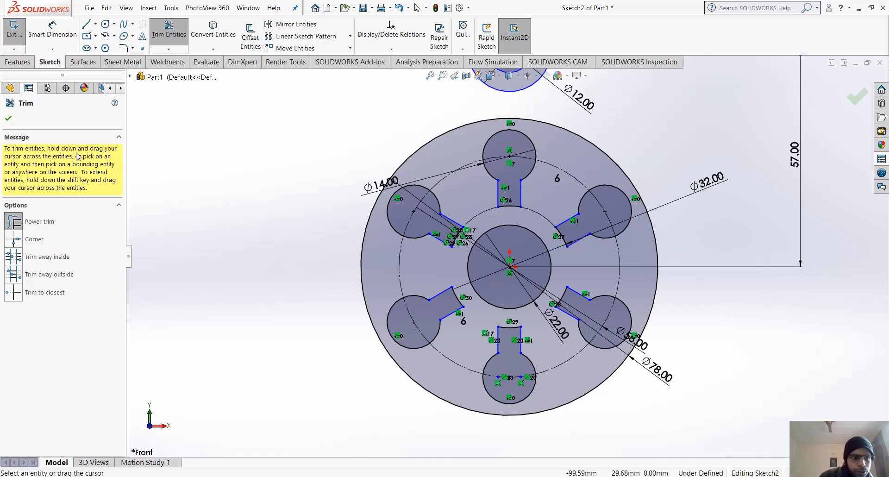
click(9, 118)
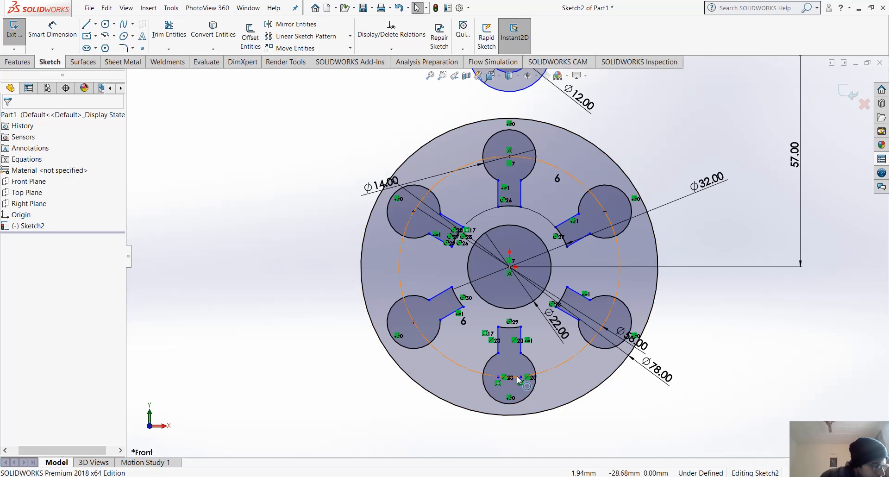
- Sketch a vertical centerline about 104.5 mm long straight down from the origin
scroll(518, 379, up, 3)
scroll(517, 377, up, 2)
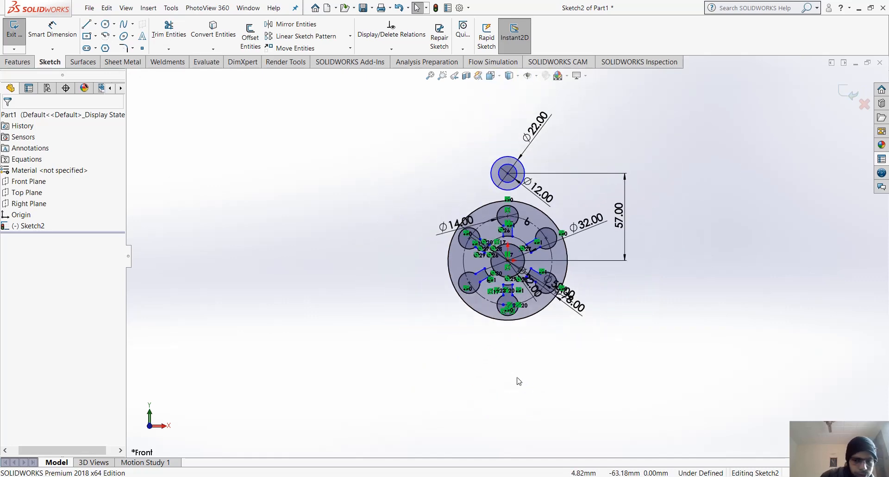
scroll(518, 378, down, 2)
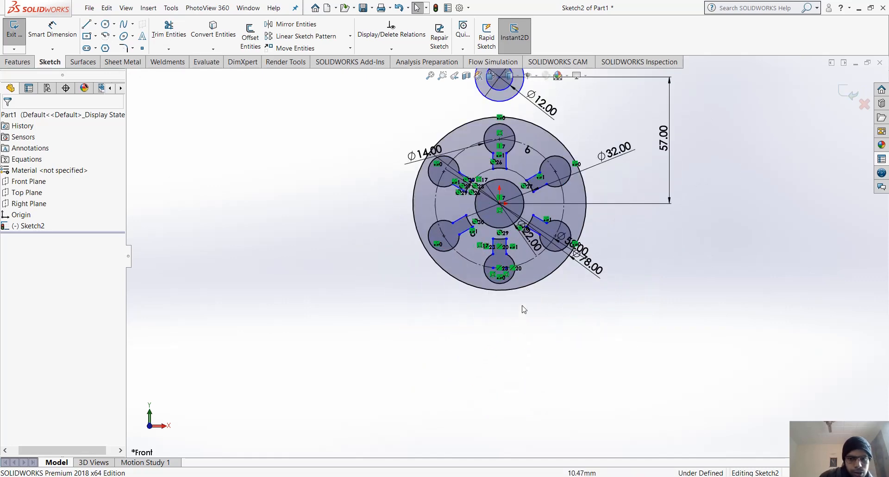
click(95, 24)
click(107, 46)
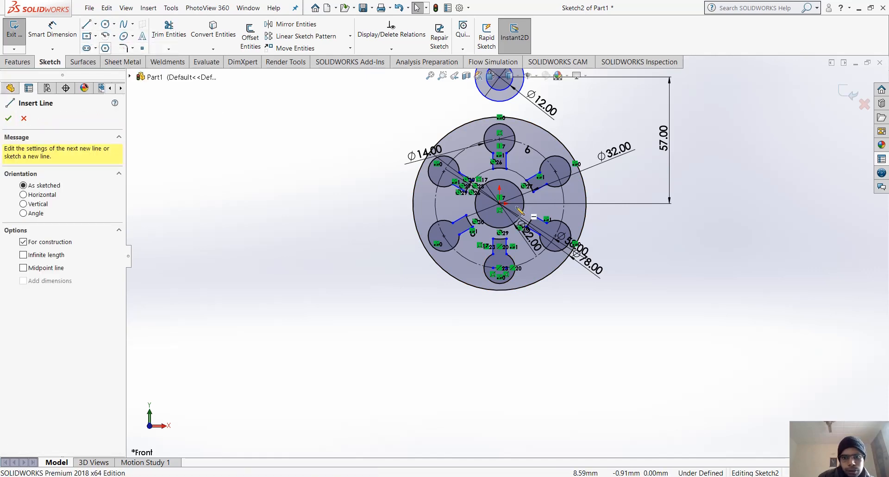
click(499, 203)
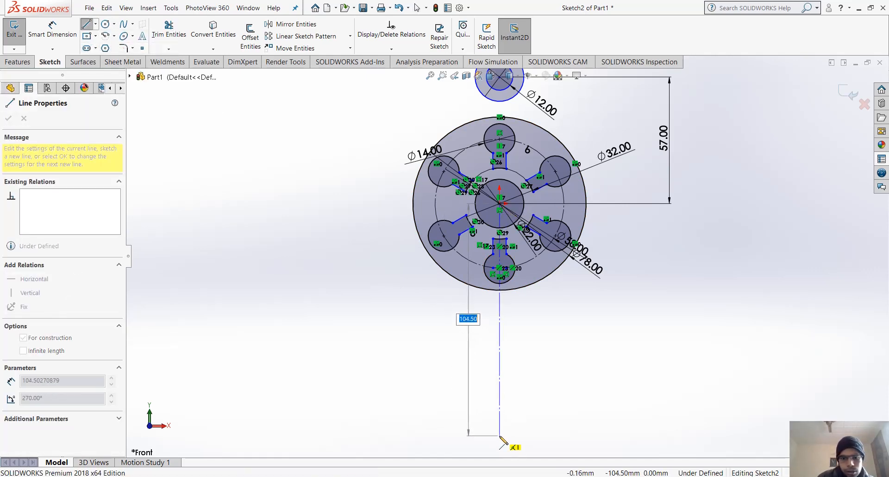
click(500, 435)
key(Escape)
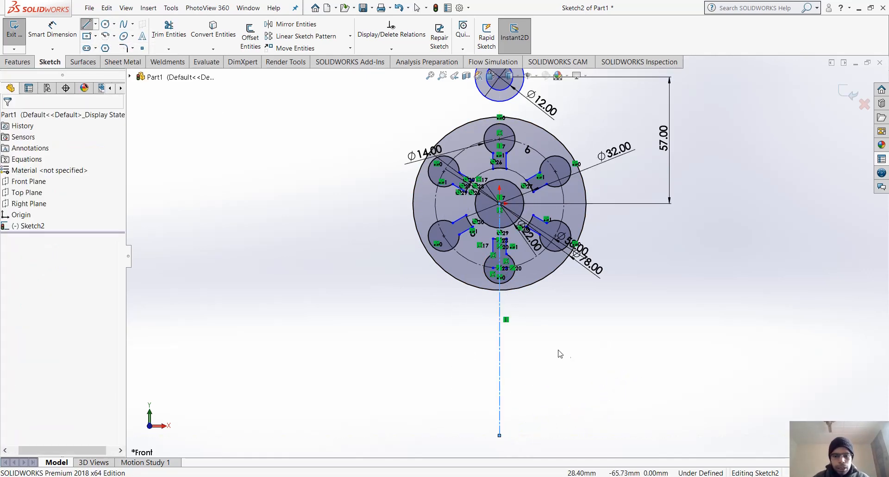
click(500, 348)
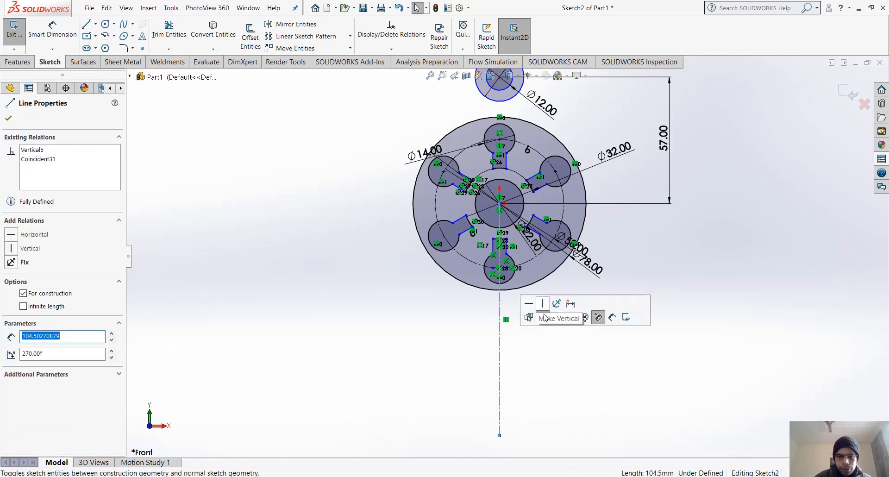
key(Escape)
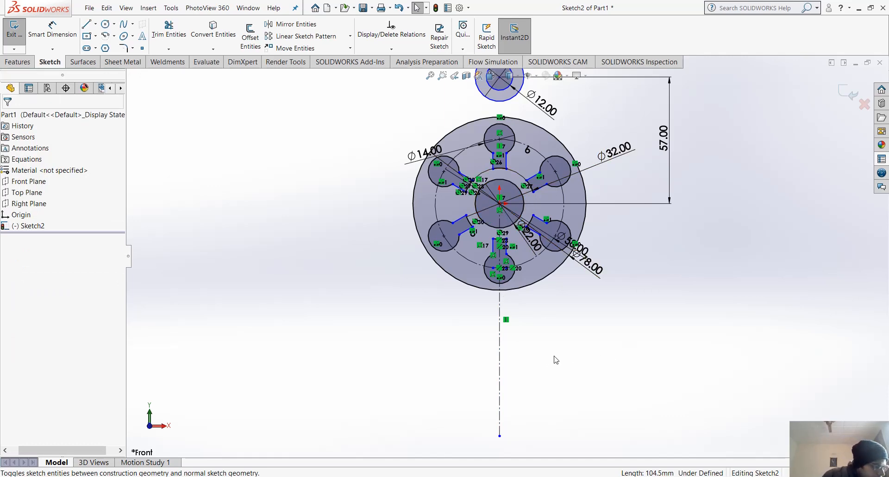
- Sketch a circle about 23 mm in diameter below the disc, to the left of the vertical centerline
click(107, 26)
click(394, 334)
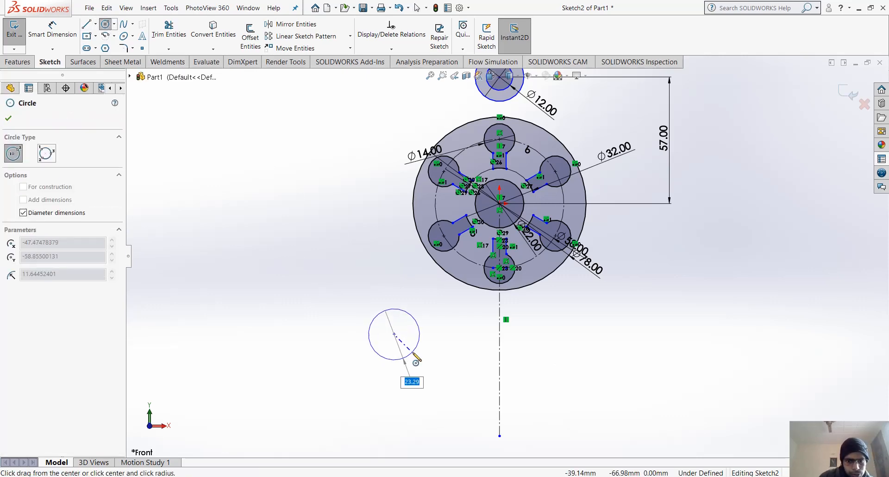
click(415, 357)
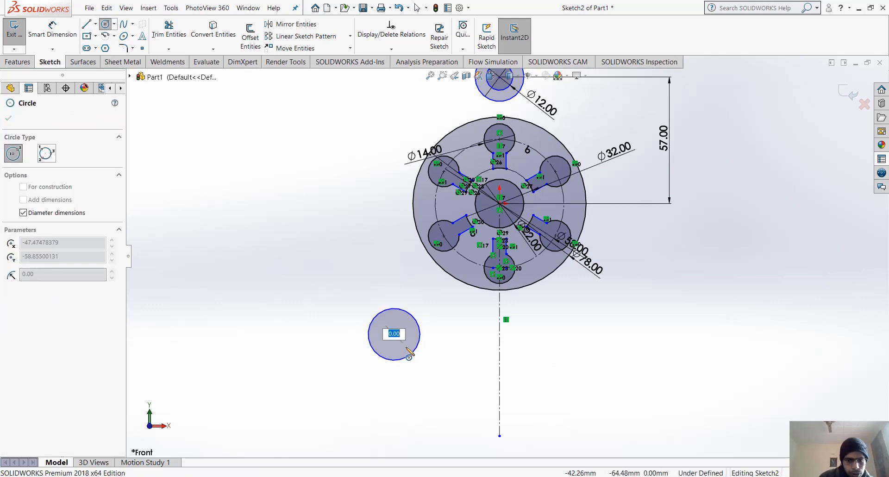
key(Escape)
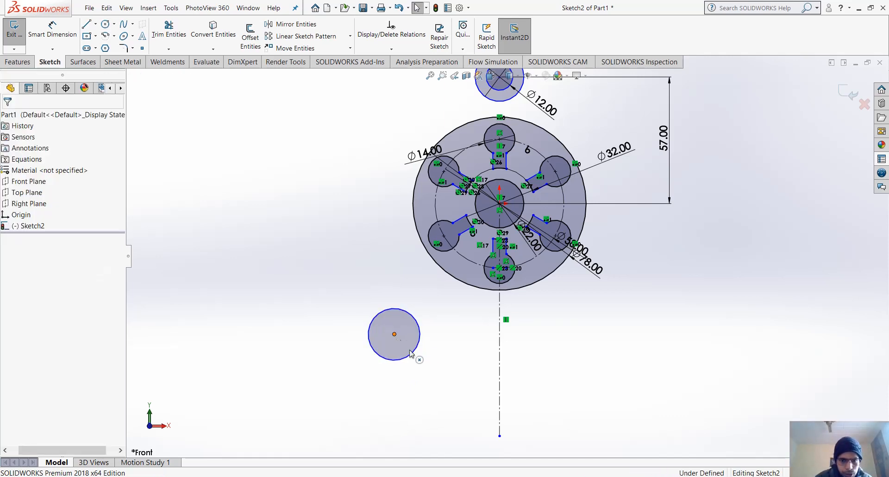
click(394, 334)
key(Escape)
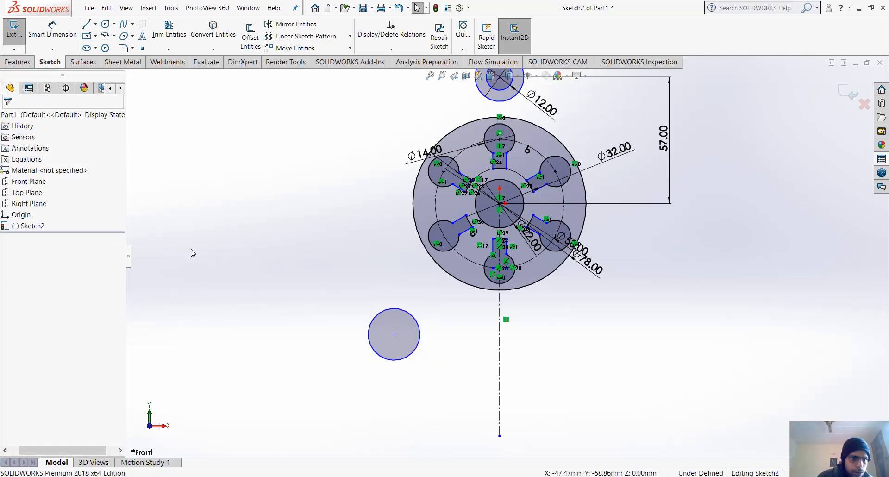
- Dimension the diameter of the circle below the disc, left of the vertical centerline, and set it to 36 mm
click(44, 42)
click(374, 353)
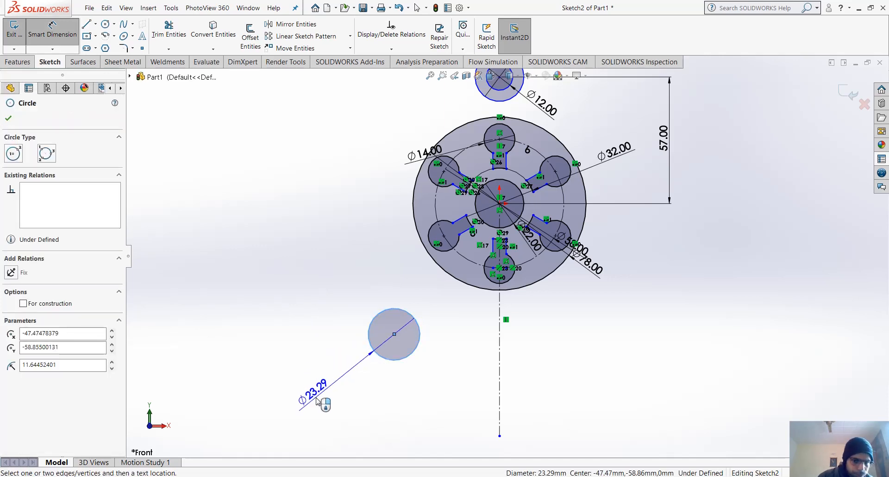
click(318, 393)
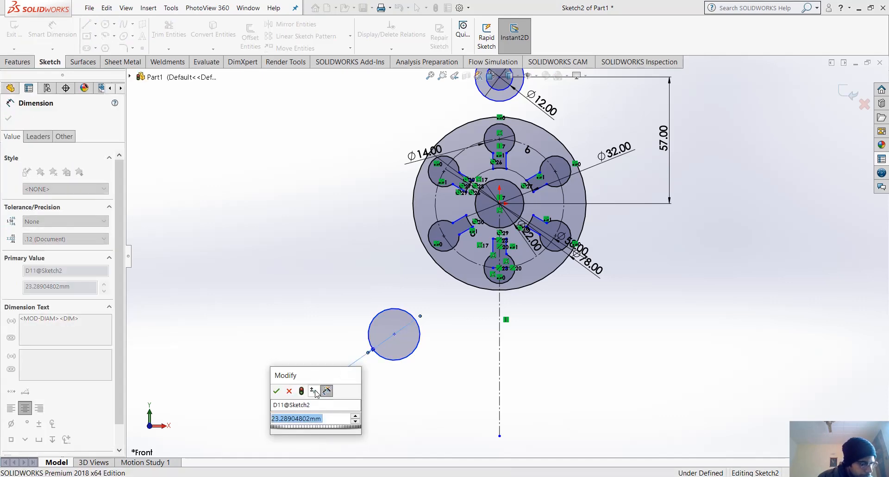
text(20)
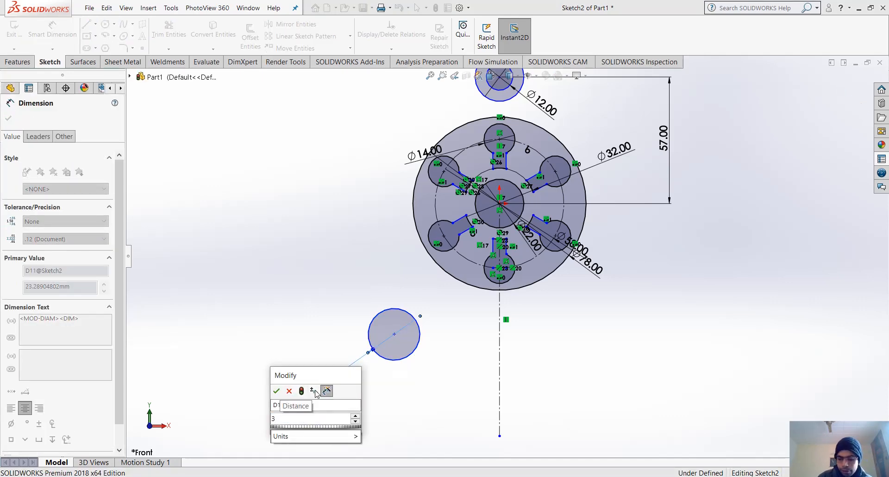
key(Return)
click(435, 371)
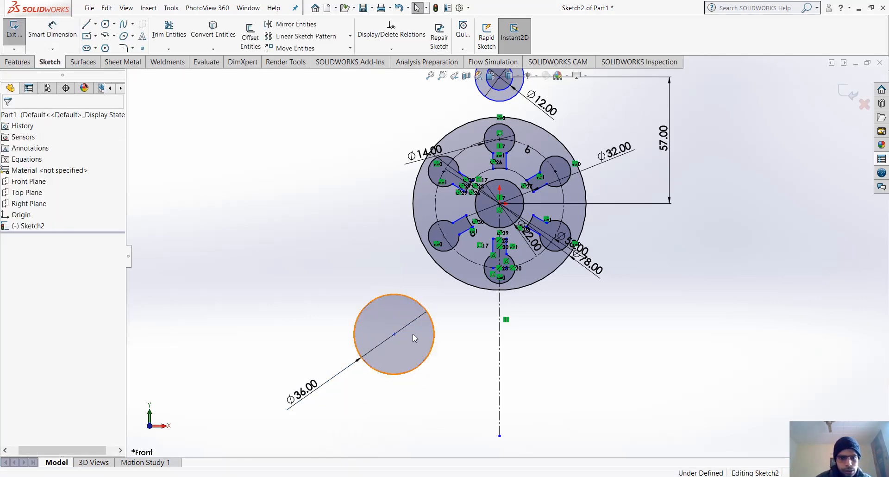
- Sketch an 18 mm diameter circle concentric with the 36 mm circle
click(105, 24)
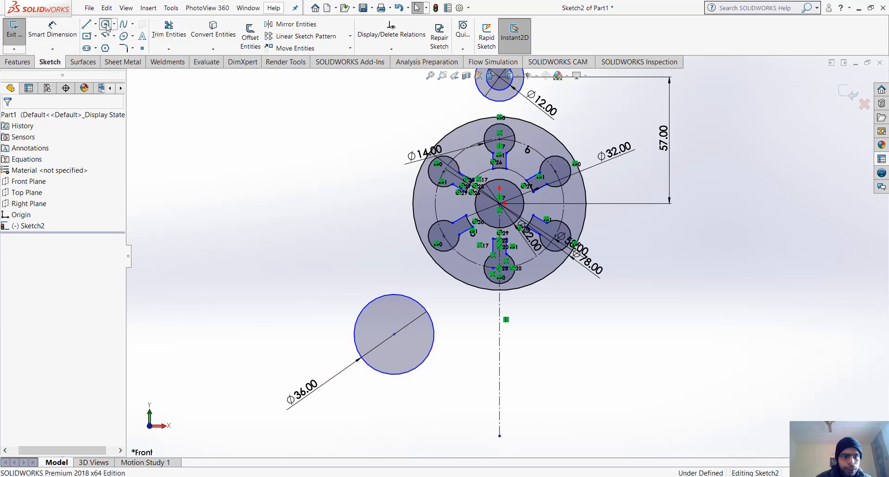
click(394, 333)
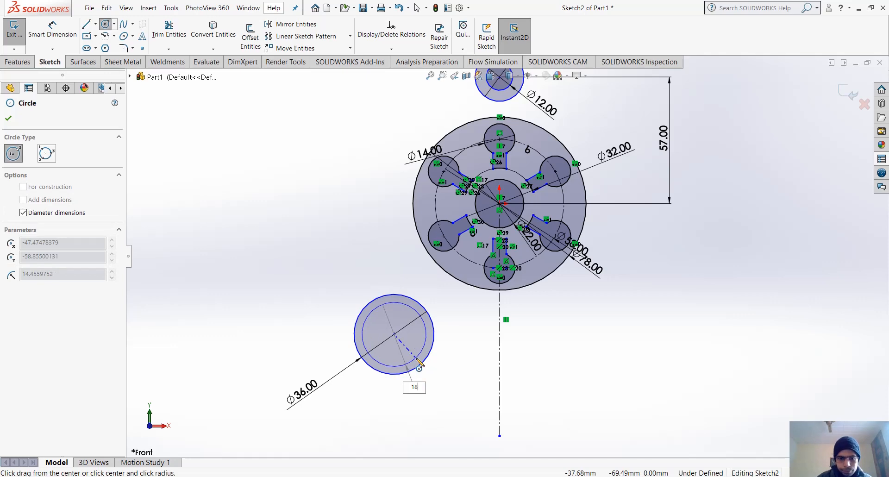
text(18)
key(Return)
key(Escape)
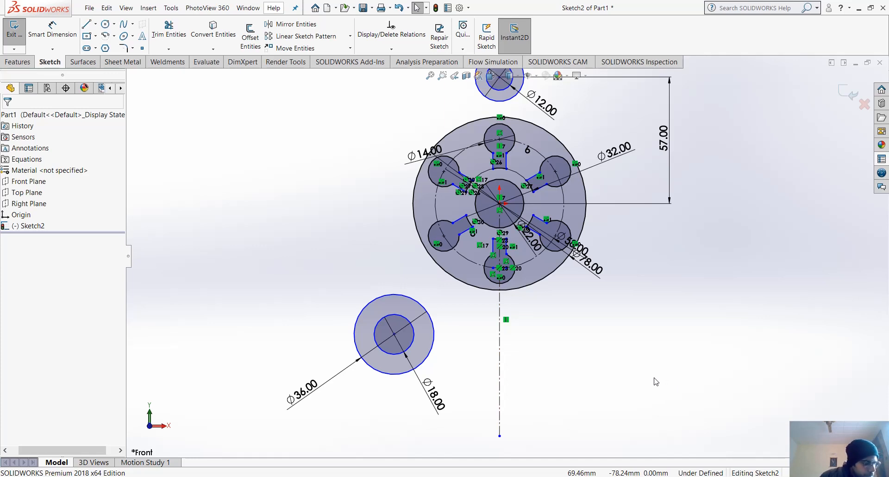
- Dimension the horizontal distance from the center of the 36 mm circle to the vertical centerline and set it to 45 mm
click(69, 29)
click(394, 333)
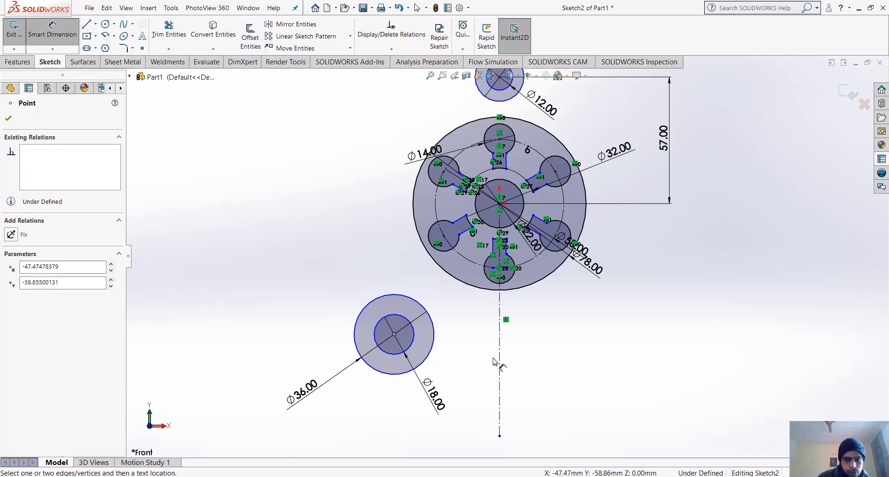
click(499, 352)
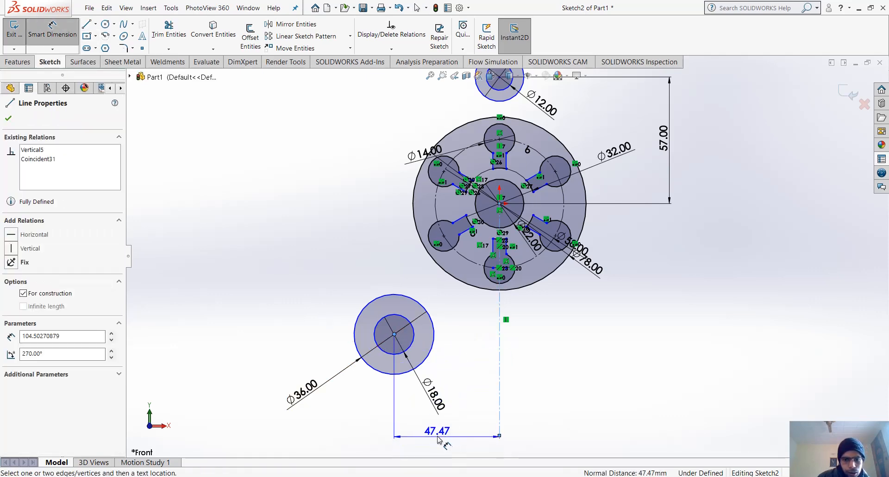
click(442, 442)
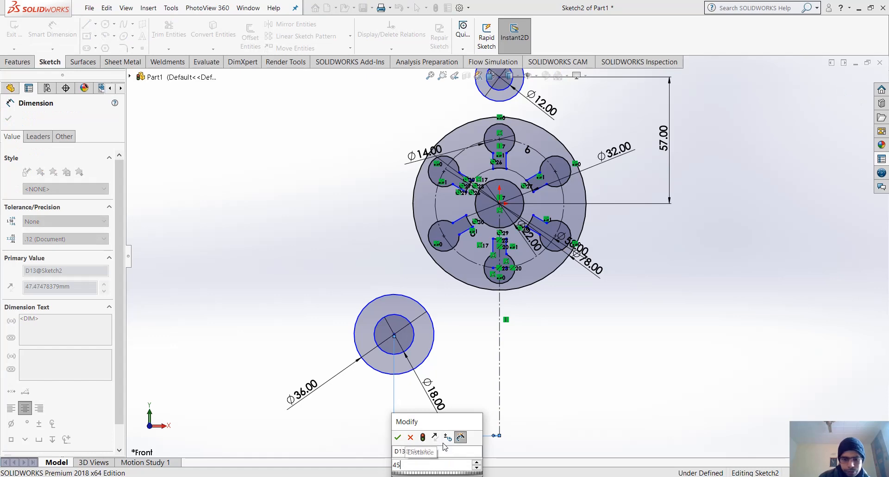
key(Return)
click(526, 412)
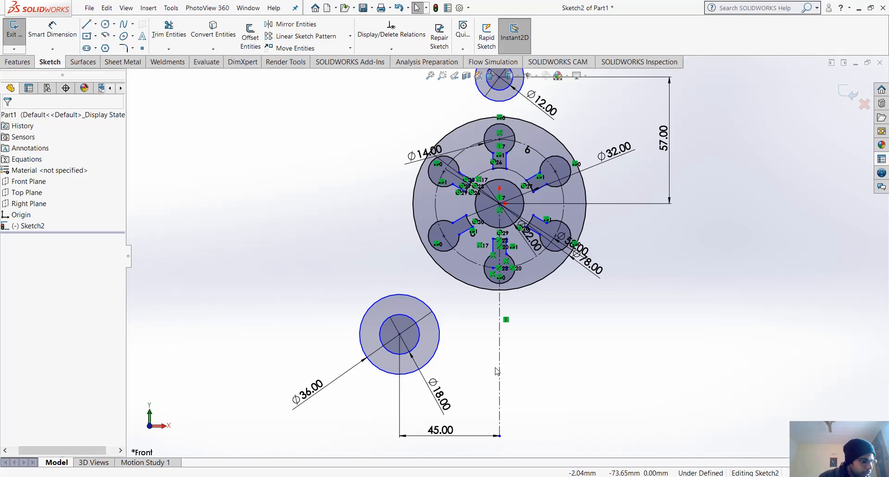
- Sketch a 3 point arc above and left of the disc, then stretch its left end down beside the 36 mm circle, about 79.6 mm in radius
scroll(507, 256, up, 3)
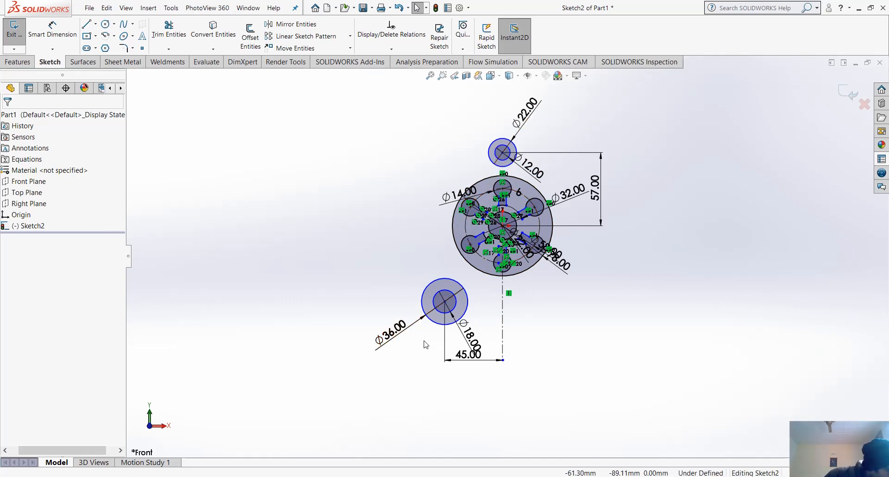
scroll(424, 343, up, 3)
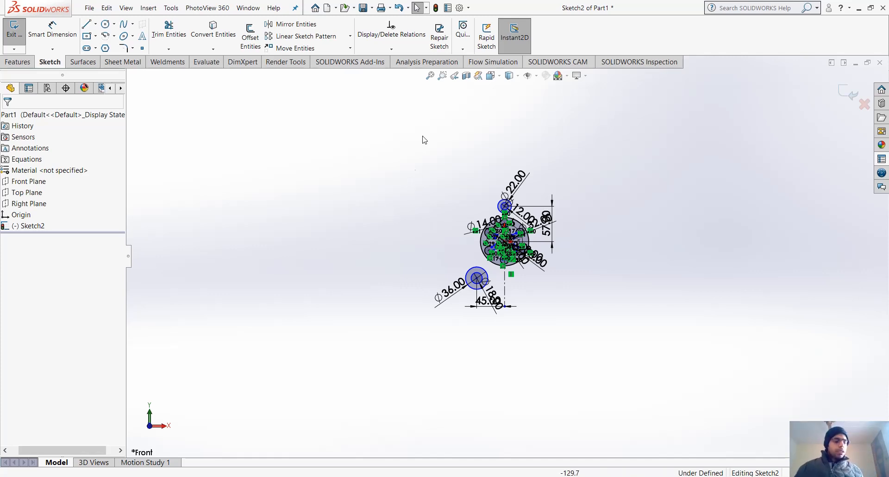
scroll(507, 137, down, 4)
scroll(633, 345, up, 4)
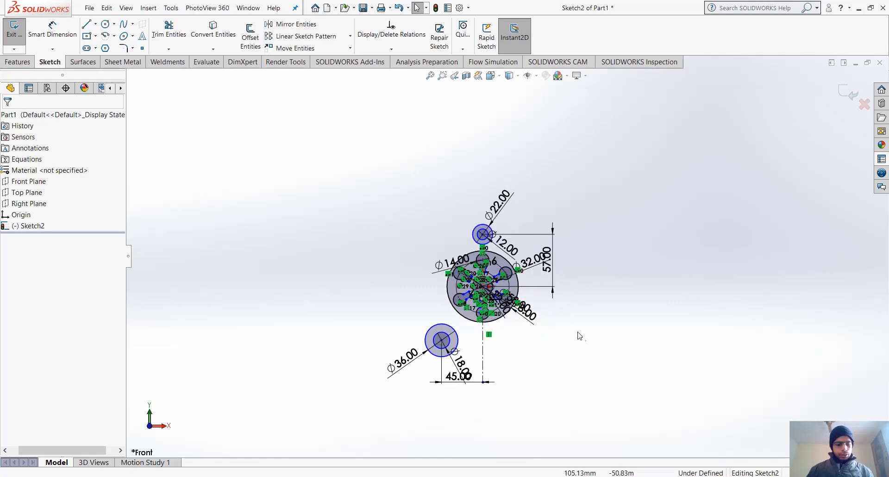
scroll(579, 333, down, 5)
scroll(470, 260, up, 2)
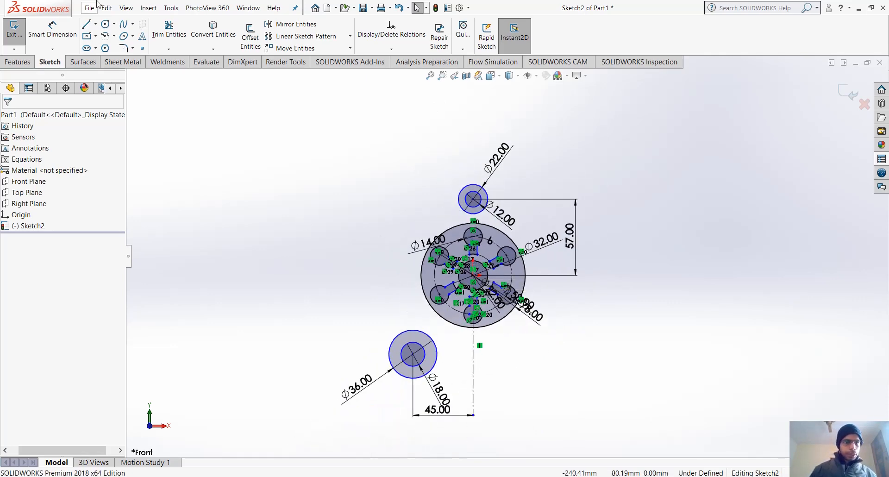
click(114, 36)
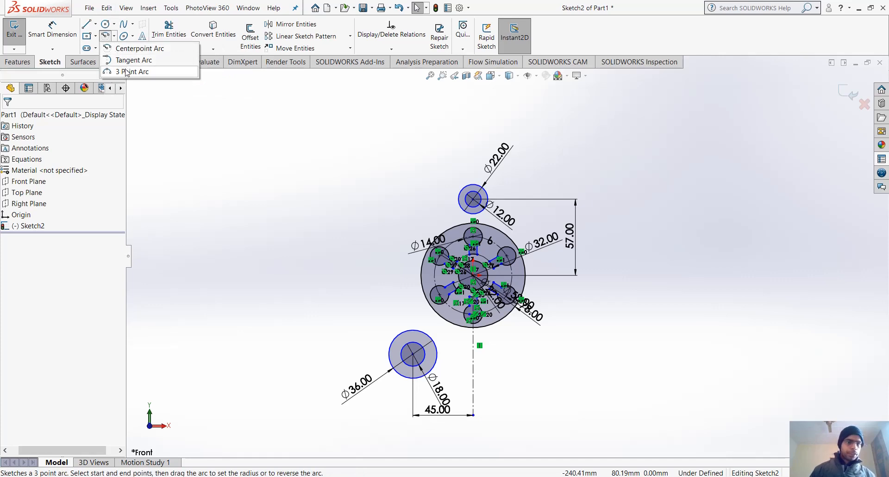
click(127, 71)
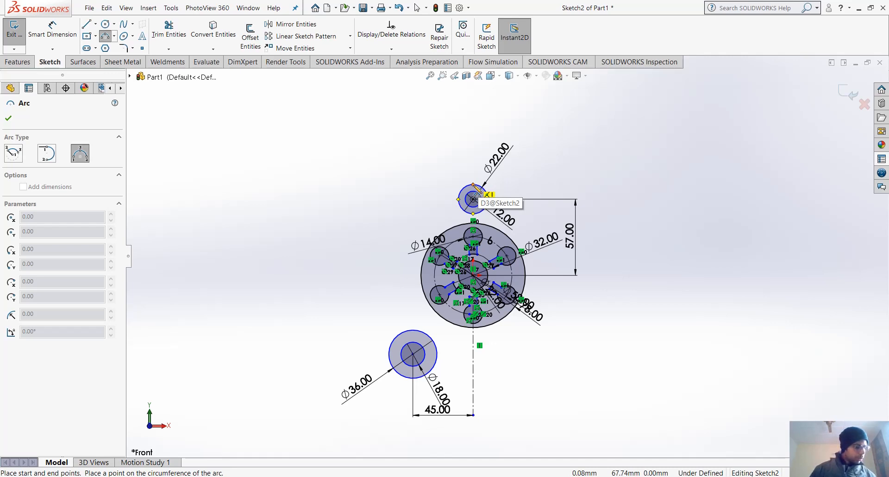
click(459, 163)
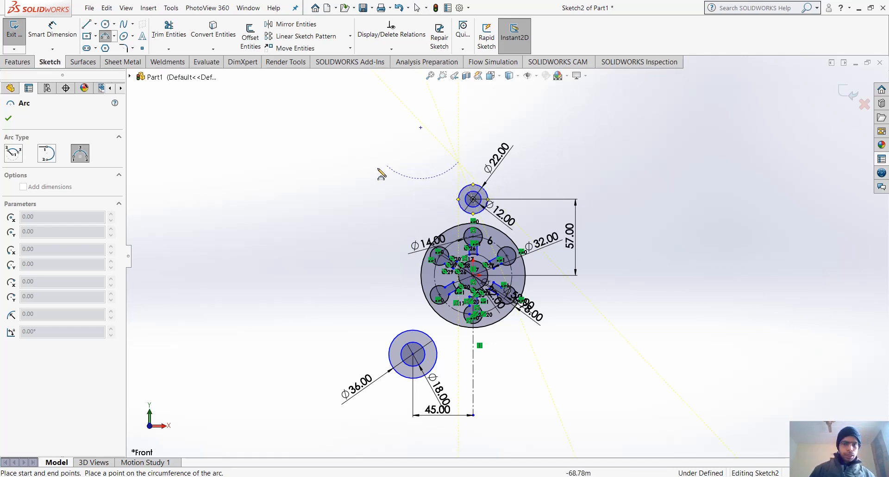
click(341, 185)
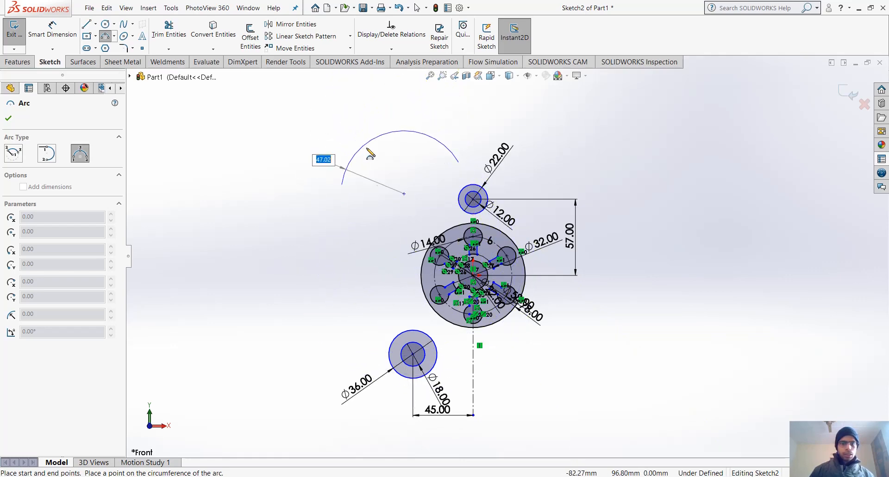
click(393, 135)
key(Escape)
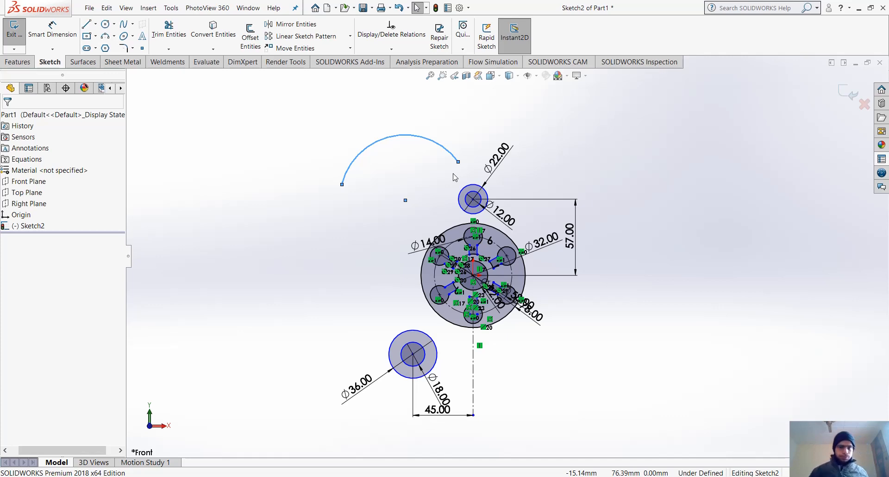
click(463, 161)
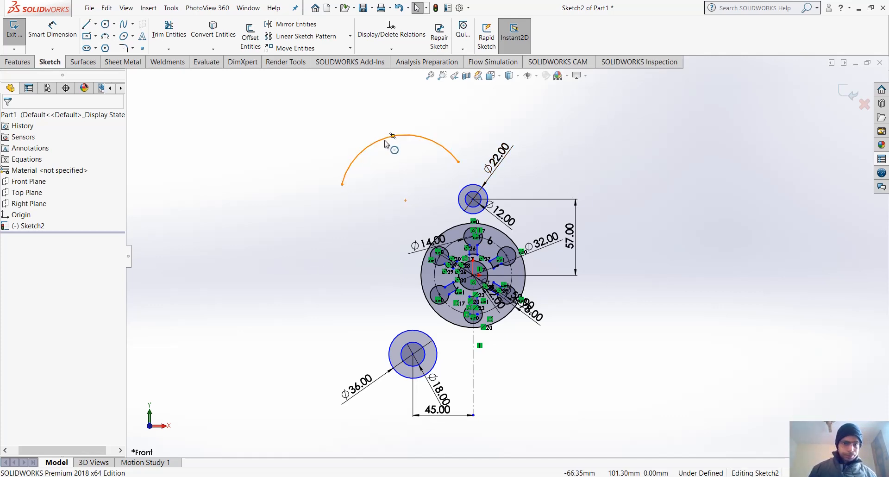
drag(342, 185, 326, 328)
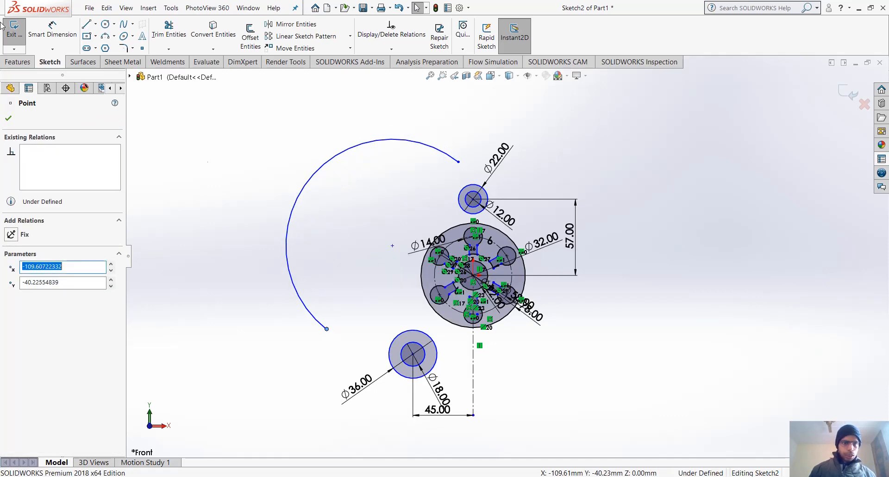
- Dimension the large arc's radius, set it to 164 mm, and fit the whole sketch in view
click(53, 31)
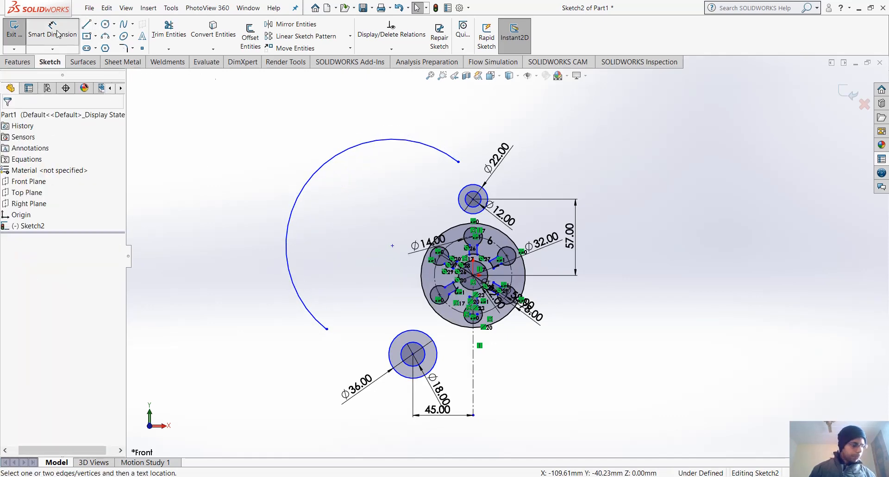
click(305, 184)
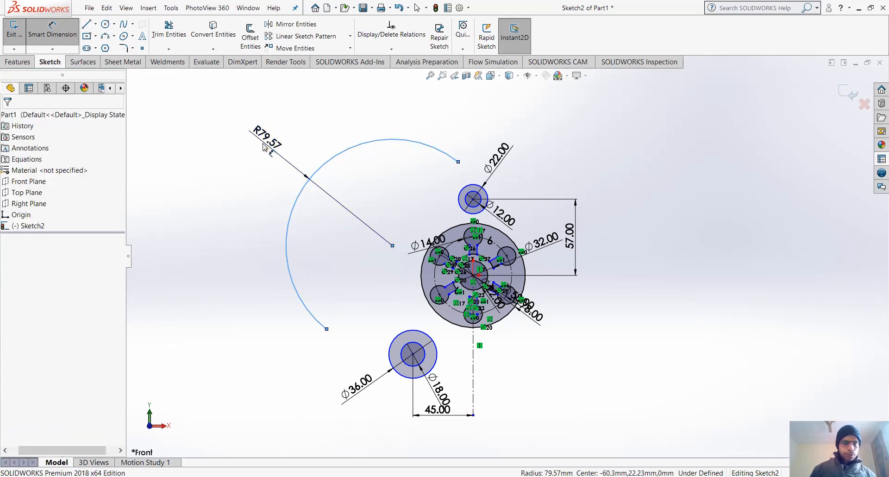
click(263, 147)
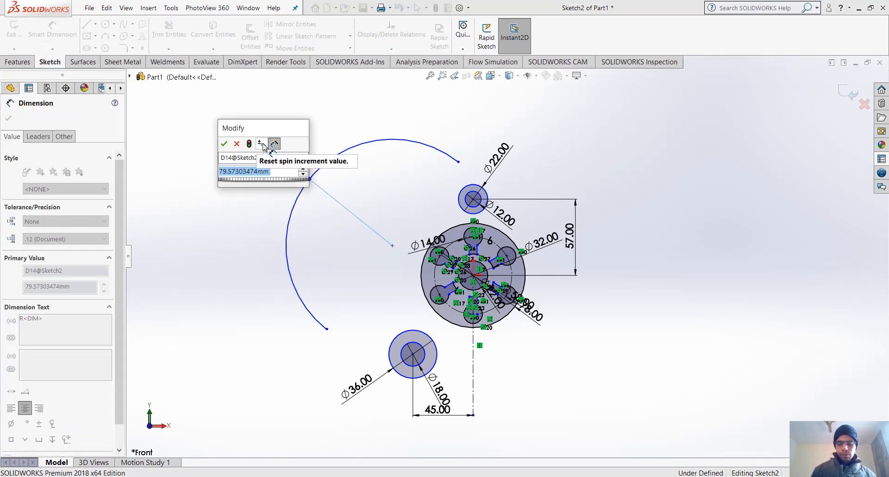
text(100)
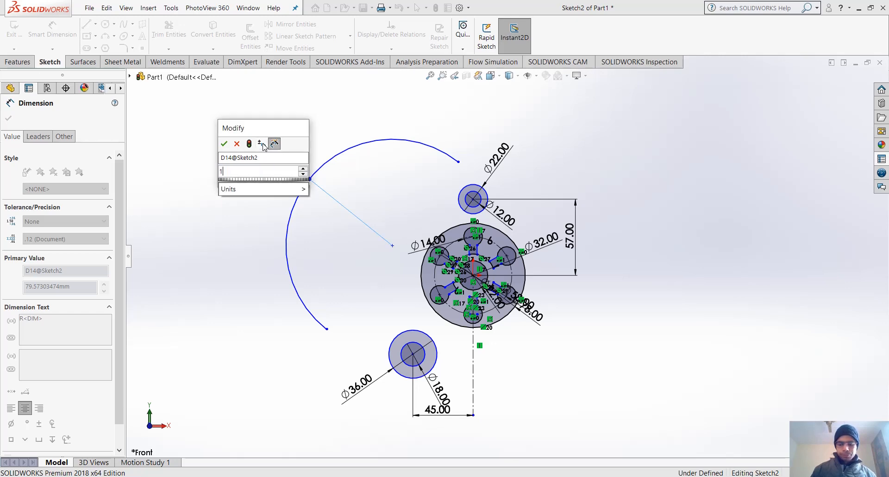
key(Return)
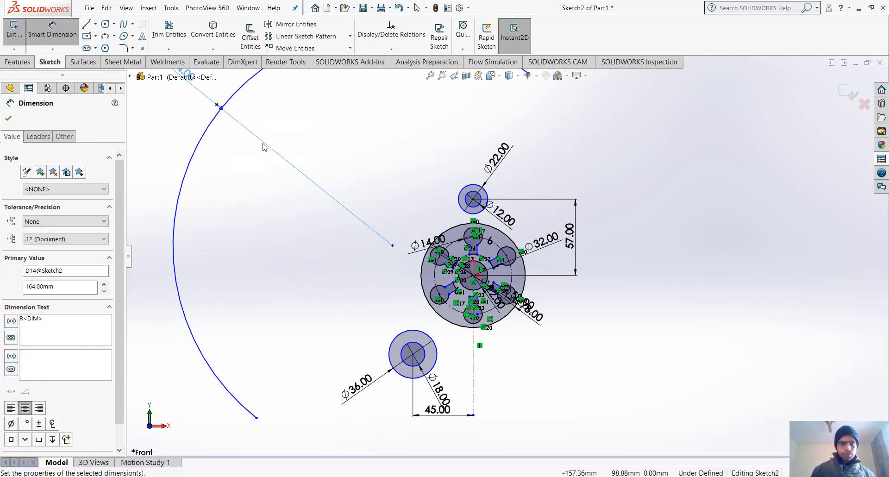
key(f)
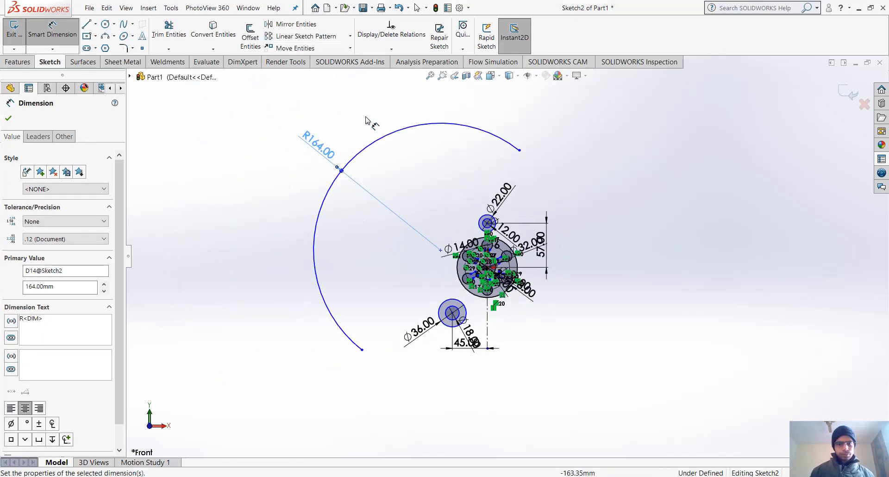
key(Escape)
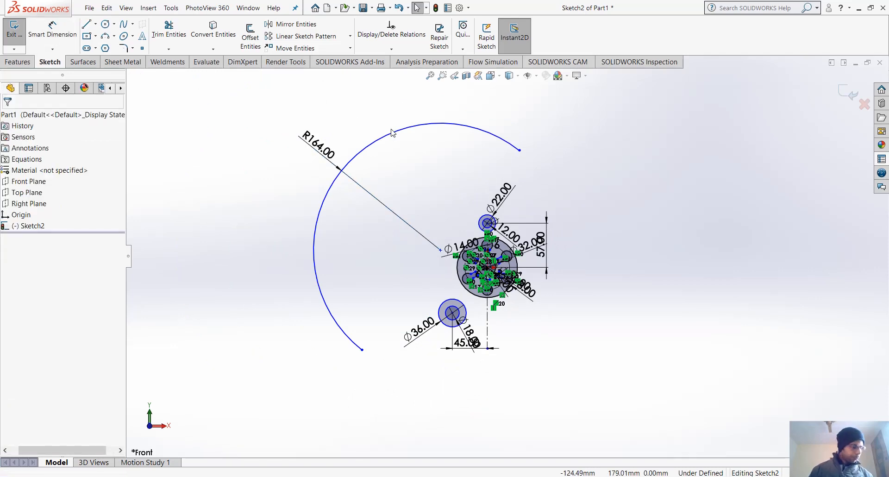
- Select the 164 mm radius arc
click(485, 135)
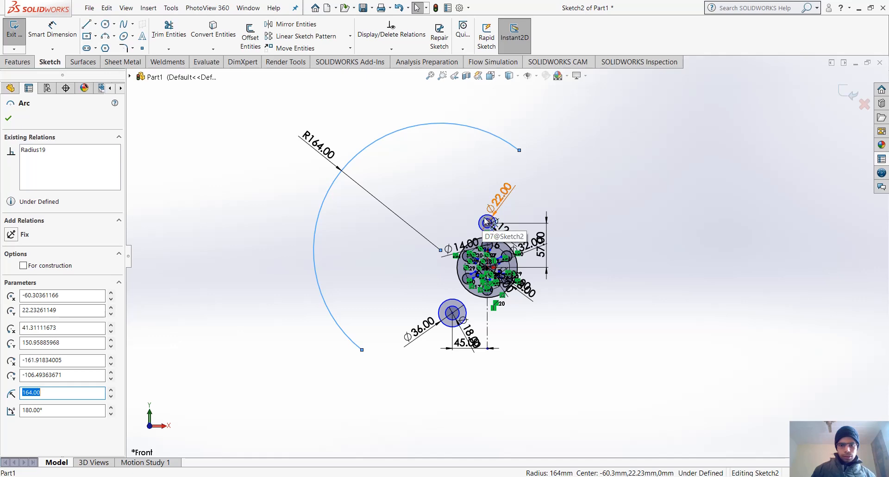
- Add a tangent relation between the R164 arc and the 22 mm circle above the slotted disc
scroll(486, 222, down, 5)
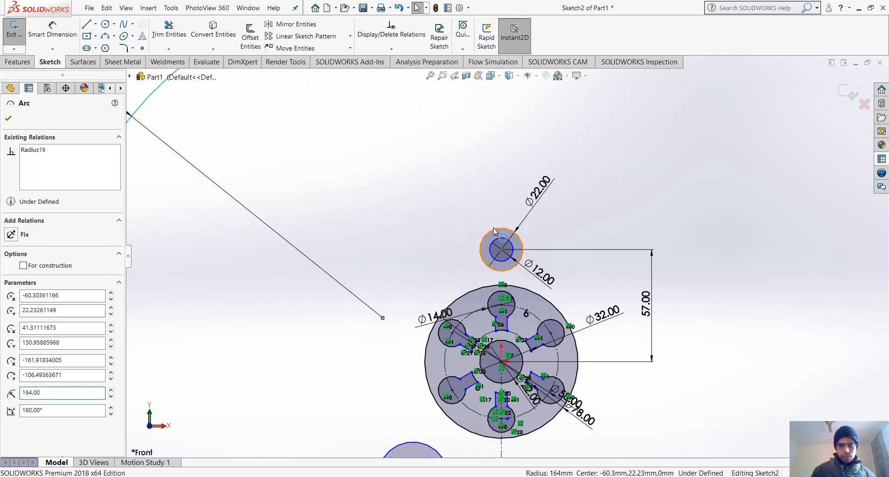
ctrl+click(493, 227)
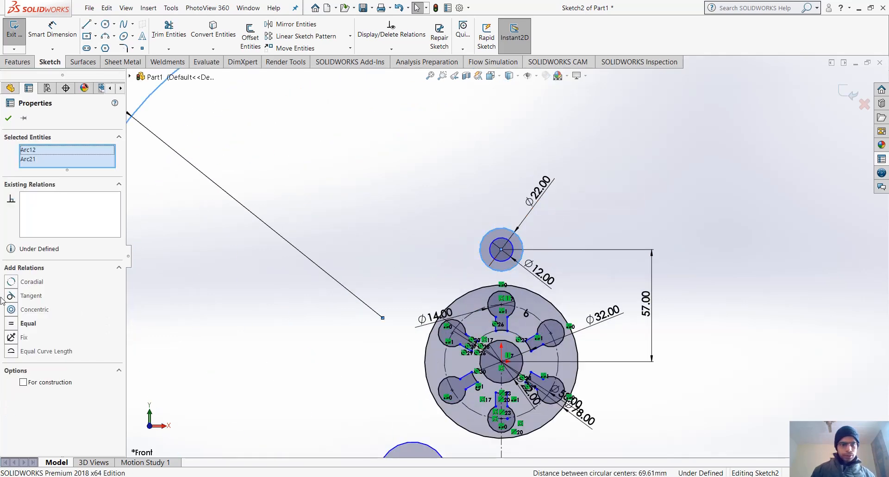
click(12, 295)
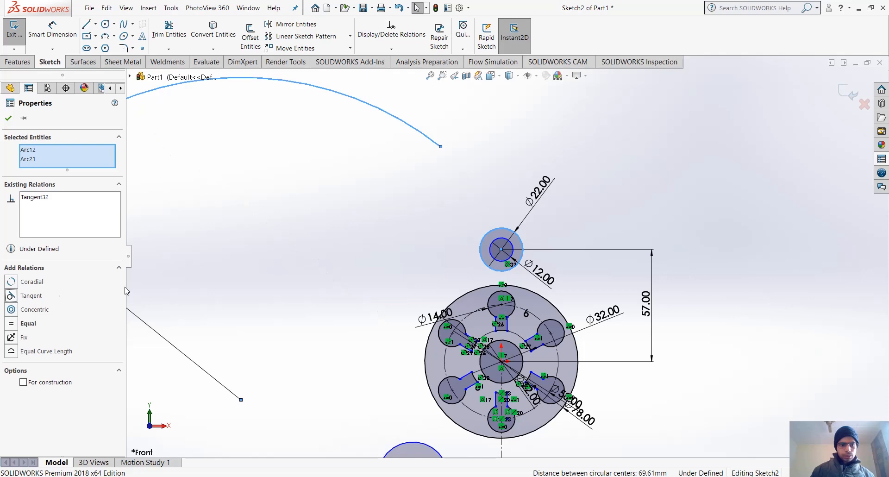
click(404, 234)
- Make the R164 arc's upper endpoint coincident with the 22 mm circle
scroll(406, 234, up, 5)
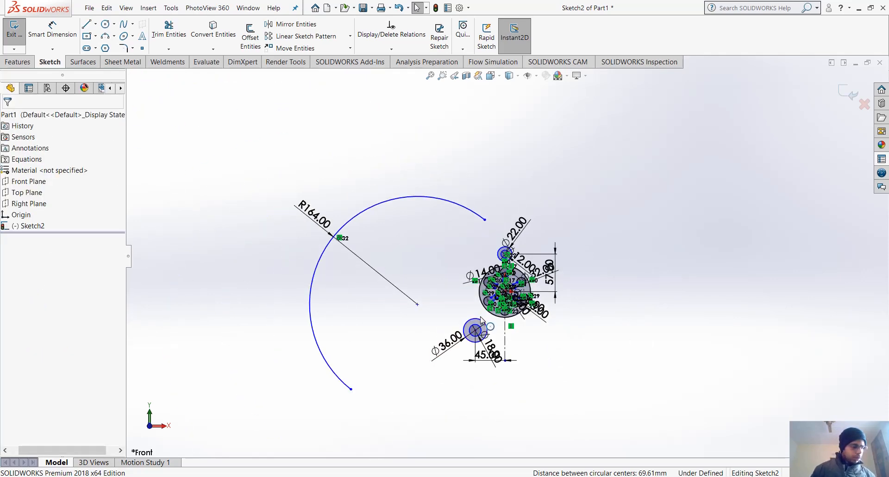
click(485, 220)
scroll(507, 250, down, 5)
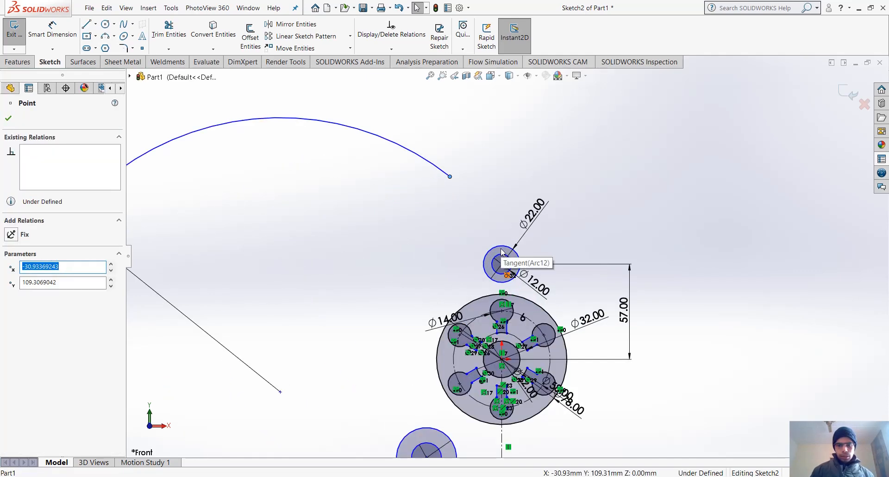
click(510, 248)
ctrl+click(512, 238)
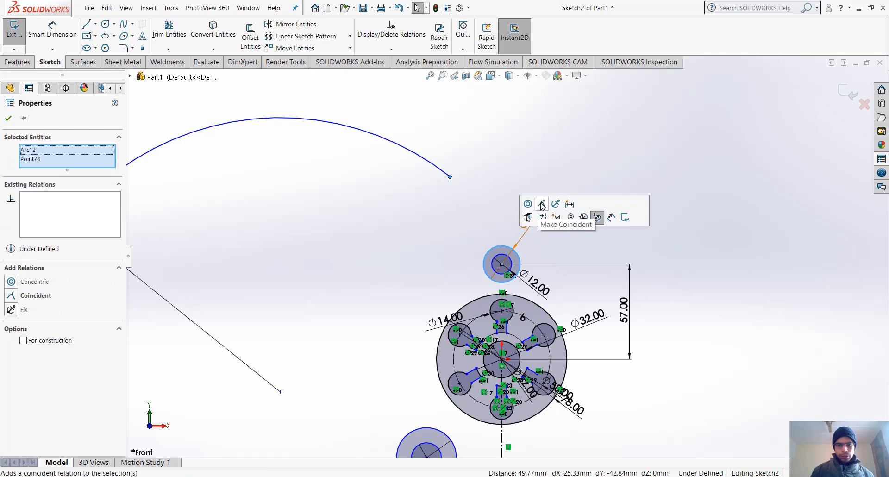
click(541, 205)
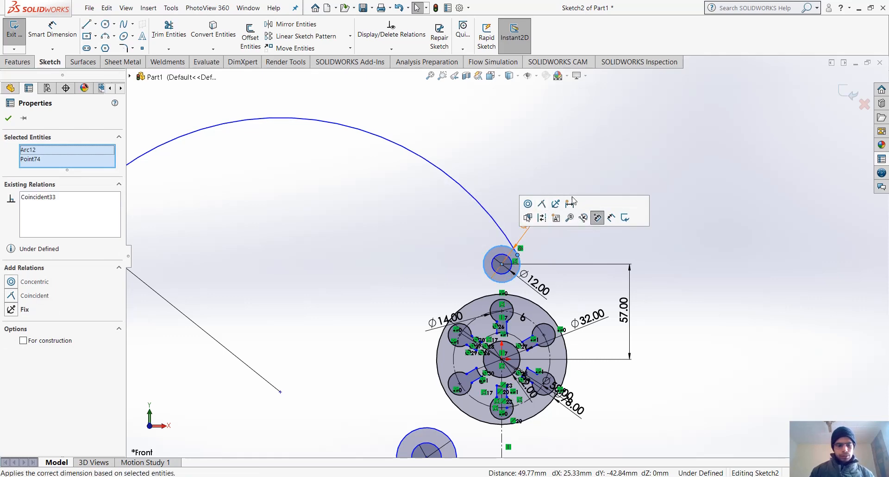
- Try to make the 36 mm circle's center coincident with the R164 arc, and undo the relation
scroll(512, 260, up, 5)
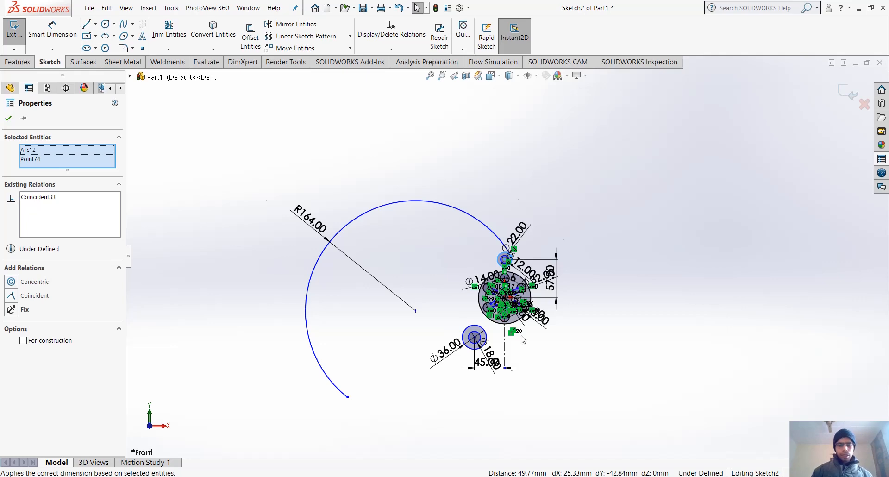
scroll(498, 307, down, 5)
scroll(495, 270, up, 3)
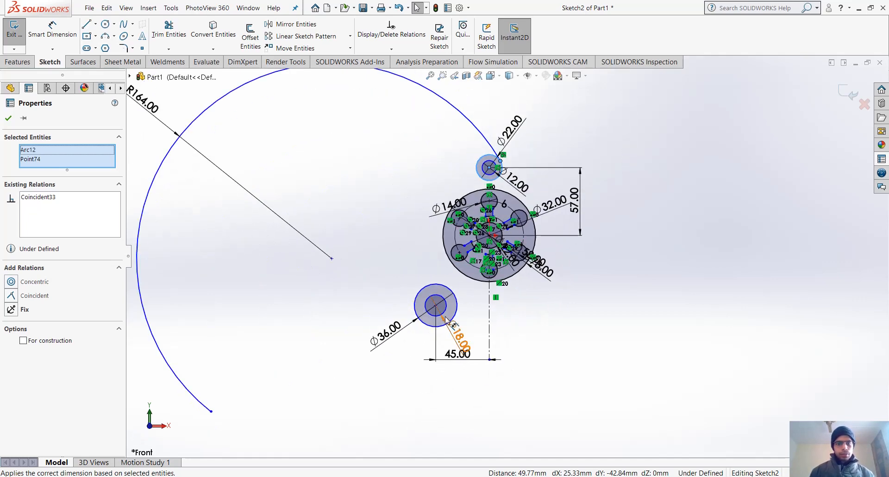
click(436, 306)
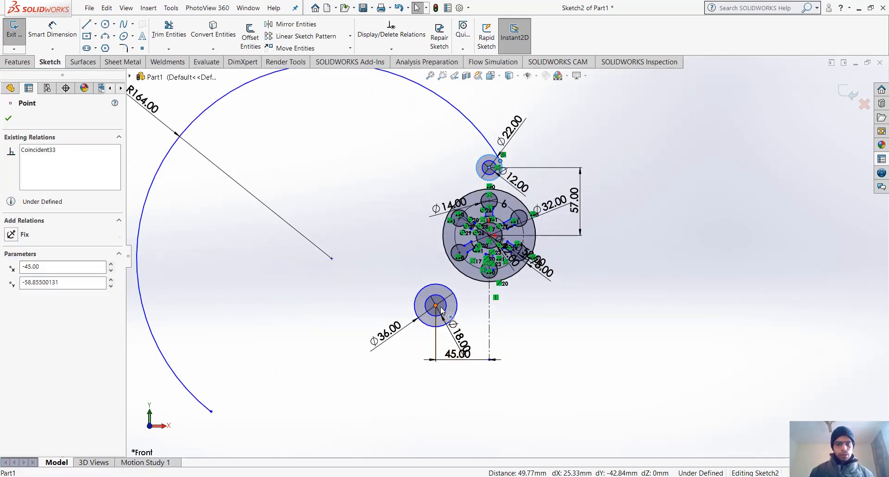
click(139, 280)
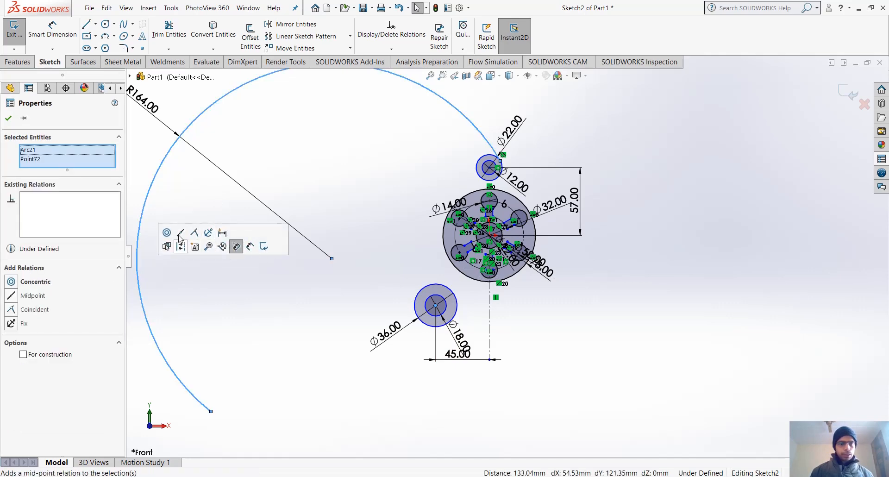
click(195, 233)
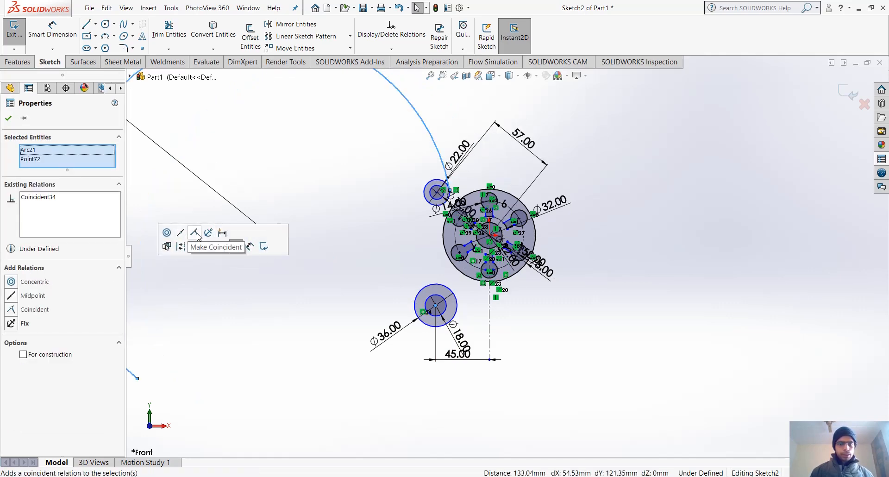
key(ctrl+z)
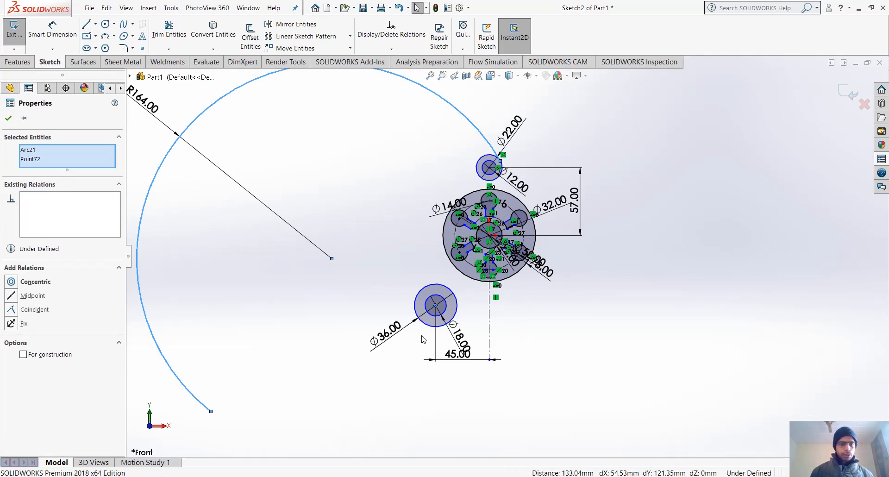
- Move the R164 arc's center point to about X -96, Y -32 mm to test how the sketch moves
click(328, 356)
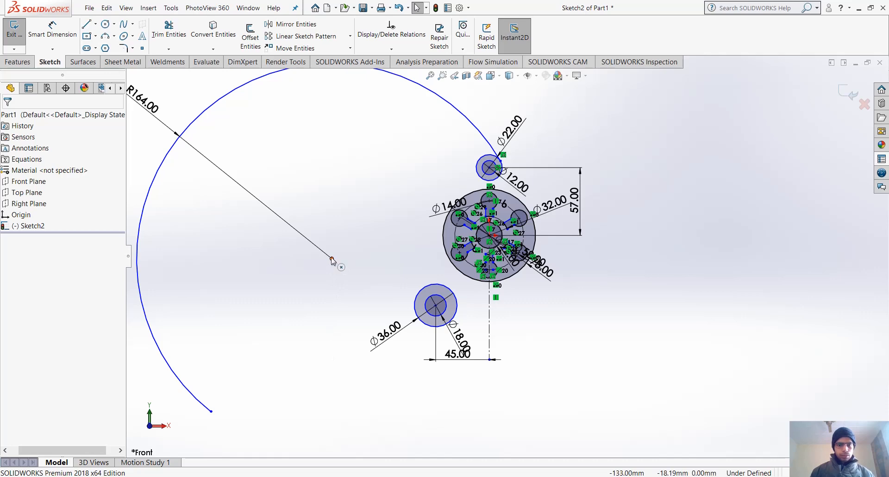
drag(332, 260, 375, 273)
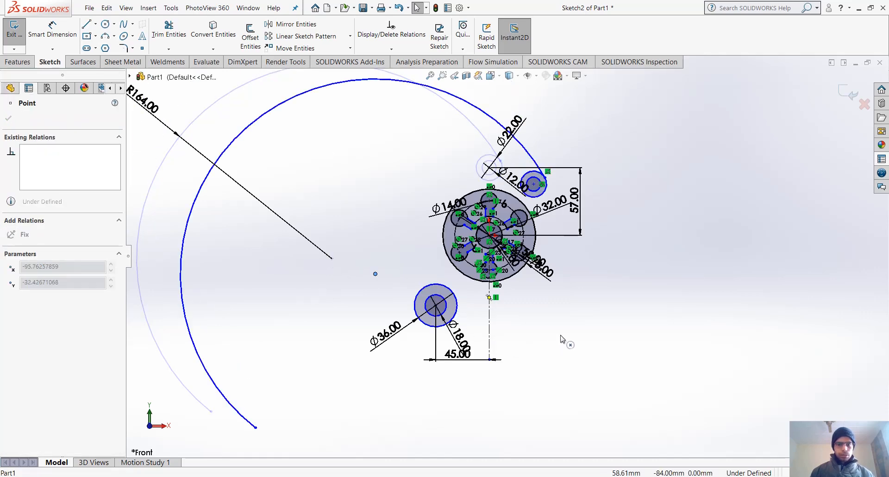
click(640, 345)
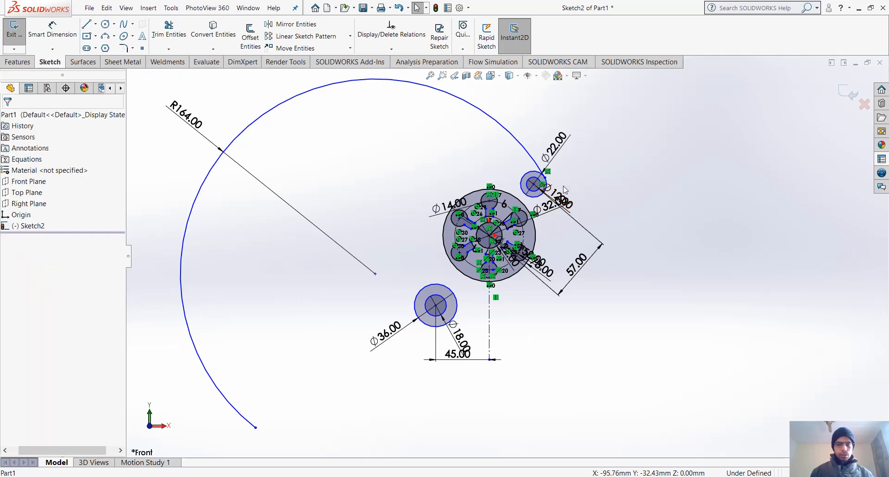
- Add a vertical relation between the 22 mm circle's center and the slotted disc's center at the origin
scroll(543, 169, down, 3)
click(522, 200)
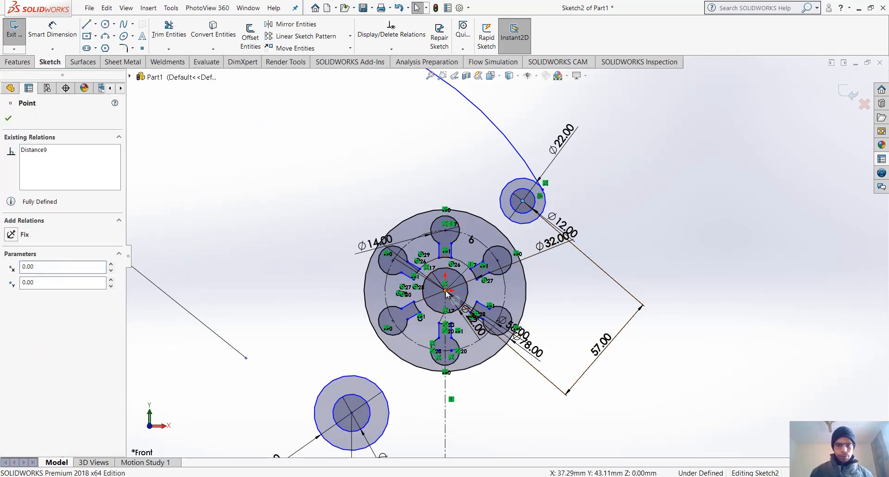
ctrl+click(445, 291)
click(487, 249)
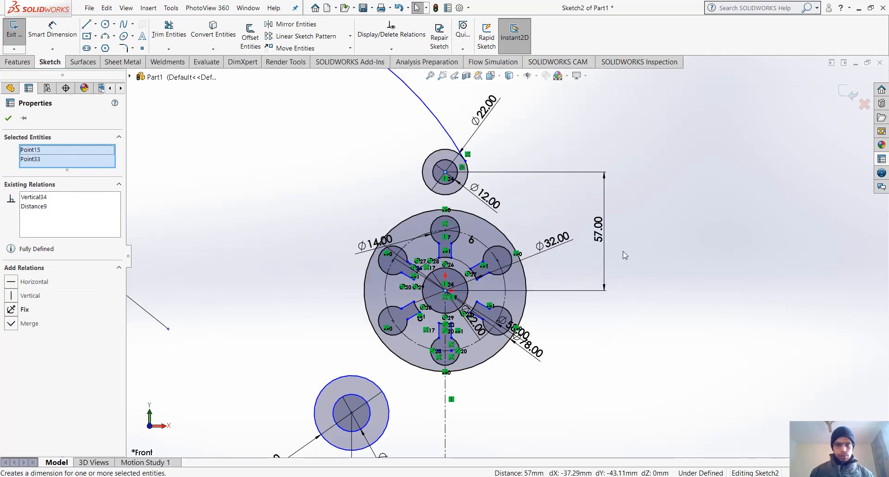
scroll(599, 263, up, 5)
- Move the R164 arc's center point to about X -153, Y 66 mm, bringing its free end near the 36 mm circle
click(392, 284)
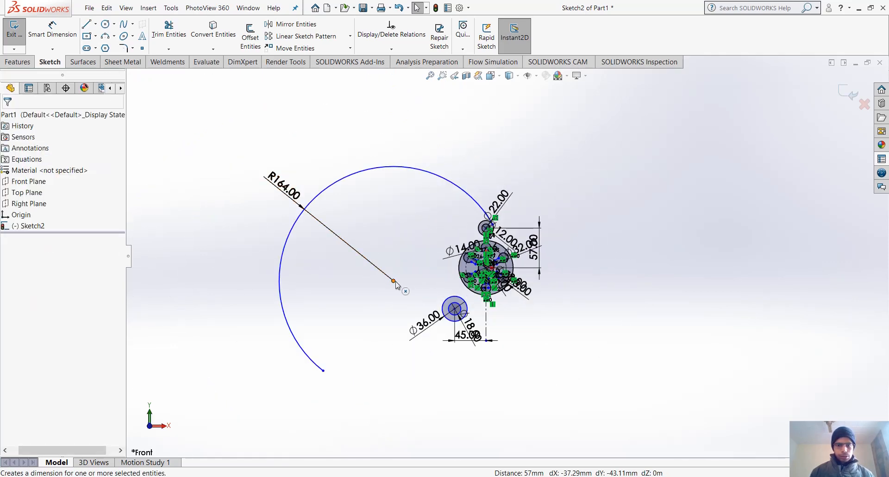
drag(392, 283, 338, 241)
scroll(502, 270, up, 3)
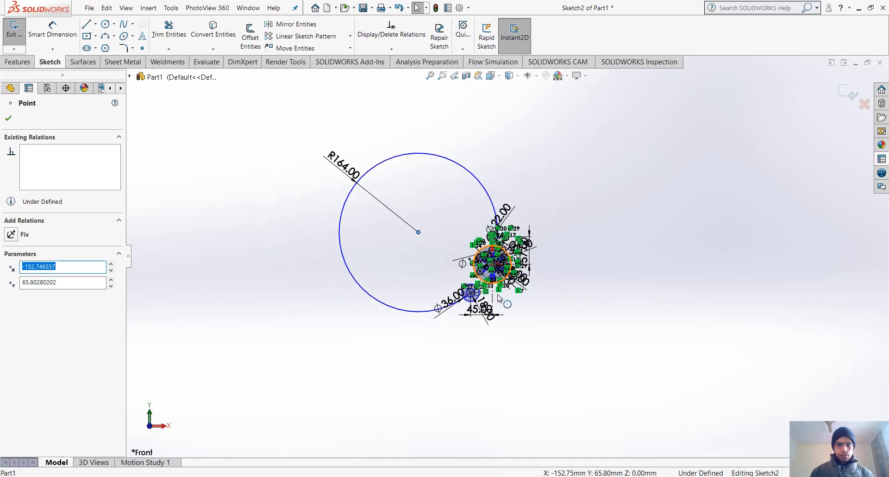
scroll(493, 297, down, 2)
scroll(462, 260, down, 5)
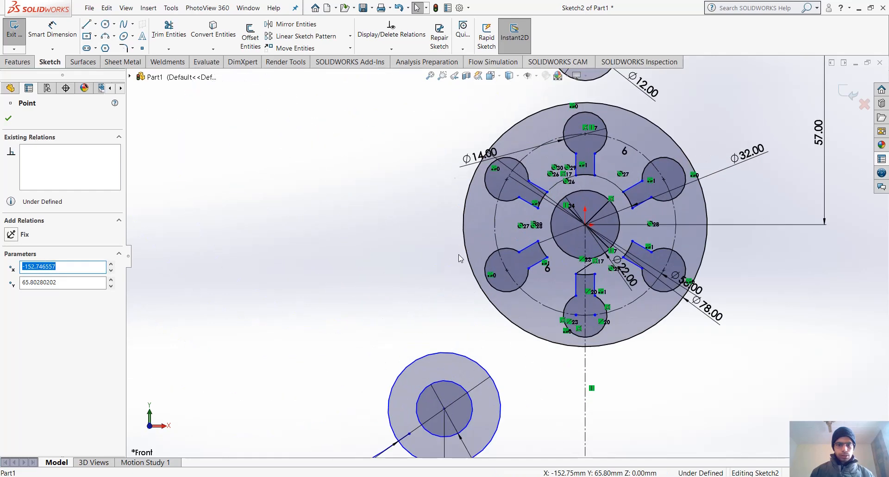
scroll(447, 355, up, 3)
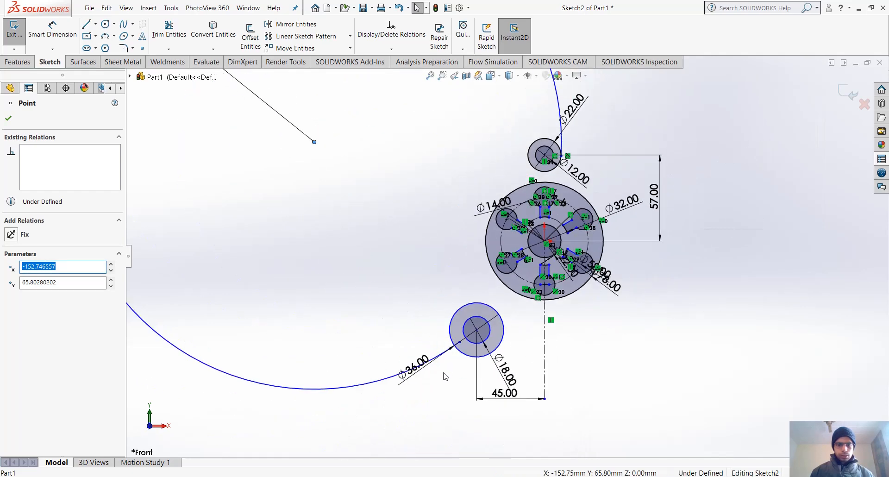
- Swing the R164 arc around the left side of the circles by moving its free endpoint to about X 224, Y 37 mm
click(460, 345)
drag(470, 348, 803, 88)
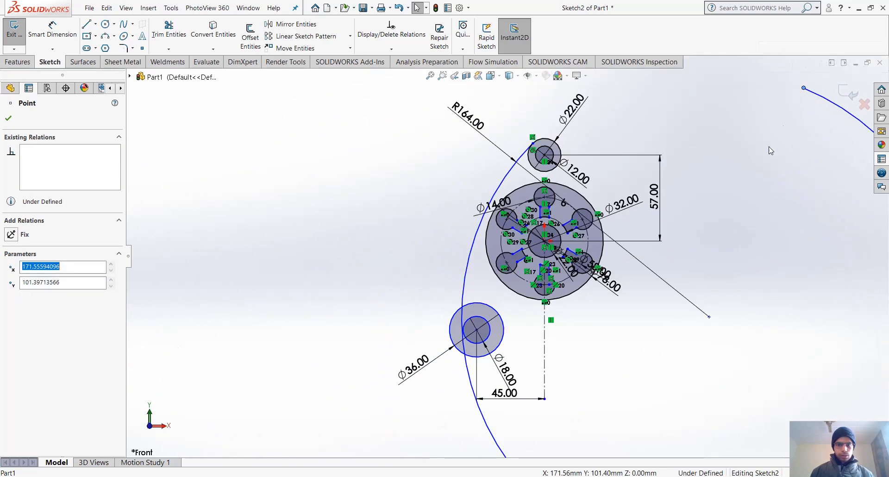
scroll(621, 295, up, 2)
scroll(619, 291, down, 3)
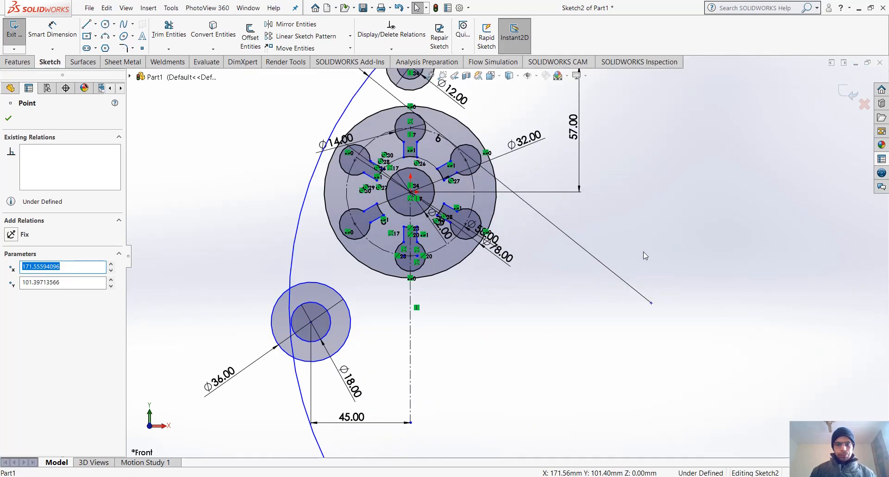
scroll(671, 229, up, 4)
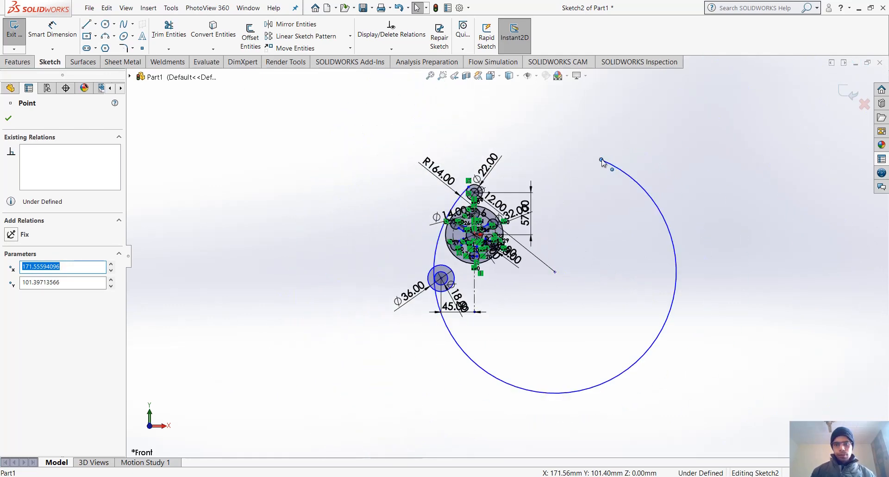
drag(601, 159, 639, 208)
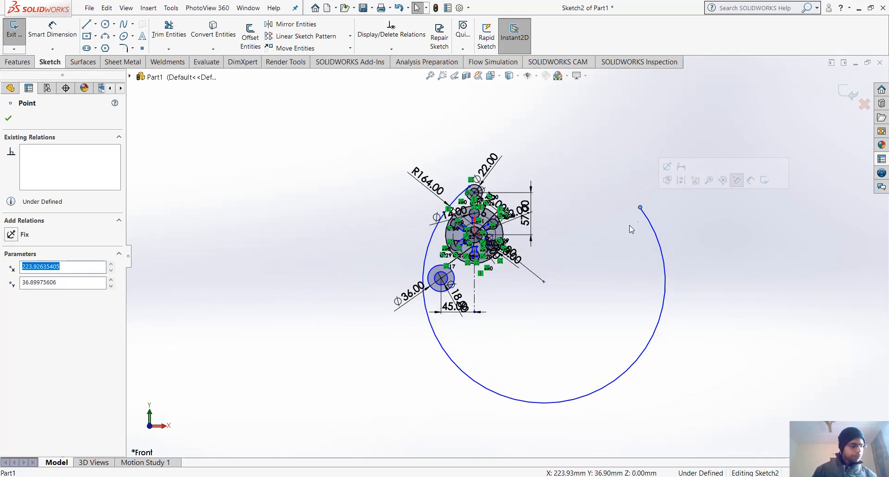
key(Escape)
- Try a coincident relation between the 36 mm circle's center and the swung R164 arc, and undo it
scroll(470, 225, down, 5)
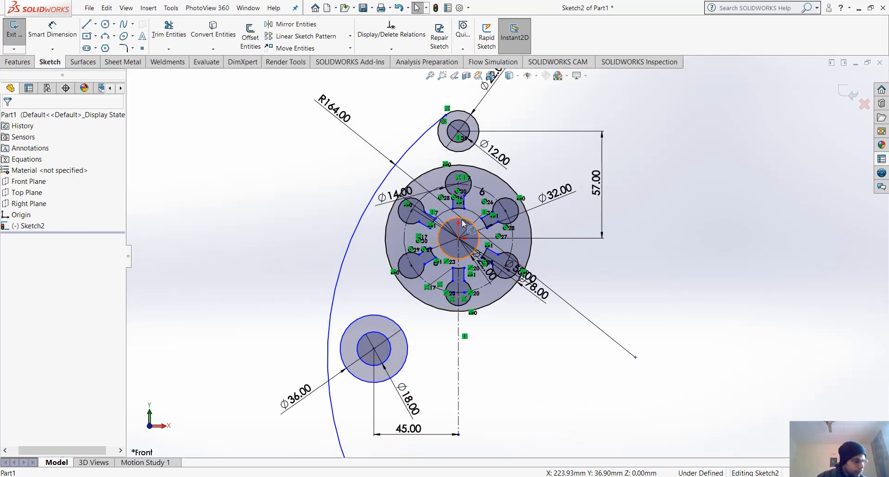
click(374, 349)
ctrl+click(329, 347)
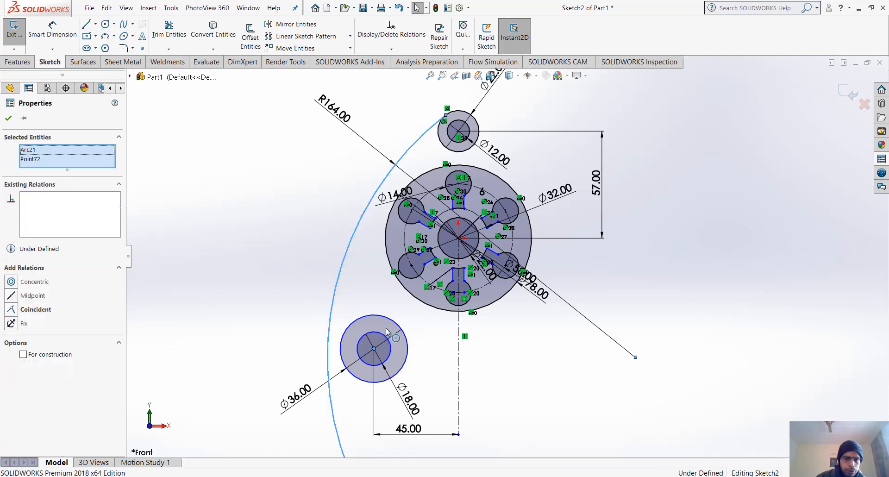
click(383, 297)
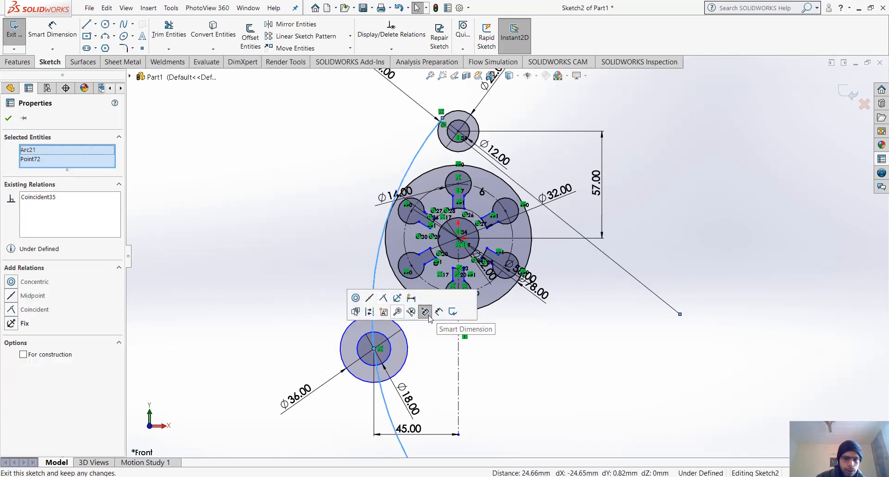
click(573, 324)
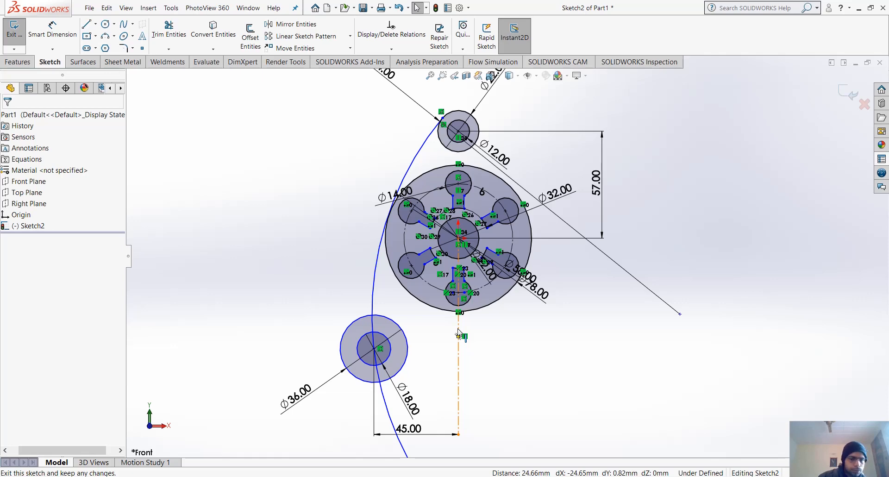
ctrl+click(452, 316)
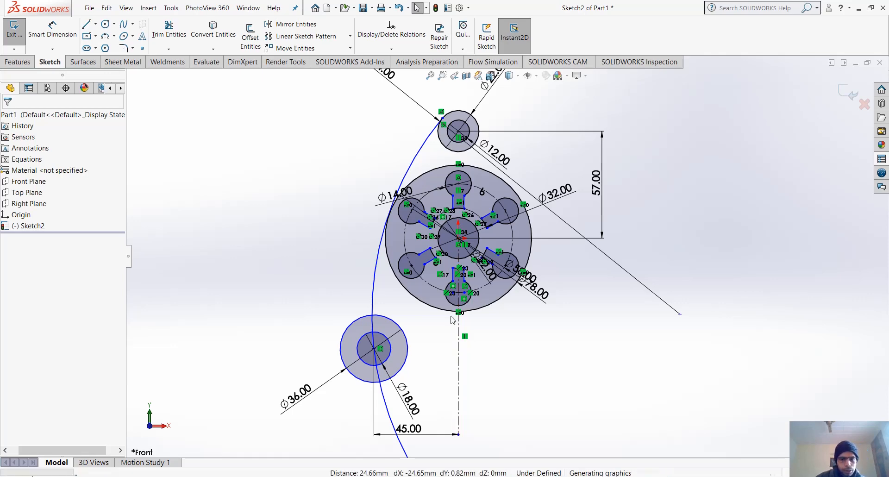
click(576, 352)
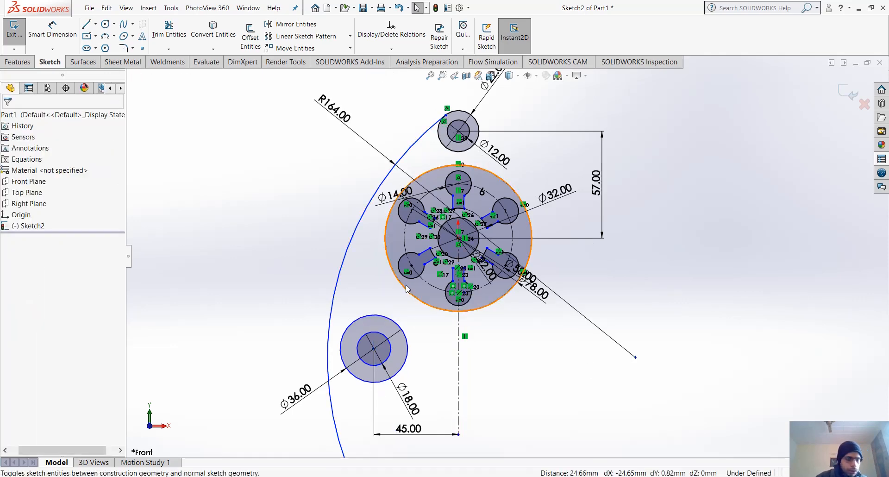
- Set the radius of the large R164 arc to 82 mm
scroll(358, 178, up, 1)
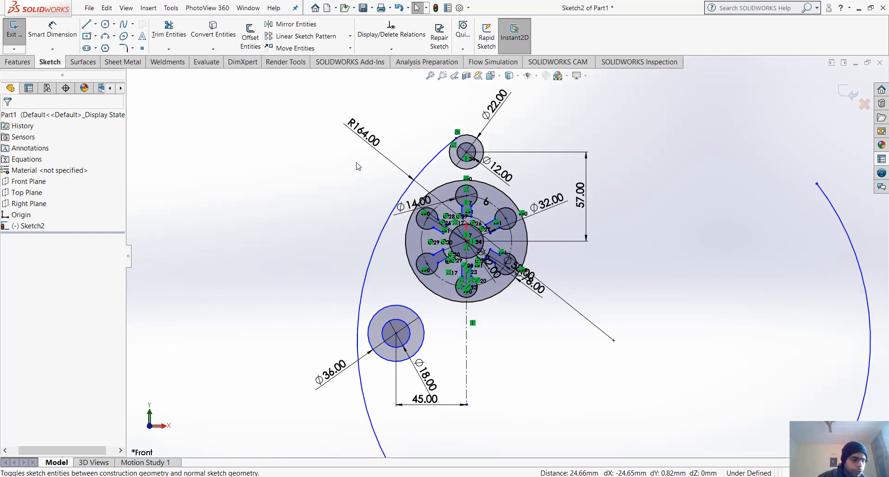
double_click(366, 136)
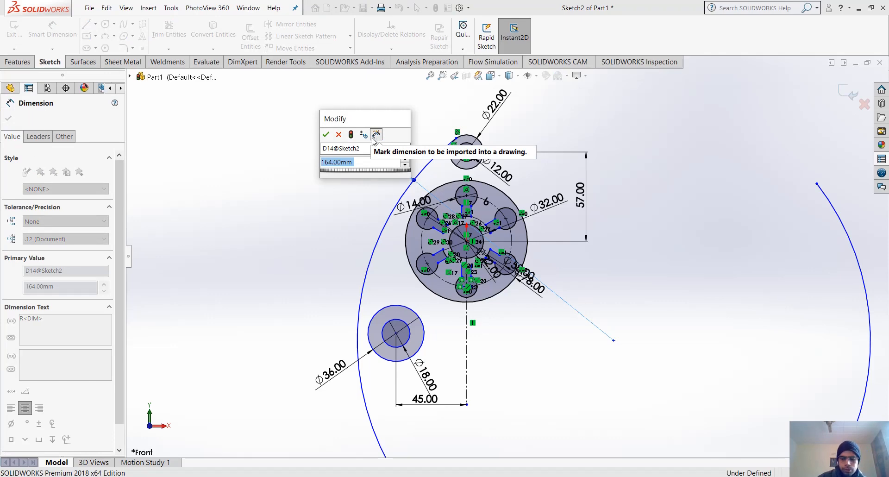
text(82)
key(Return)
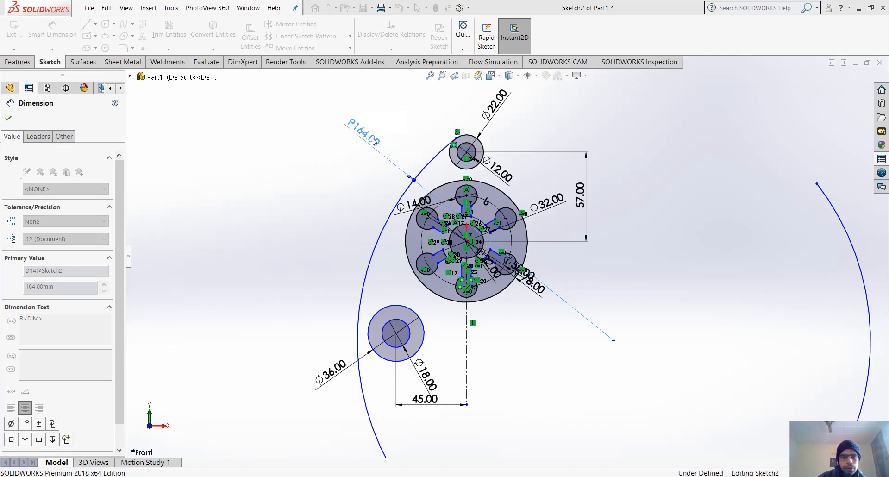
- Try a coincident relation between the large R82 arc and the center of the 36 mm circle
click(445, 311)
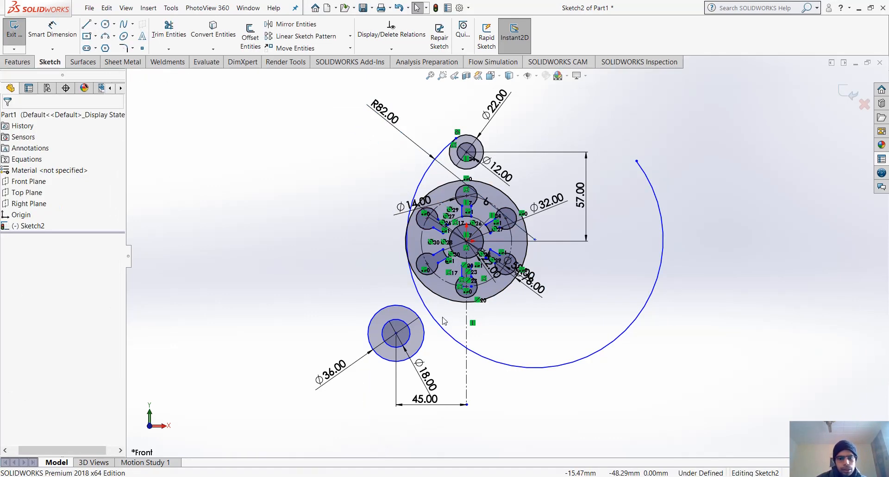
click(433, 327)
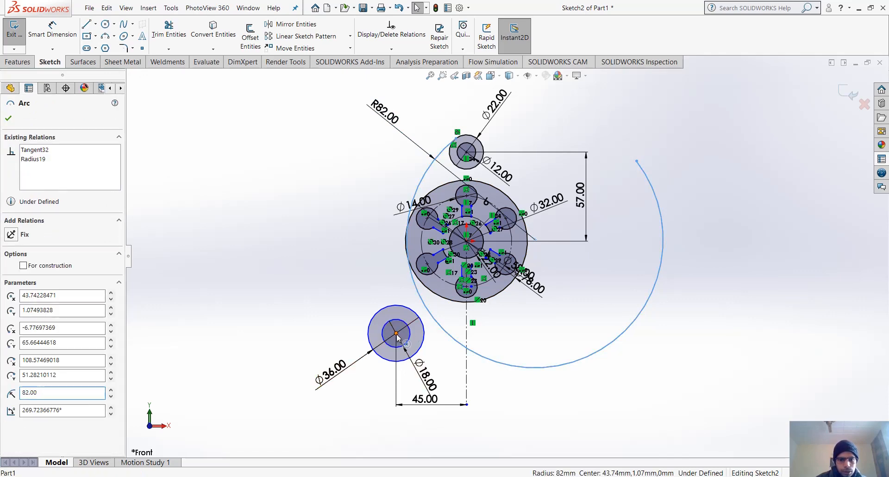
ctrl+click(396, 332)
click(451, 292)
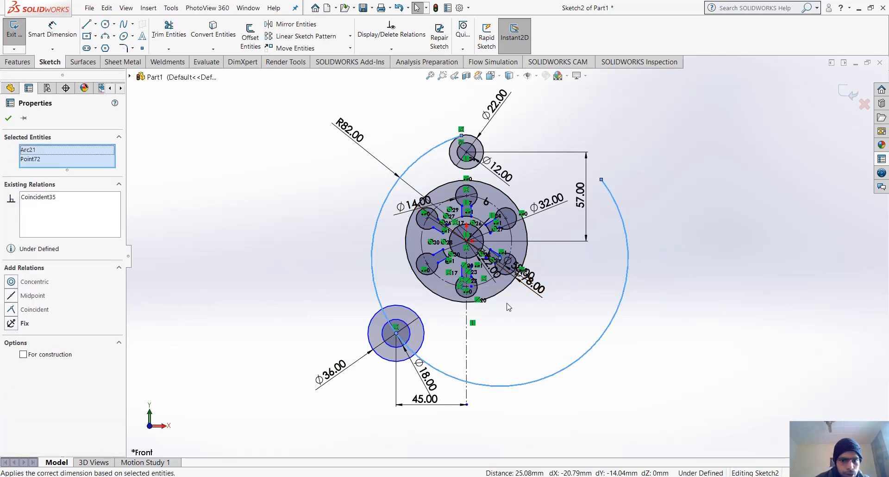
click(509, 309)
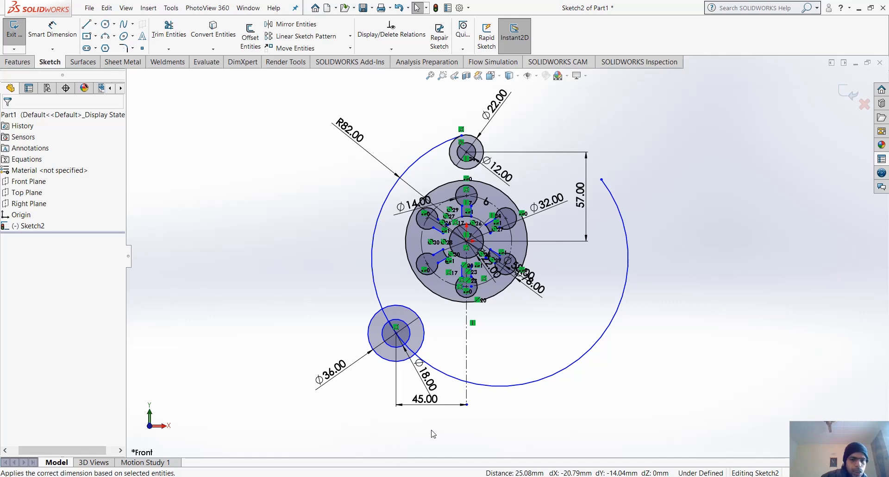
- Undo the coincident relation between the R82 arc and the 36 mm circle's center
scroll(410, 403, down, 2)
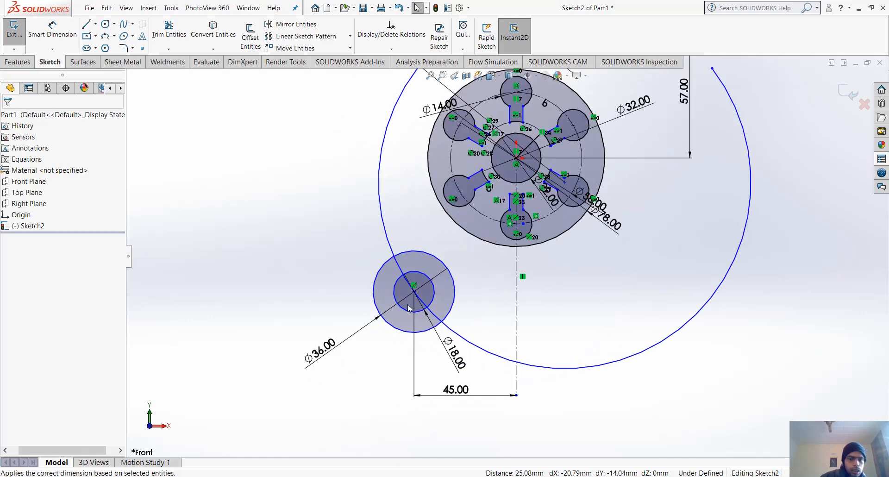
scroll(407, 315, up, 3)
scroll(466, 237, down, 4)
scroll(465, 239, up, 3)
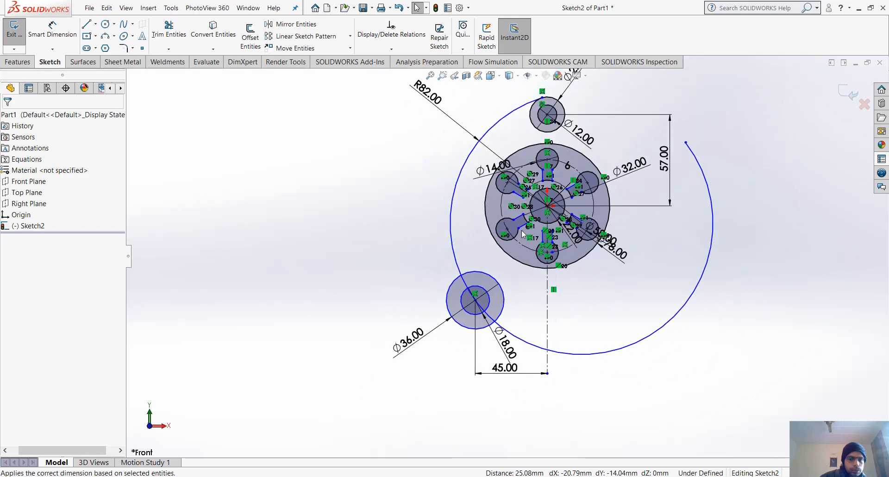
scroll(544, 250, down, 1)
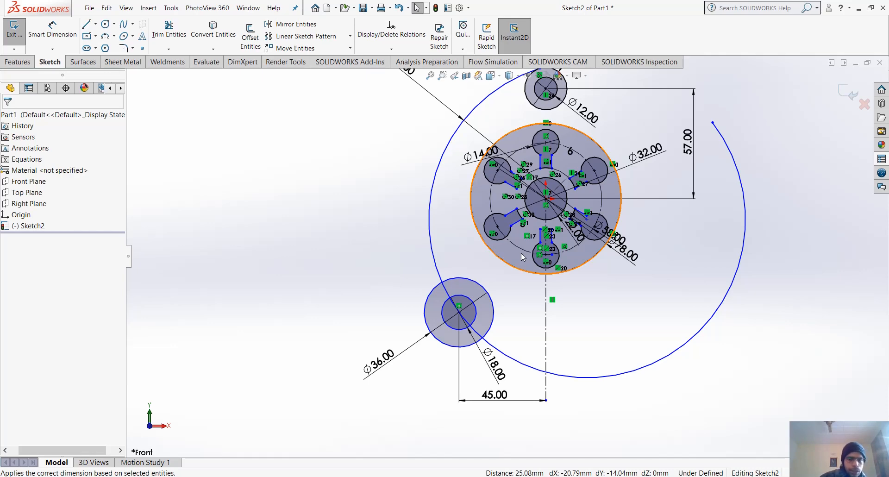
key(ctrl+z)
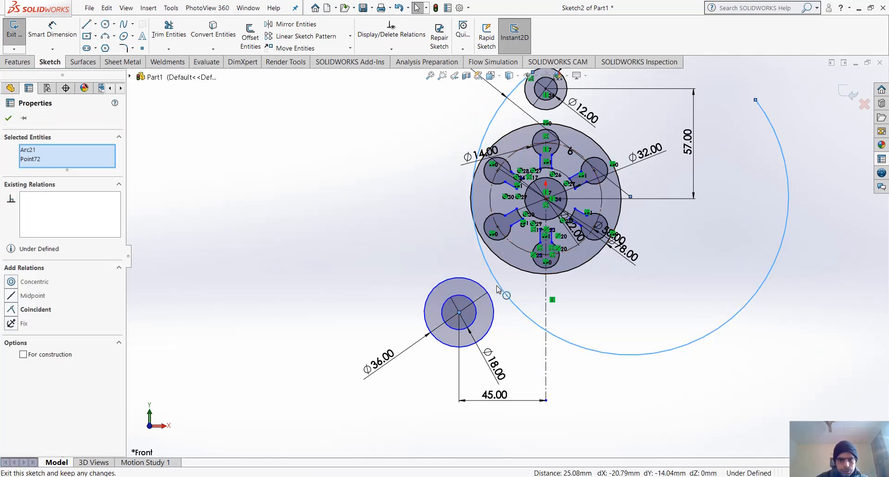
key(Escape)
- Place a sketch point at the top of the 36 mm circle, vertically aligned with the circle's center
scroll(491, 280, down, 1)
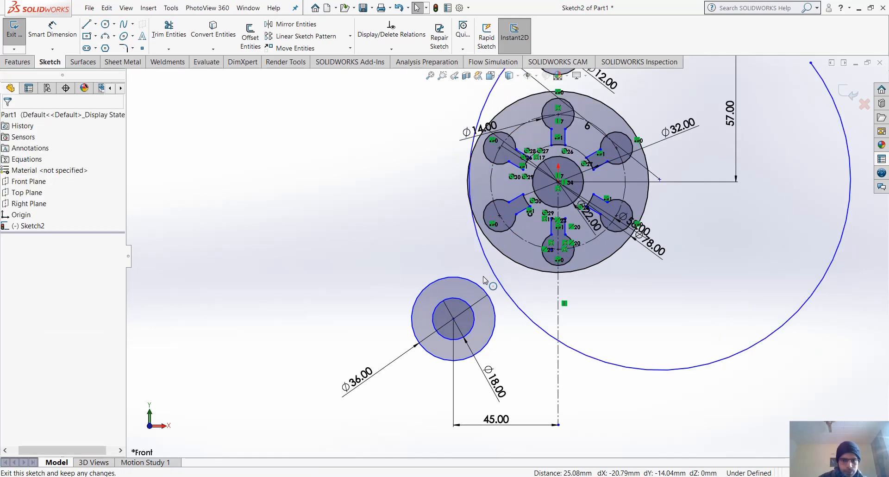
click(143, 48)
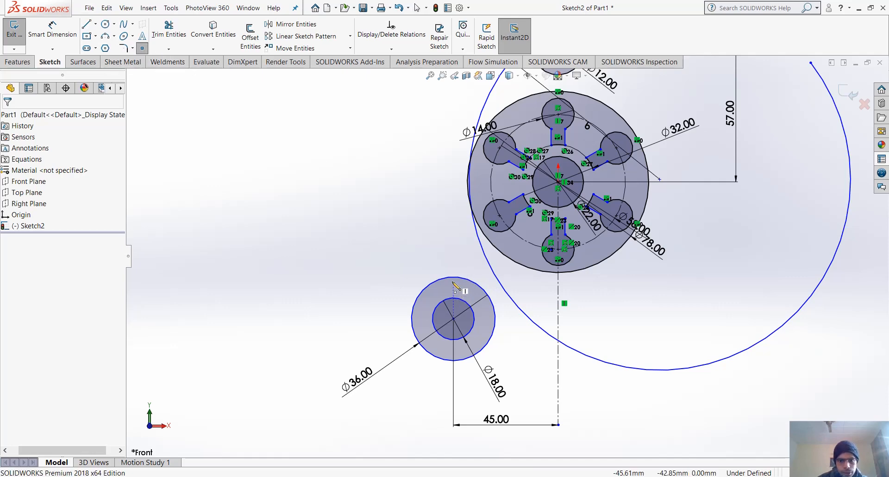
click(454, 277)
key(Escape)
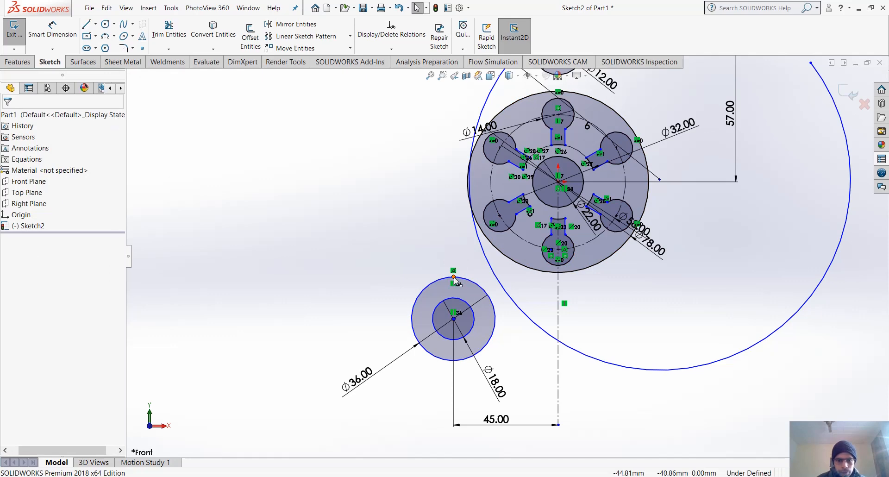
click(454, 277)
ctrl+click(453, 319)
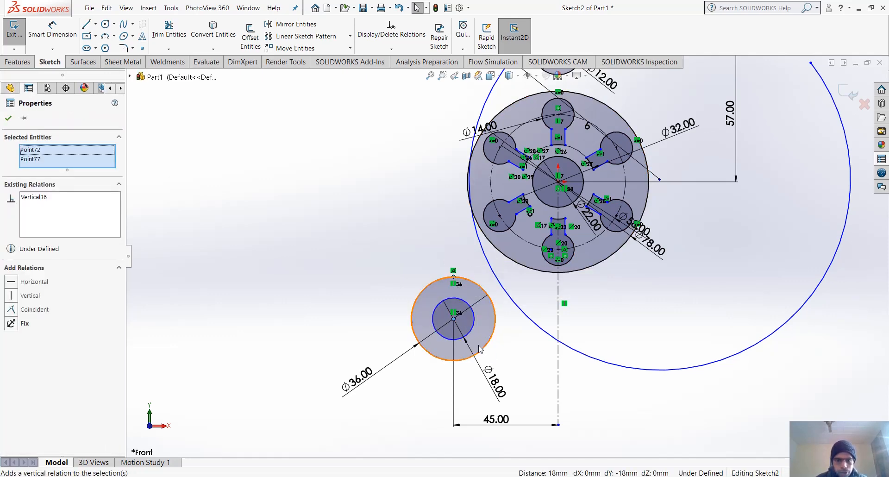
key(Escape)
- Add a coincident relation between the R82 arc and the point at the top of the 36 mm circle
click(506, 296)
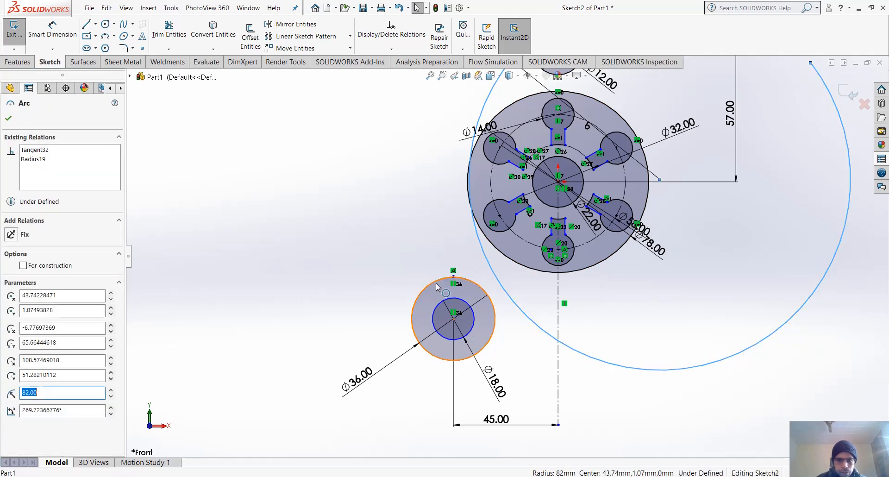
ctrl+click(453, 277)
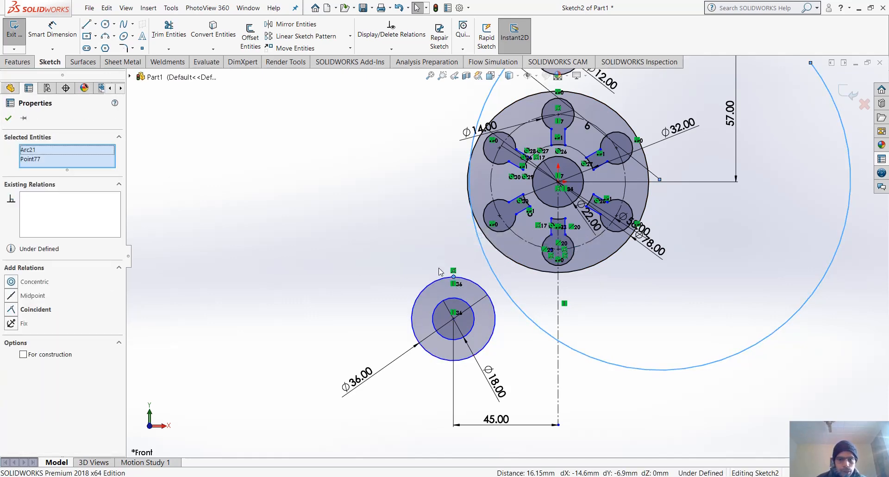
click(26, 309)
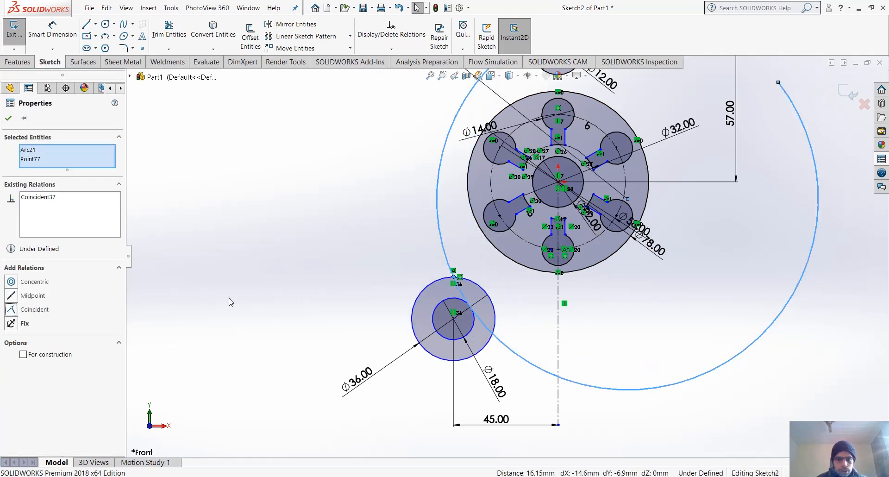
click(498, 309)
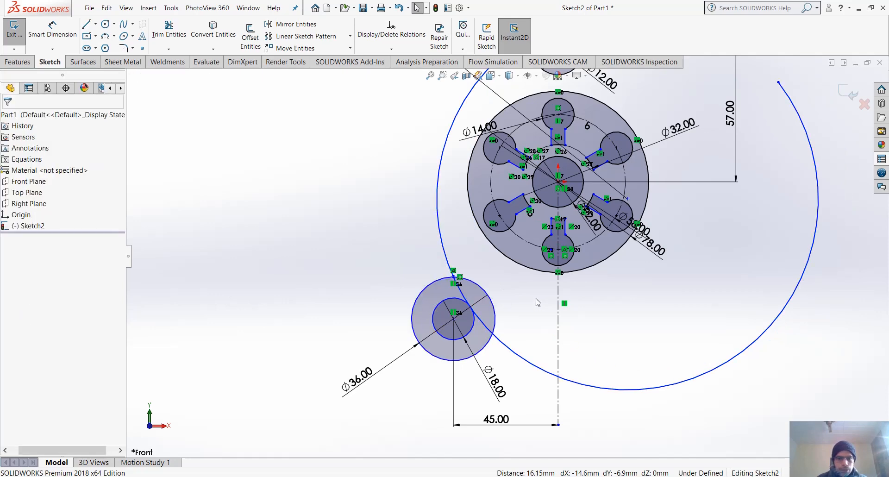
- Trim away the portion of the R82 arc that extends beyond the point at the top of the 36 mm circle
click(169, 28)
mouse_move(570, 361)
mouse_down()
mouse_move(639, 387)
mouse_move(452, 347)
mouse_up()
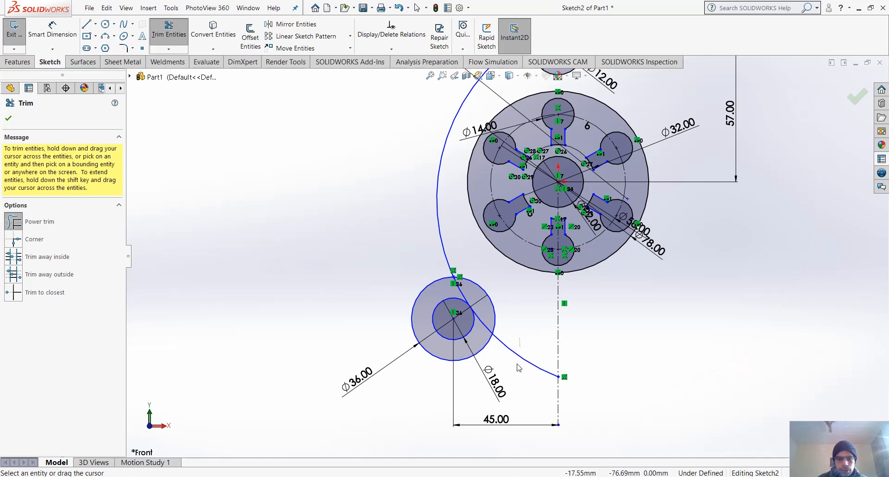
drag(518, 367, 486, 331)
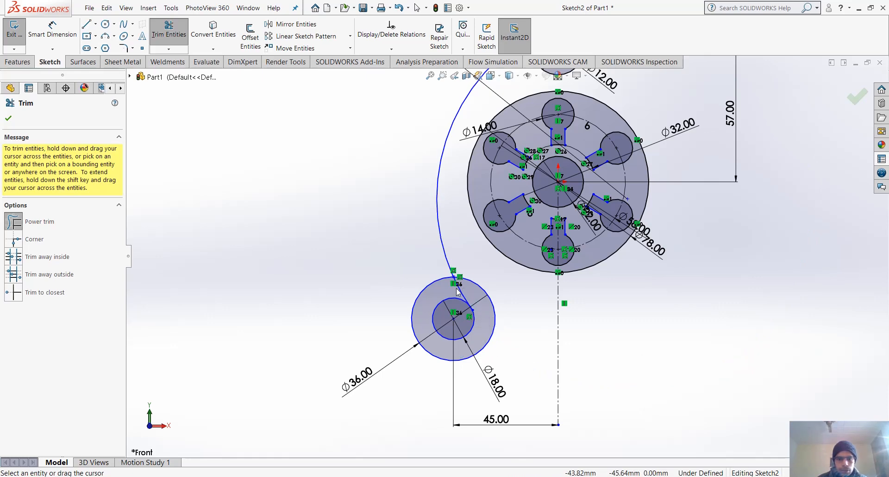
drag(457, 291, 466, 276)
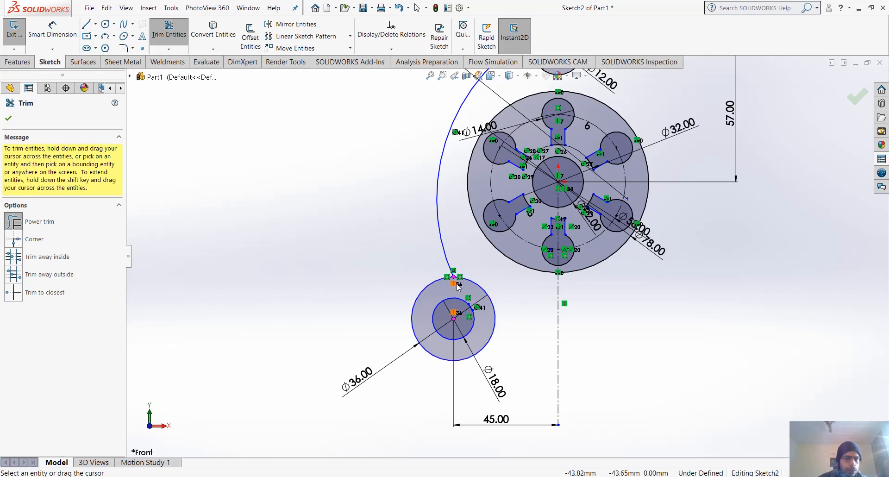
scroll(550, 217, up, 3)
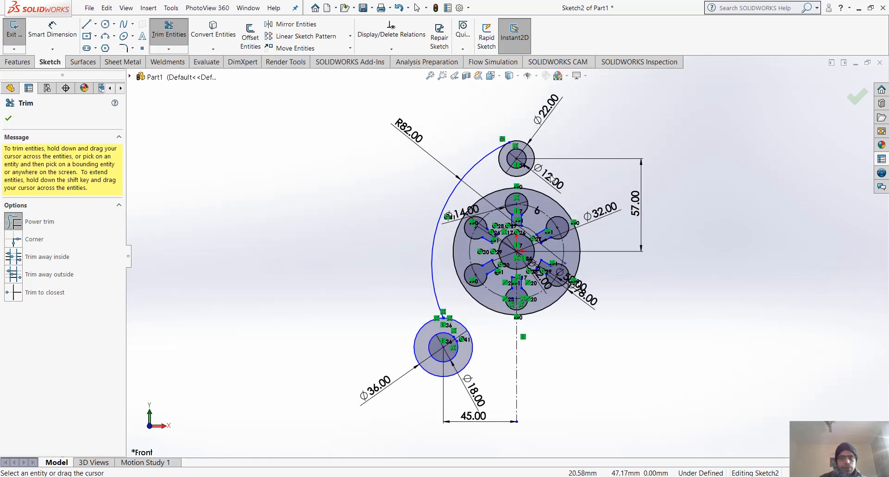
scroll(458, 315, down, 4)
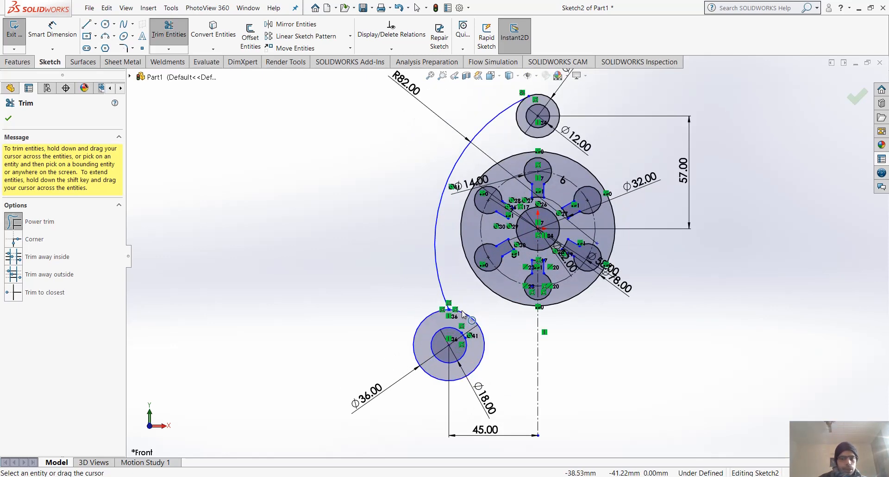
scroll(461, 310, down, 2)
scroll(509, 245, up, 3)
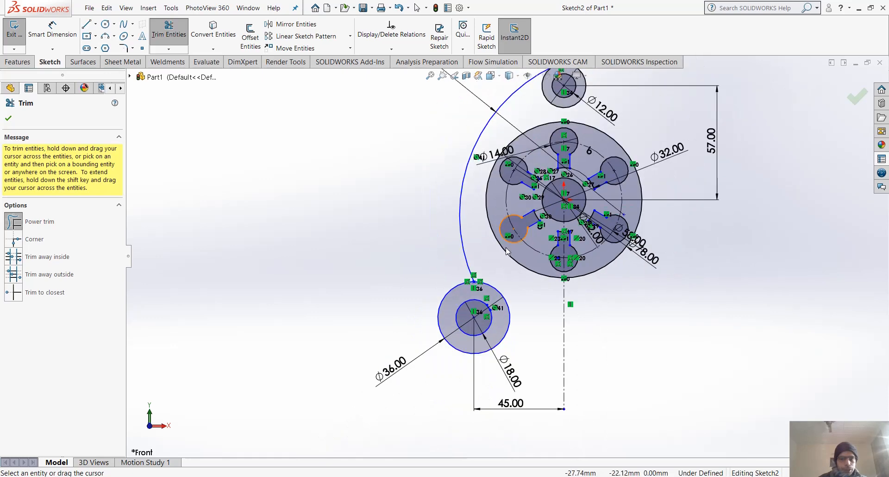
scroll(509, 245, down, 1)
scroll(509, 245, up, 1)
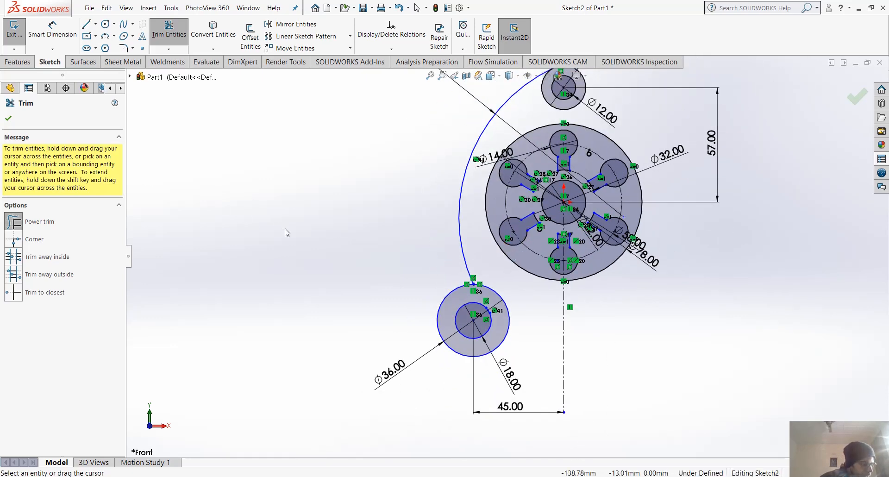
key(Escape)
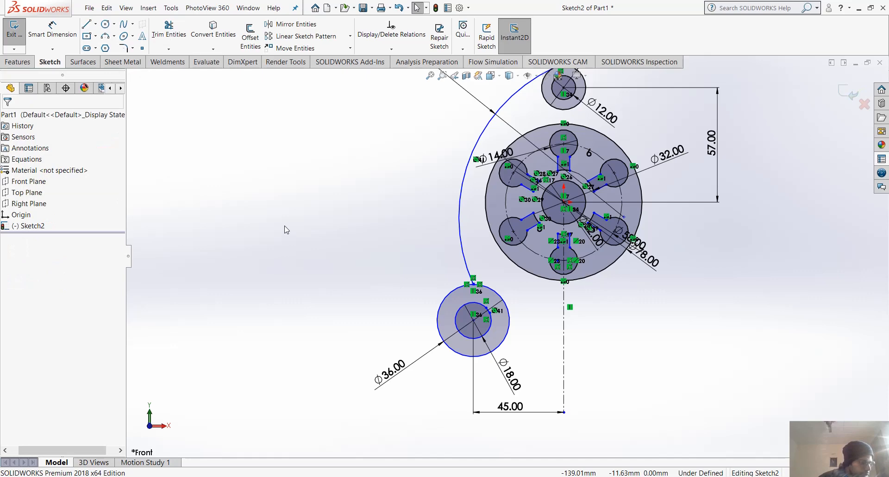
- Draw a 40 mm diameter circle outside the R82 arc, centered at about X -95, Y -29 mm
scroll(484, 294, down, 2)
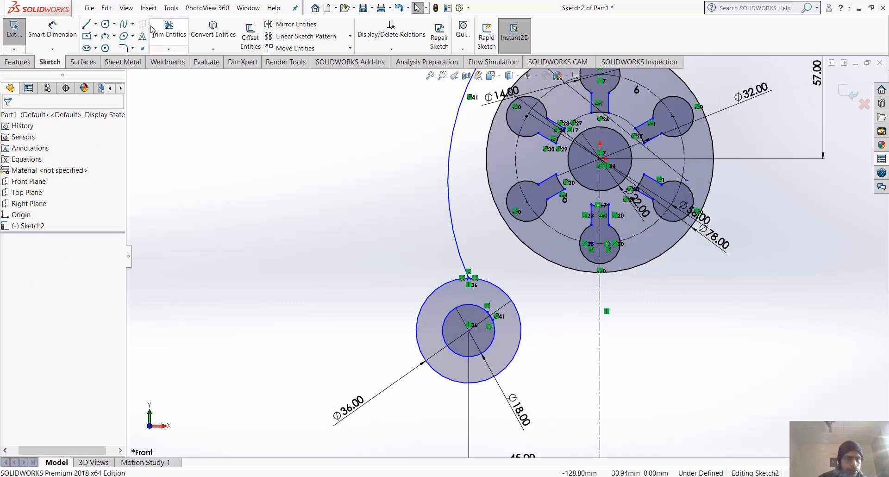
click(106, 25)
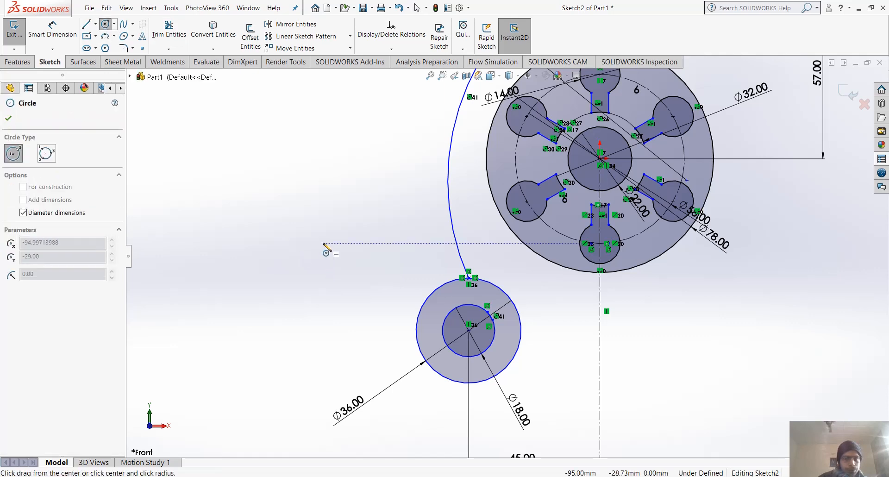
click(323, 243)
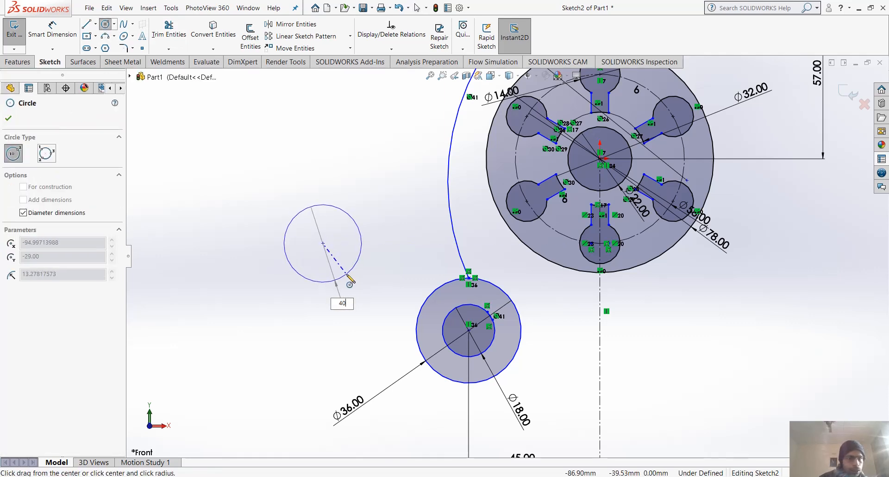
text(40)
key(Return)
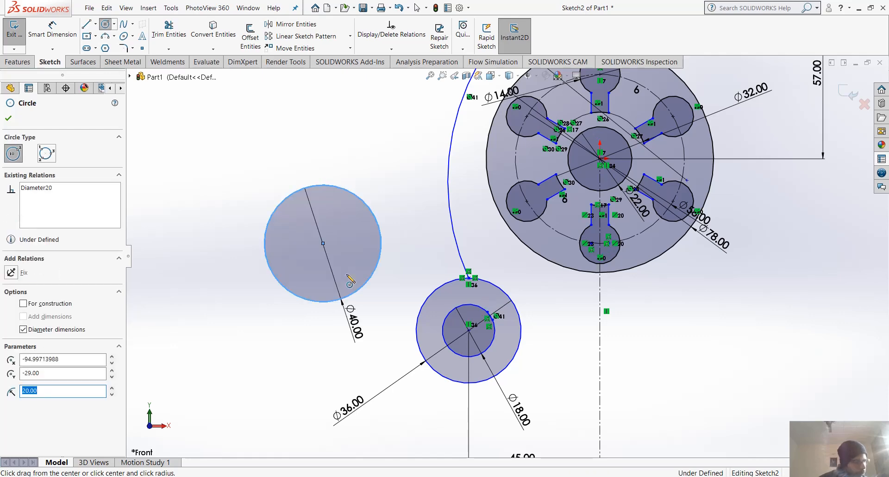
key(Escape)
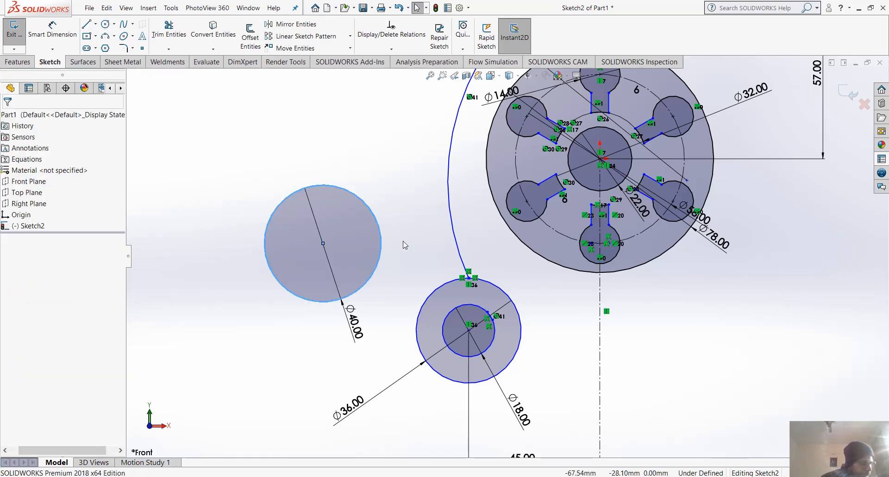
- Add a tangent relation between the 40 mm circle and the R82 arc
scroll(488, 317, up, 2)
scroll(475, 152, up, 5)
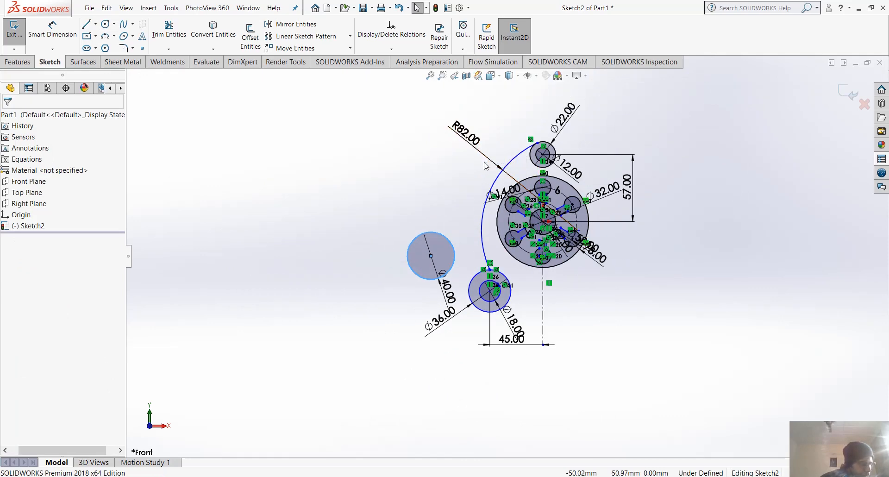
scroll(486, 287, down, 4)
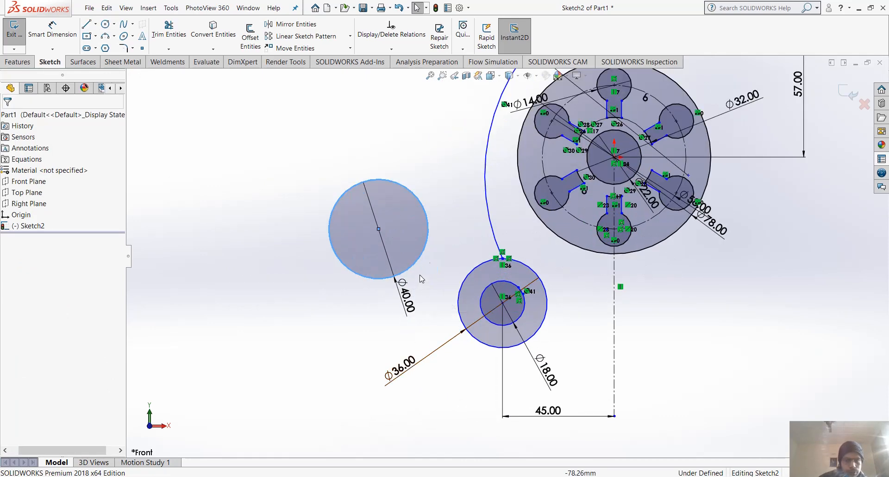
click(427, 216)
ctrl+click(487, 207)
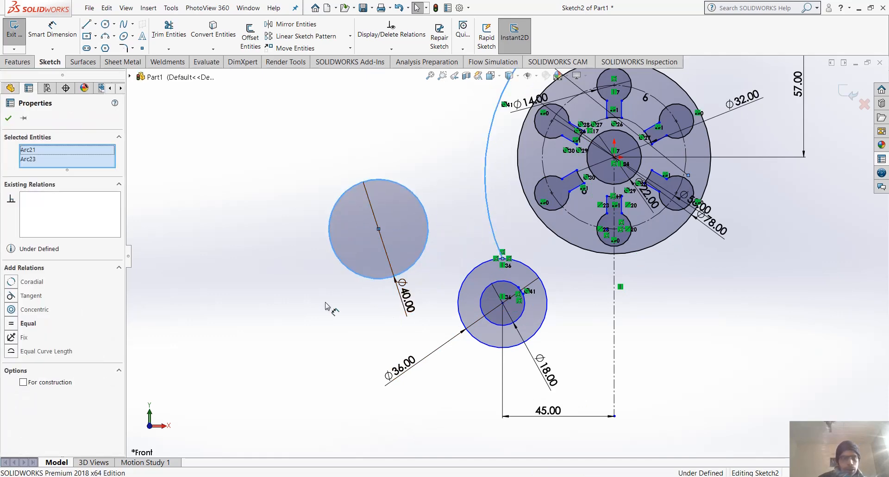
click(11, 295)
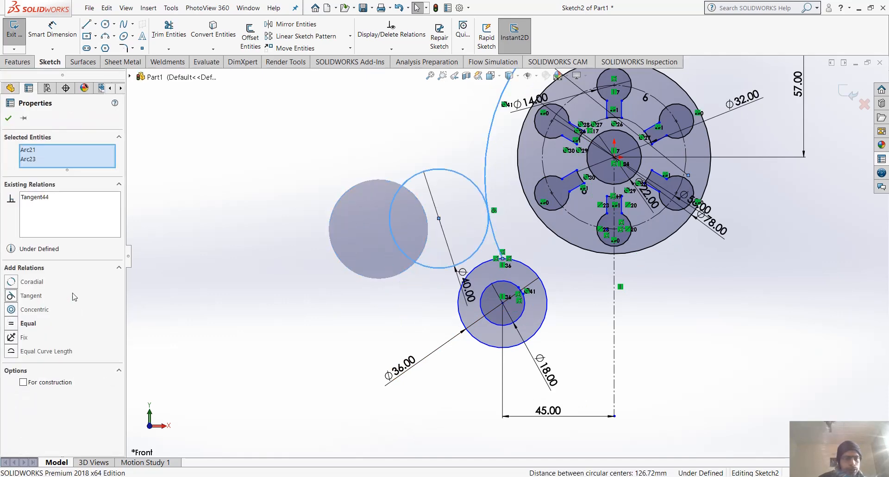
ctrl+click(440, 269)
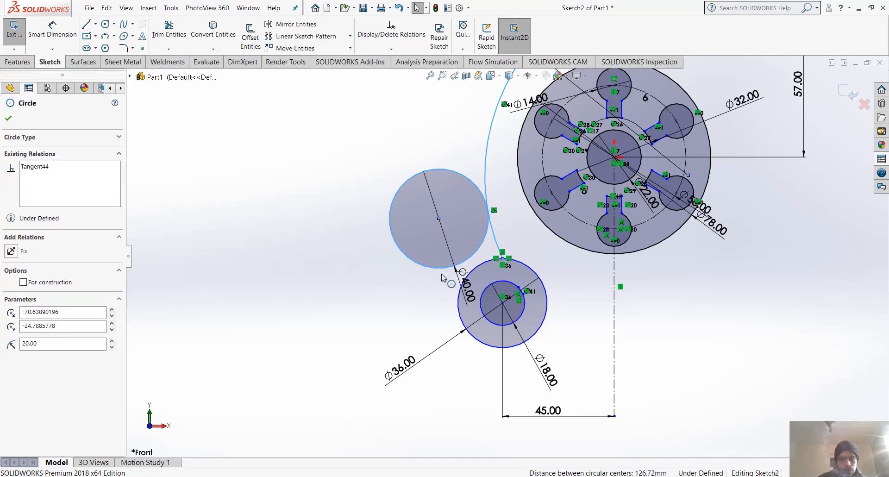
ctrl+click(440, 270)
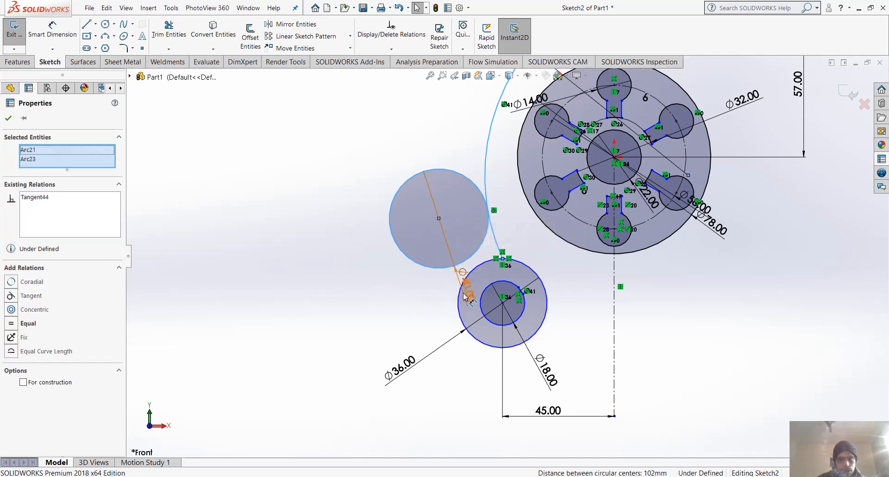
- Add a tangent relation between the 40 mm circle and the 36 mm circle
click(416, 299)
click(440, 270)
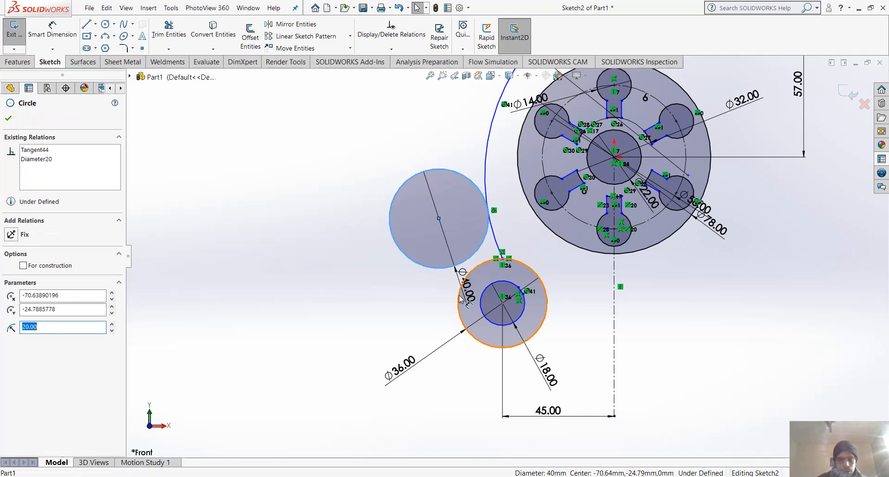
ctrl+click(465, 293)
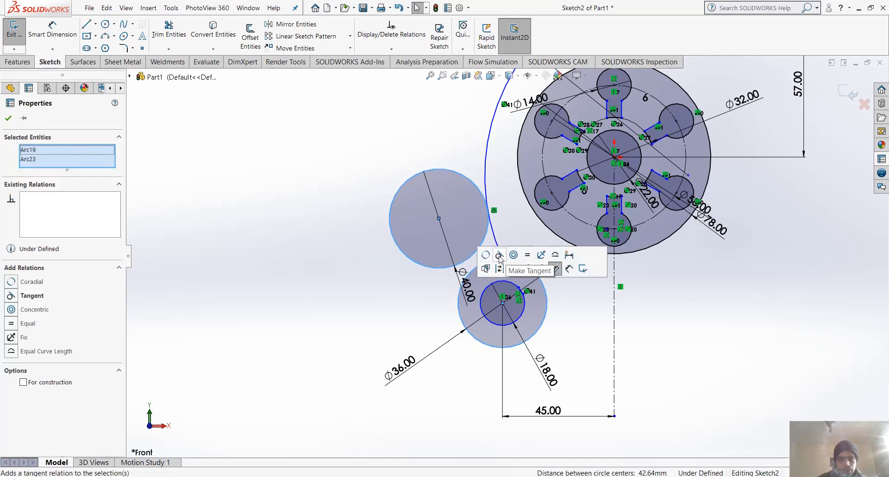
click(504, 257)
click(590, 288)
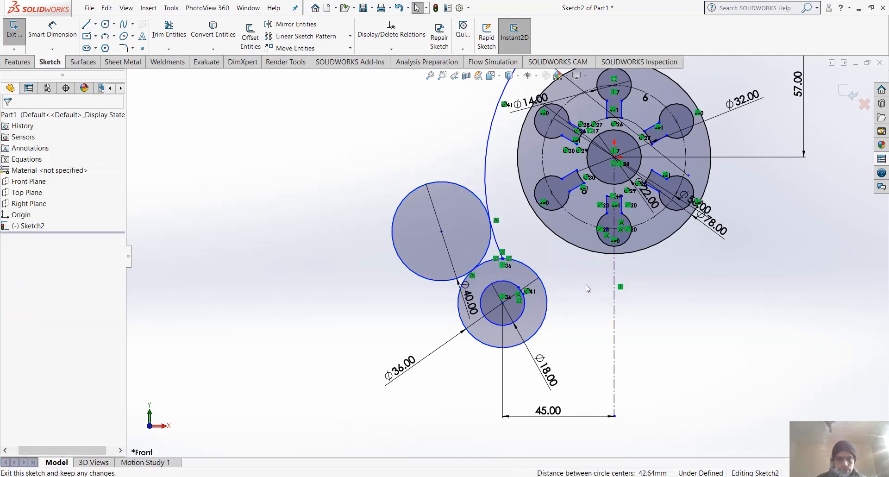
- Trim the 40 mm circle down to the arc between its two tangent points, and trim the R82 arc's end beyond the upper one
scroll(473, 189, up, 2)
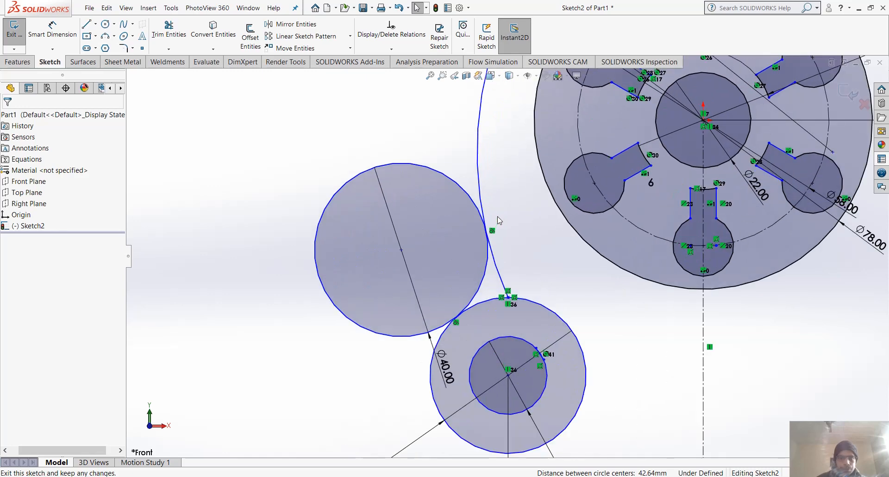
scroll(493, 217, down, 3)
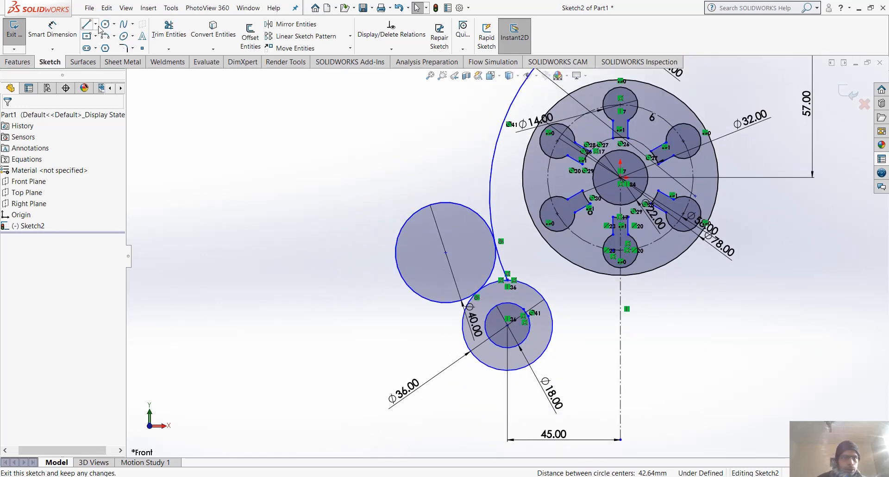
click(169, 28)
drag(372, 207, 425, 228)
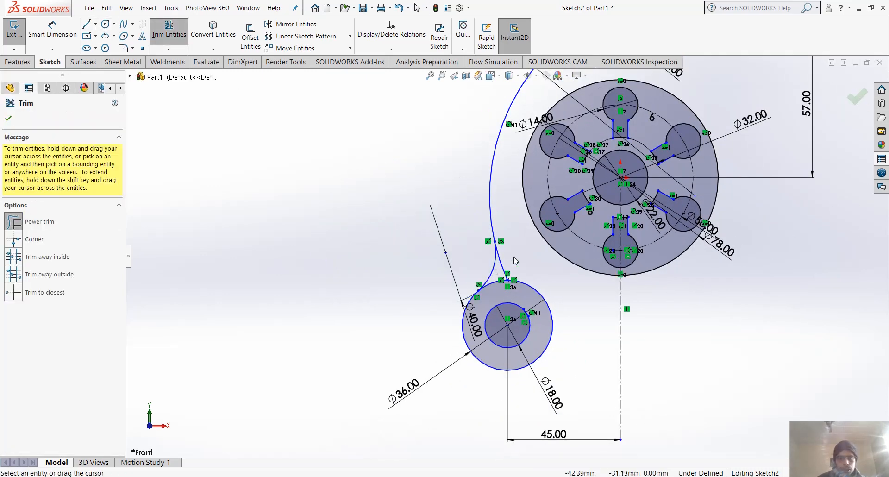
scroll(509, 259, up, 2)
drag(510, 261, 495, 272)
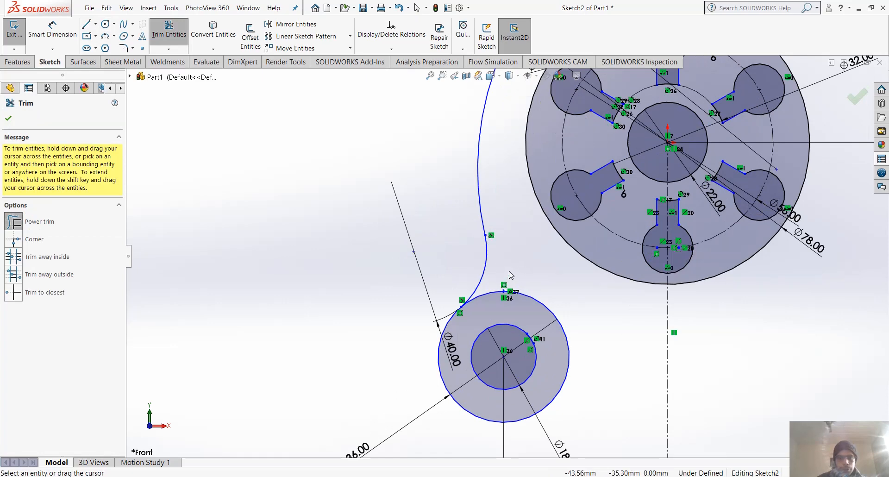
scroll(510, 275, down, 5)
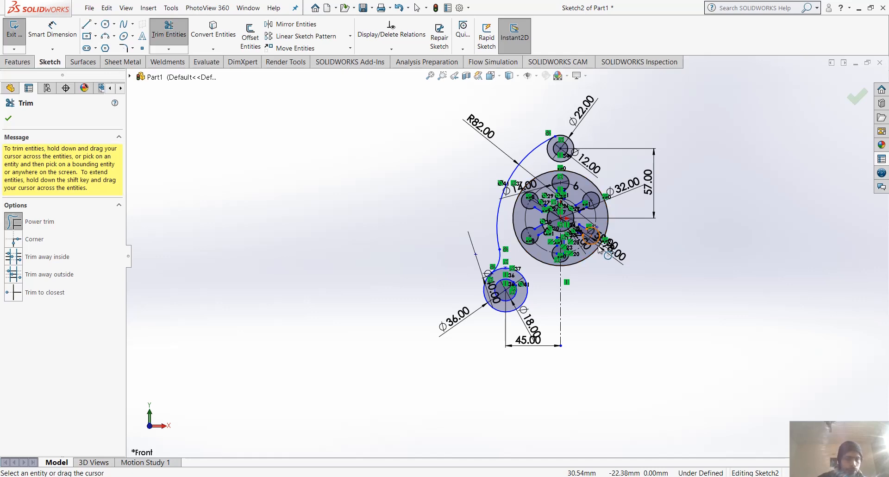
click(856, 97)
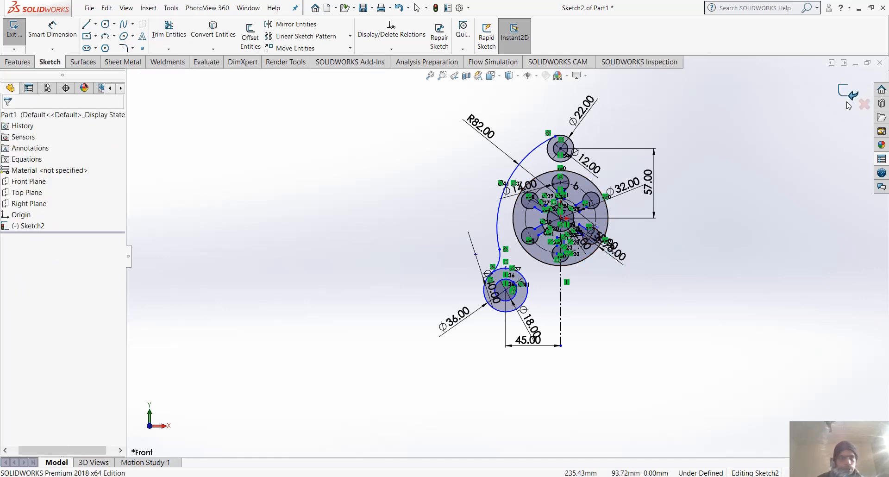
- Mirror the R82 arc, the trimmed 40 mm arc and the concentric 36 mm and 18 mm circles about the vertical centerline, keeping the originals
scroll(589, 189, up, 3)
scroll(510, 168, down, 3)
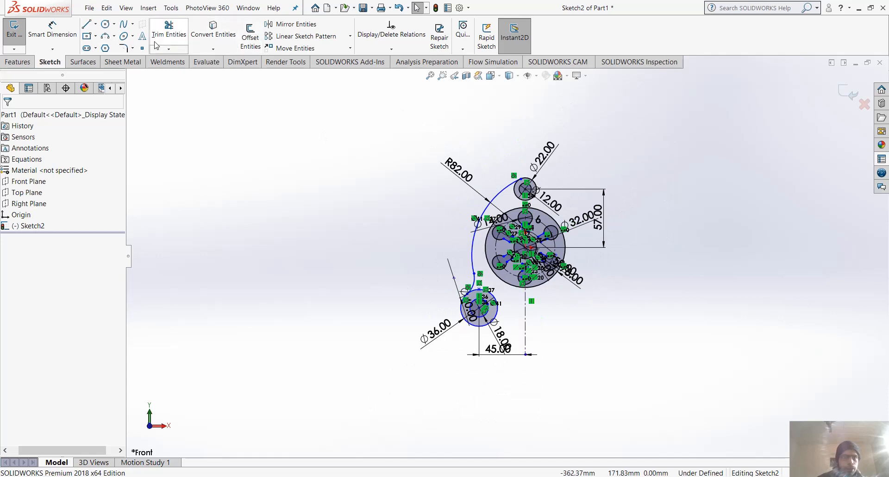
click(301, 24)
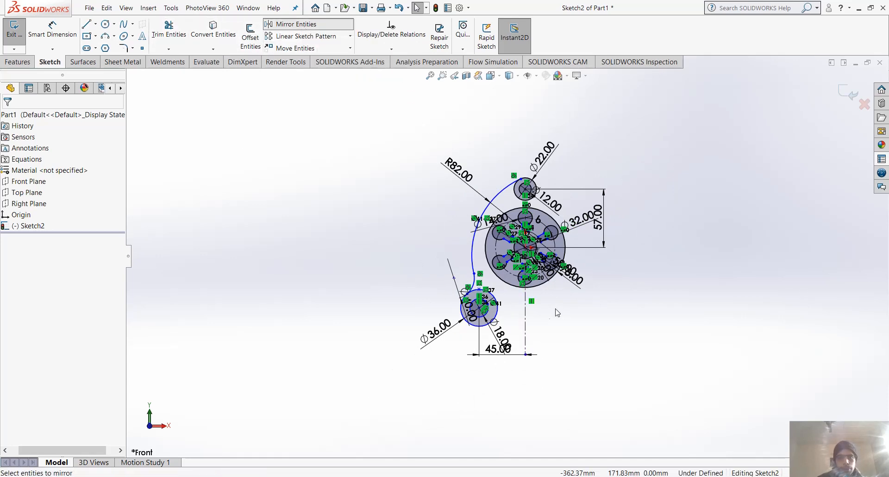
click(526, 315)
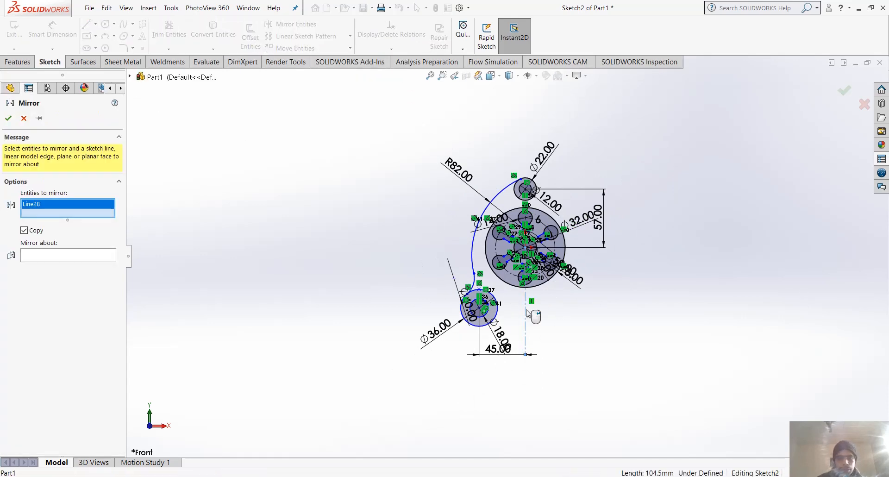
right_click(44, 211)
click(67, 224)
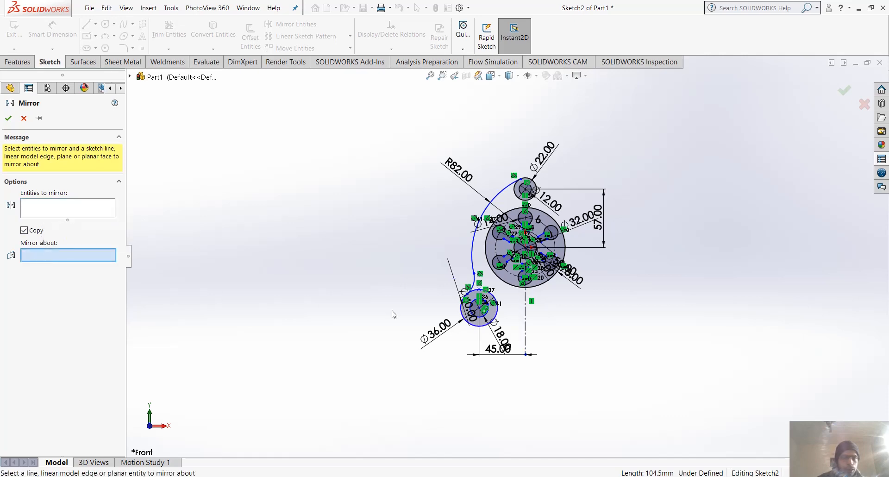
click(526, 327)
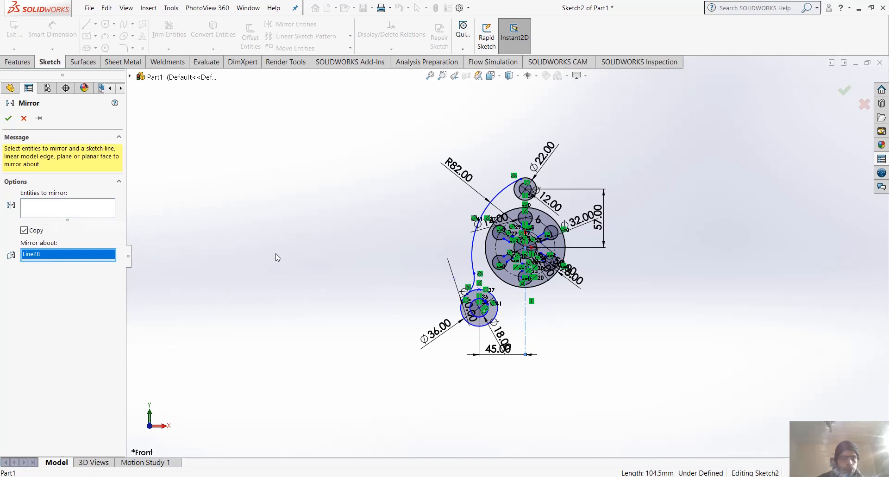
click(70, 213)
click(478, 274)
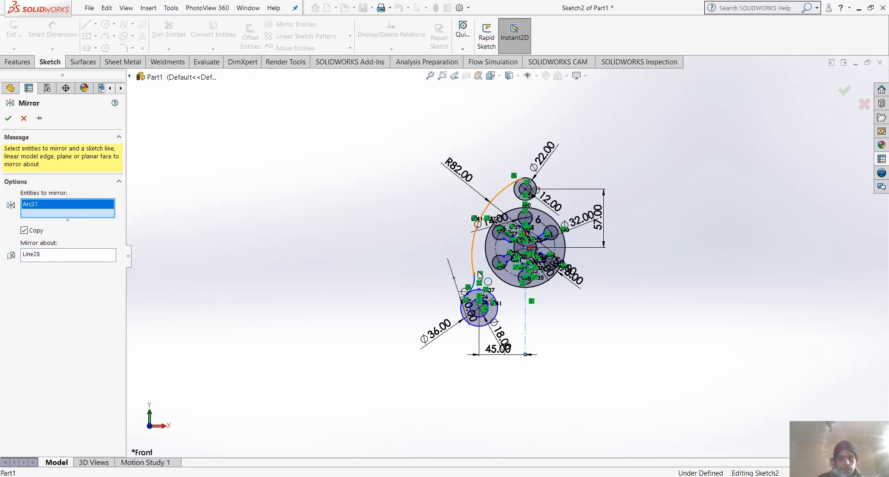
click(494, 304)
scroll(494, 304, down, 2)
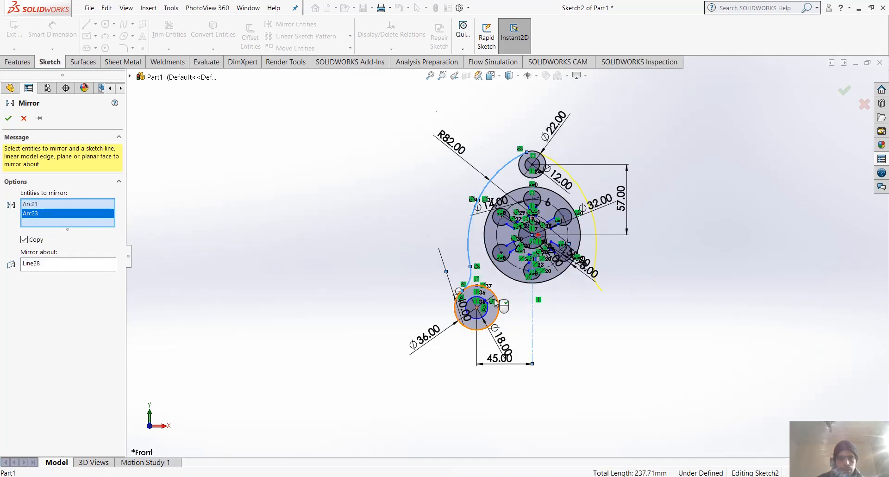
scroll(495, 303, down, 2)
click(485, 314)
click(486, 315)
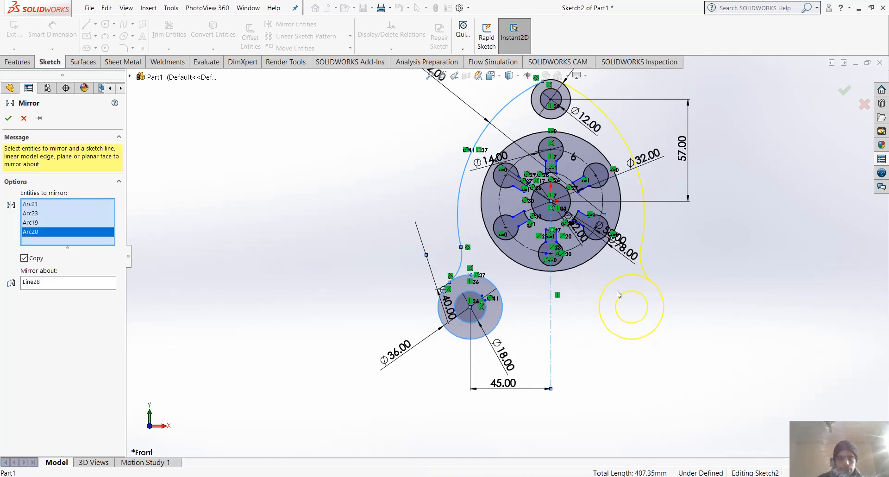
click(11, 120)
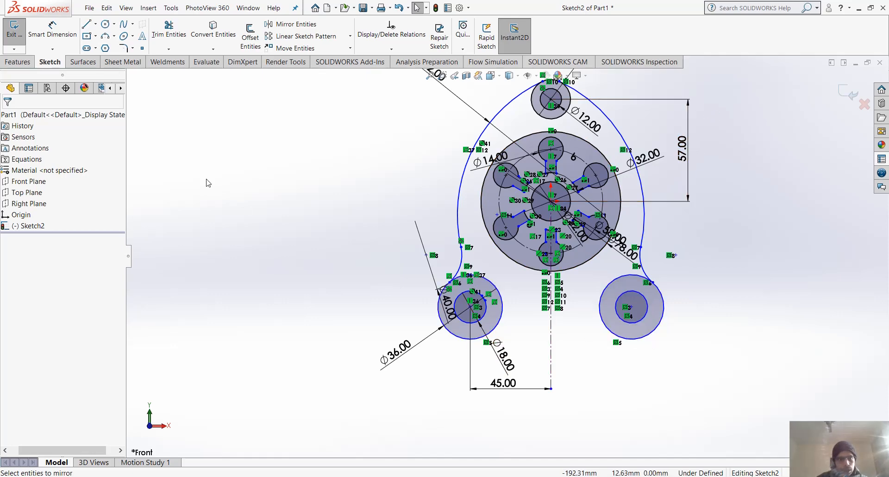
- Draw a horizontal line joining the lowest points of the two 36 mm circles
click(86, 23)
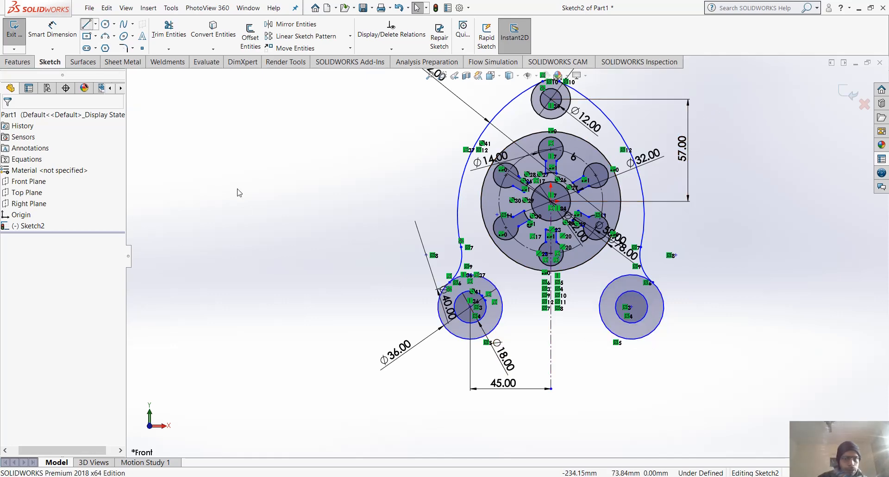
click(470, 339)
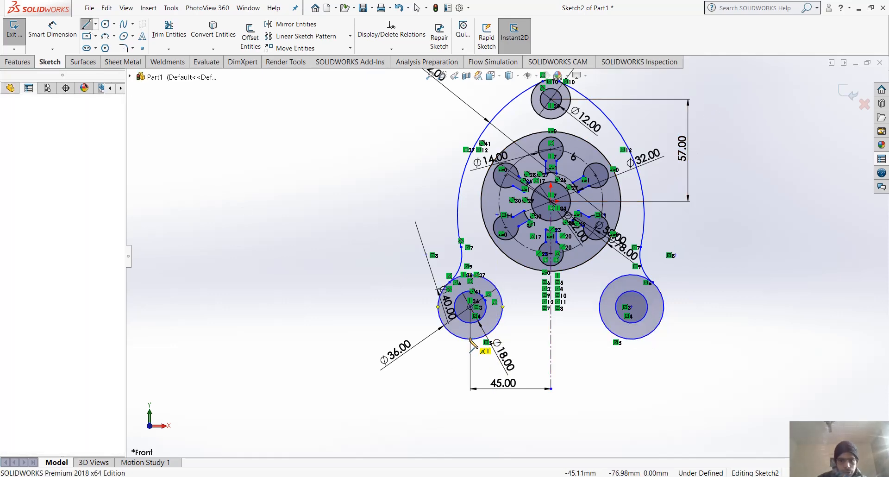
click(631, 340)
key(Escape)
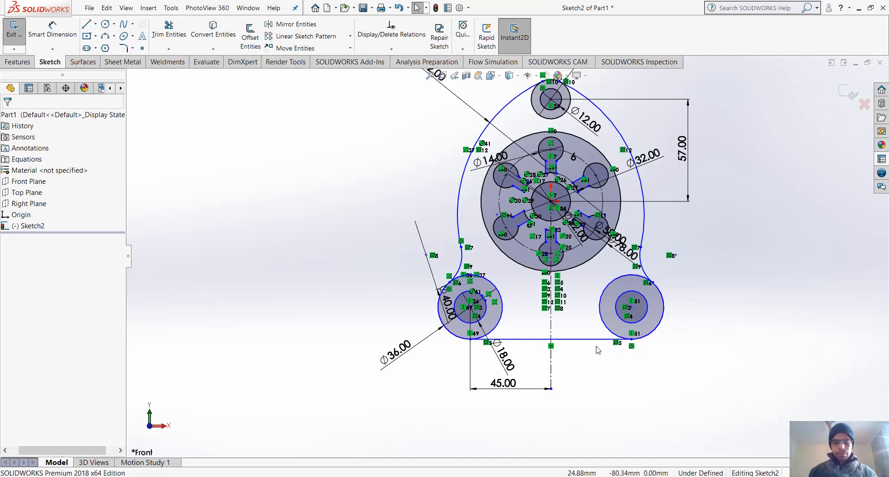
- Try to dimension the length of the horizontal line joining the two 36 mm circles
click(52, 29)
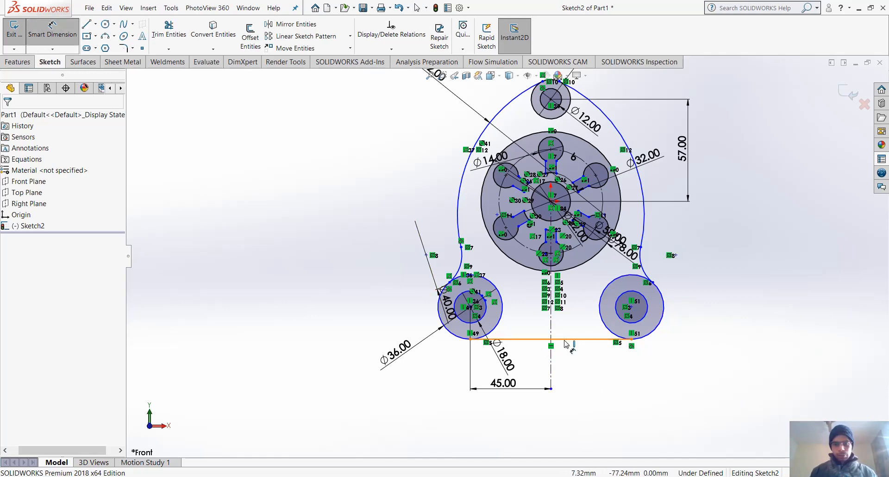
click(580, 340)
click(551, 425)
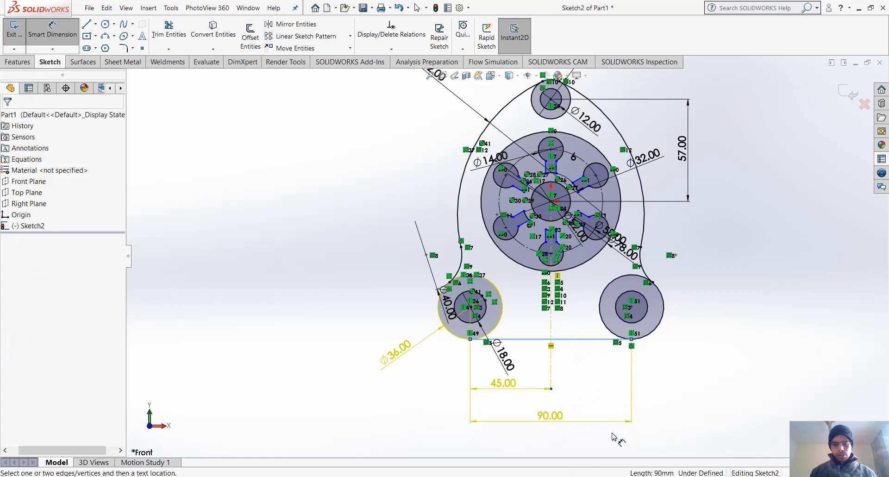
click(521, 261)
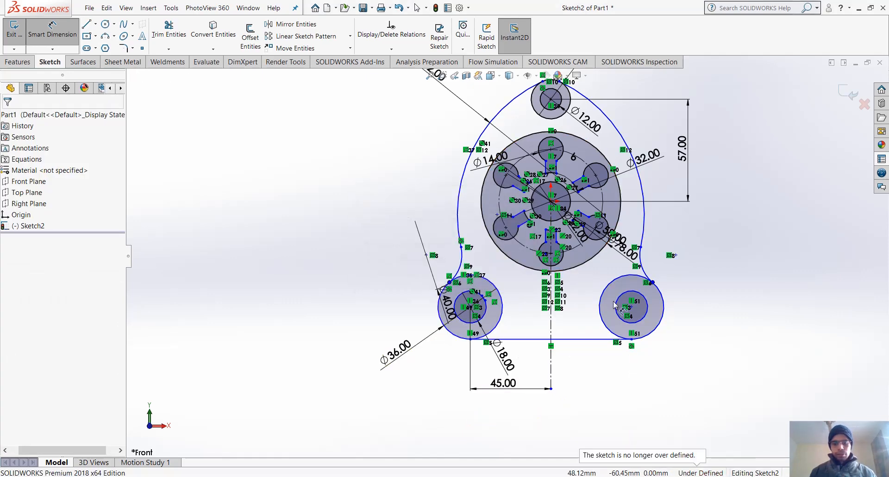
key(z)
- Open the slot-width dimension beside the lower-left slot of the disc and close it without entering a value
scroll(651, 208, down, 3)
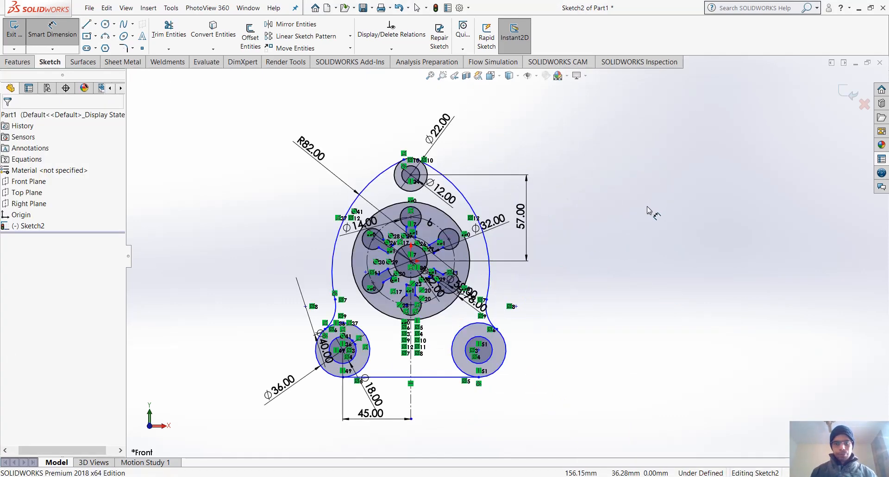
scroll(408, 314, down, 3)
scroll(468, 240, down, 2)
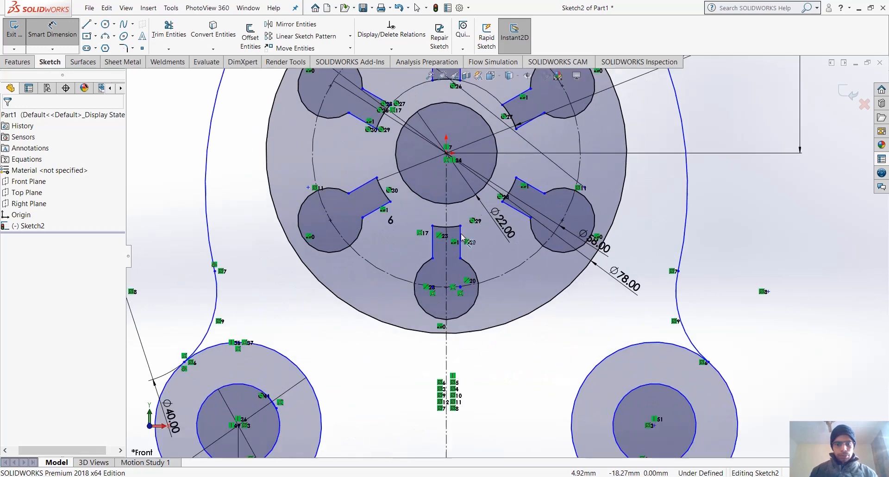
scroll(467, 241, up, 3)
scroll(486, 242, down, 3)
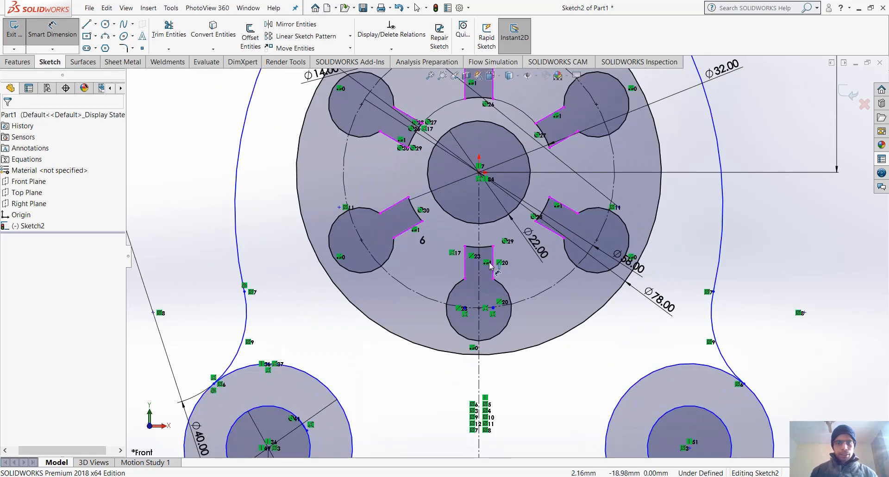
click(424, 241)
key(Return)
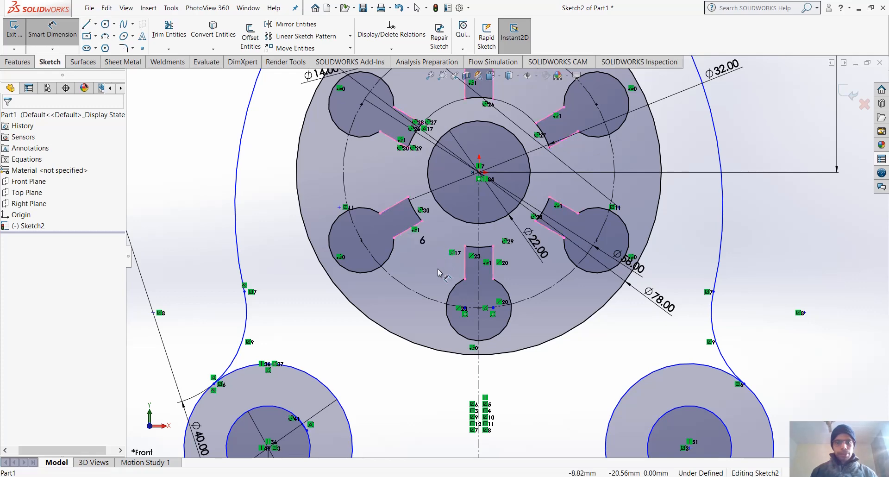
double_click(422, 241)
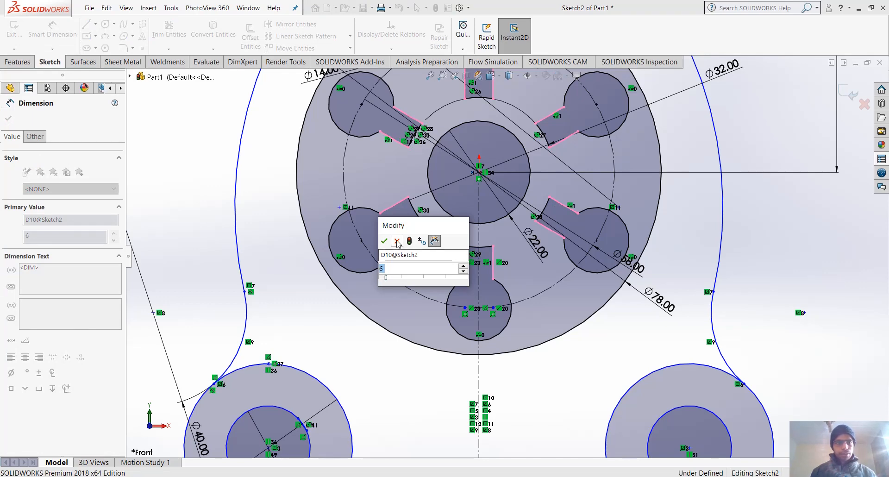
click(397, 239)
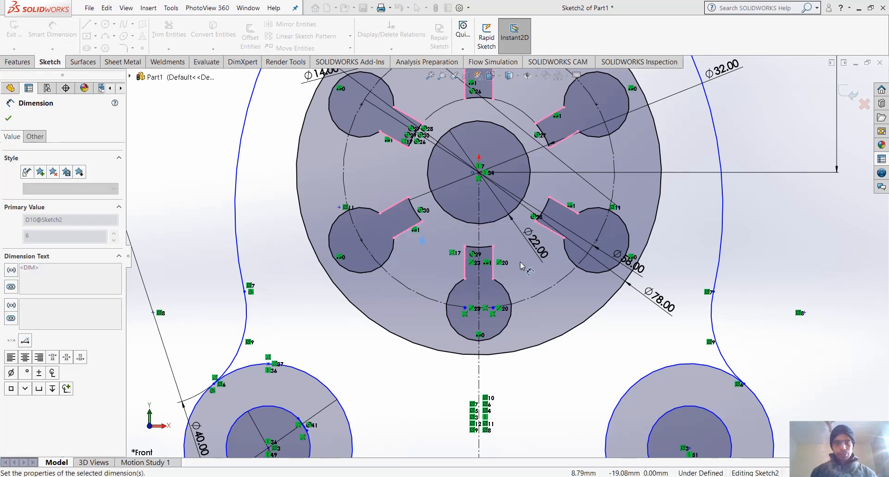
key(Escape)
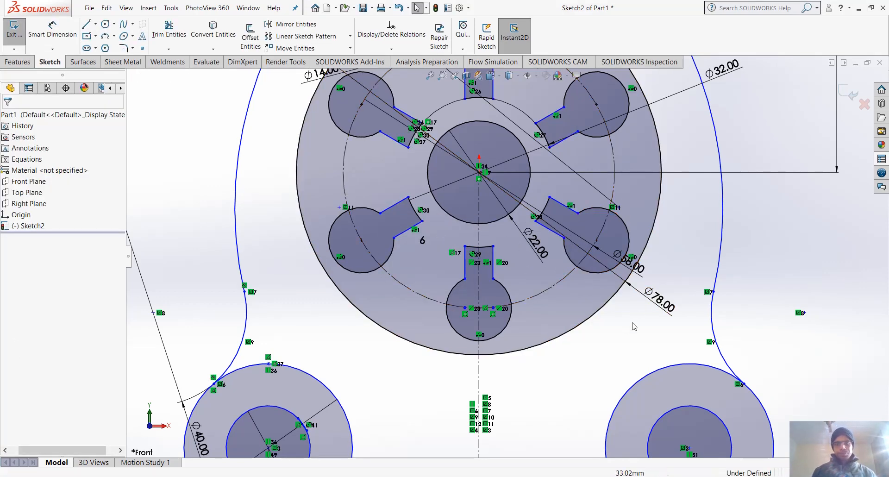
scroll(532, 250, up, 2)
scroll(631, 229, up, 3)
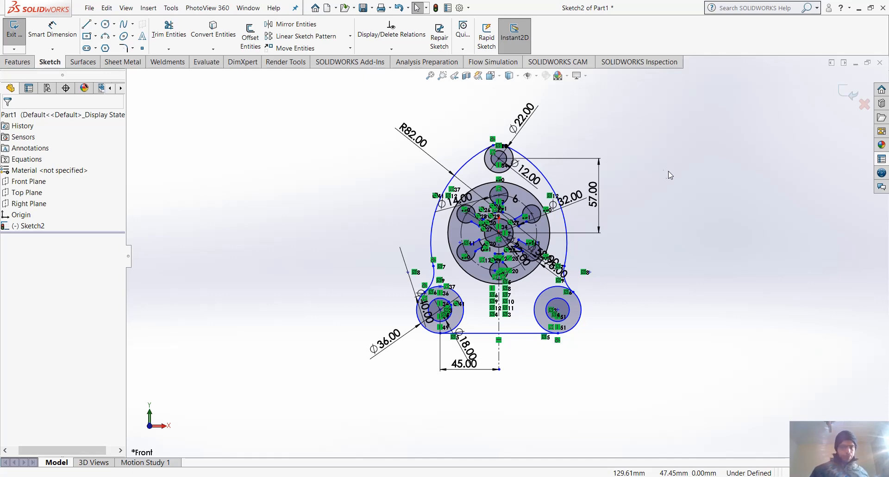
scroll(609, 254, down, 5)
key(f)
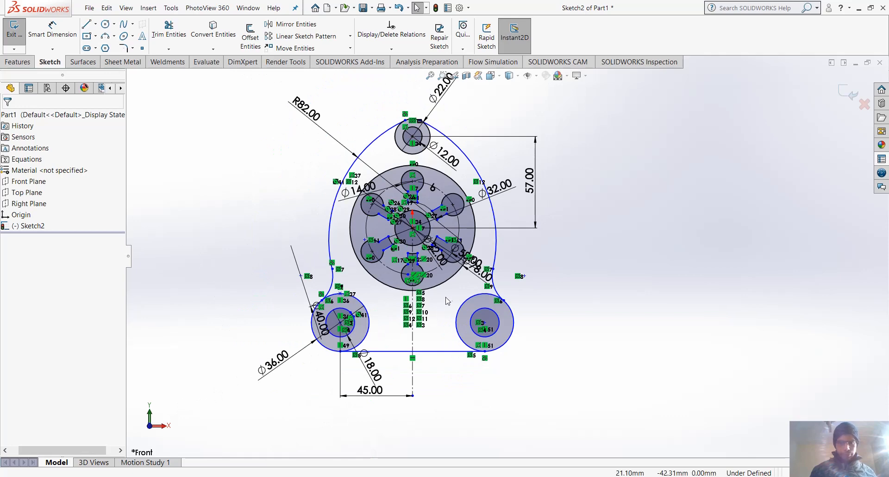
scroll(371, 331, down, 3)
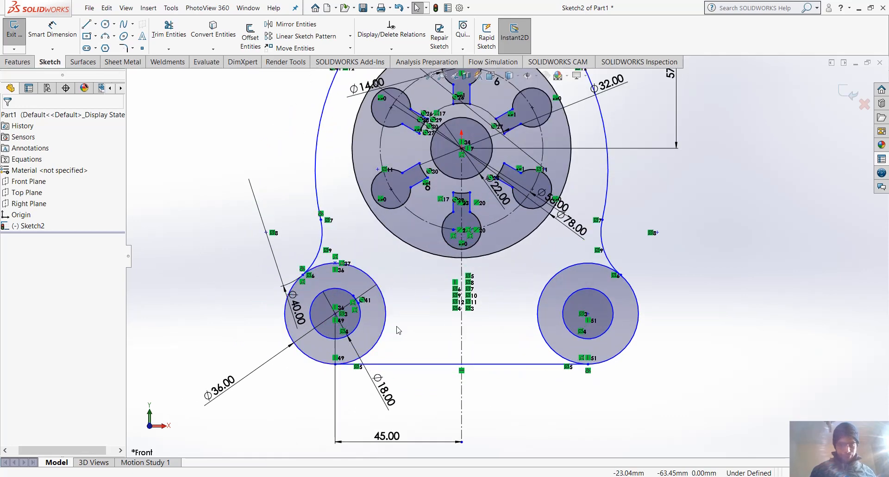
scroll(401, 333, up, 2)
scroll(454, 313, up, 3)
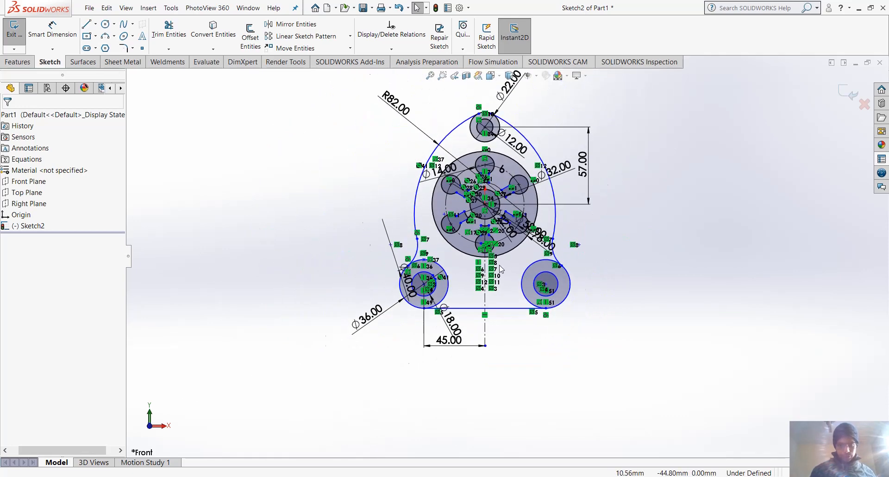
- Dimension the vertical distance between the disc's center and the center of the lower-left 36 mm circle, accepting the drawn distance
scroll(485, 307, down, 3)
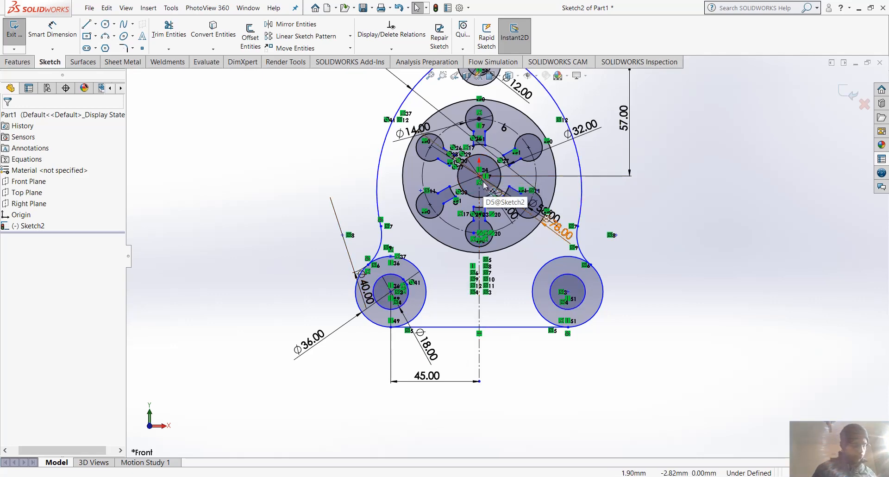
click(52, 28)
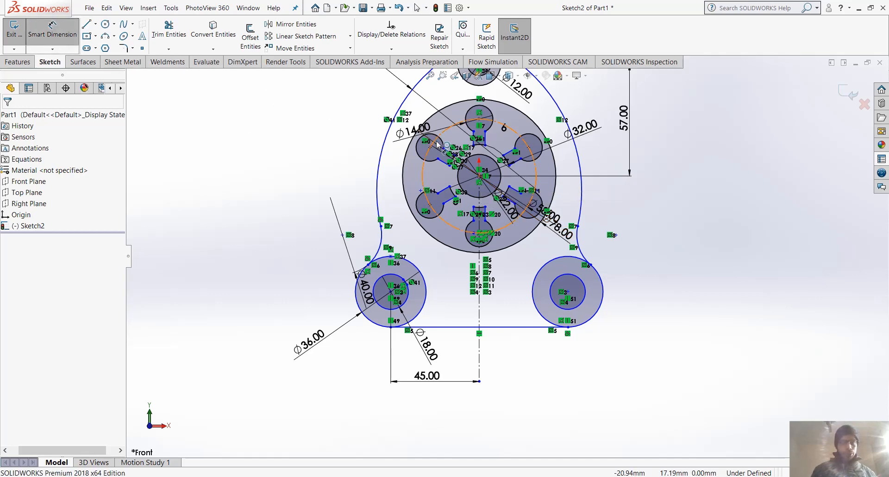
click(479, 176)
click(390, 292)
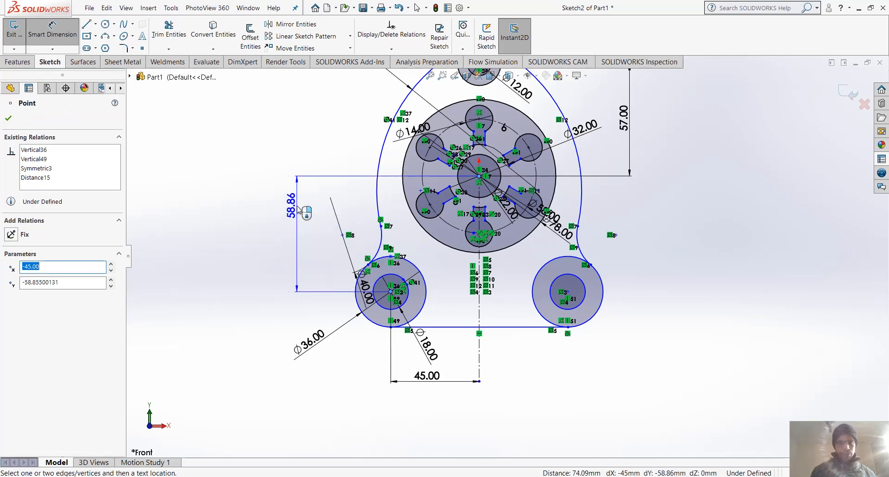
click(277, 230)
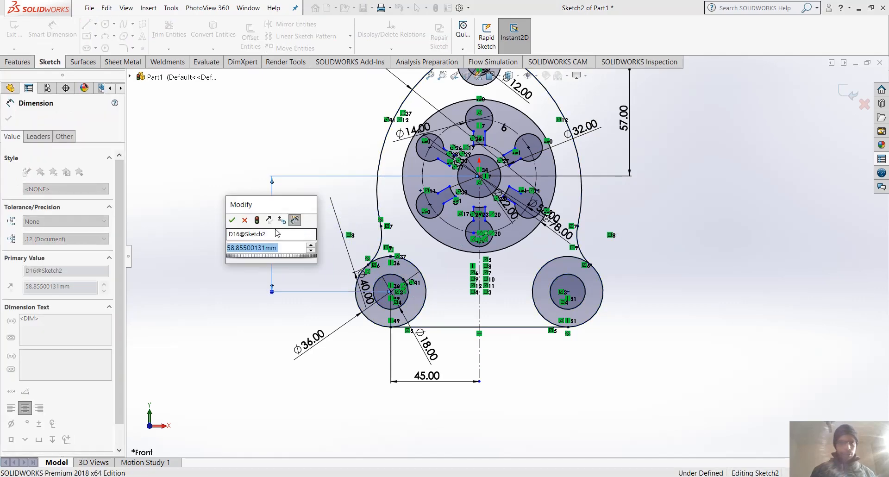
key(Return)
key(Escape)
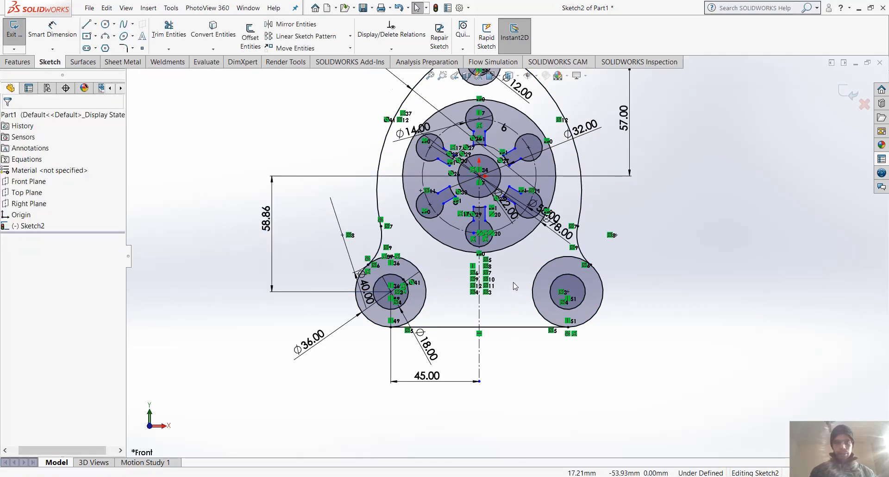
- Try to dimension the radius of the round end of the disc's upper-right slot
scroll(514, 285, up, 2)
scroll(430, 215, down, 5)
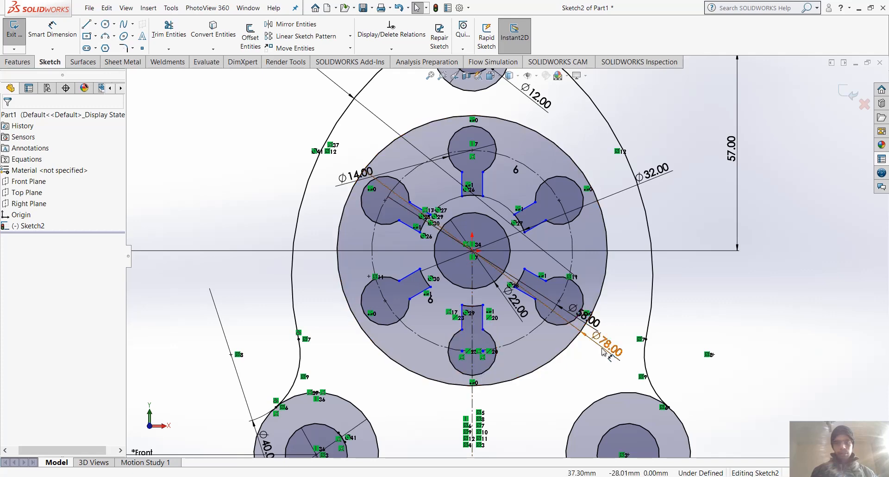
click(582, 206)
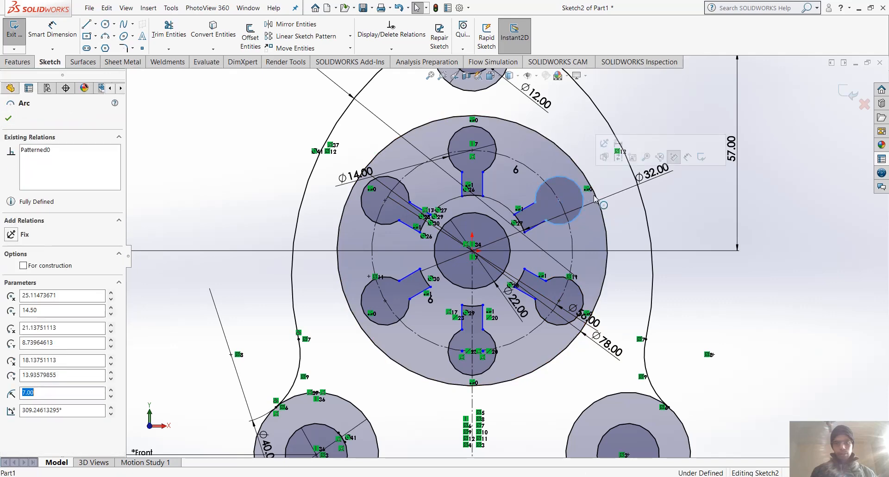
click(63, 26)
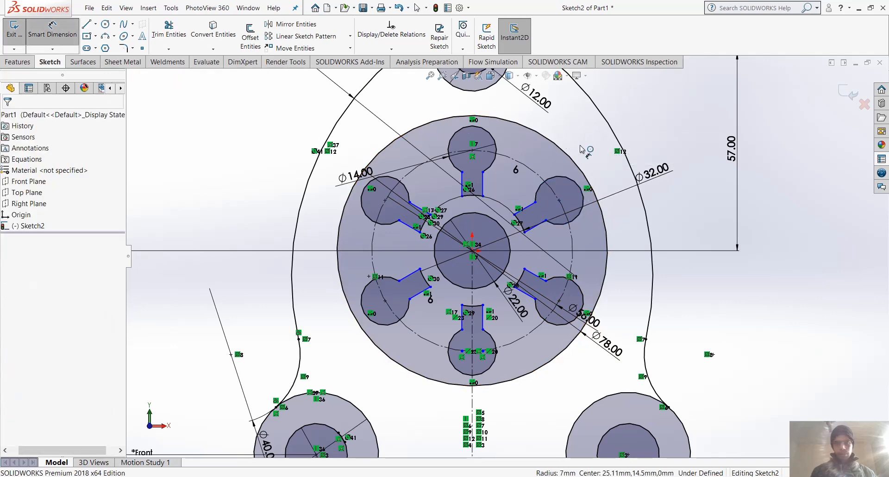
click(576, 185)
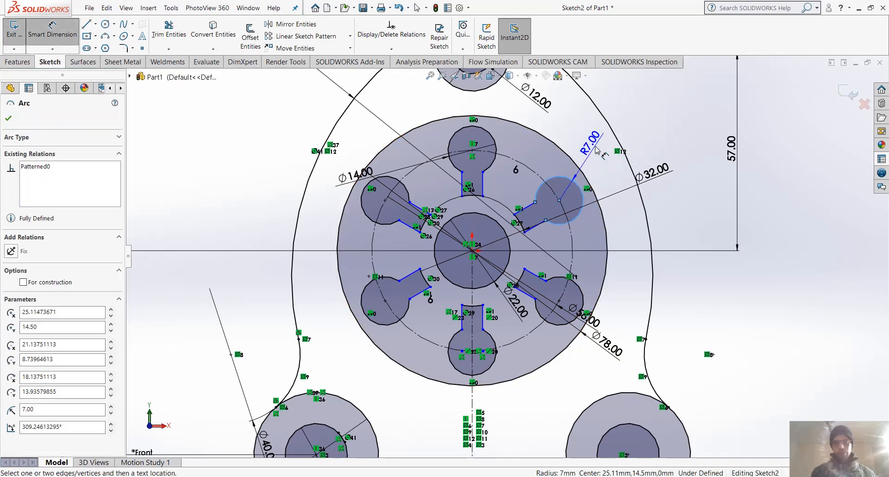
click(596, 149)
click(533, 187)
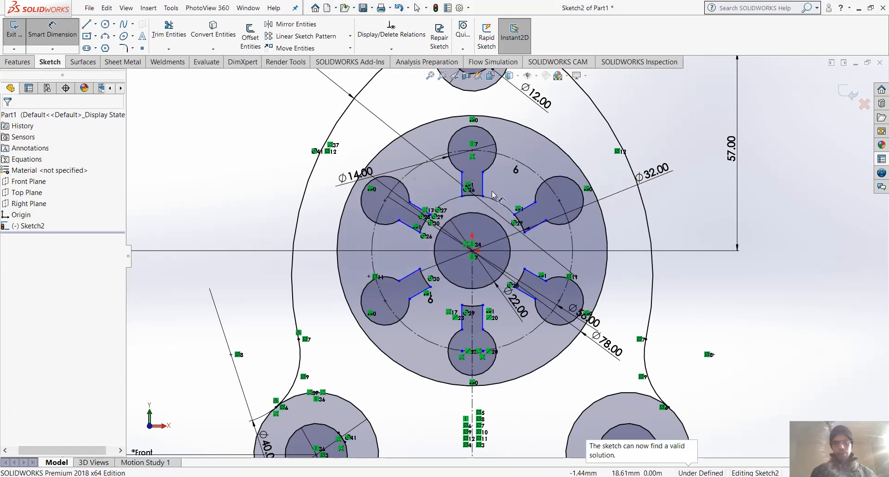
- Move the 14 mm diameter dimension of the uppermost slot outside the disc
drag(356, 175, 428, 99)
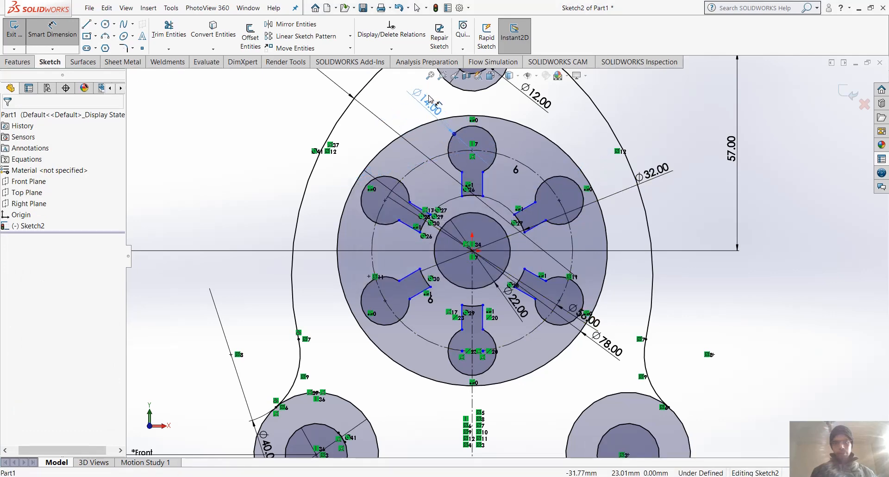
click(429, 99)
key(Escape)
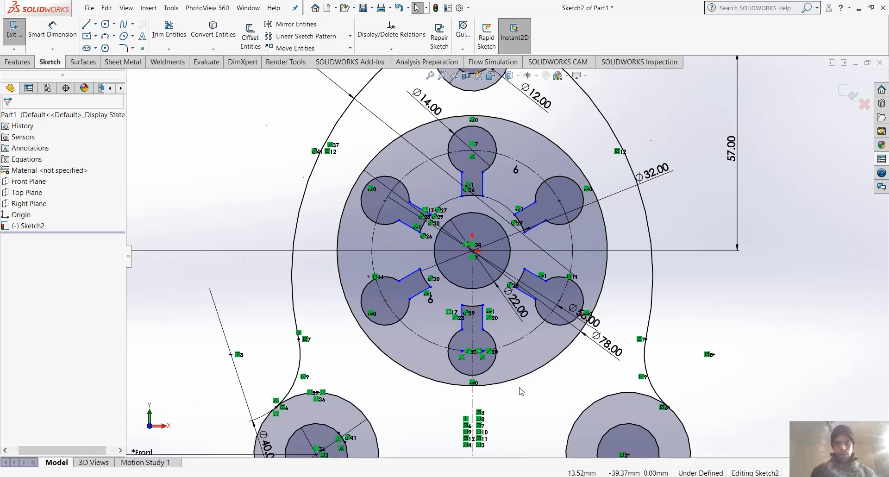
- Examine the slots and the surrounding profile for sketch entities that are still under-defined
scroll(521, 391, down, 4)
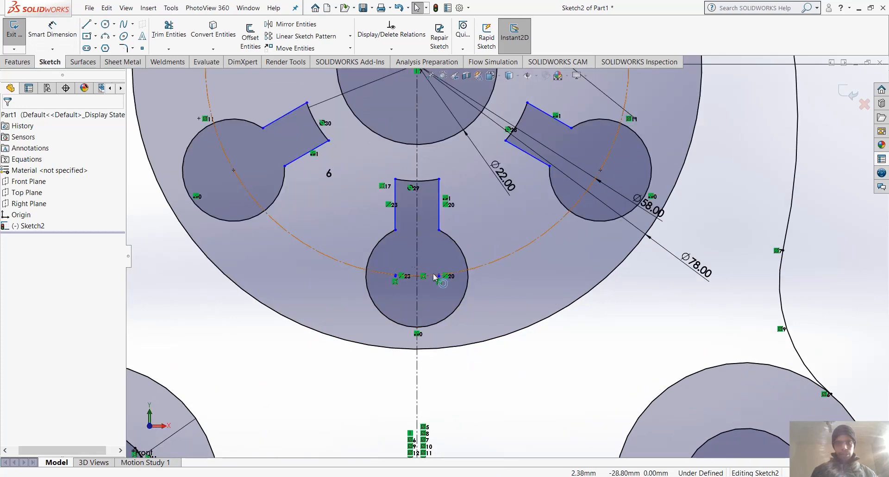
scroll(532, 229, up, 5)
scroll(576, 137, up, 2)
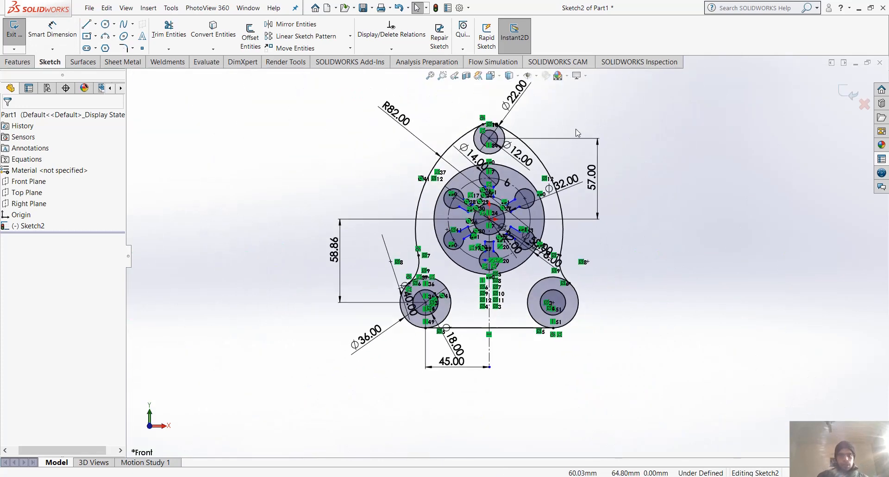
click(396, 50)
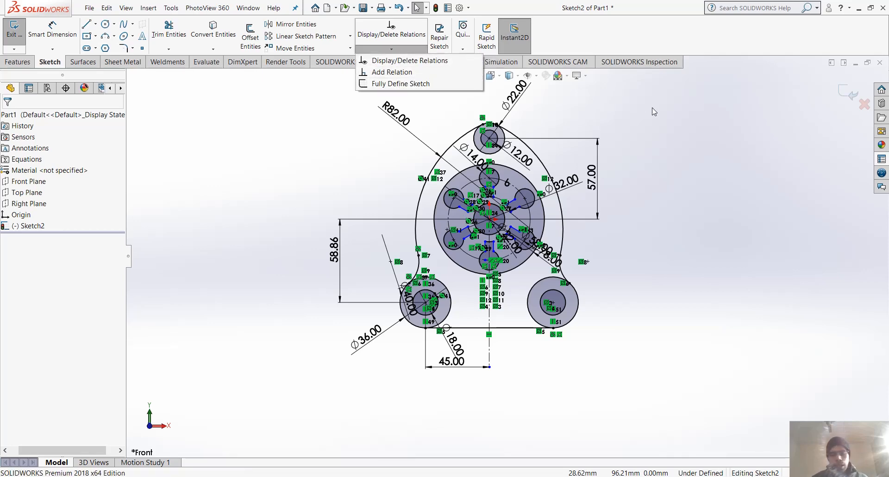
click(601, 125)
scroll(596, 130, up, 3)
scroll(596, 129, down, 2)
scroll(482, 334, down, 2)
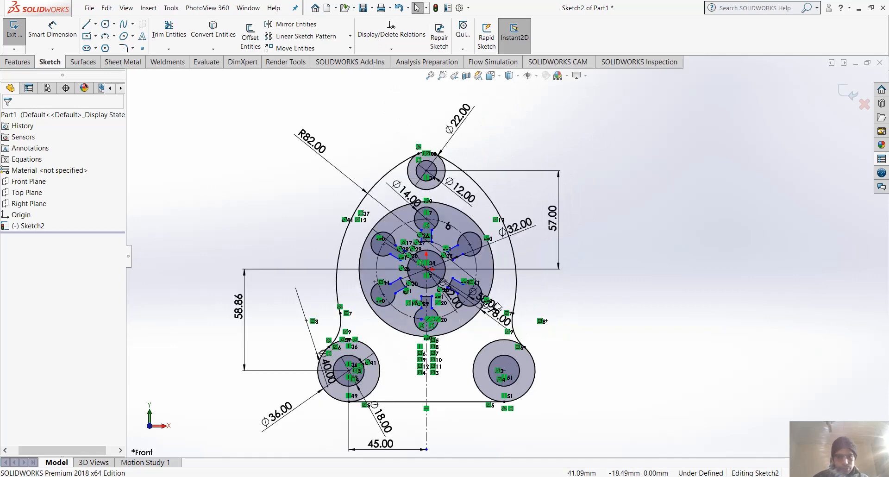
scroll(497, 307, down, 2)
scroll(388, 300, down, 1)
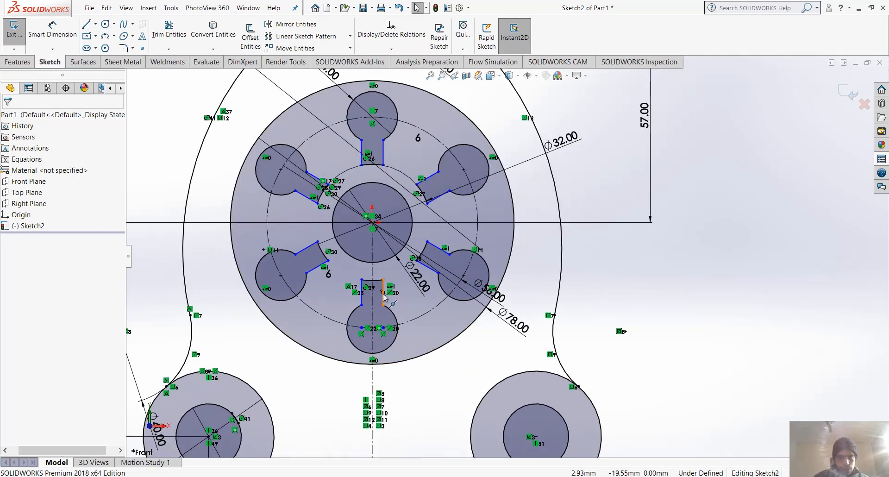
- Hide the sketch relation symbols and clear the selection of the whole sketch
scroll(505, 254, up, 5)
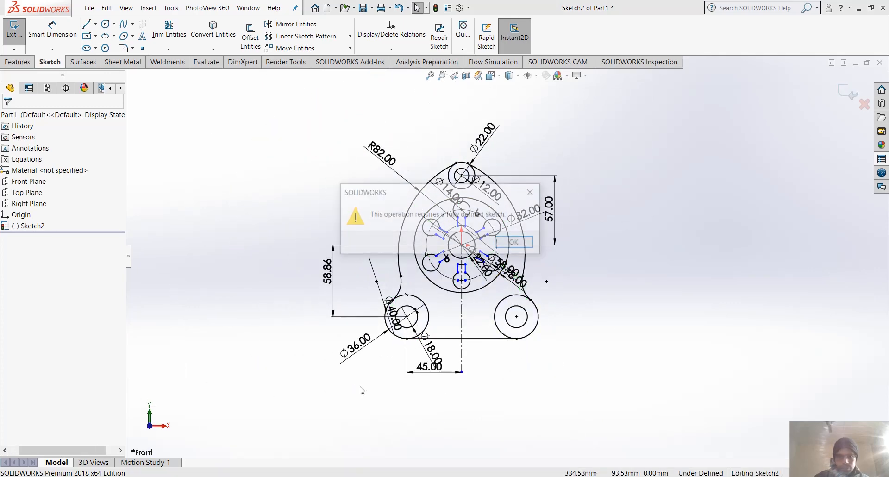
click(512, 242)
scroll(472, 289, down, 3)
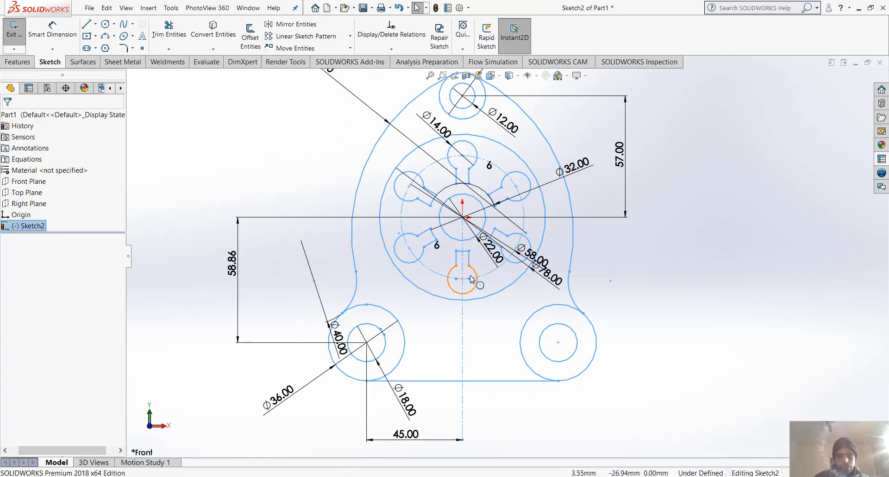
scroll(611, 294, up, 1)
click(624, 249)
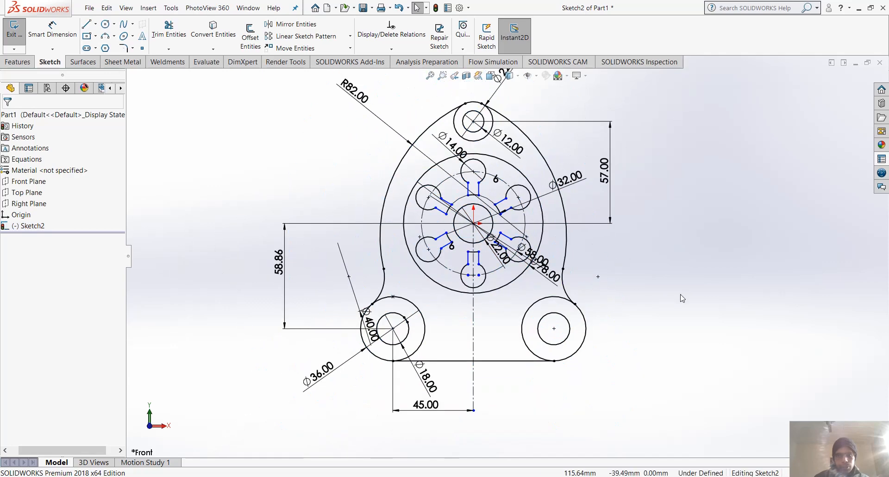
- Trim away the two short leftover line stubs inside the round end of the disc's lowest slot
scroll(495, 246, down, 5)
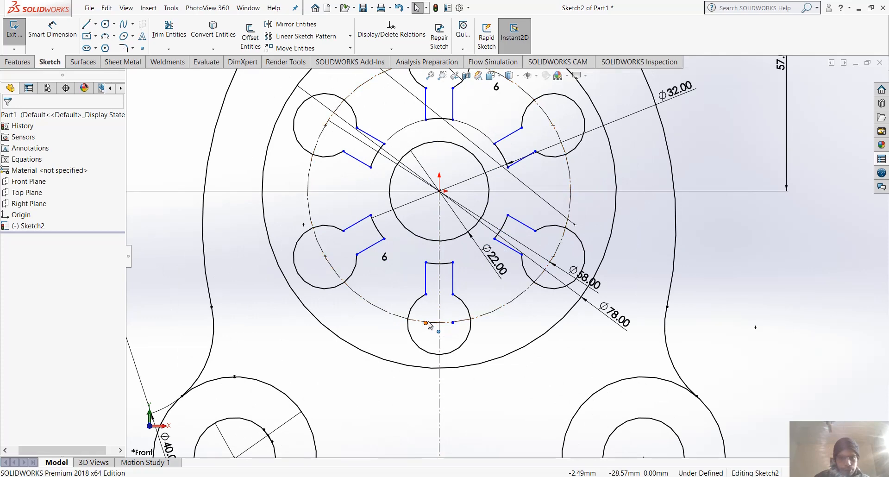
scroll(428, 324, down, 10)
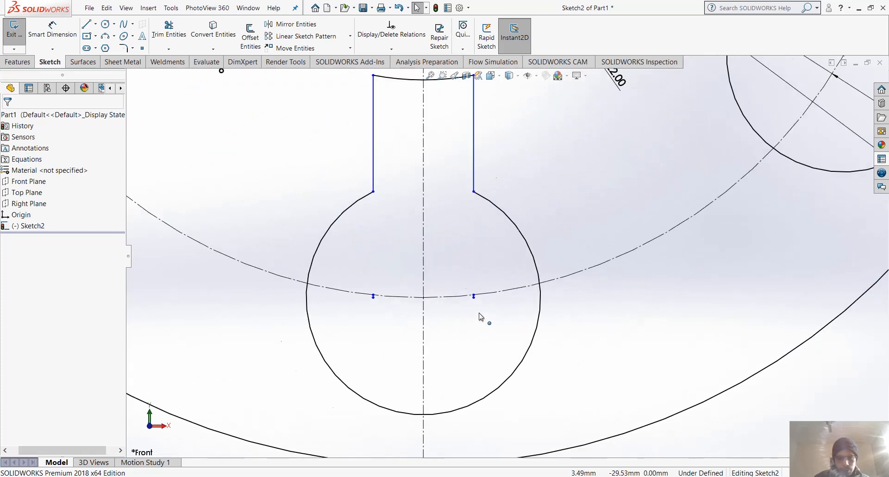
click(299, 280)
click(315, 291)
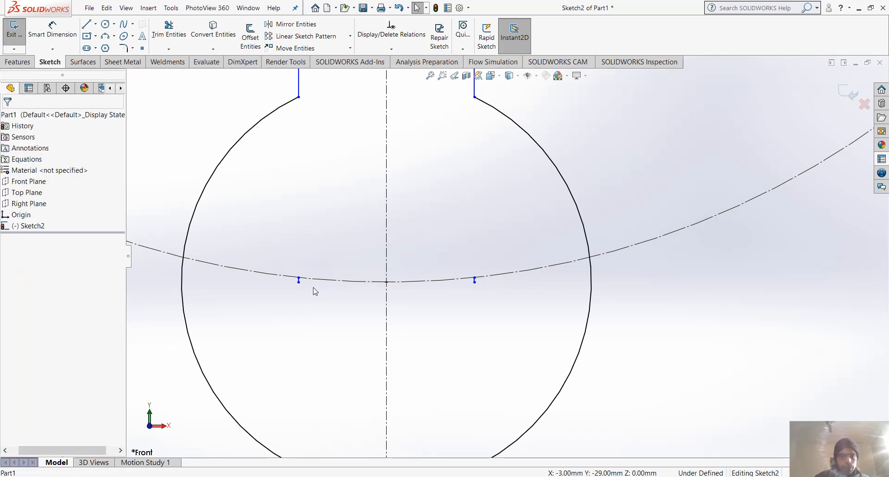
scroll(194, 148, down, 4)
click(168, 29)
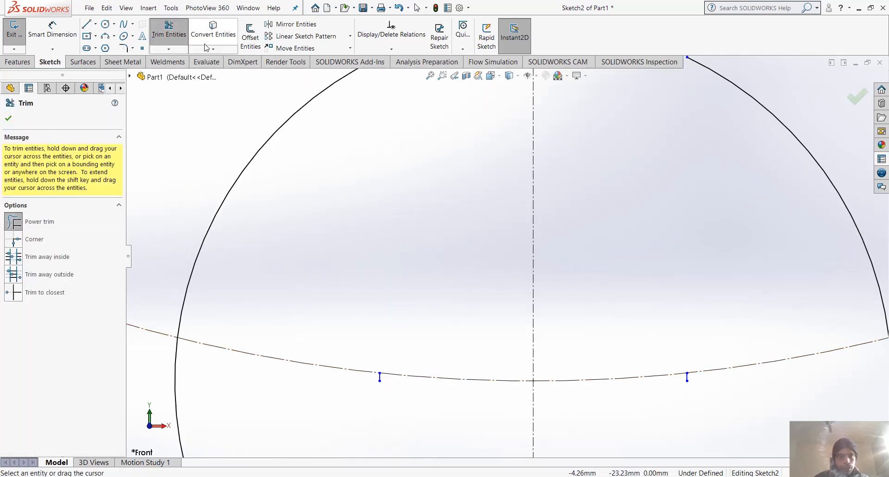
scroll(419, 406, down, 5)
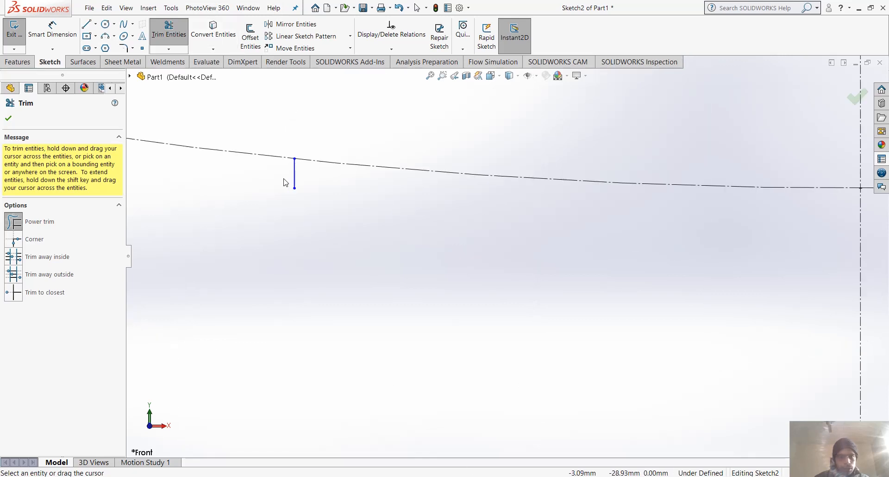
drag(313, 175, 330, 176)
scroll(634, 193, up, 7)
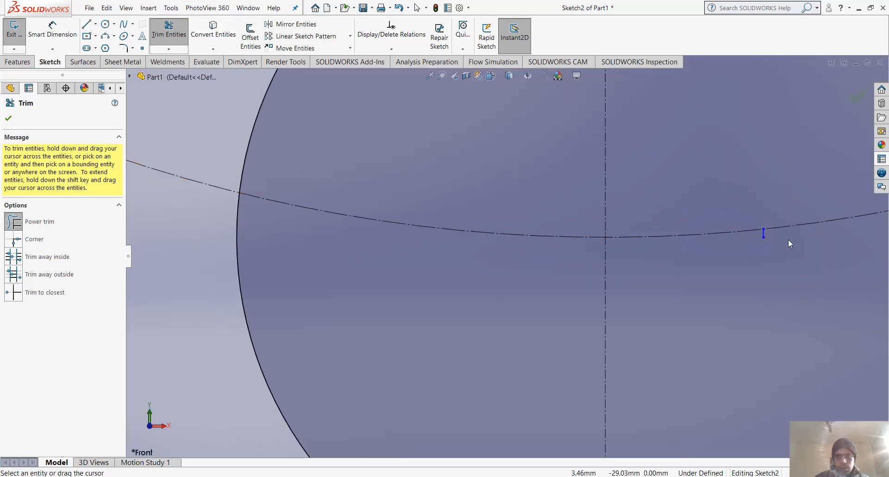
scroll(754, 237, up, 8)
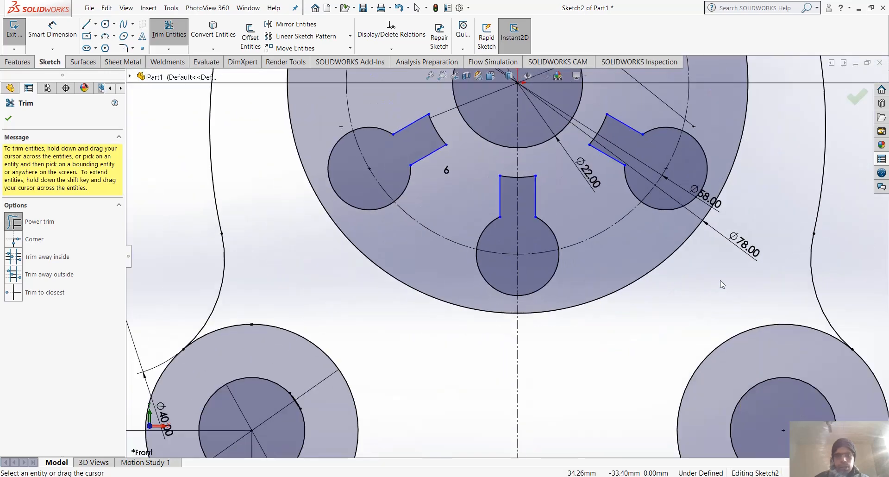
key(f)
click(856, 96)
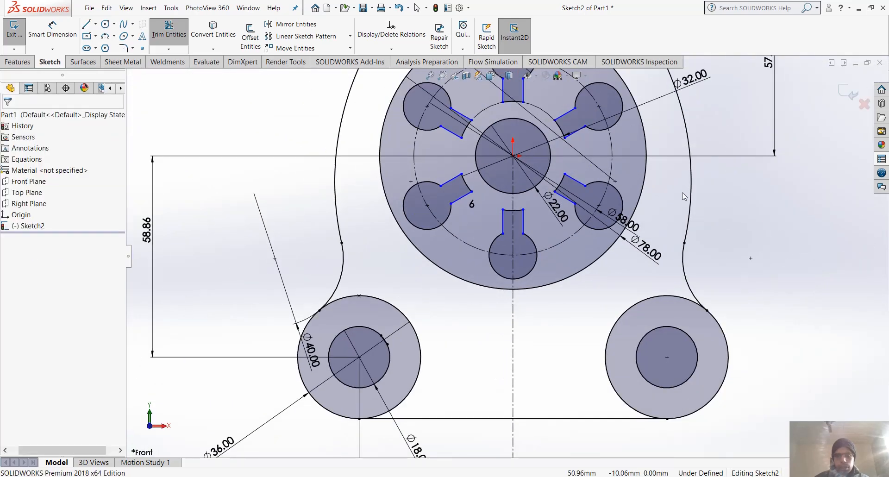
- Reposition the 22 mm, 78 mm, 58 mm and 14 mm diameter dimensions so they sit clear of the disc
scroll(626, 221, up, 1)
scroll(626, 220, down, 7)
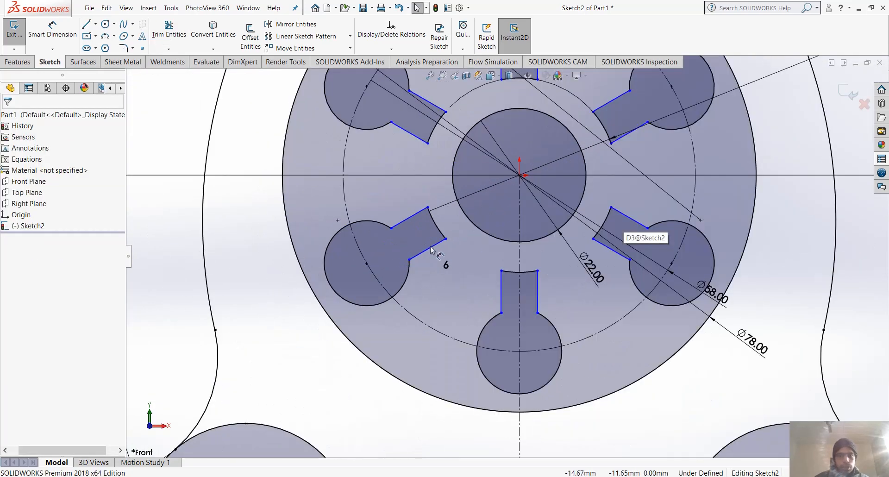
scroll(431, 245, up, 4)
scroll(504, 259, up, 4)
scroll(530, 299, down, 3)
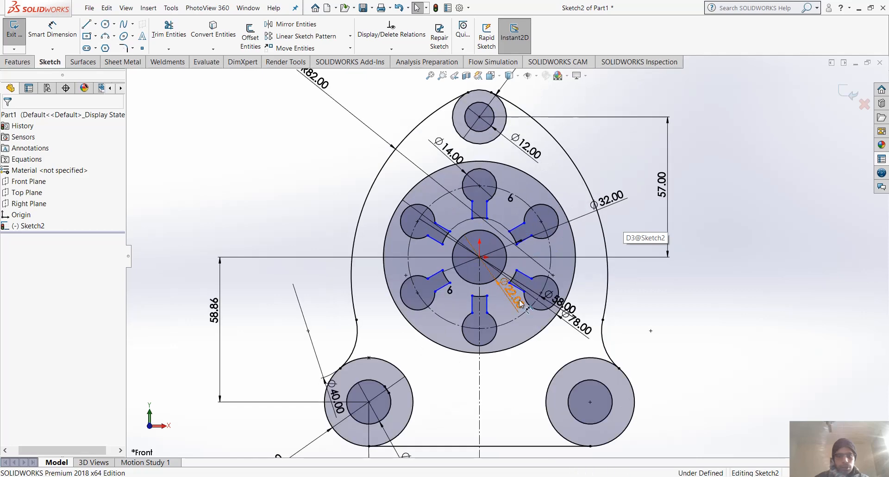
drag(513, 300, 311, 224)
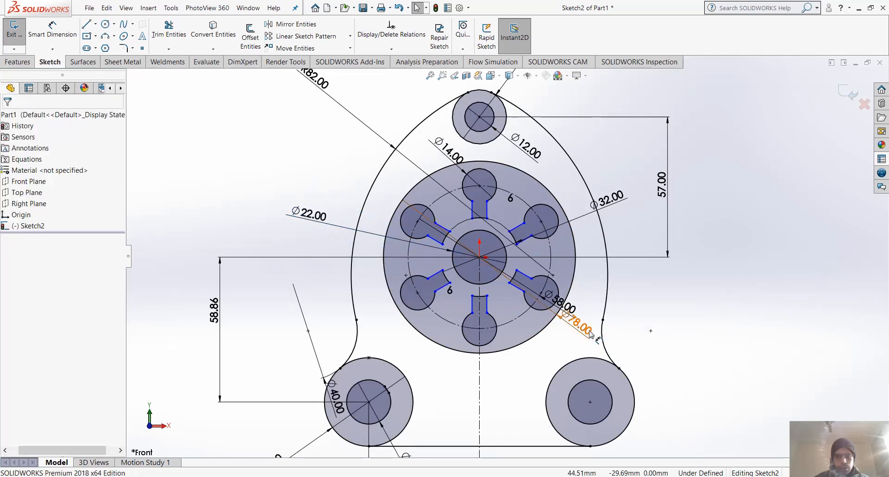
drag(576, 323, 516, 387)
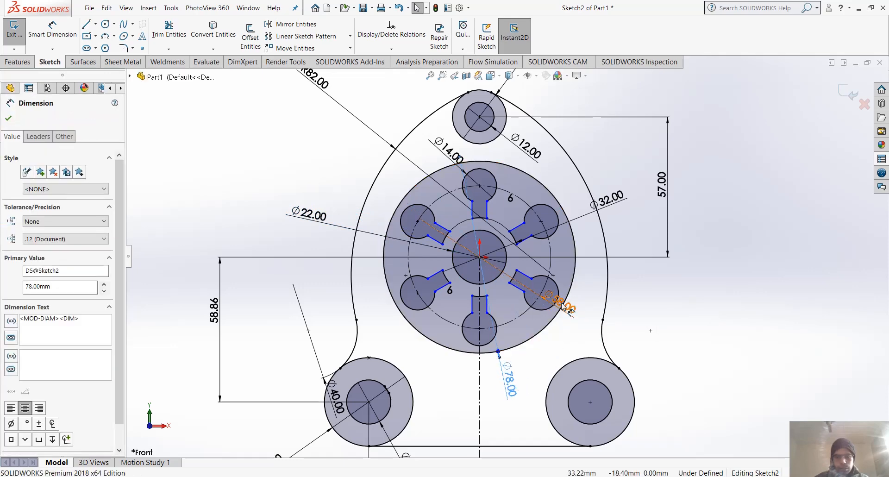
drag(566, 306, 645, 299)
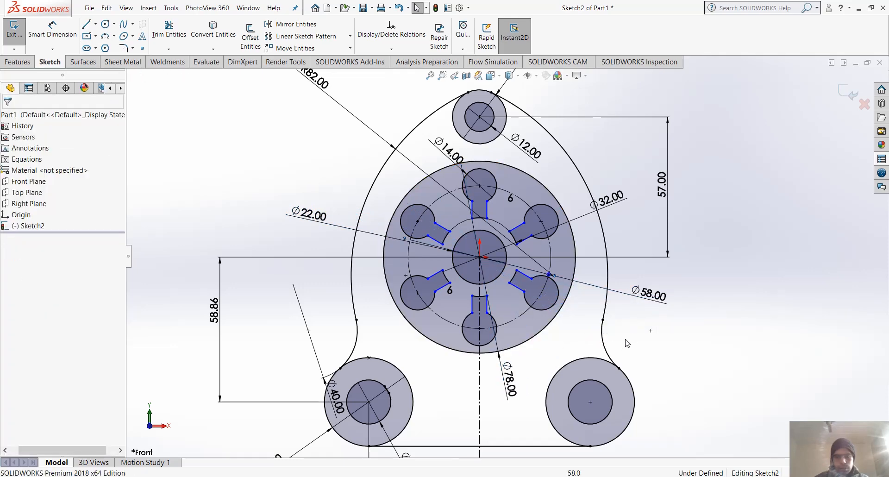
drag(452, 162, 444, 156)
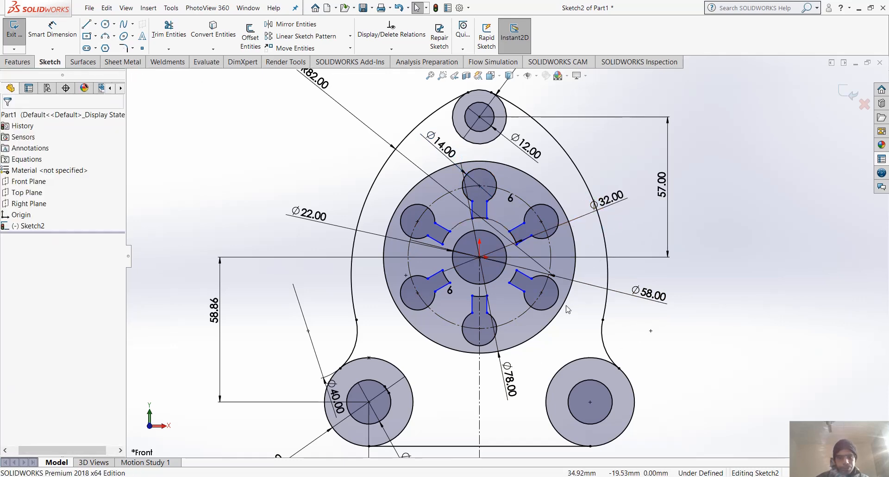
scroll(498, 296, down, 4)
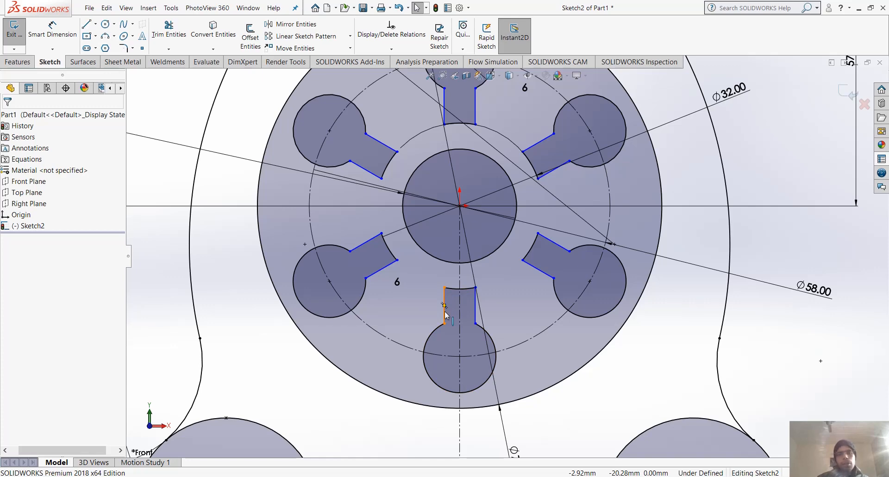
scroll(446, 316, up, 2)
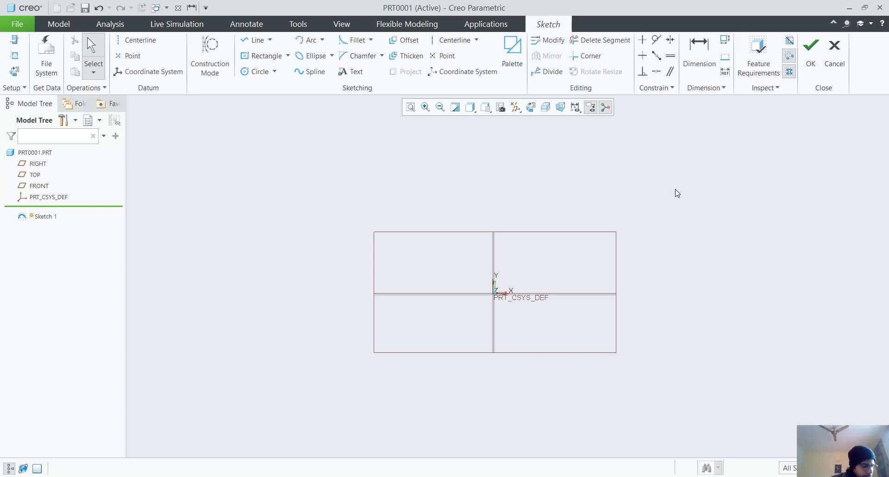
click(257, 71)
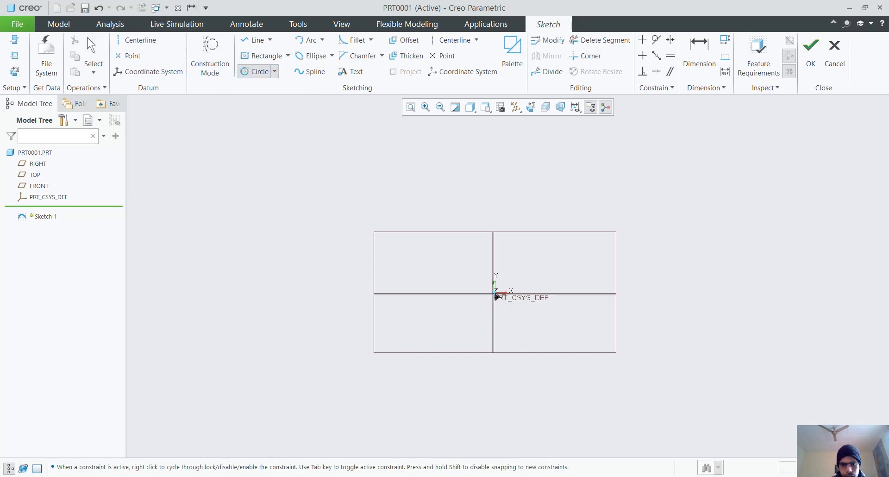
scroll(508, 287, down, 4)
middle_click(522, 283)
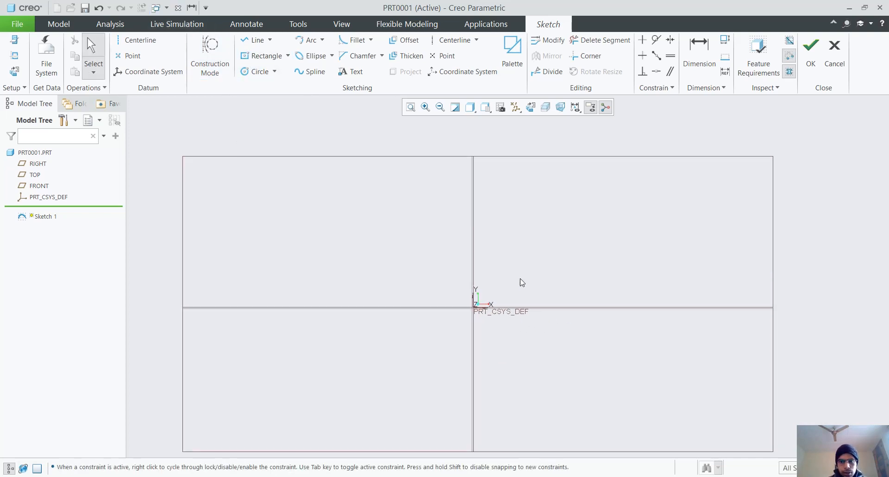
double_click(40, 186)
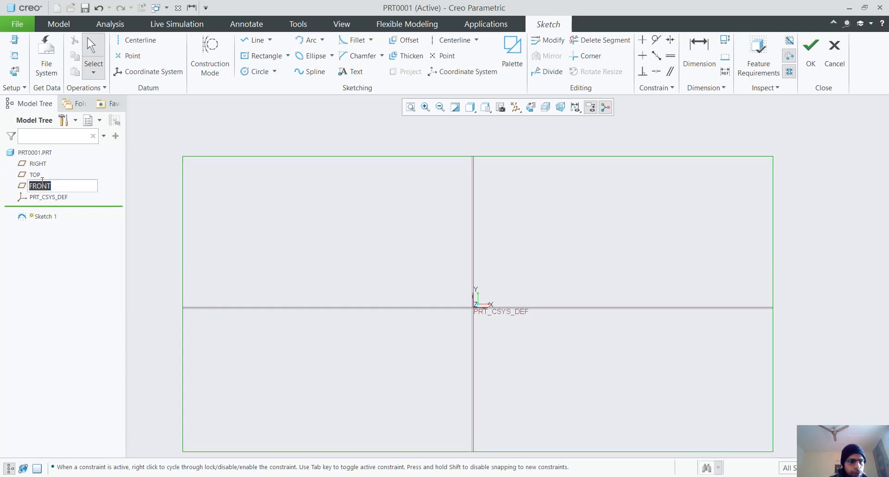
click(54, 309)
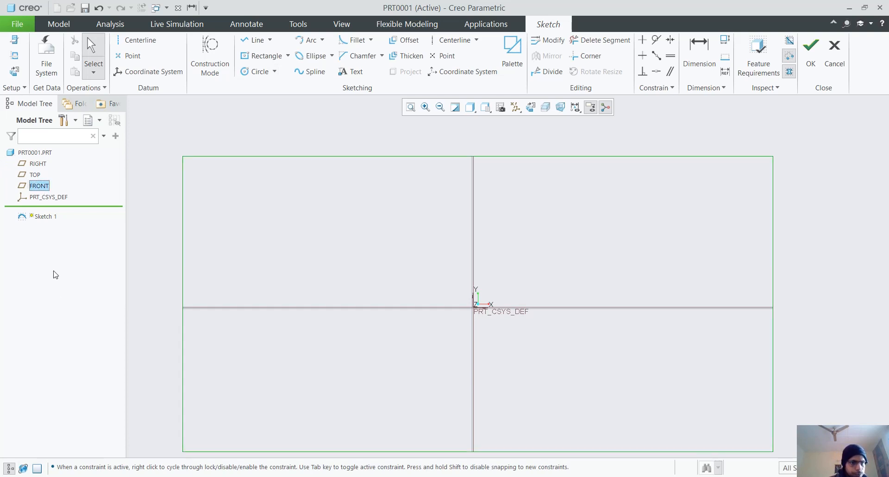
double_click(36, 186)
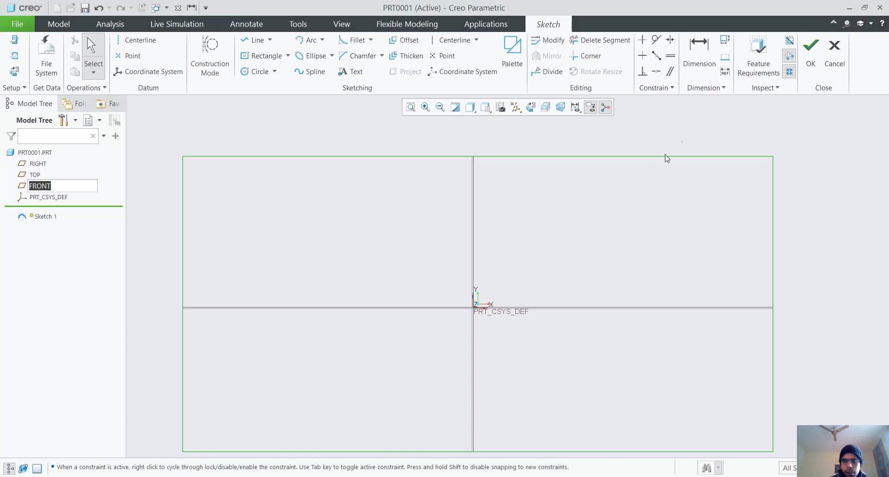
click(834, 53)
click(482, 264)
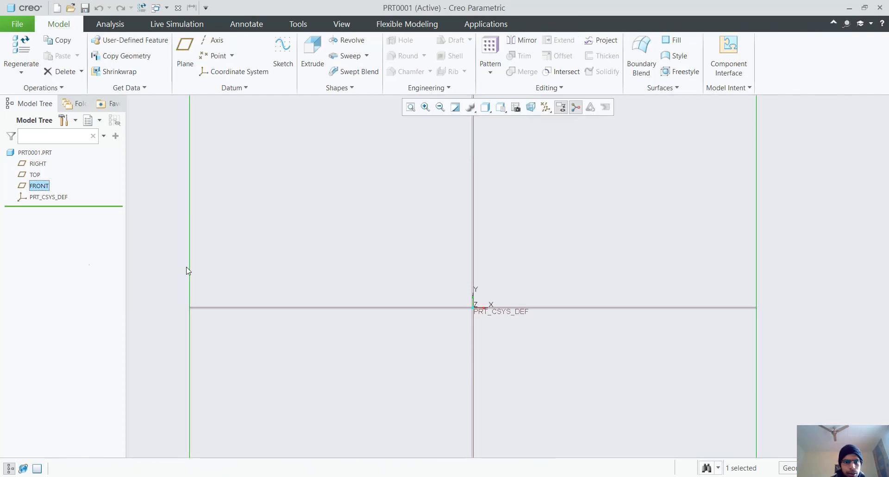
- Start a sketch on the FRONT plane and draw a circle of diameter 22 centred on the origin
click(41, 190)
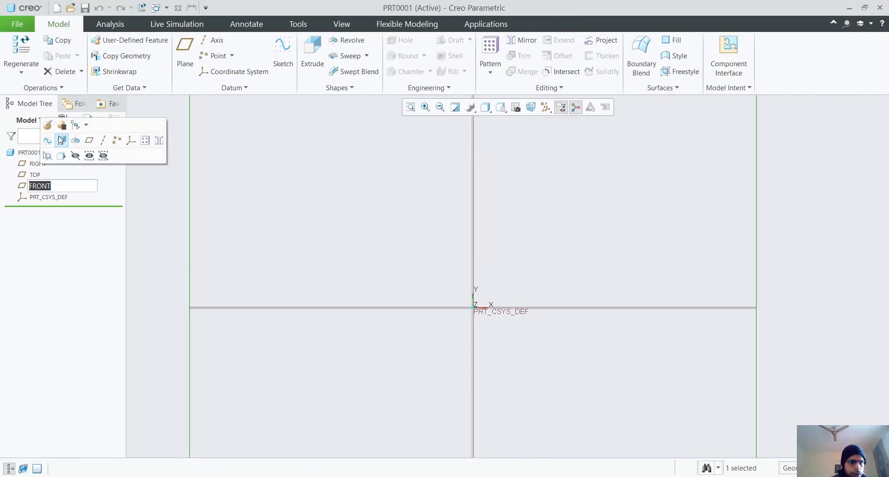
click(59, 139)
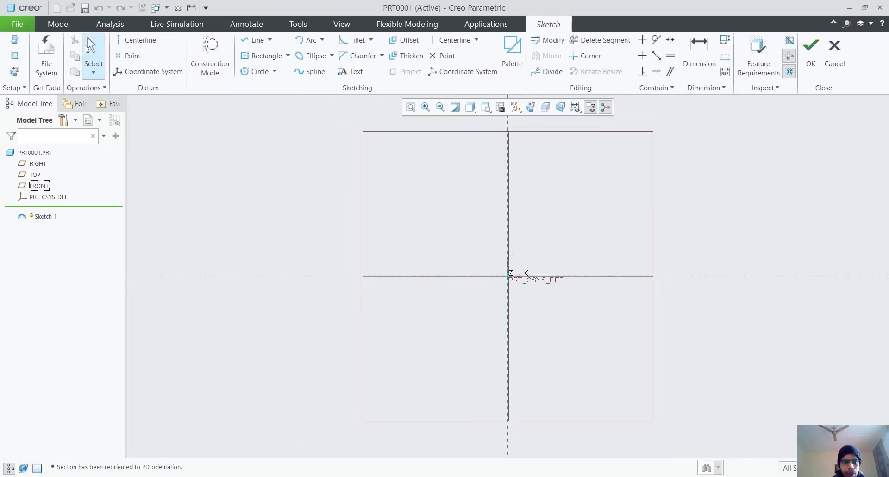
click(259, 71)
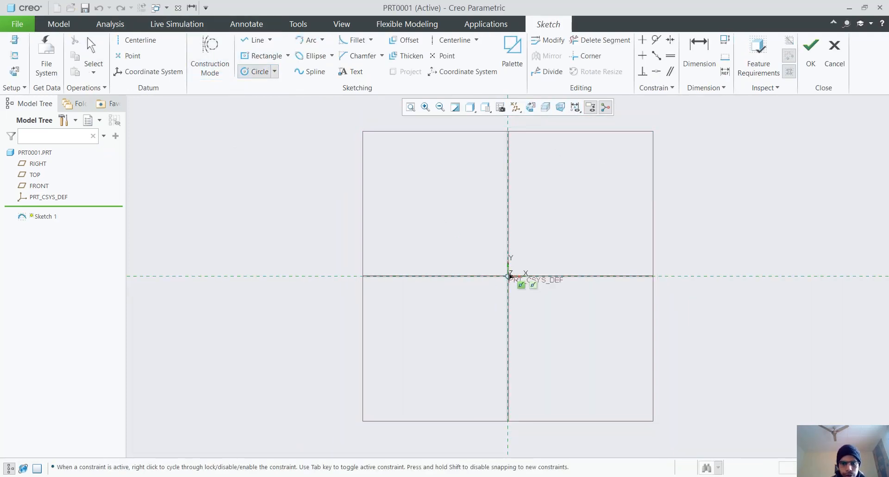
click(509, 276)
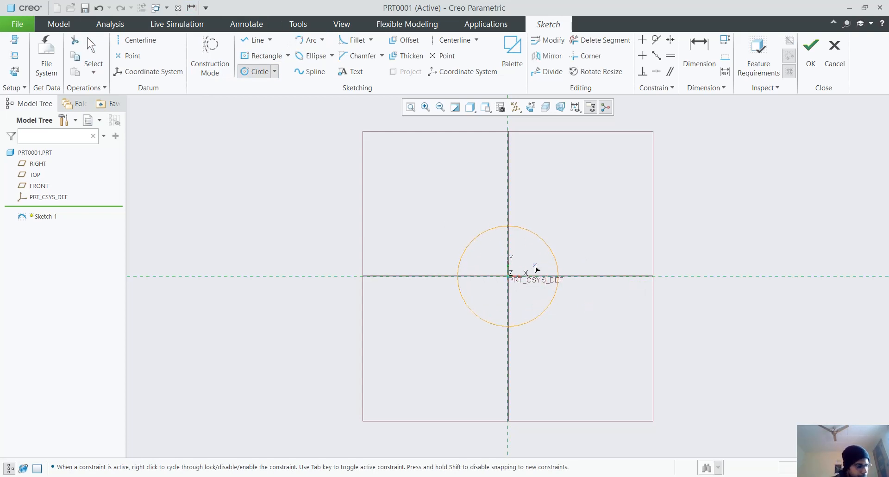
click(553, 277)
middle_click(526, 297)
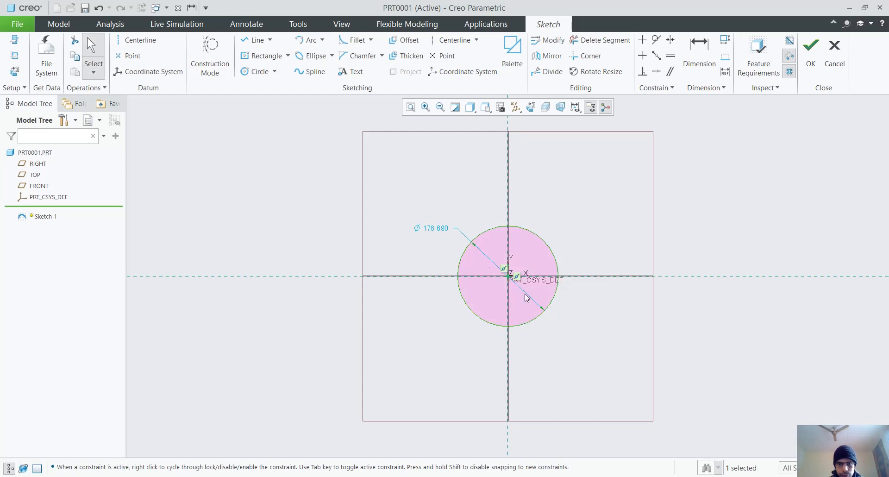
double_click(433, 229)
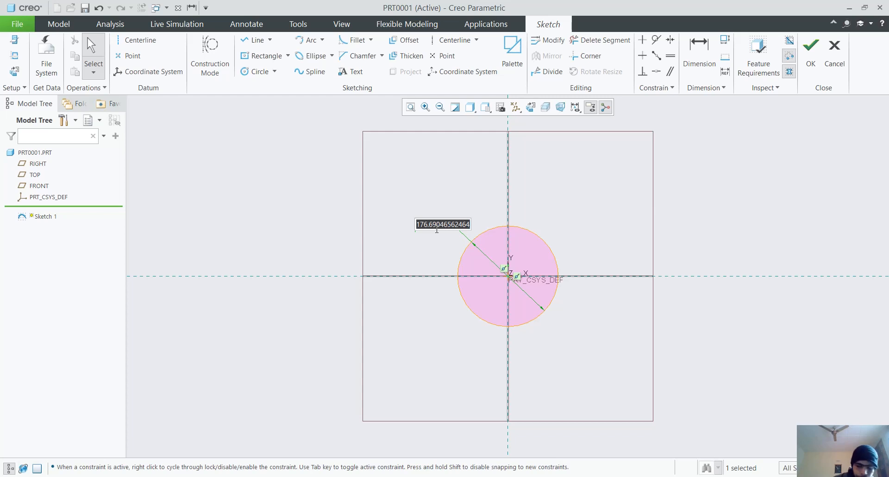
text(22)
key(Return)
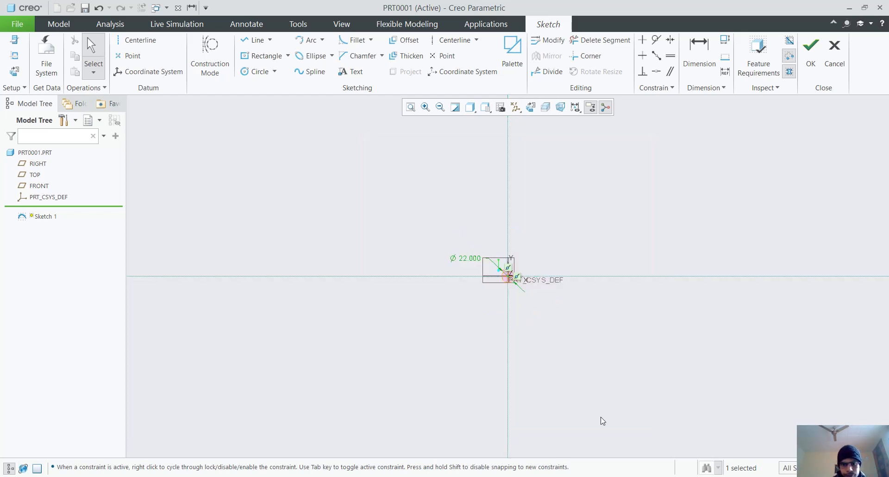
- Draw a second circle concentric with the 22 circle and set its diameter to 32
scroll(523, 231, up, 5)
scroll(517, 365, up, 3)
scroll(477, 401, up, 3)
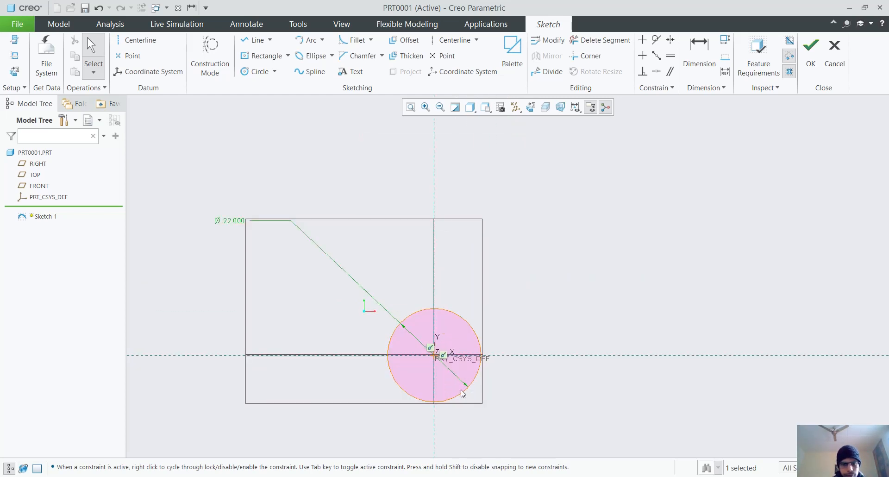
scroll(435, 415, down, 2)
scroll(466, 414, up, 2)
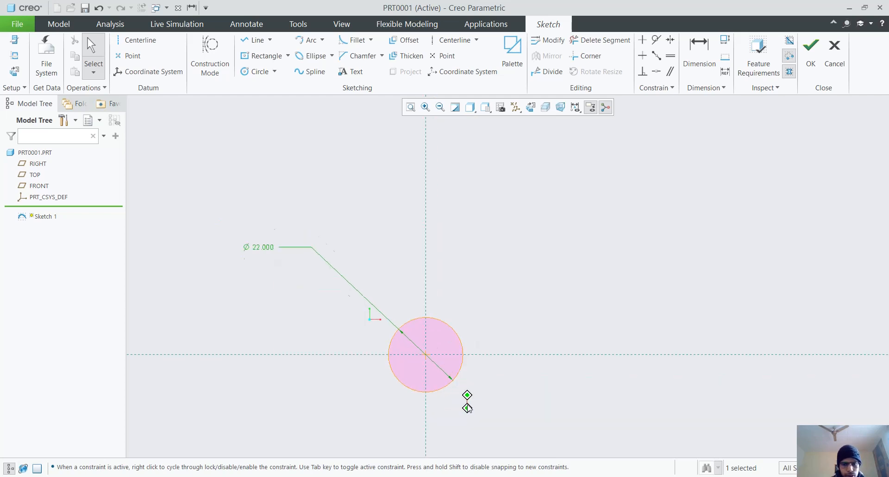
scroll(472, 285, up, 3)
scroll(455, 299, down, 2)
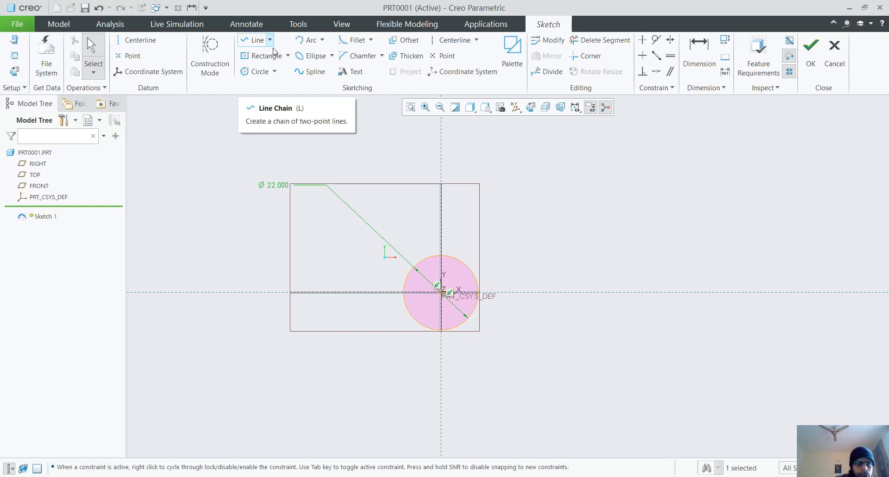
click(257, 72)
click(442, 295)
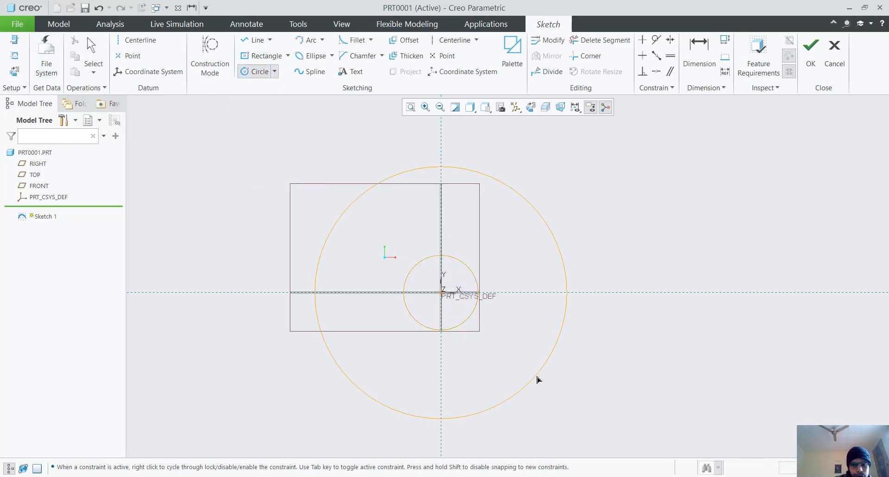
click(526, 361)
middle_click(594, 279)
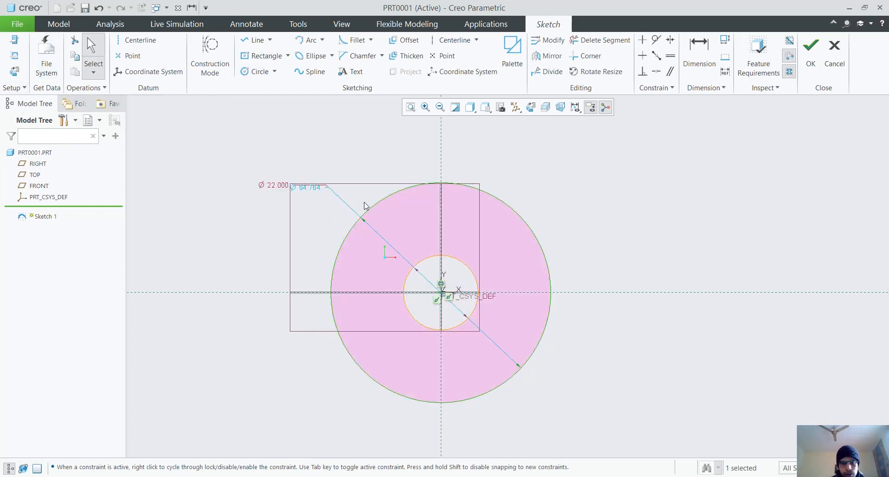
double_click(311, 186)
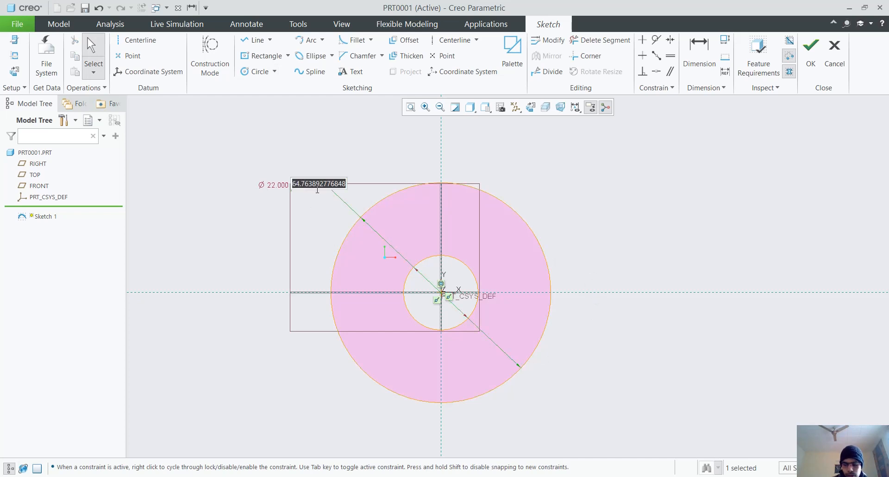
text(32)
key(Return)
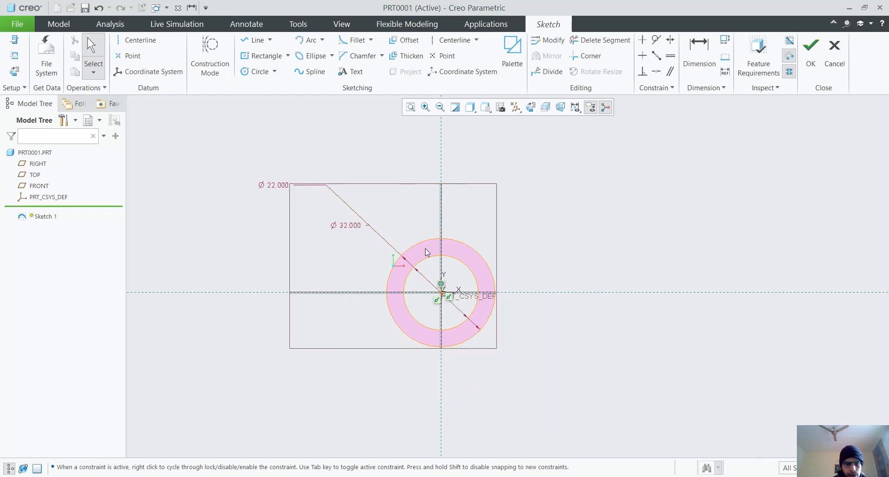
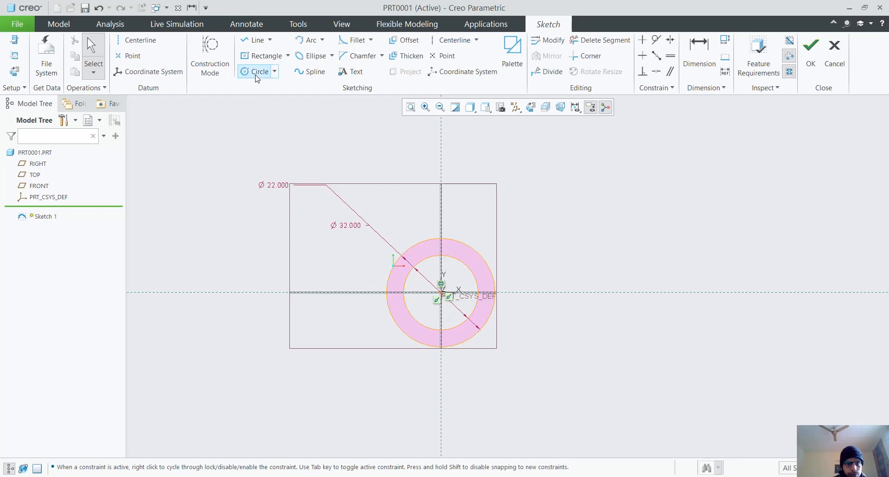
- Add a third, larger circle centred on the origin and set its diameter to 78
click(256, 77)
click(441, 292)
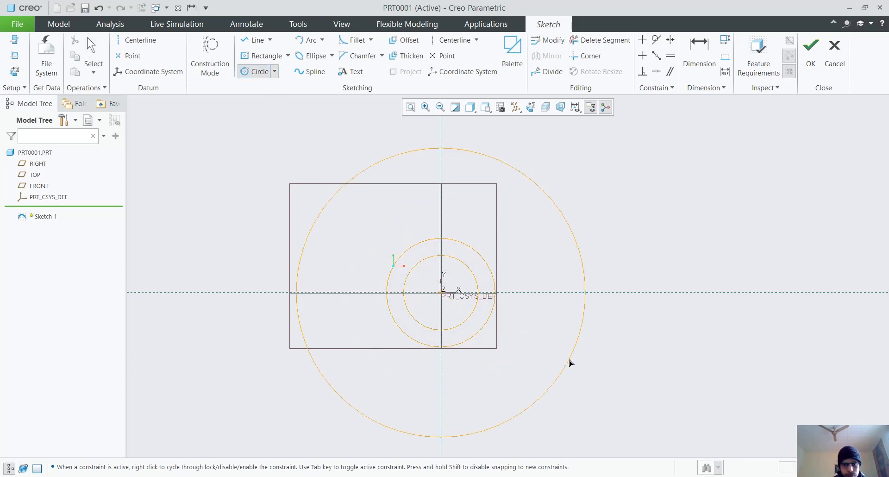
click(570, 362)
middle_click(590, 324)
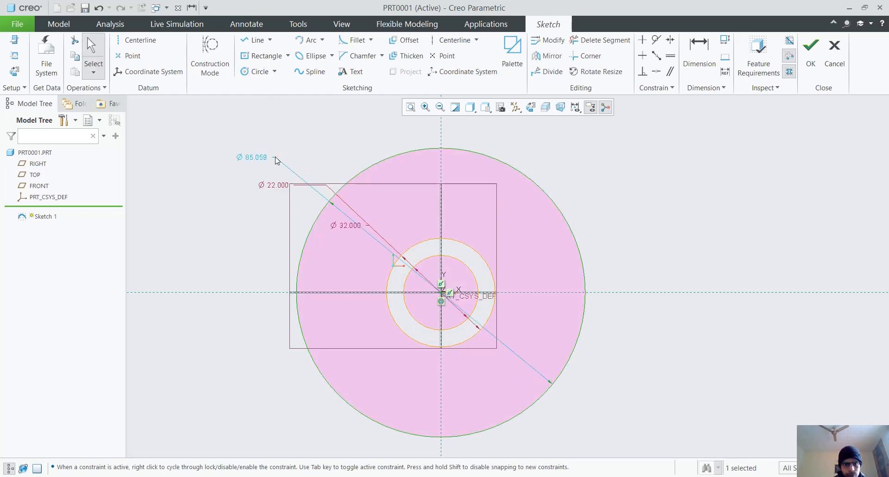
double_click(259, 159)
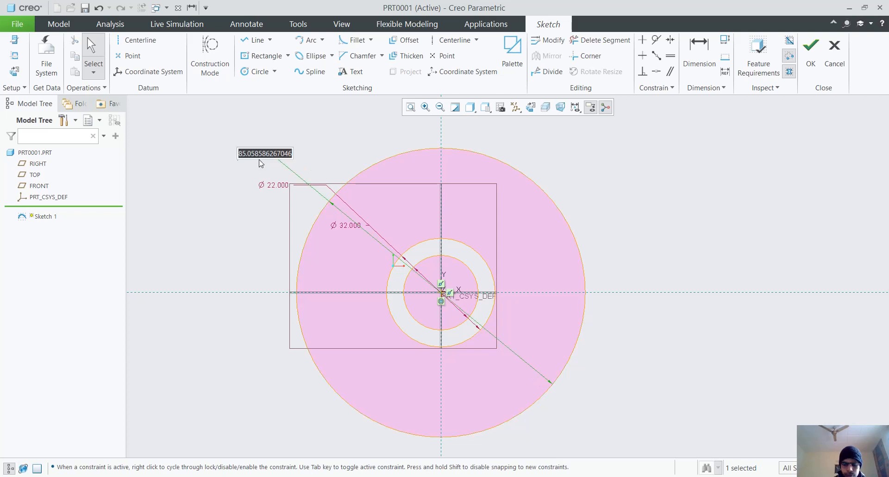
text(78)
key(Return)
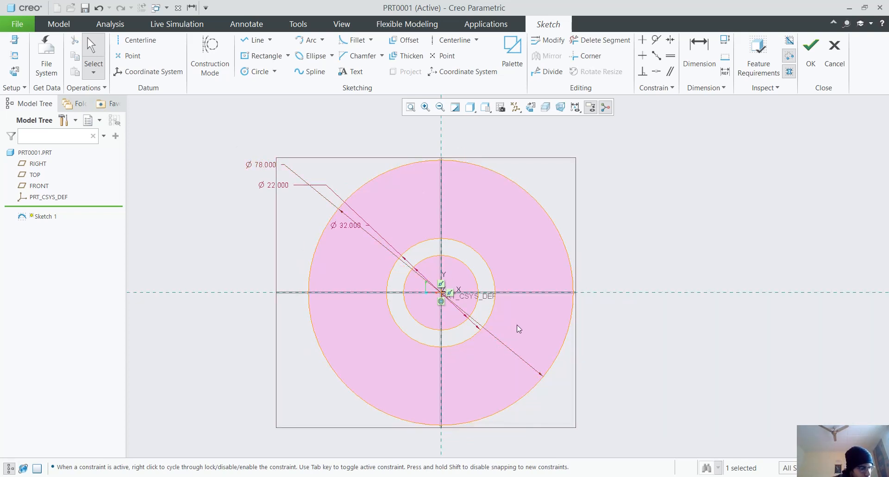
- Draw a concentric circle between the 32 and 78 circles and set its diameter to 58
scroll(517, 324, down, 3)
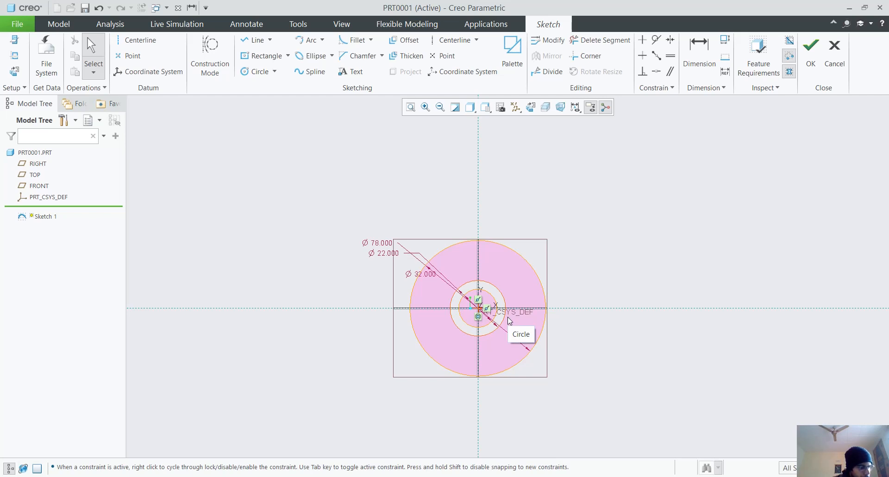
click(254, 71)
click(477, 308)
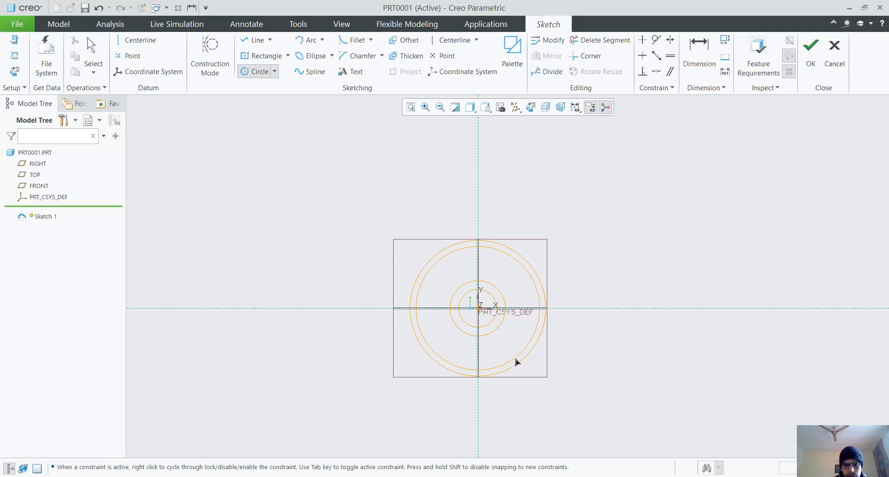
click(509, 355)
middle_click(583, 300)
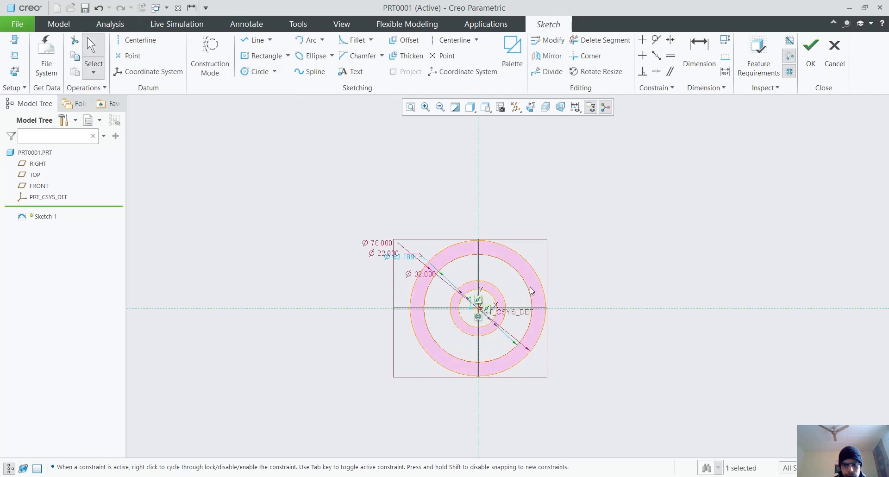
drag(402, 257, 437, 211)
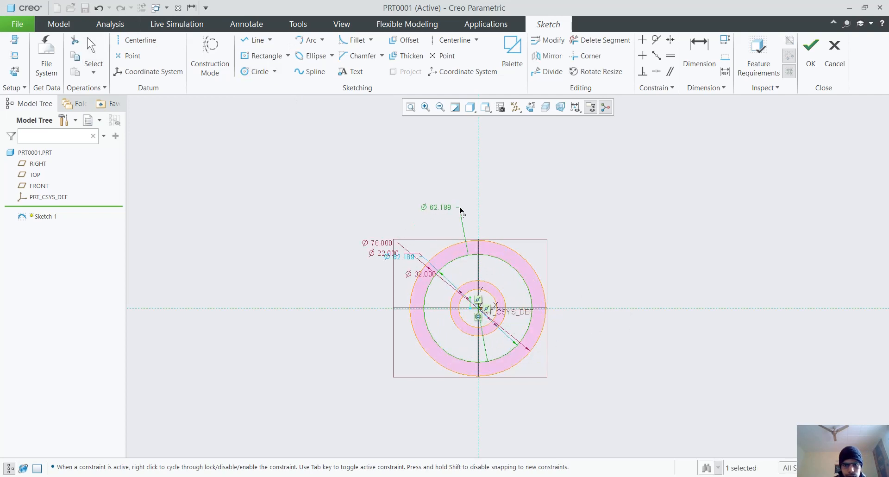
double_click(436, 209)
text(5)
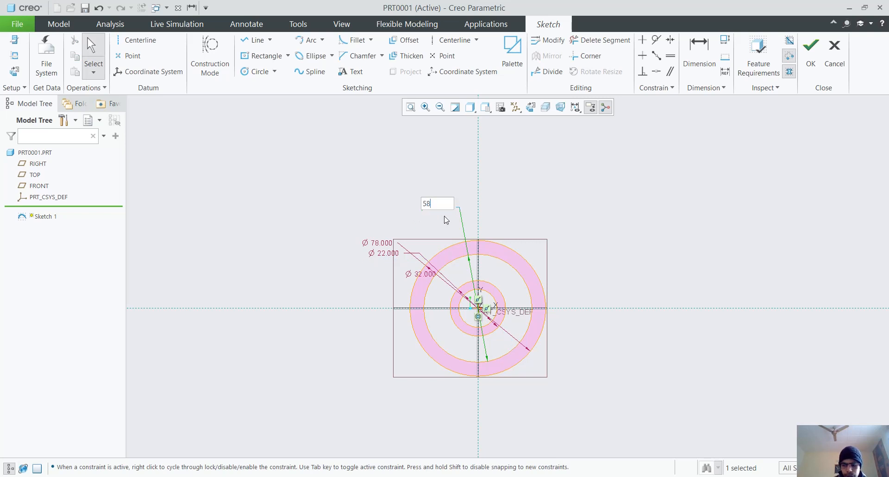
text(8)
key(Return)
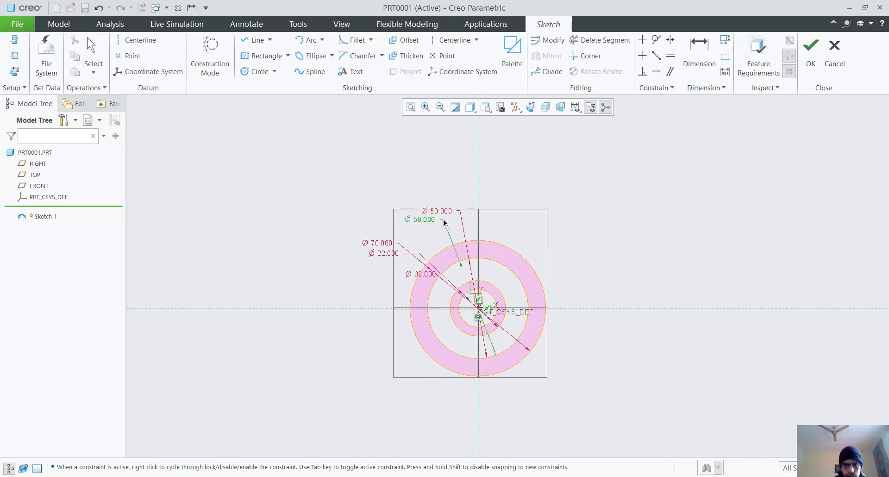
- Spread out the 58, 22 and 32 diameter dimensions around the circles so their labels no longer overlap
drag(443, 223, 443, 230)
drag(389, 253, 510, 235)
drag(430, 277, 353, 349)
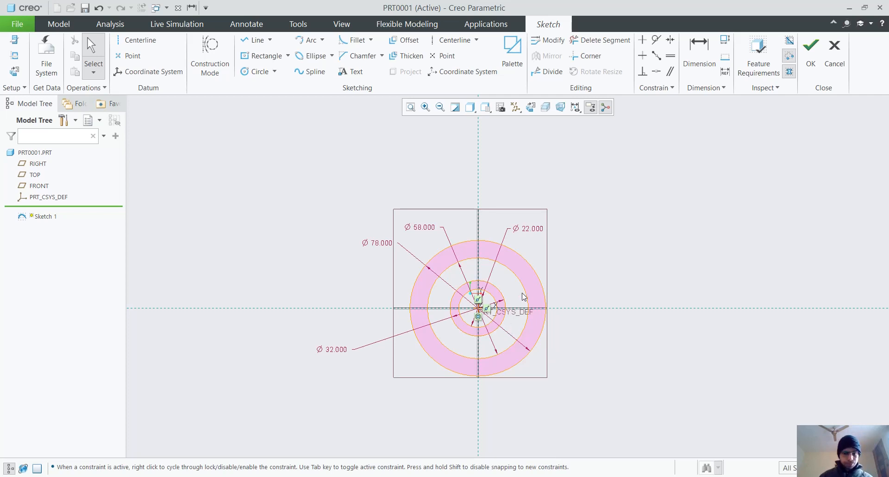
- Draw a circle centred where the 58 circle crosses the vertical axis above the origin and set its diameter to 14
scroll(519, 285, down, 2)
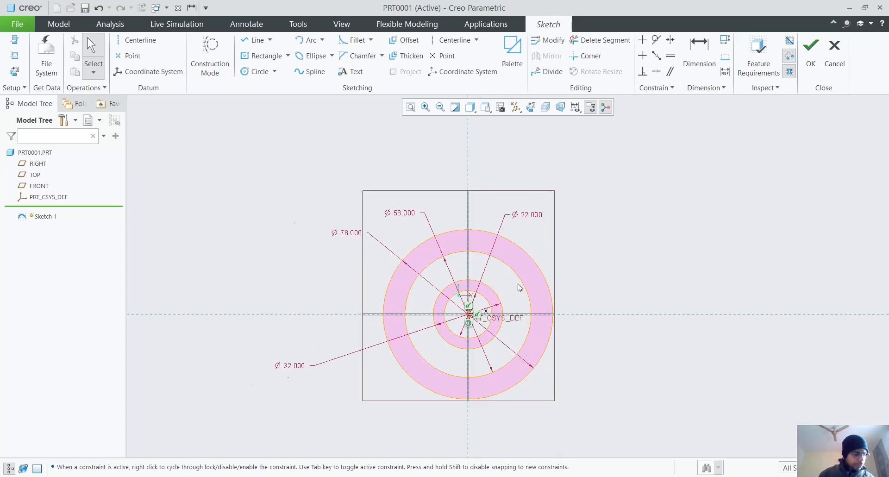
click(264, 69)
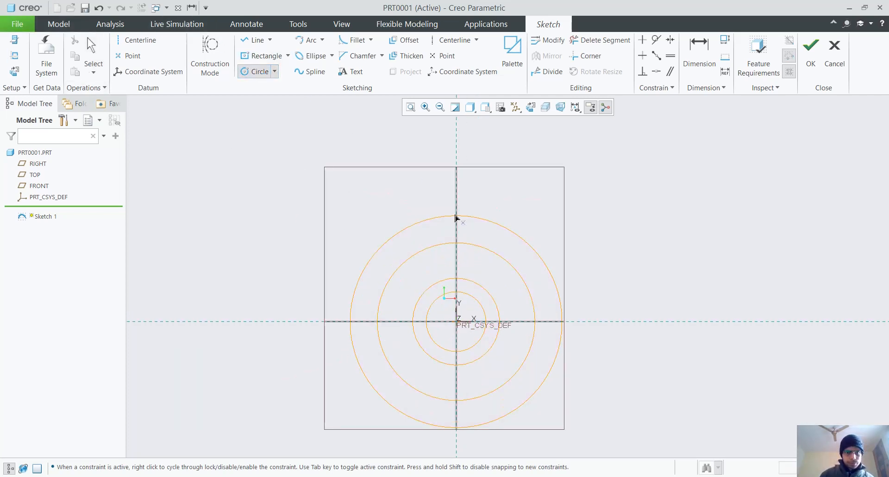
click(456, 242)
click(469, 255)
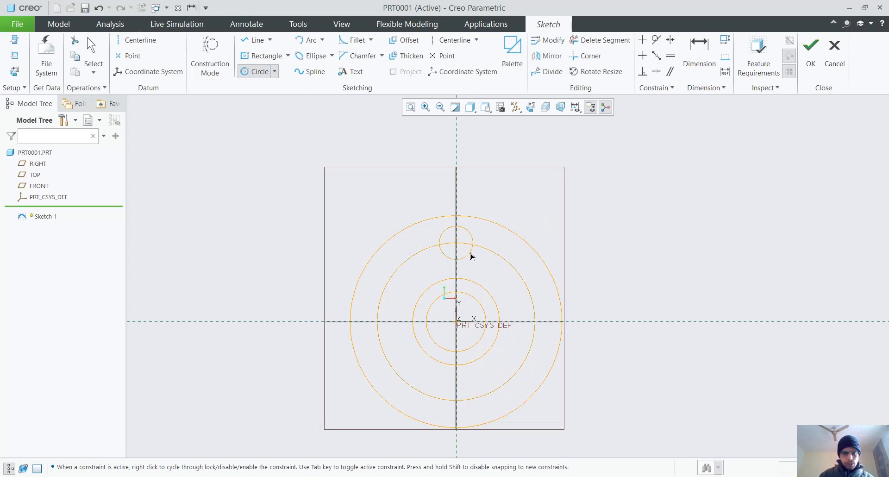
middle_click(509, 264)
double_click(416, 227)
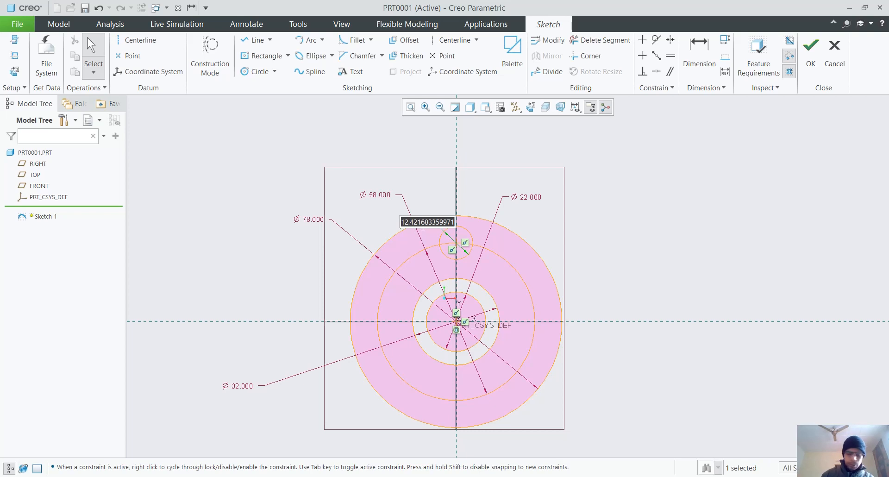
text(14)
key(Return)
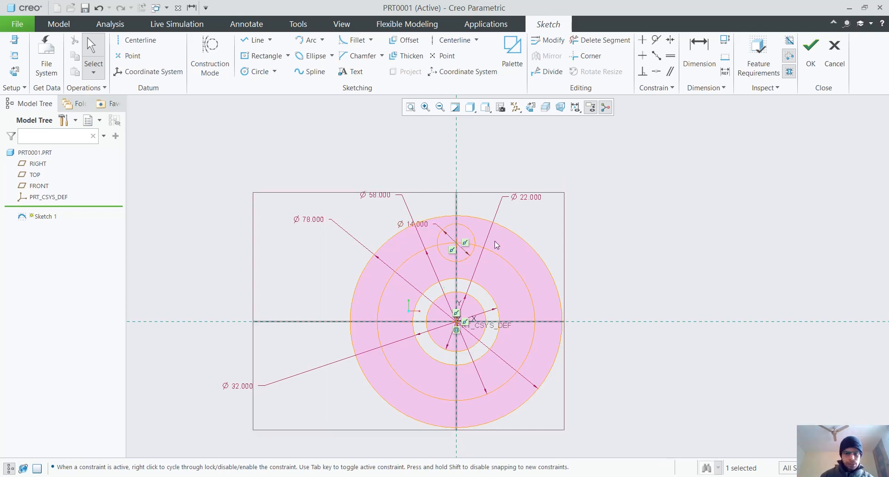
- Try to add a vertical alignment constraint between the centres of the 14 and 22 circles, deleting the conflicting constraint each time
click(458, 245)
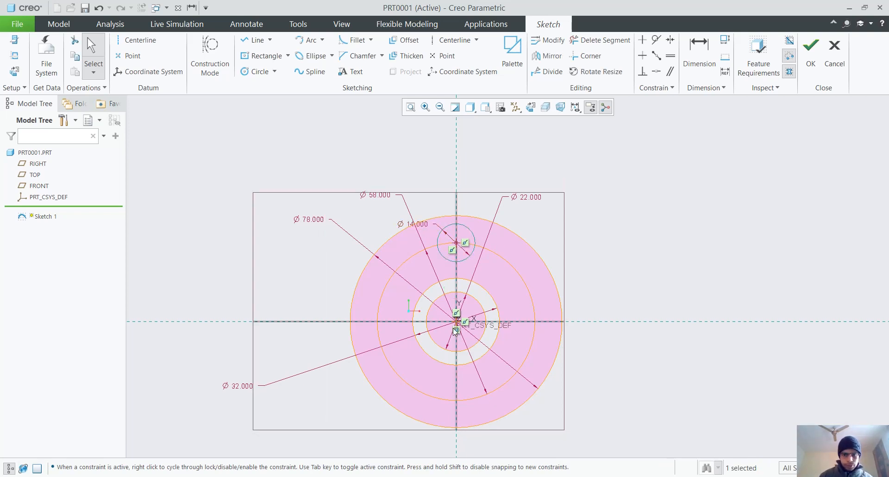
ctrl+click(482, 306)
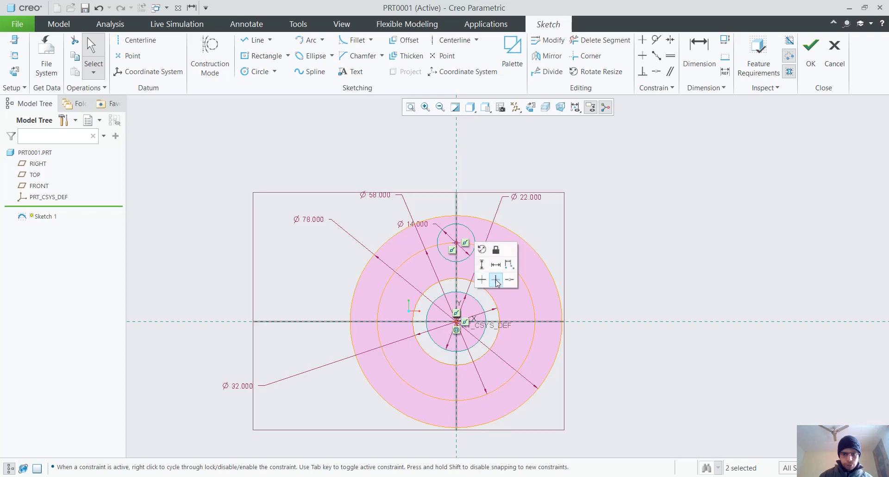
click(496, 280)
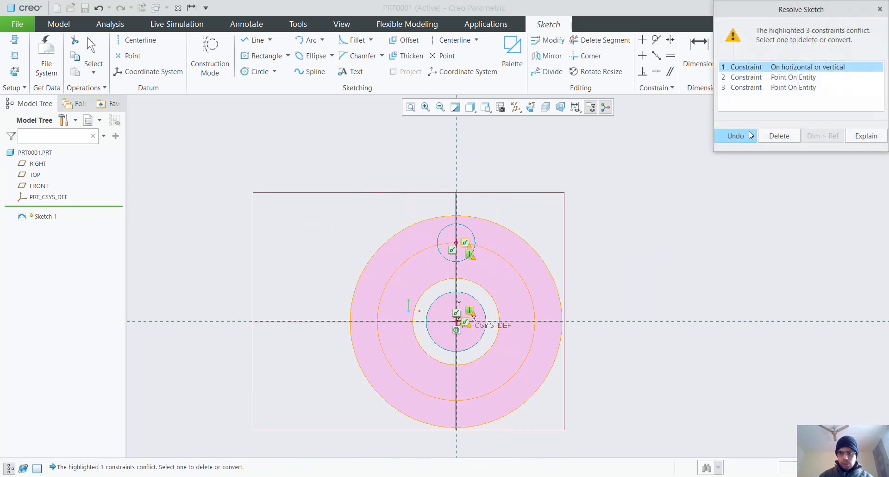
click(778, 136)
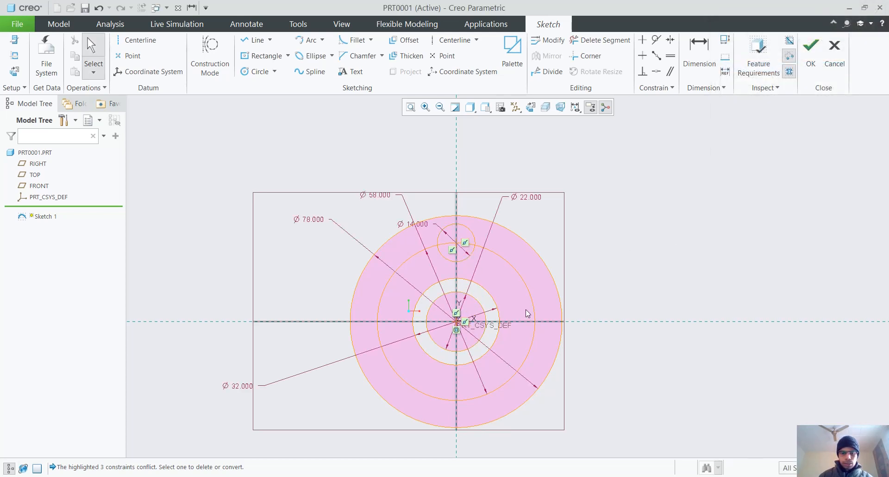
click(460, 246)
ctrl+click(456, 324)
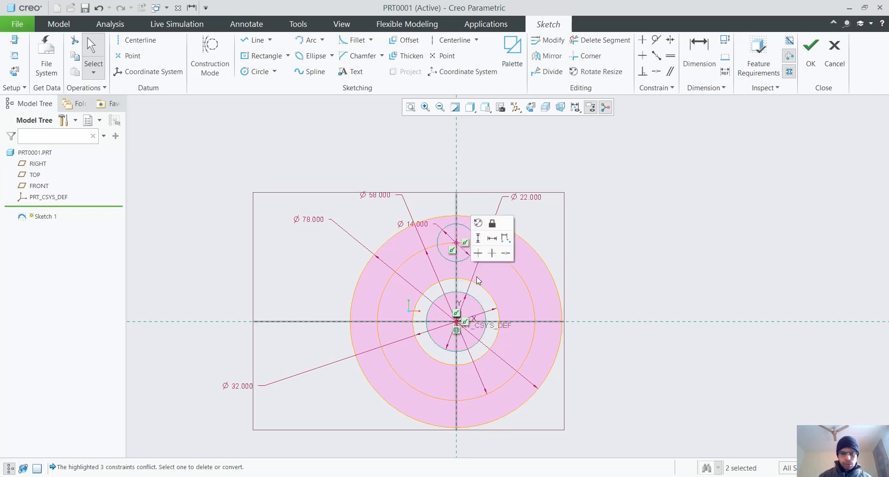
click(489, 254)
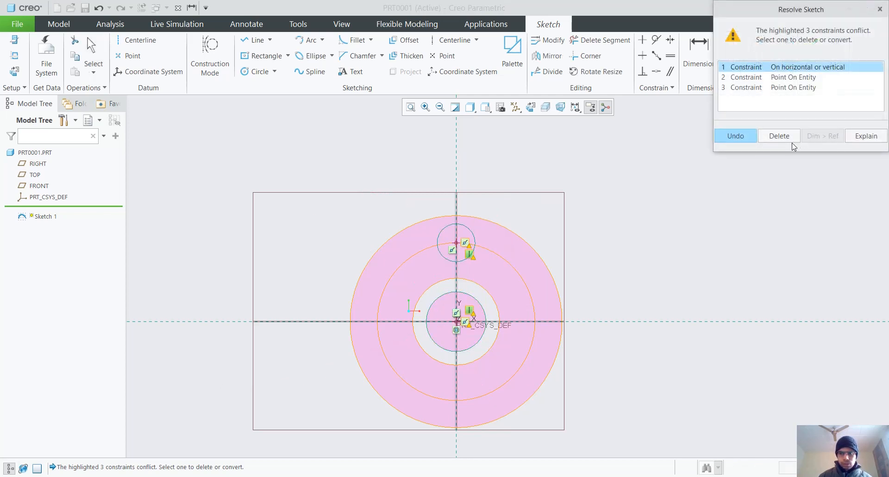
click(771, 137)
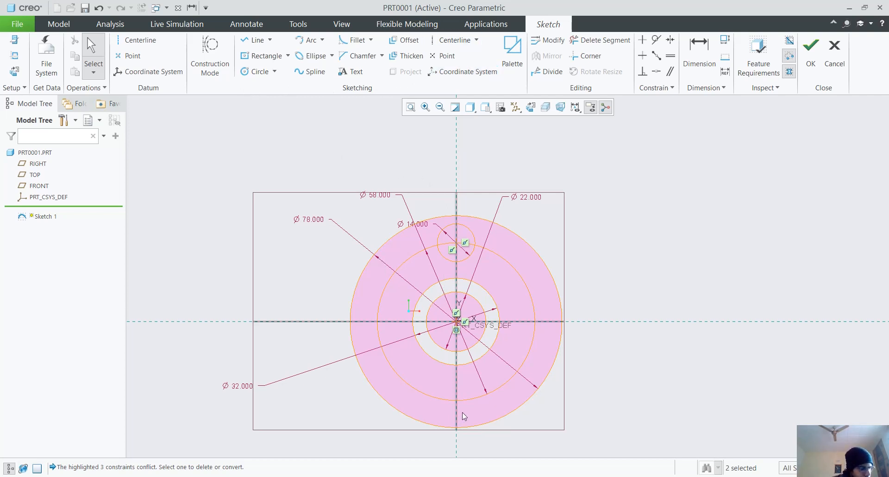
- Convert the 58 diameter circle to construction geometry
click(387, 285)
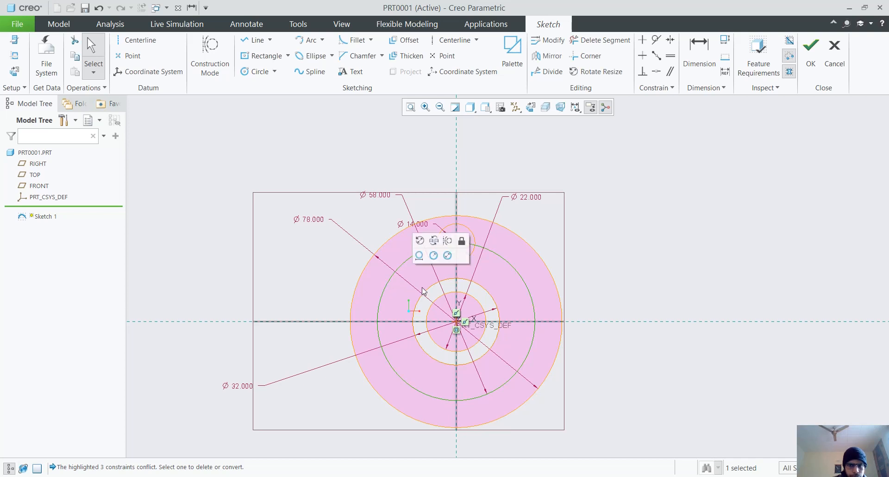
click(447, 240)
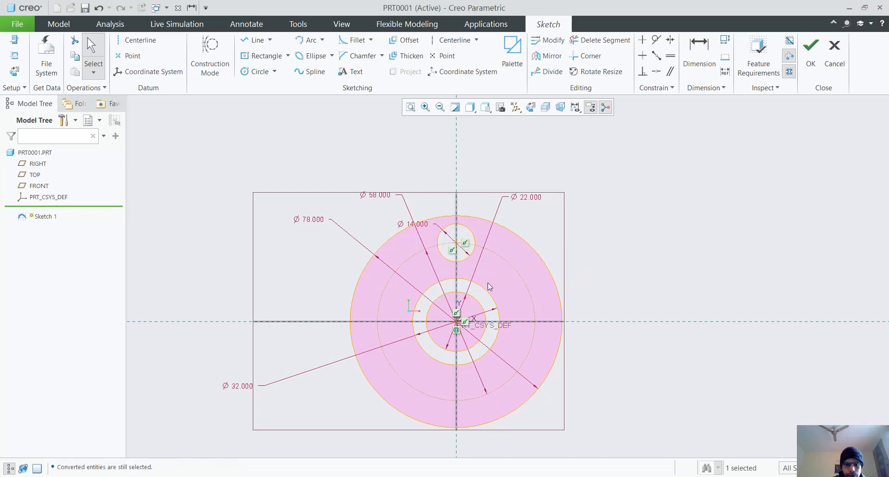
scroll(518, 329, up, 3)
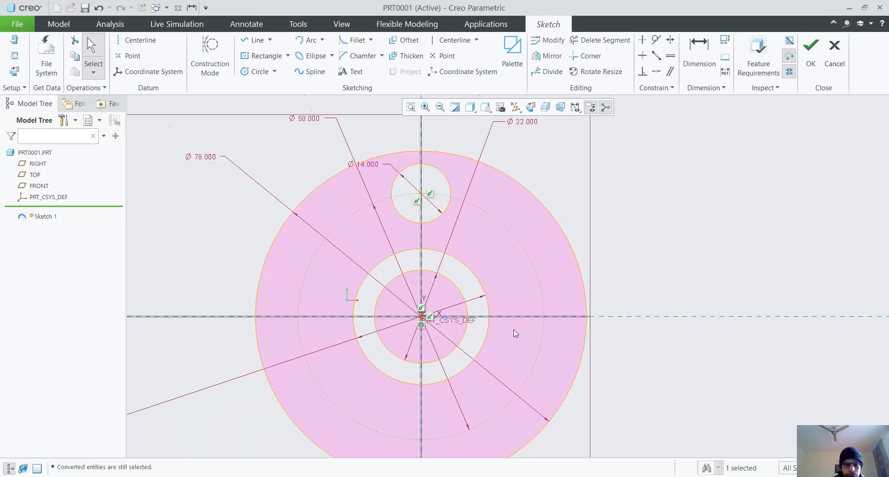
scroll(513, 329, down, 3)
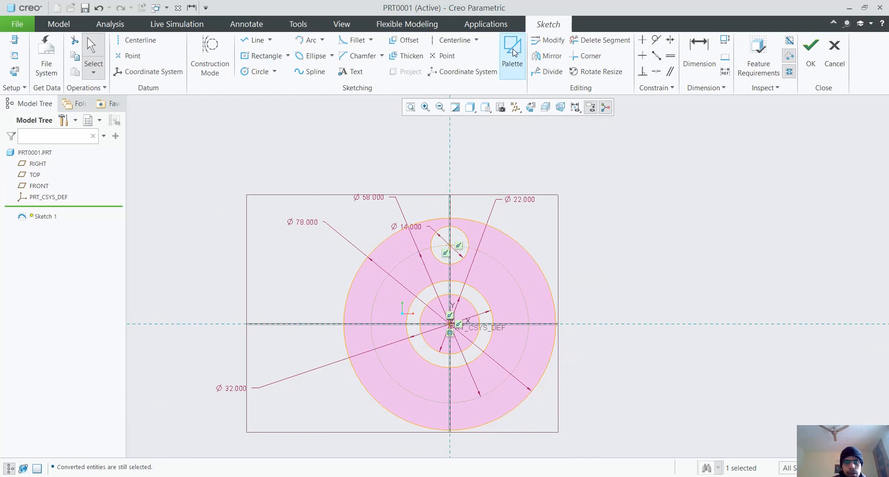
- Draw a vertical line about 10.85 long from the centre of the 14 circle down towards the 32 circle
scroll(458, 273, up, 1)
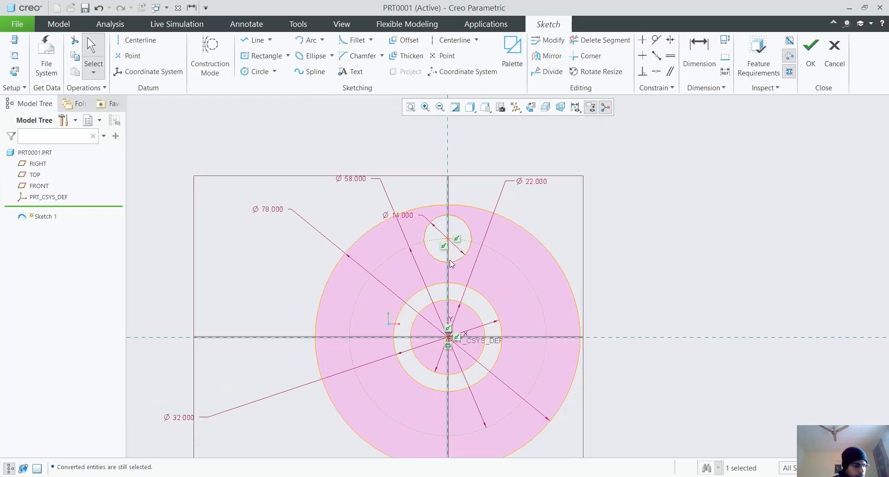
scroll(451, 264, up, 3)
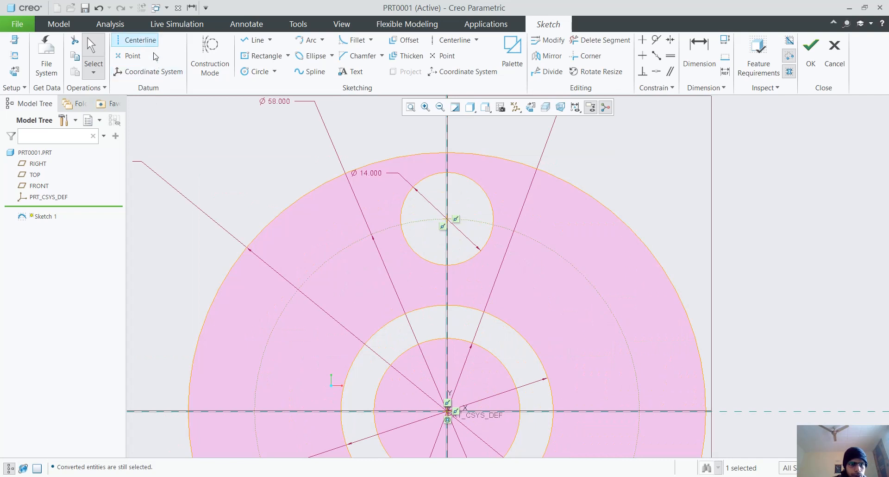
click(153, 41)
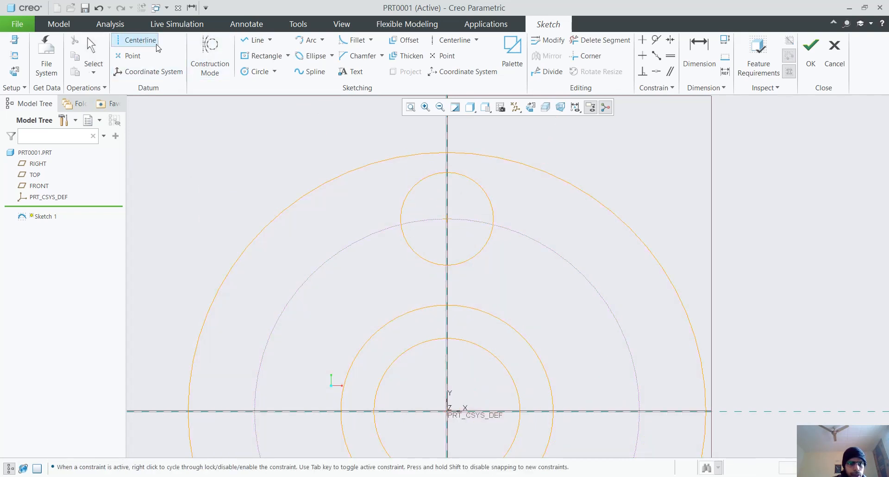
click(254, 40)
click(447, 218)
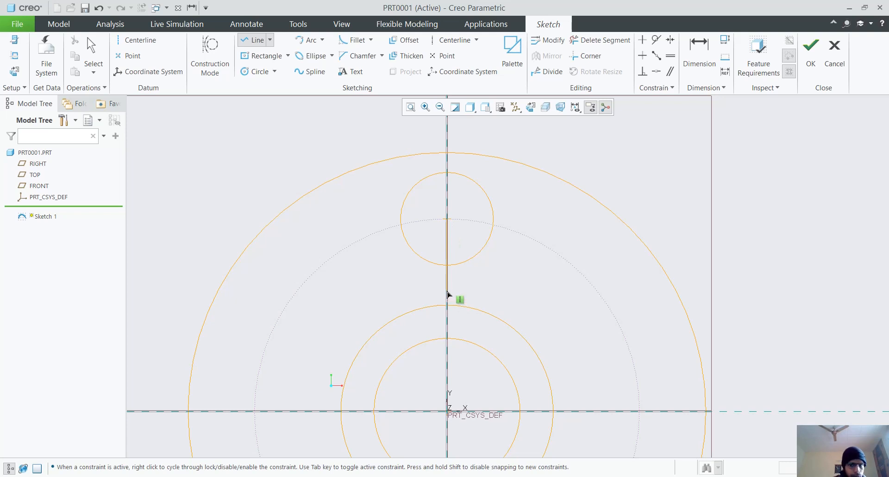
click(447, 290)
middle_click(539, 266)
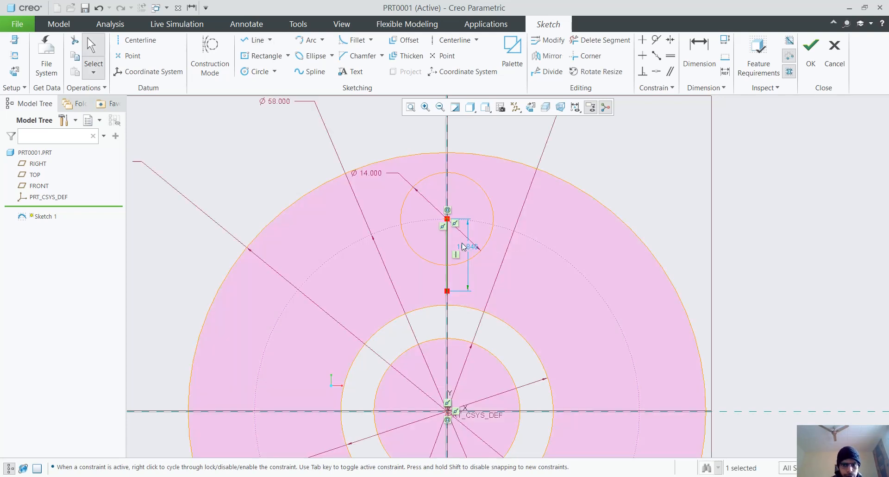
double_click(464, 248)
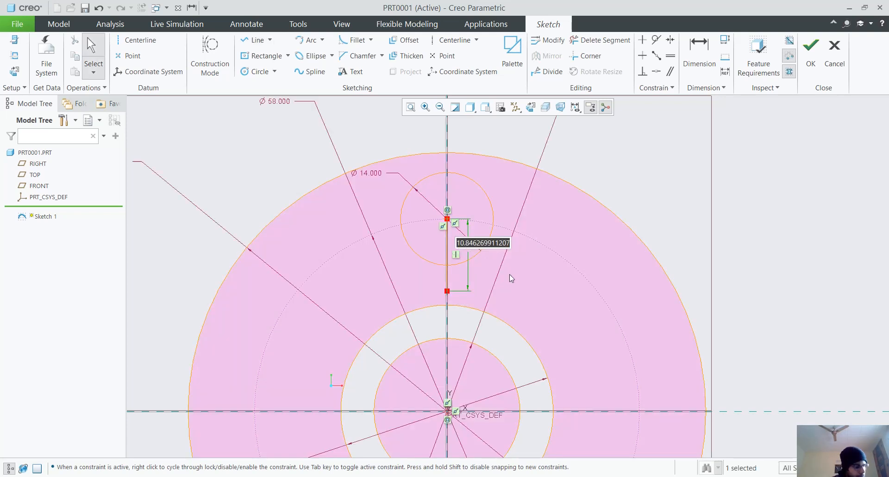
key(Return)
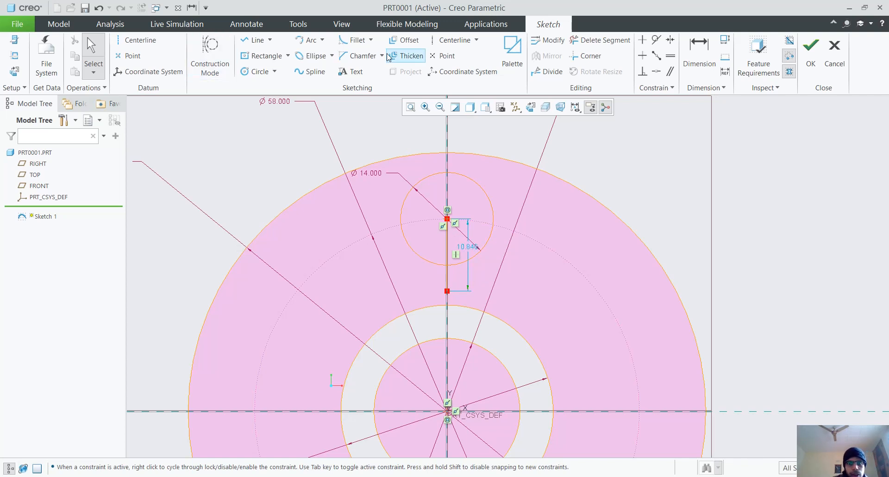
- Offset the vertical line by 3 to its left side and move the offset dimension clear of the constraint symbols
click(409, 39)
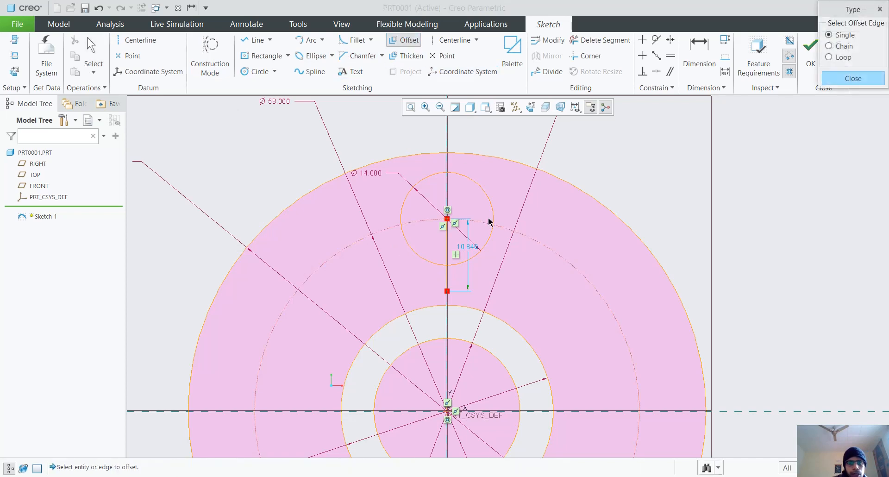
click(447, 271)
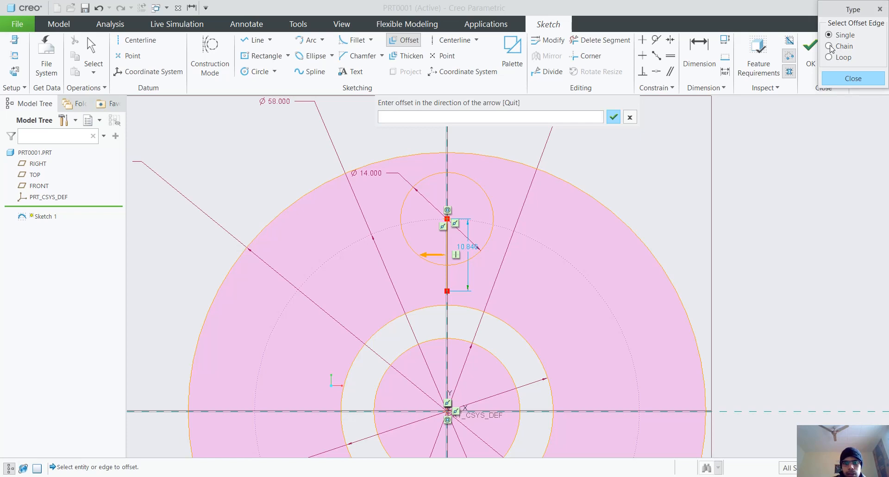
click(439, 114)
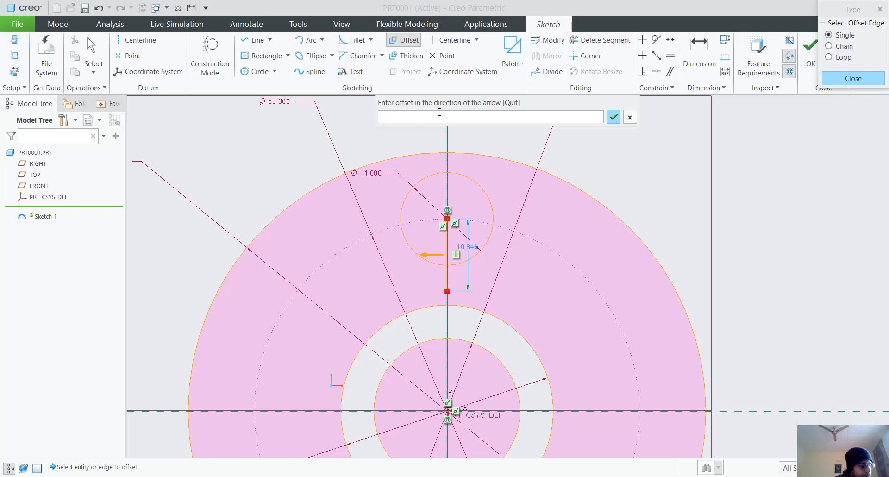
text(3)
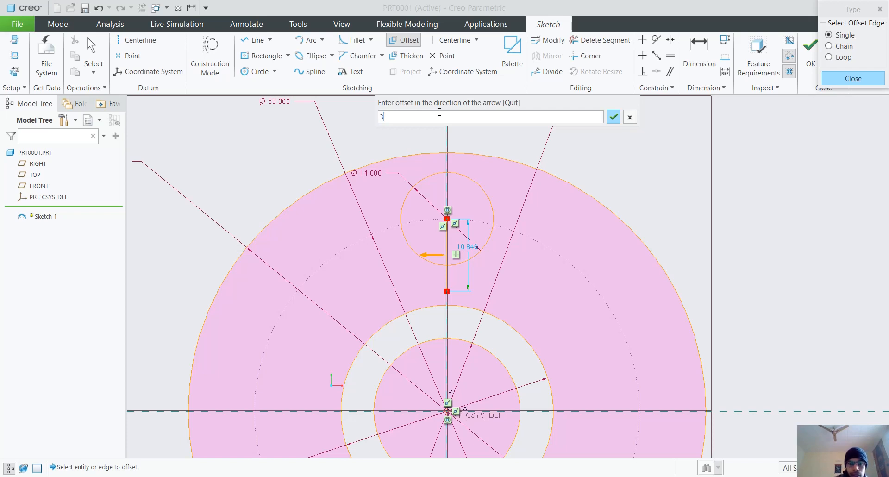
key(Return)
middle_click(486, 248)
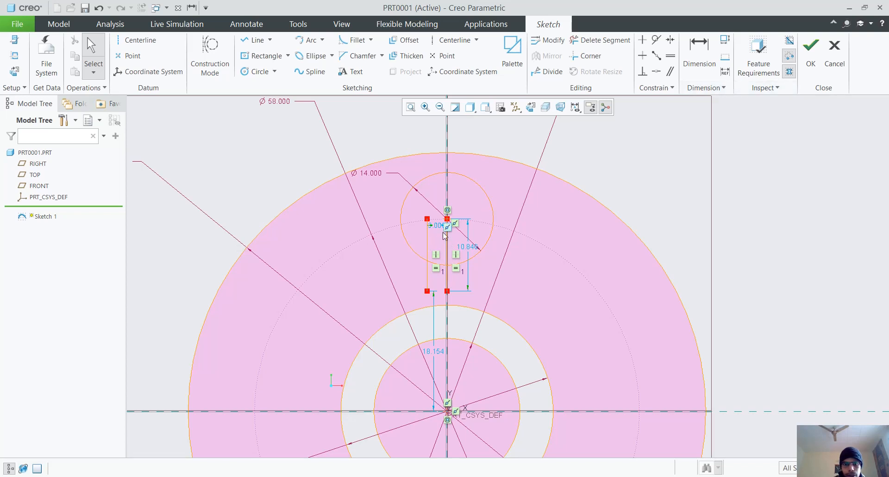
drag(439, 226, 410, 276)
- Offset the original vertical line by 3 to its right side, using a negative value against the arrow direction
scroll(463, 255, down, 2)
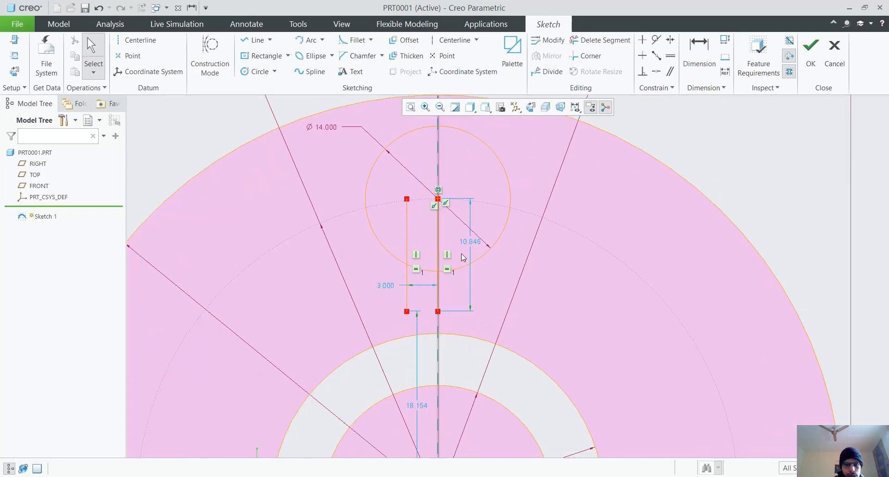
scroll(462, 255, up, 1)
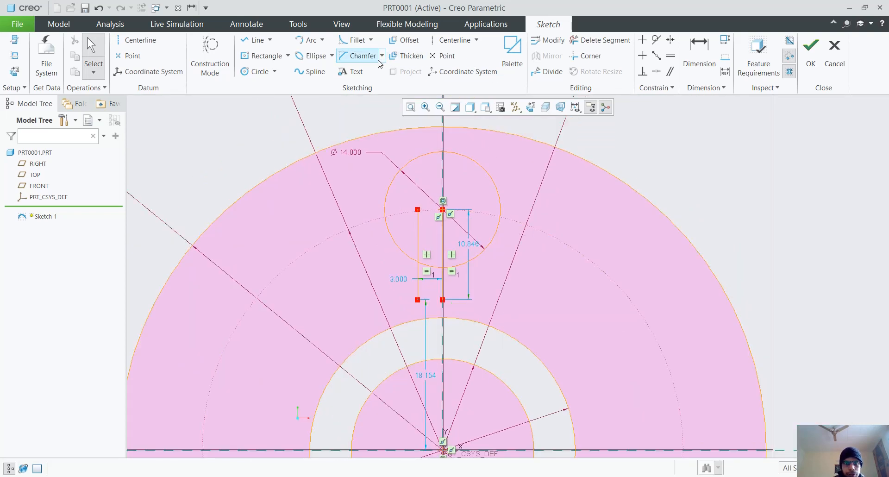
click(408, 41)
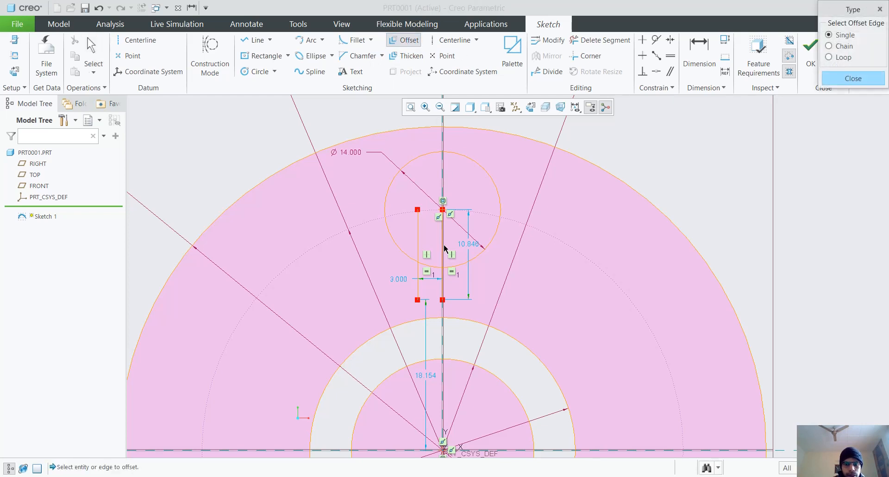
click(443, 248)
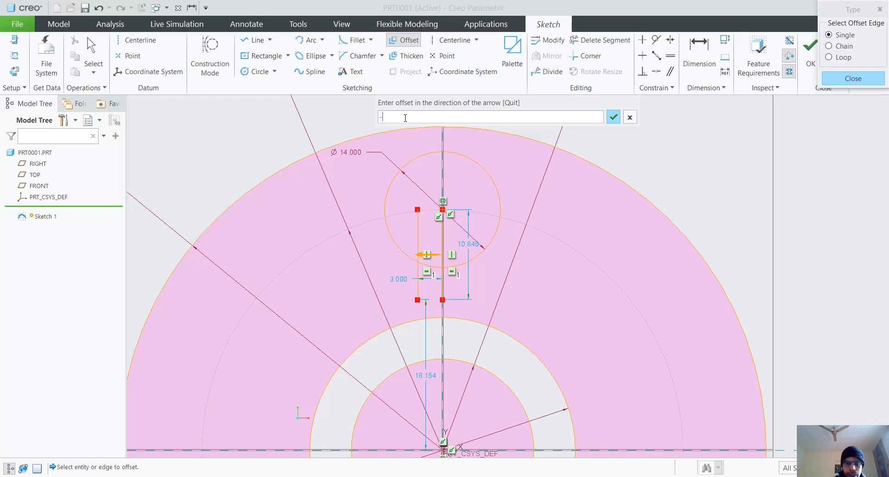
key(Return)
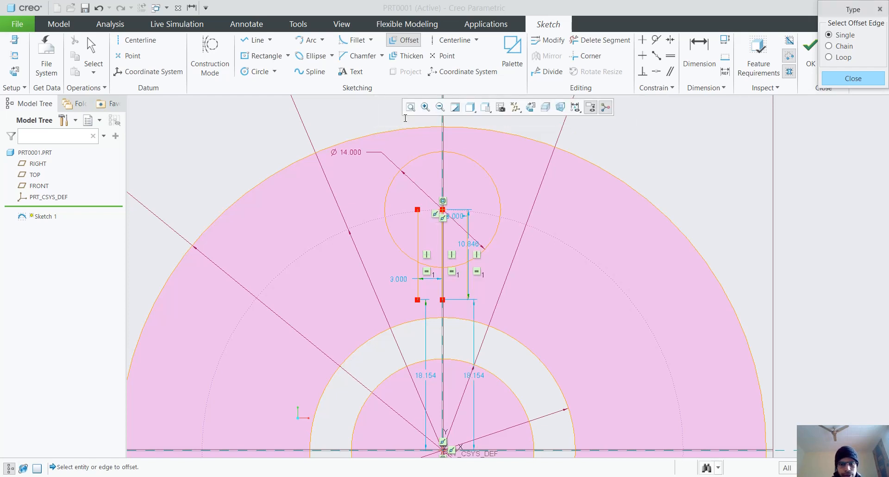
middle_click(431, 139)
scroll(481, 255, up, 5)
scroll(450, 321, down, 6)
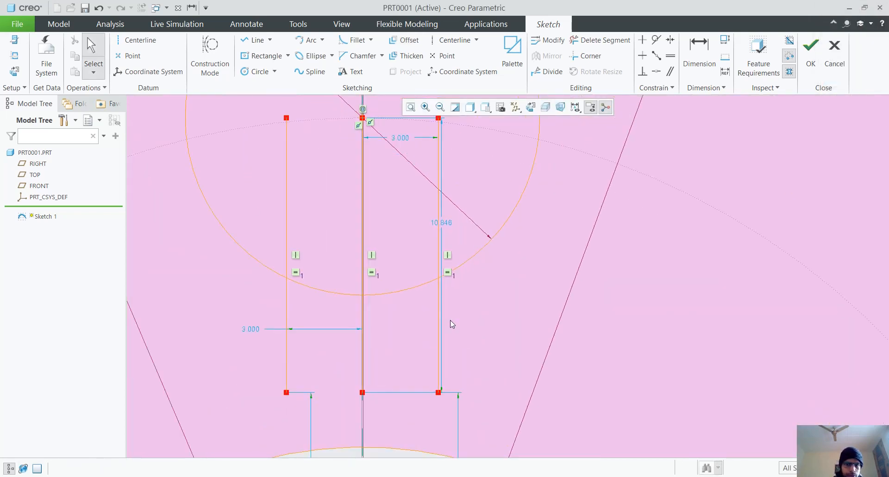
scroll(454, 426, up, 2)
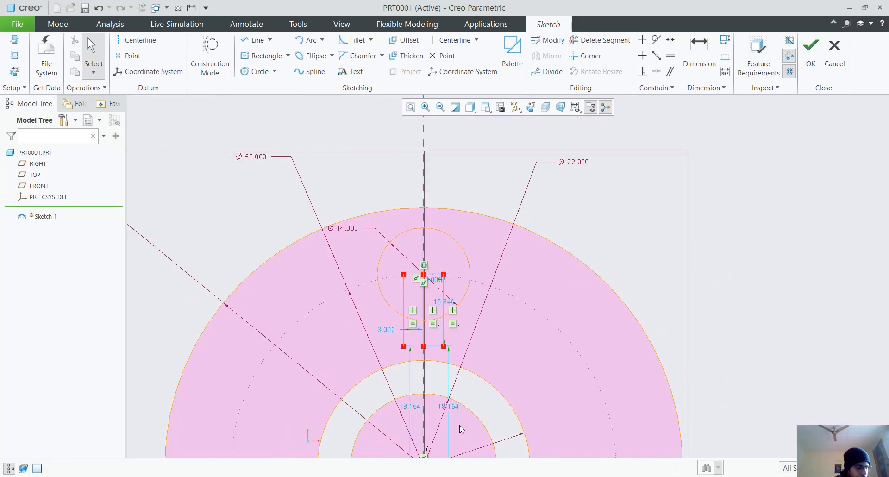
- Stretch the three vertical slot lines down past the 32 circle, ending above the 22 circle, to about 16.8 long
scroll(459, 426, down, 3)
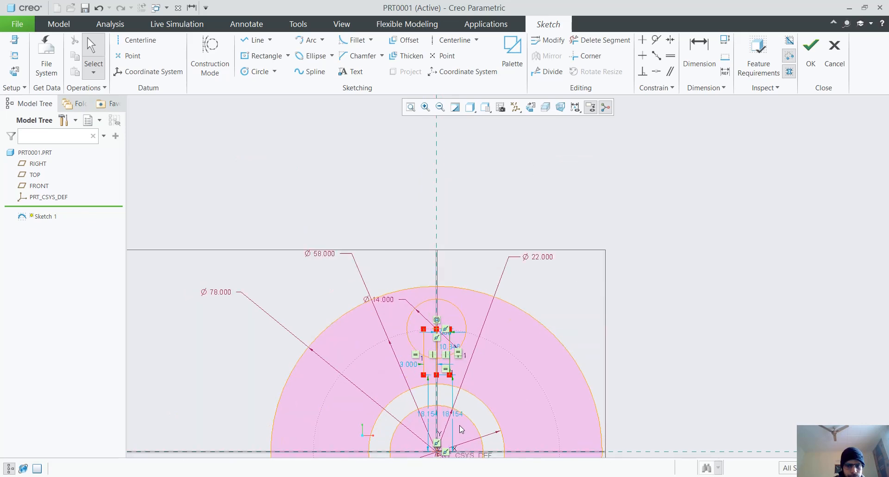
scroll(468, 410, down, 8)
scroll(472, 397, up, 8)
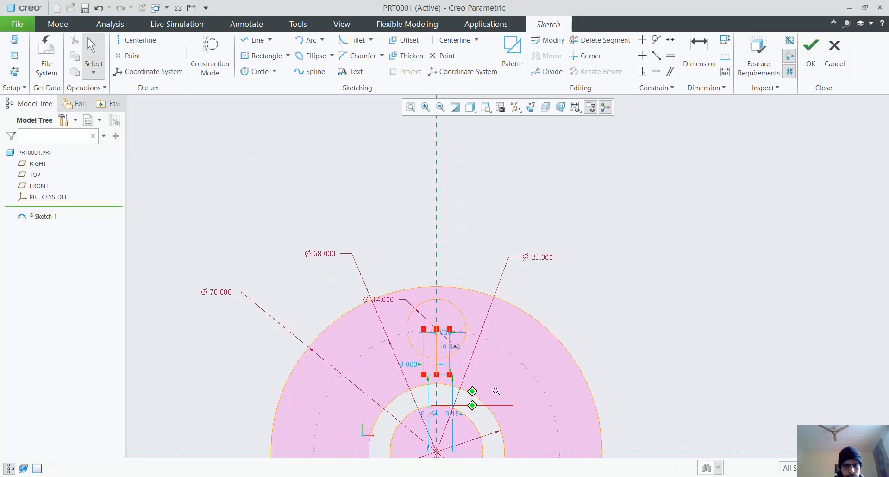
middle_drag(500, 376, 572, 227)
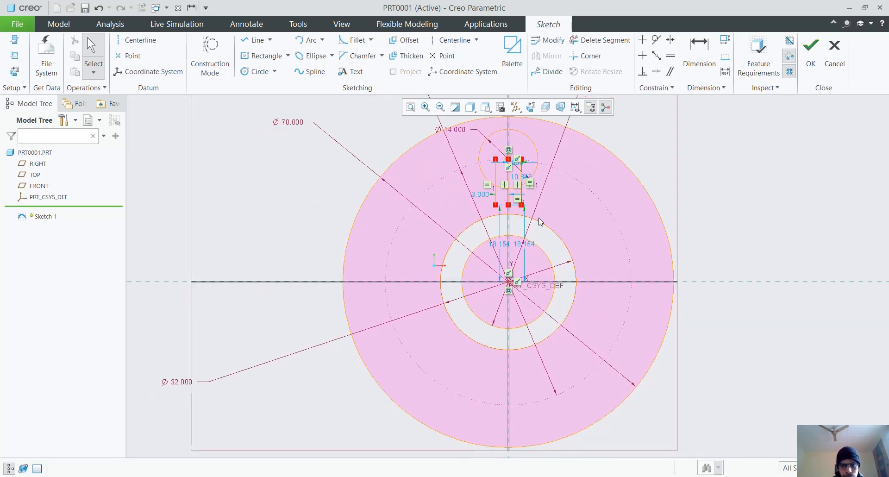
scroll(558, 231, down, 2)
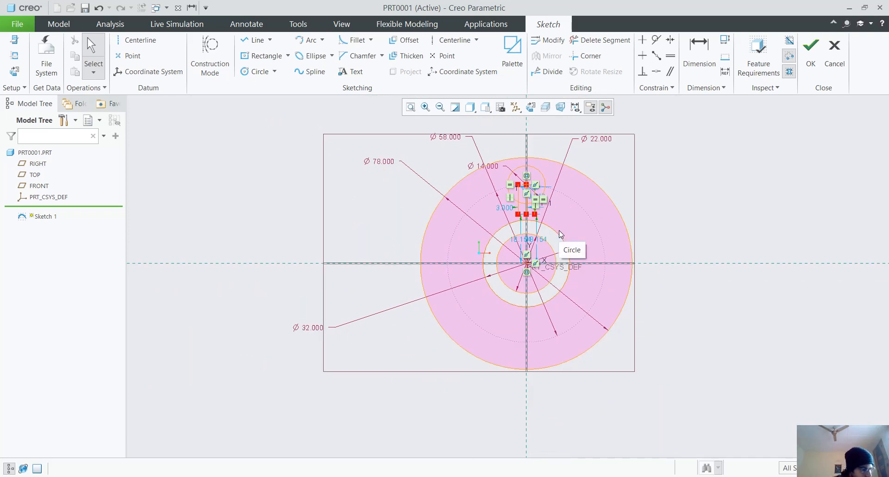
scroll(559, 229, up, 2)
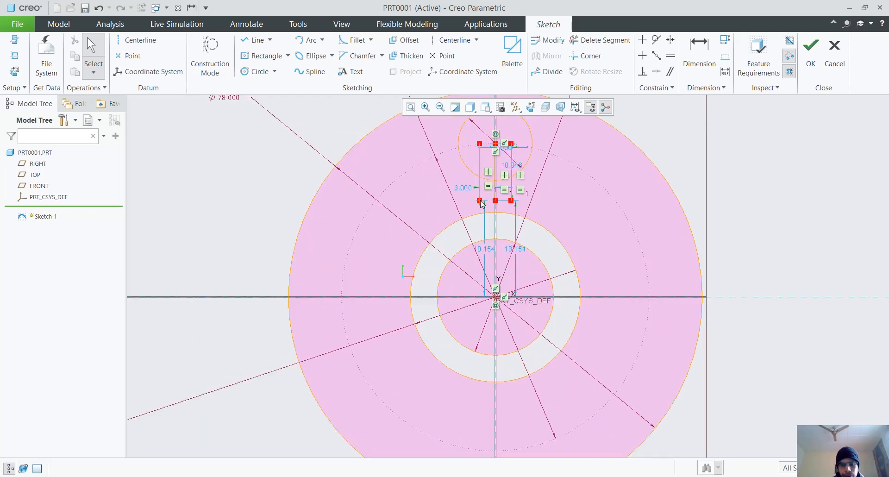
drag(482, 203, 477, 236)
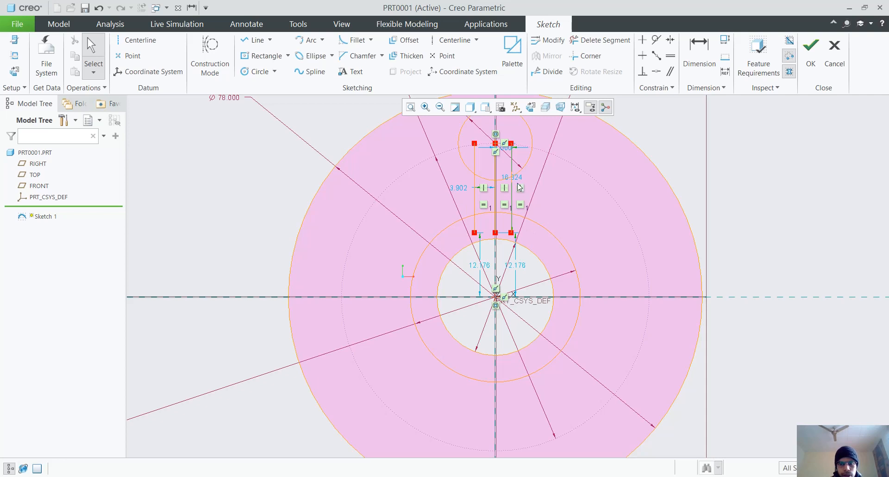
- Set the left slot line's offset to 3 and move the right line's offset dimension clear of the constraint symbols
scroll(522, 187, down, 2)
double_click(446, 188)
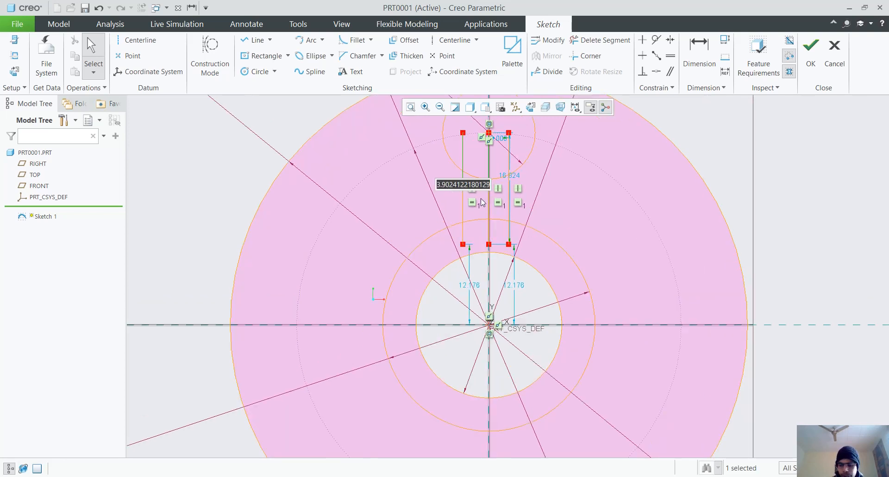
text(3)
key(Return)
scroll(522, 186, down, 3)
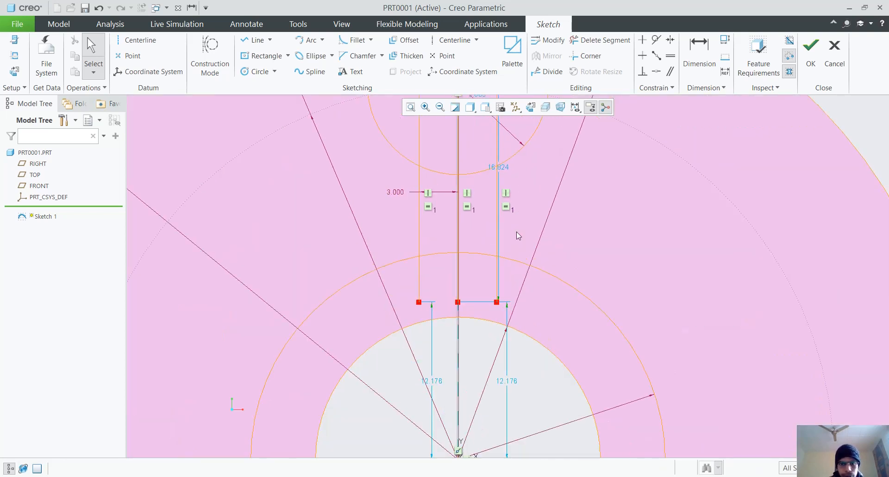
scroll(498, 334, up, 2)
scroll(499, 274, up, 1)
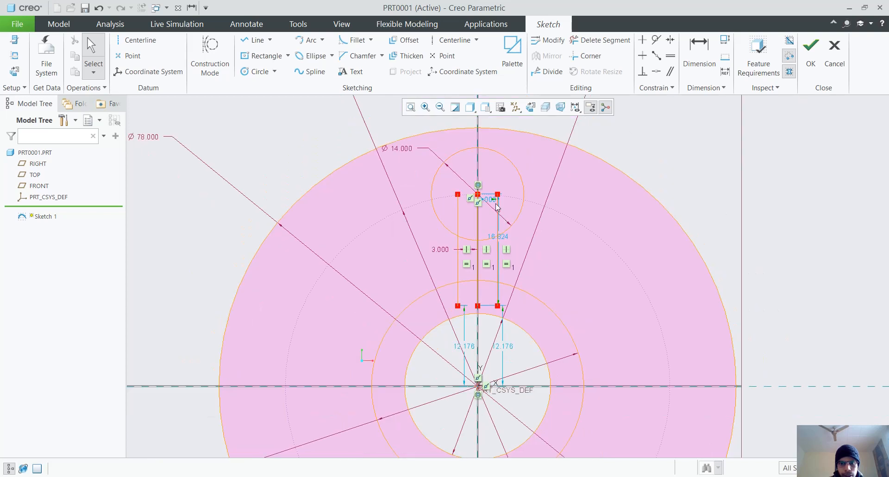
drag(491, 199, 548, 273)
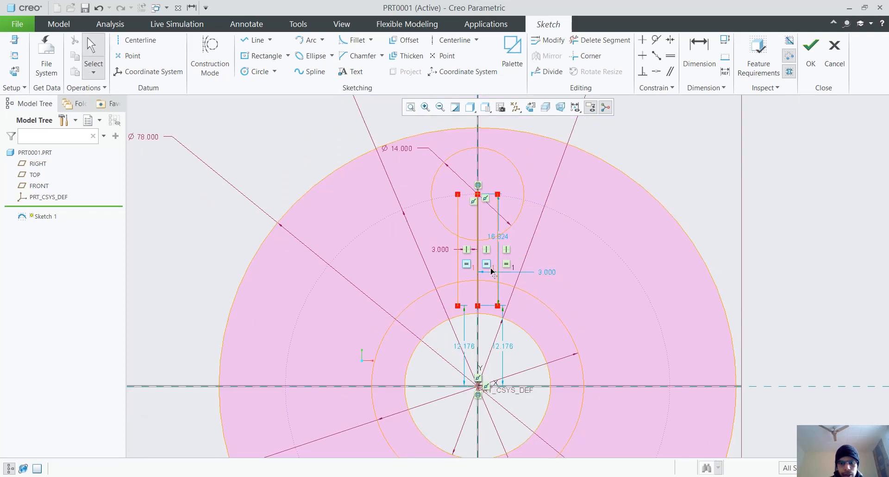
- Try to apply a further constraint to the three vertical slot lines
click(457, 273)
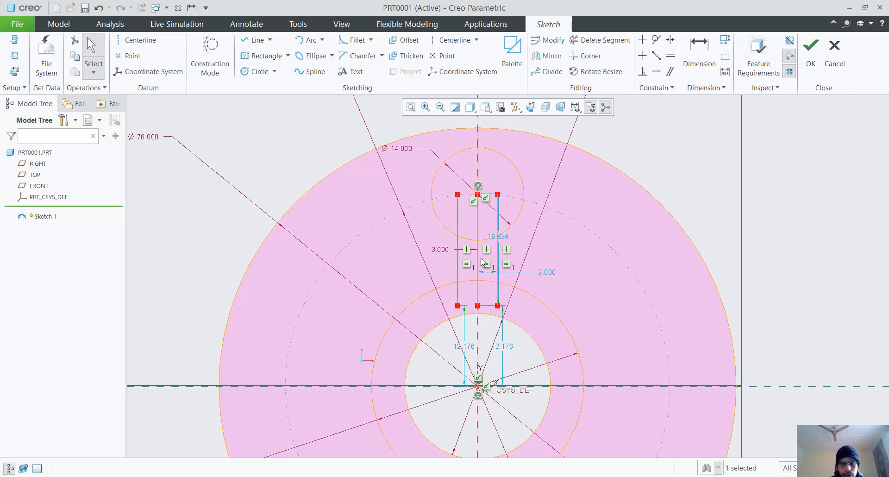
ctrl+click(479, 262)
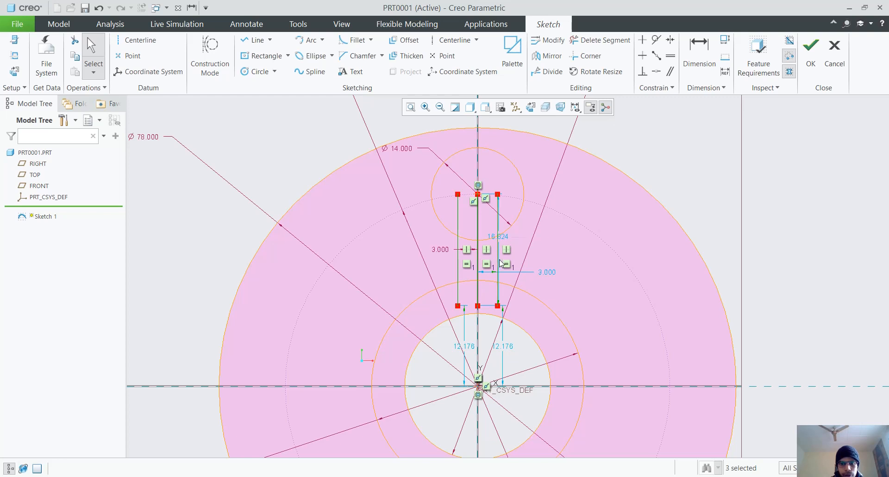
click(521, 227)
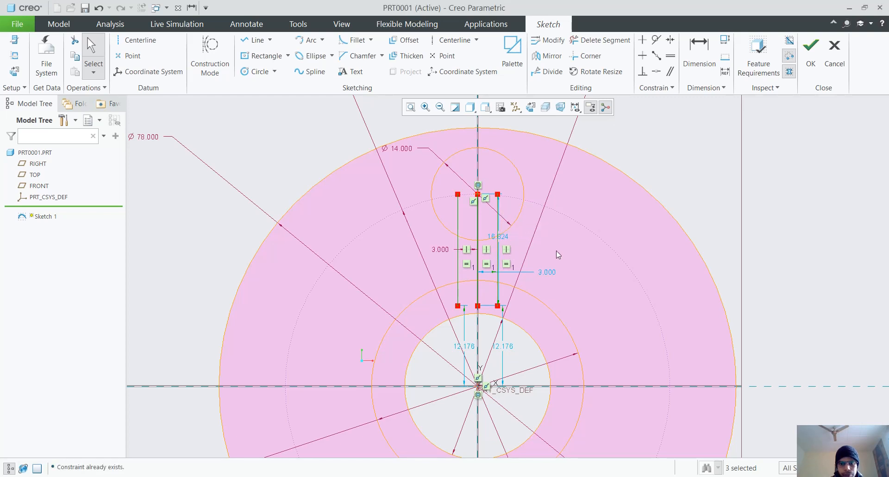
click(586, 262)
scroll(546, 310, up, 3)
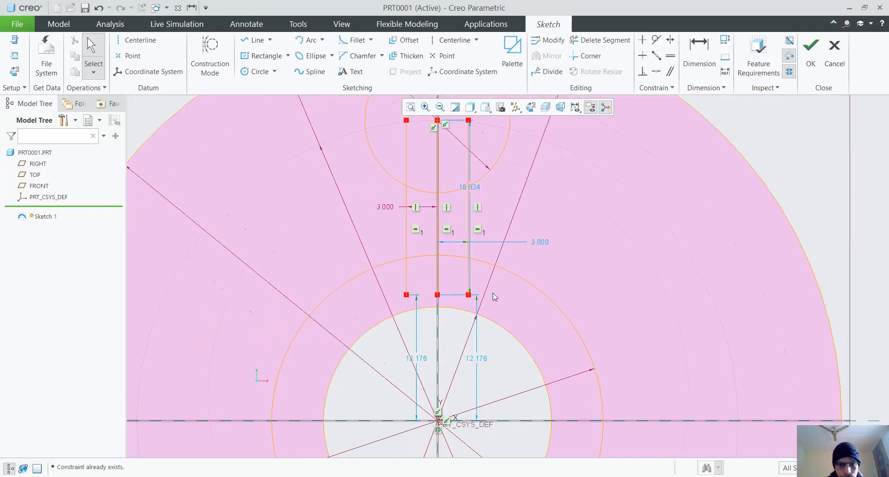
scroll(494, 297, down, 2)
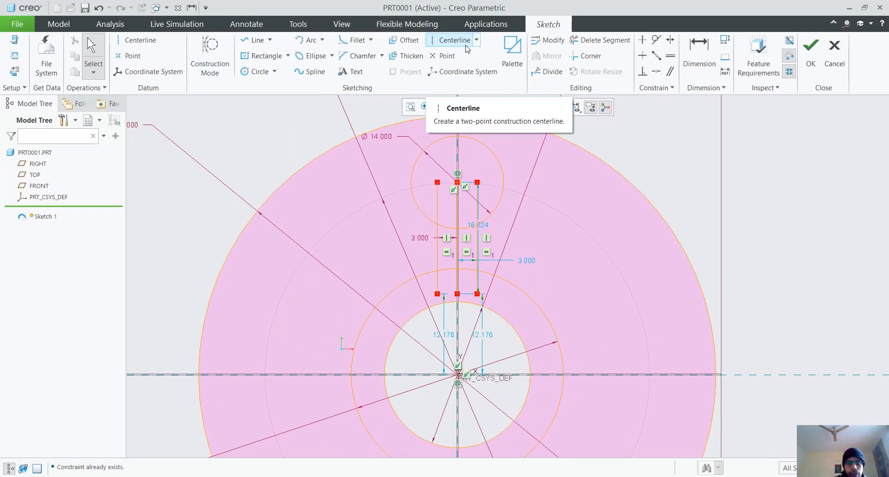
- Trim the slot lines inside the 14 circle and the circle's lower arc between the two outer lines
click(600, 41)
scroll(520, 195, up, 2)
mouse_move(401, 188)
mouse_down()
mouse_move(451, 199)
mouse_move(483, 187)
mouse_up()
mouse_move(450, 220)
mouse_down()
mouse_move(452, 249)
mouse_move(434, 246)
mouse_up()
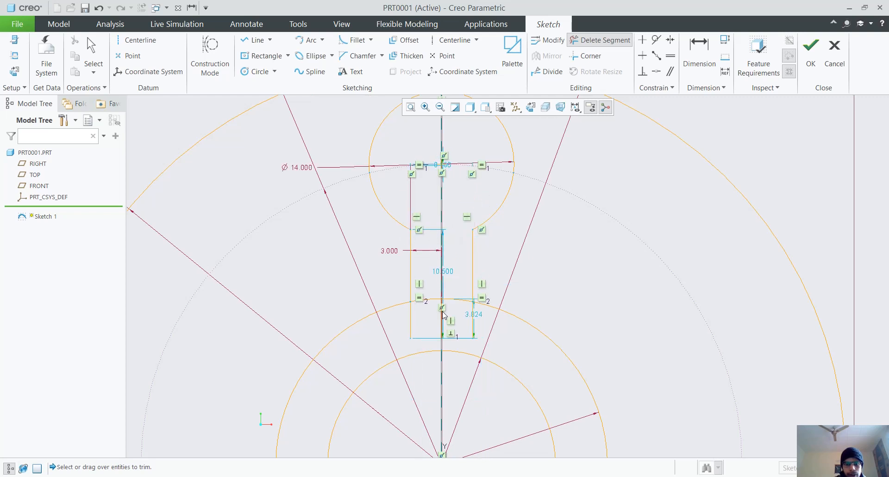
- Trim the remaining slot line segments below the 32 circle, keeping only the two outer slot sides
drag(405, 320, 492, 326)
scroll(442, 311, up, 8)
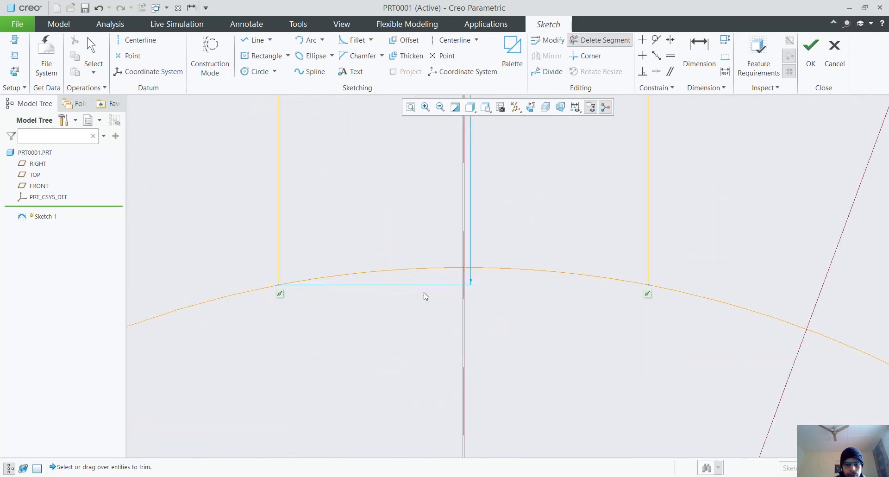
scroll(425, 296, down, 7)
scroll(429, 296, down, 6)
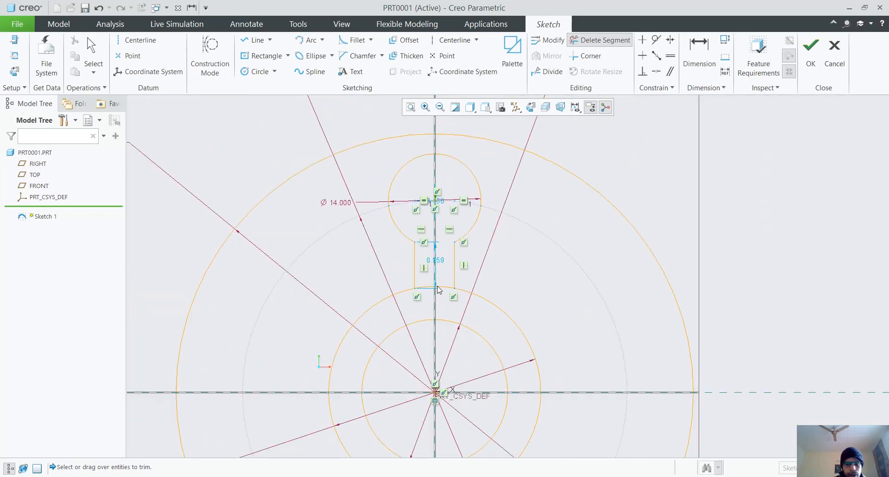
scroll(456, 294, up, 6)
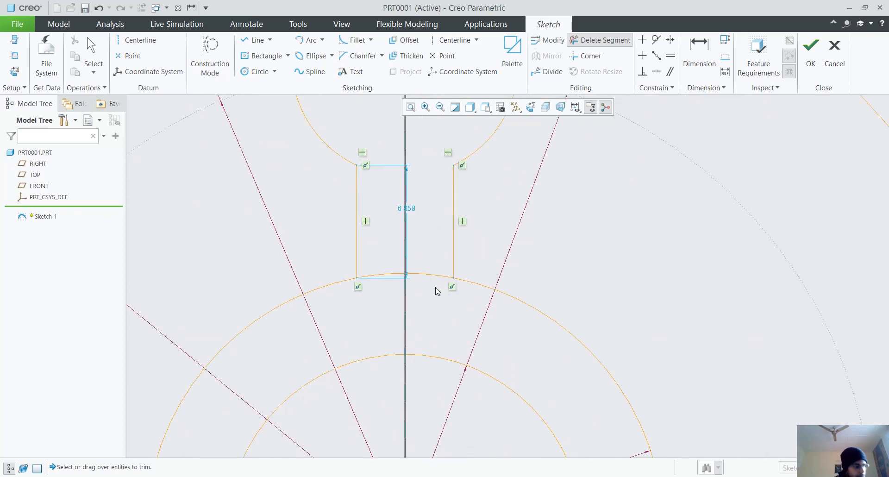
scroll(438, 292, down, 3)
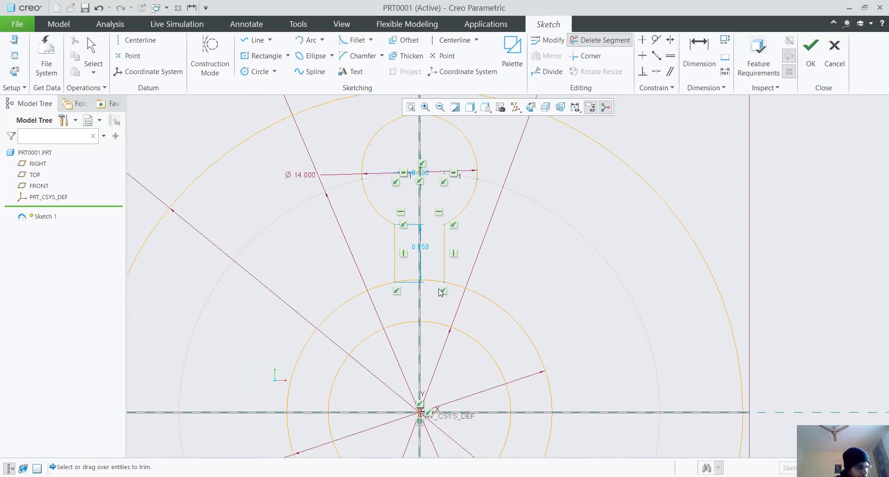
scroll(441, 292, down, 3)
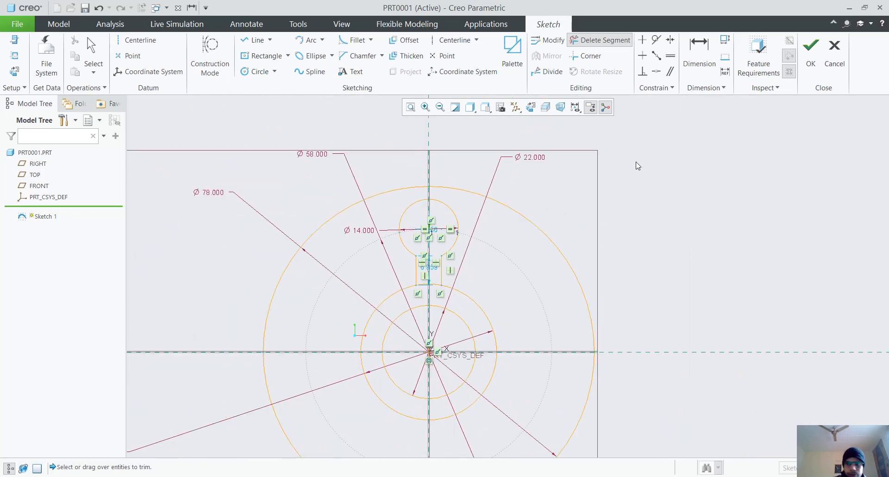
- Accept the sketch and reopen Sketch 1 for editing
click(810, 49)
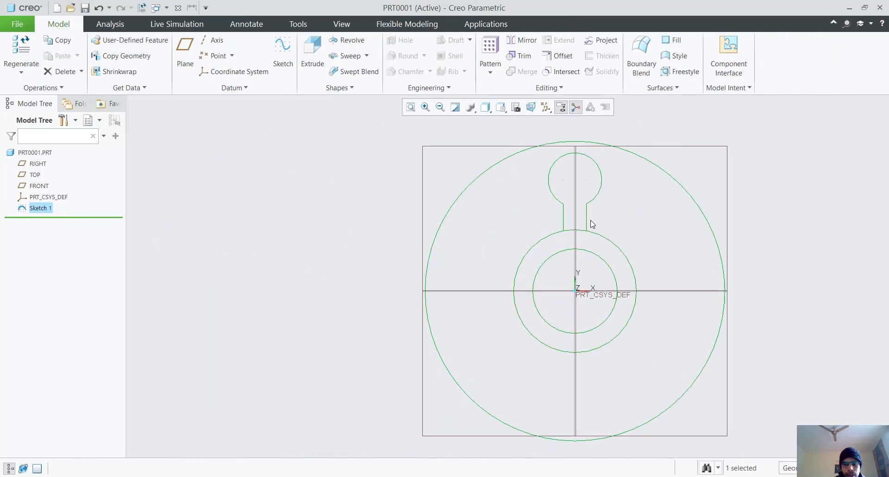
double_click(602, 189)
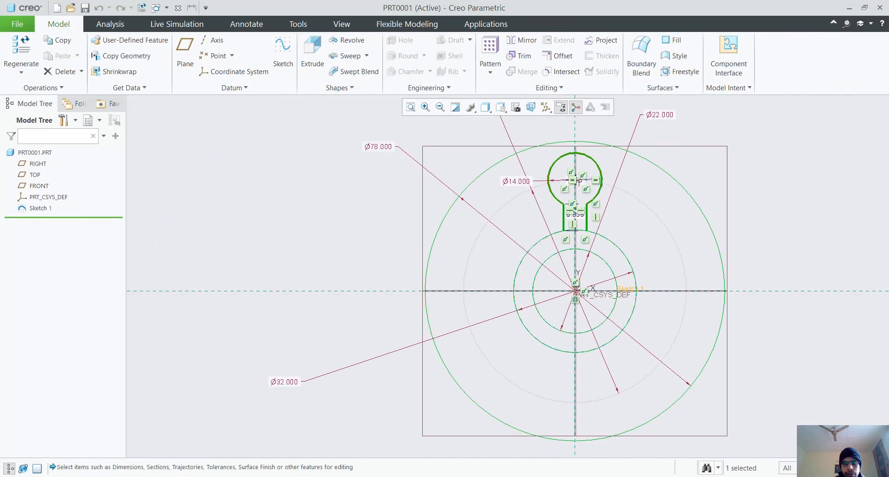
click(688, 210)
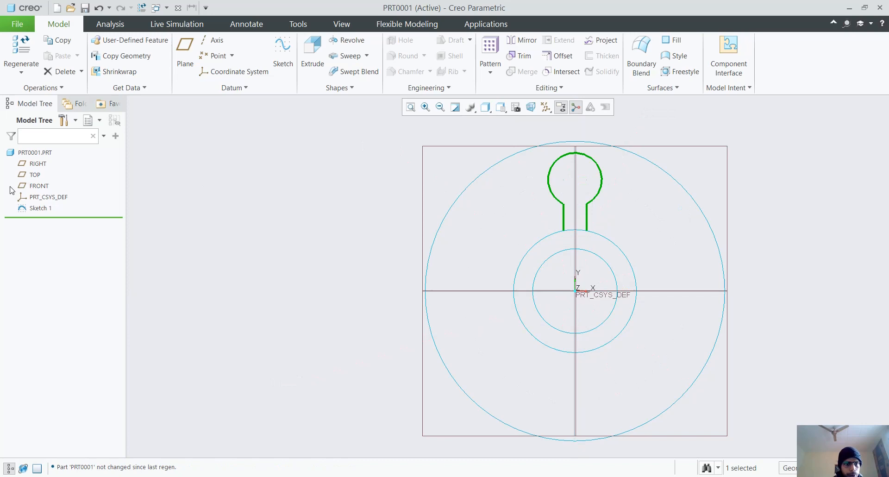
click(41, 208)
click(46, 173)
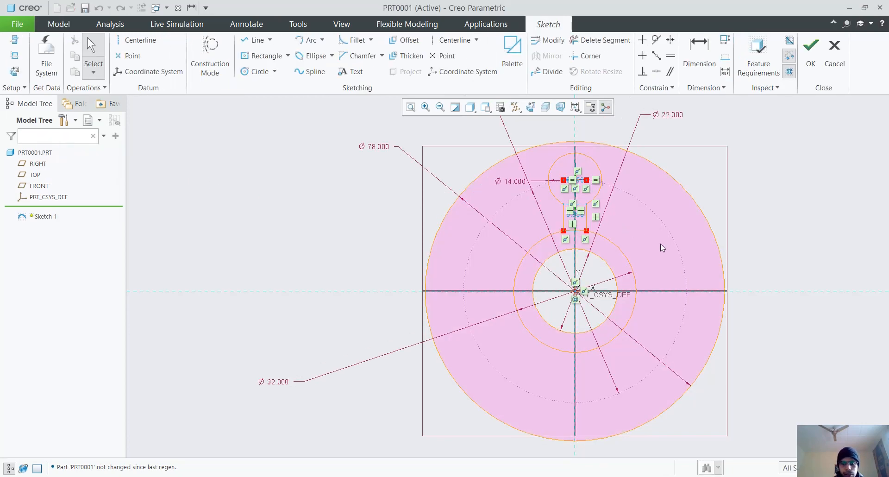
scroll(624, 224, down, 2)
scroll(620, 204, up, 3)
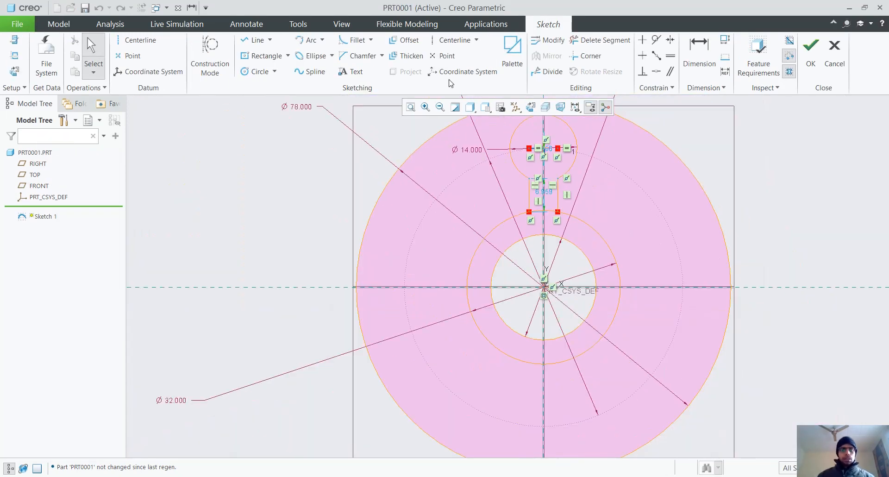
click(491, 25)
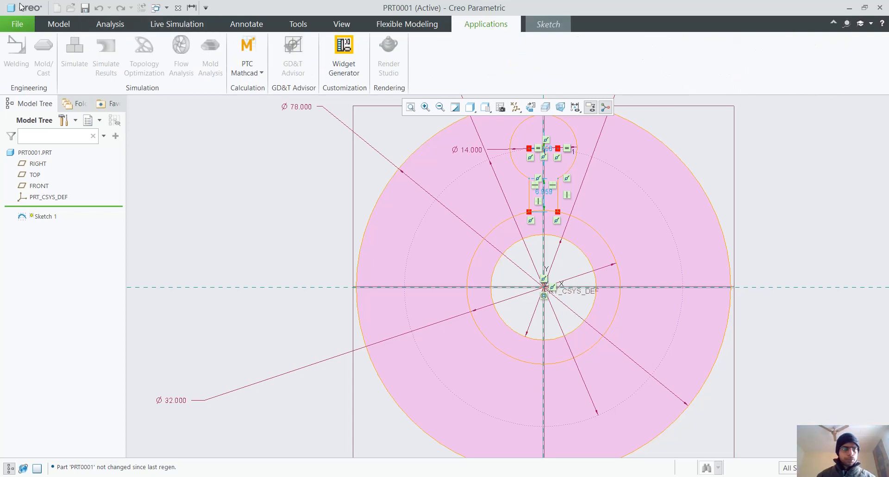
click(58, 24)
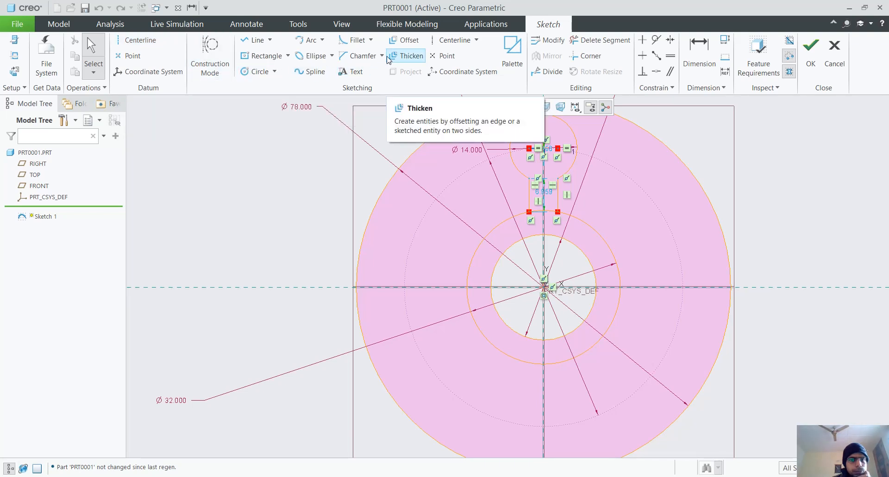
- Switch to the Chrome browser and search Google in a new tab for "circular pattern in creo"
click(365, 476)
click(157, 9)
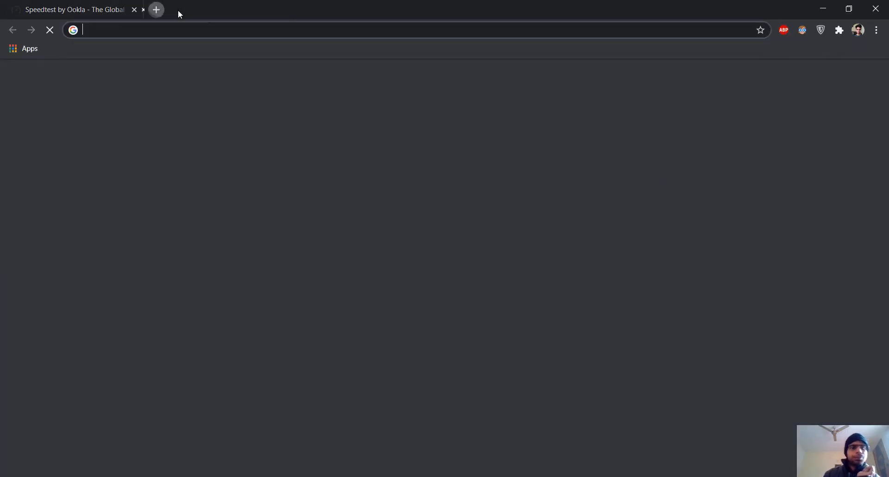
text(cir)
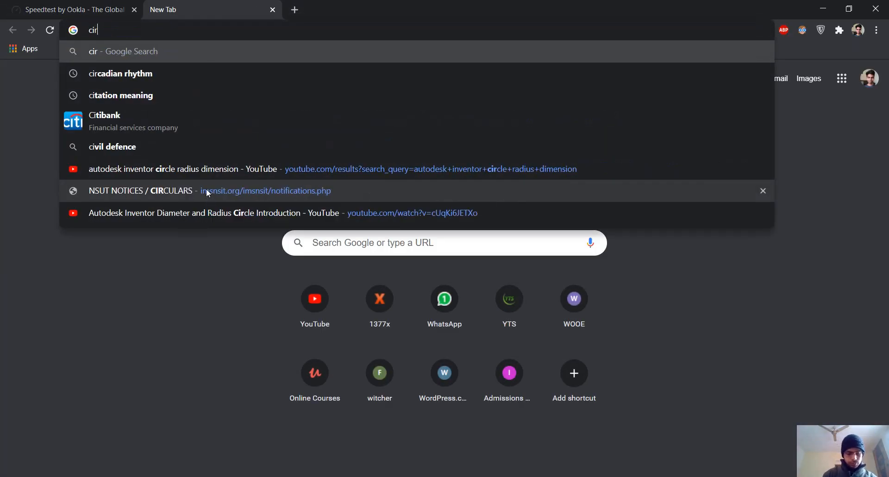
text(cular )
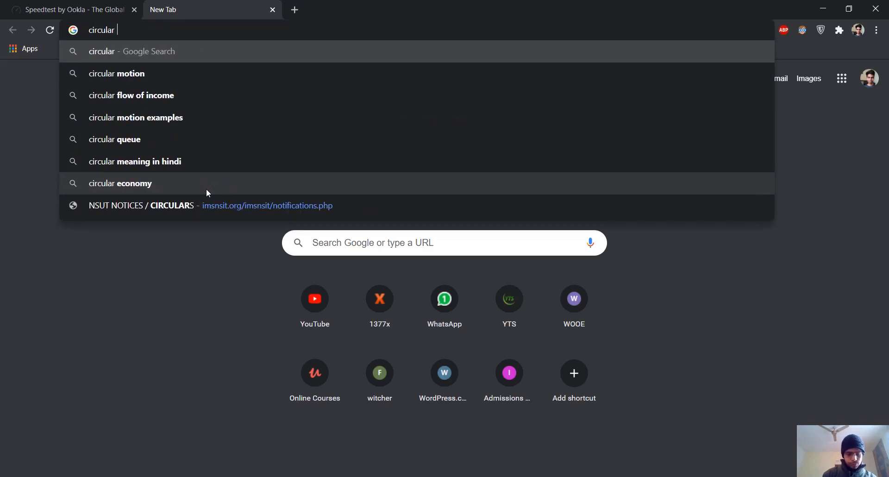
text(pattern in creo)
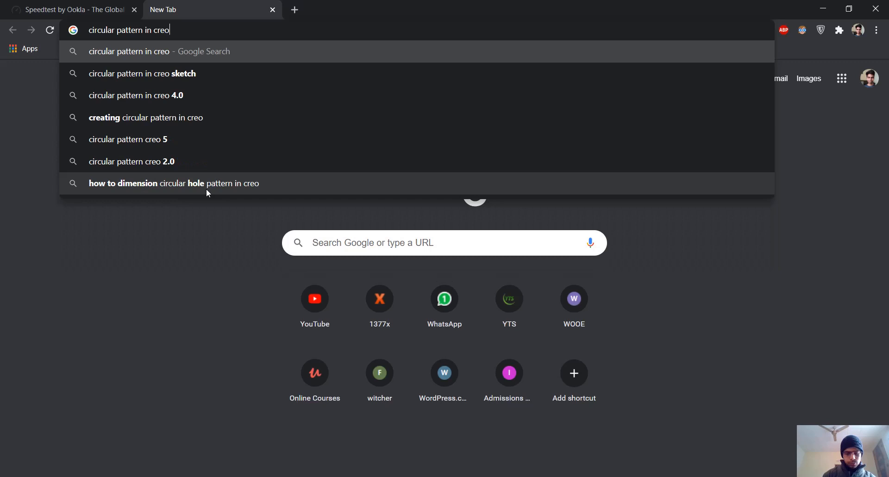
key(Return)
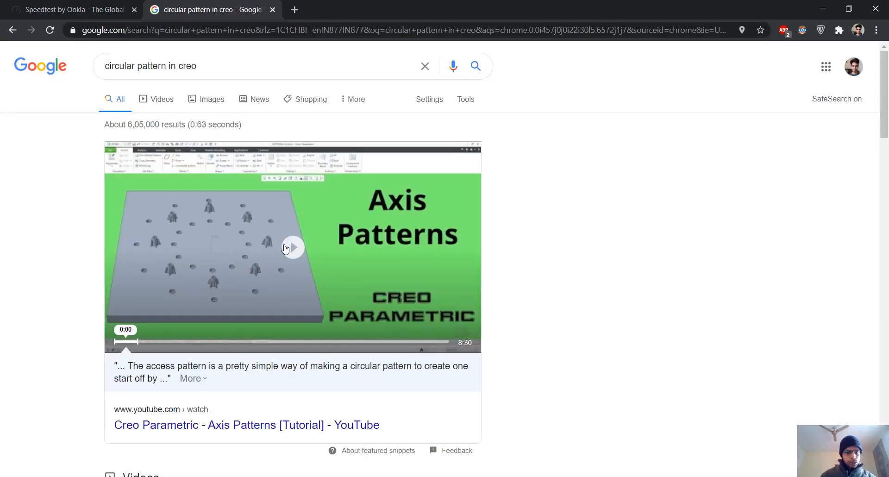
- Play the Creo Parametric Axis Patterns tutorial, skim it for the circular pattern procedure, and pause it near the beginning
click(285, 248)
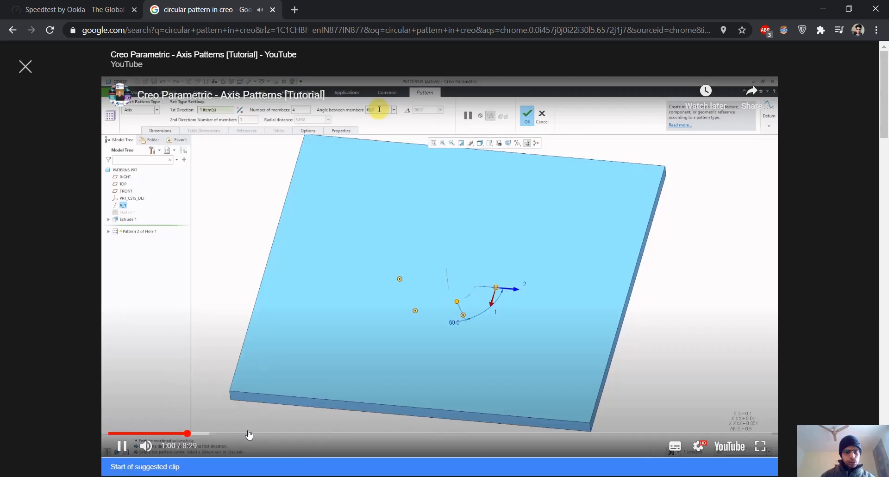
click(158, 434)
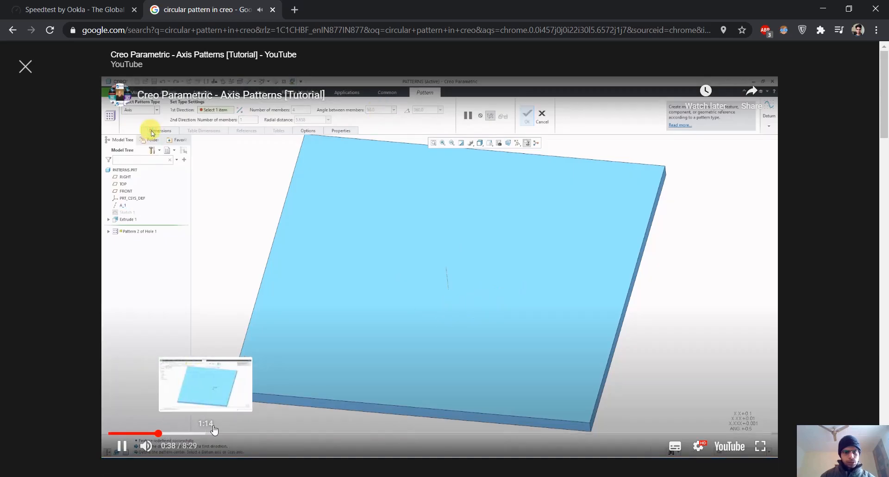
click(274, 433)
click(360, 433)
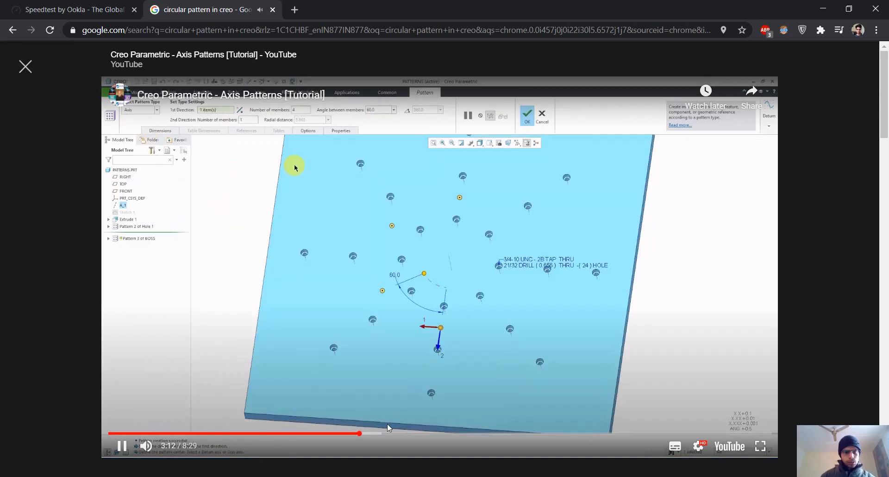
click(152, 433)
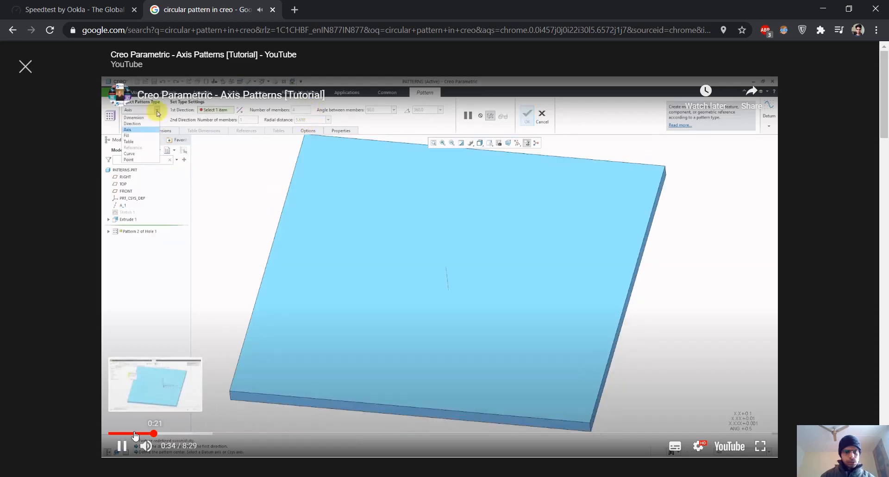
click(115, 435)
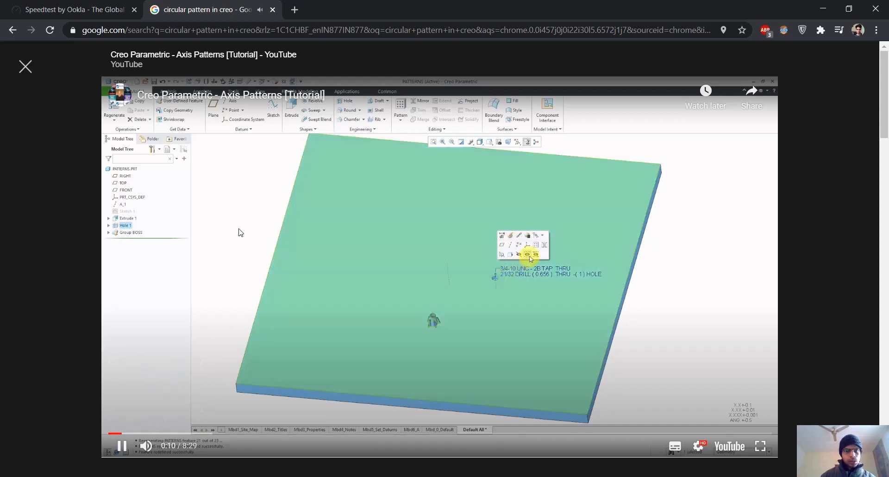
click(417, 302)
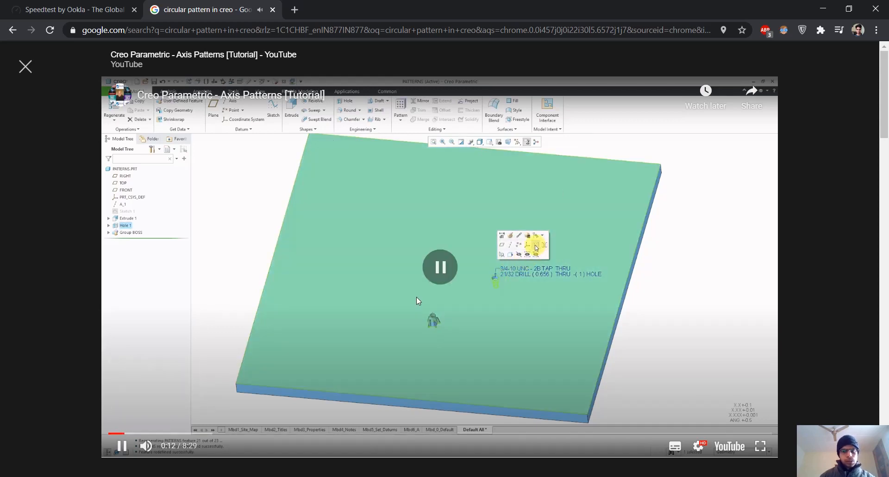
- Switch to the PRT0001 sketch in Creo and check whether the Pattern command can be used on the 14 circle and slot
mouse_move(471, 476)
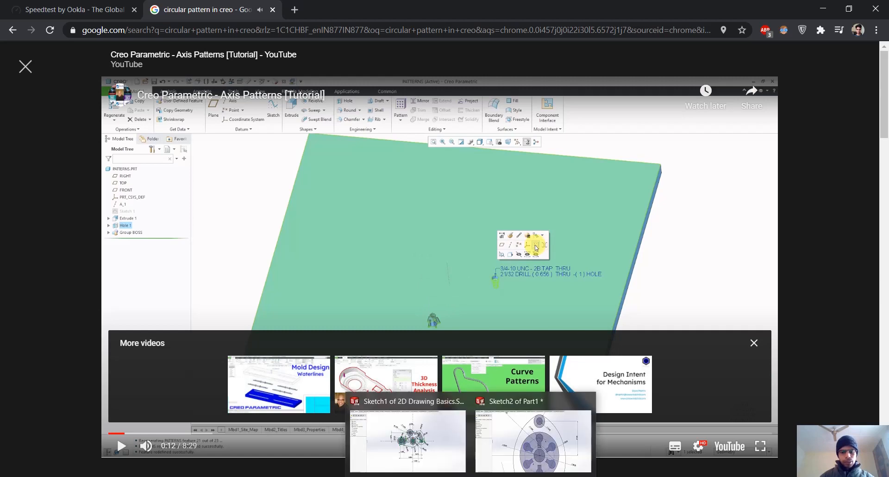
click(511, 438)
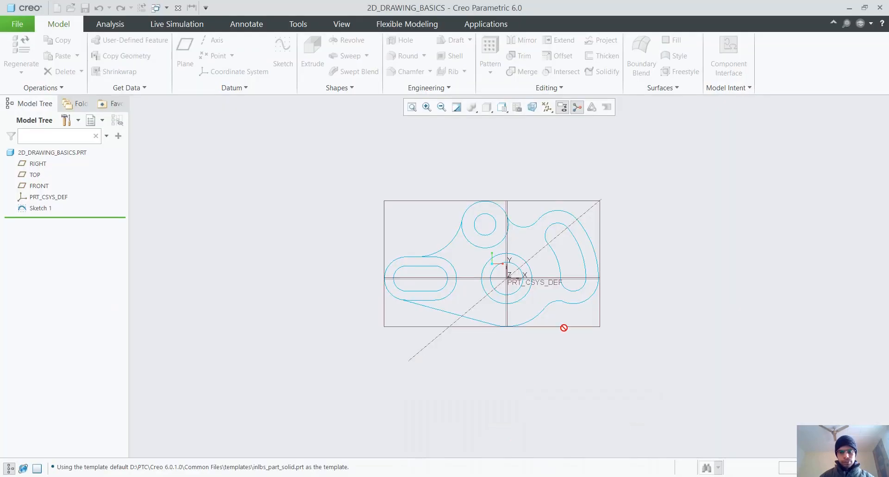
mouse_move(529, 476)
click(582, 435)
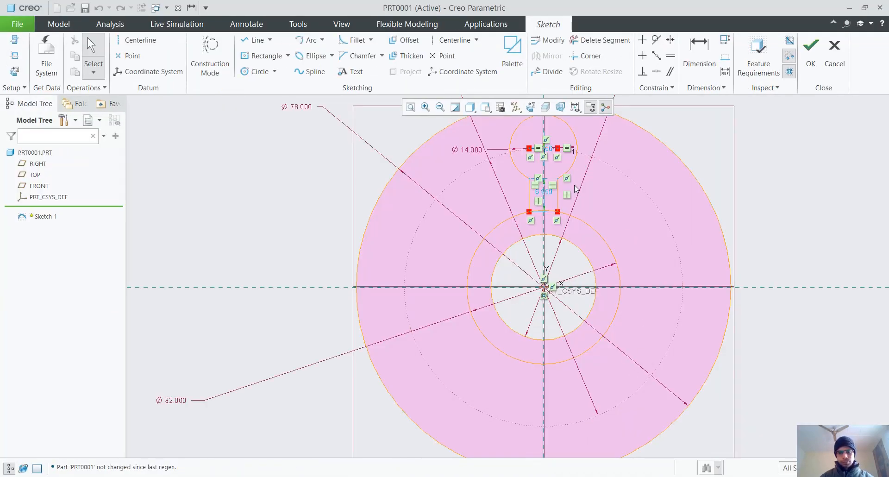
click(574, 158)
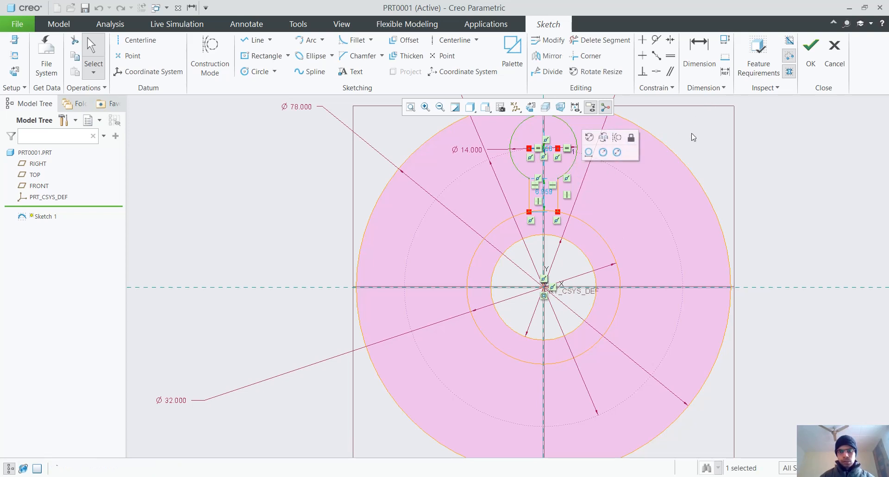
click(693, 150)
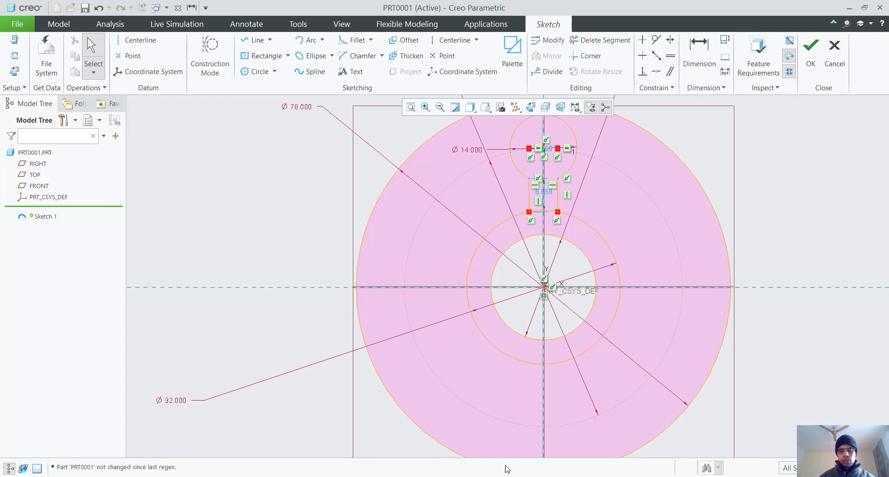
mouse_move(498, 476)
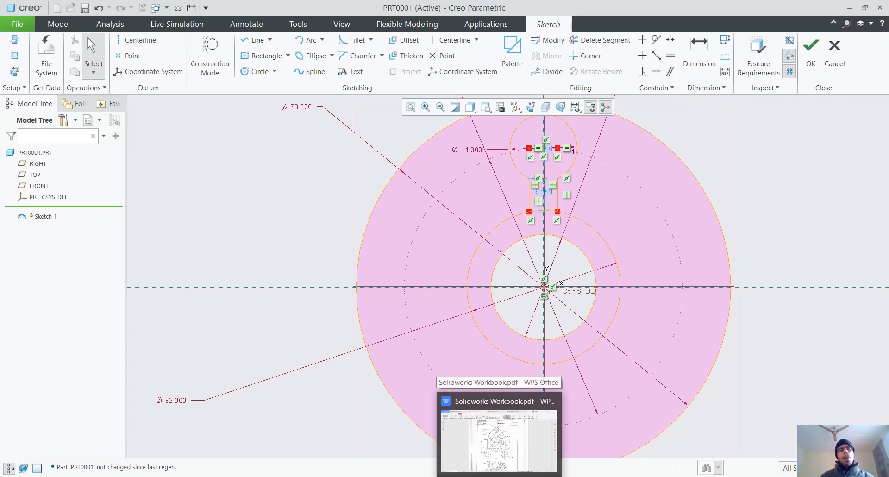
click(65, 25)
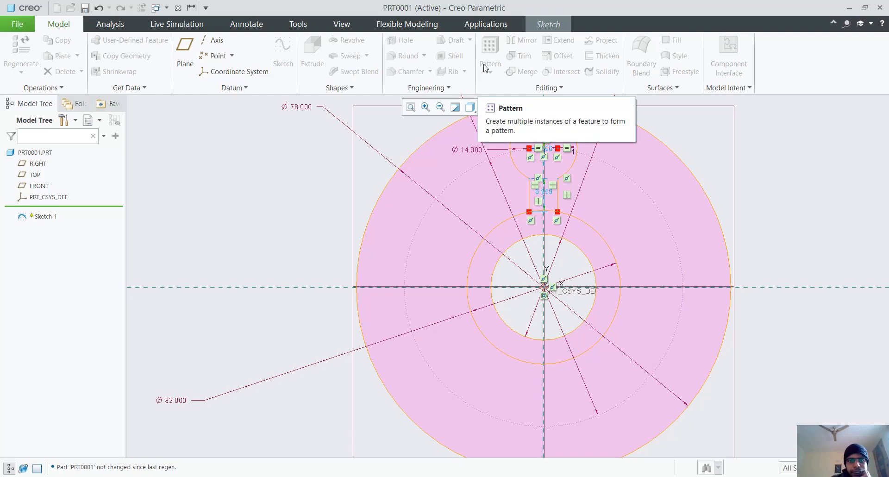
click(542, 24)
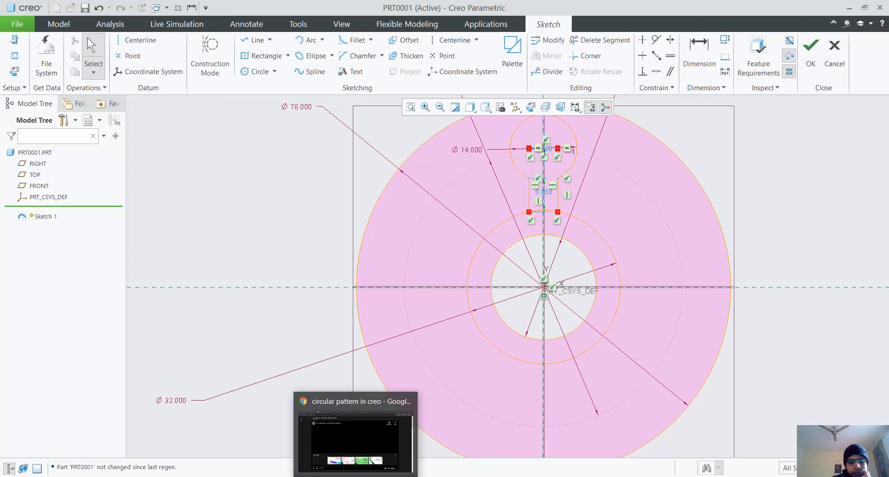
- Switch back to Chrome, close the video overlay, and search Google for "sketch pattern in creo"
click(370, 417)
click(25, 67)
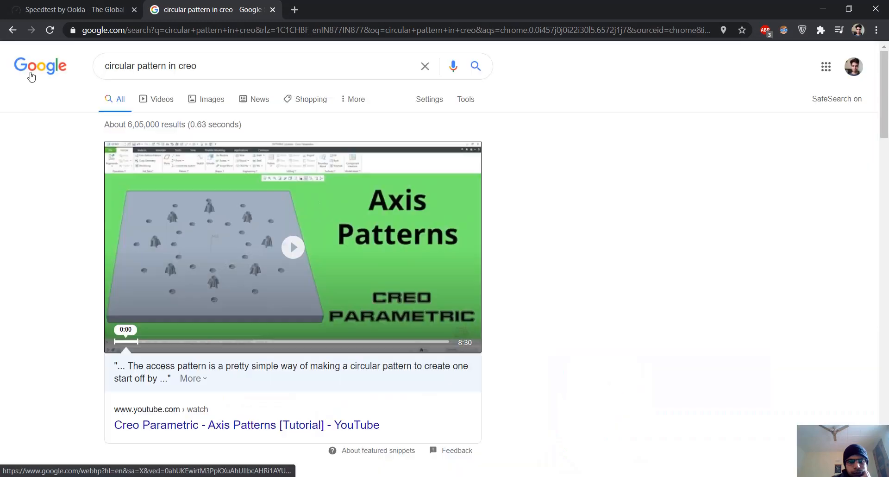
click(108, 66)
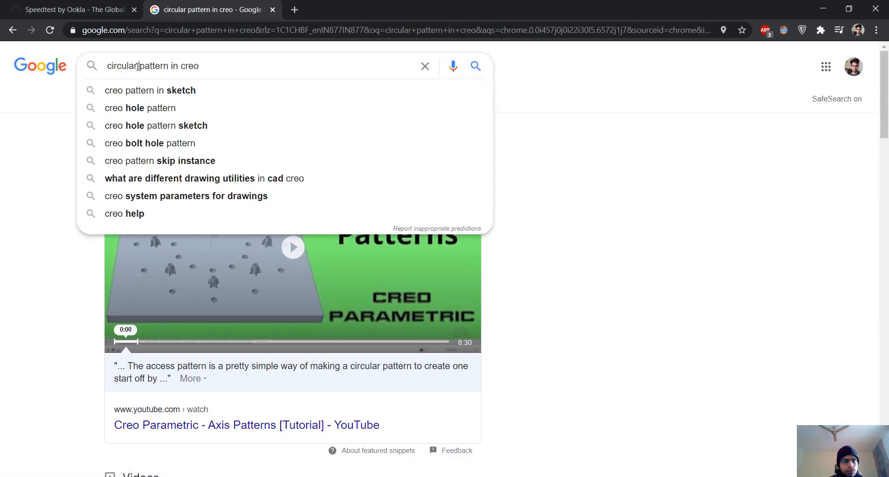
drag(138, 66, 66, 76)
text(sketch)
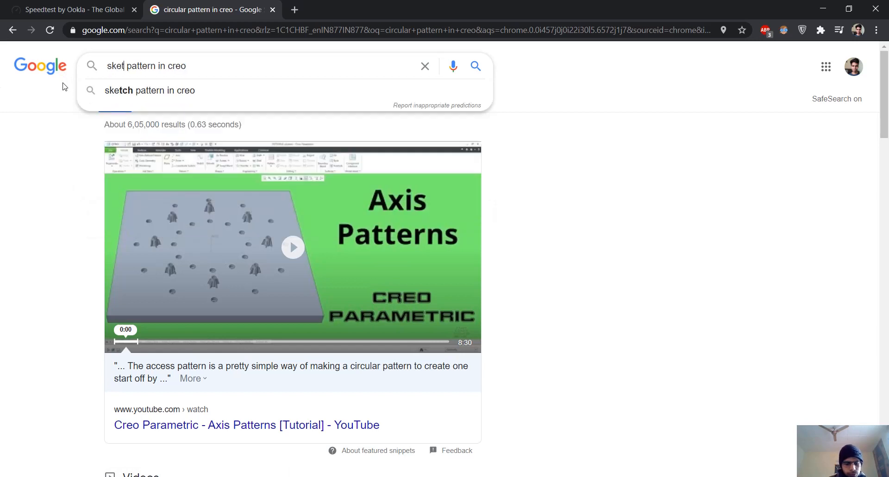
key(Return)
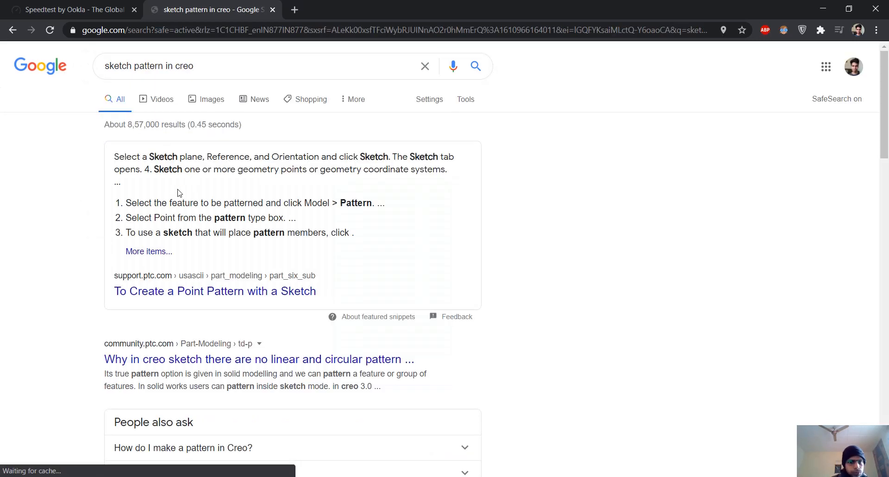
- Read the sketch pattern search results and open the video "pattern feature in creo parametric (2.0/3.0/5.0)"
drag(329, 202, 386, 204)
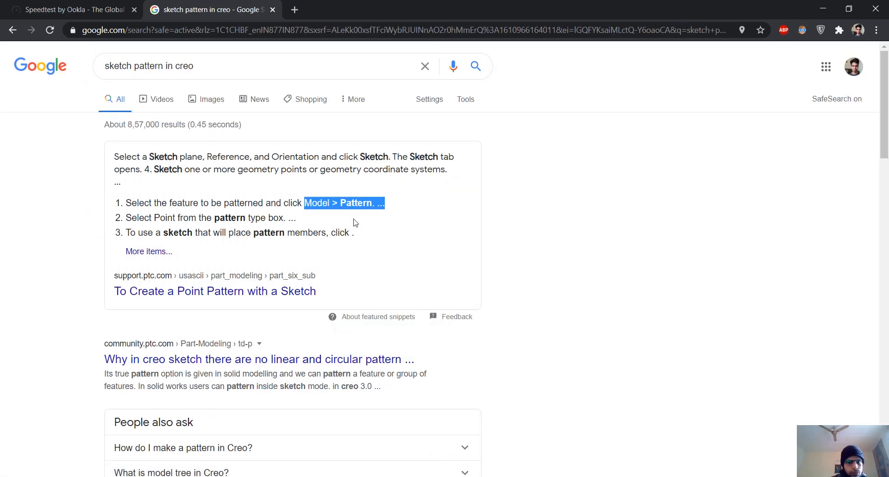
click(211, 180)
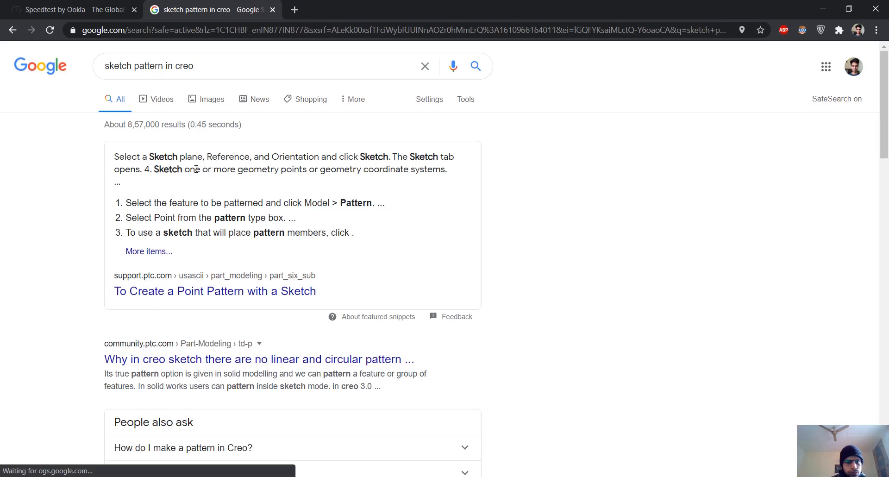
scroll(246, 400, down, 8)
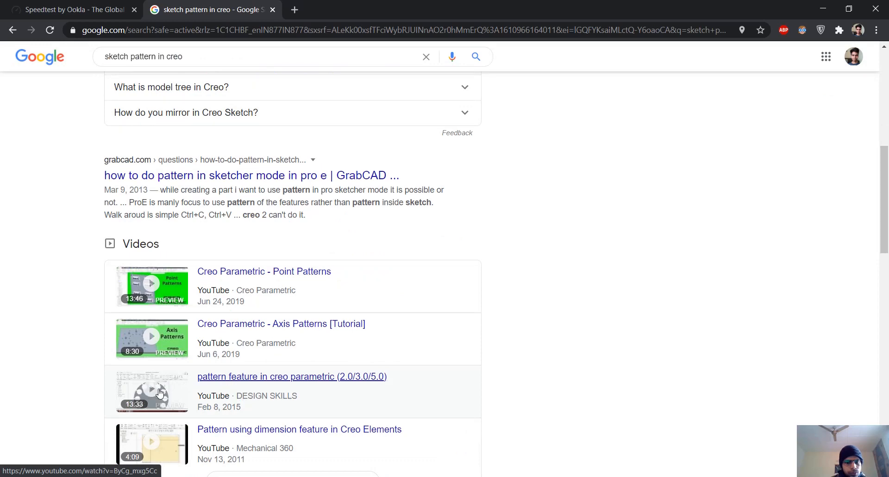
click(205, 376)
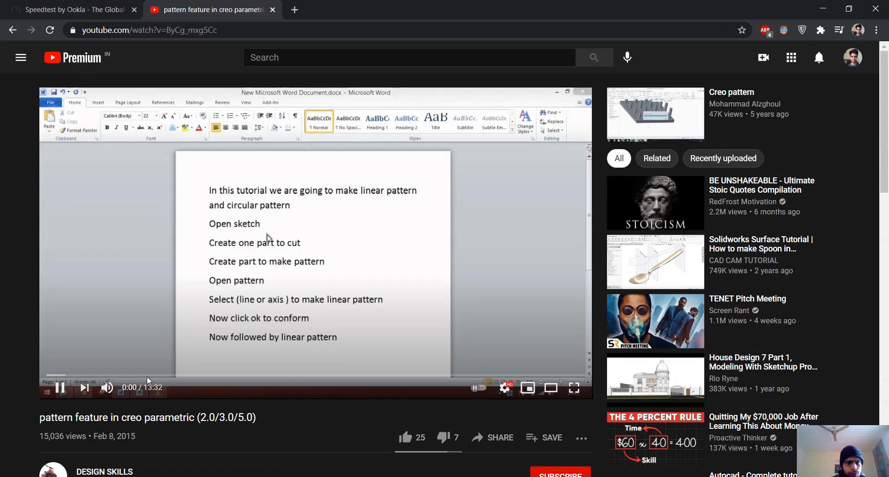
- Skim the pattern feature video for how the keyhole cutout is sketched and patterned, then pause it at the cutout sketch
click(150, 375)
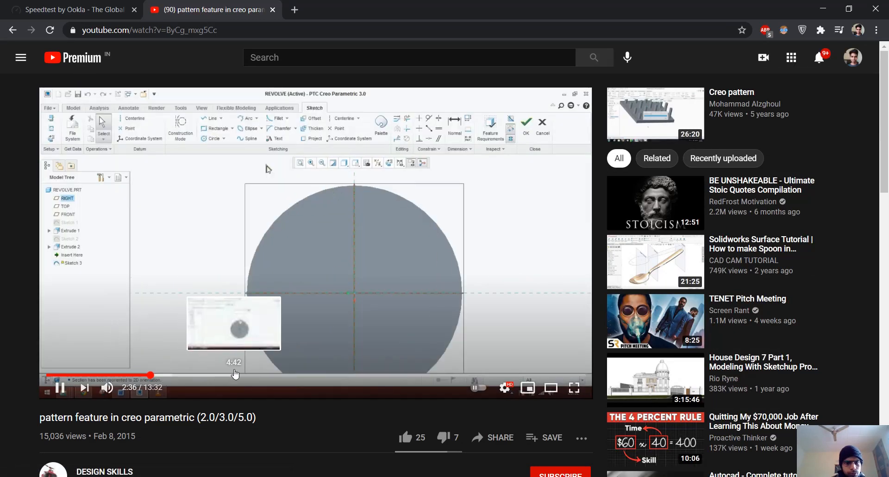
click(233, 375)
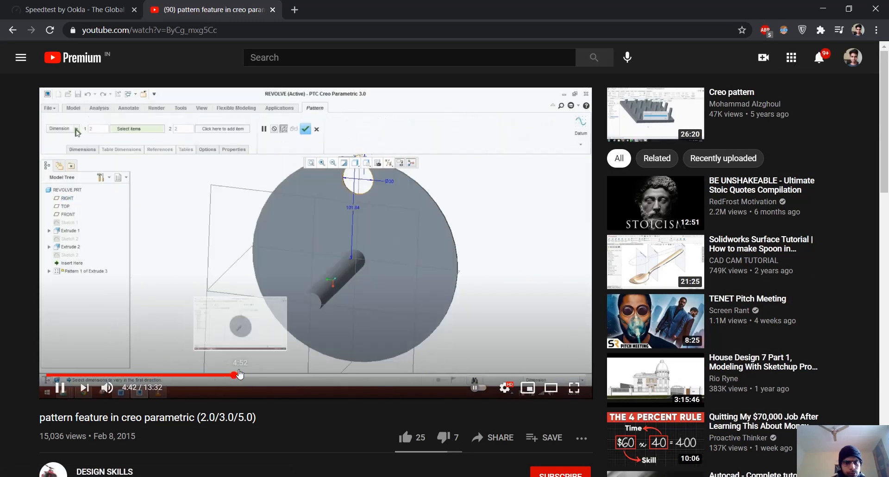
click(268, 375)
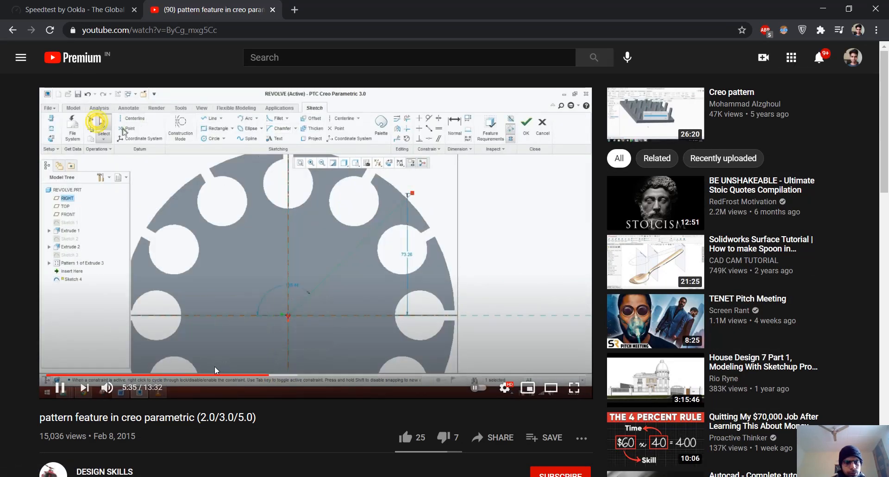
click(192, 376)
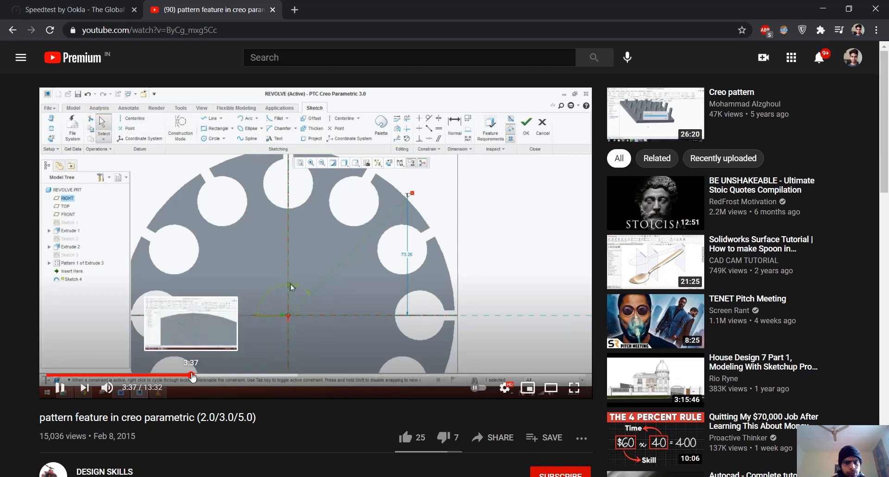
click(147, 376)
click(107, 376)
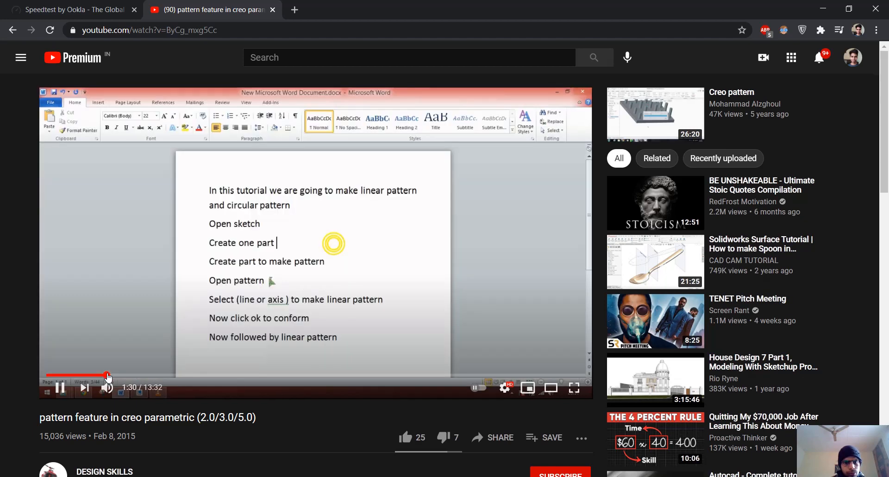
click(134, 376)
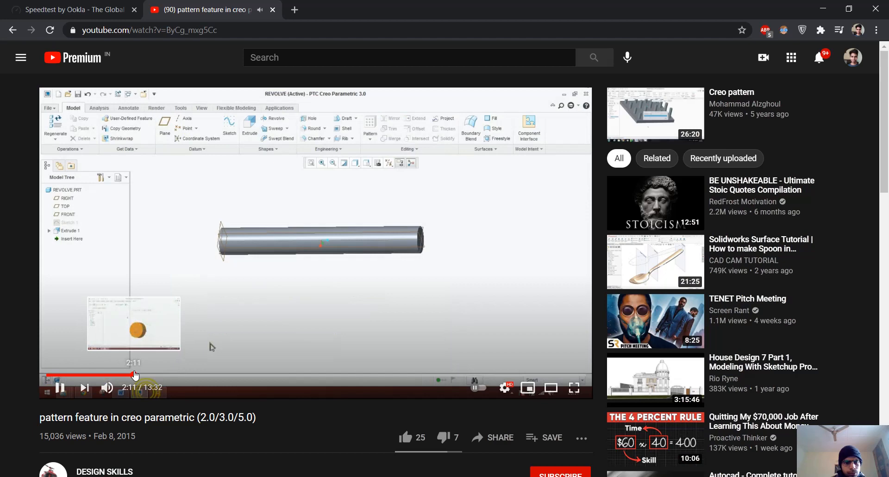
click(175, 376)
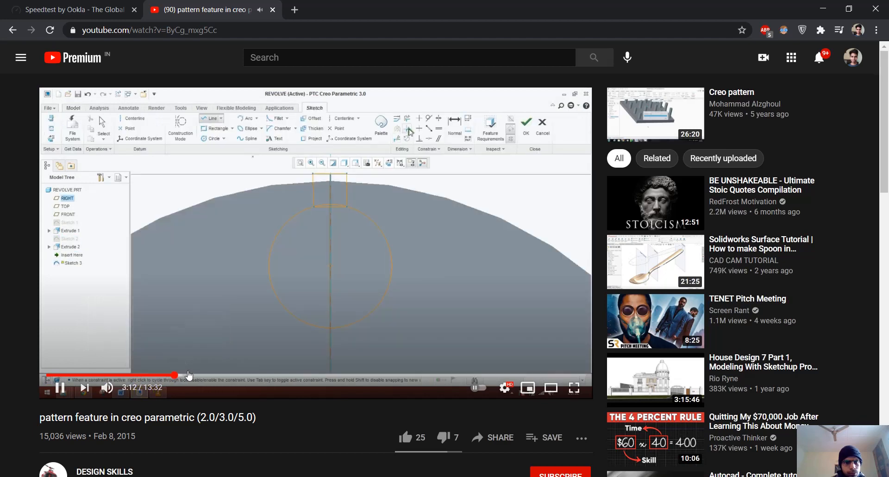
click(226, 274)
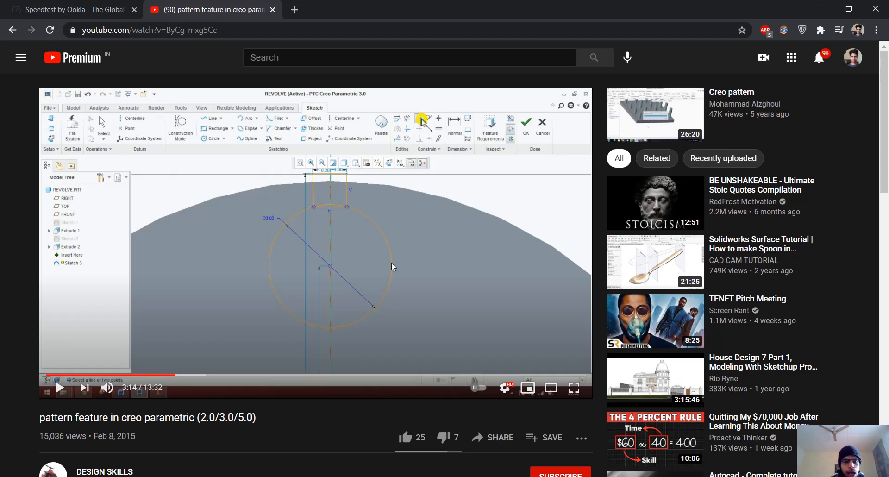
- Switch back to the PRT0001 sketch in Creo
mouse_move(532, 466)
click(502, 438)
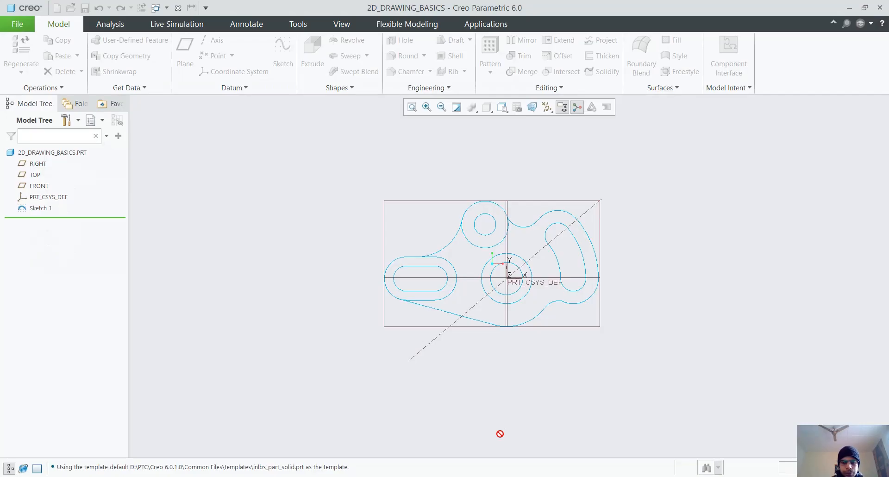
click(589, 426)
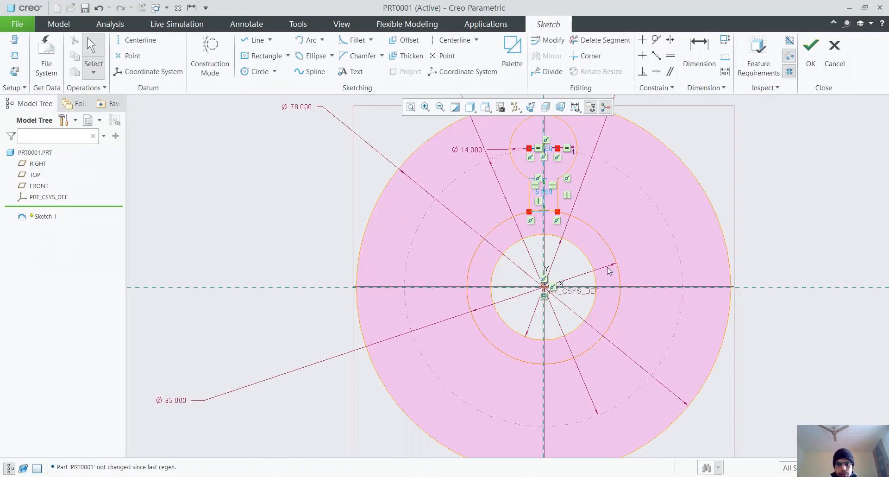
scroll(676, 238, down, 2)
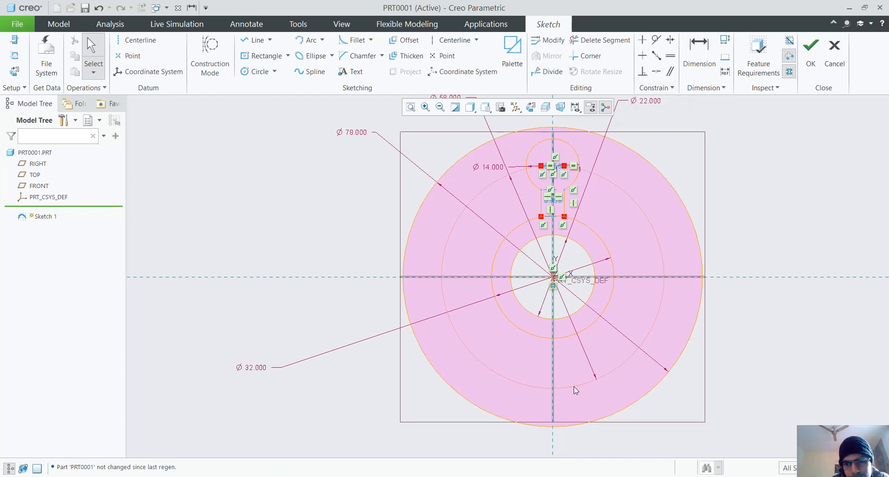
scroll(624, 282, up, 2)
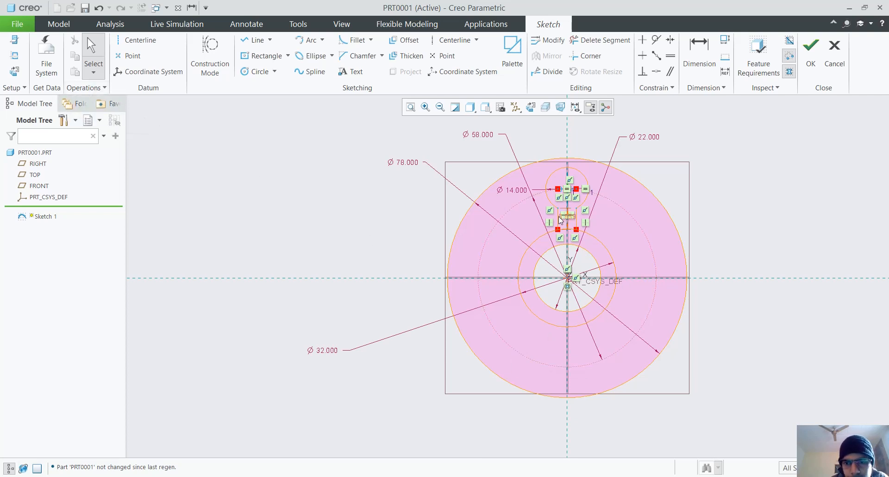
scroll(558, 217, down, 2)
scroll(646, 227, up, 3)
scroll(803, 187, down, 1)
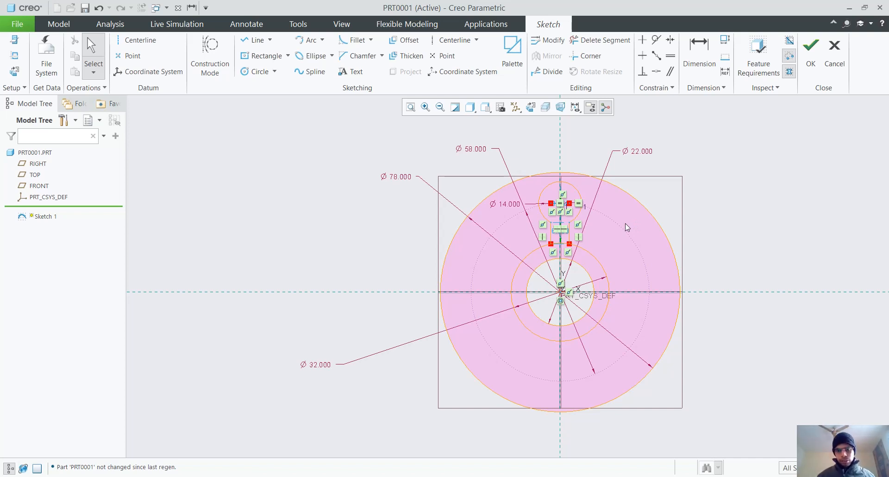
- Draw four circles centred on the 58-diameter construction circle from upper right to bottom, three matching the 14-diameter keyhole circle and the lower-right one about 9.4
click(257, 71)
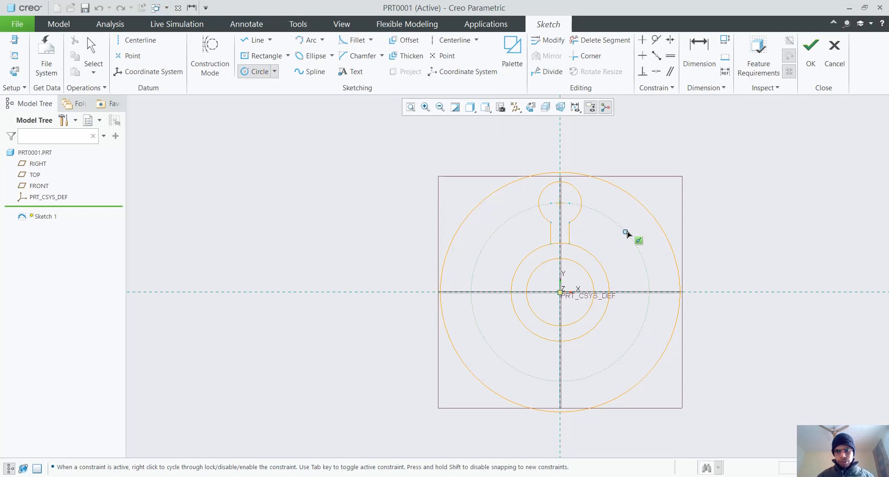
click(626, 233)
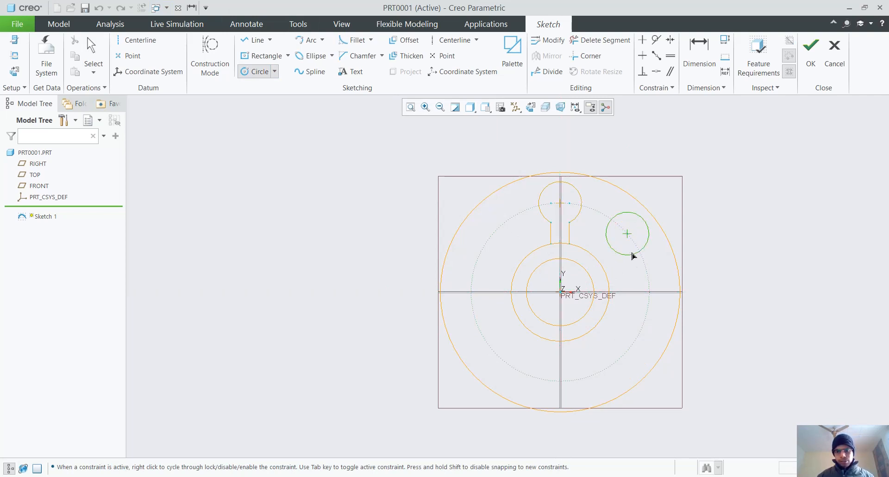
click(632, 255)
click(649, 292)
click(650, 313)
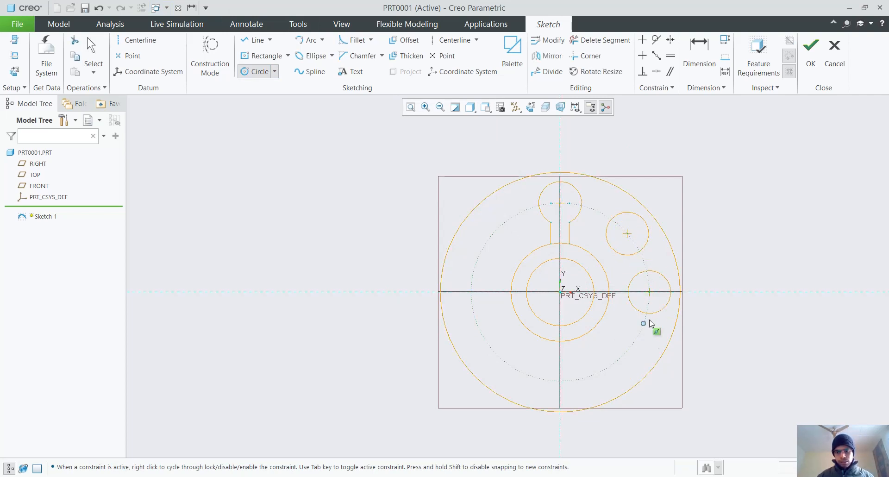
click(612, 364)
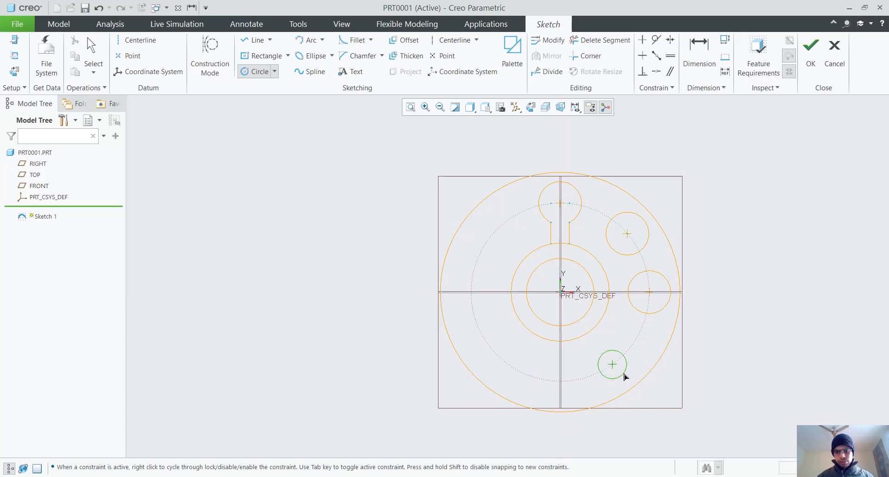
click(625, 377)
click(560, 381)
click(580, 391)
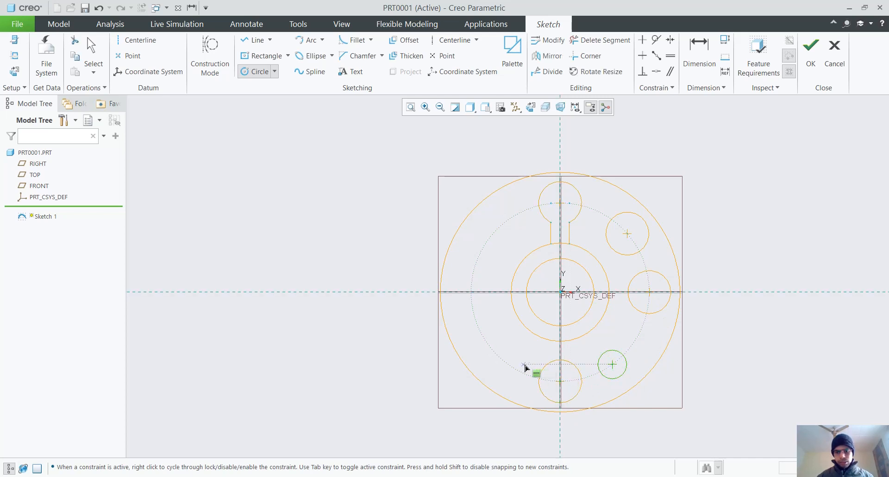
- Add three circles along the construction circle's left half: lower-left matching the 14-diameter keyhole circle, left about 17.2, upper-left about 20, tangent to the outer circle
click(494, 352)
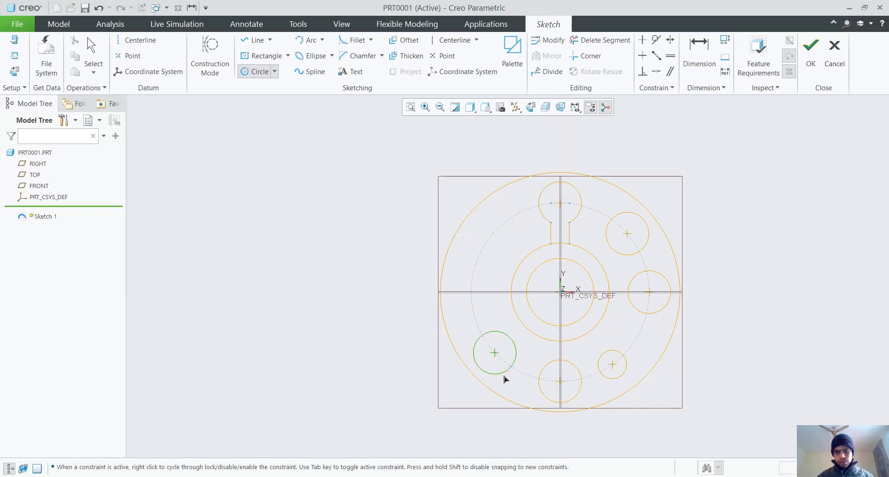
click(504, 378)
click(470, 292)
click(490, 311)
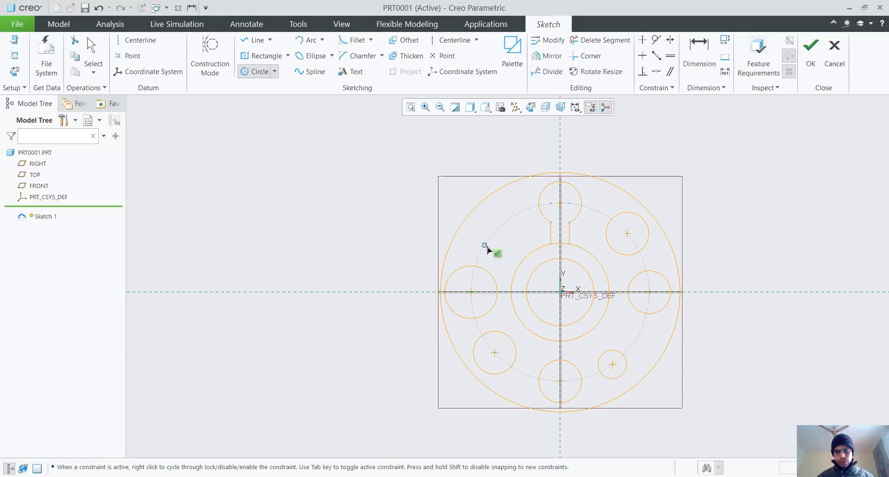
click(495, 230)
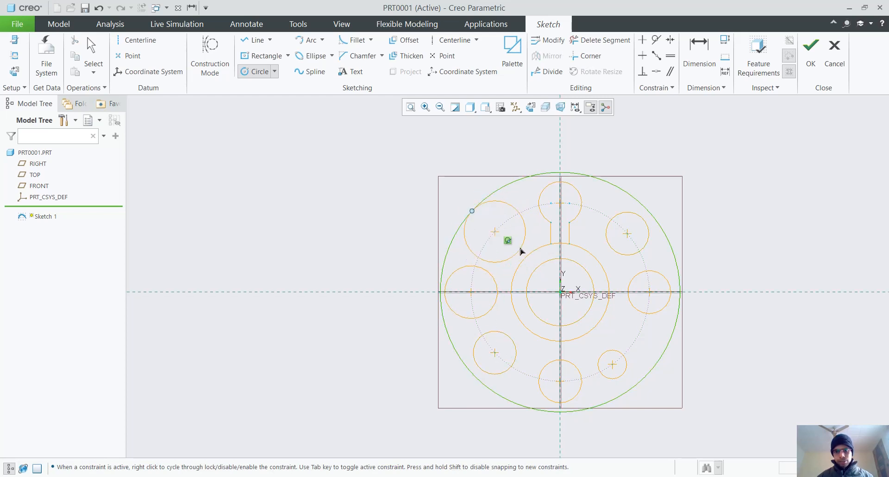
click(520, 248)
middle_click(574, 231)
click(573, 230)
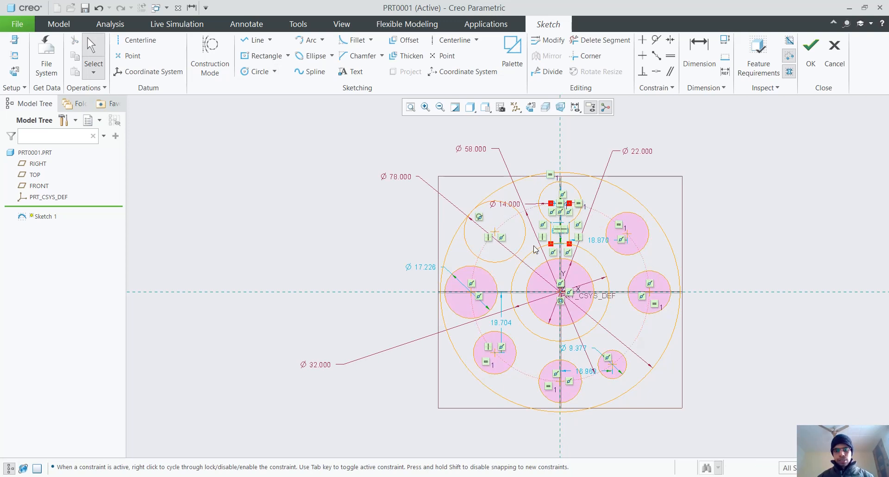
- Delete the two circles centred on the horizontal axis, on either side of the disc's centre
click(490, 278)
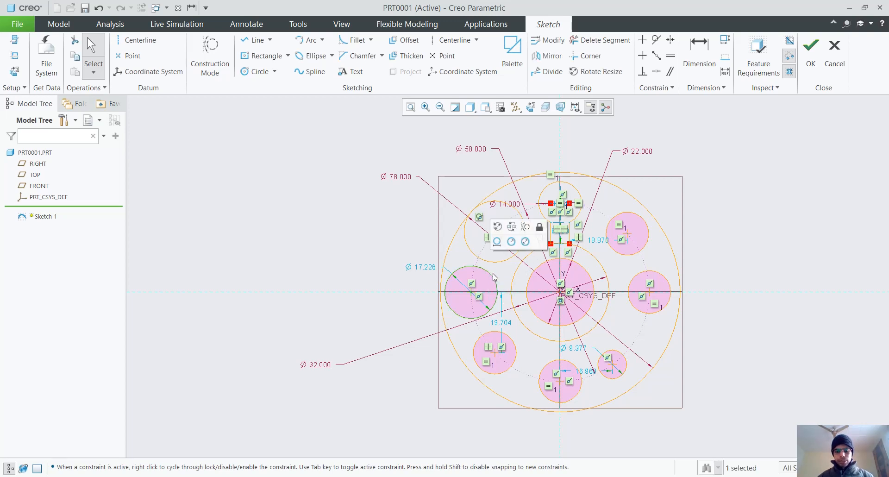
key(Delete)
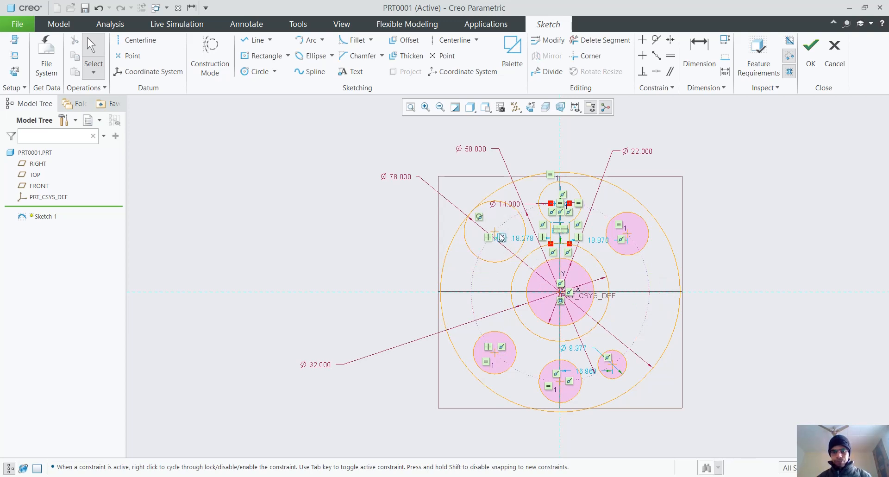
- Remove the upper-left circle's tangency to the outer circle and shrink it to a diameter of about 13.5
scroll(503, 237, down, 1)
click(472, 211)
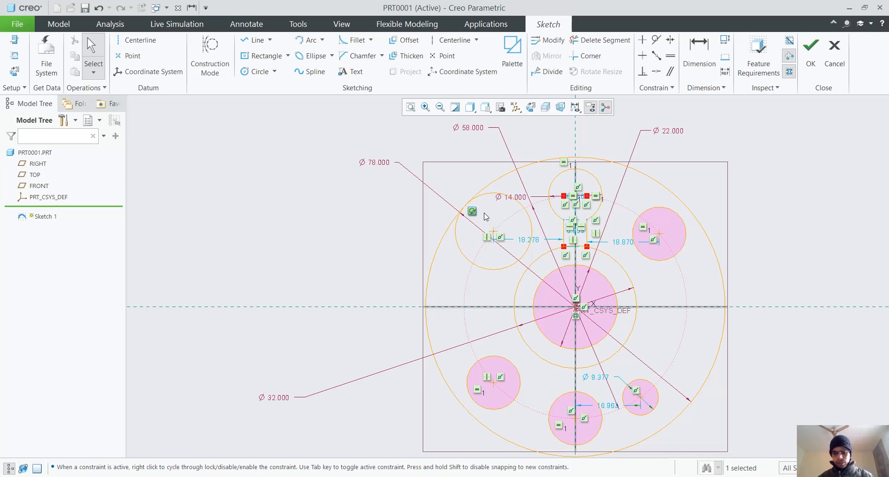
key(Delete)
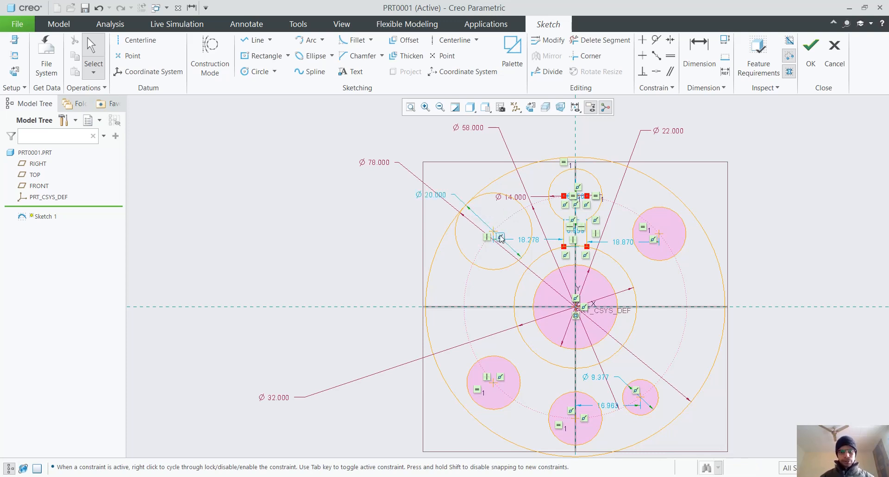
drag(494, 232, 493, 233)
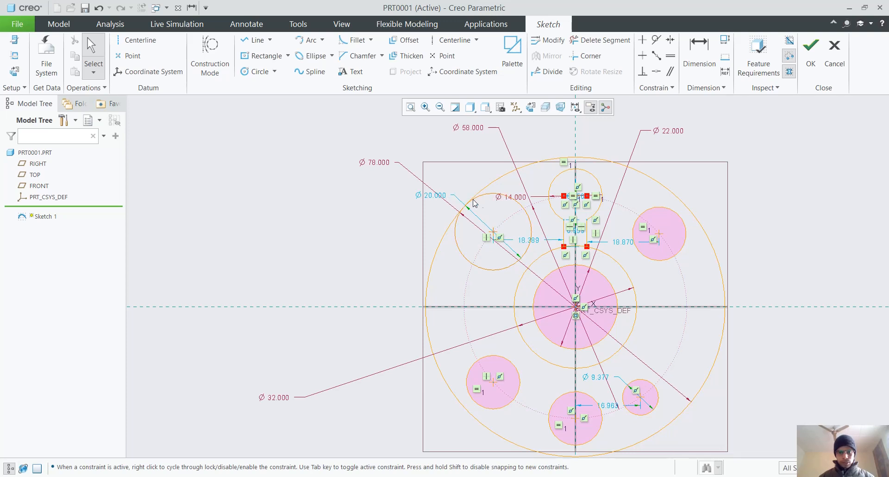
drag(486, 199, 490, 207)
- Apply an Equal constraint to the keyhole circle and the five surrounding hole circles so that all share one radius
scroll(646, 395, up, 1)
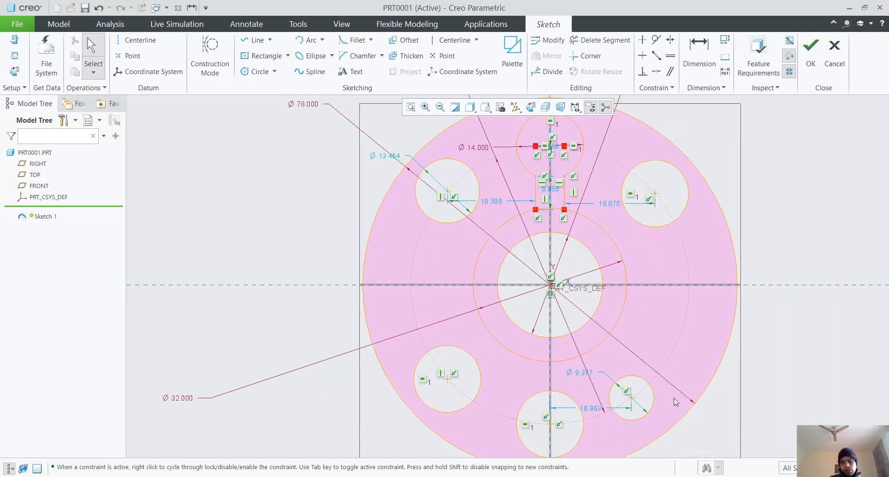
scroll(639, 399, down, 1)
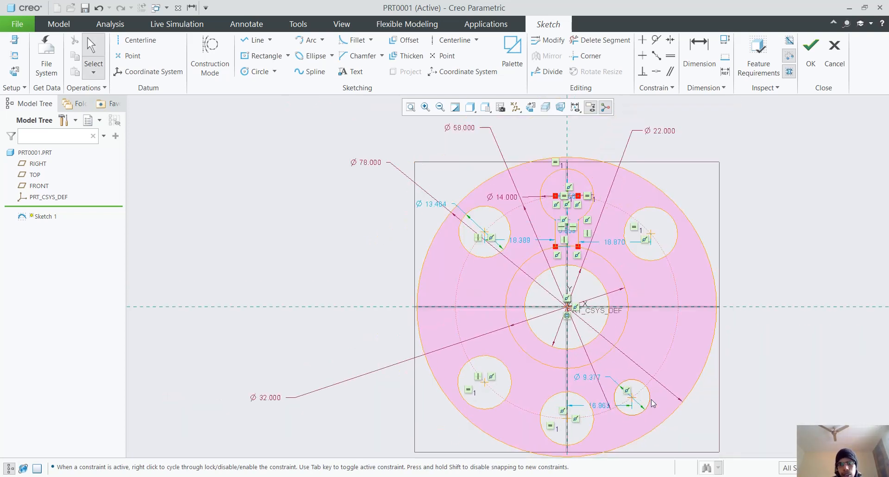
scroll(648, 400, down, 2)
scroll(650, 403, up, 2)
scroll(650, 404, down, 1)
scroll(648, 398, up, 3)
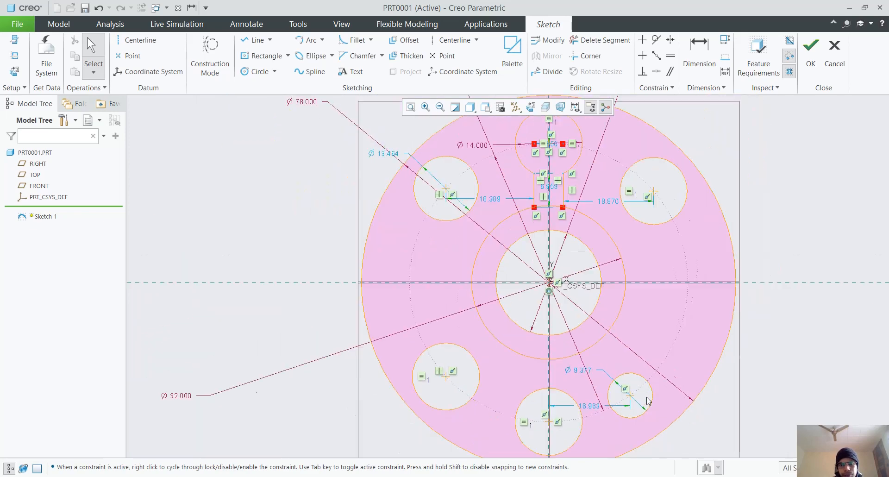
scroll(676, 360, down, 3)
mouse_move(730, 328)
shift+middle_down()
mouse_move(694, 264)
mouse_move(672, 259)
shift+middle_up()
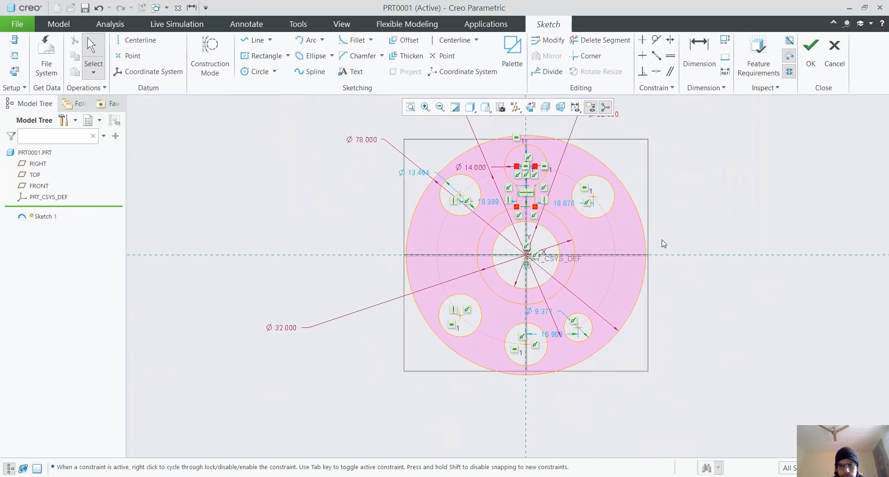
click(548, 160)
ctrl+click(604, 182)
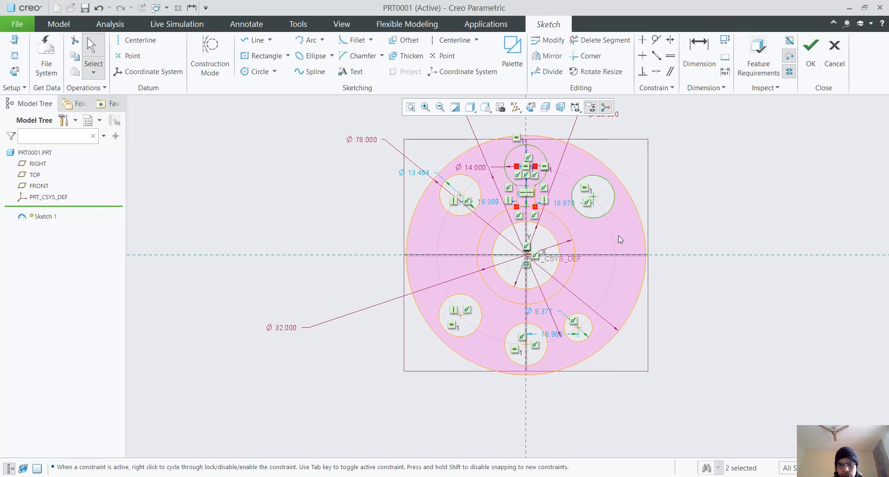
ctrl+click(587, 326)
ctrl+click(535, 327)
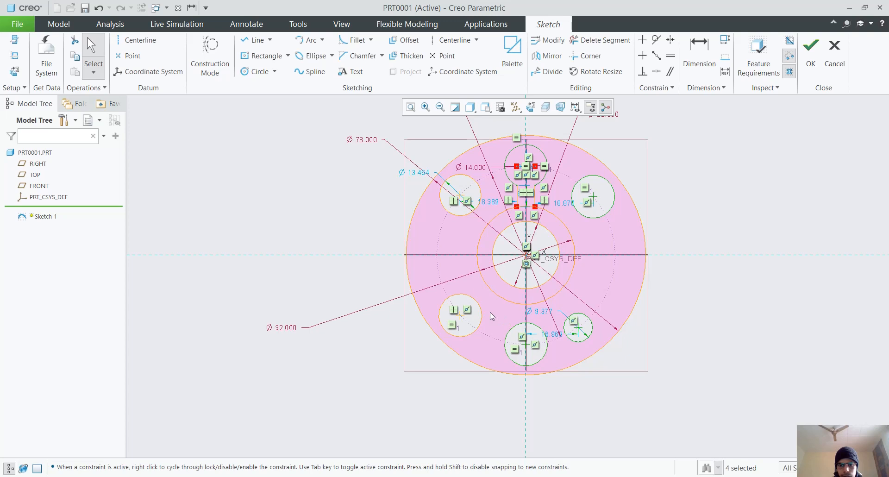
ctrl+click(471, 299)
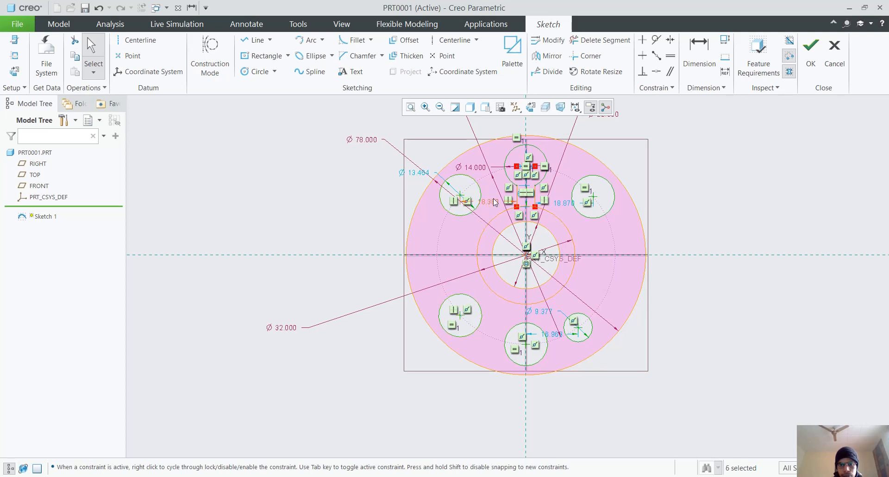
click(501, 157)
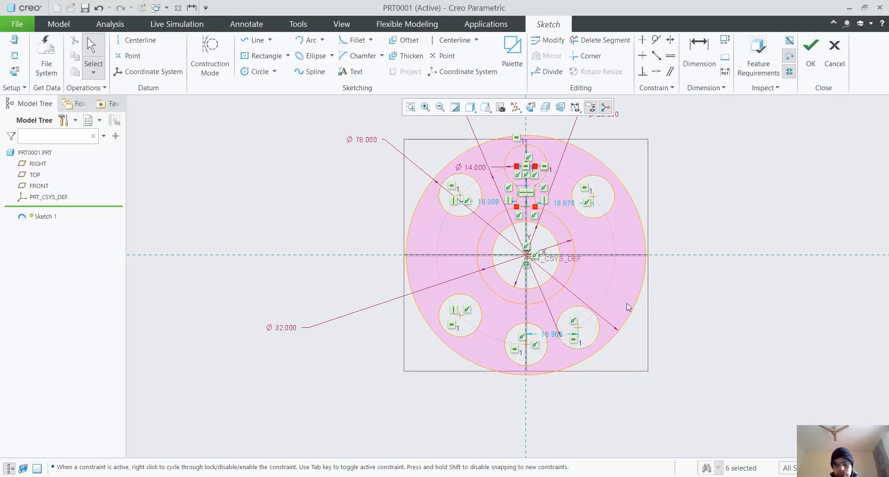
- Draw two diagonal centerlines through the disc's centre, one through the lower-right circle's centre and one through the upper-right and lower-left circles' centres
click(578, 328)
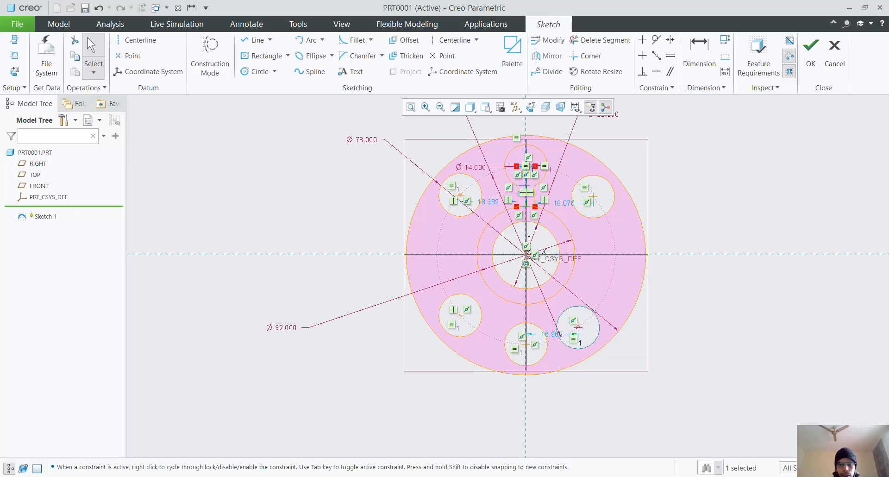
click(518, 254)
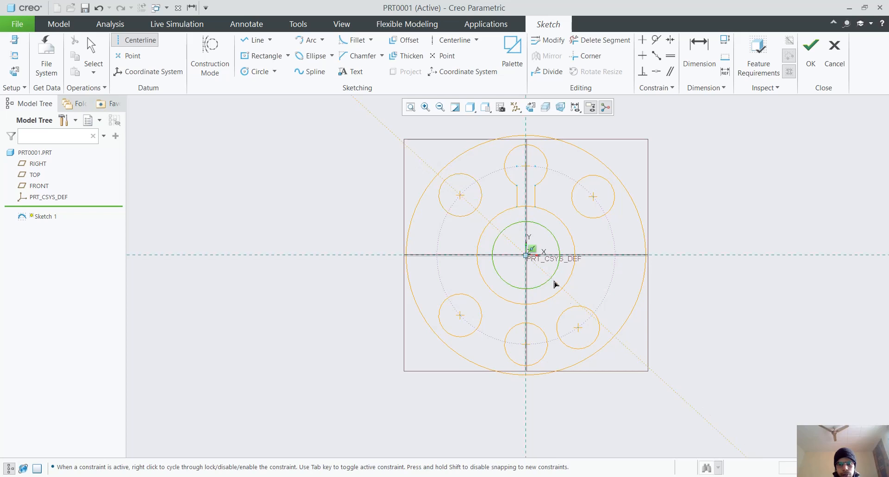
middle_click(589, 252)
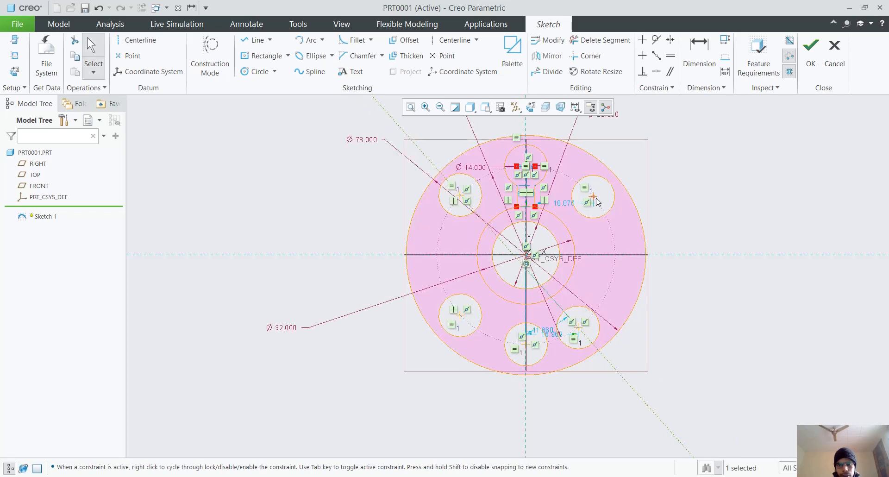
click(137, 40)
click(593, 196)
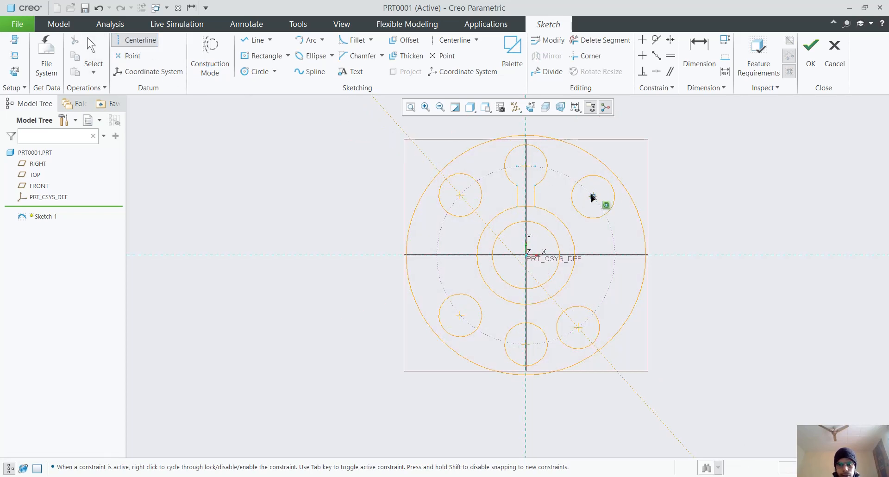
click(468, 315)
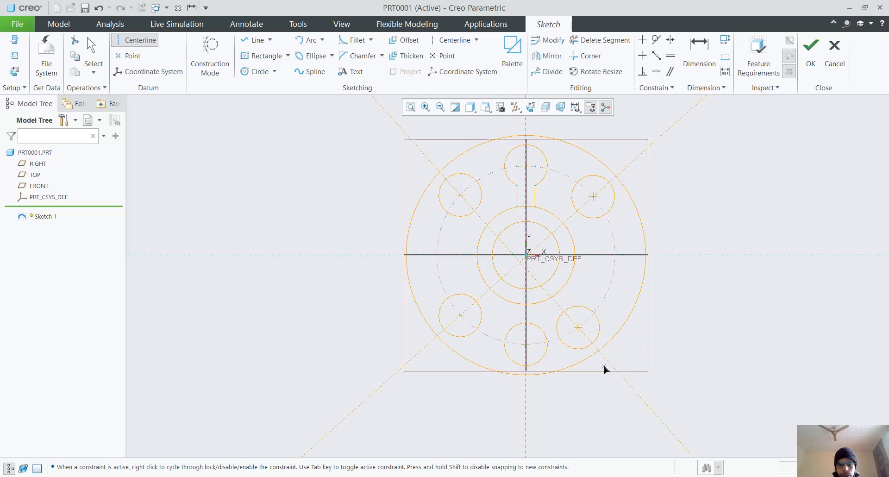
middle_click(601, 362)
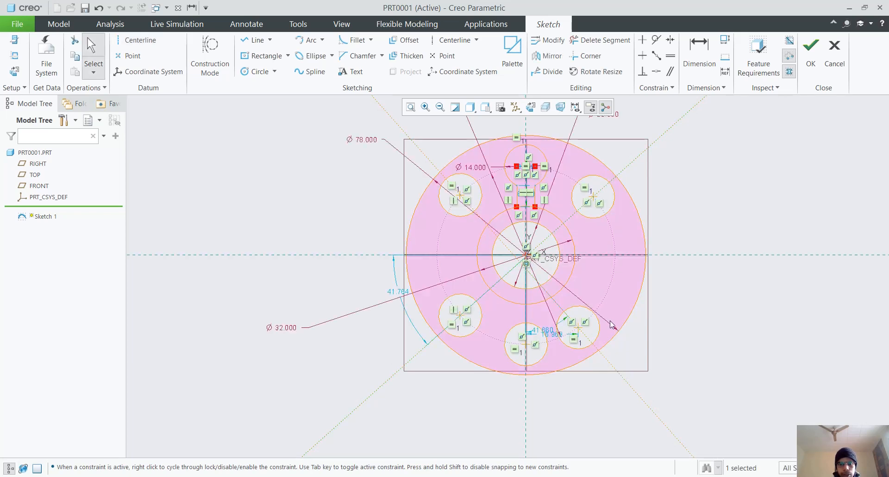
- Set the angle between the horizontal axis and the centerline through the lower-left circle to 30 degrees
click(599, 290)
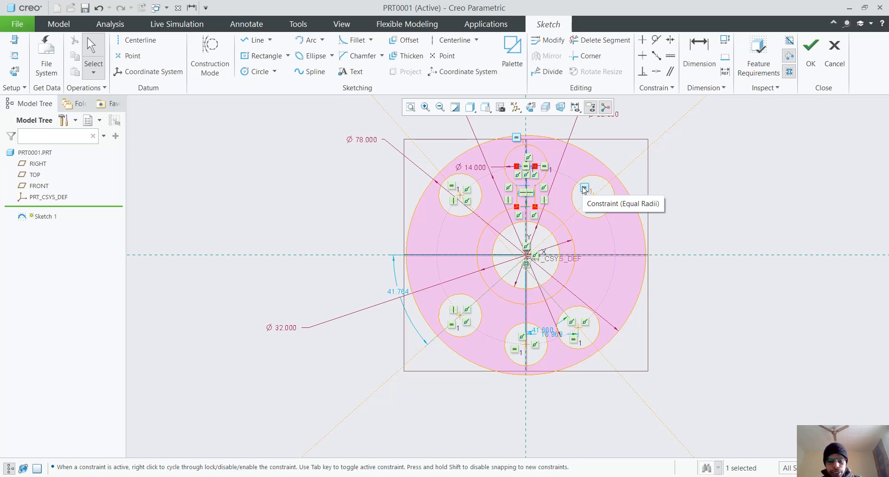
scroll(561, 224, down, 2)
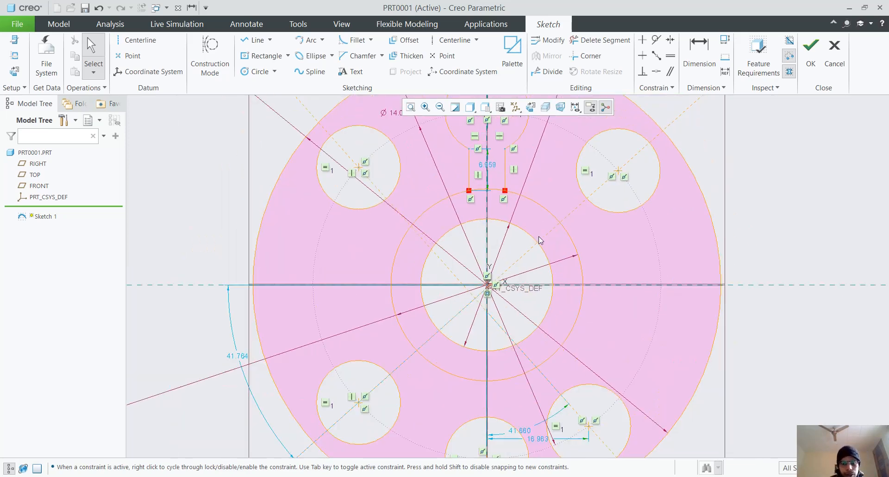
scroll(539, 241, down, 3)
scroll(512, 320, up, 6)
scroll(513, 323, down, 2)
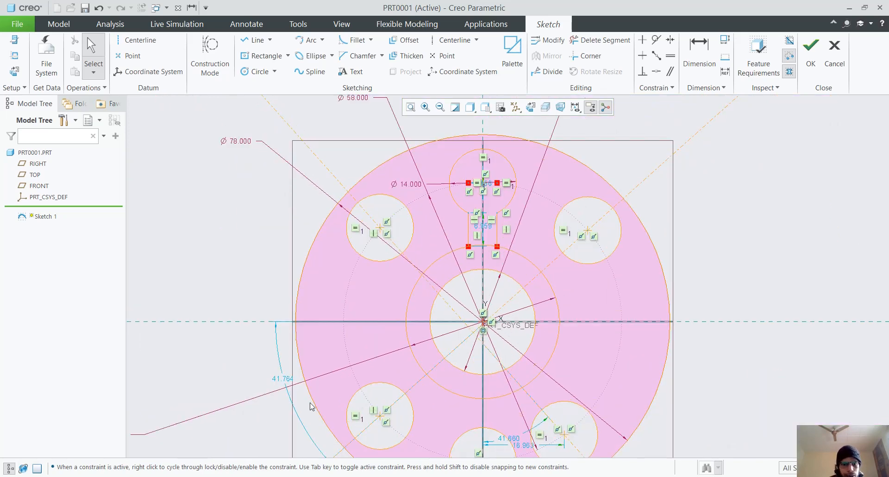
double_click(276, 380)
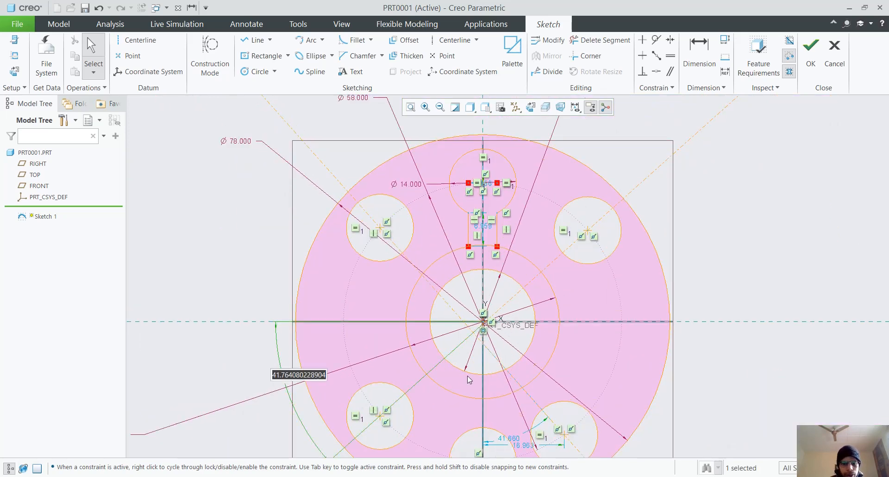
text(30)
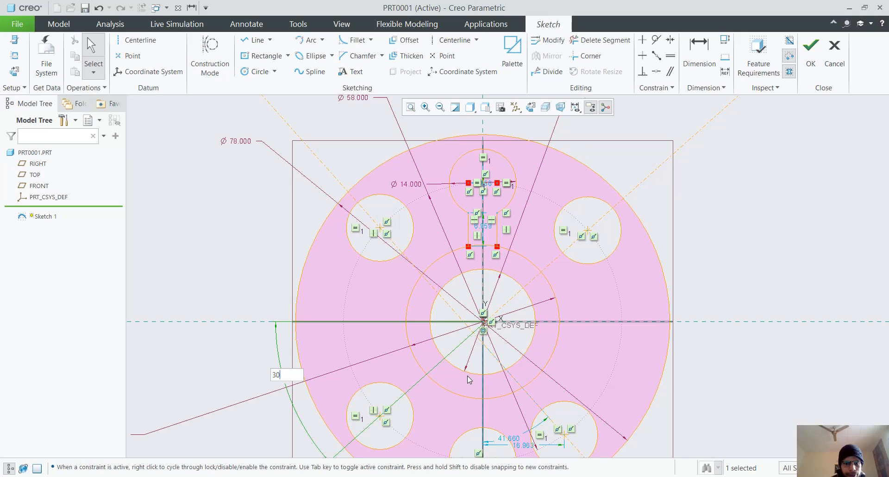
key(Return)
scroll(616, 352, up, 2)
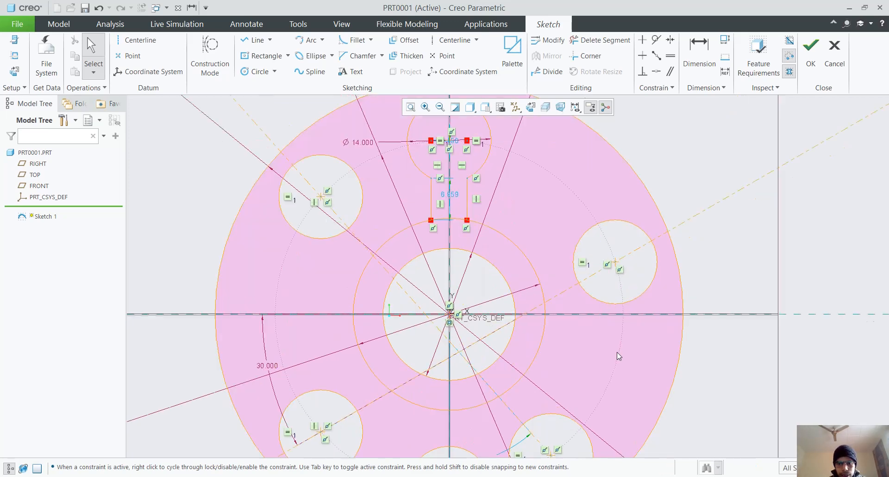
scroll(617, 352, down, 5)
scroll(615, 352, up, 1)
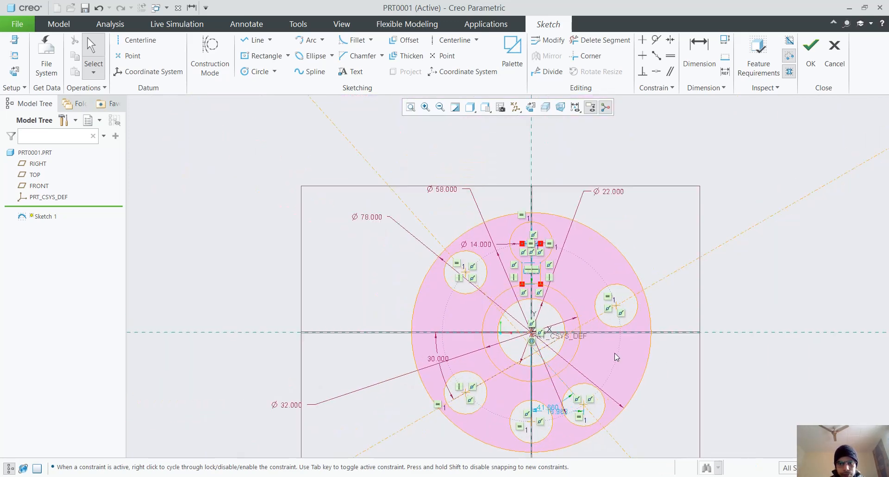
- Try to set the angle between the vertical axis and the centerline through the lower-right hole circle to 60 degrees
scroll(615, 352, up, 4)
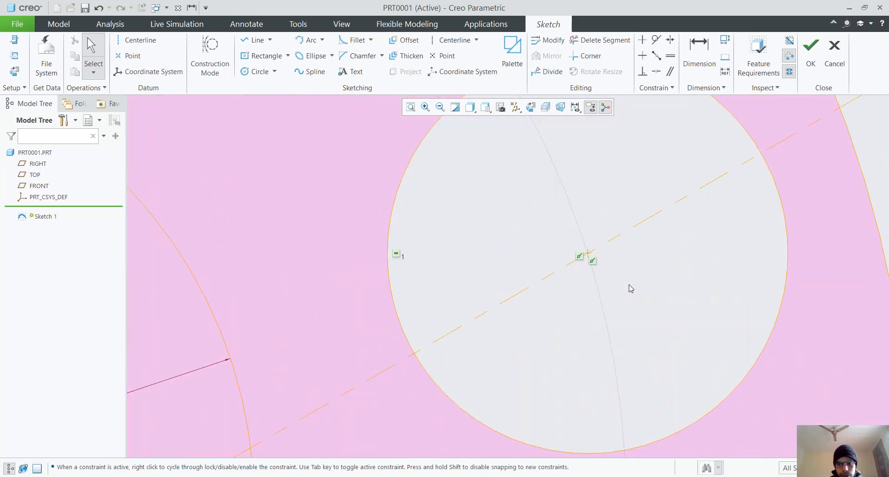
scroll(617, 300, down, 2)
scroll(351, 353, down, 3)
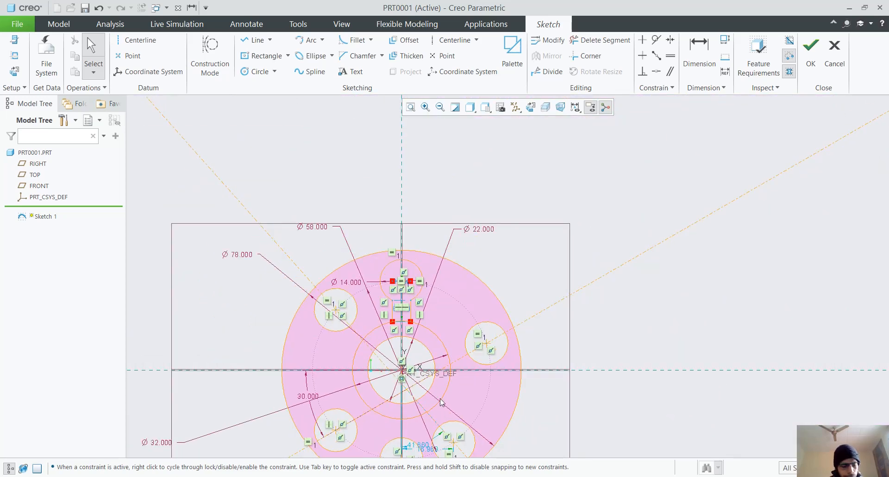
scroll(473, 280, up, 2)
scroll(484, 234, up, 1)
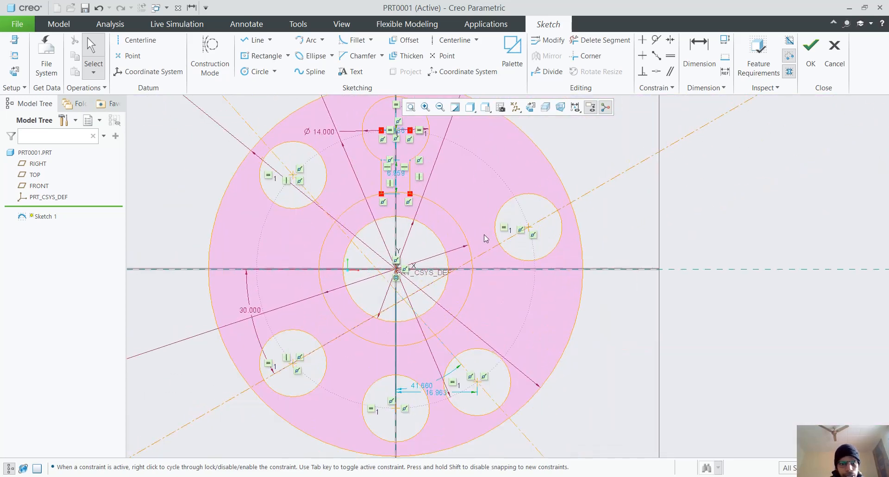
scroll(500, 306, down, 3)
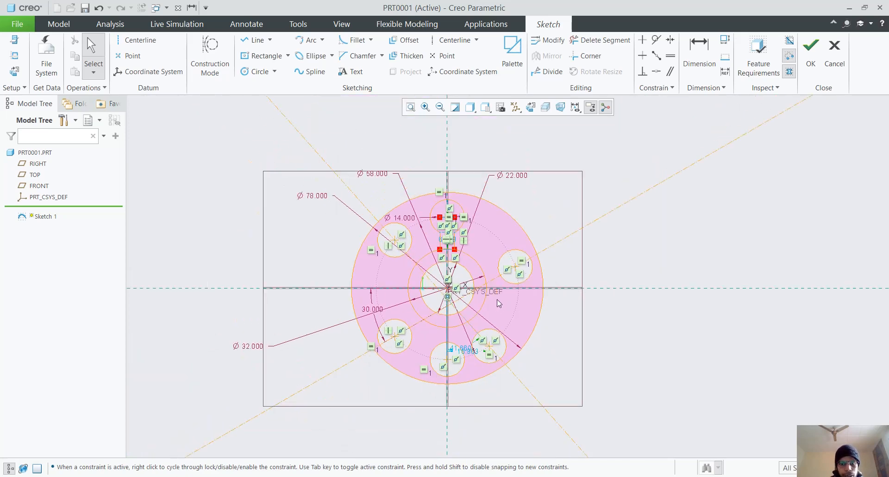
scroll(461, 357, up, 3)
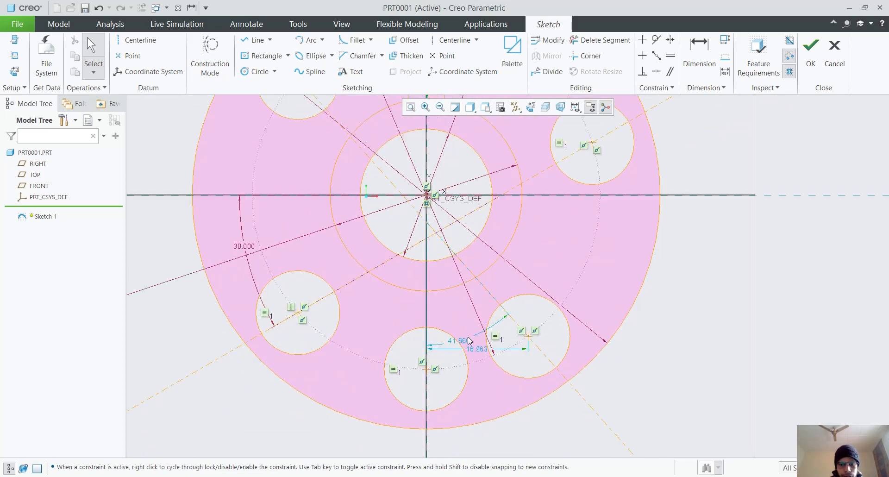
double_click(463, 342)
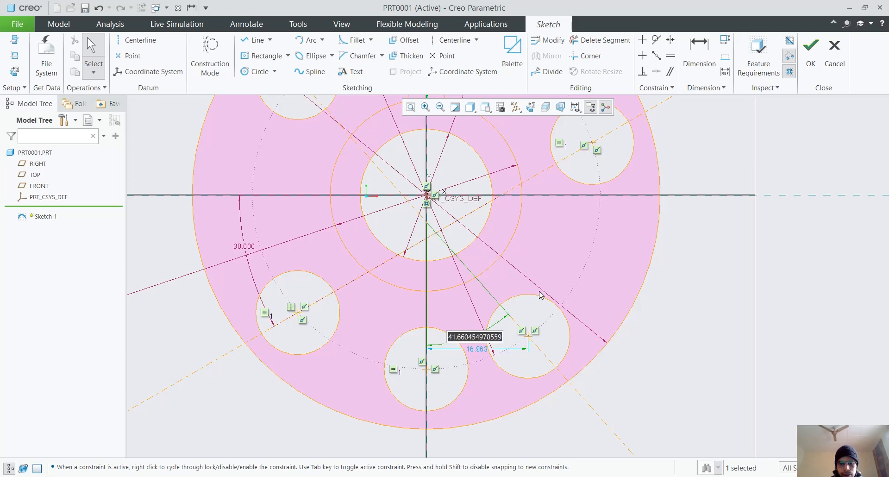
text(60)
key(Return)
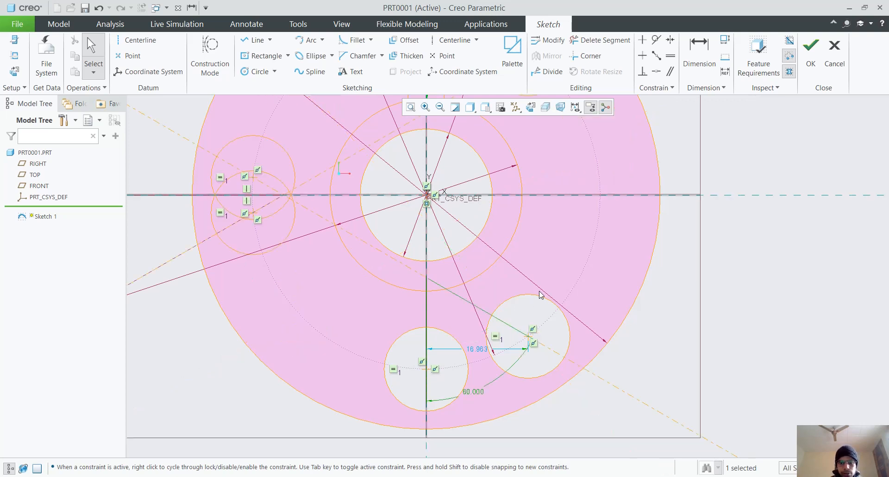
scroll(740, 310, down, 3)
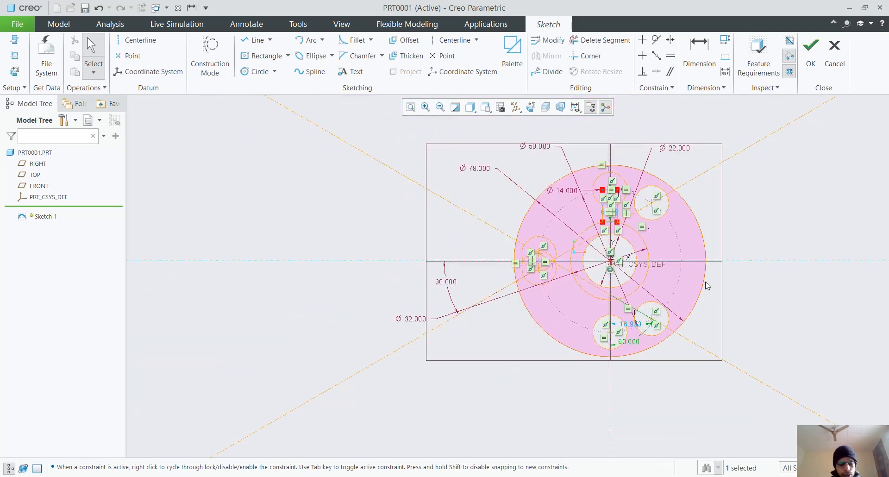
- Retry the 60-degree angle on the lower-right circle's centerline, and undo the change
scroll(689, 300, up, 3)
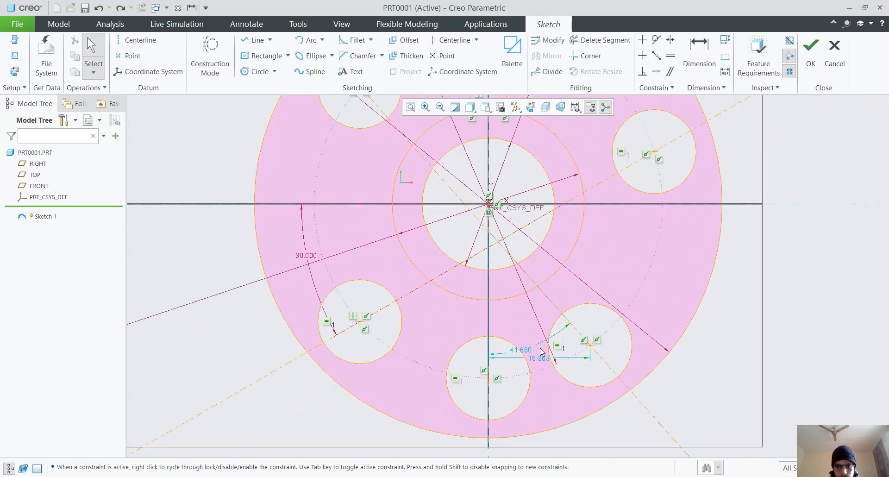
double_click(524, 348)
text(60)
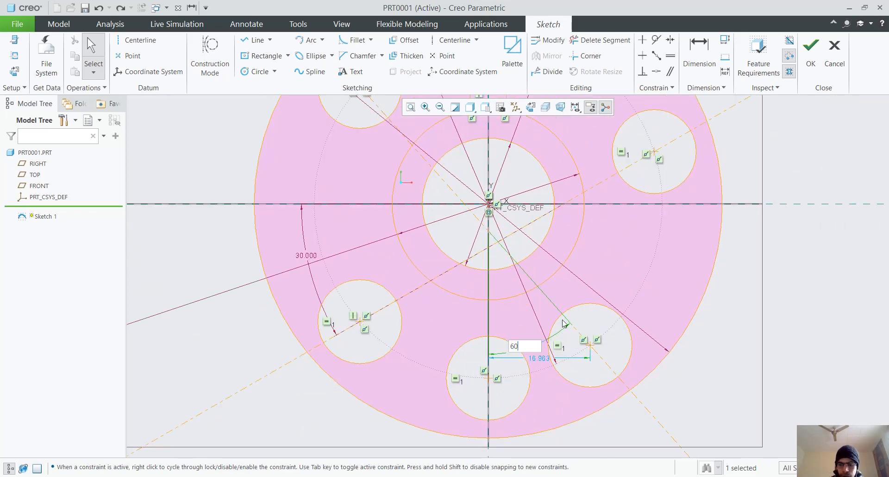
key(Return)
scroll(563, 323, down, 4)
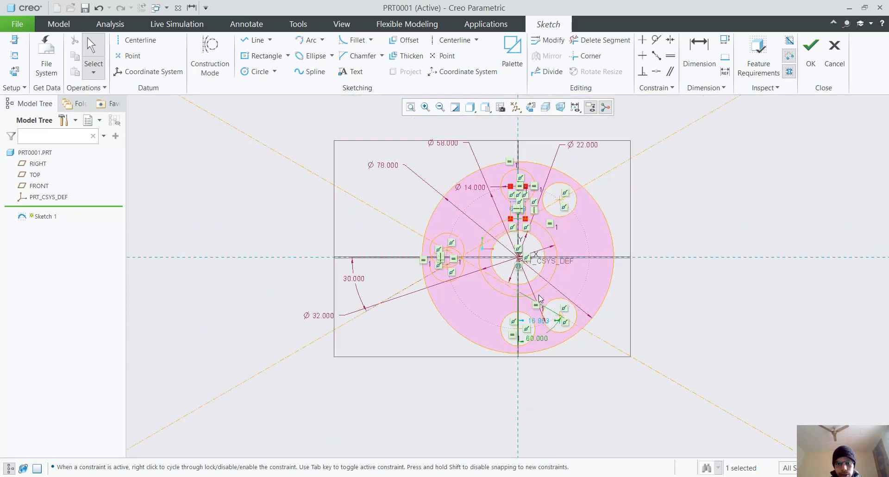
scroll(583, 277, up, 4)
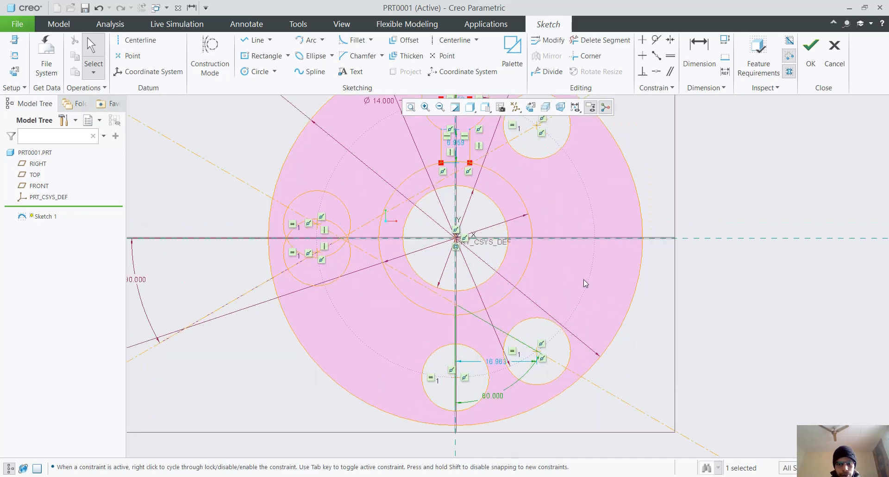
scroll(579, 285, down, 2)
key(ctrl+z)
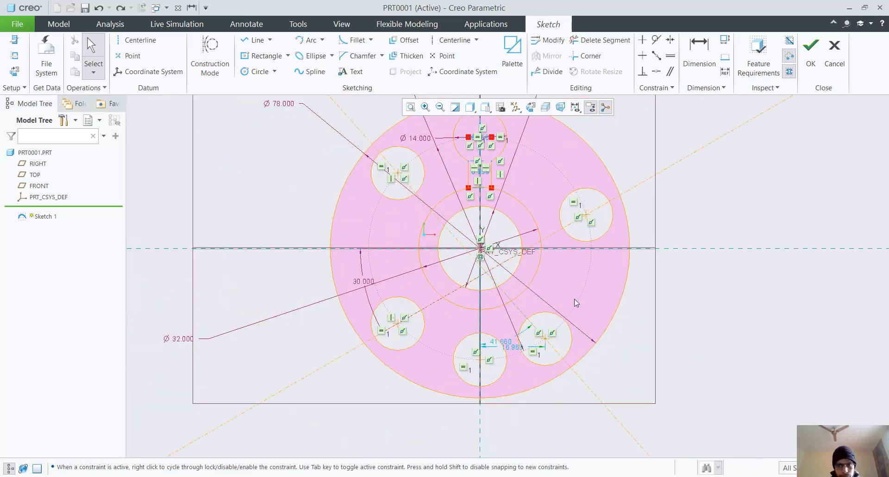
- Move the lower-right centerline's angle dimension closer to the disc's centre, clear of the circle's horizontal offset dimension
scroll(545, 349, down, 2)
scroll(541, 349, up, 4)
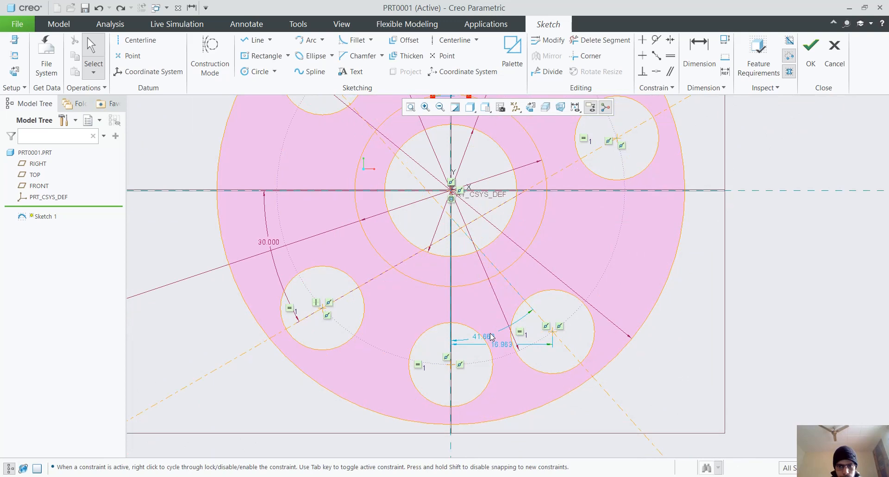
drag(492, 337, 485, 298)
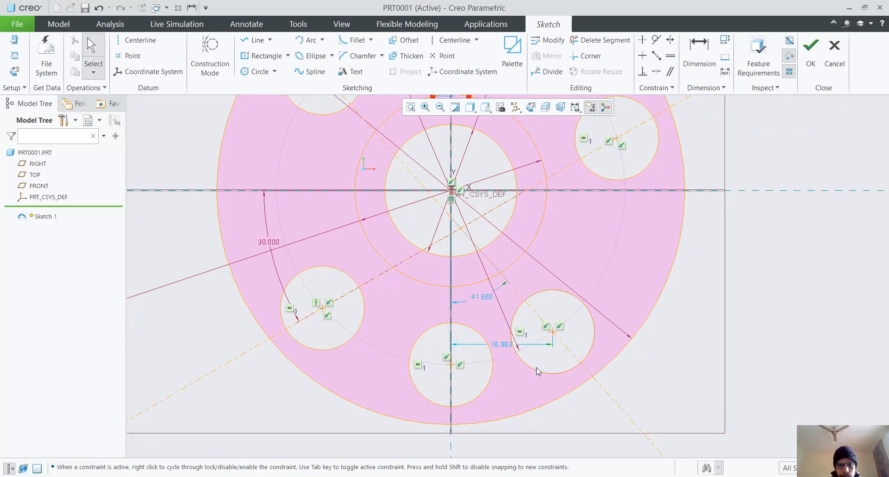
click(505, 344)
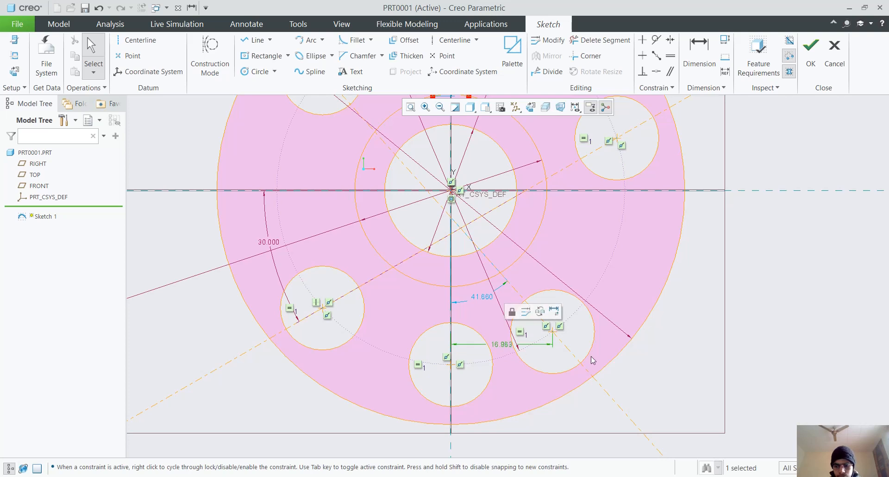
click(660, 338)
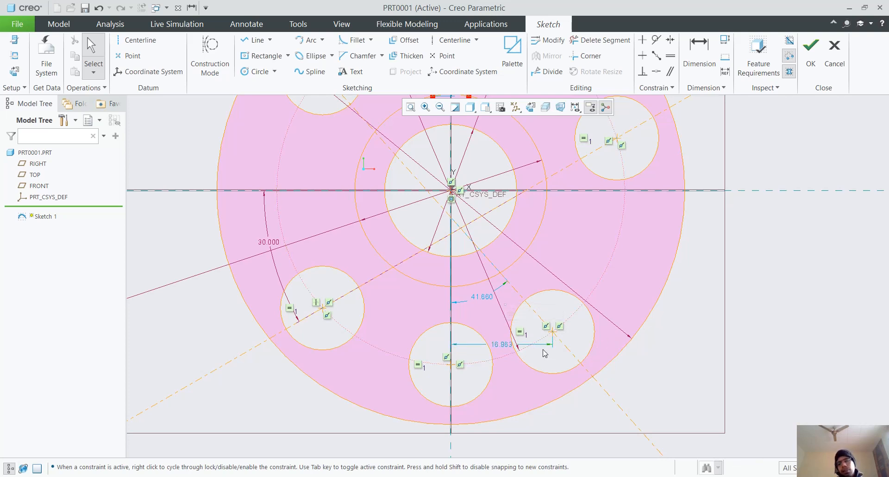
- Examine the constraints and dimensions of the hole circles, the keyhole slot and the diagonal centerlines
scroll(548, 348, down, 4)
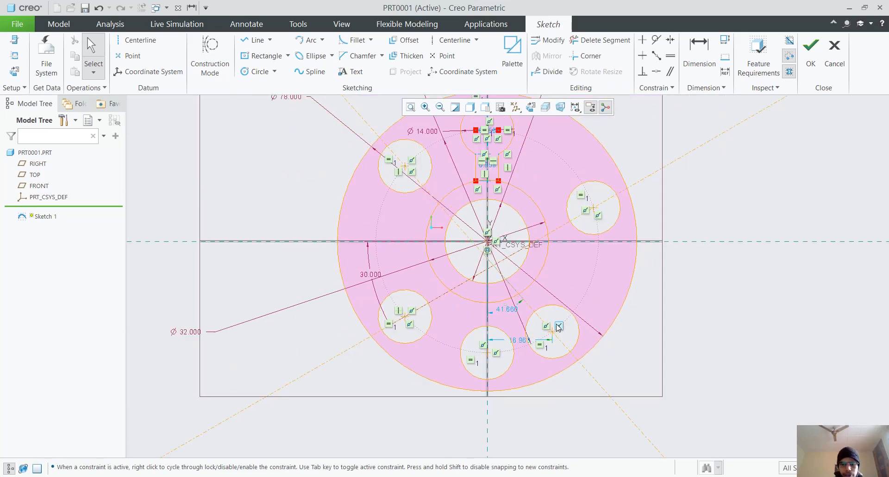
scroll(567, 354, up, 1)
scroll(568, 354, up, 3)
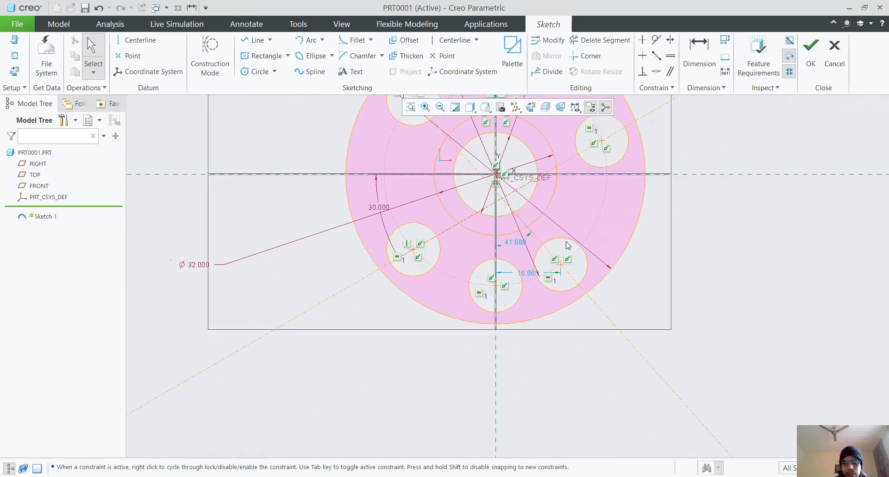
scroll(580, 285, up, 3)
scroll(580, 285, down, 6)
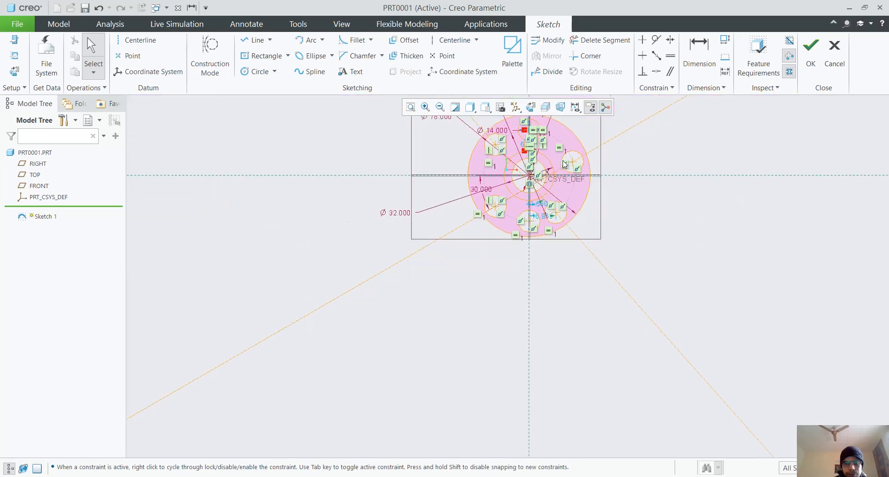
scroll(564, 161, up, 5)
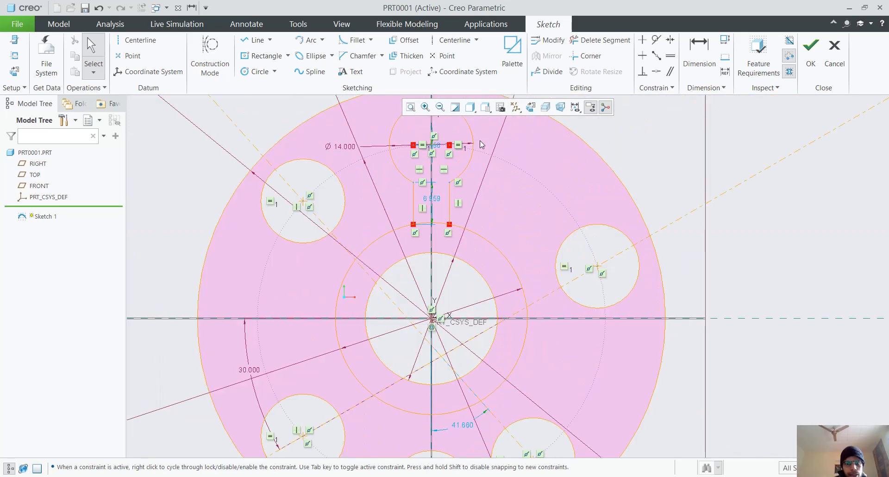
scroll(482, 145, up, 2)
scroll(498, 169, down, 4)
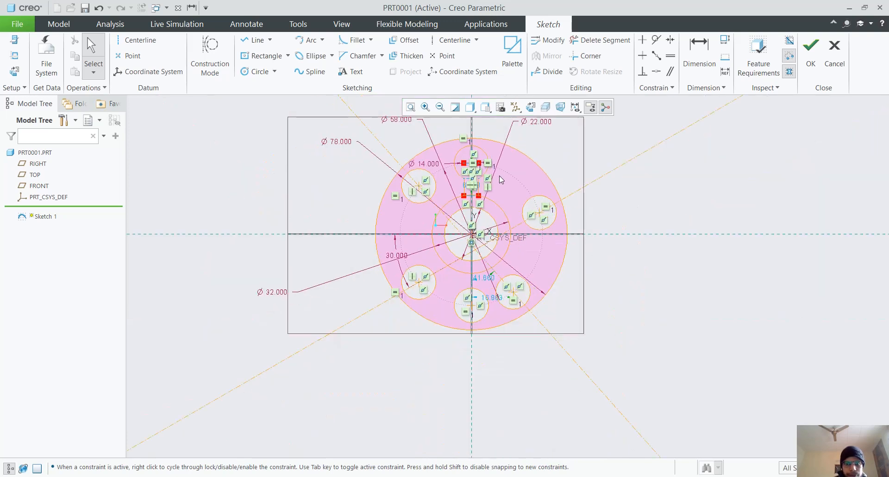
- Set the repositioned angle dimension between the vertical axis and the lower-right circle's centerline to 60 degrees
scroll(516, 316, up, 3)
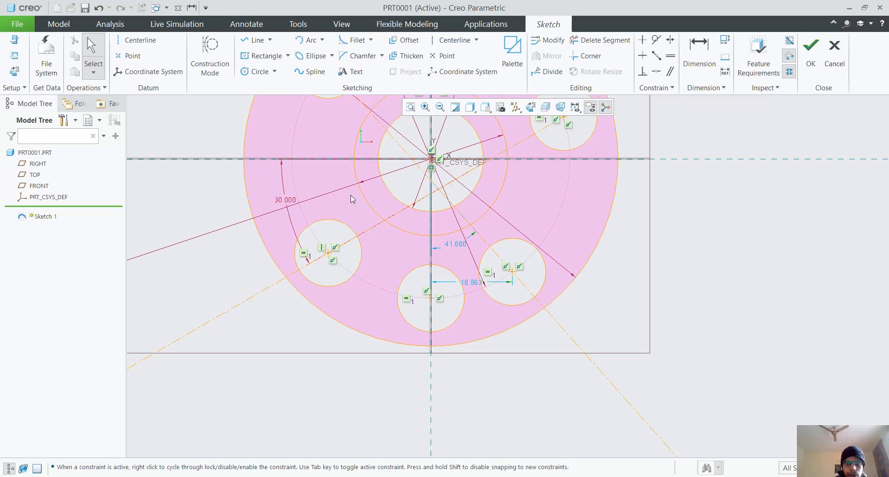
double_click(455, 243)
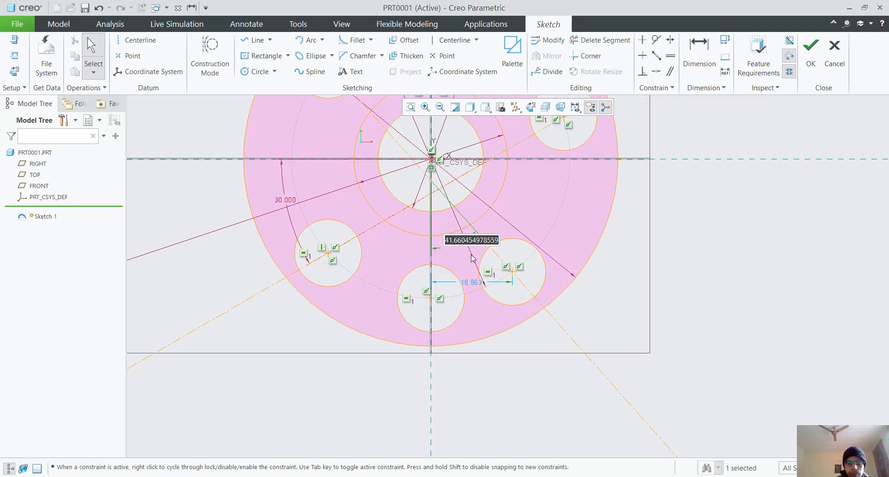
text(60)
key(Return)
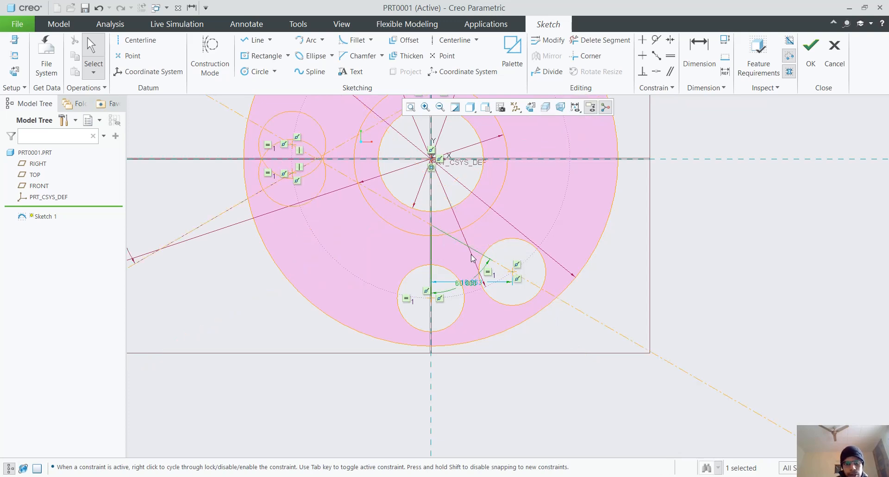
- Make the inclined centerline through the lower-right hole coincident with the common centre of the large circles
scroll(482, 221, down, 4)
scroll(504, 180, up, 4)
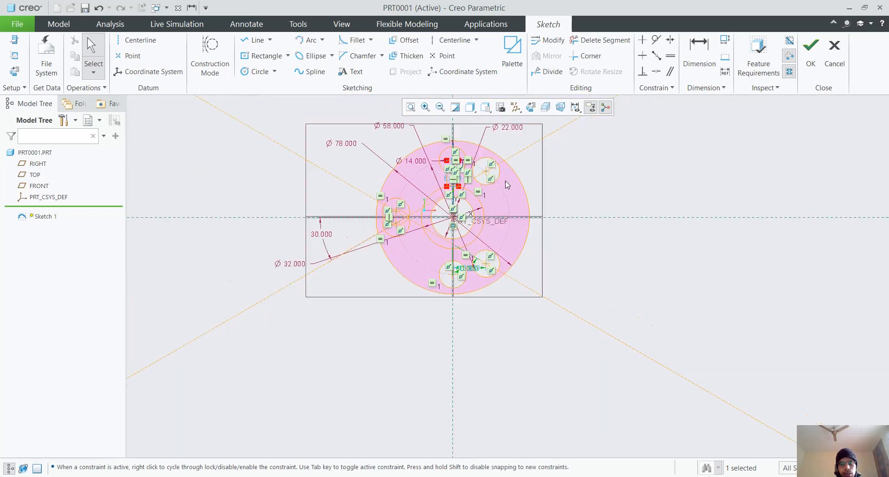
scroll(504, 181, up, 1)
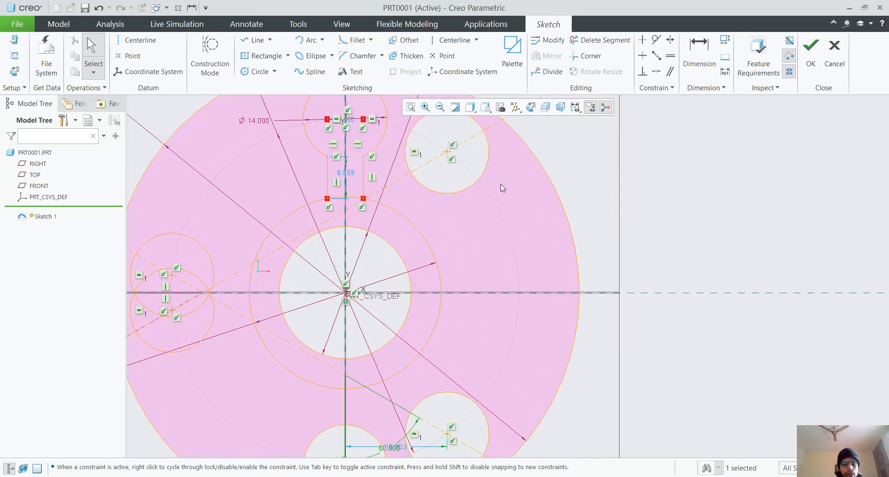
scroll(501, 185, down, 1)
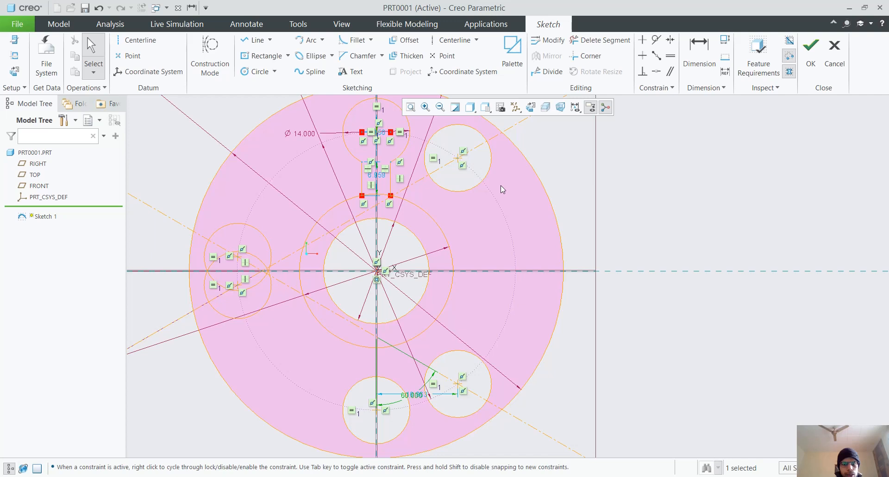
click(343, 318)
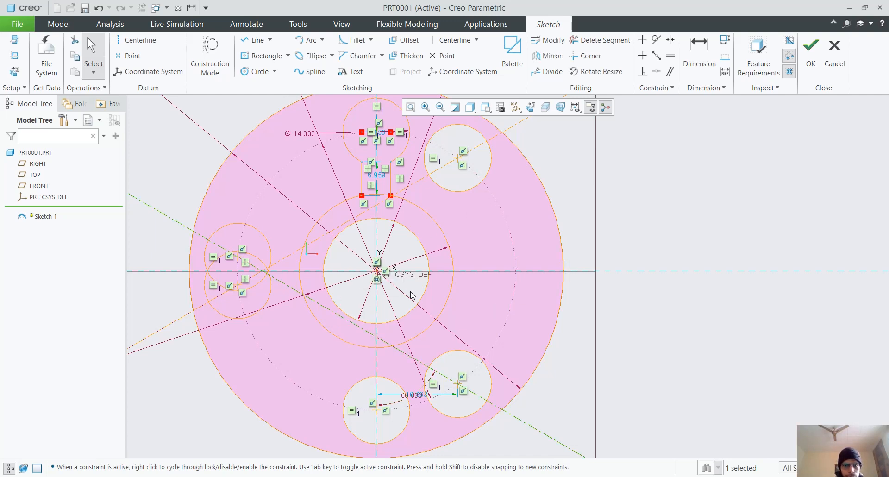
ctrl+click(377, 271)
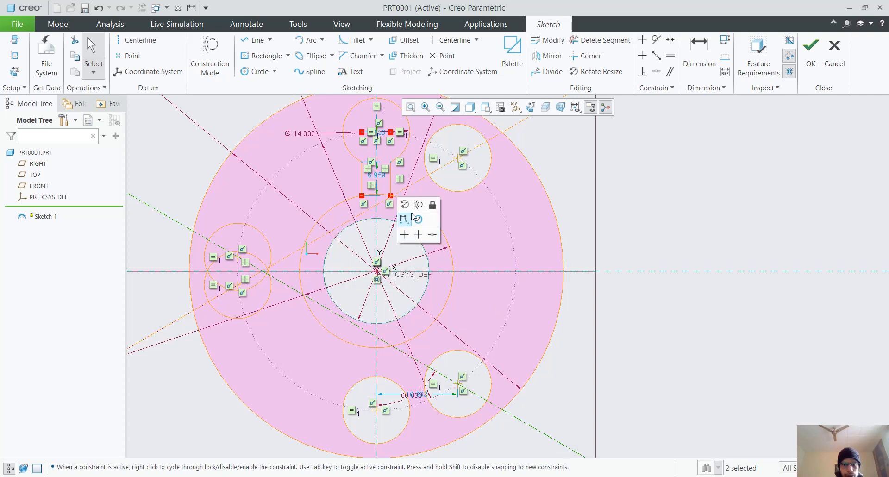
click(433, 237)
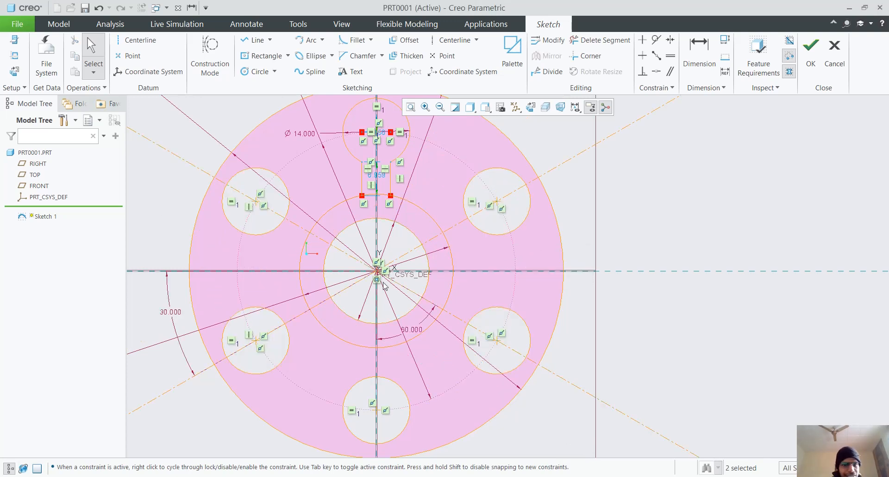
- Examine the placement of the six holes around the hub and the slot at the uppermost hole
scroll(382, 247, up, 3)
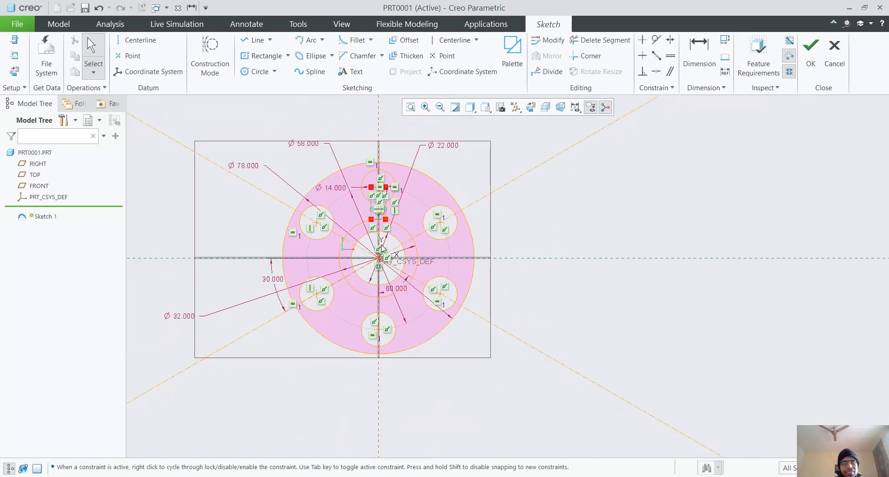
scroll(359, 271, down, 2)
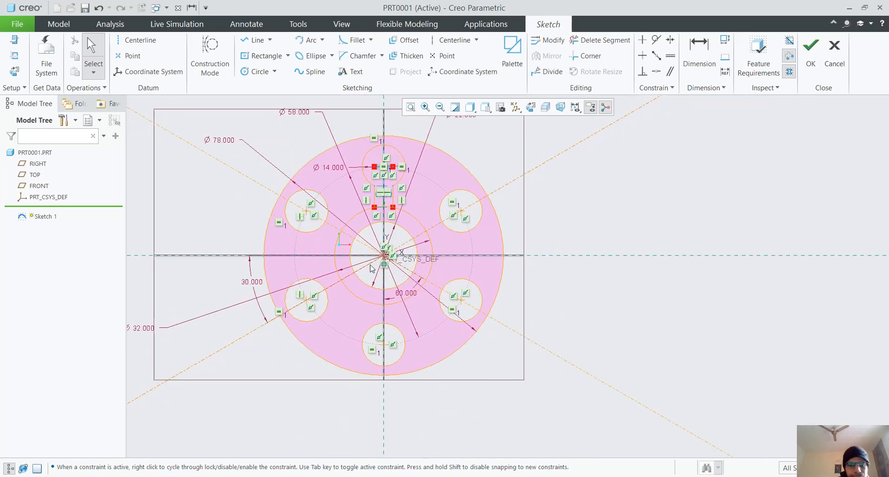
scroll(401, 255, down, 3)
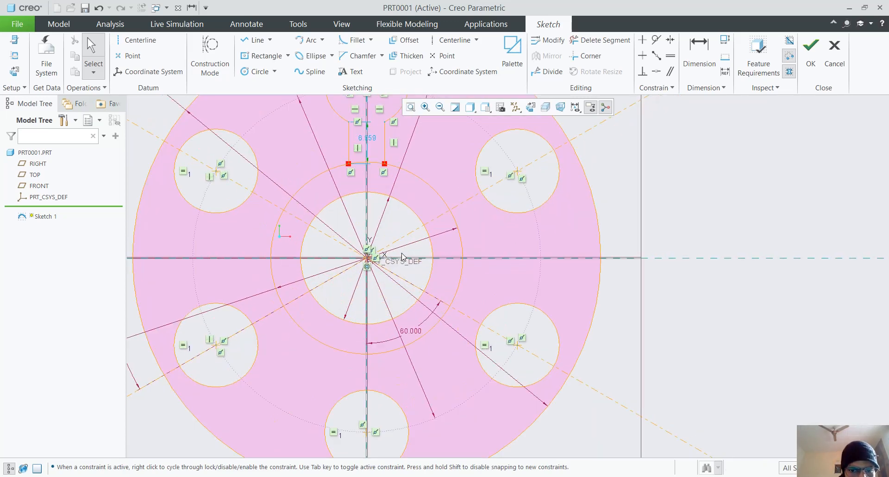
scroll(402, 256, up, 4)
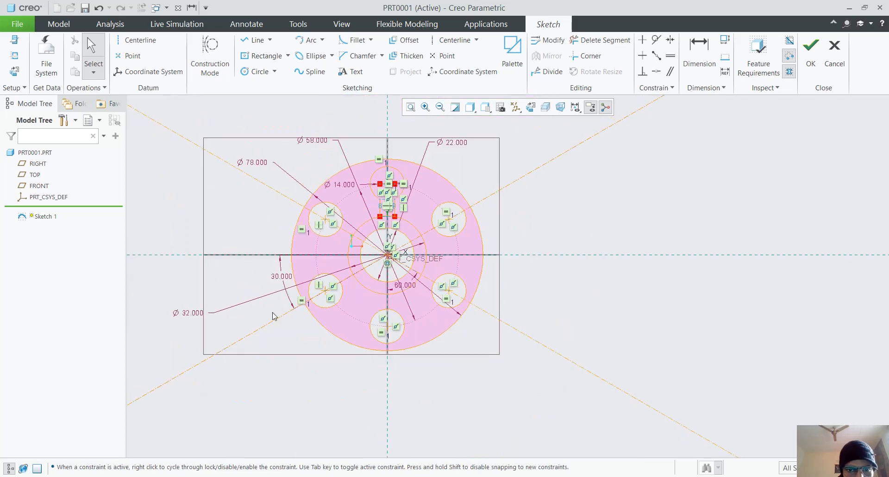
scroll(422, 319, down, 4)
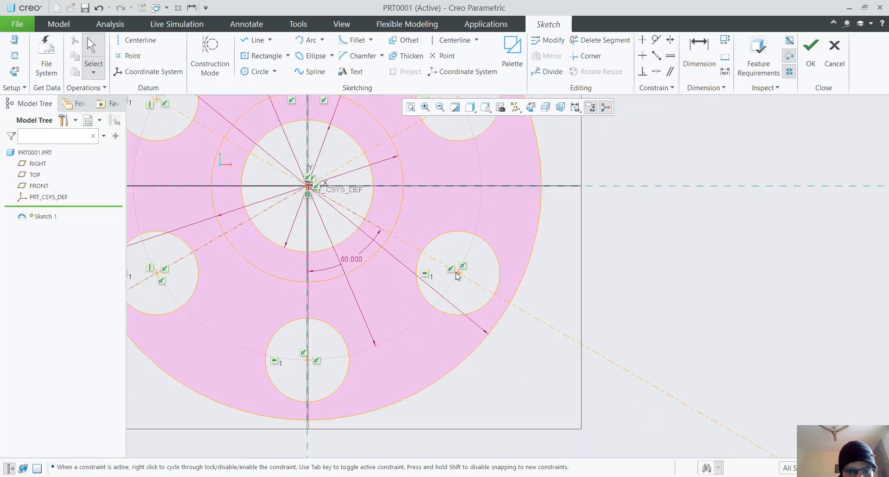
scroll(413, 284, up, 3)
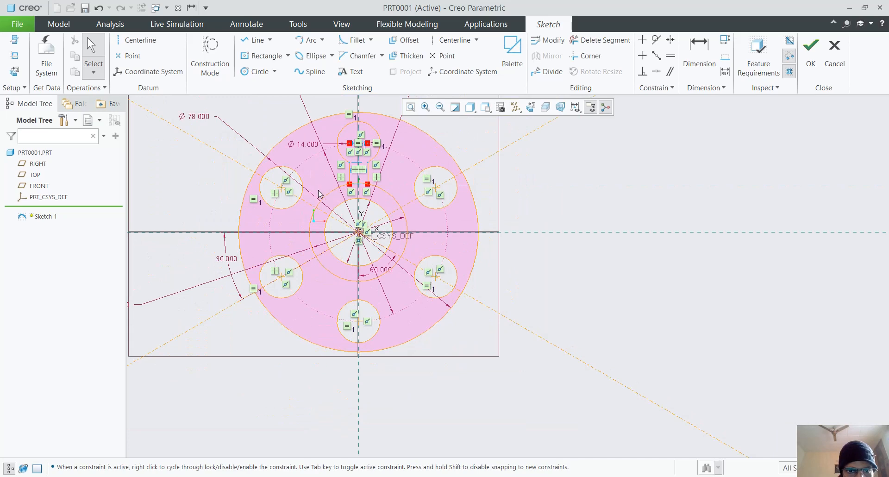
scroll(439, 190, down, 3)
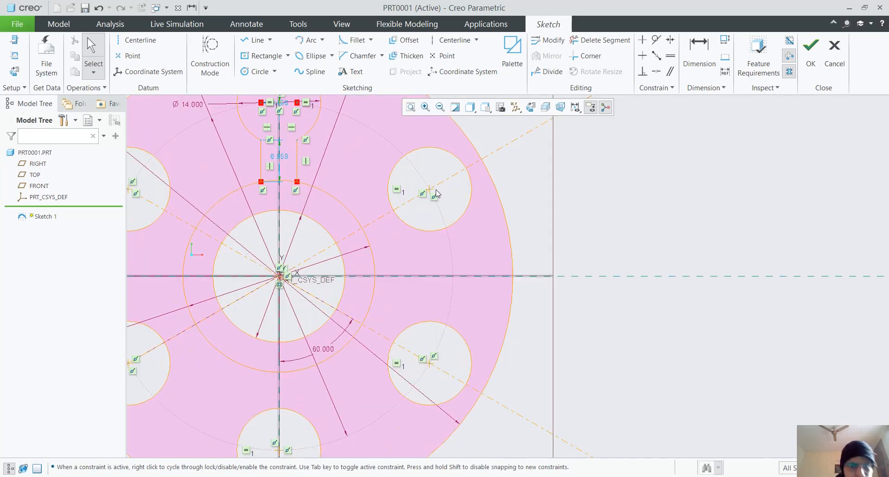
scroll(436, 194, up, 3)
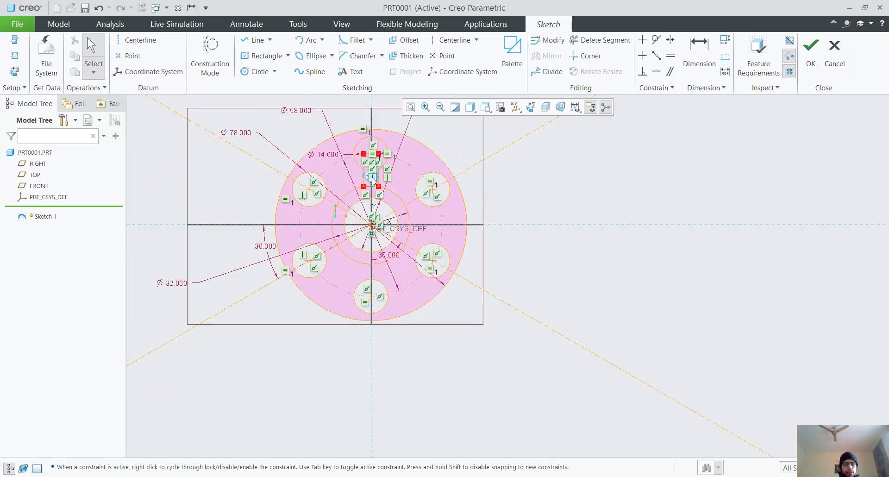
scroll(376, 182, down, 3)
scroll(376, 182, down, 3)
scroll(374, 180, up, 5)
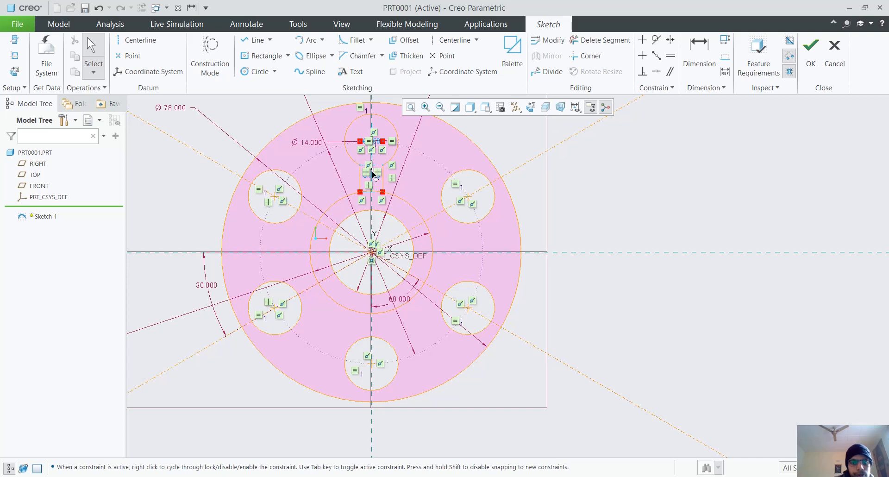
- Sketch a line along the inclined centerline from inside the hub ring into the upper-left hole, its ends about 6.47 and 12.27 above the horizontal axis
click(138, 41)
middle_click(280, 207)
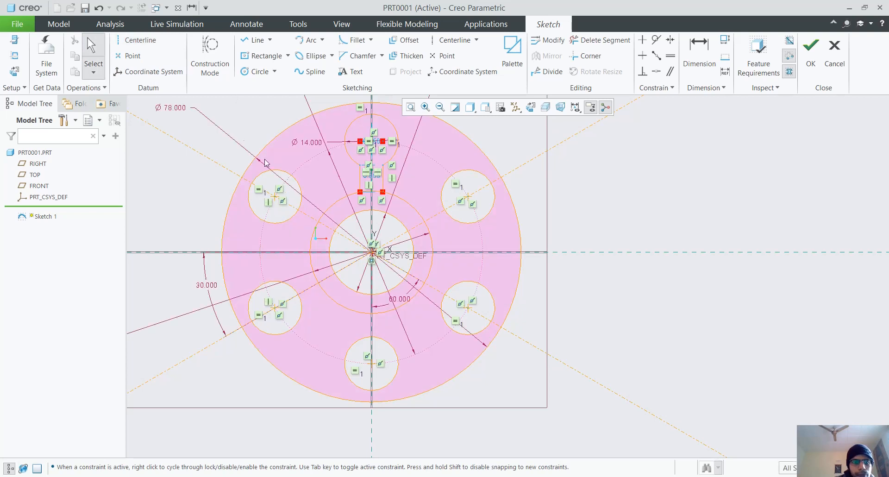
click(258, 41)
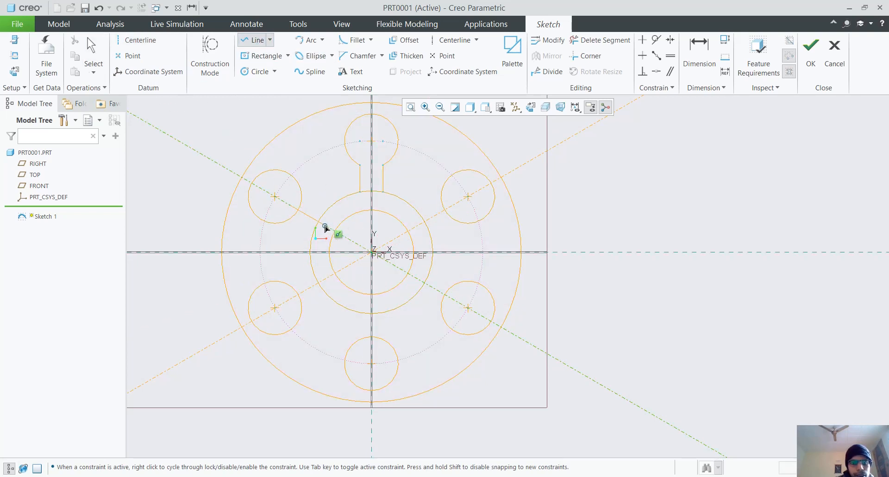
click(328, 228)
middle_click(314, 217)
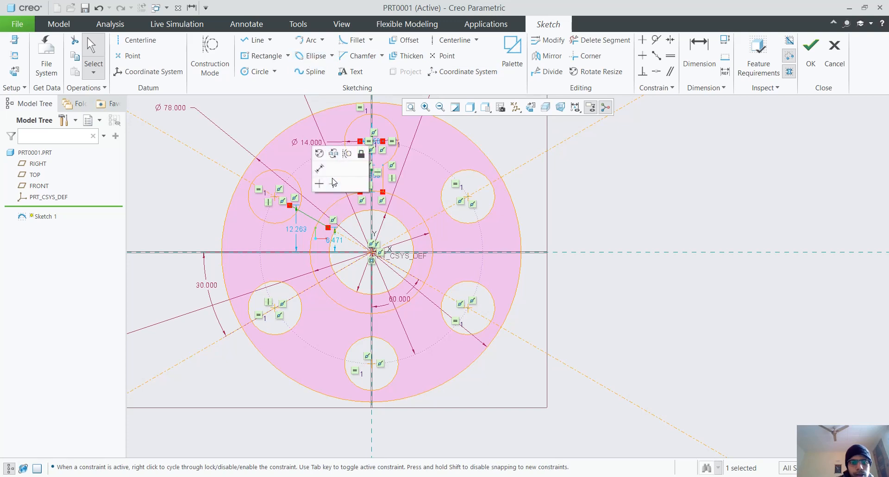
- Offset the inclined line by 3 and by -3 to create a parallel line on each side of it
click(404, 40)
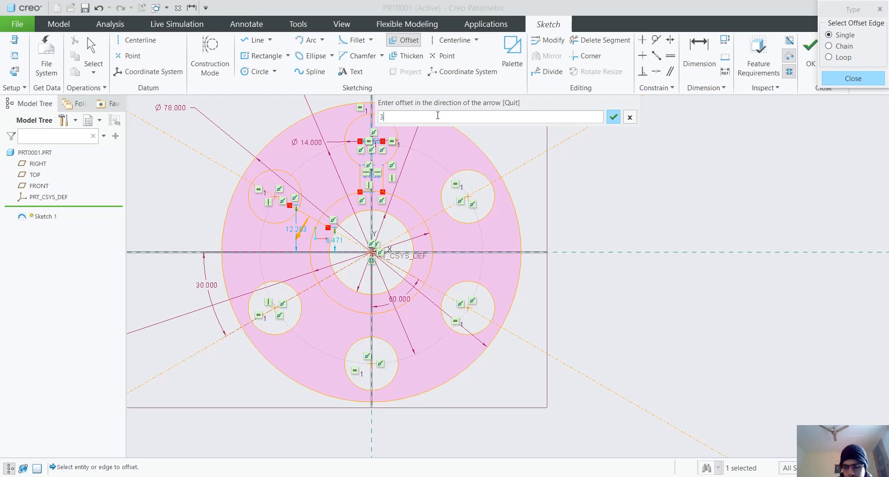
key(Return)
scroll(320, 218, up, 5)
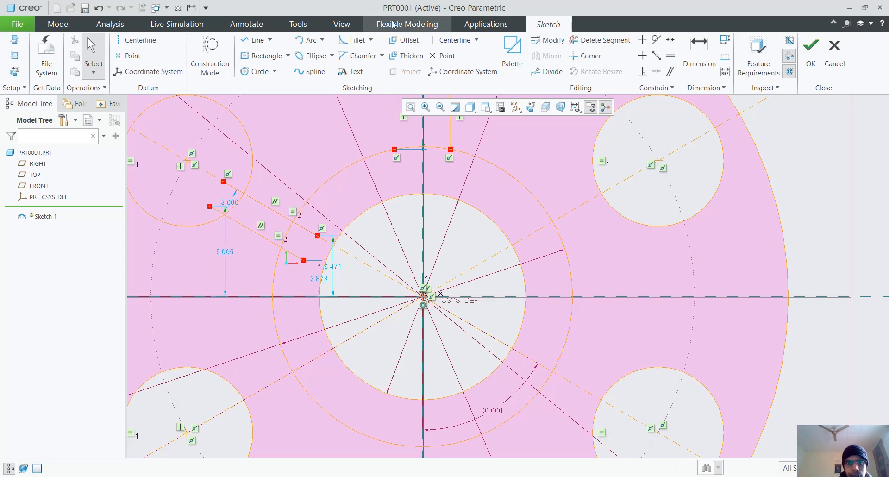
click(404, 40)
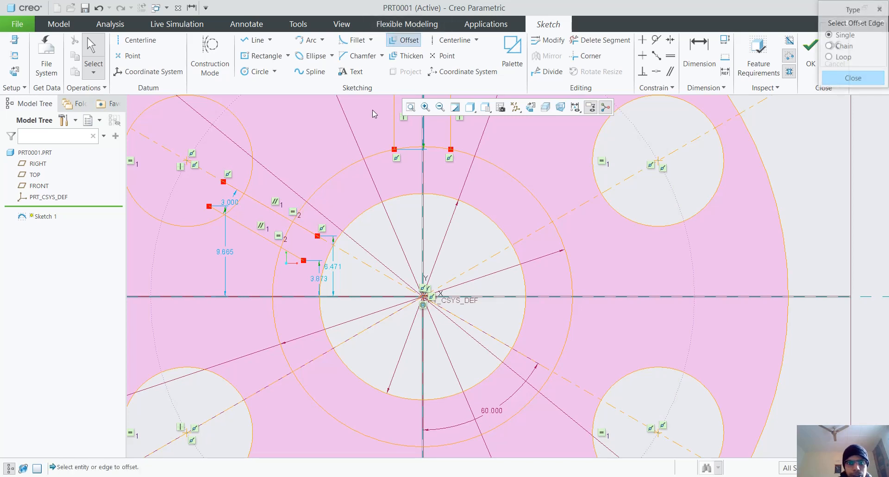
click(278, 214)
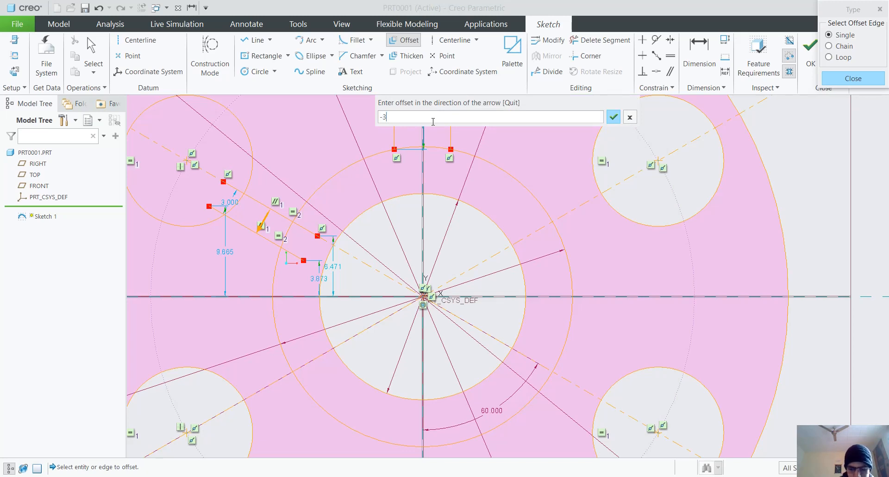
key(Return)
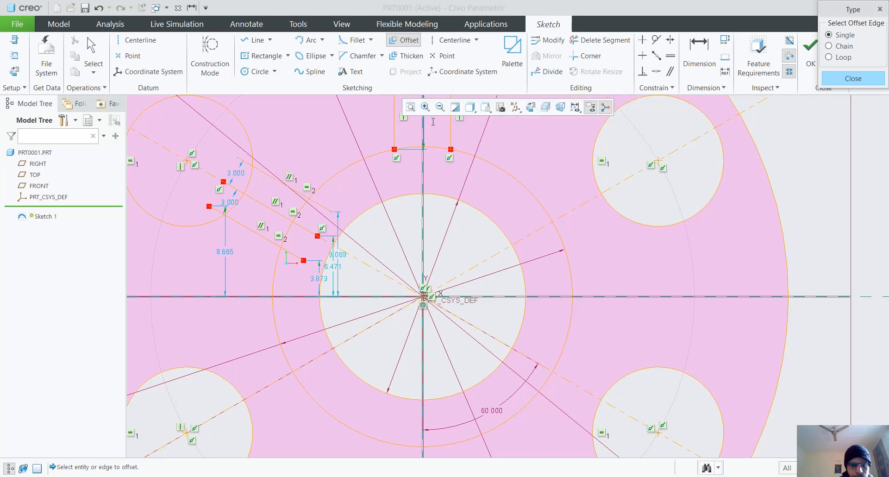
middle_click(310, 191)
scroll(346, 179, down, 3)
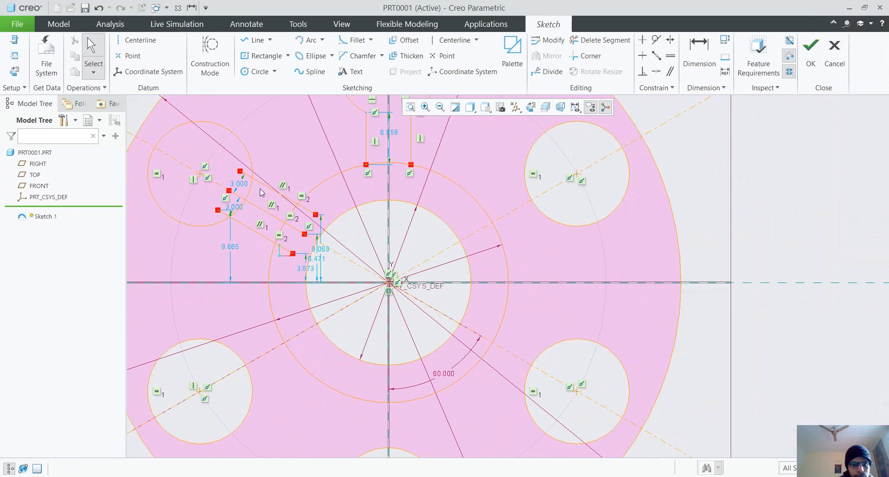
- Trim the excess segments between the upper-left hole and the 32 mm circle so the two offset lines form a slot opening into the hole
scroll(259, 188, up, 2)
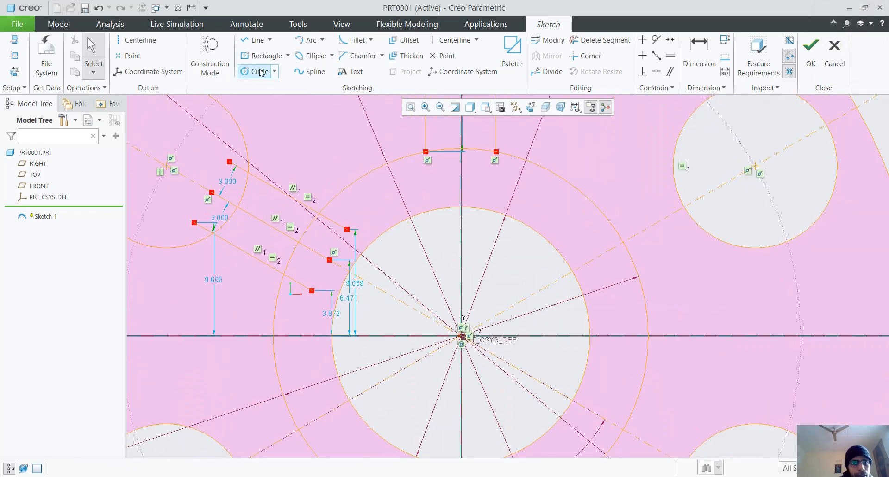
click(590, 41)
drag(356, 201, 296, 289)
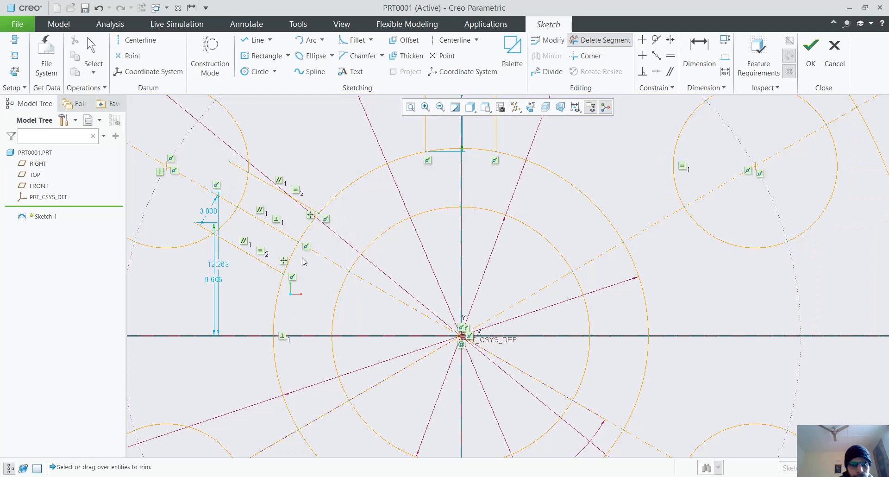
drag(290, 219, 271, 241)
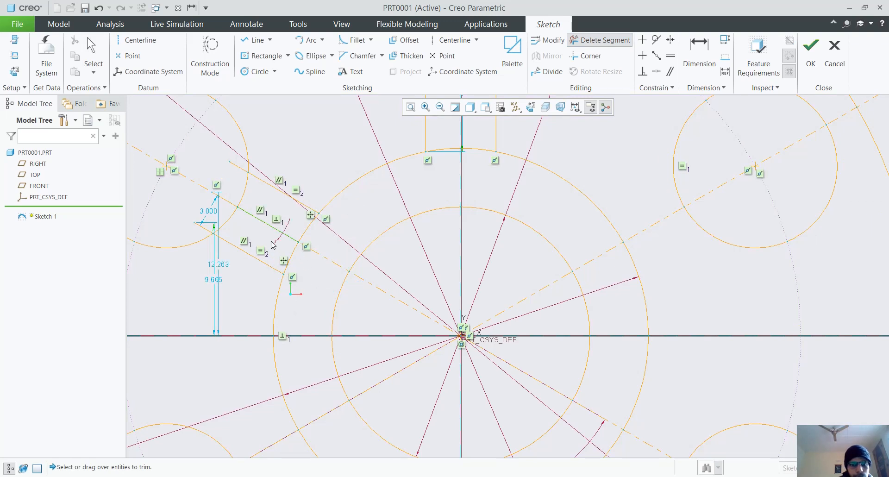
click(240, 204)
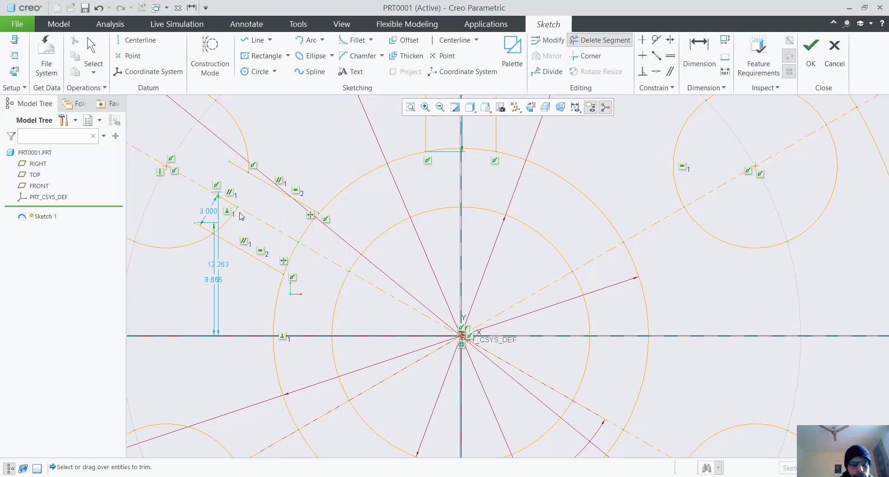
click(239, 167)
click(205, 228)
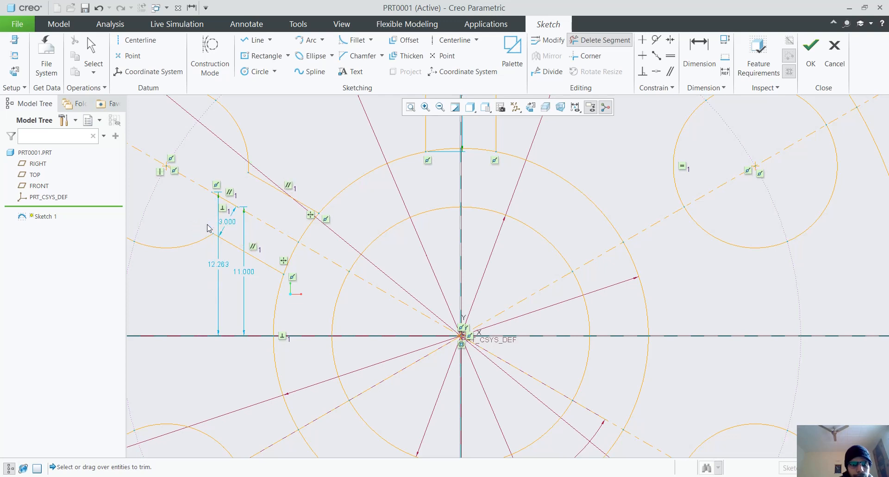
- Finish editing the sketch and return to the part model
scroll(280, 250, up, 3)
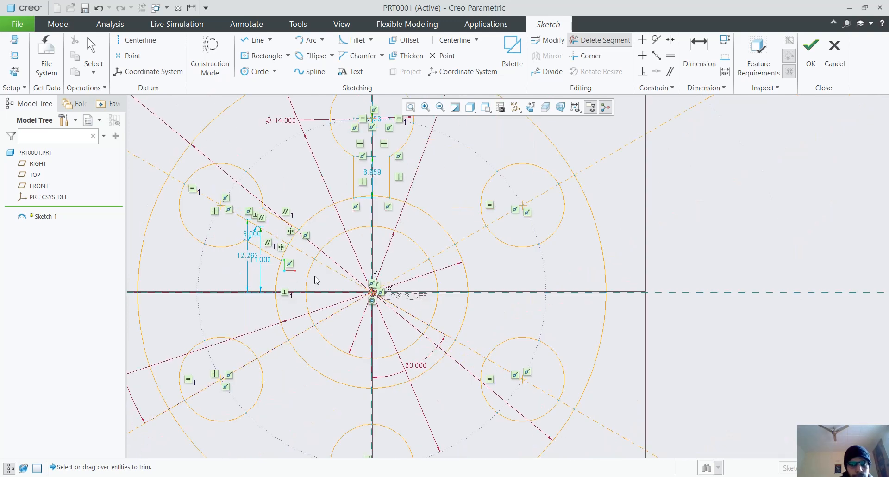
scroll(351, 227, up, 1)
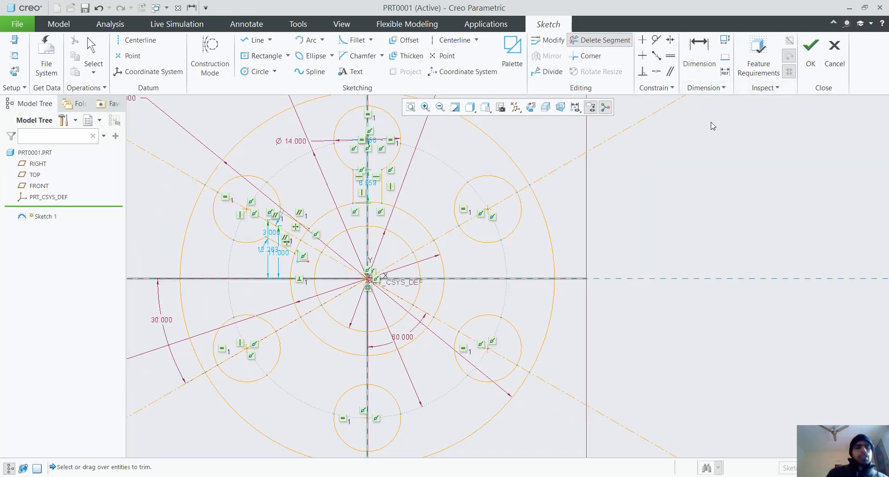
click(810, 48)
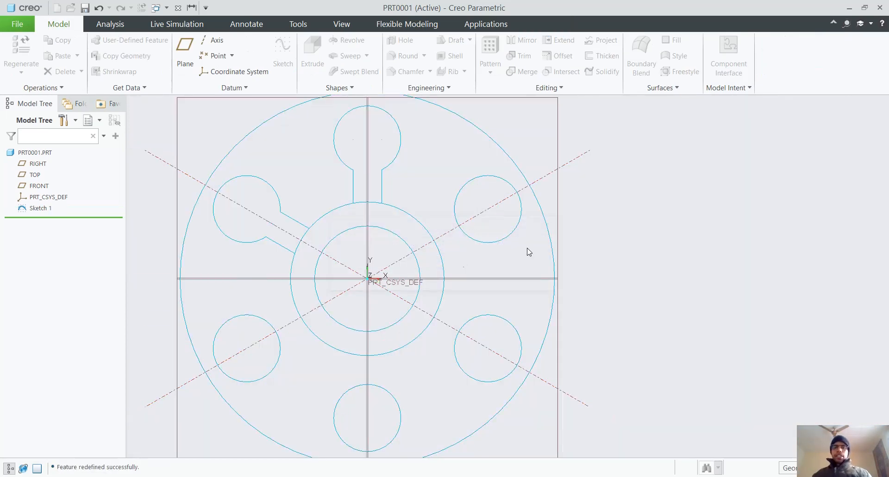
- Switch to the SOLIDWORKS window with Part1 and examine the dimensioned reference sketch of the plate
scroll(382, 319, down, 5)
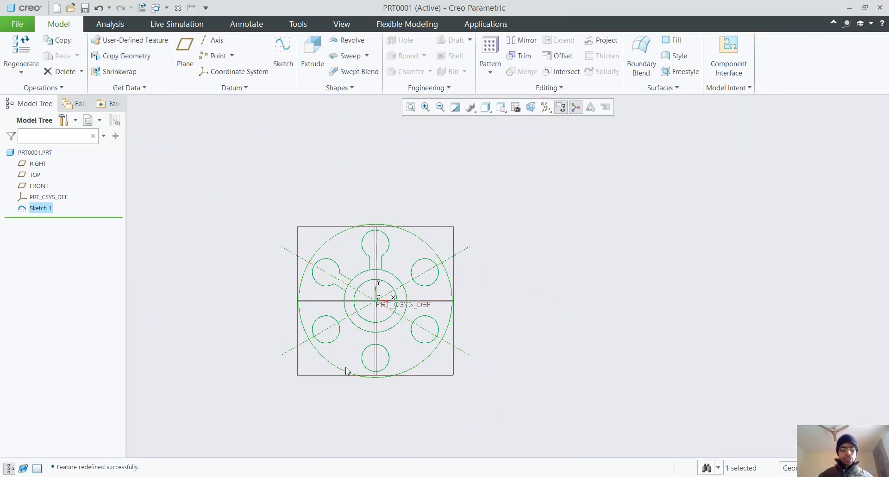
scroll(341, 367, up, 3)
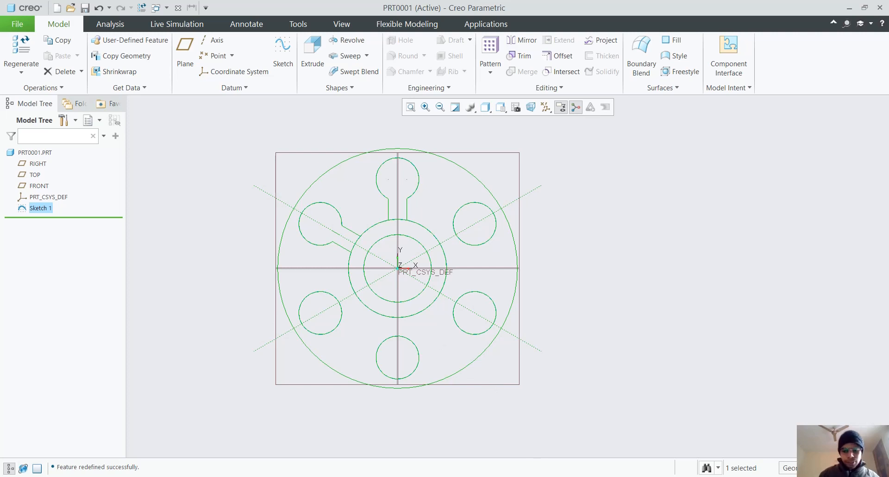
click(527, 476)
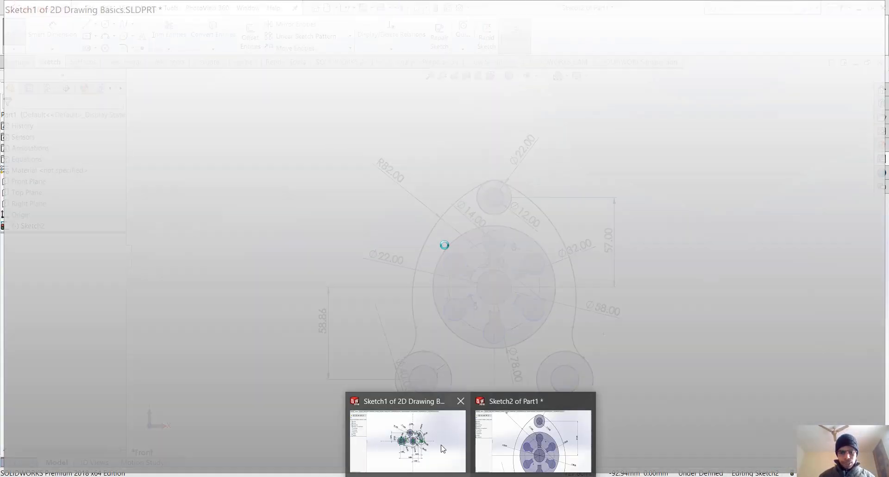
click(436, 444)
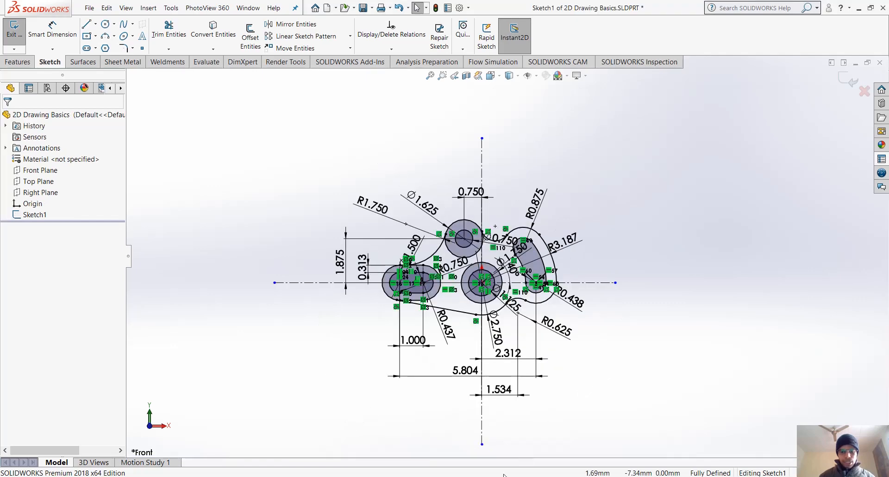
mouse_move(489, 471)
click(500, 447)
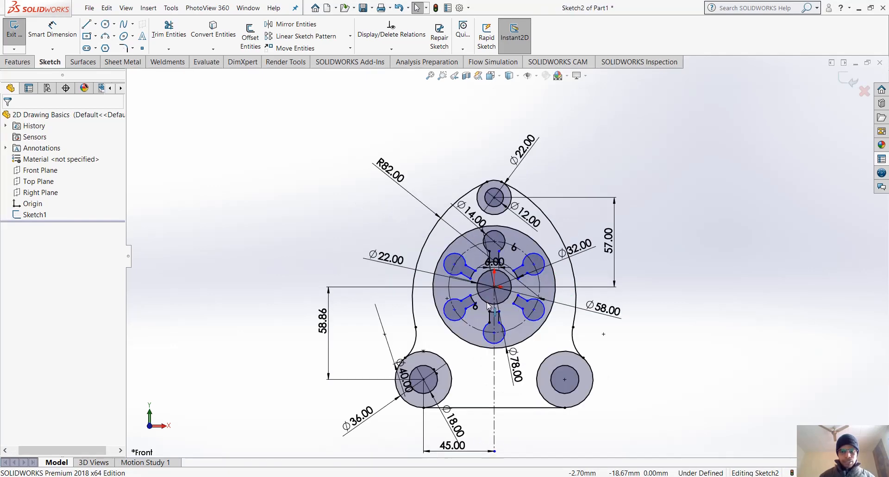
scroll(570, 399, down, 3)
scroll(571, 405, up, 4)
scroll(482, 152, down, 1)
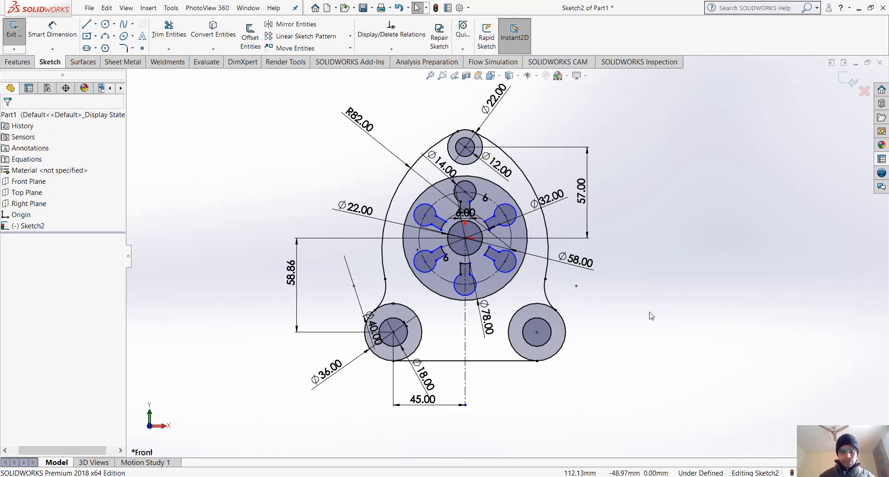
- Switch to the Solidworks Workbook PDF and look over the Exercise 02 drawing and the exercise that follows
click(505, 475)
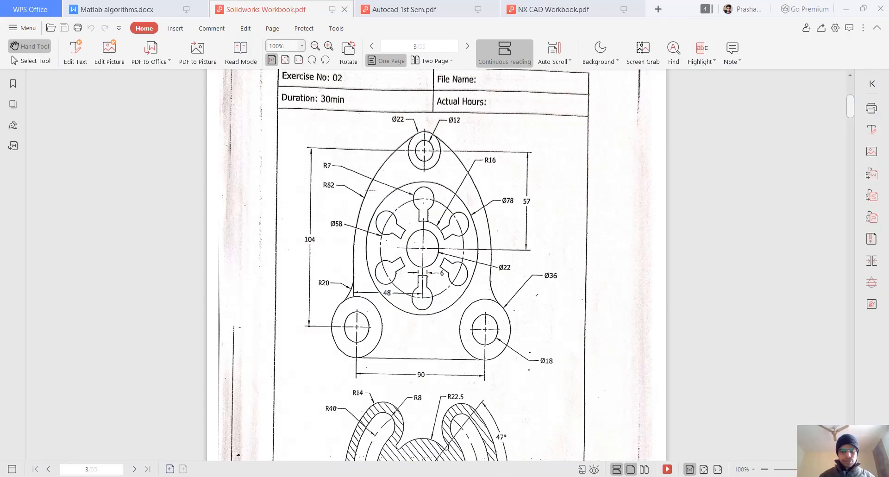
scroll(508, 436, down, 10)
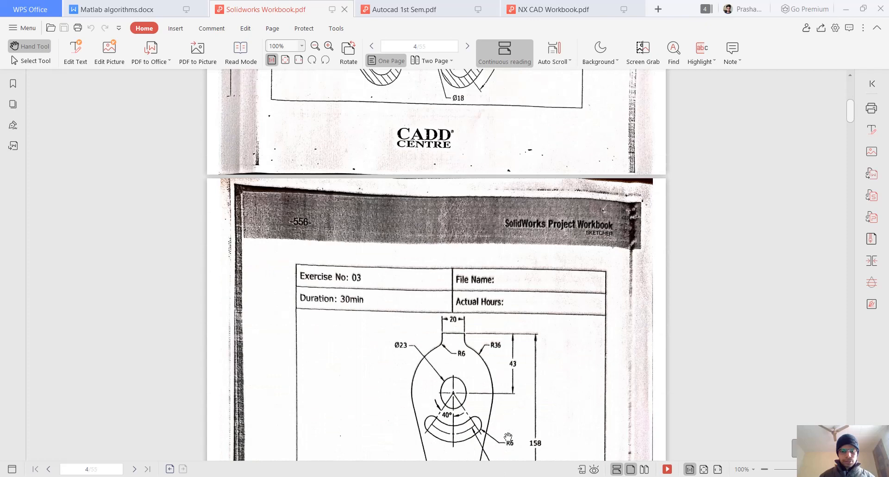
scroll(508, 436, up, 6)
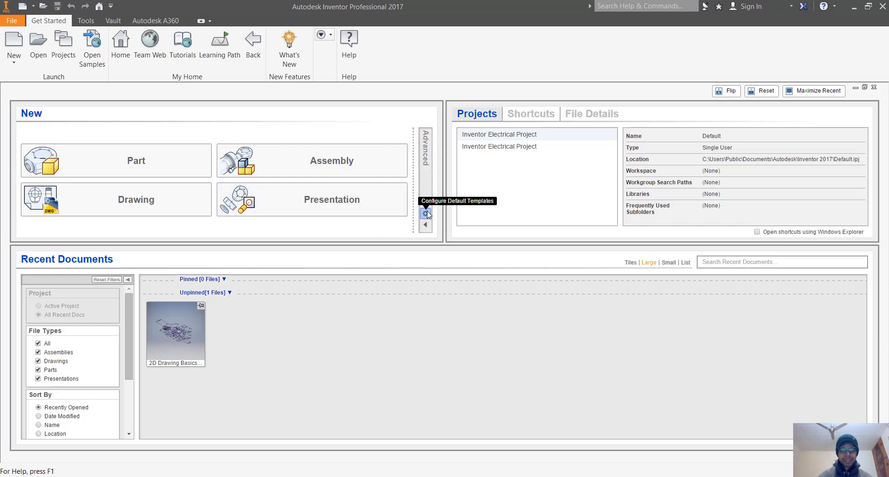
- Check the measurement units and drawing standard set for the default templates in Autodesk Inventor
click(426, 214)
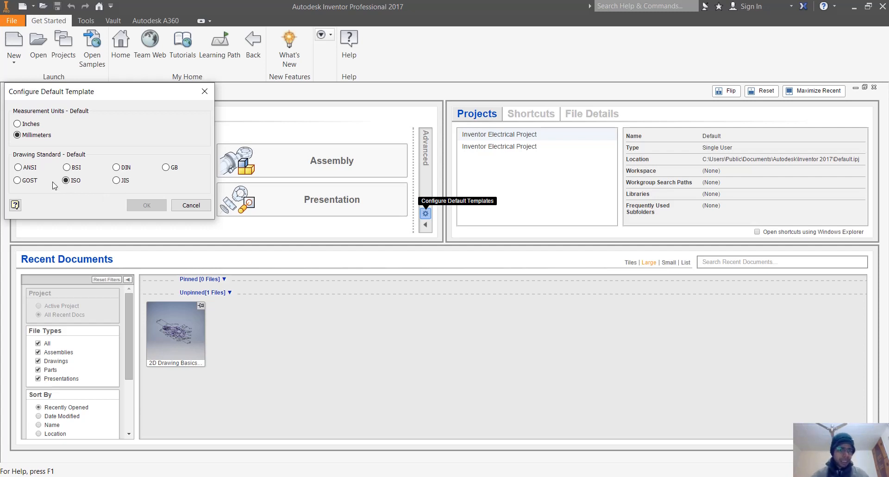
click(190, 205)
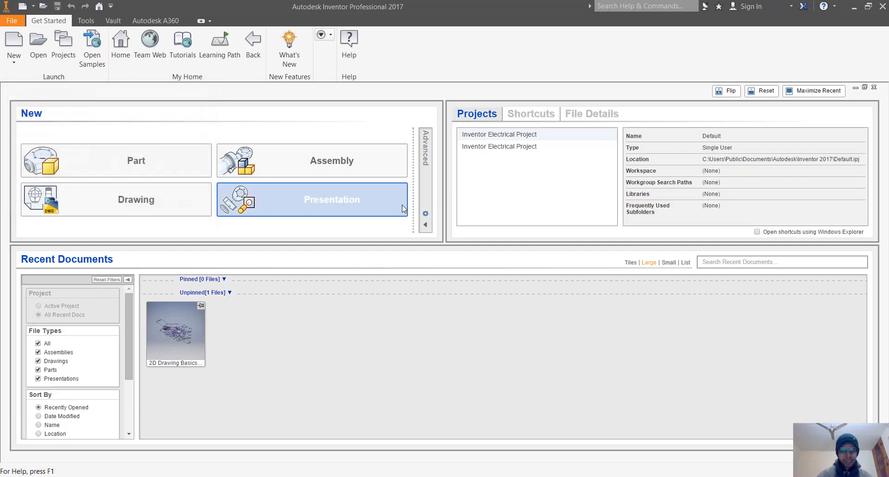
click(425, 214)
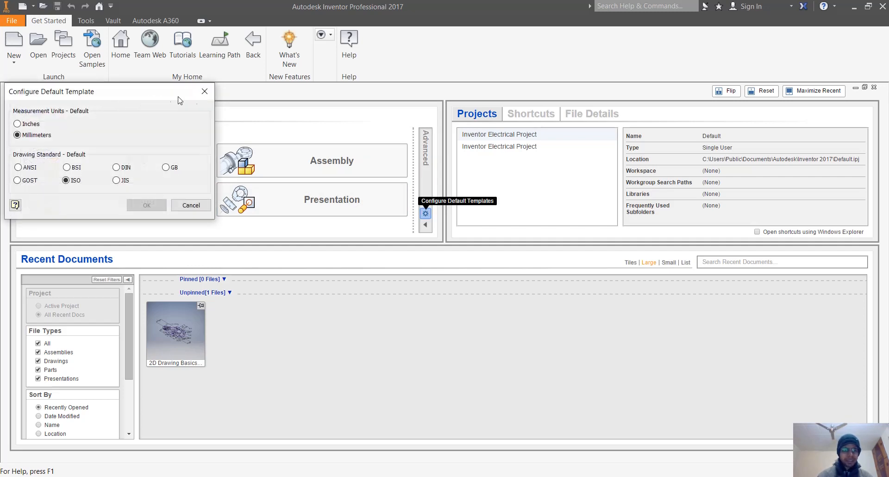
click(204, 92)
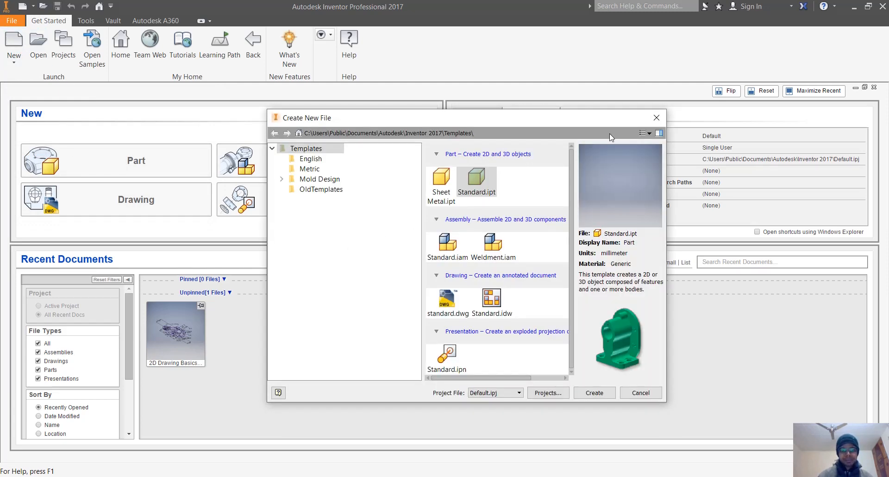
- Dismiss the template selection and create a new part from the default part template
click(657, 118)
click(72, 153)
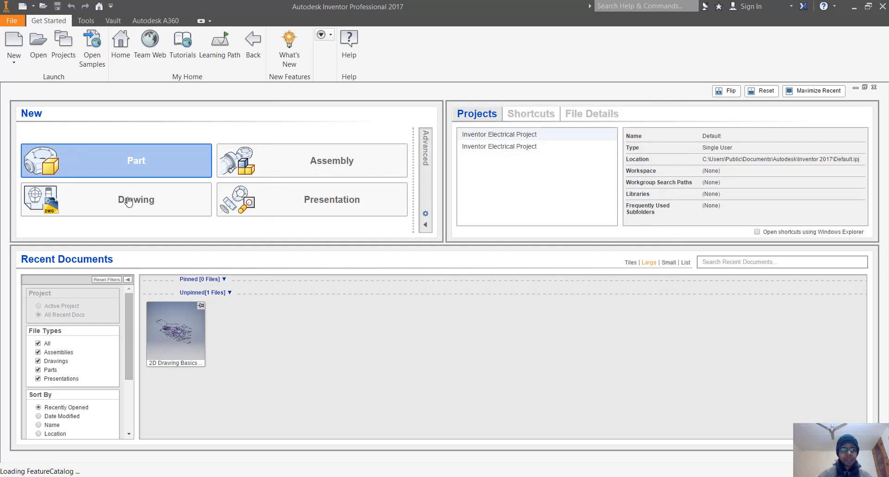
click(181, 181)
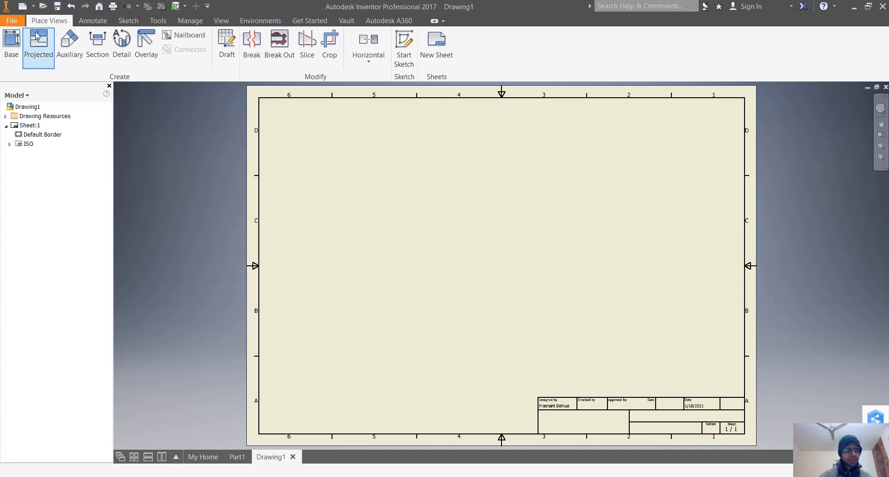
click(128, 20)
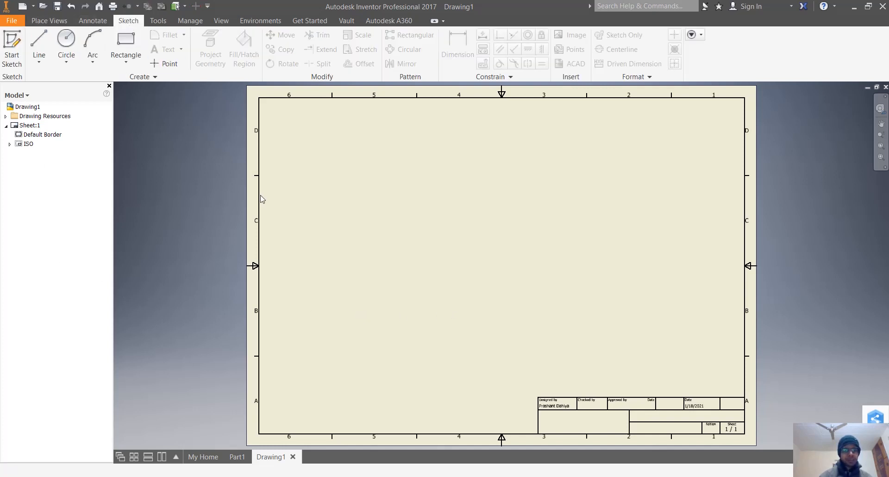
click(11, 21)
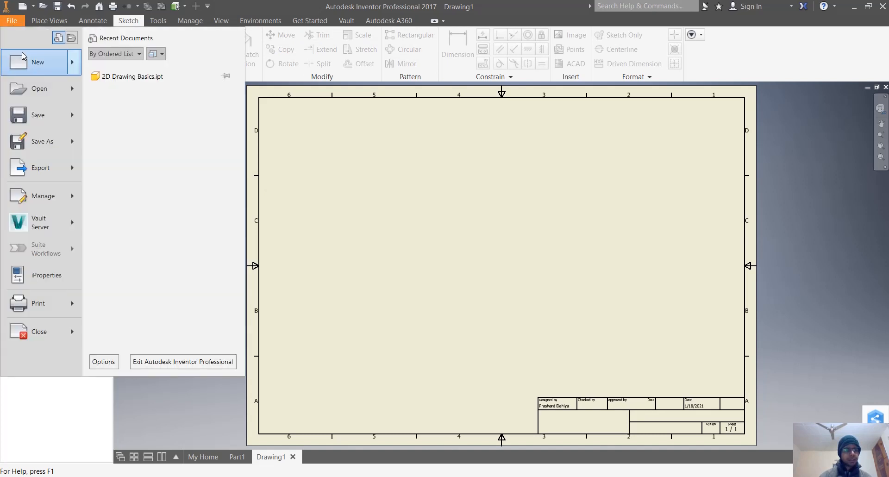
mouse_move(37, 61)
click(295, 132)
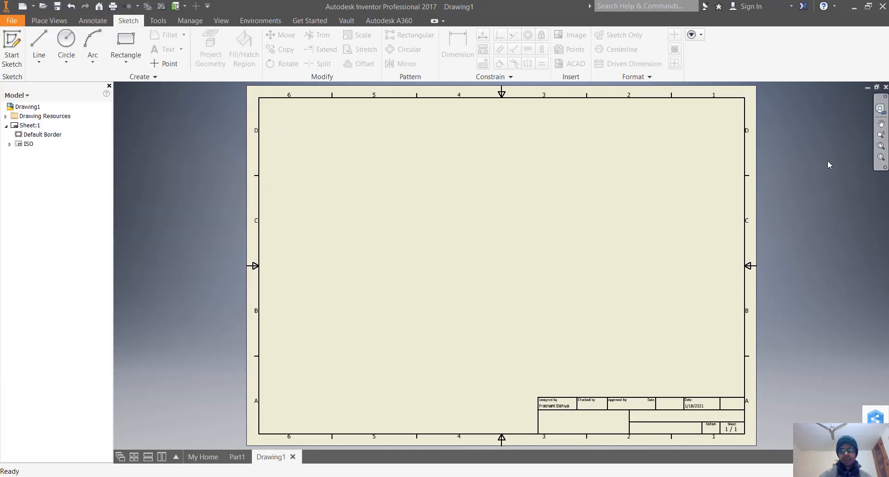
click(884, 87)
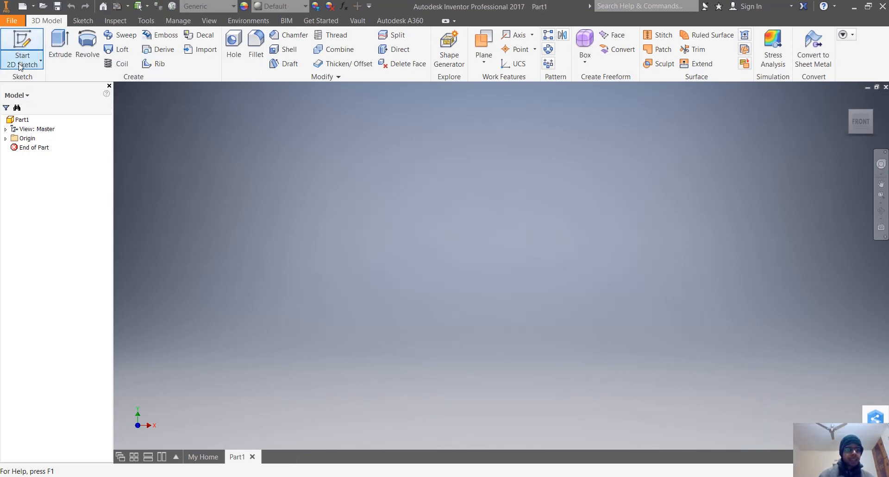
- Start a 2D sketch on the front plane and draw a 22 mm diameter circle at the origin, with its dimension text placed outside
click(23, 39)
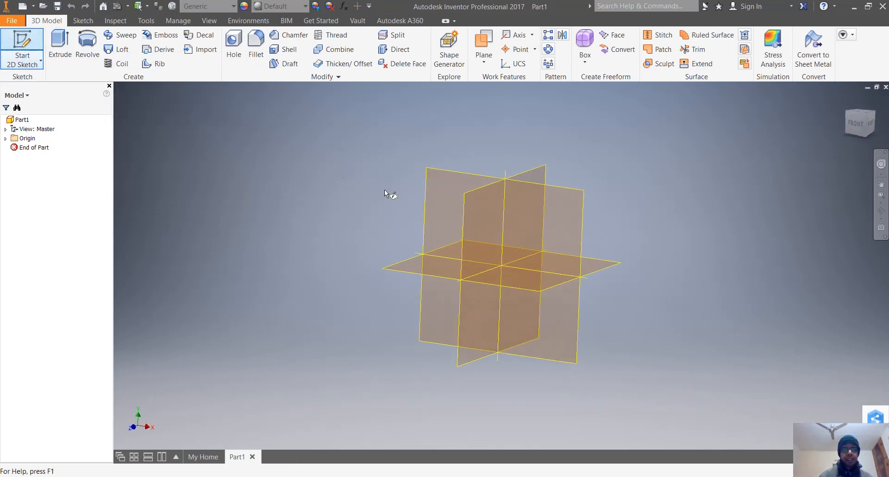
click(391, 149)
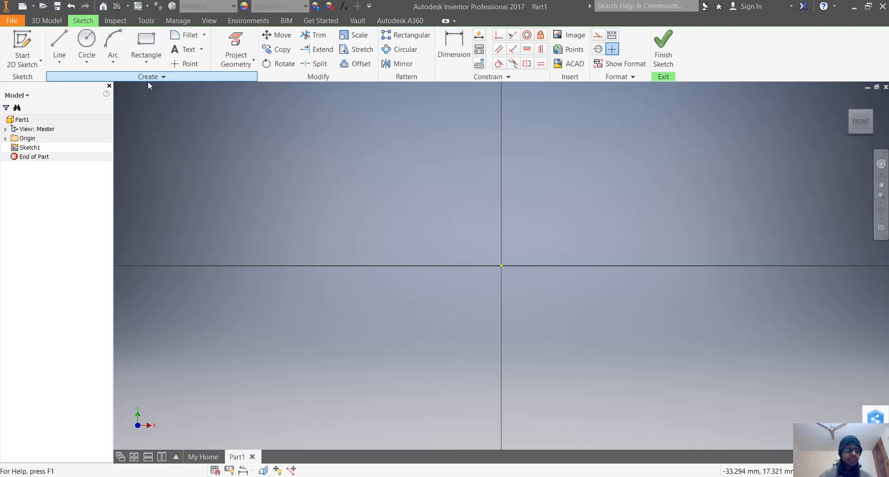
click(87, 44)
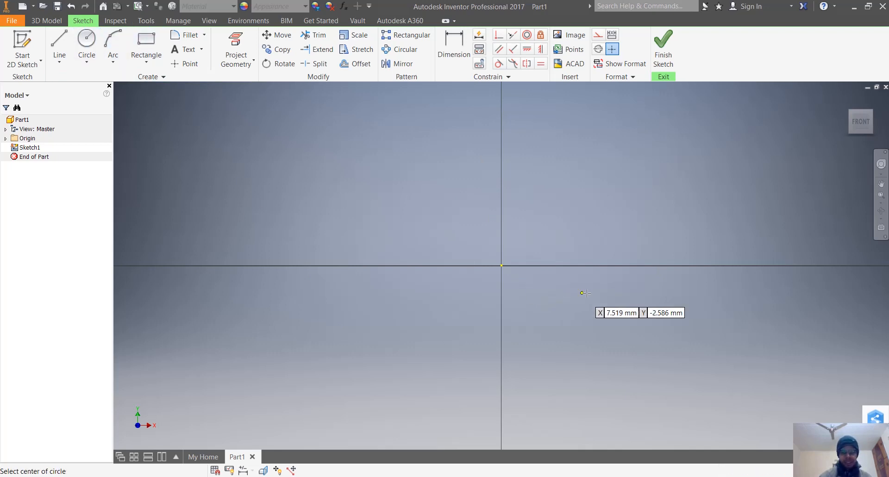
click(501, 265)
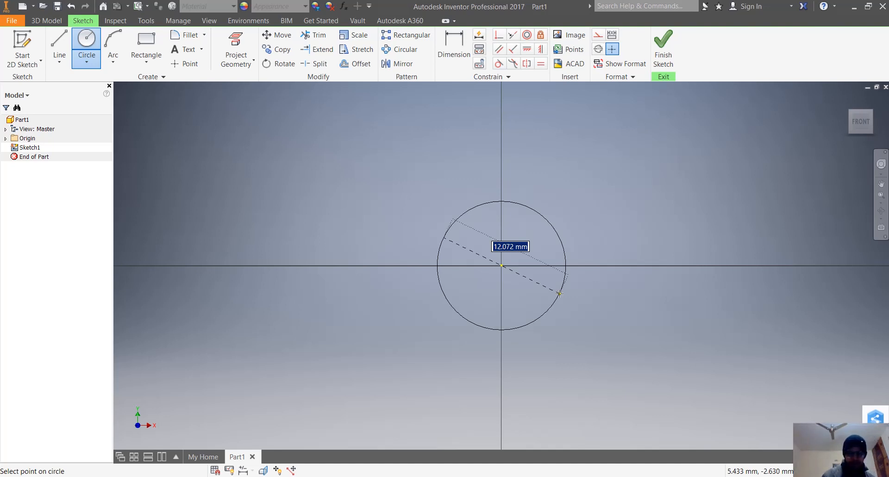
text(22)
key(Return)
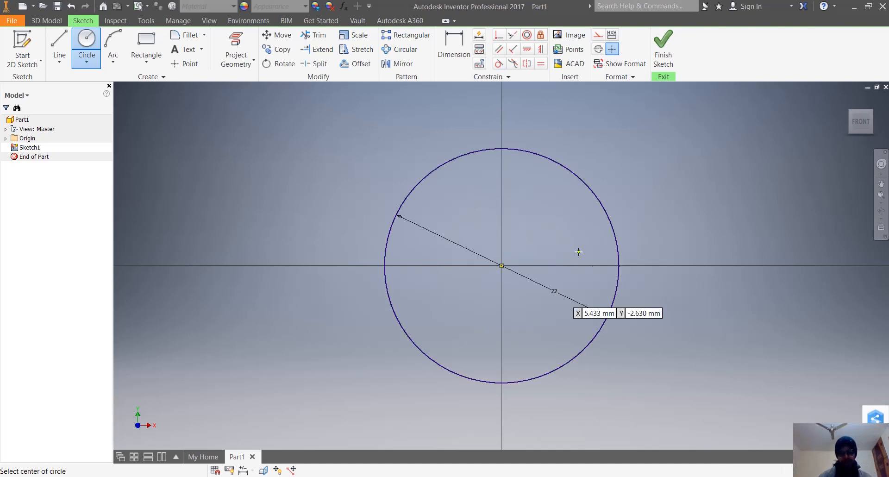
key(Escape)
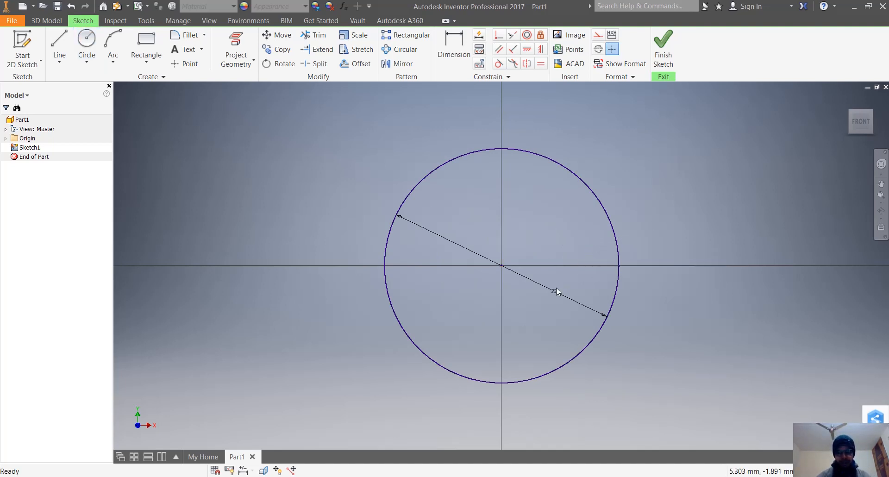
drag(553, 291, 692, 340)
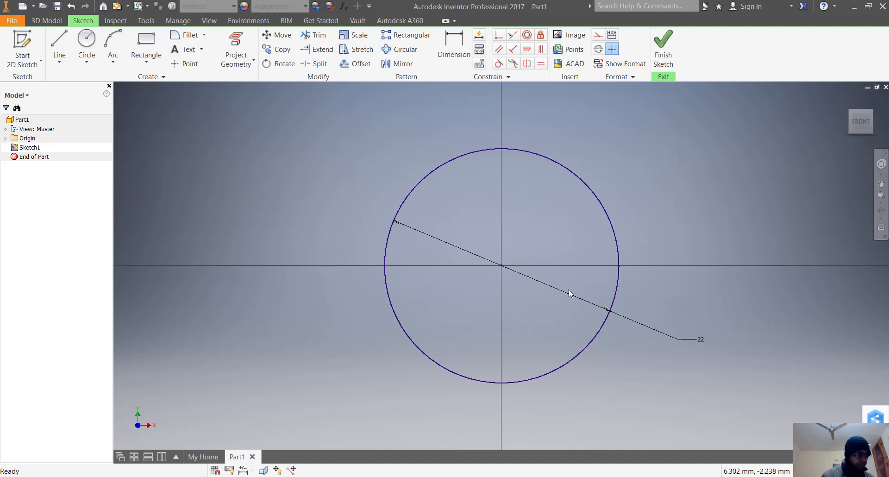
- Draw a 78 mm diameter circle centered on the origin, concentric with the 22 mm circle
scroll(569, 289, up, 3)
scroll(568, 290, down, 8)
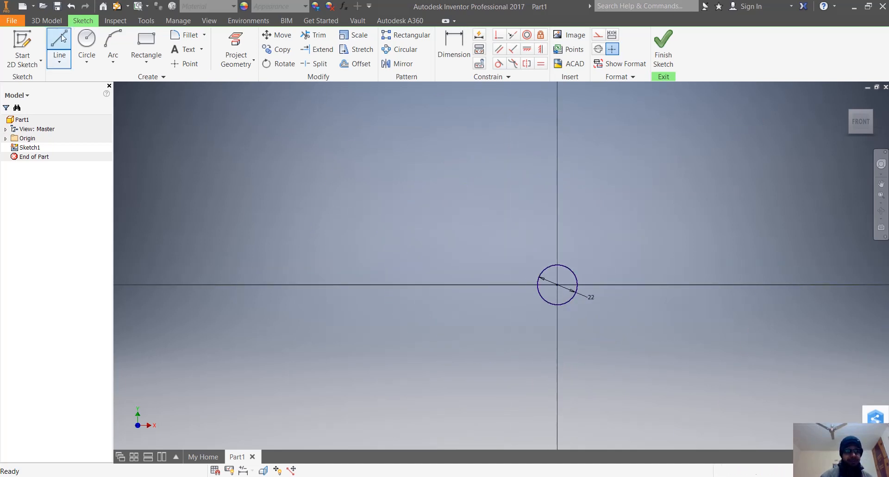
click(87, 40)
click(556, 284)
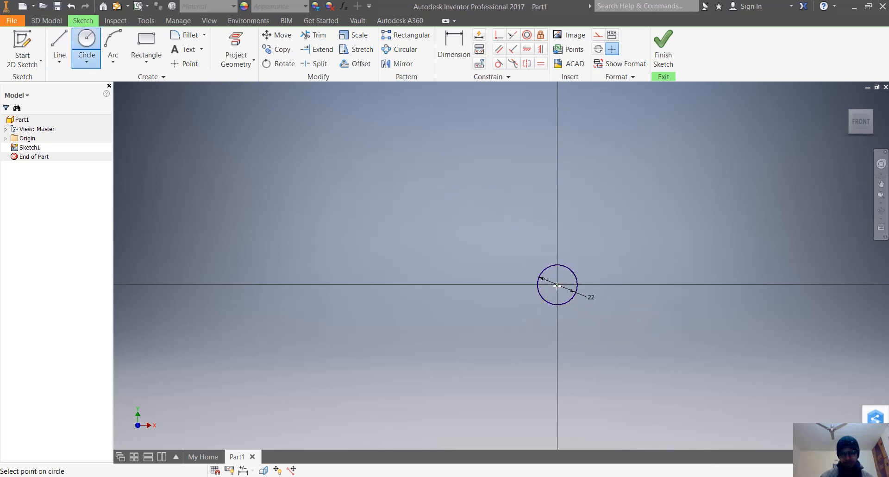
text(78)
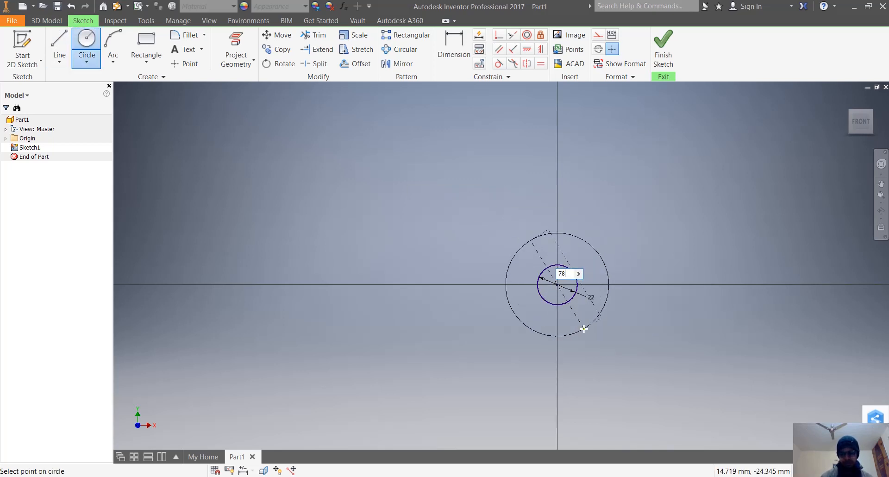
key(Return)
- Draw a 58 mm diameter circle centered on the origin, between the 22 mm and 78 mm circles
mouse_move(720, 307)
middle_down()
mouse_move(589, 246)
mouse_move(657, 278)
middle_up()
scroll(476, 227, down, 6)
scroll(496, 241, up, 5)
mouse_move(594, 291)
middle_down()
mouse_move(509, 248)
mouse_move(546, 302)
middle_up()
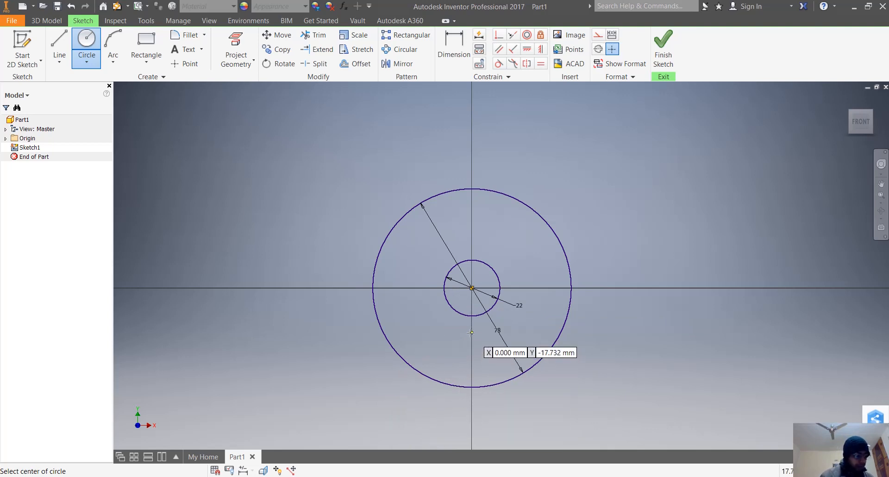
scroll(468, 319, down, 5)
scroll(468, 301, up, 4)
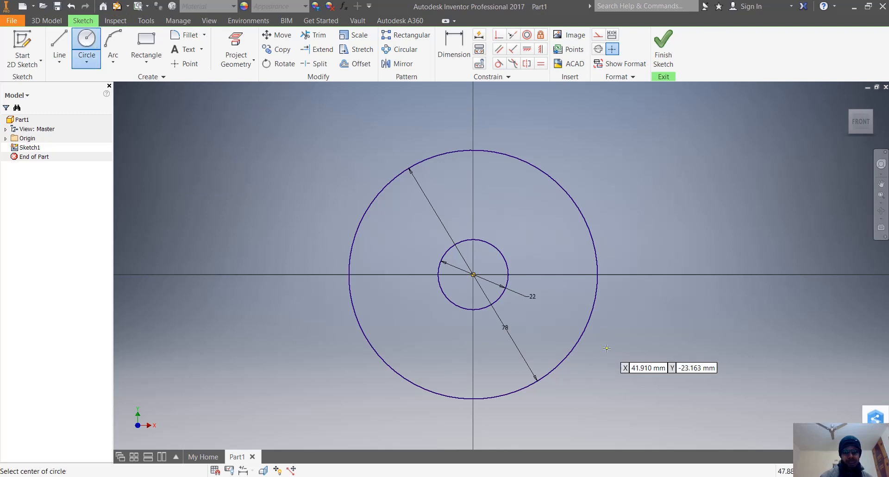
click(472, 274)
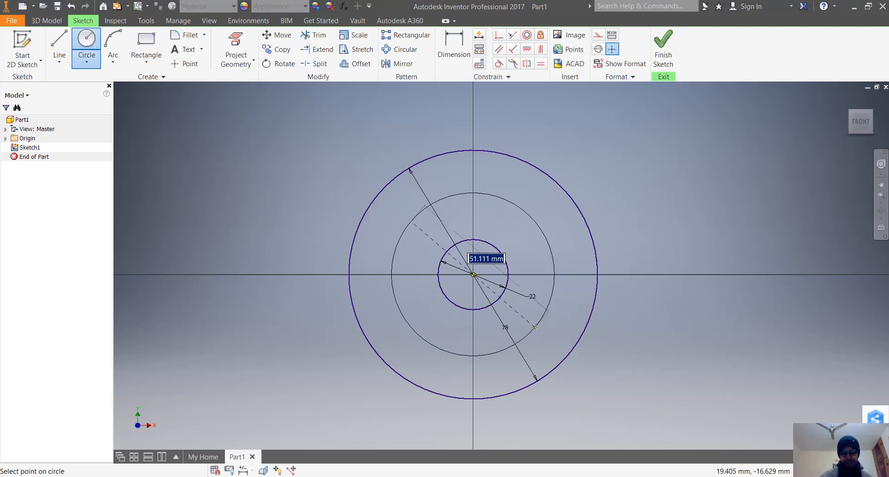
text(58)
key(Return)
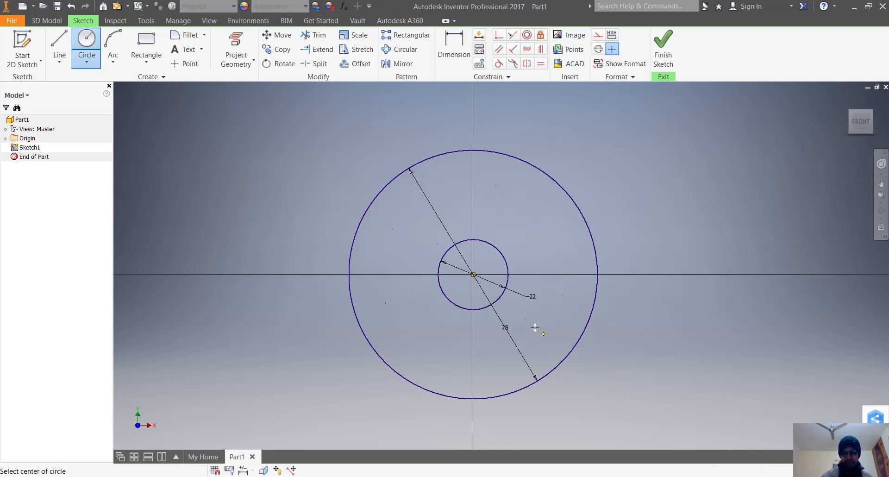
- Draw a 32 mm diameter circle centered on the origin, between the 22 mm and 58 mm circles
click(472, 275)
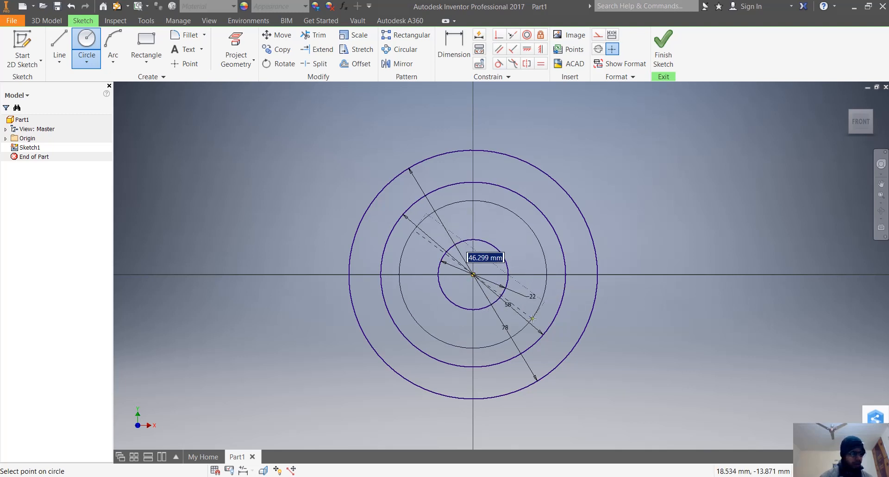
text(32)
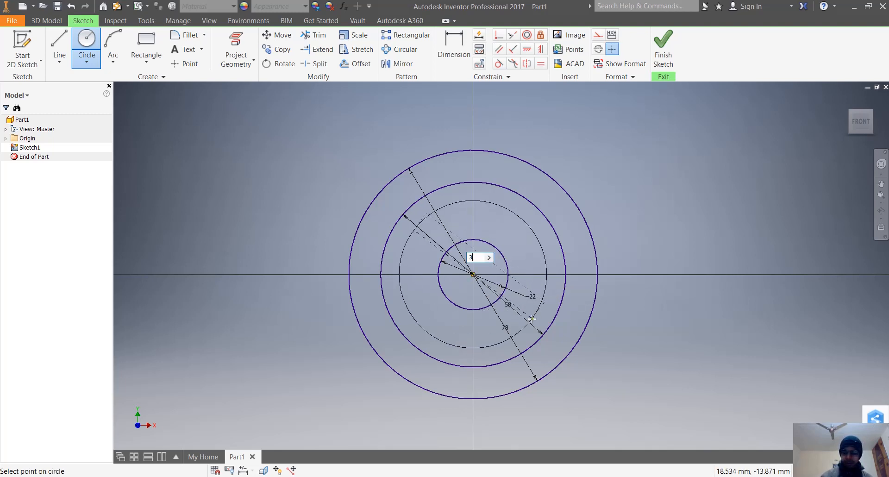
key(Return)
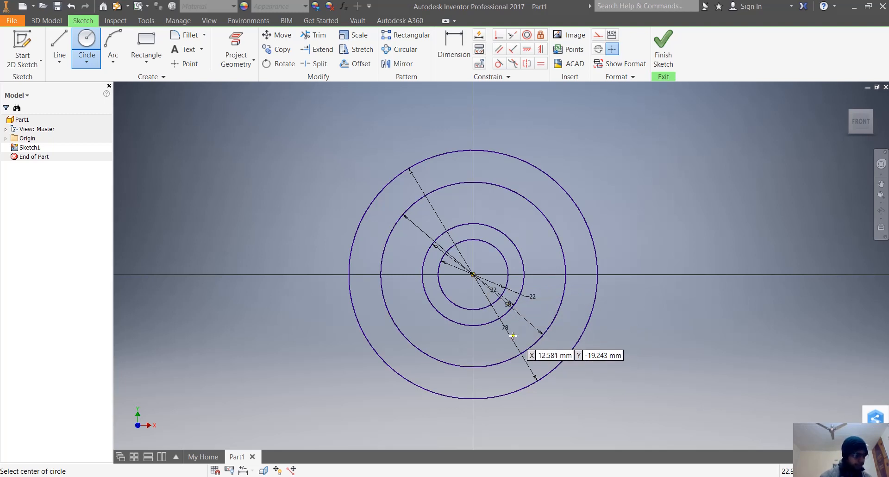
- Draw a 14 mm diameter circle centered where the 58 mm circle crosses the vertical axis above the origin
scroll(495, 246, up, 5)
scroll(506, 326, down, 6)
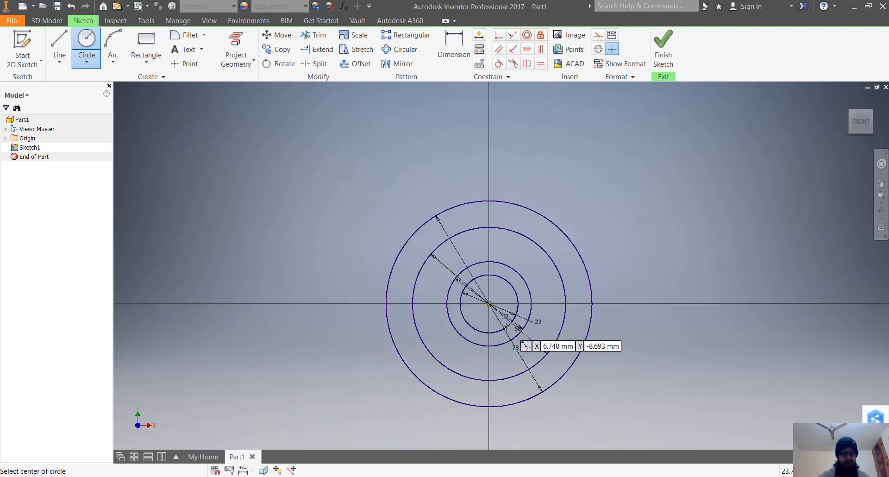
scroll(506, 326, up, 4)
scroll(471, 199, down, 4)
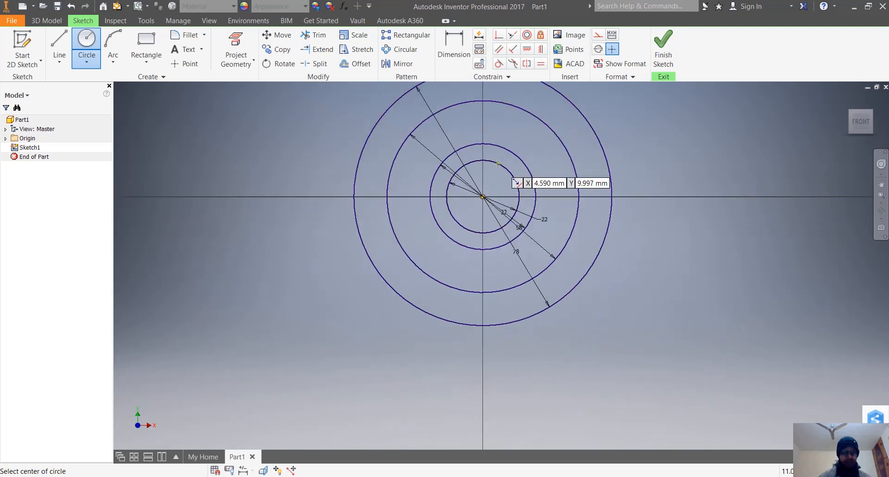
scroll(497, 163, up, 2)
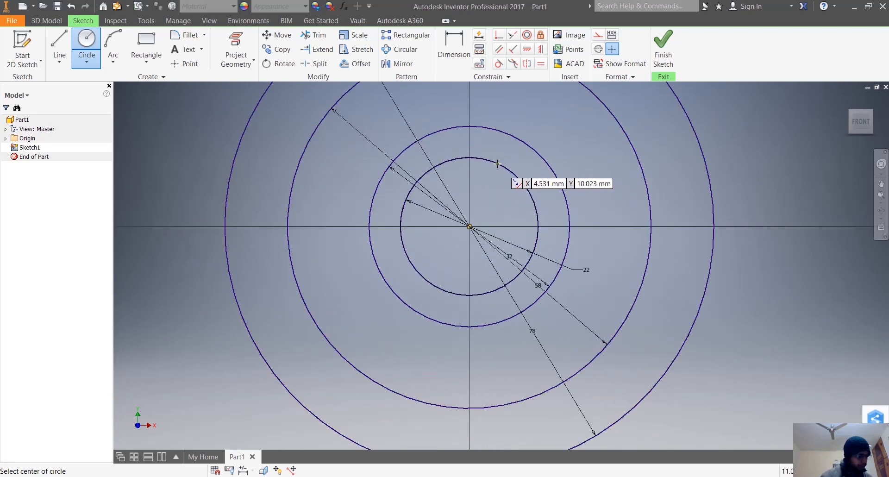
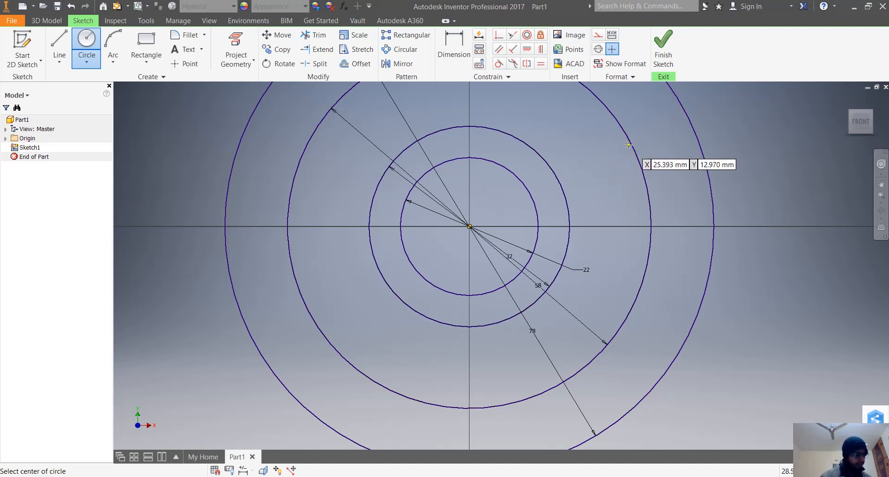
scroll(628, 145, down, 5)
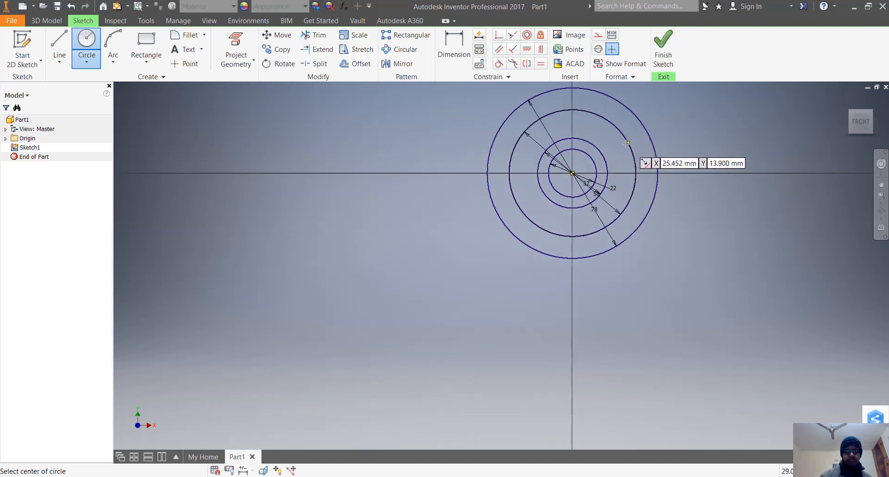
click(573, 109)
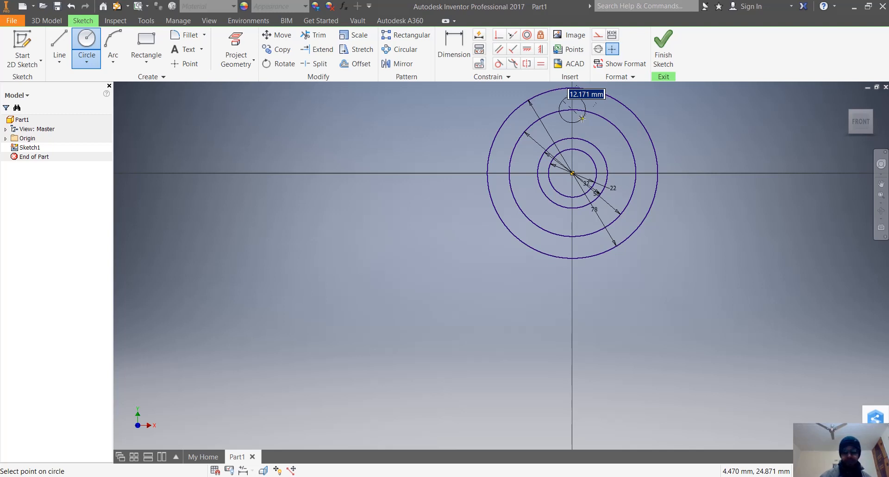
text(14)
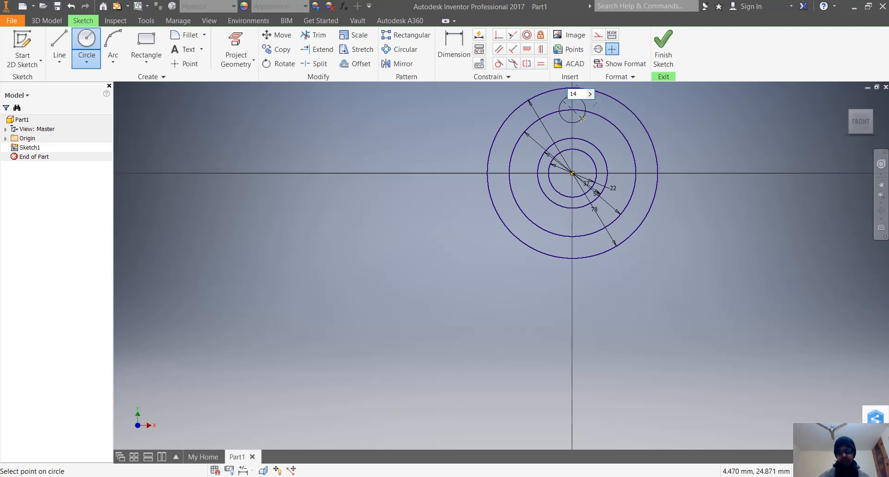
key(Return)
key(Escape)
scroll(611, 104, down, 3)
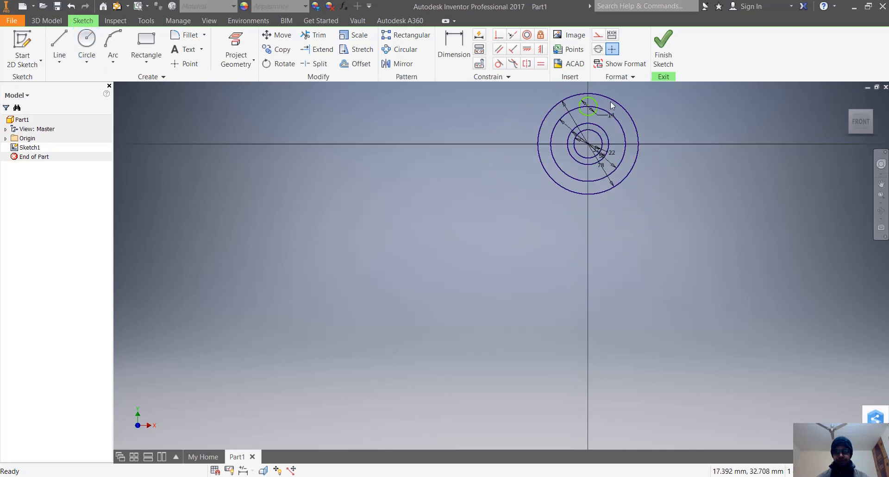
- Draw a vertical line on the vertical axis from inside the 14 mm circle down to just inside the 32 mm circle
scroll(623, 103, up, 3)
middle_drag(618, 145, 586, 215)
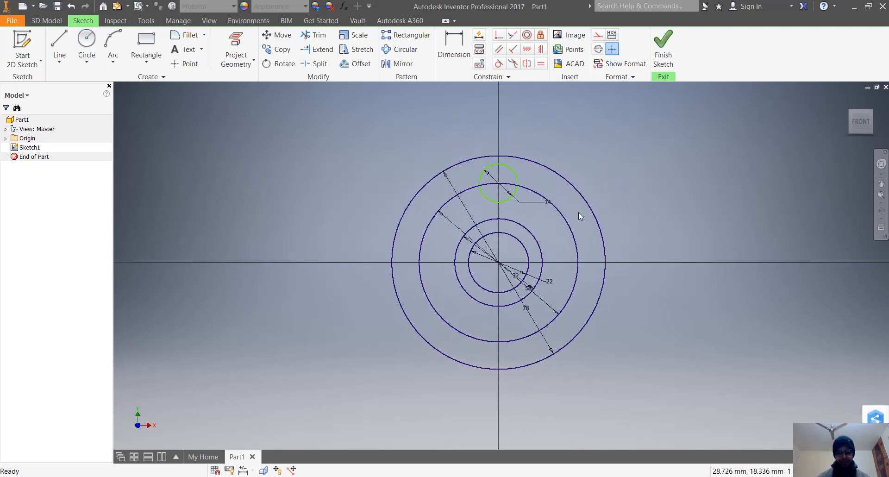
scroll(523, 201, up, 4)
scroll(524, 201, down, 3)
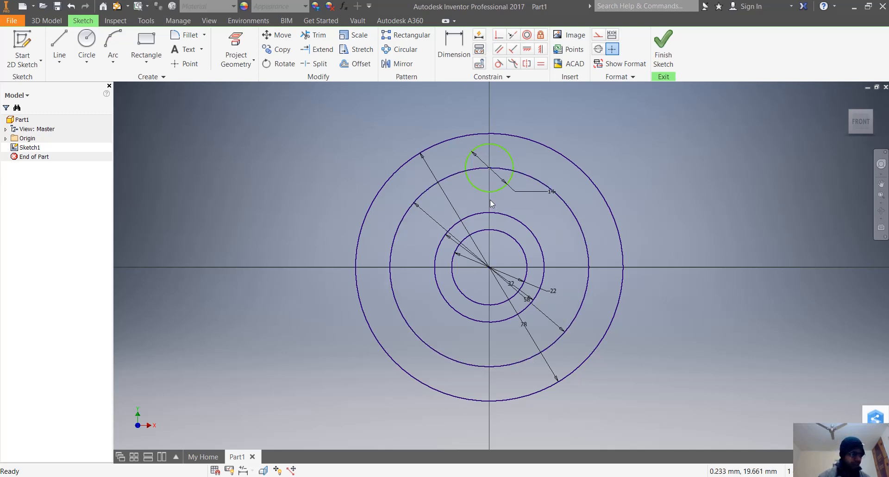
scroll(490, 211, up, 2)
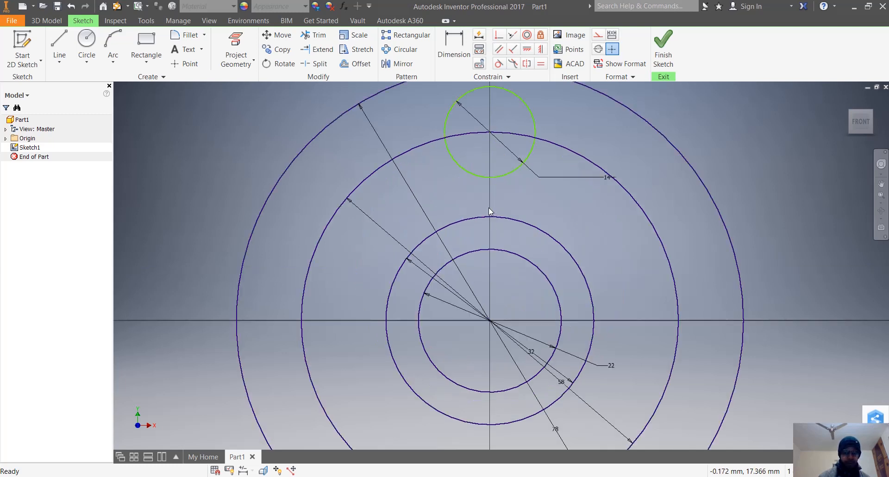
click(65, 41)
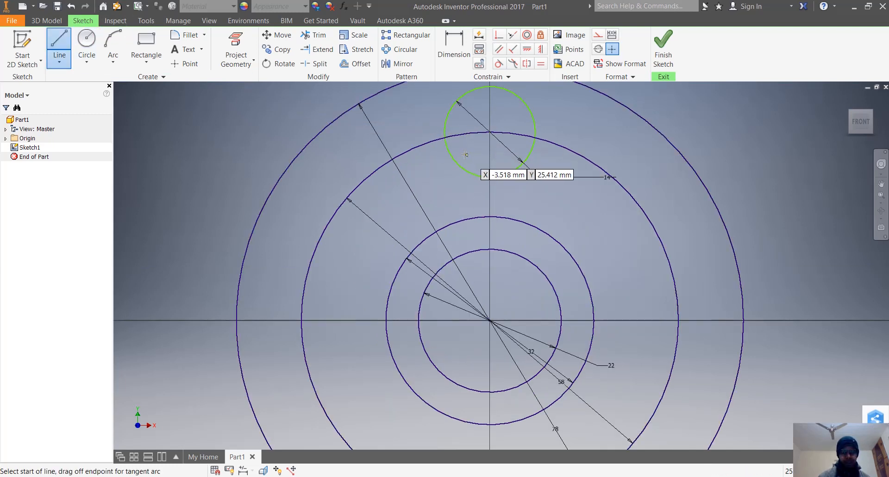
click(489, 149)
click(488, 237)
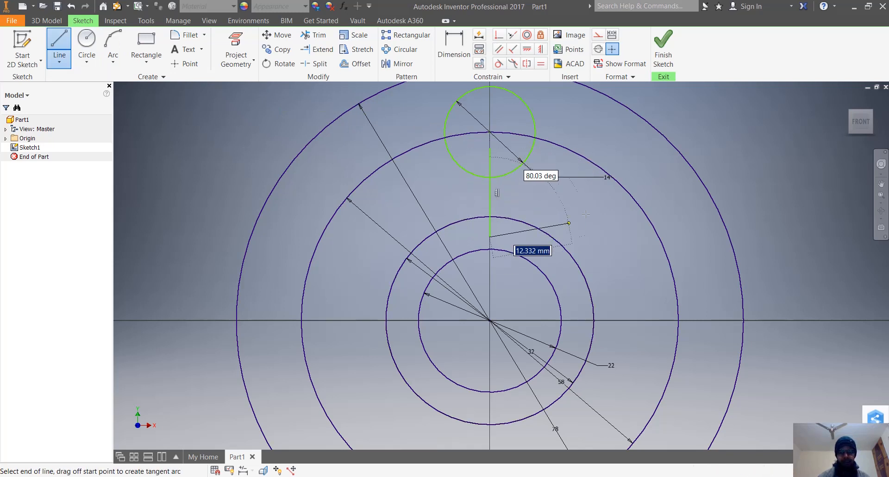
key(Escape)
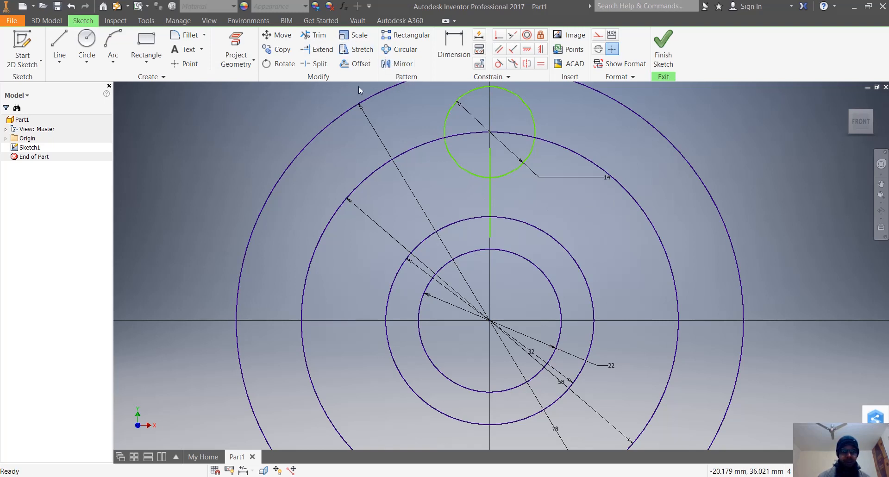
- Offset the vertical line 3 mm to each side to form the slot walls
click(355, 64)
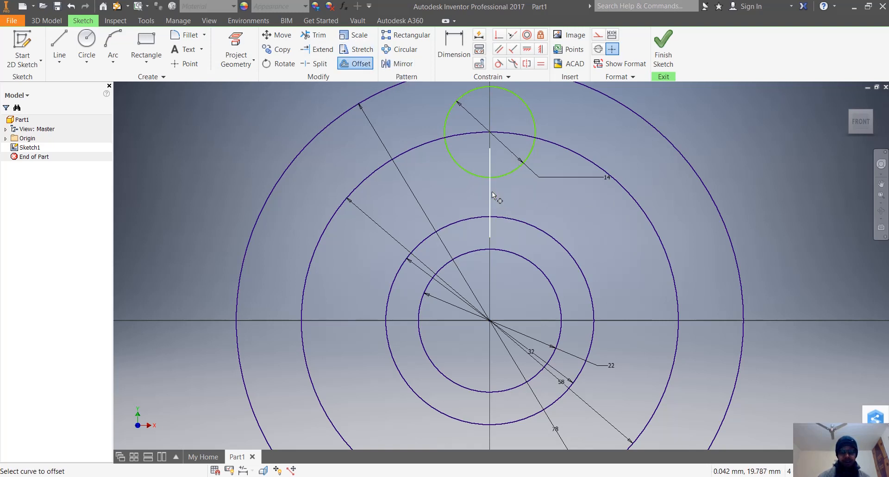
click(491, 191)
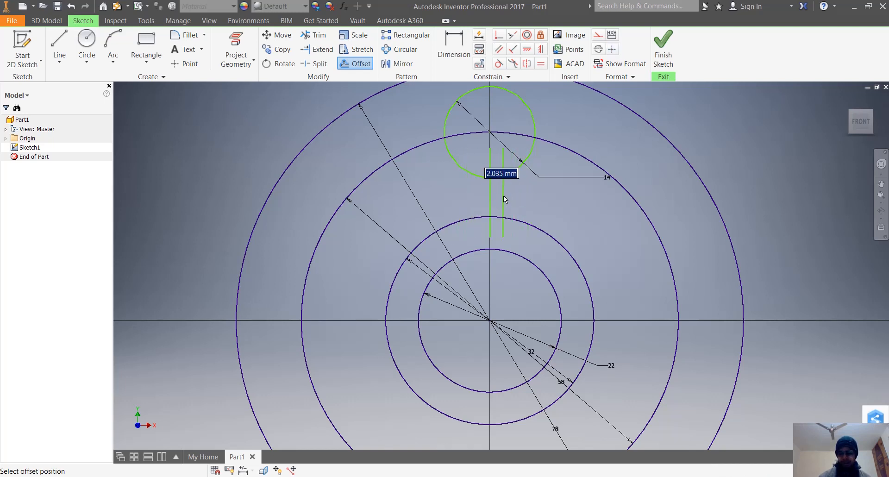
key(Return)
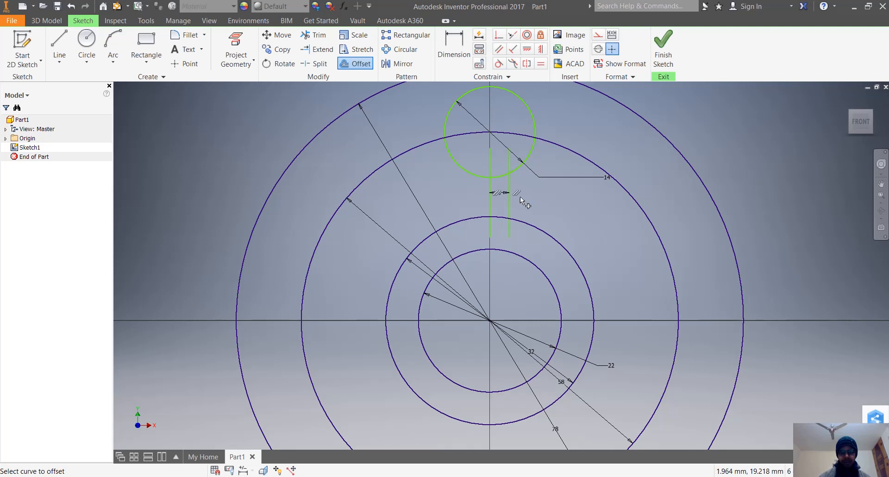
click(359, 64)
click(490, 206)
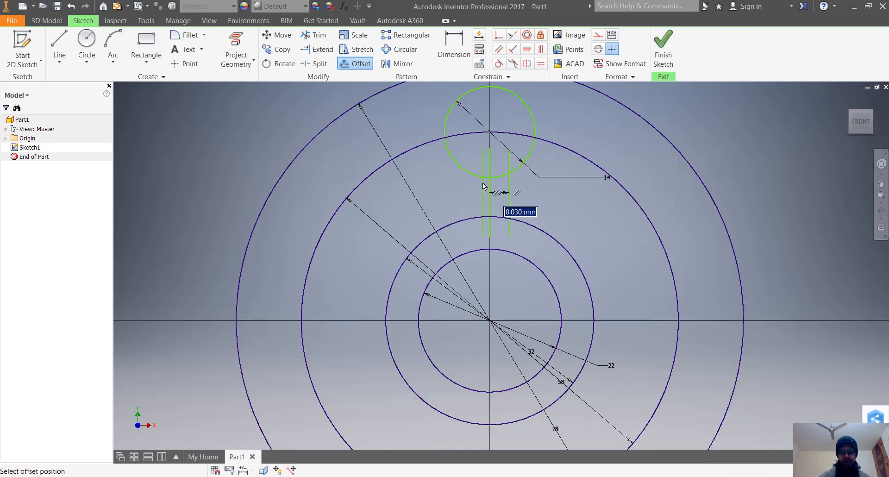
text(3)
key(Return)
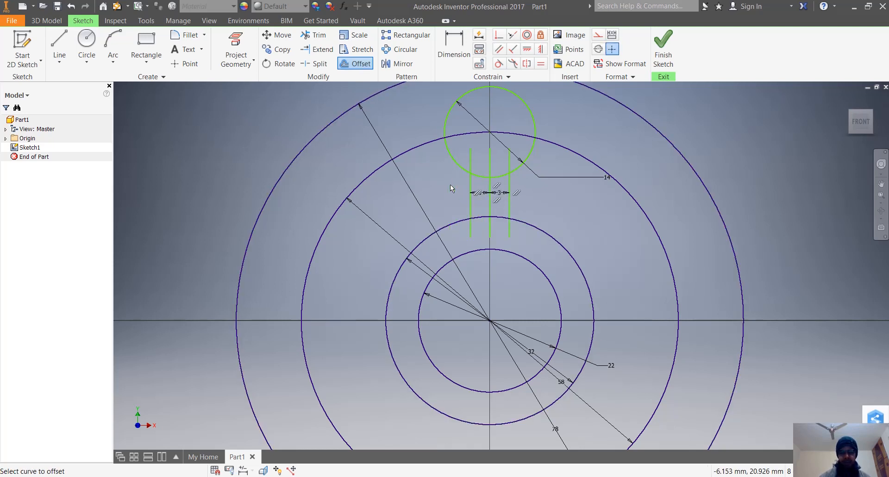
key(Escape)
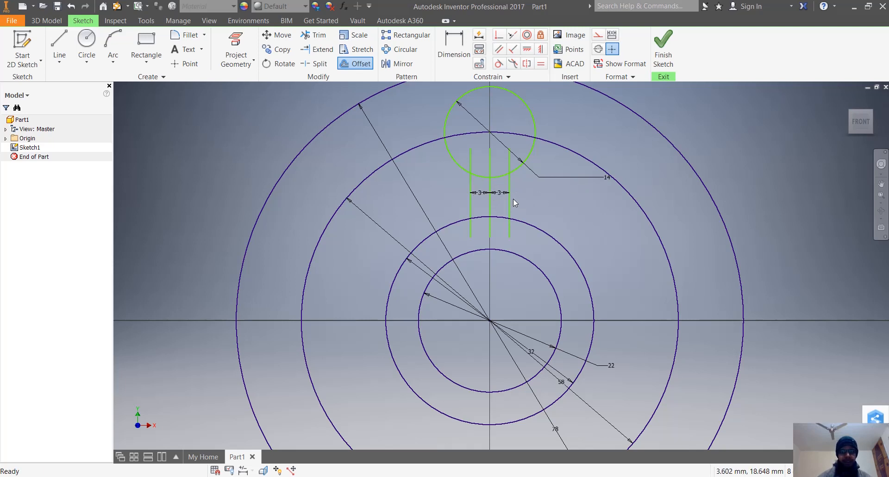
- Trim the center line, the wall ends inside the 14 mm and 32 mm circles, and the arc between the walls to leave a keyhole profile
click(302, 37)
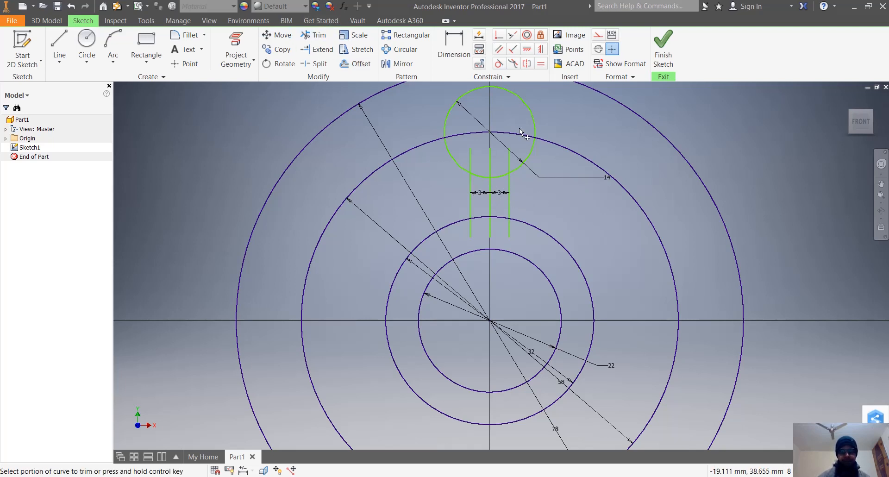
drag(460, 156, 511, 162)
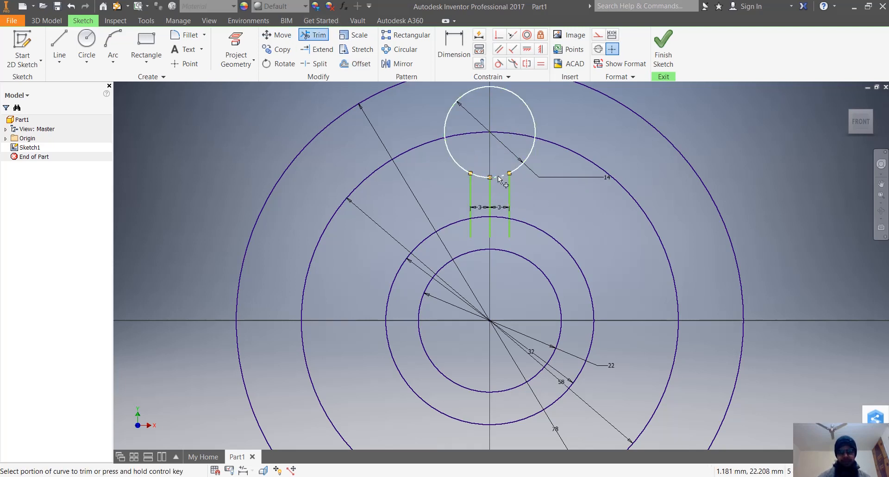
drag(464, 230, 513, 234)
mouse_move(496, 185)
mouse_down()
mouse_move(484, 184)
mouse_move(486, 169)
mouse_up()
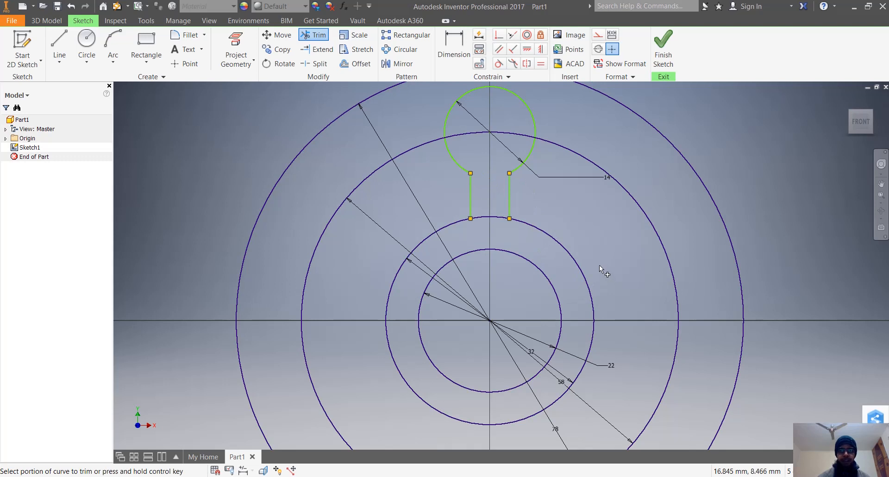
scroll(517, 146, down, 4)
scroll(517, 146, up, 2)
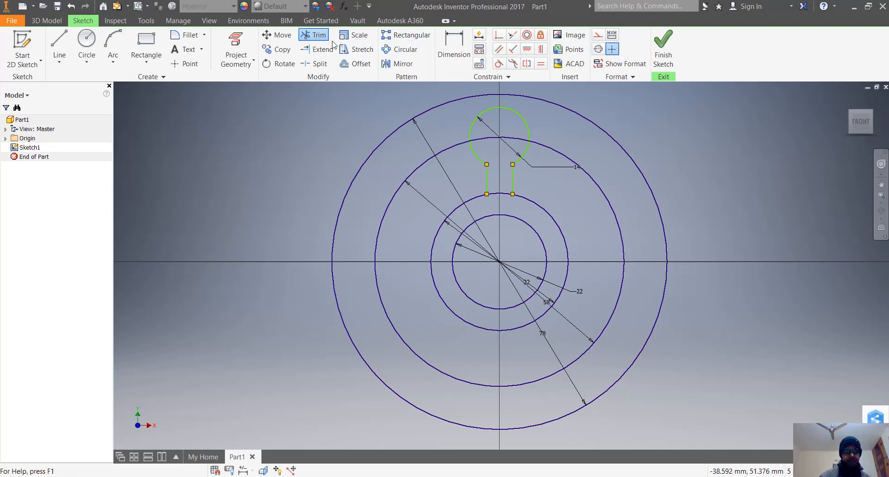
key(Escape)
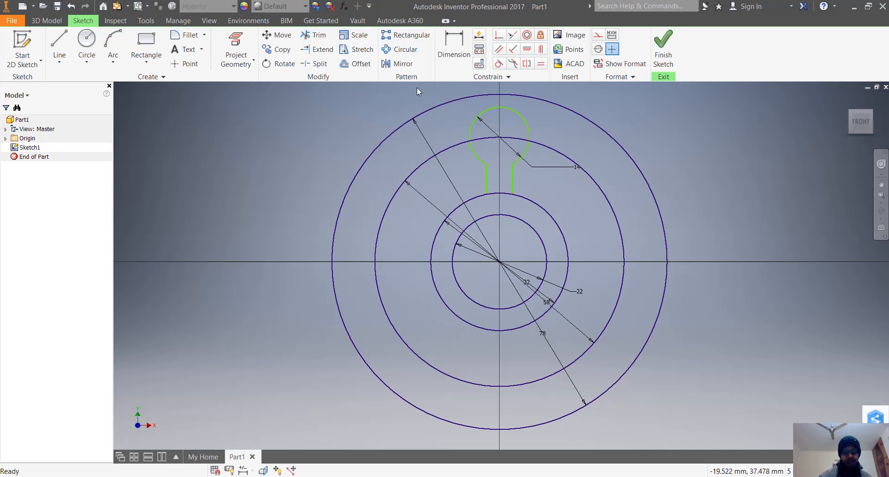
- Create a circular pattern of the keyhole arc and its two walls about the origin, with 6 instances over 360 degrees
click(406, 49)
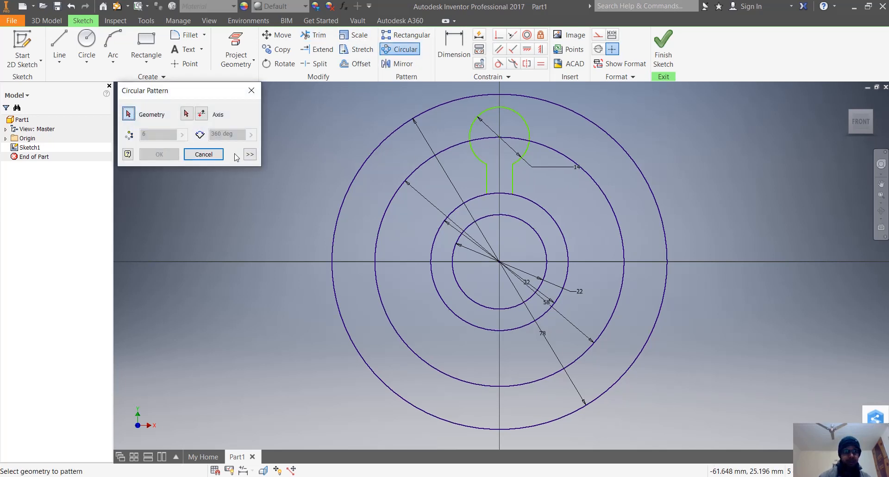
click(530, 133)
click(512, 181)
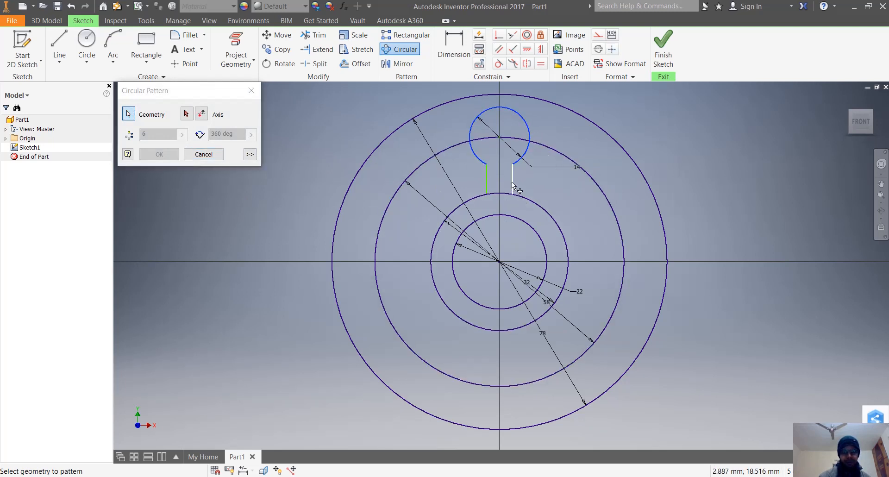
click(487, 181)
click(186, 114)
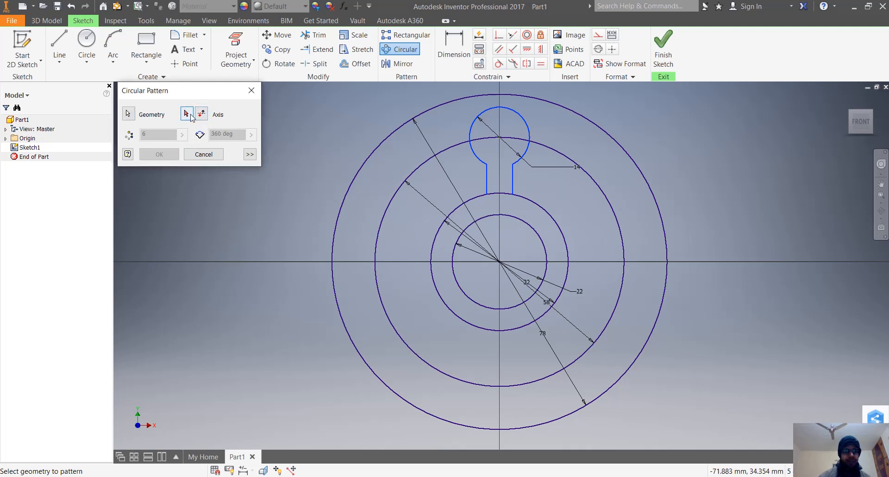
click(499, 262)
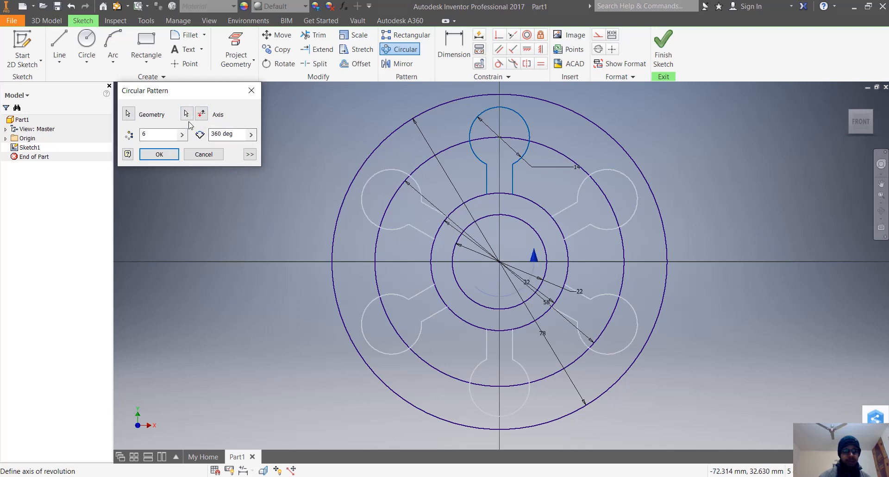
click(157, 134)
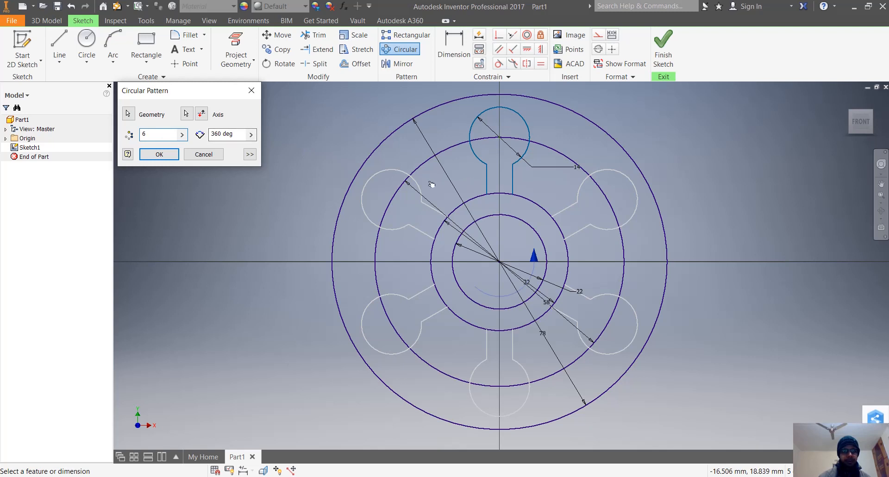
click(163, 156)
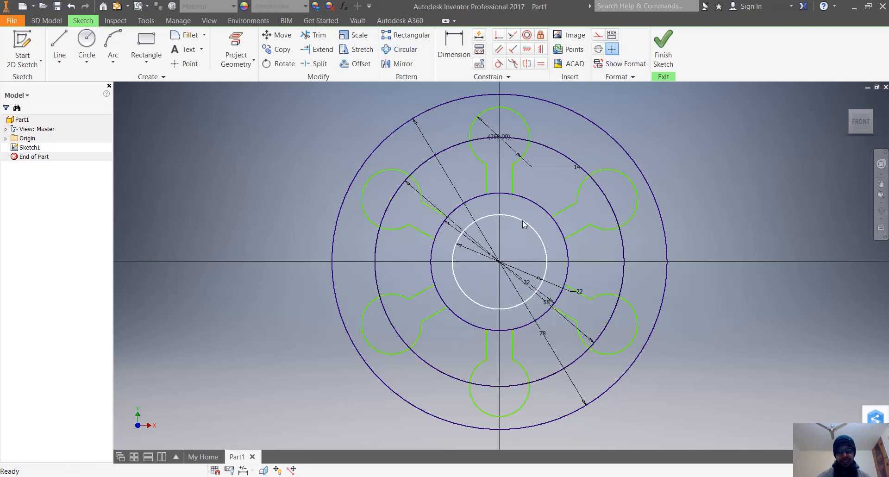
right_click(441, 154)
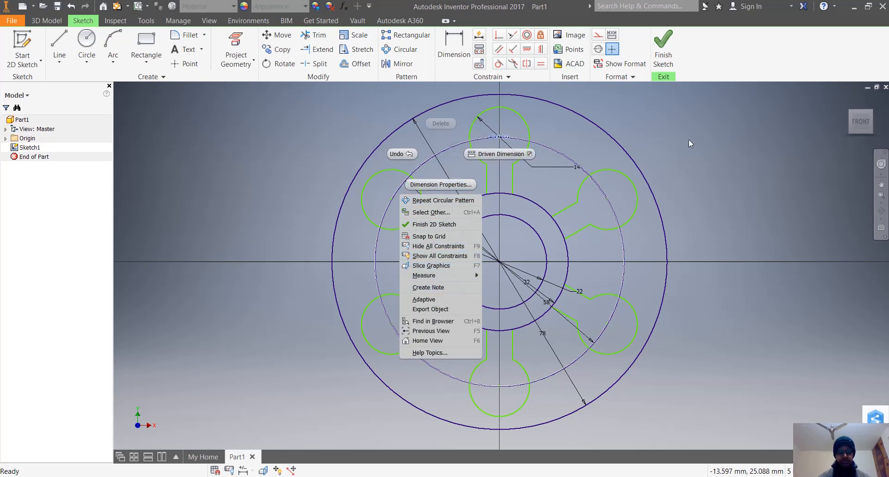
click(658, 140)
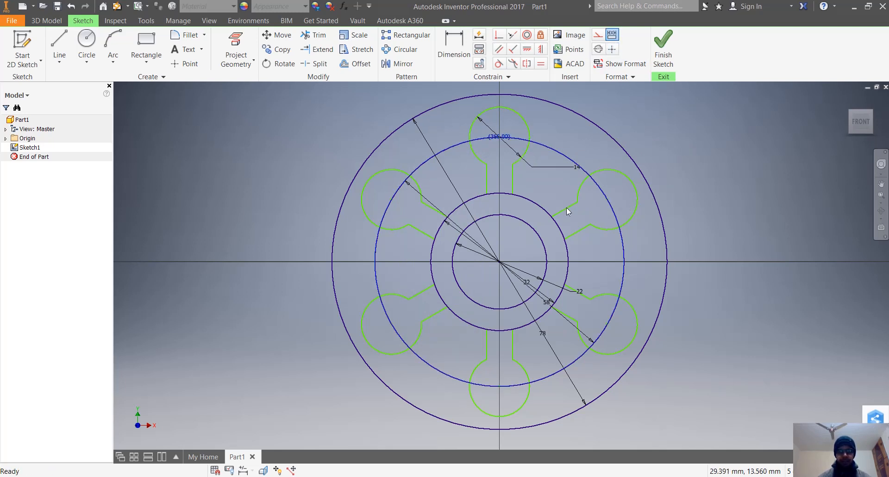
click(634, 145)
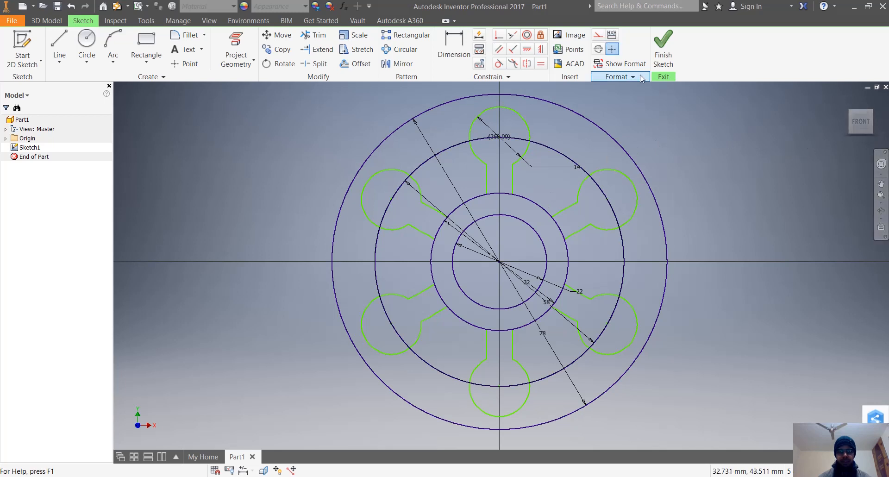
click(462, 144)
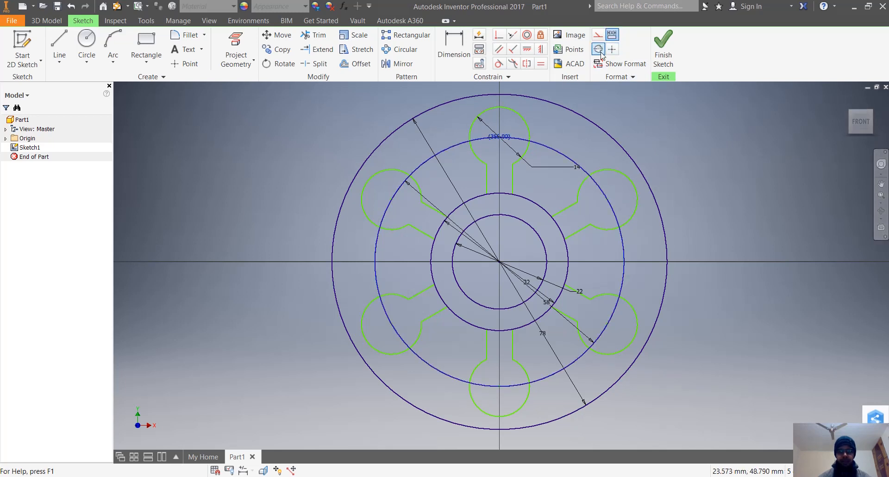
click(721, 185)
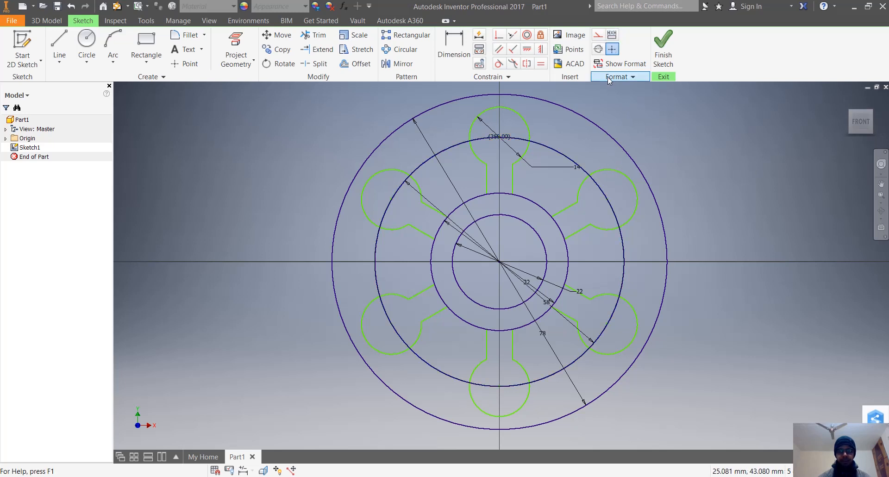
click(554, 146)
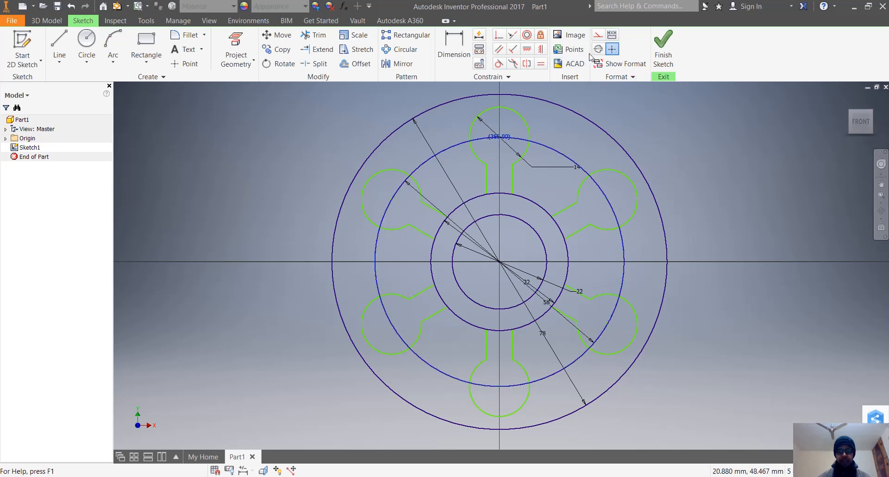
click(686, 180)
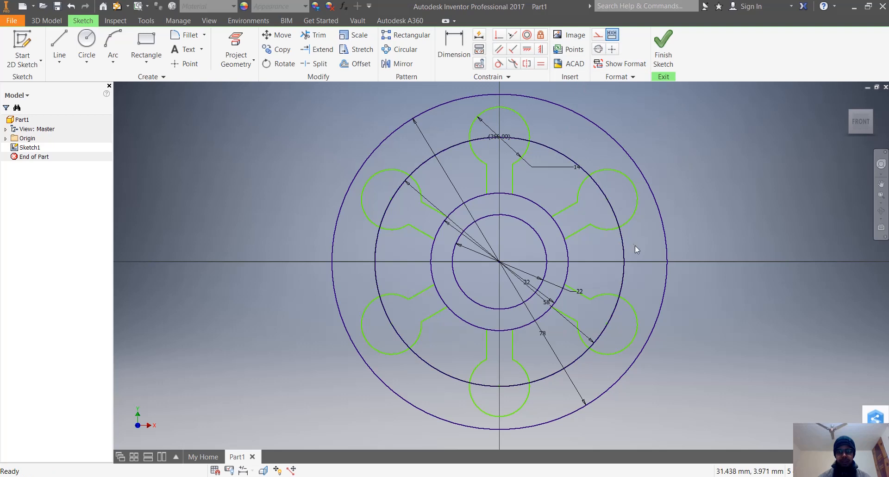
scroll(587, 271, up, 5)
scroll(527, 262, down, 7)
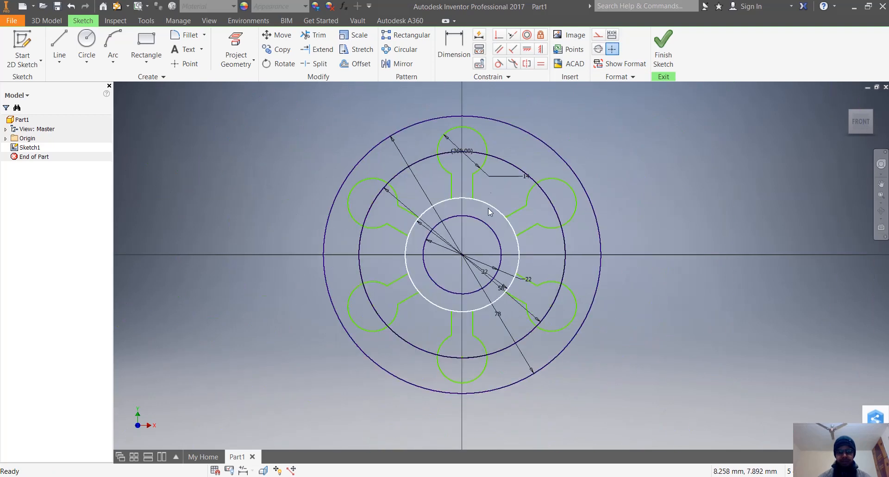
scroll(490, 160, up, 3)
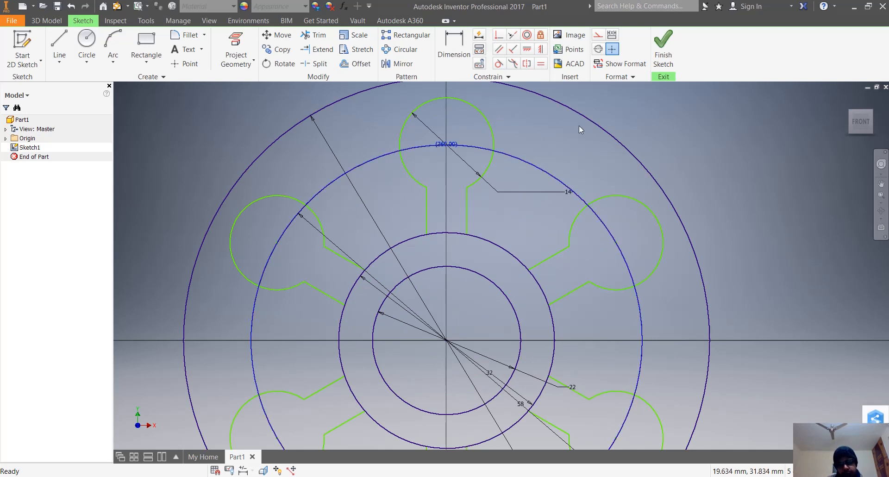
click(461, 146)
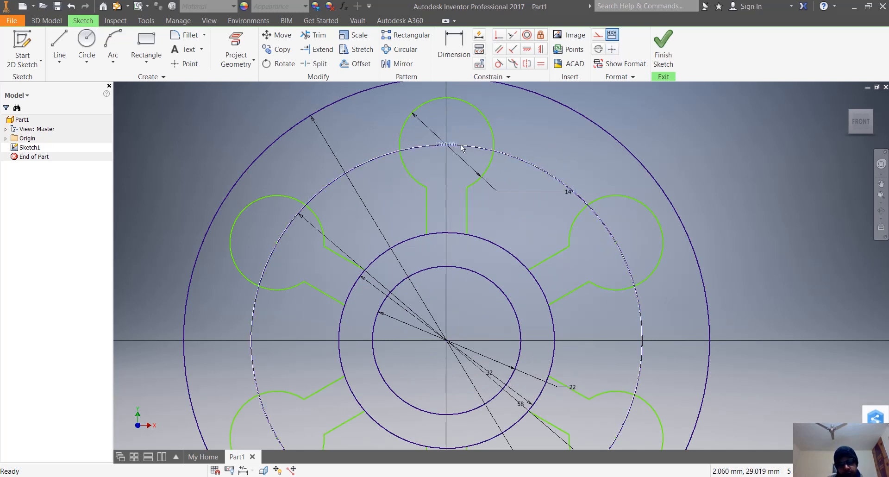
click(546, 162)
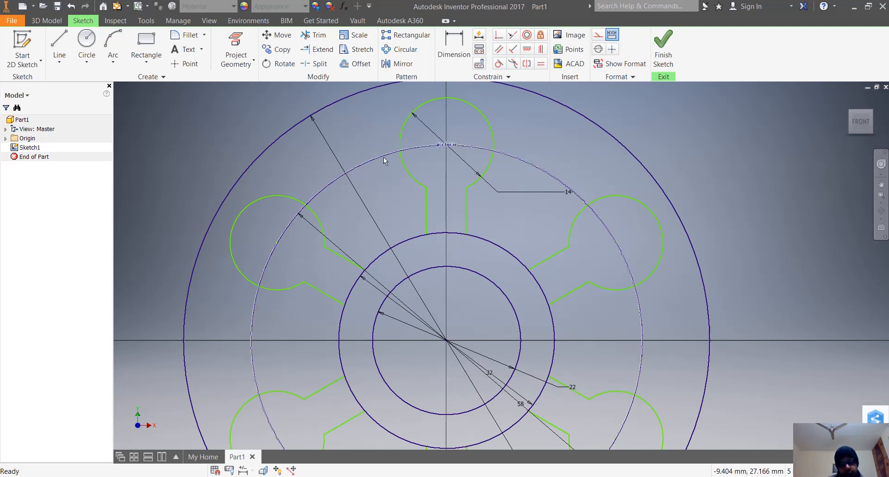
click(451, 147)
drag(451, 147, 502, 221)
click(571, 223)
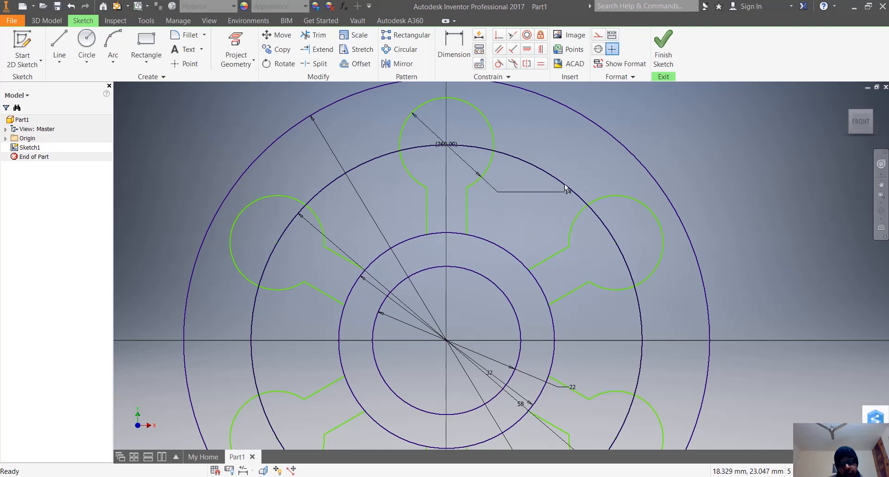
scroll(578, 197, down, 5)
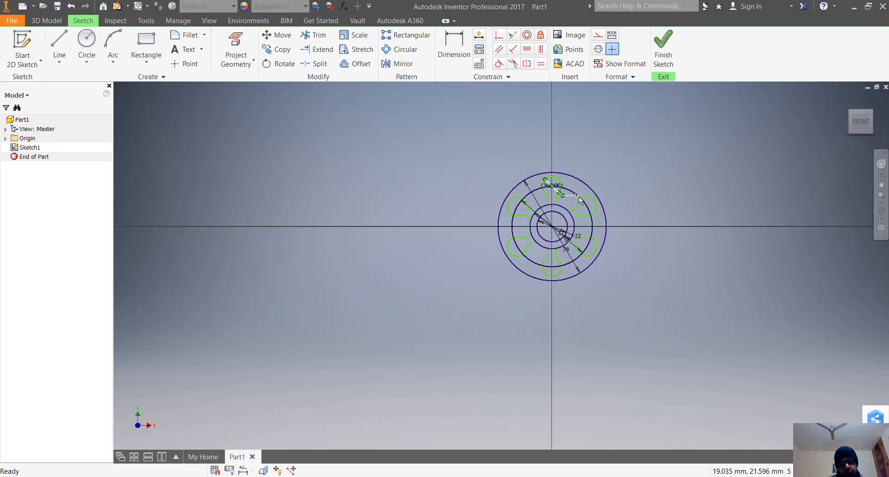
scroll(579, 204, up, 4)
scroll(579, 204, down, 4)
scroll(545, 264, up, 5)
scroll(545, 264, down, 5)
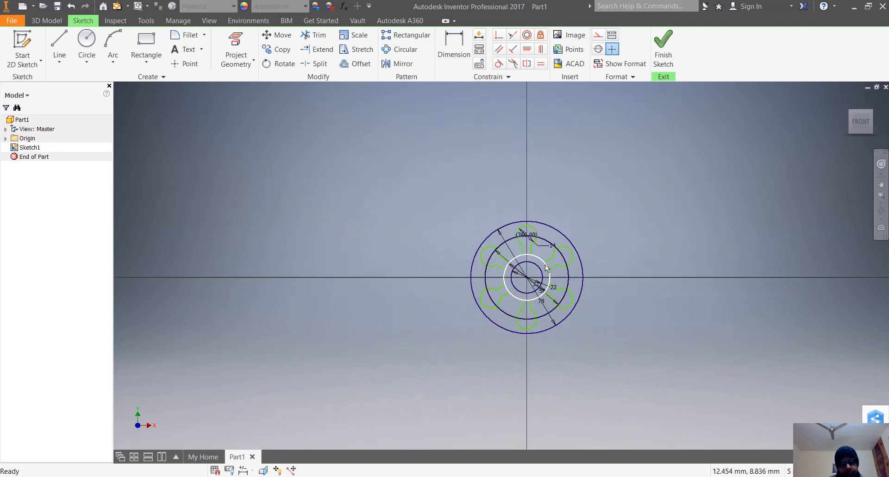
scroll(560, 301, up, 8)
scroll(580, 261, down, 4)
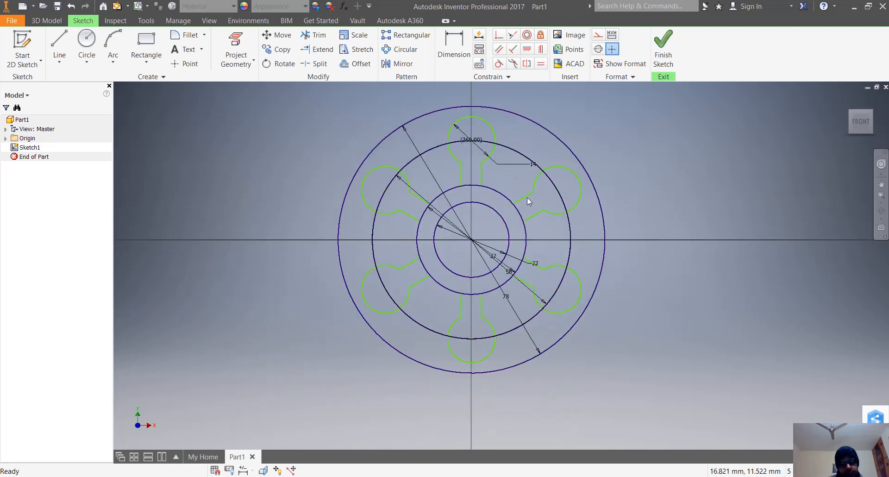
click(487, 144)
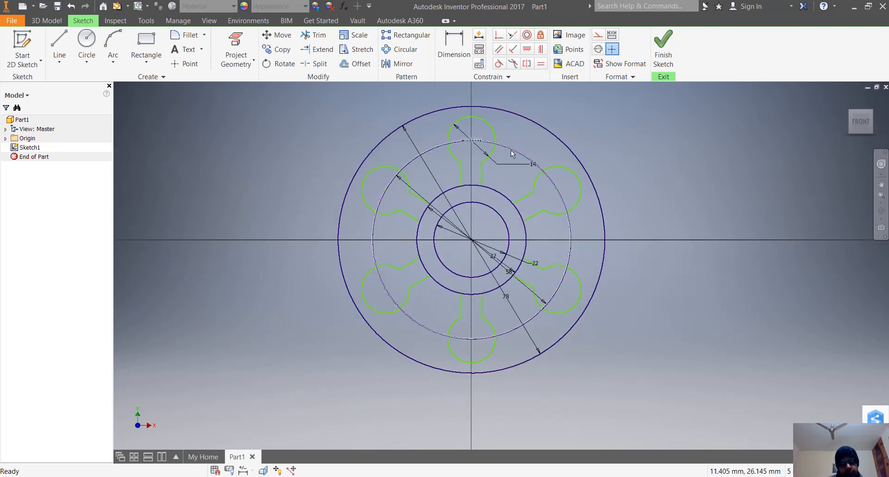
click(621, 193)
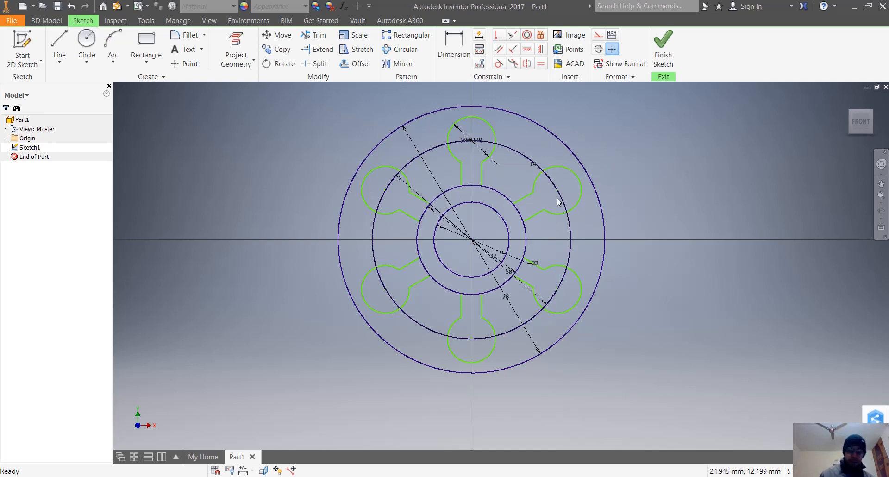
scroll(558, 202, down, 3)
scroll(556, 296, up, 3)
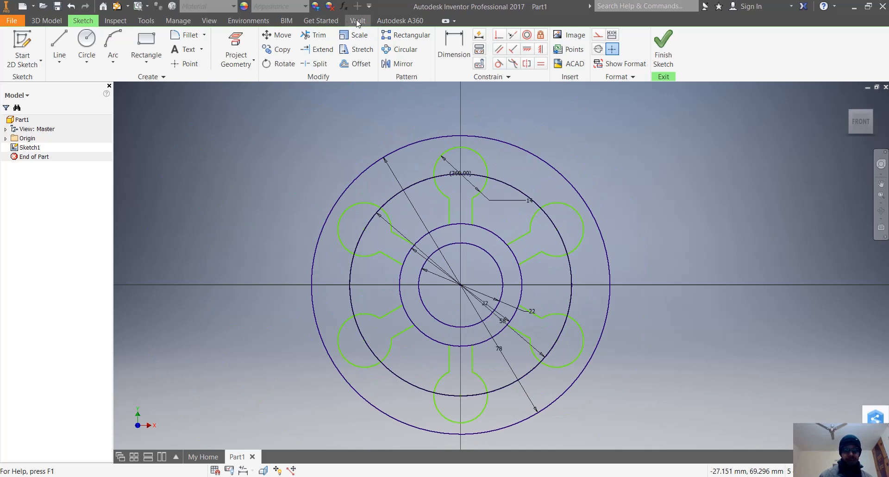
- Trim the 32 mm circle between the six keyhole slots, keeping only the short arcs that close their inner ends
click(313, 34)
drag(529, 280, 517, 276)
mouse_move(501, 225)
mouse_down()
mouse_move(493, 234)
mouse_move(432, 223)
mouse_move(437, 234)
mouse_move(394, 279)
mouse_move(404, 281)
mouse_move(427, 346)
mouse_move(490, 341)
mouse_move(514, 320)
mouse_move(656, 345)
mouse_up()
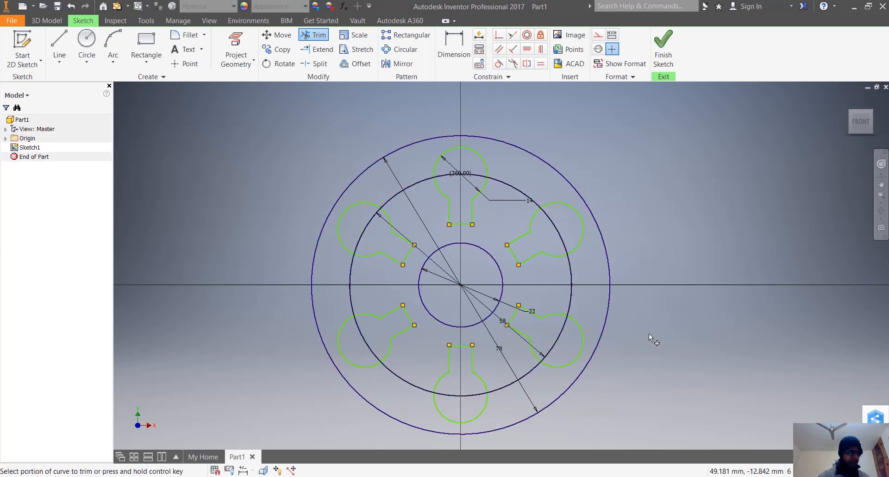
- Draw concentric circles of 22 mm and 12 mm diameter centered on the vertical axis above the 78 mm circle
scroll(647, 331, down, 3)
scroll(607, 366, up, 4)
scroll(602, 337, down, 3)
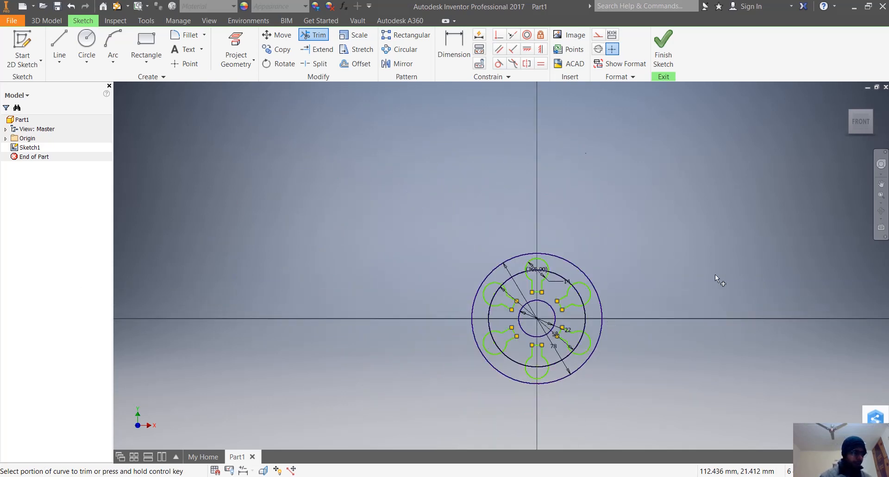
click(99, 47)
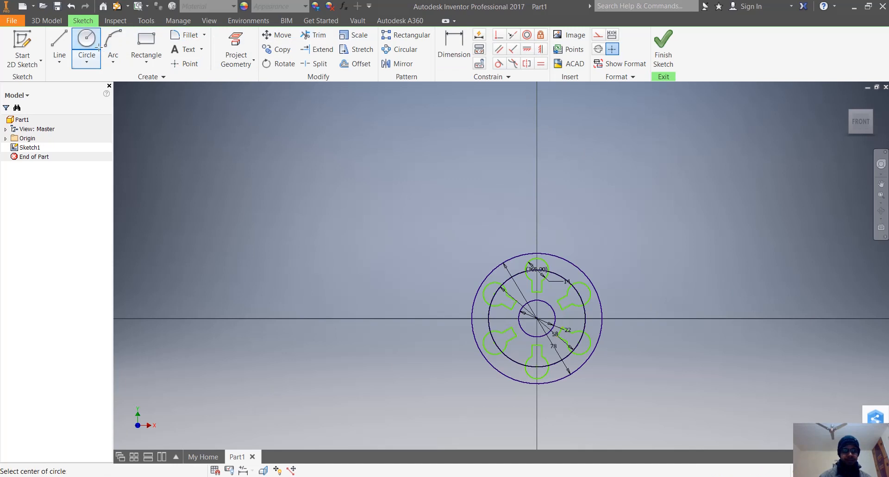
click(537, 194)
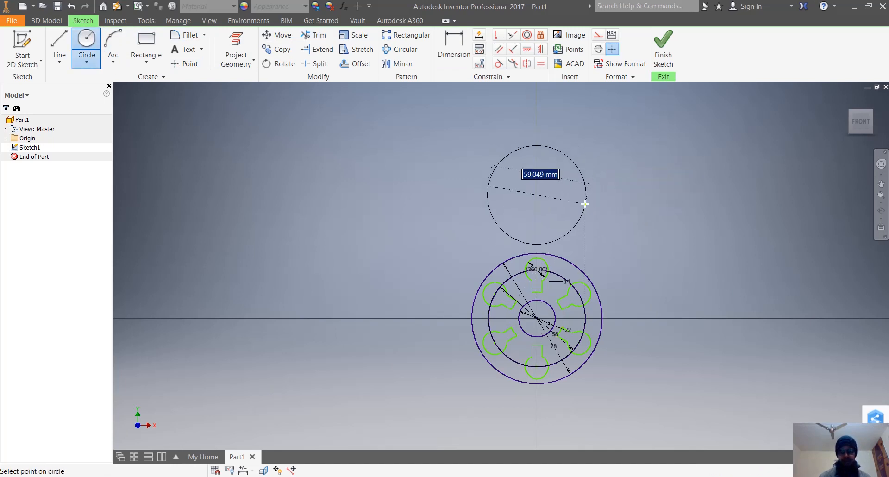
text(22)
key(Return)
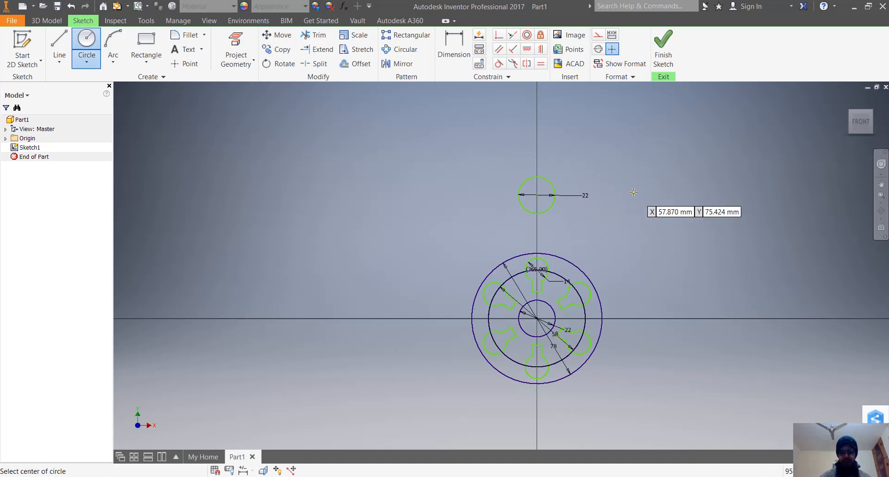
click(537, 195)
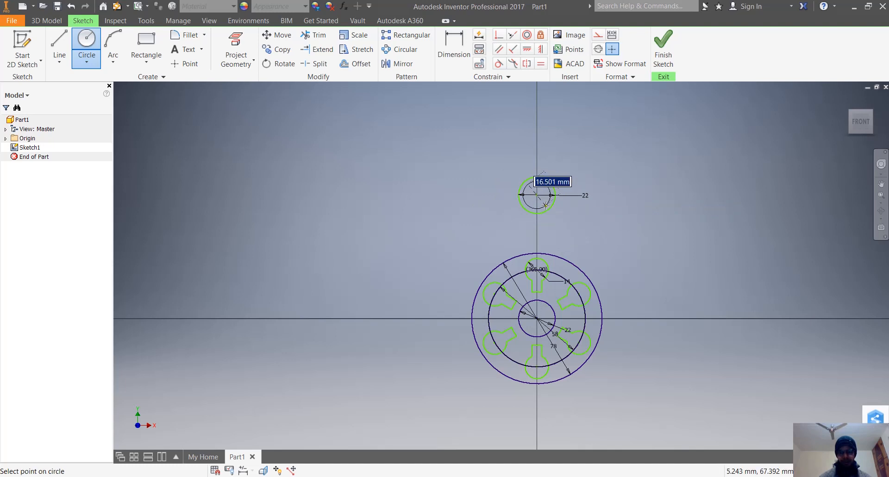
text(12)
key(Return)
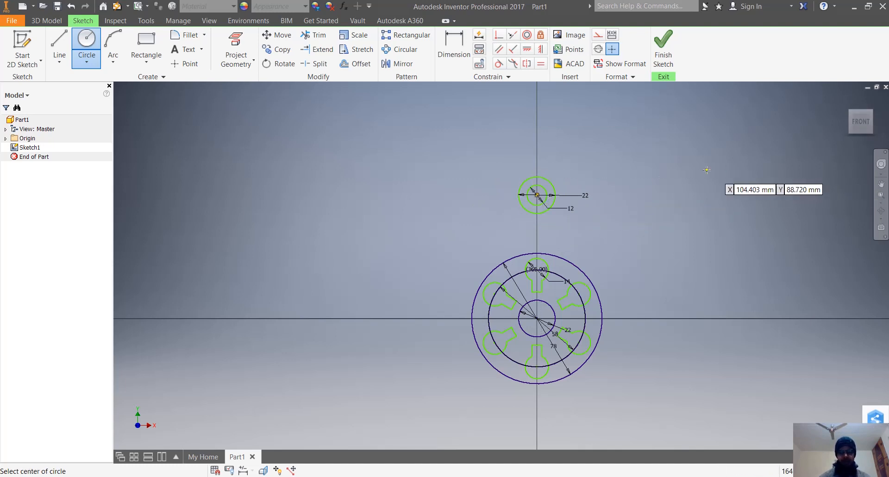
key(Escape)
- Dimension the vertical distance between the origin and the center of the upper concentric circles as 54 mm
scroll(563, 188, up, 3)
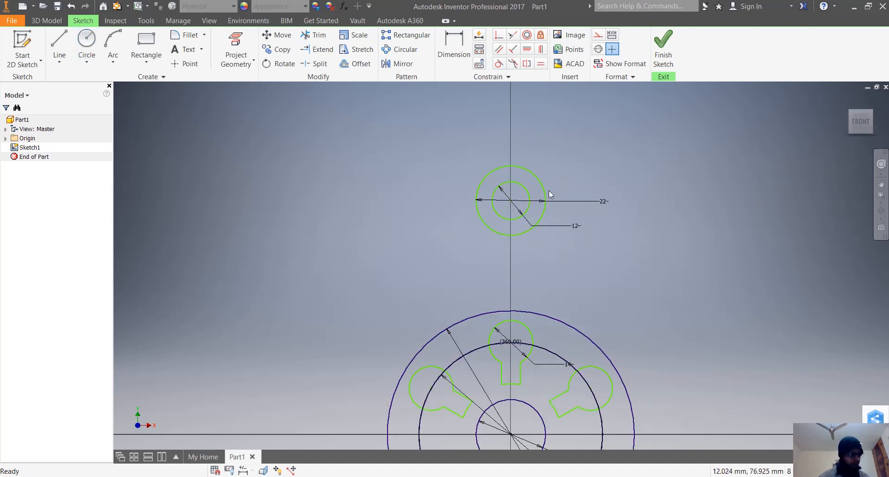
scroll(549, 203, down, 5)
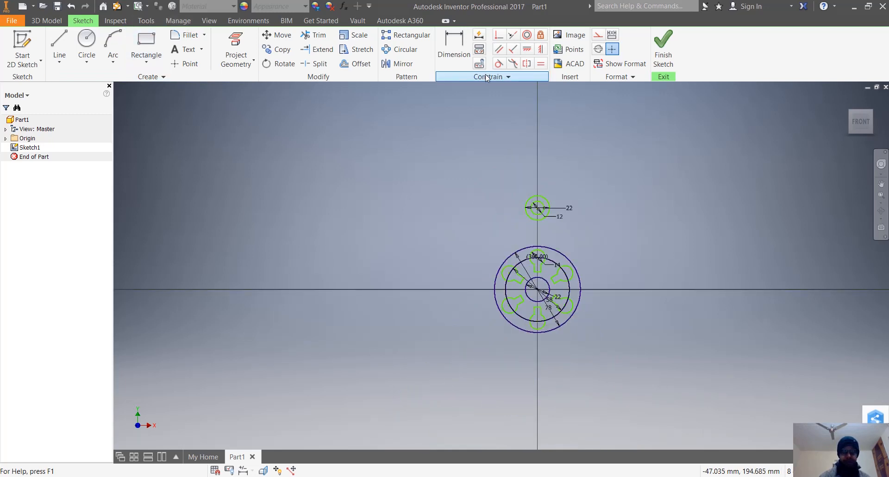
click(456, 43)
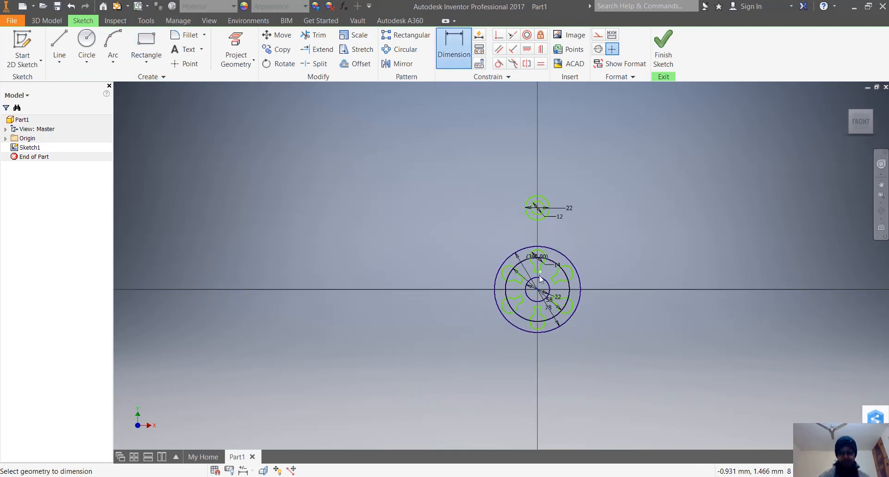
click(538, 208)
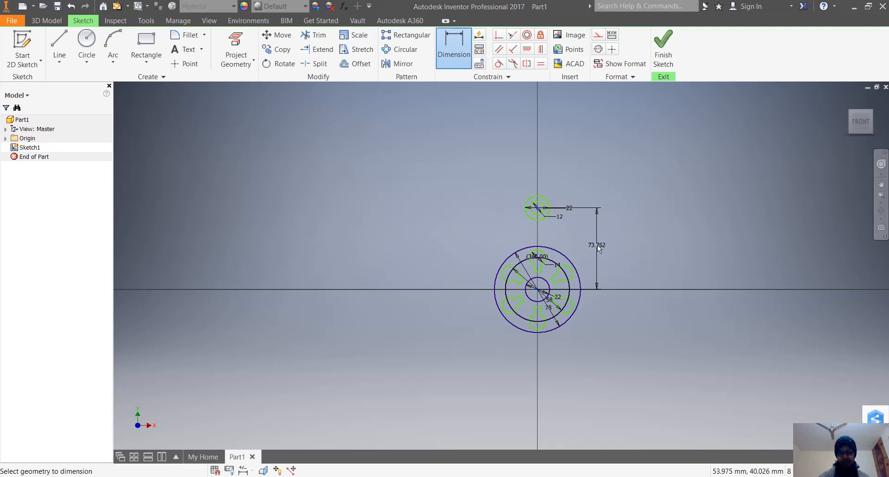
click(597, 245)
text(54)
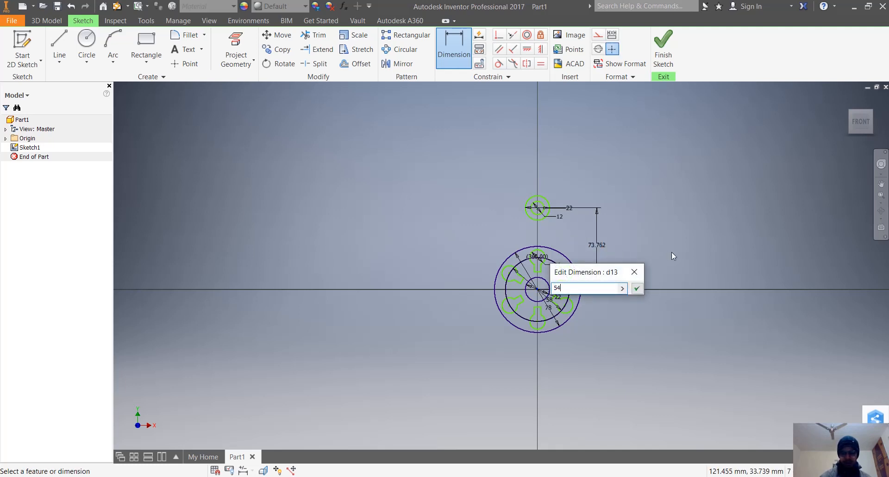
key(Return)
key(Escape)
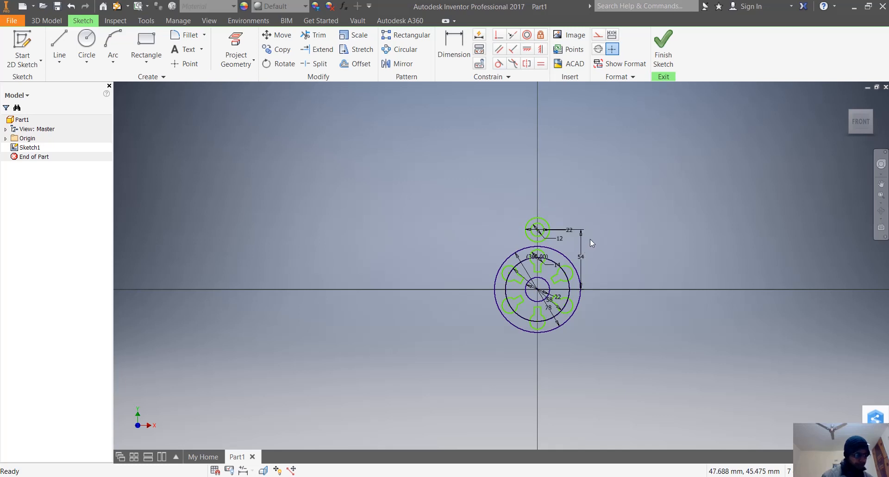
- Draw a 36 mm diameter circle below and to the left of the 78 mm circle, clear of the existing geometry
scroll(554, 369, down, 2)
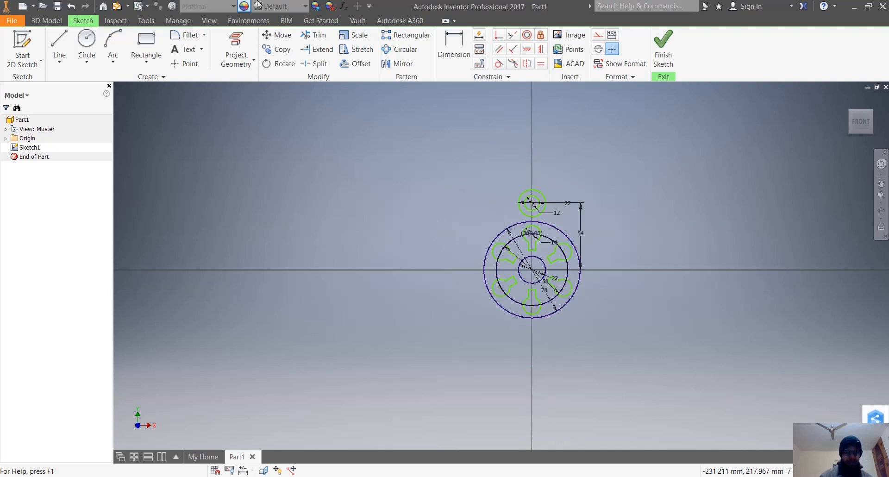
click(86, 42)
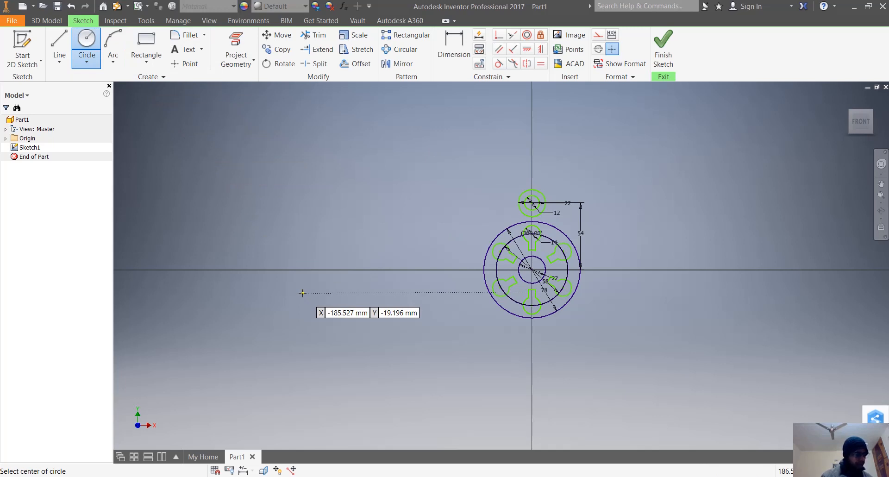
click(442, 355)
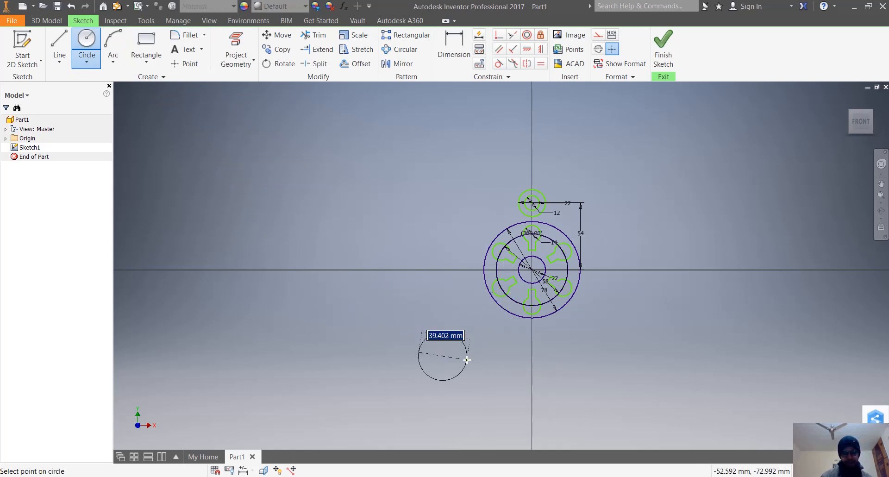
text(36)
key(Return)
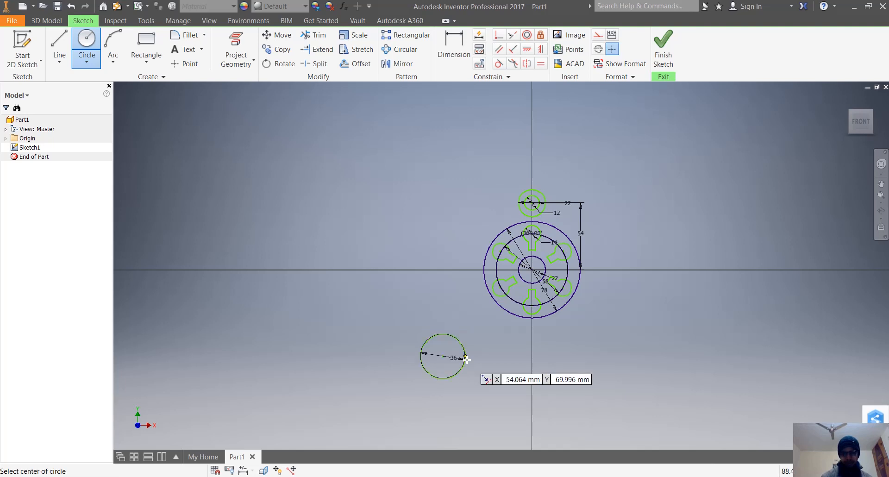
- Draw an 18 mm diameter circle concentric with the 36 mm circle at the lower left
click(443, 358)
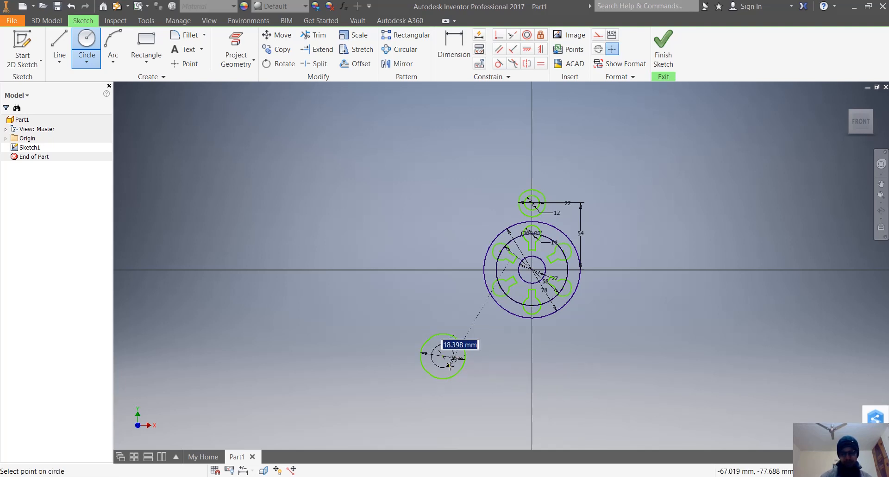
text(18)
key(Return)
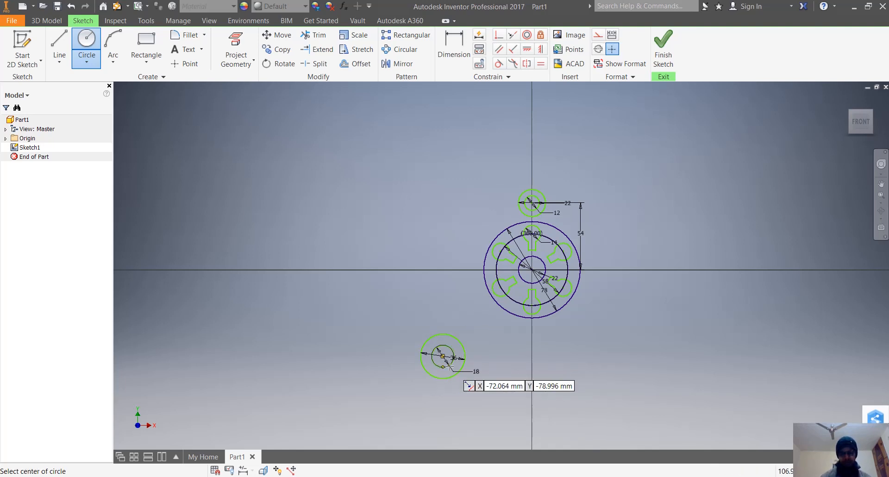
key(Escape)
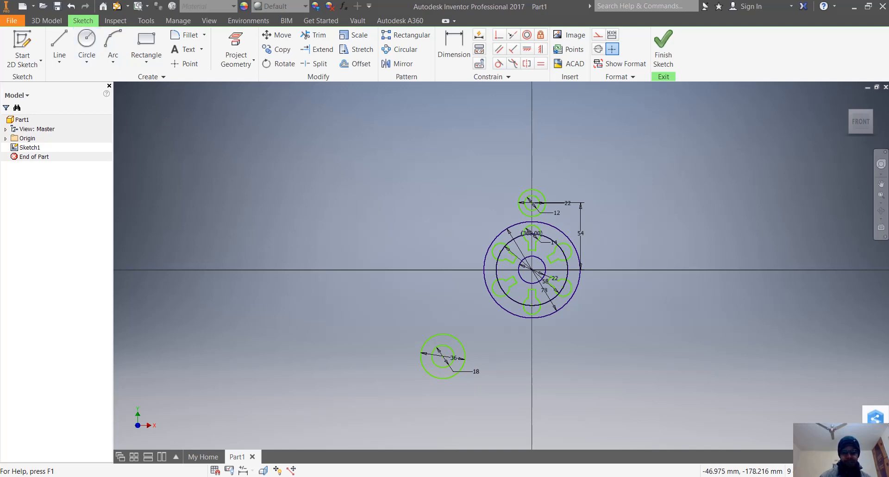
- Switch to Sketch2 of Part1 in SOLIDWORKS and delete the vertical dimension between the origin and the lower-left circles' center
mouse_move(463, 473)
mouse_move(570, 445)
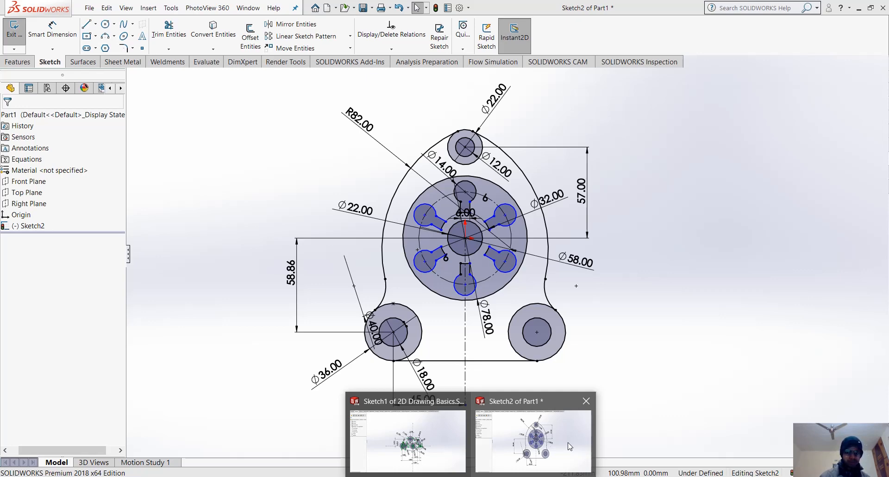
click(570, 446)
click(292, 277)
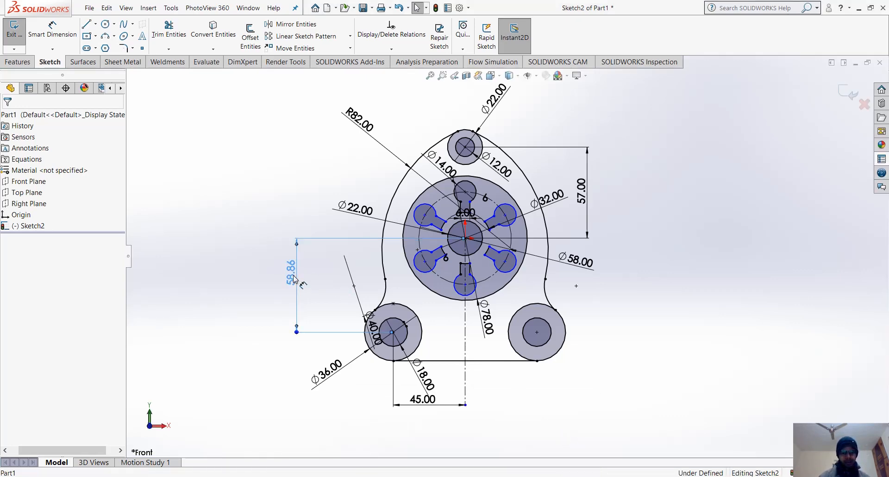
double_click(294, 278)
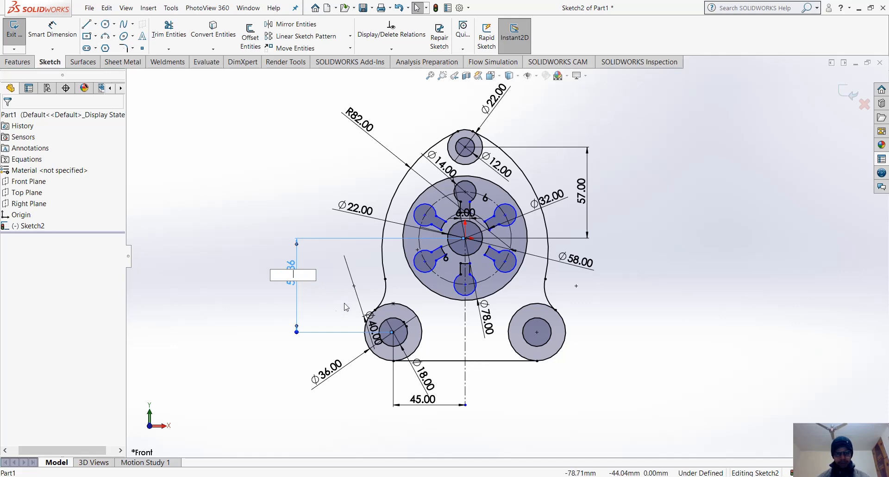
key(Return)
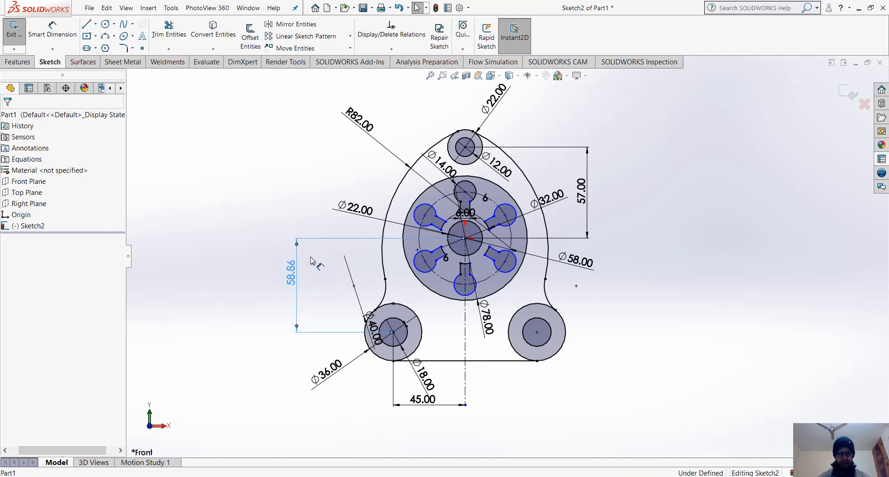
double_click(296, 262)
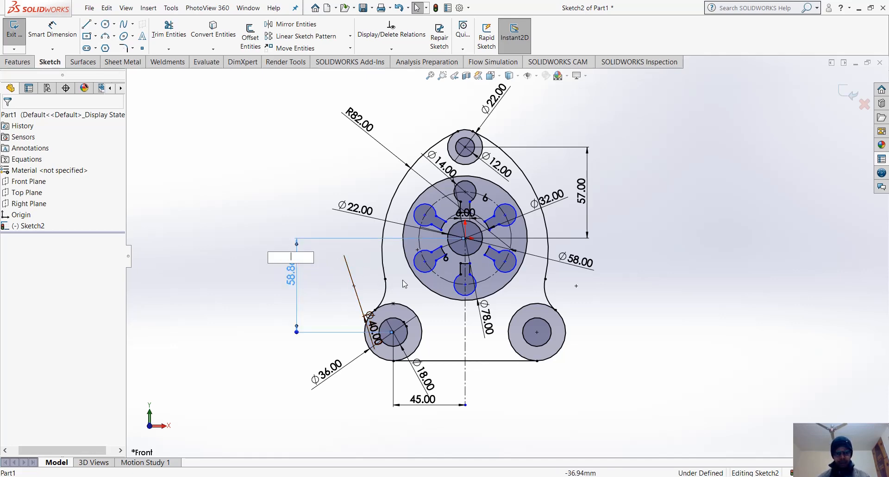
key(Return)
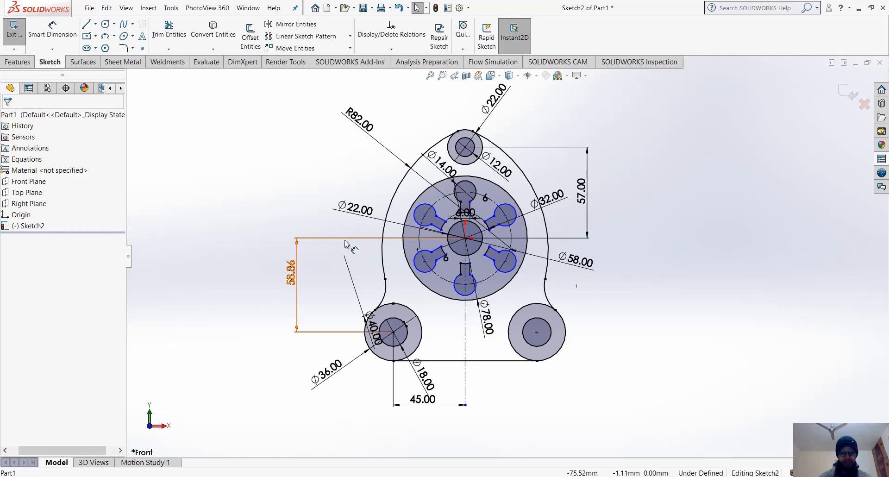
click(346, 239)
key(Delete)
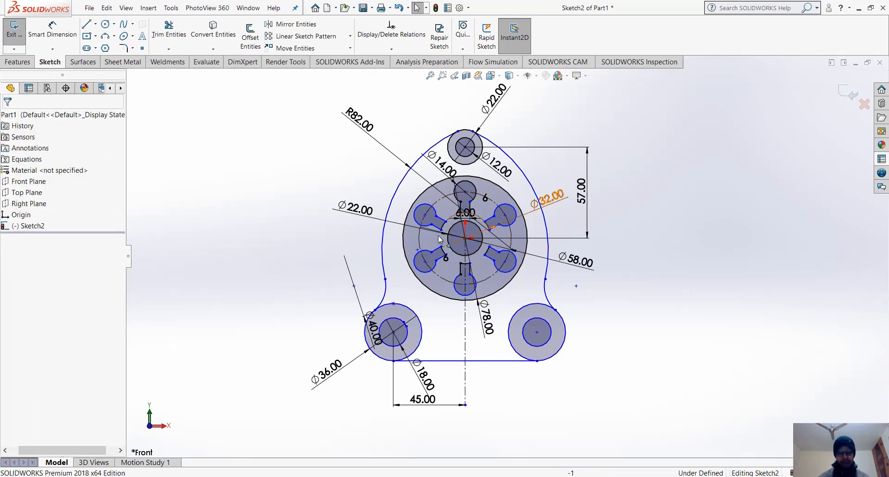
- Add a vertical dimension between the center of the upper circles and the center of the lower-left circles
click(41, 38)
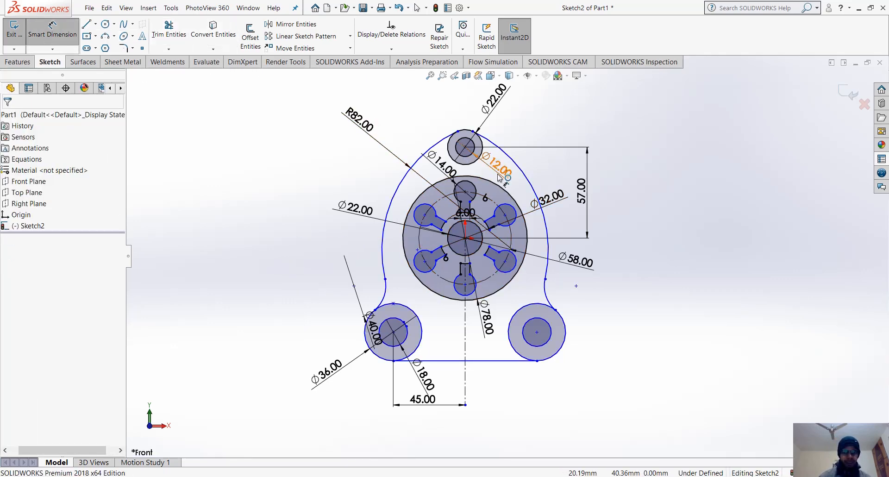
click(465, 147)
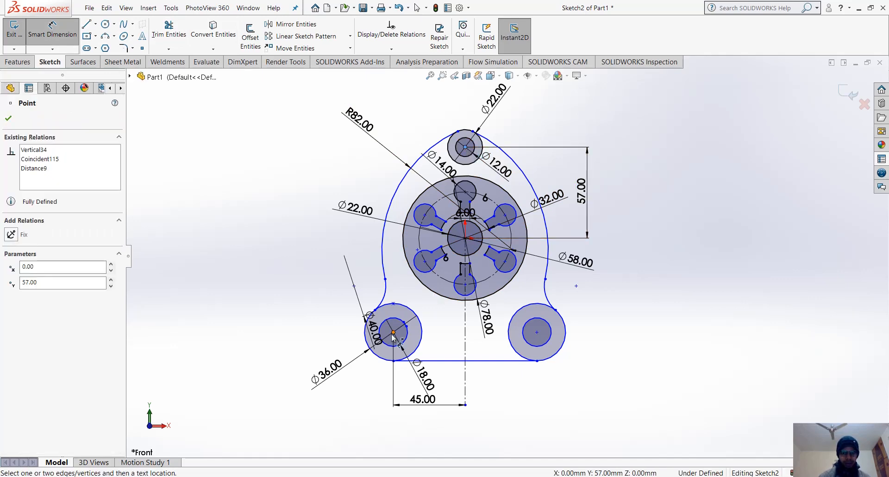
click(408, 330)
click(273, 247)
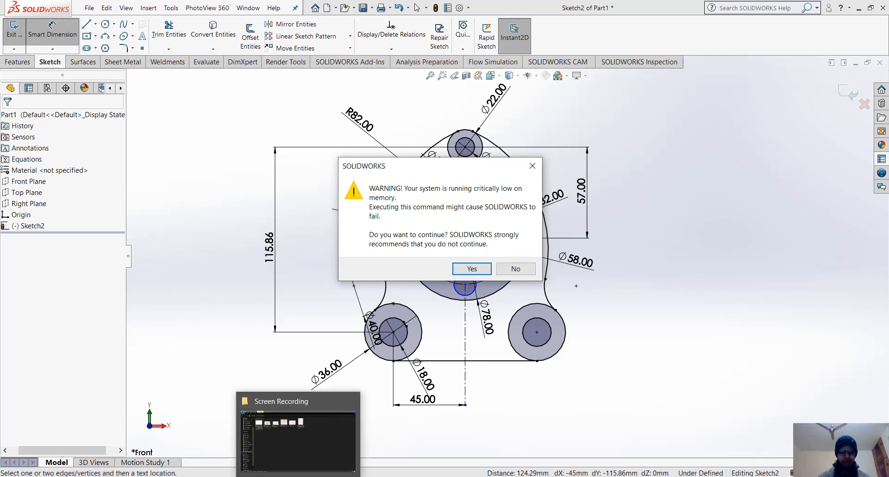
click(298, 476)
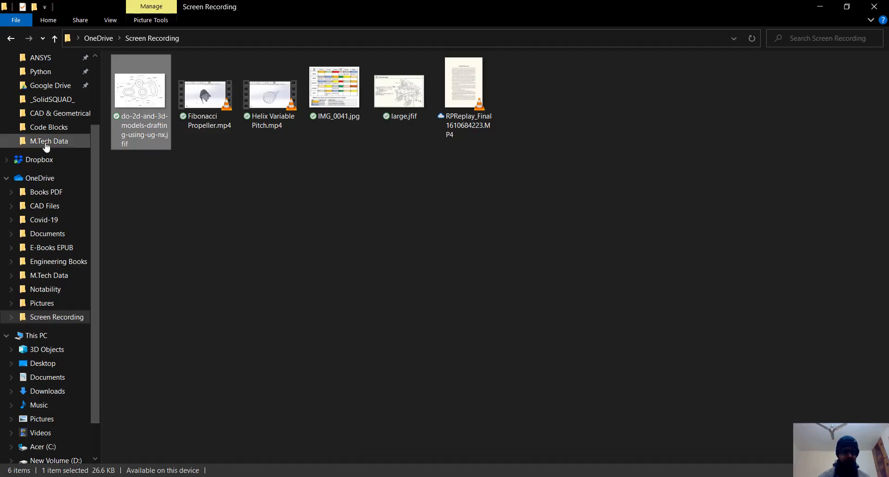
click(36, 336)
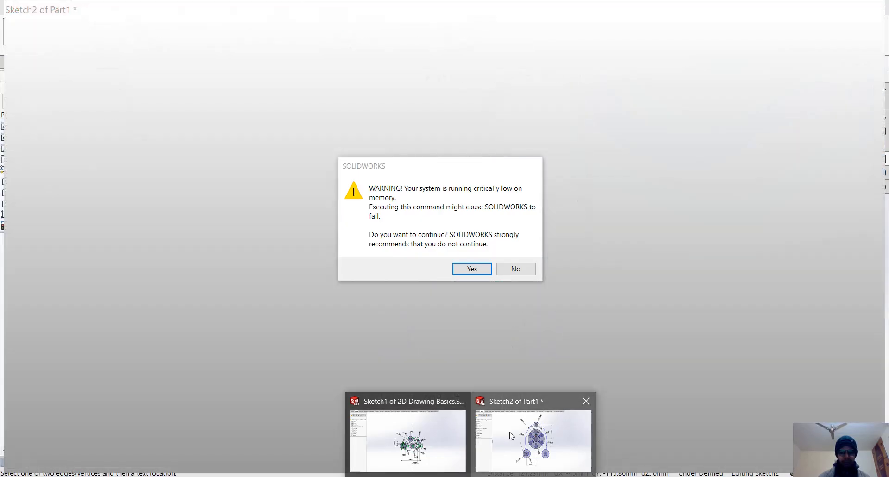
click(531, 432)
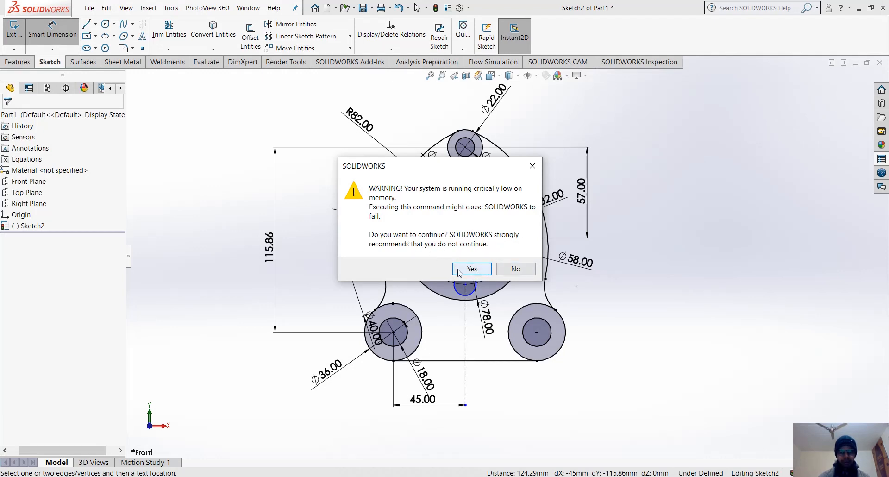
- Continue past the memory warning and set the vertical distance between the upper and lower-left circle centers to 104 mm
click(471, 268)
double_click(267, 248)
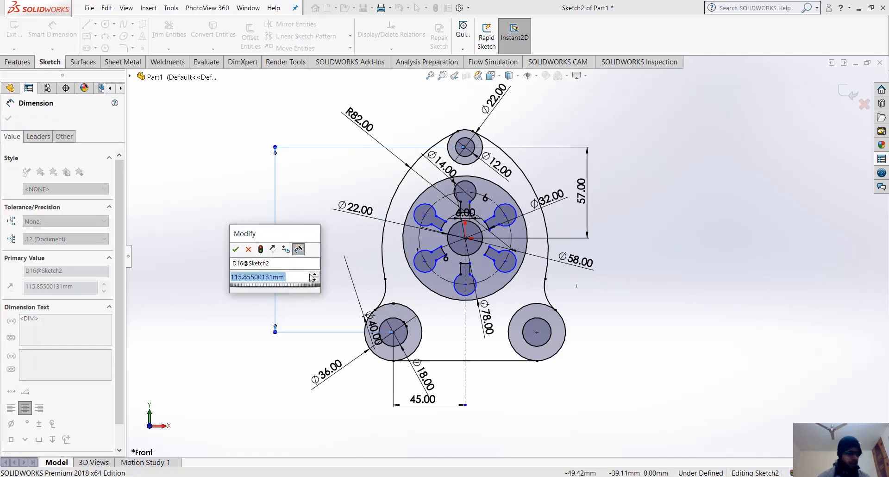
text(1)
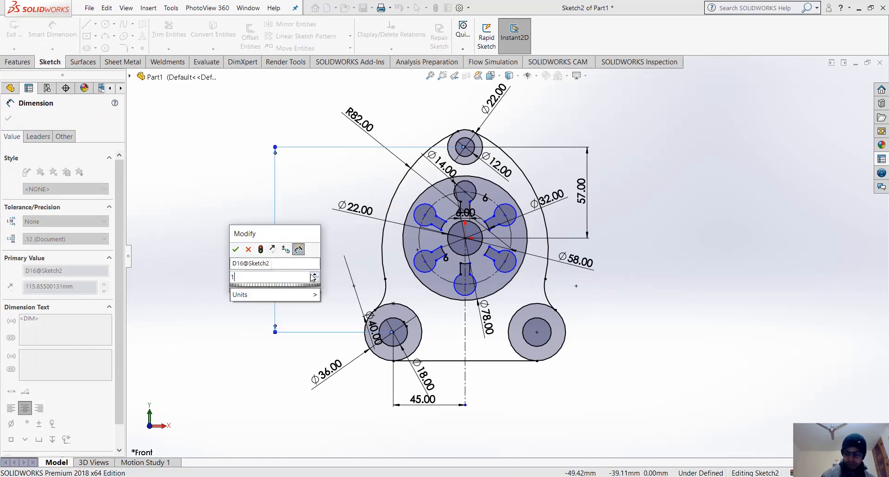
text(04)
key(Return)
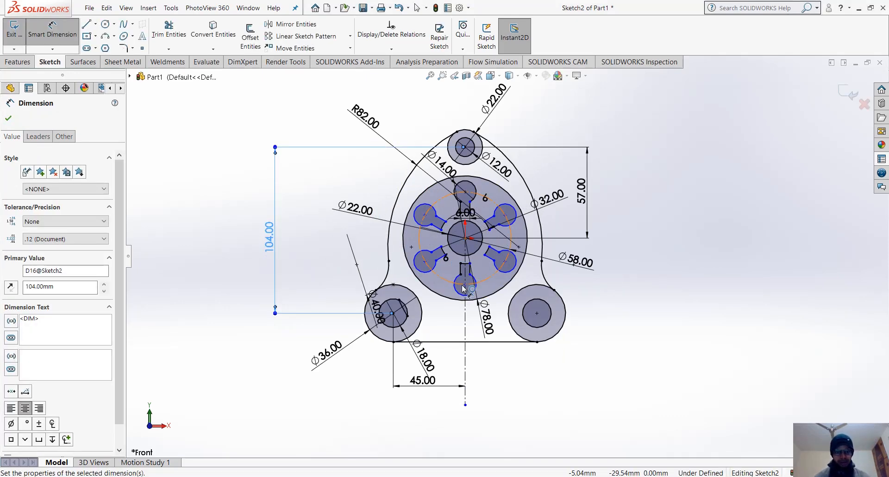
key(Escape)
key(Escape)
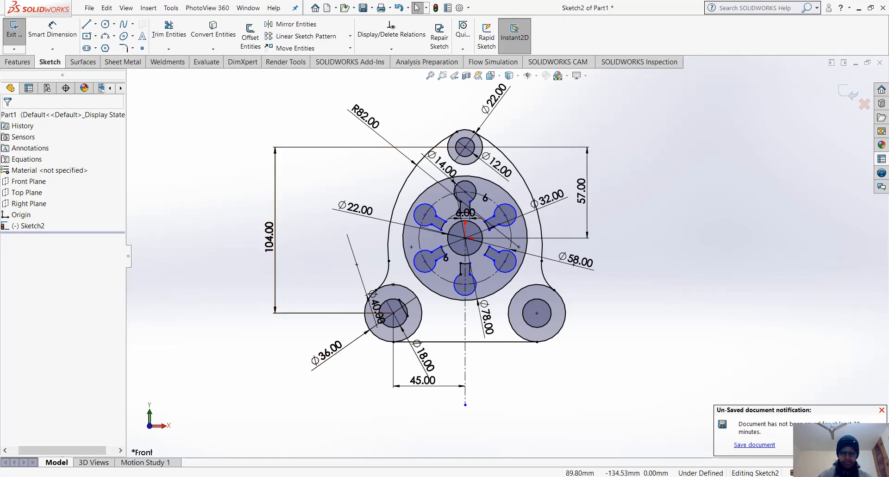
- Switch back to Autodesk Inventor and dimension the vertical distance between the upper and lower-left circle centers as 104 mm
key(alt+Tab)
scroll(551, 270, down, 3)
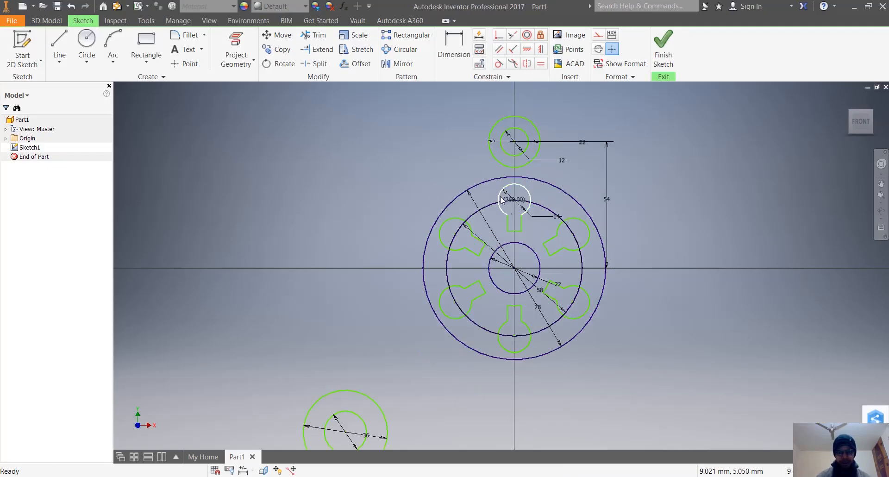
scroll(507, 160, up, 5)
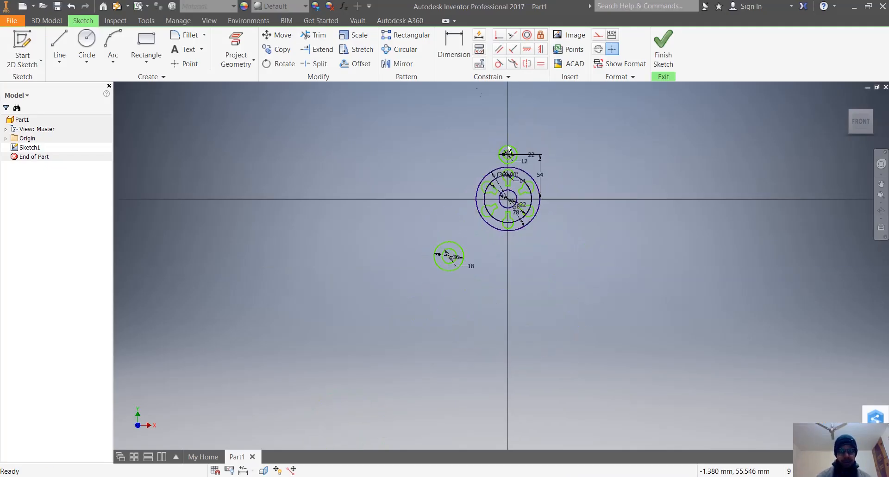
key(d)
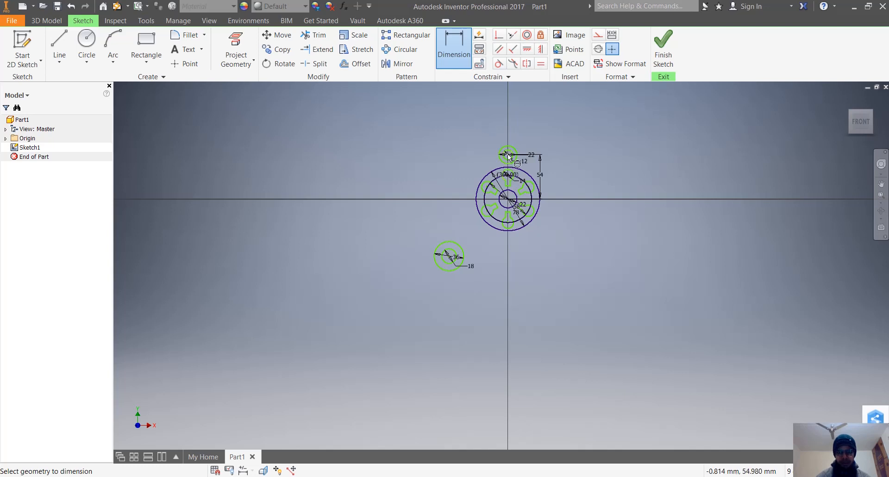
click(448, 256)
click(392, 212)
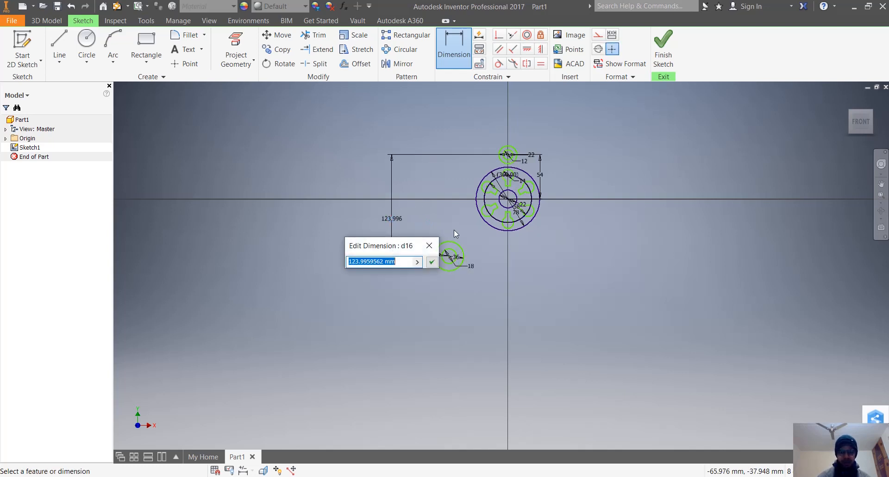
text(104)
key(Return)
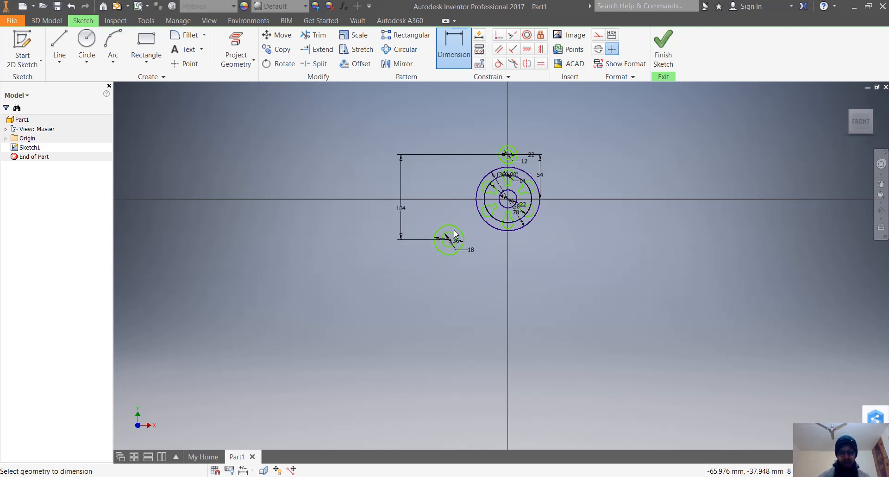
key(Escape)
- Dimension the horizontal distance between the lower-left circles' center and the origin as 45 mm
scroll(518, 232, up, 1)
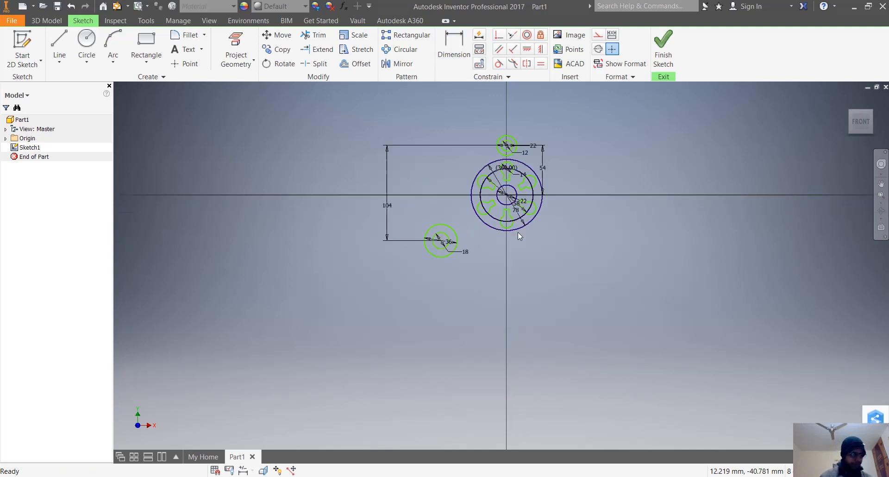
scroll(518, 232, up, 4)
scroll(517, 227, down, 5)
scroll(513, 157, up, 6)
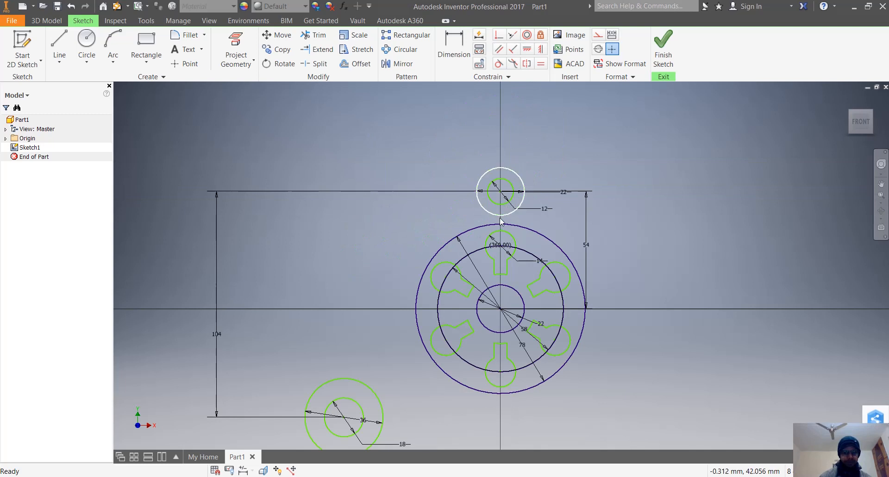
scroll(502, 221, down, 5)
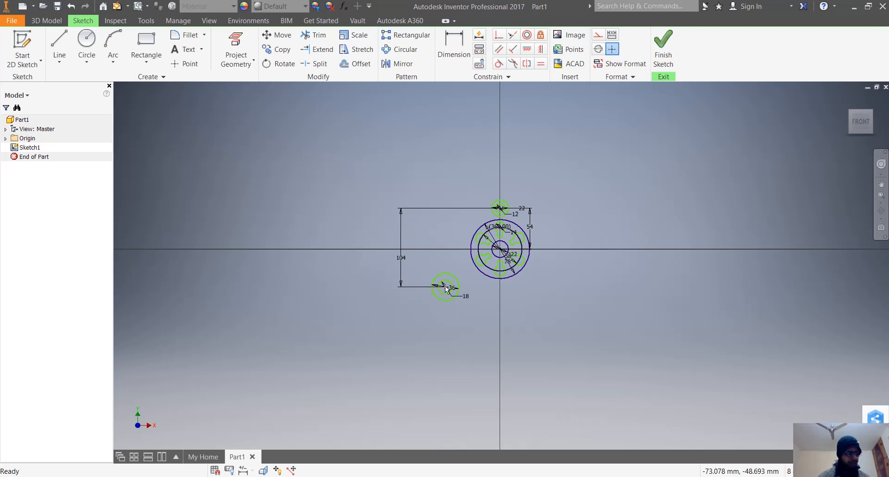
mouse_move(445, 285)
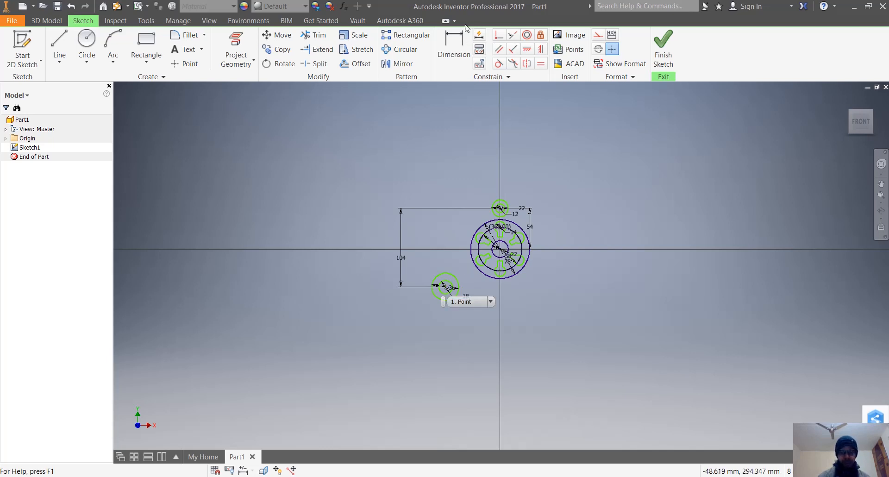
key(d)
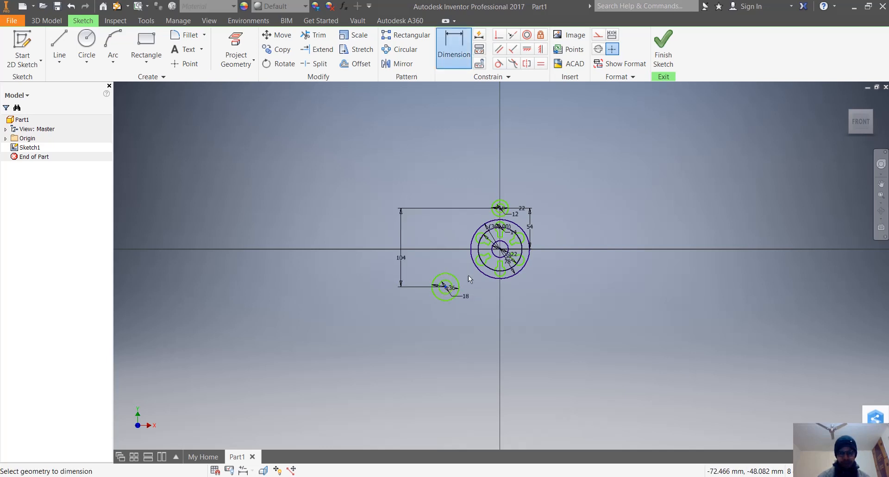
click(500, 249)
click(475, 350)
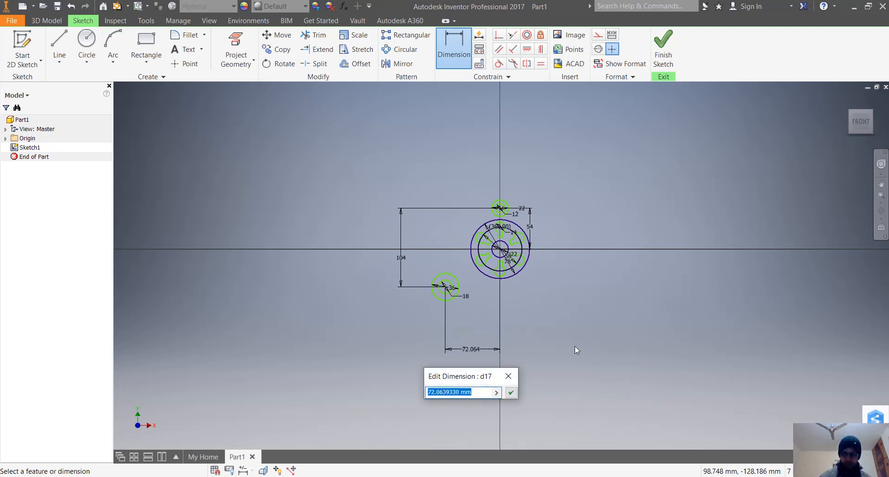
text(45)
key(Return)
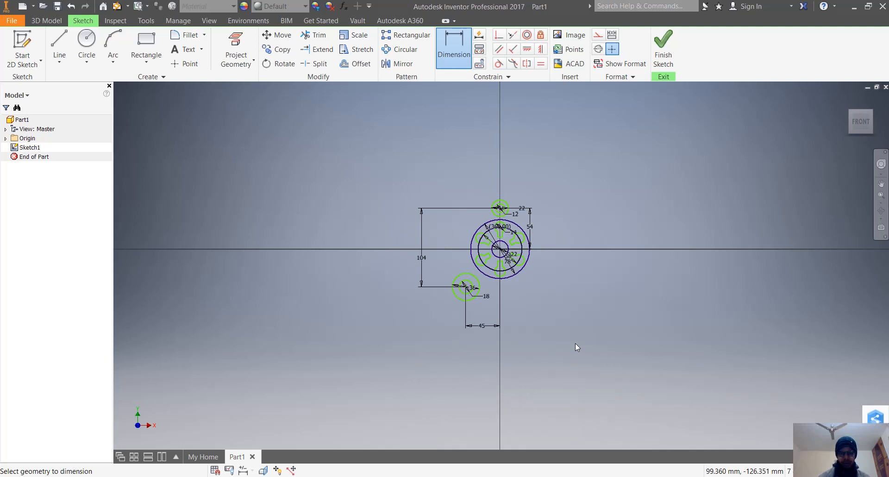
key(Escape)
scroll(484, 275, down, 4)
scroll(495, 266, up, 8)
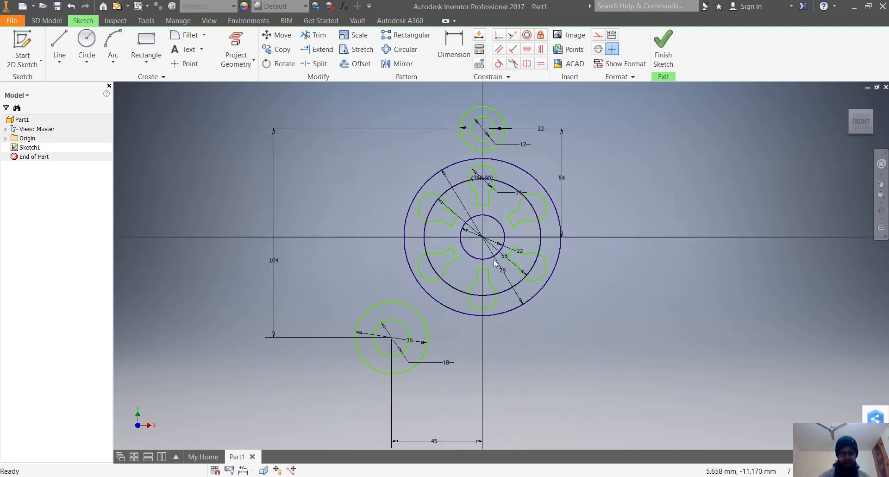
scroll(493, 260, down, 3)
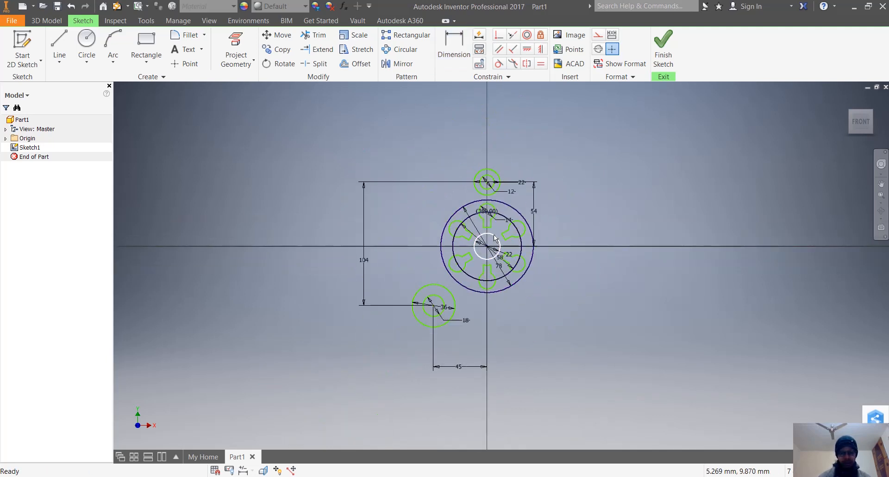
click(111, 39)
click(113, 64)
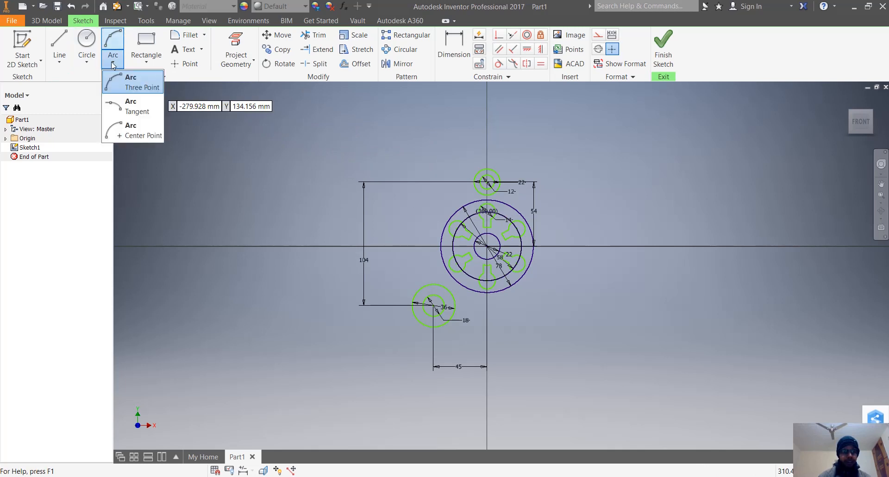
click(132, 81)
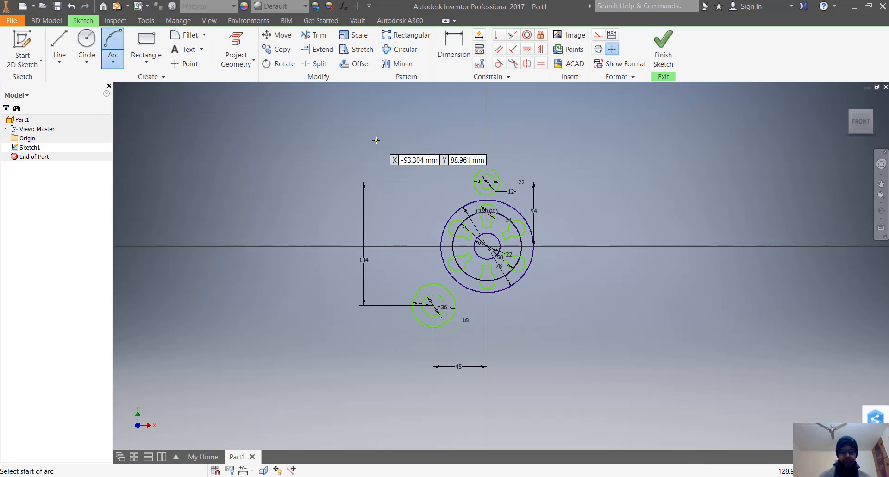
click(481, 170)
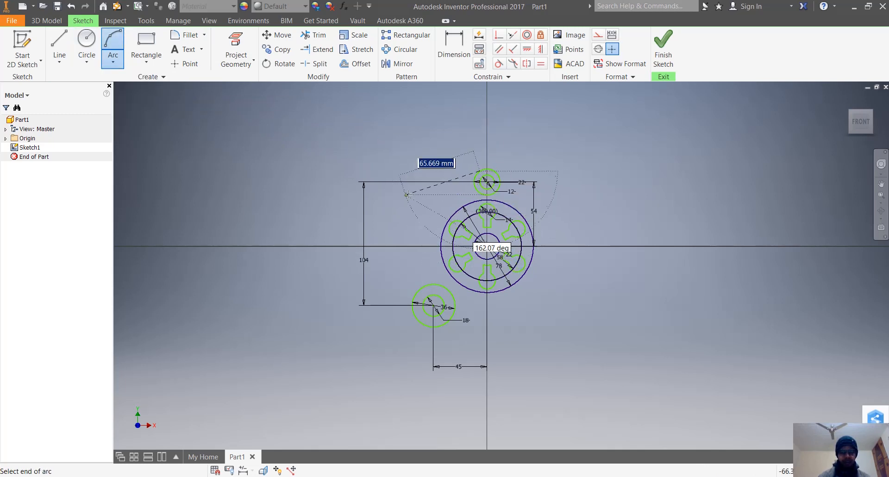
click(481, 268)
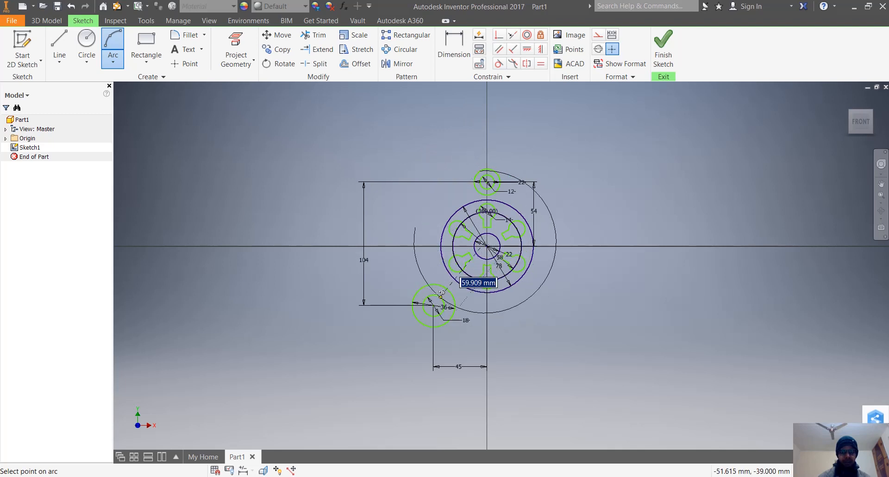
key(Escape)
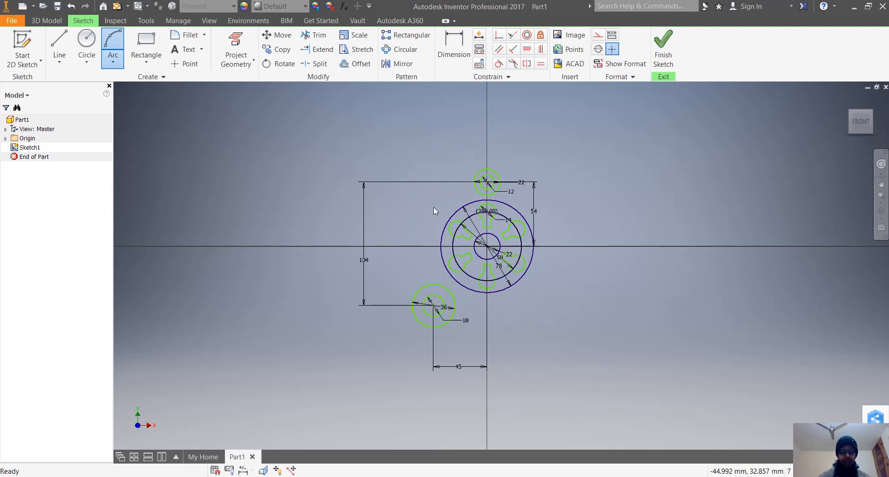
- Draw a three-point arc bulging outward from the upper 22 mm circle down to the lower-left 36 mm circle
click(64, 60)
click(115, 51)
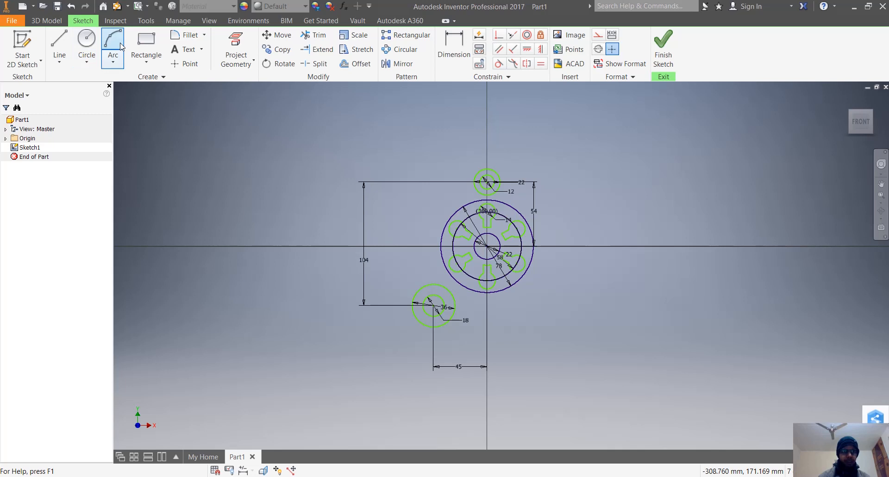
click(121, 46)
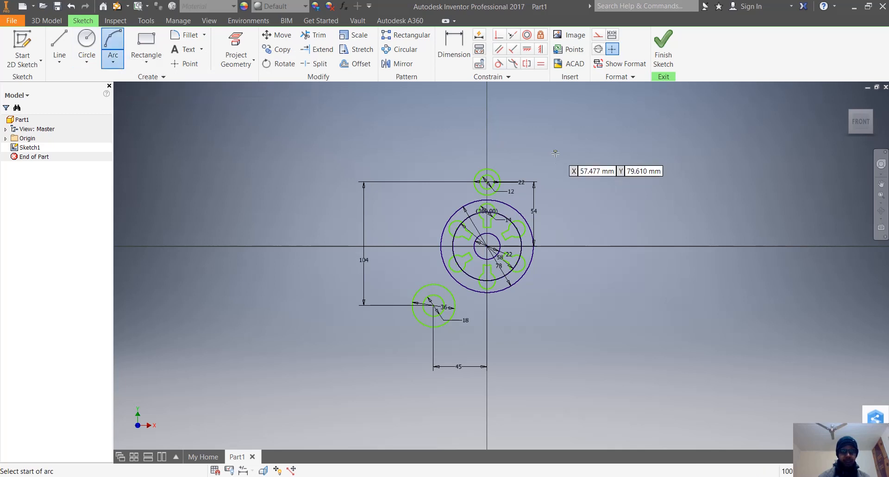
click(483, 170)
click(423, 287)
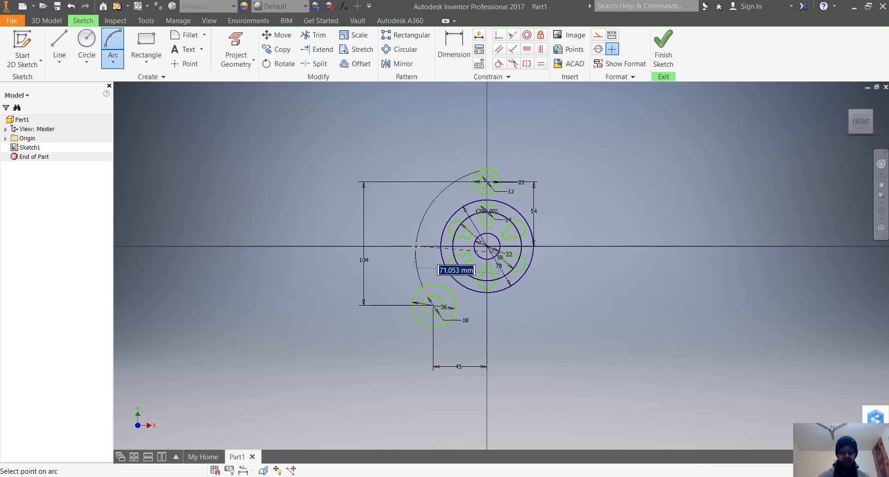
click(419, 233)
key(Escape)
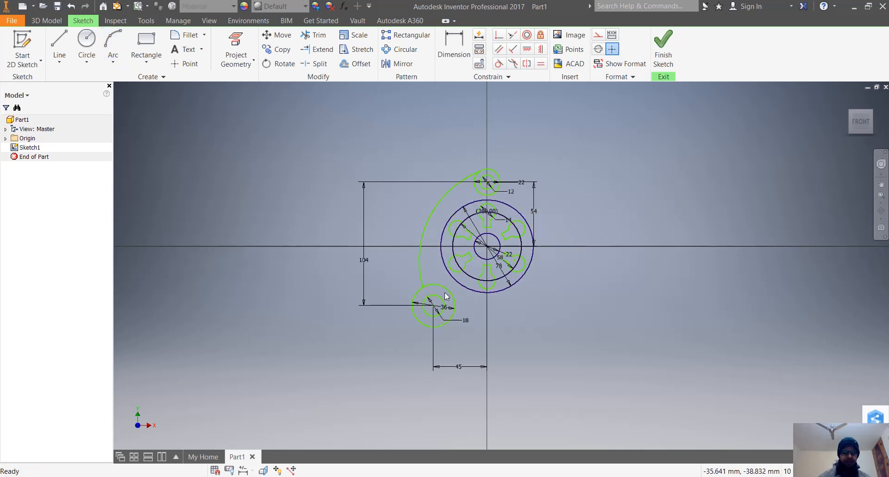
- Make the outline arc tangent to the upper 22 mm circle at their shared endpoint
scroll(445, 294, down, 3)
scroll(435, 276, down, 3)
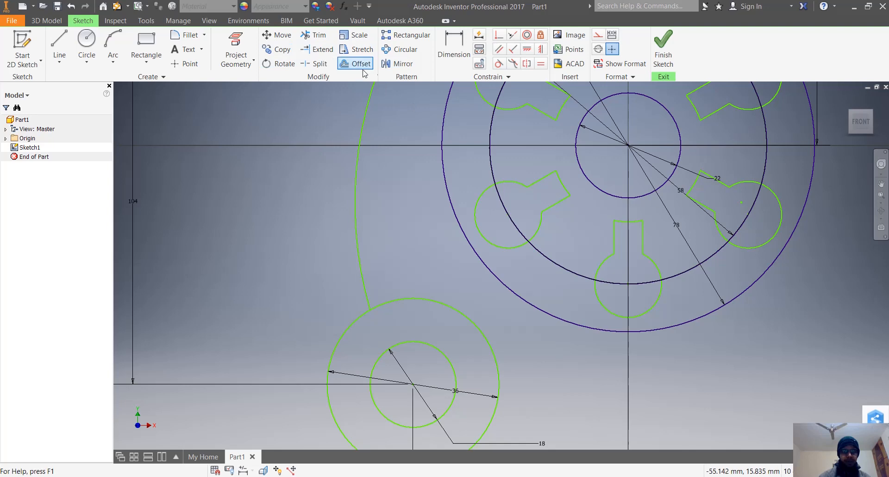
scroll(386, 260, down, 5)
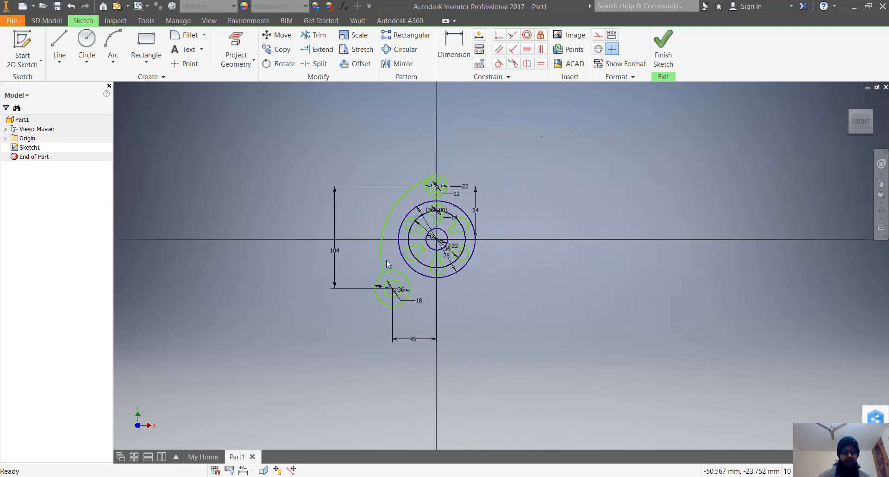
scroll(413, 178, up, 5)
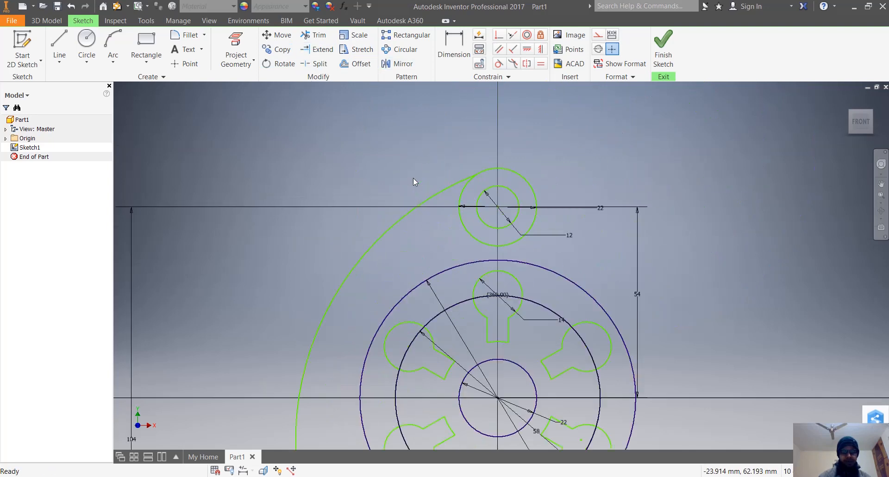
click(477, 175)
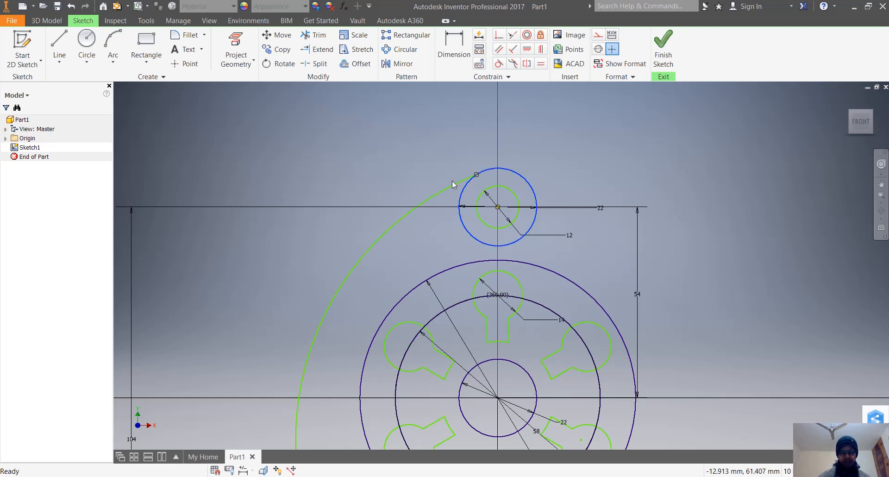
right_click(453, 187)
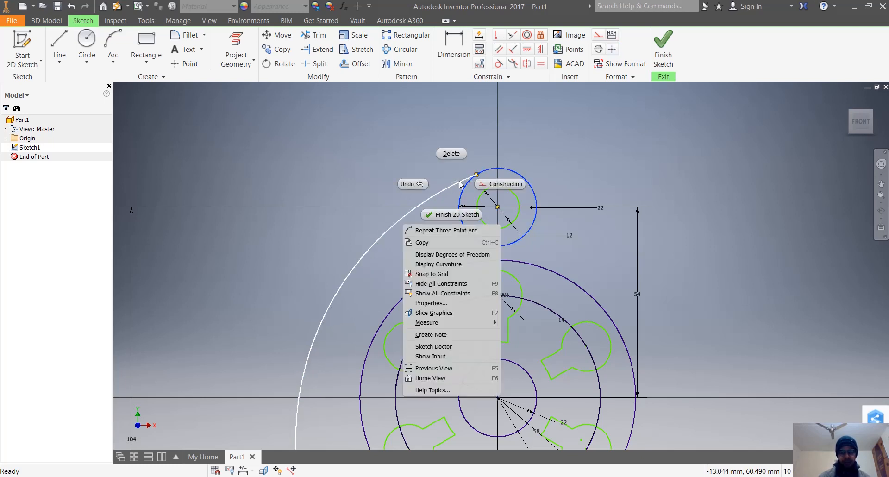
click(503, 69)
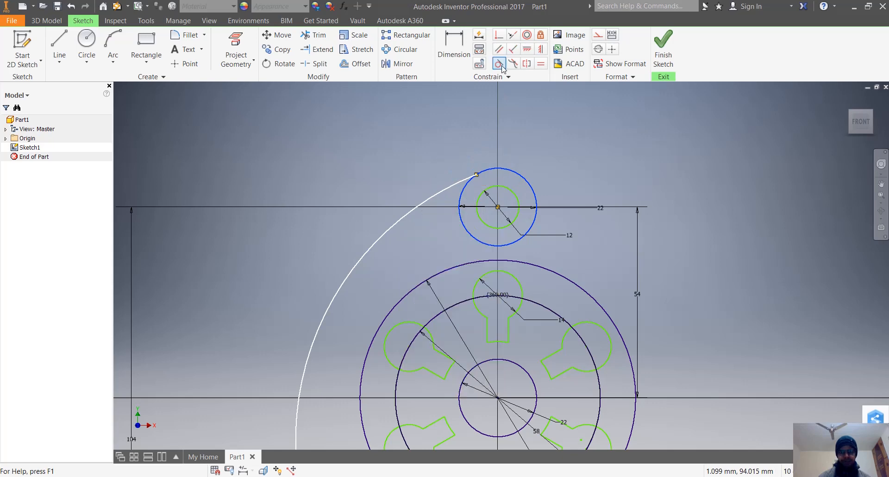
click(502, 66)
key(Escape)
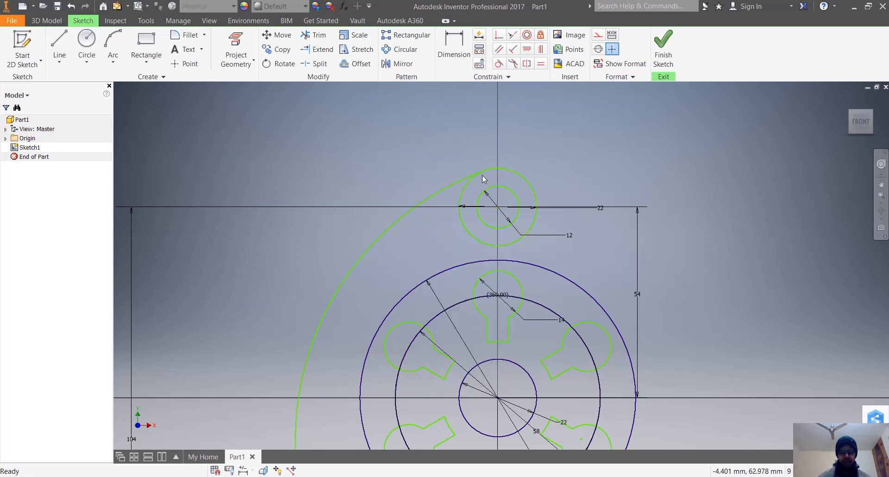
- Align the arc's lower endpoint vertically with the center of the lower-left circles
scroll(424, 285, down, 3)
scroll(420, 335, up, 3)
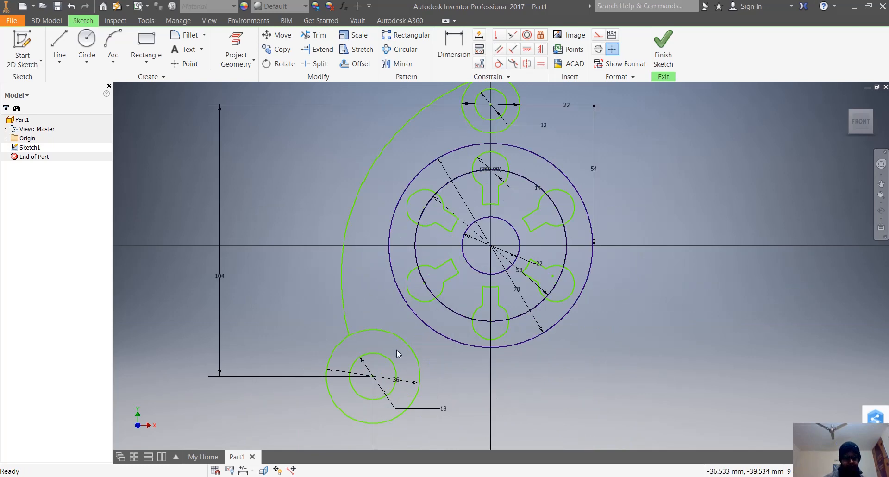
click(374, 376)
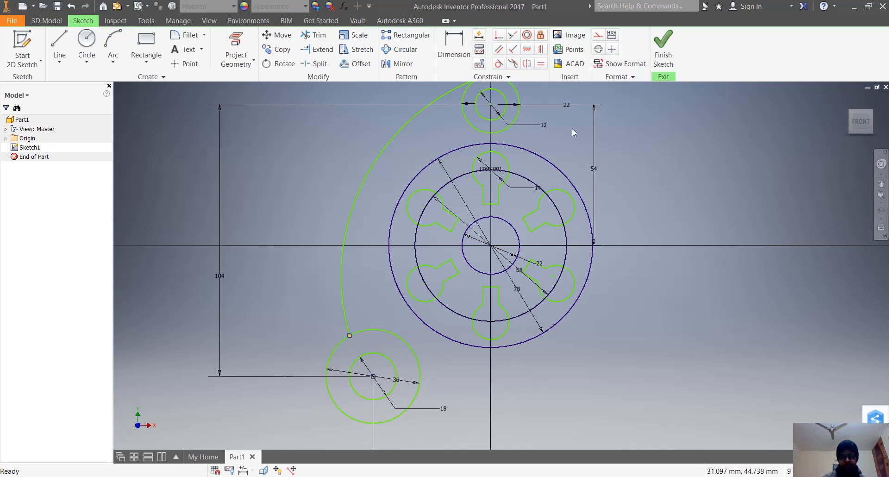
click(541, 50)
key(Escape)
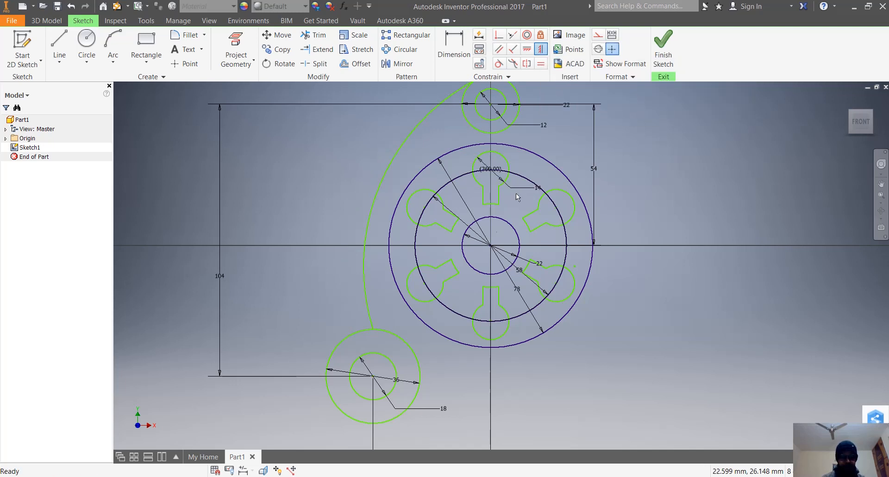
- Draw a 40 mm diameter circle outside the outline arc, just above and to the left of the lower-left circles
click(87, 39)
click(312, 299)
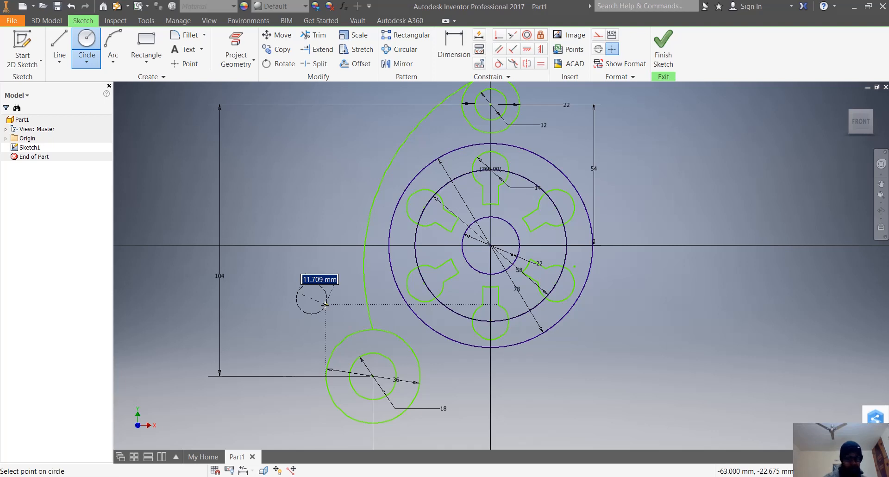
text(40)
key(Return)
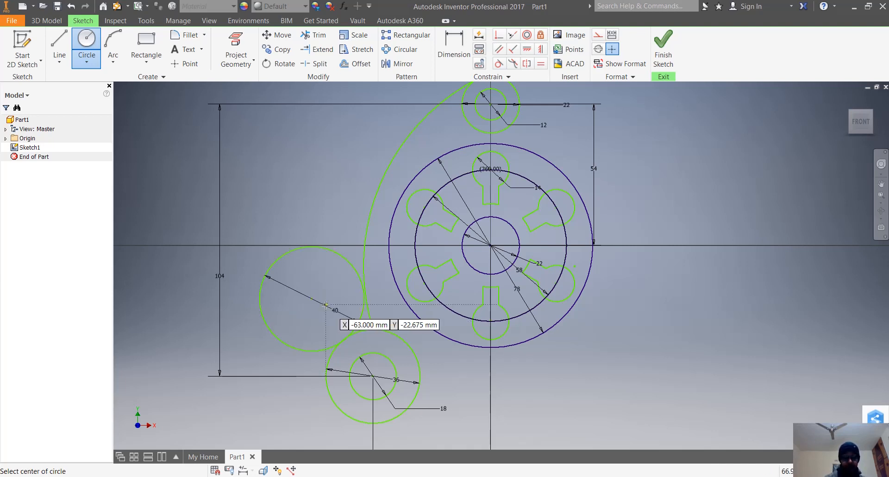
key(Escape)
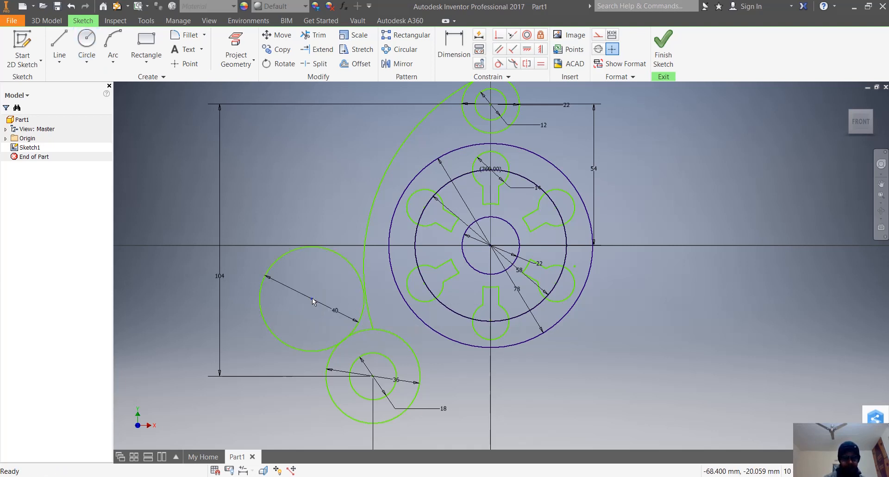
- Move the 40 mm circle clear of the arc and make it tangent to both the arc and the lower-left 36 mm circle
drag(313, 301, 304, 290)
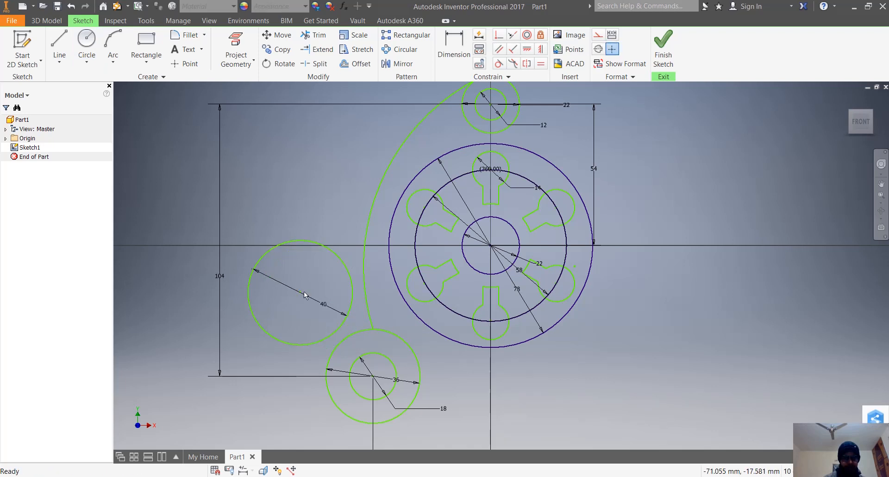
click(339, 258)
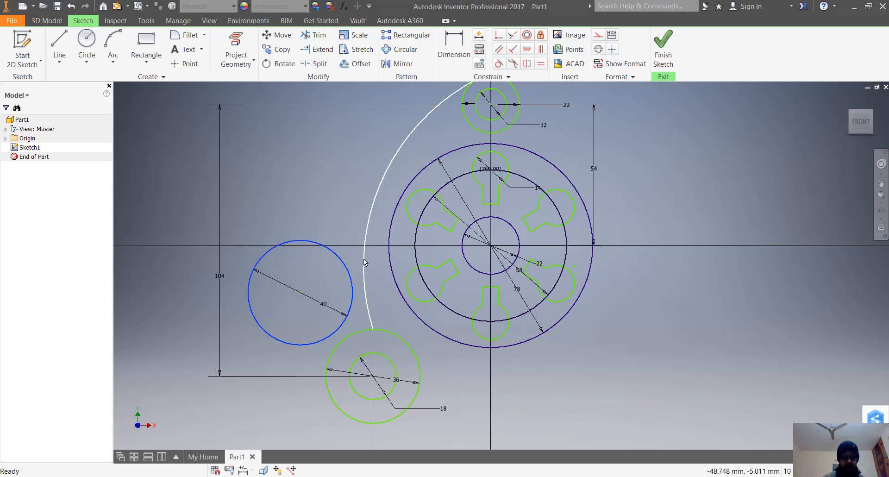
ctrl+click(366, 262)
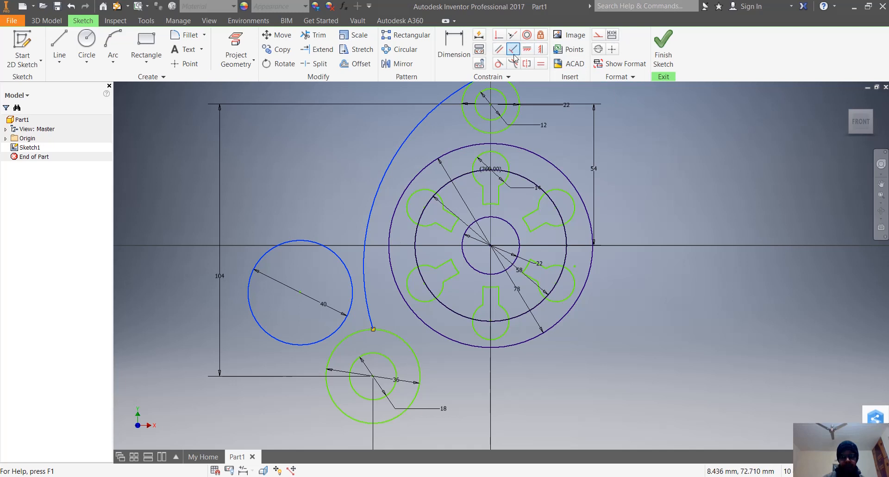
click(498, 65)
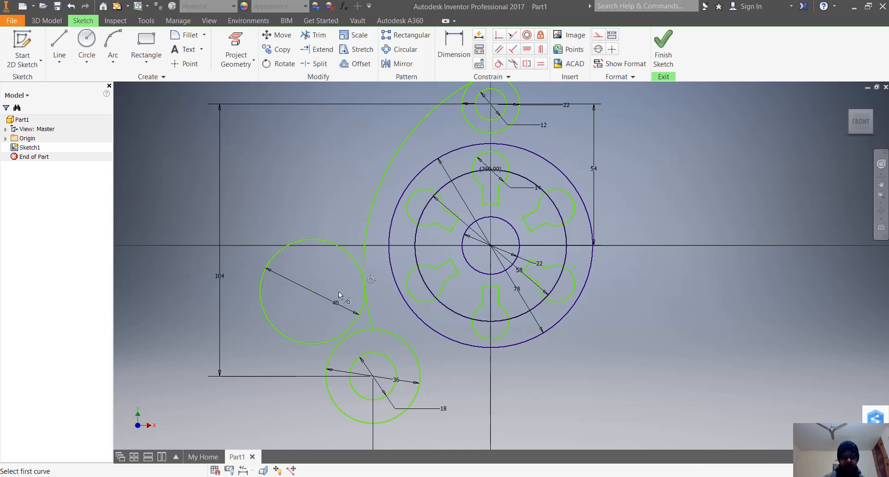
click(308, 342)
click(337, 345)
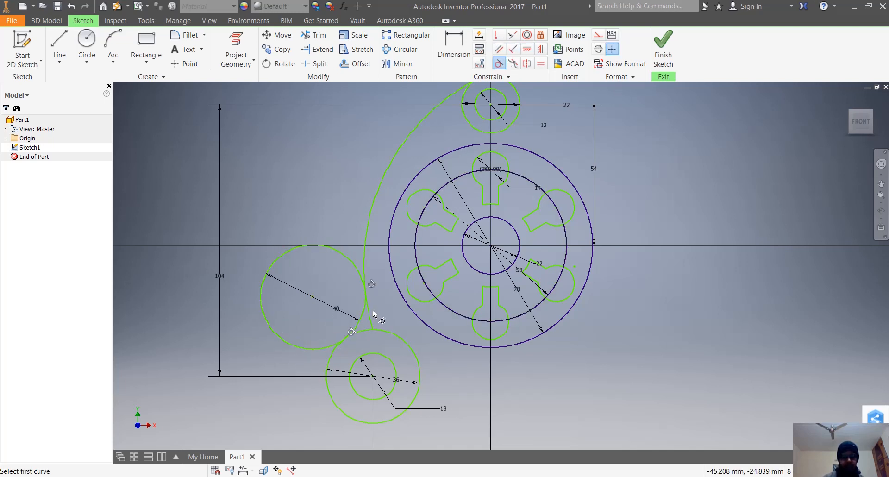
key(Escape)
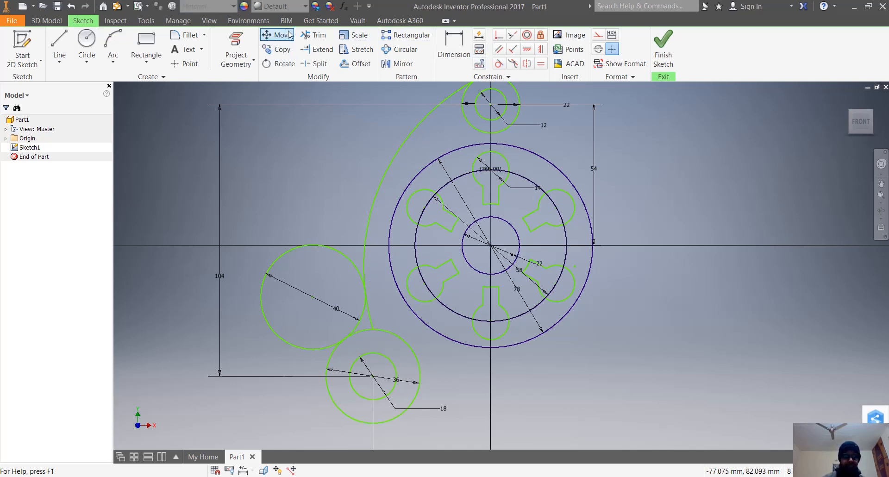
- Trim the 40 mm circle down to its connecting fillet arc and trim off the outline arc's end below the tangent point
click(315, 35)
click(276, 332)
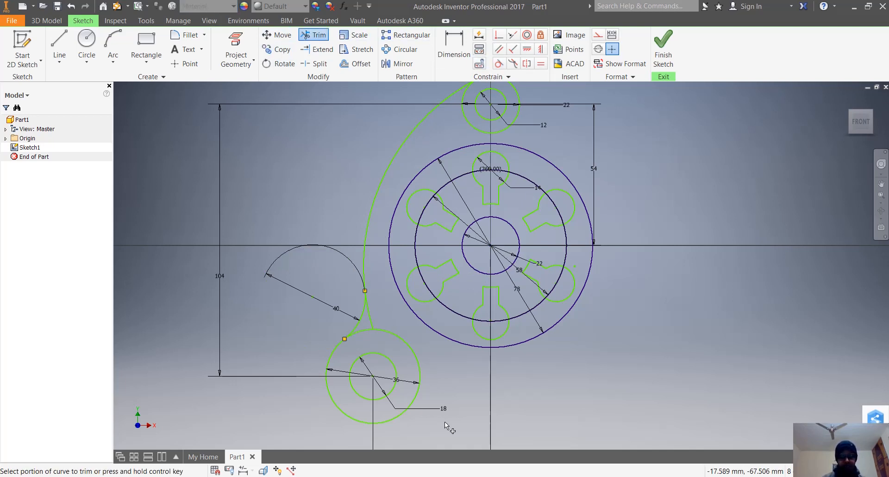
drag(371, 313, 376, 315)
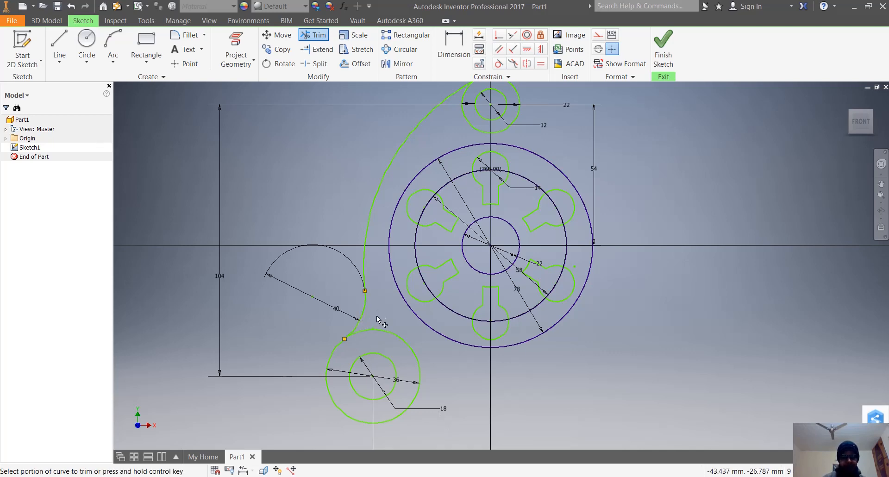
scroll(372, 312, up, 5)
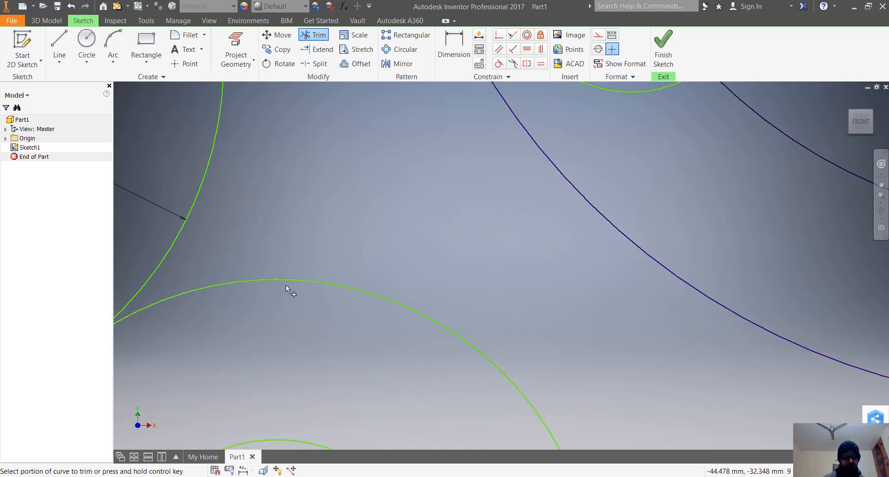
scroll(285, 285, down, 6)
scroll(140, 270, up, 4)
scroll(191, 287, down, 2)
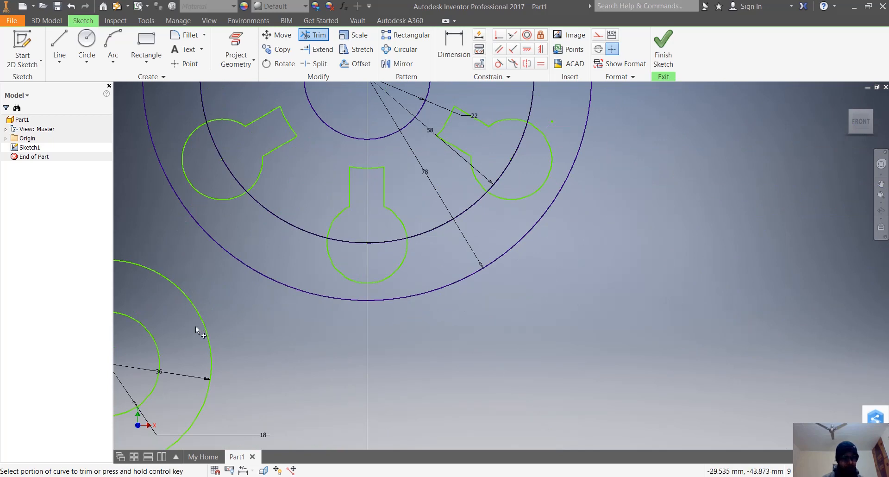
scroll(201, 336, down, 2)
scroll(409, 309, up, 5)
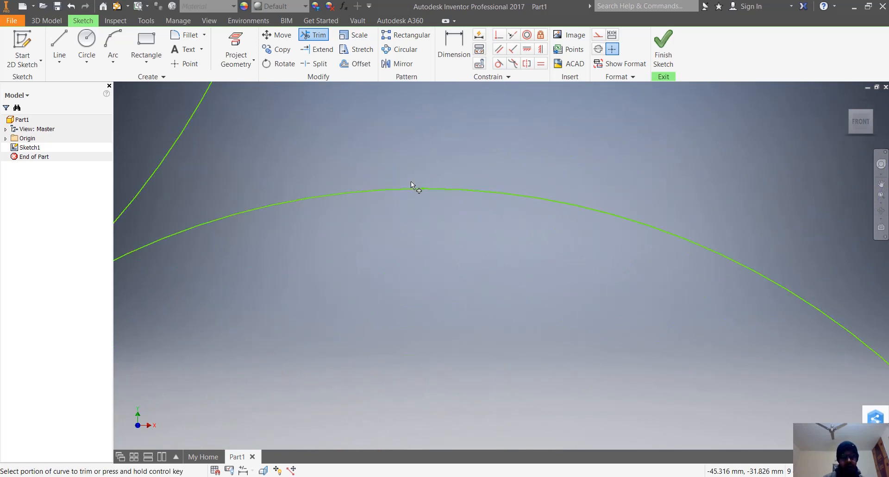
scroll(412, 185, up, 10)
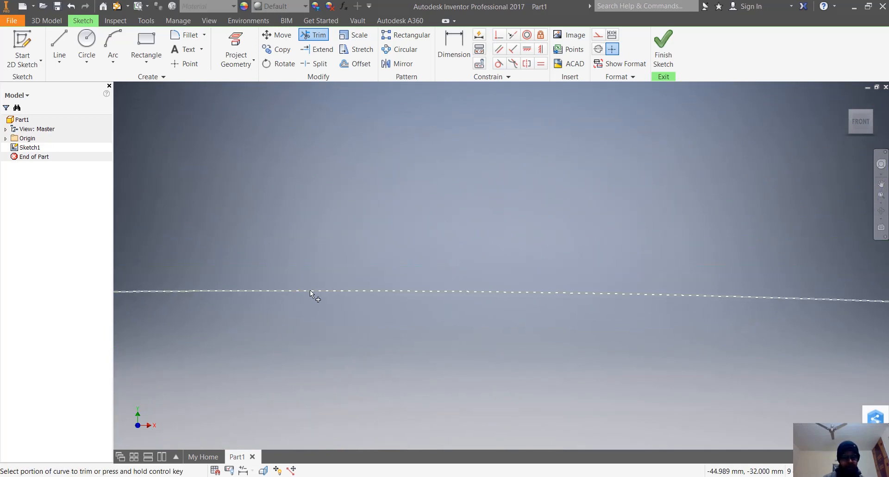
scroll(310, 290, down, 8)
scroll(649, 324, up, 2)
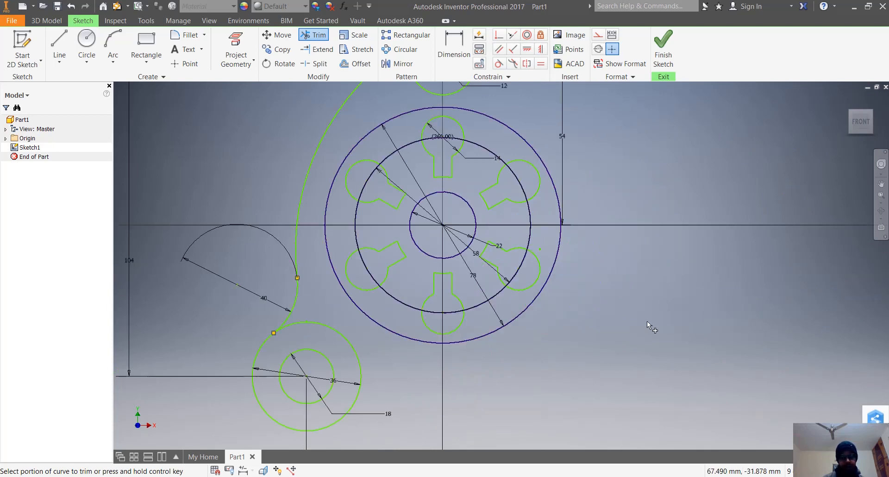
scroll(437, 341, down, 3)
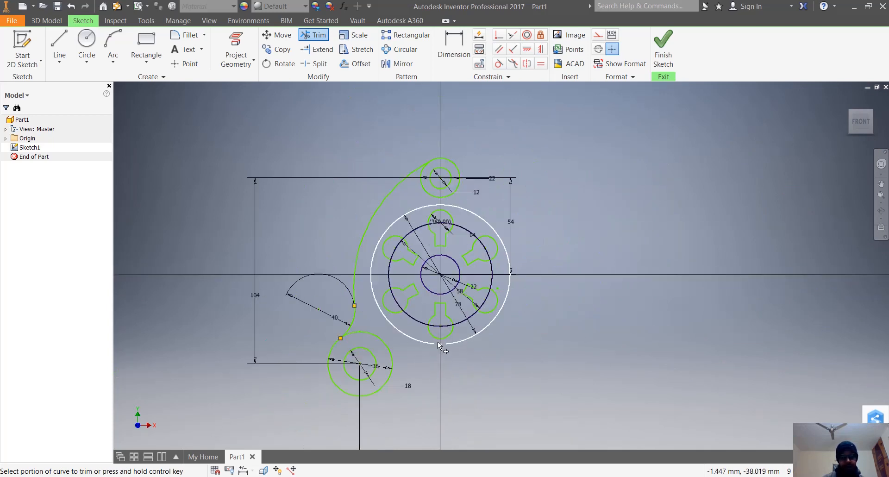
scroll(437, 342, up, 1)
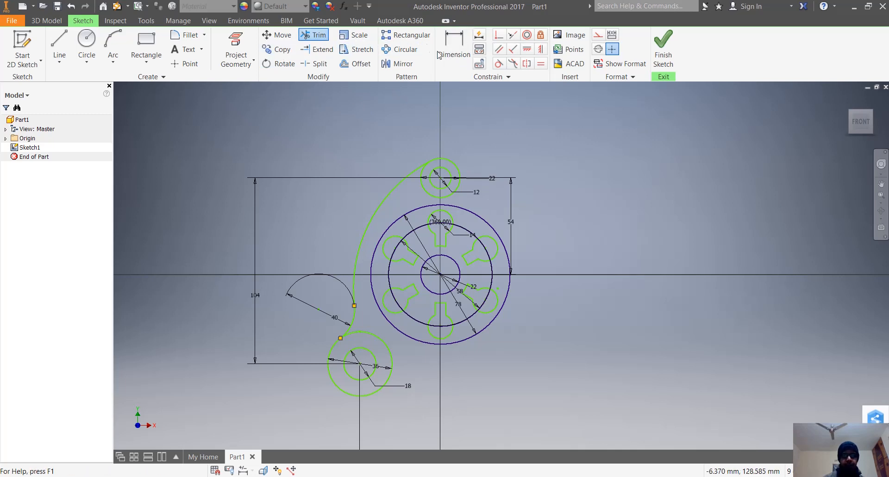
click(402, 66)
click(403, 64)
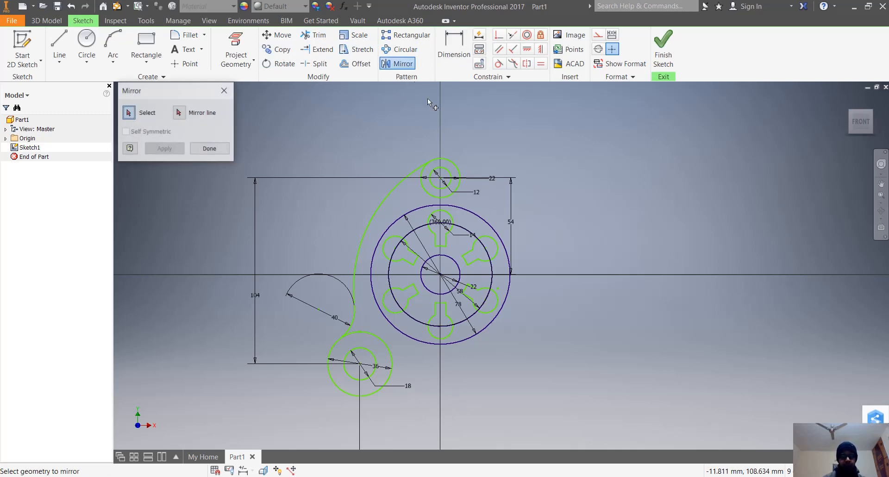
click(379, 337)
click(373, 355)
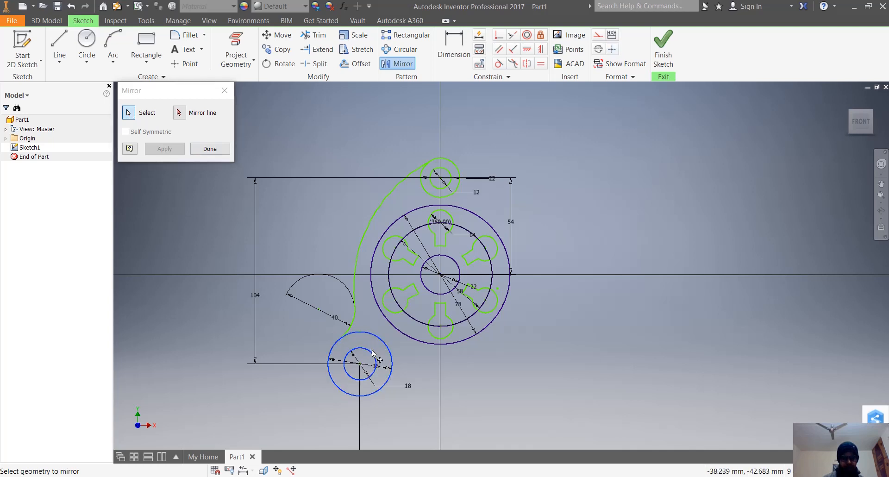
click(352, 282)
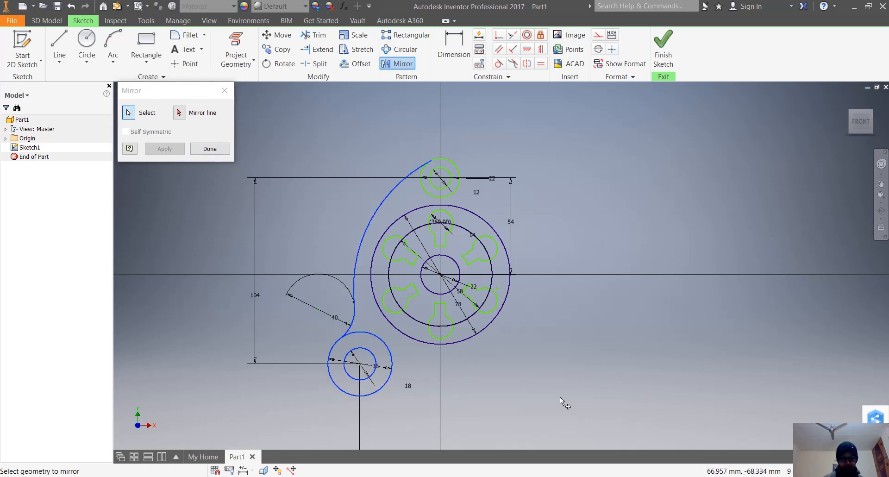
click(179, 113)
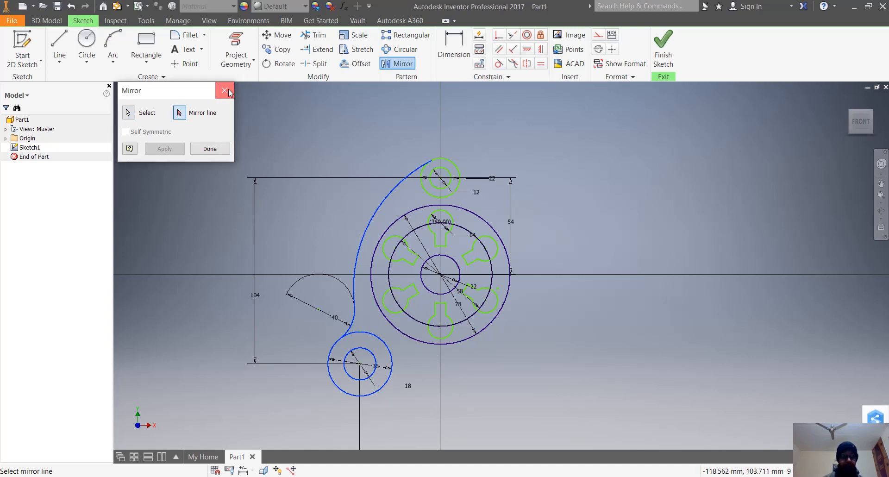
click(209, 148)
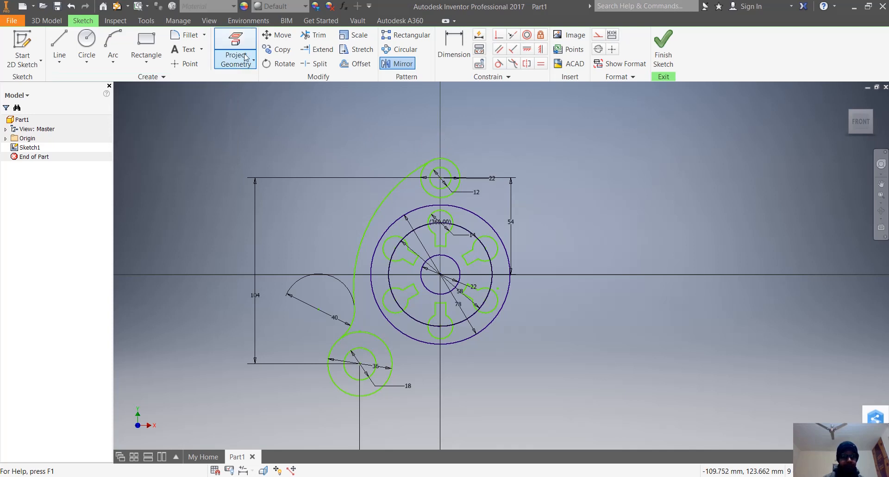
- Draw a vertical line through the plate's center, from above the top circles to below the lower circles, and convert it to a centerline
click(61, 61)
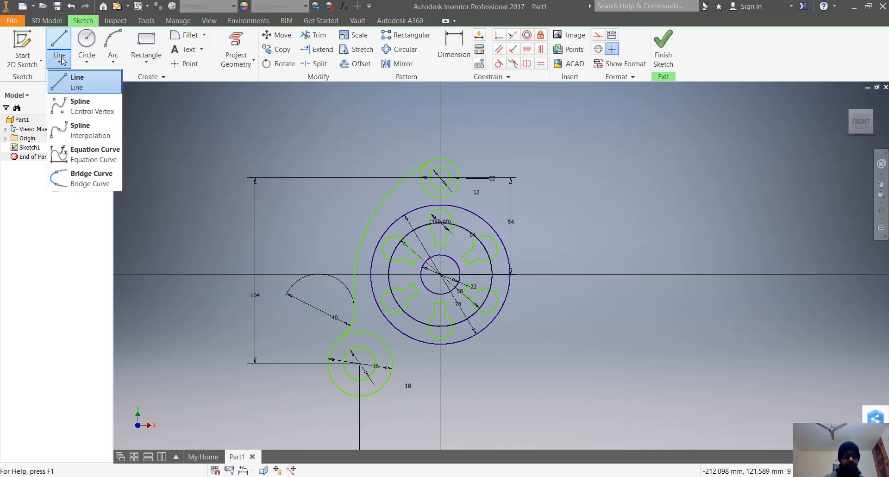
click(65, 82)
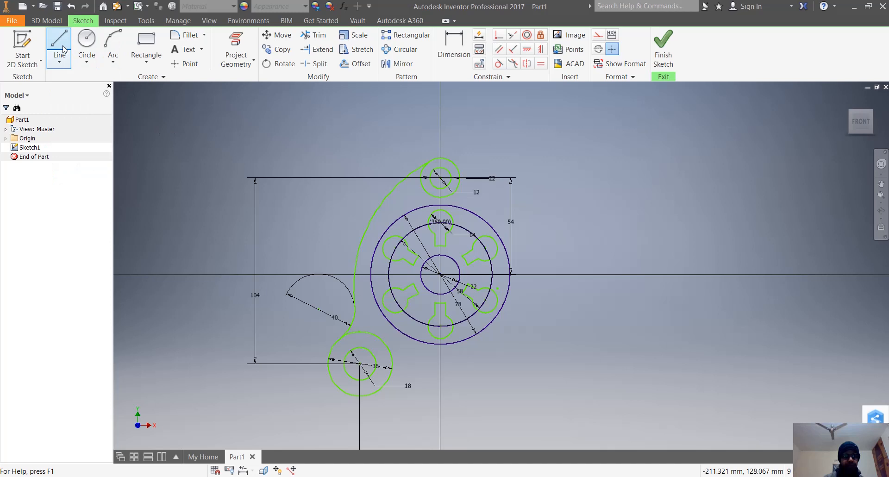
click(439, 117)
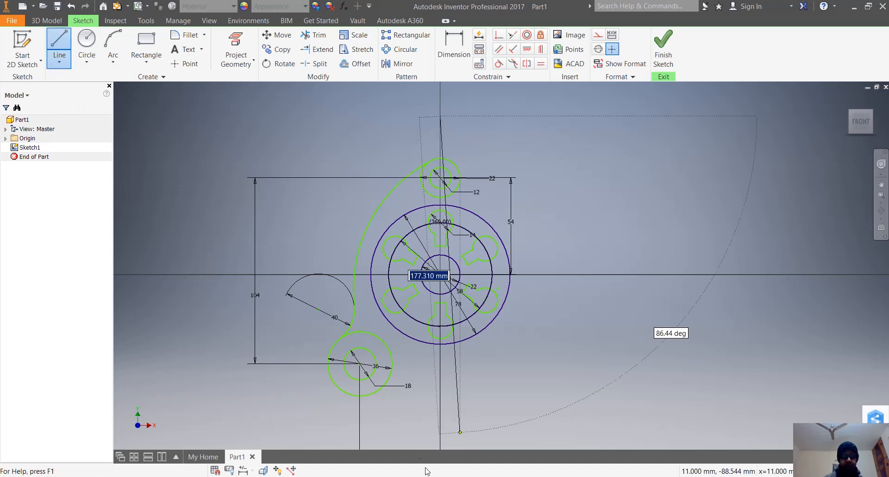
click(439, 420)
key(Escape)
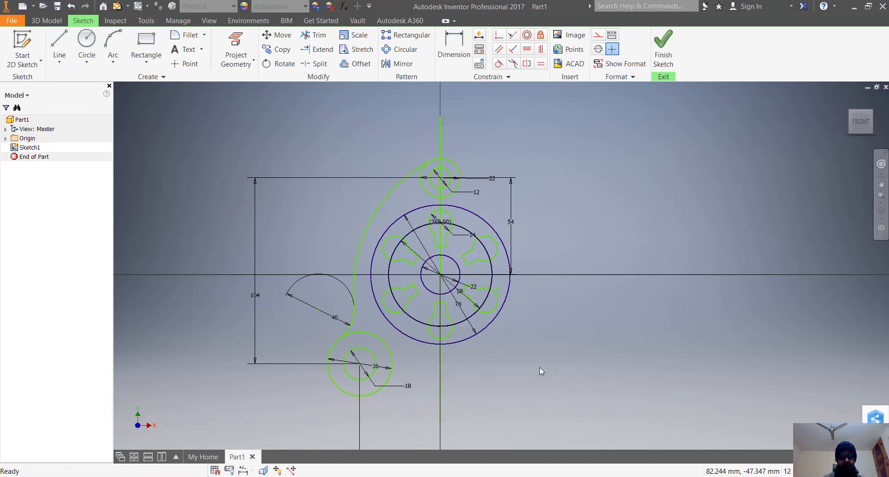
click(439, 123)
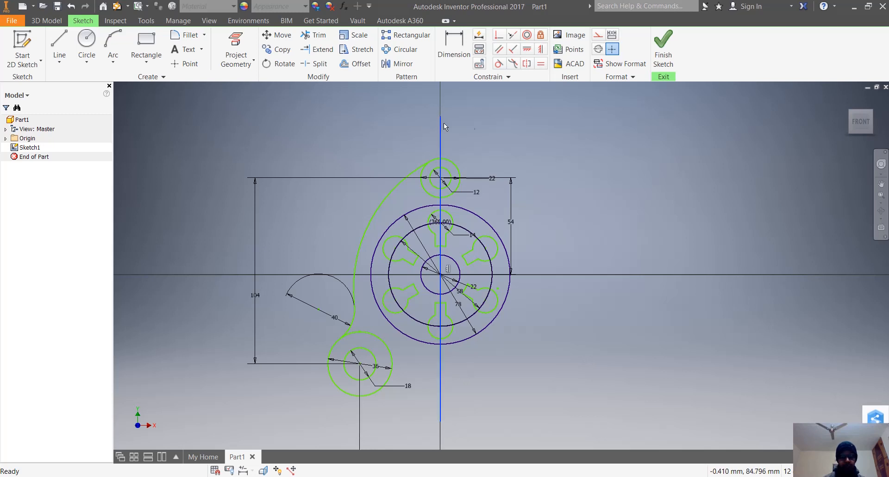
click(610, 49)
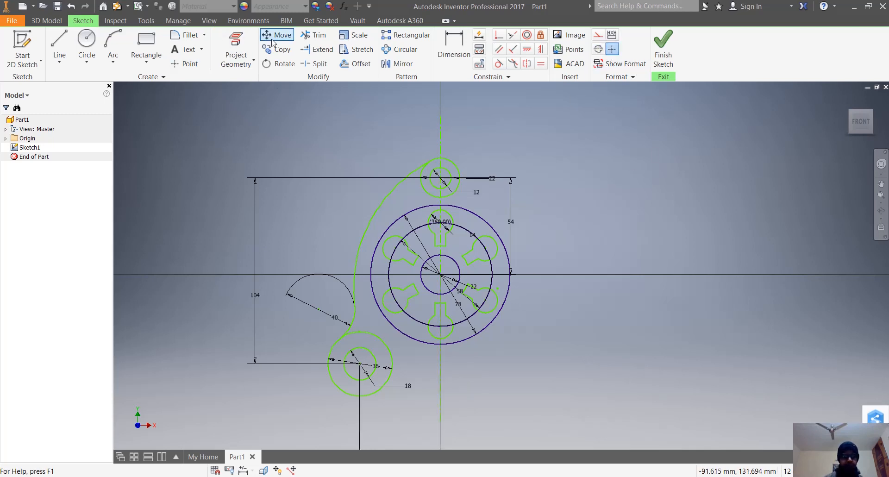
- Mirror the left outline arc, its fillet arc and the lower-left 36 mm and 18 mm circles about the vertical centerline
click(386, 64)
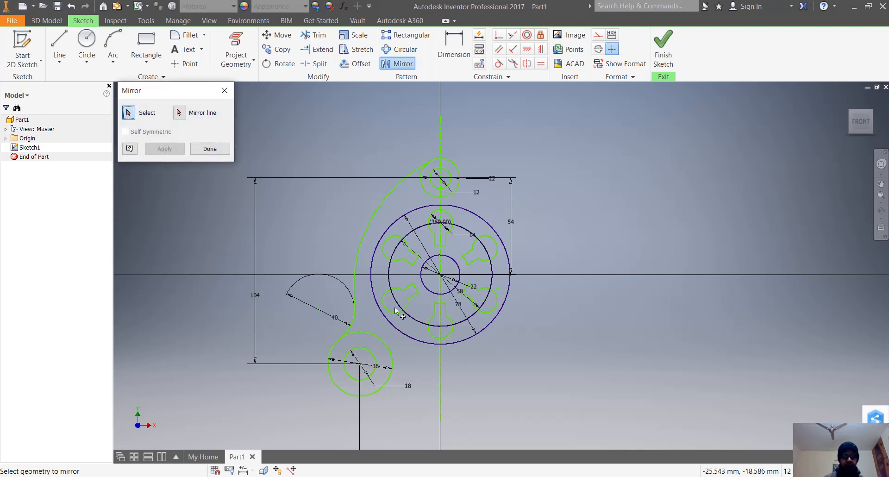
click(356, 246)
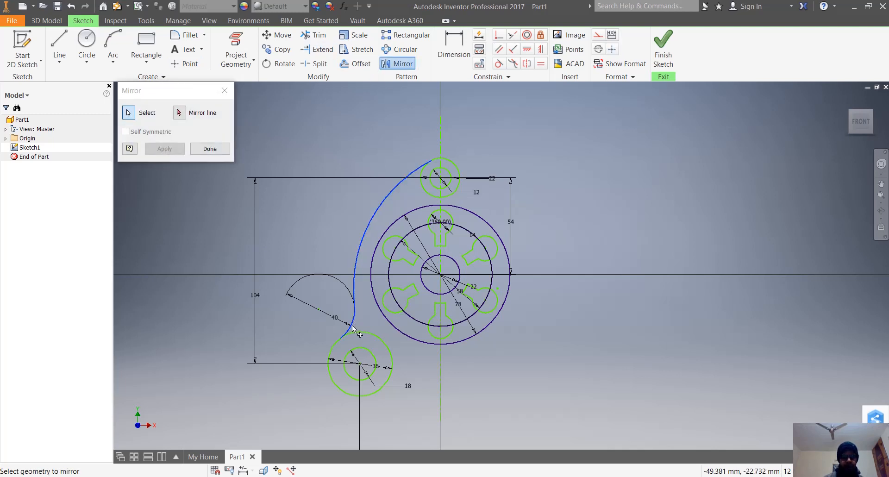
click(338, 351)
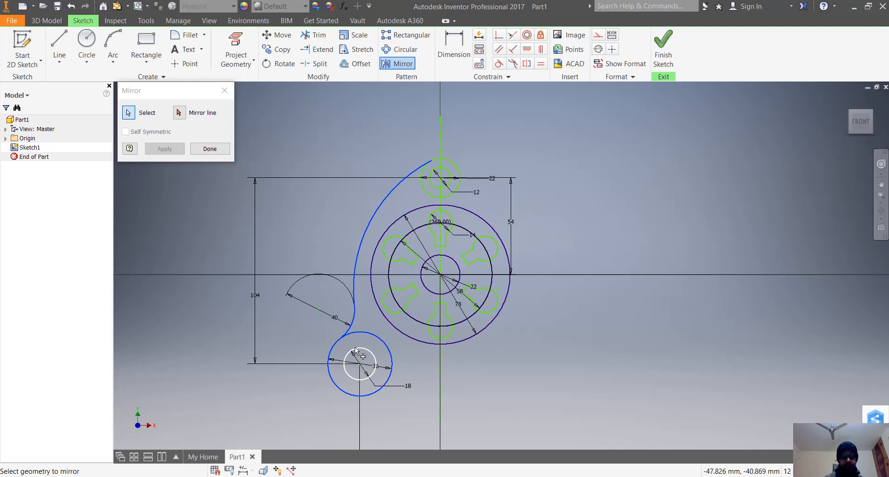
click(349, 352)
click(178, 112)
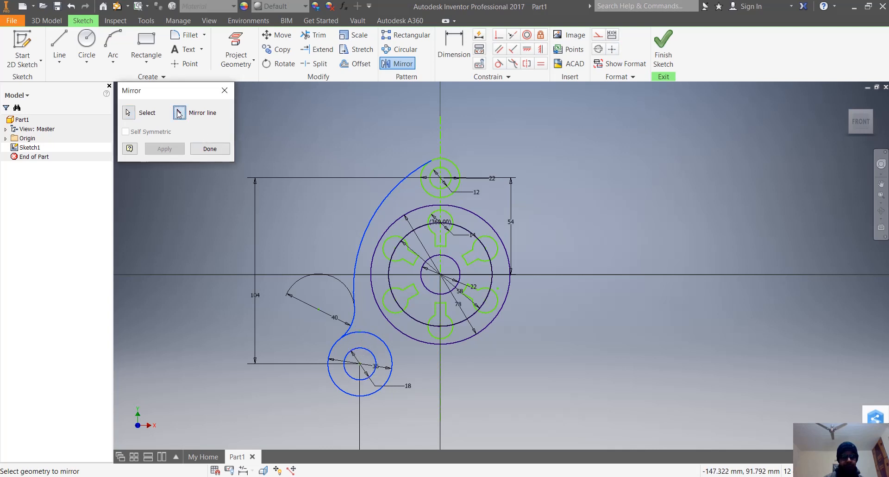
click(440, 364)
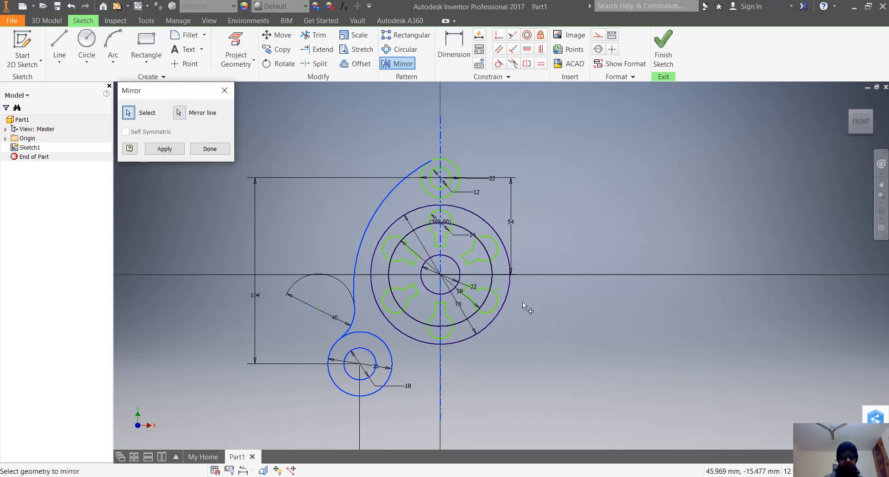
click(166, 150)
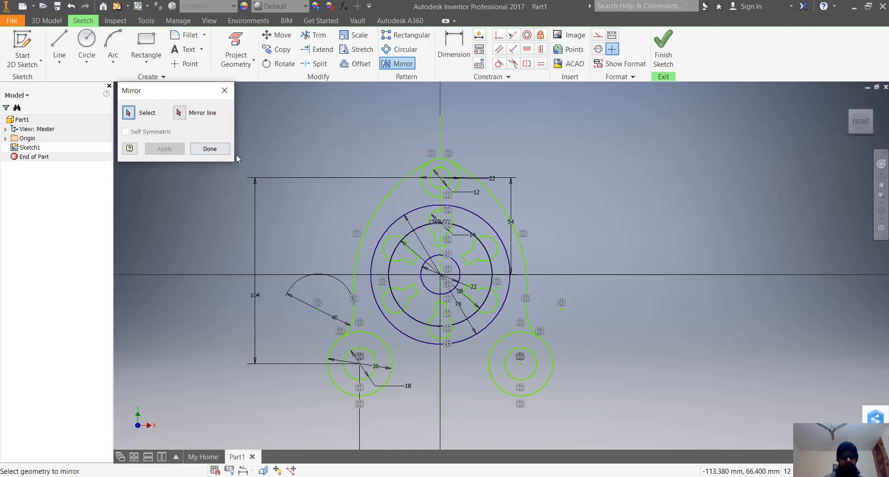
click(214, 150)
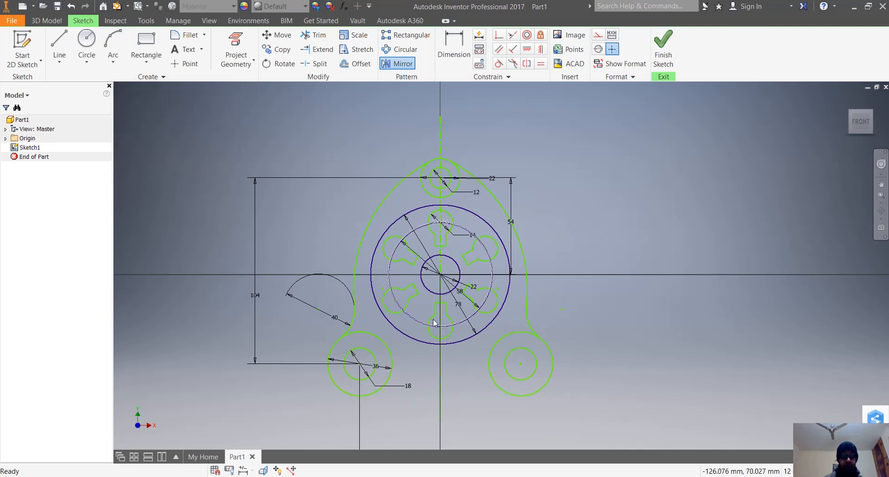
- Draw a horizontal line joining the lowest points of the two large lower circles to close the plate's bottom edge
scroll(519, 347, down, 3)
scroll(455, 273, up, 5)
scroll(456, 272, down, 5)
scroll(454, 188, up, 6)
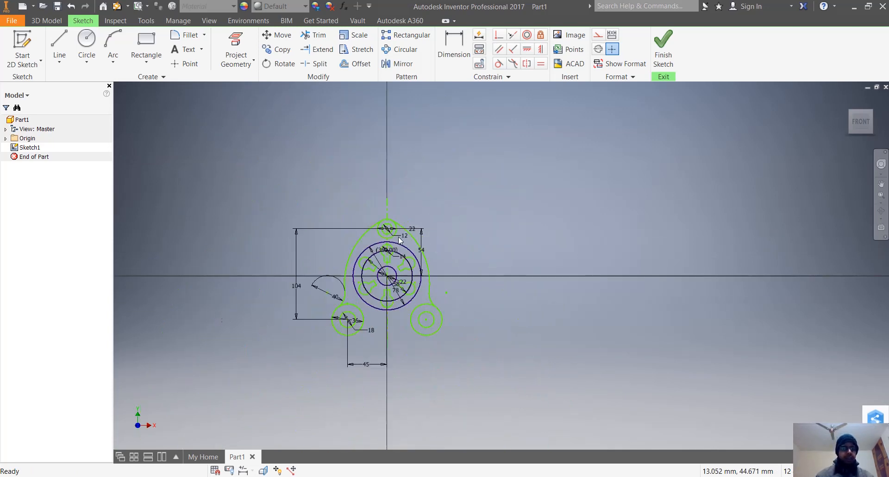
scroll(387, 332, down, 4)
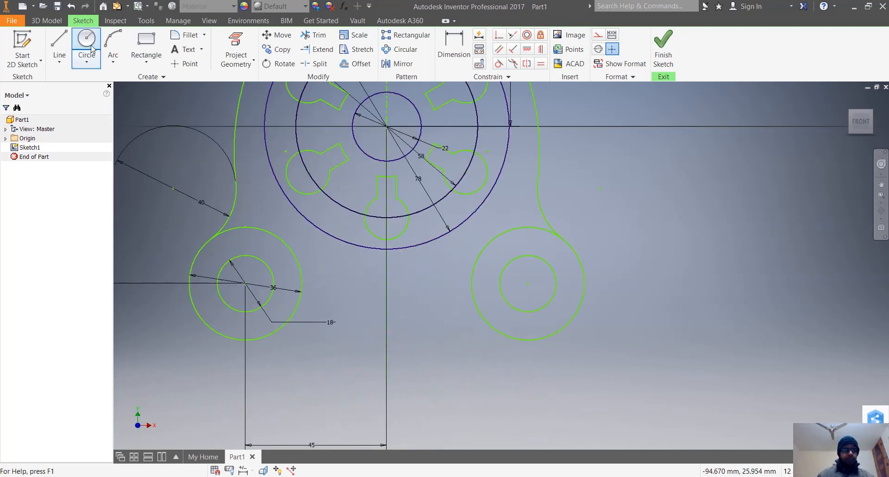
click(59, 47)
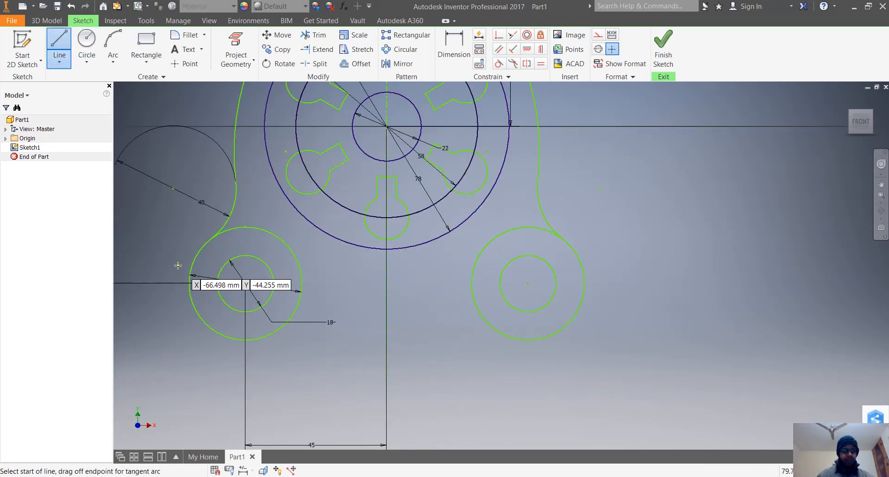
click(245, 340)
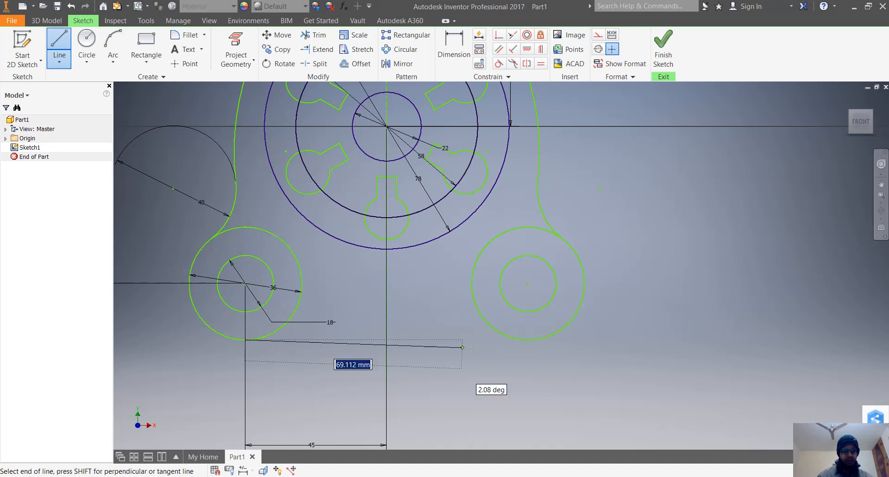
click(526, 339)
key(Escape)
scroll(417, 352, up, 5)
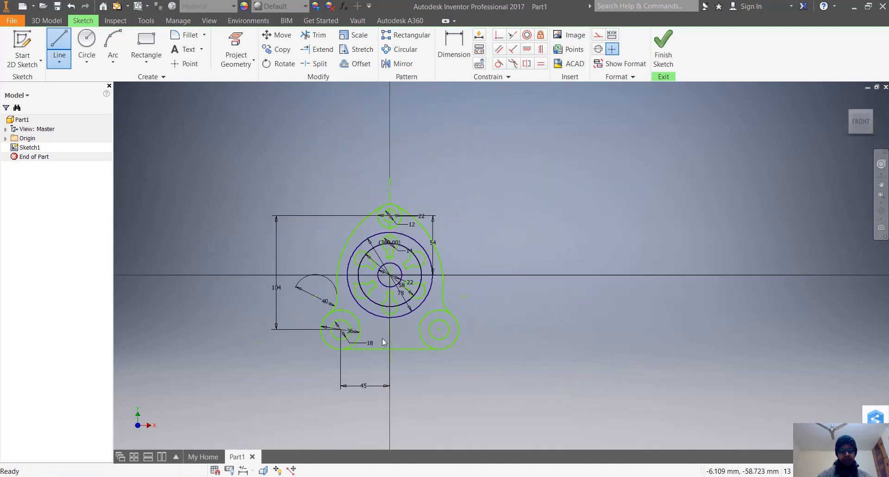
key(Escape)
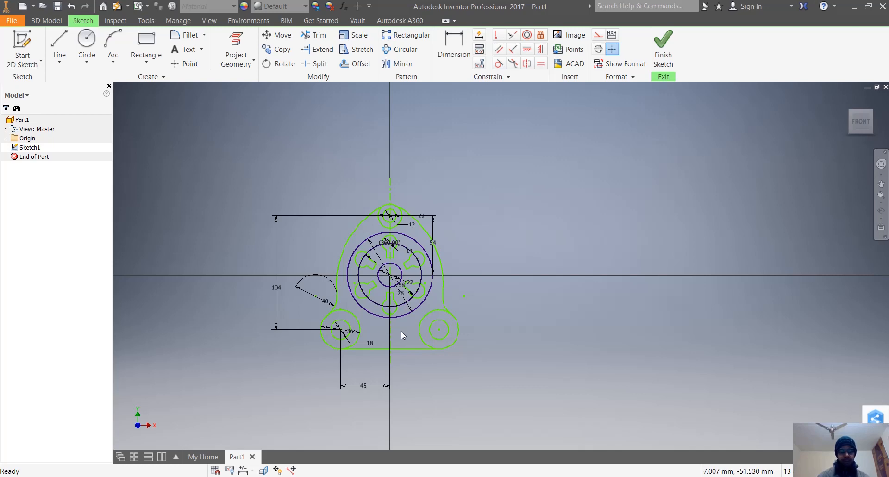
- Switch to SOLIDWORKS to compare its version of the plate sketch, and return to Inventor
scroll(399, 339, down, 6)
scroll(329, 346, up, 2)
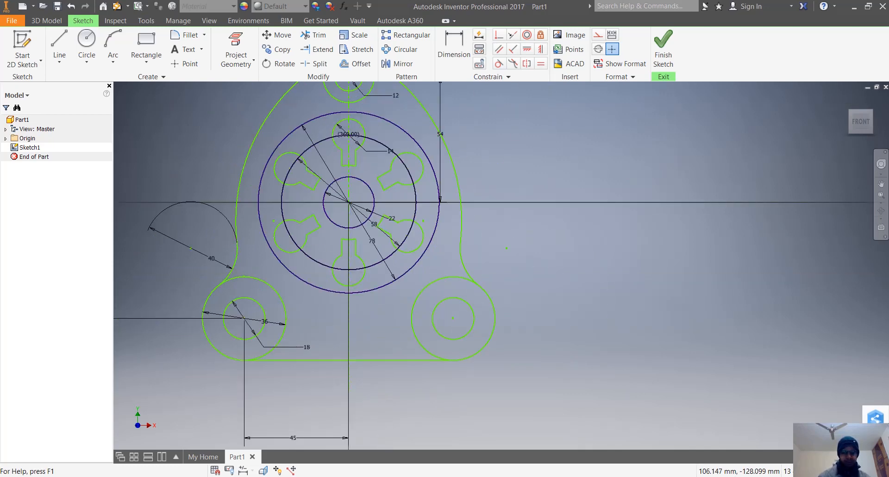
mouse_move(471, 476)
click(531, 432)
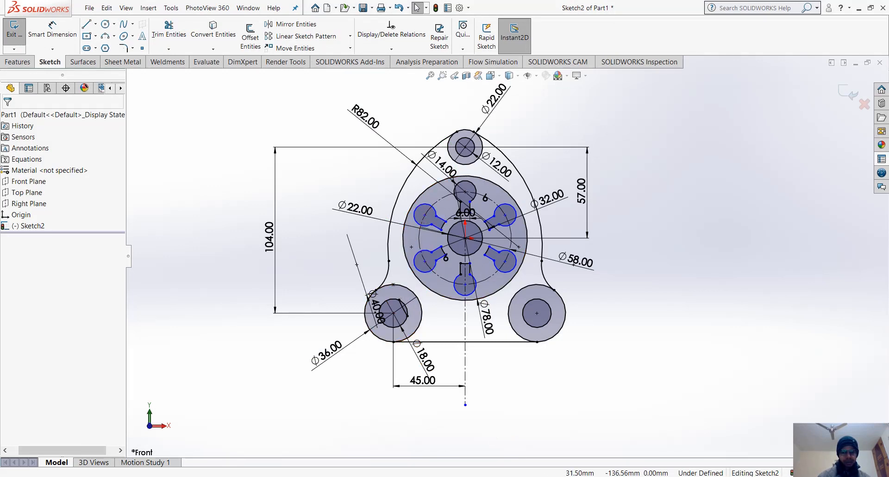
click(509, 476)
- Examine the Inventor sketch's outline, slots and circles for completeness
scroll(418, 285, up, 5)
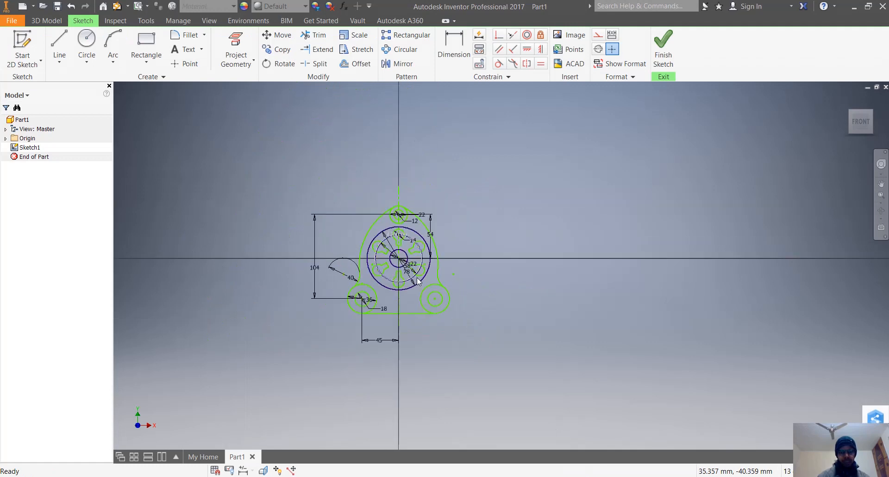
scroll(396, 235, down, 3)
scroll(402, 237, down, 1)
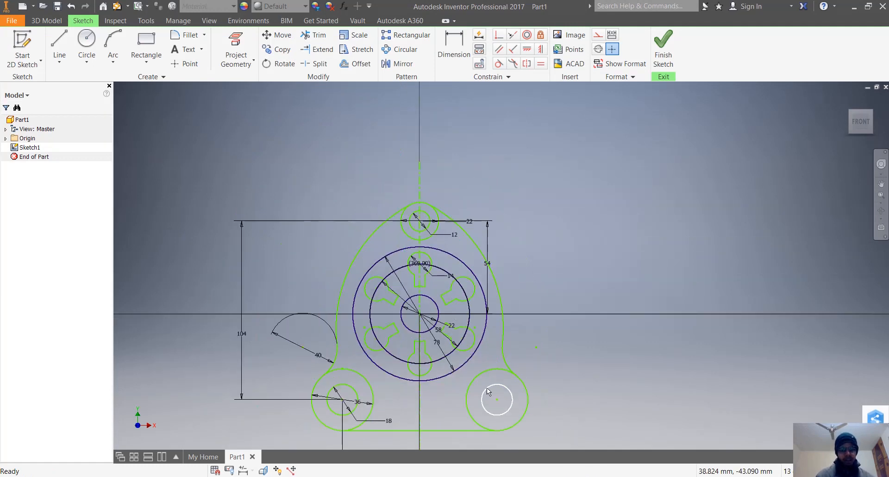
scroll(410, 391, down, 3)
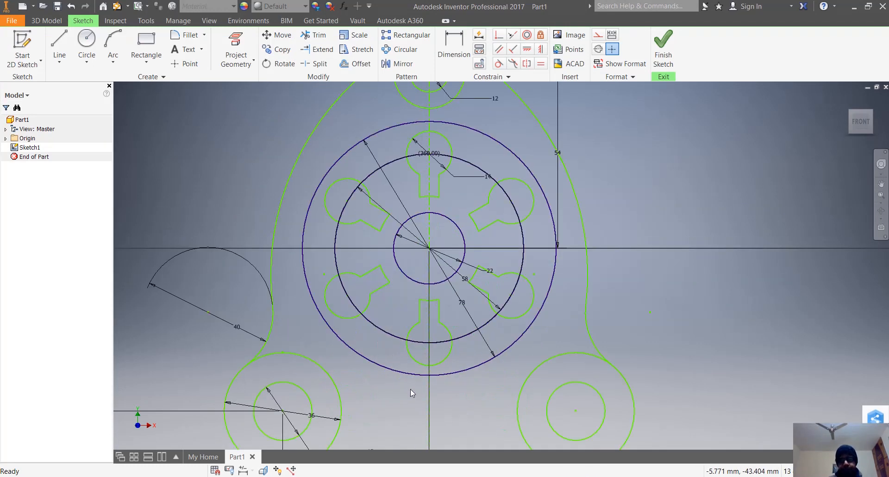
scroll(416, 398, up, 2)
scroll(407, 431, down, 2)
scroll(409, 412, up, 5)
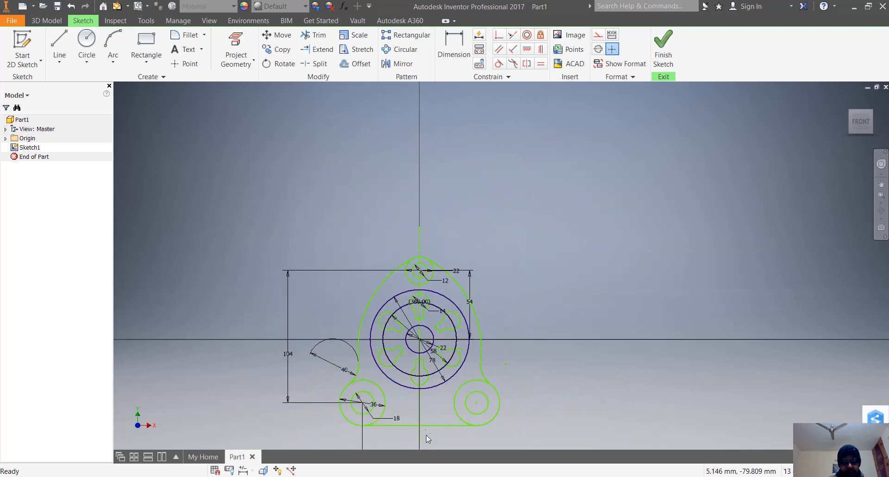
scroll(446, 403, down, 9)
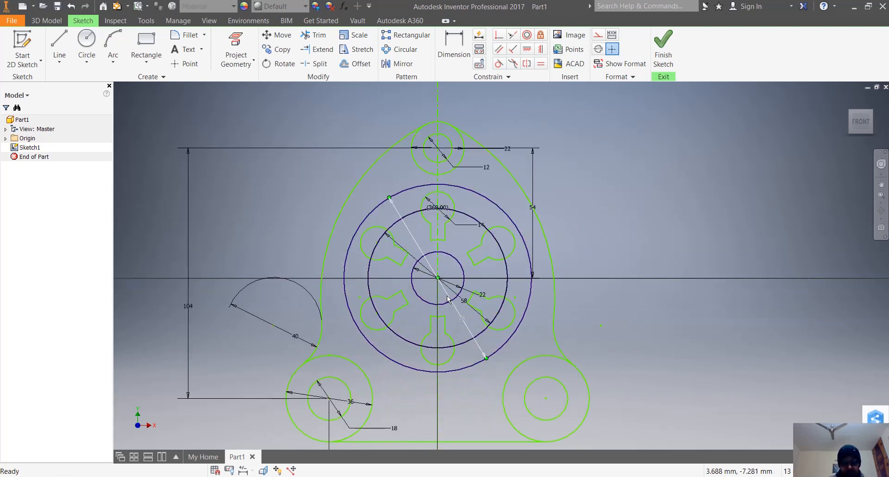
- Try to apply a Vertical constraint to the plate's centerline
scroll(454, 299, up, 5)
click(435, 237)
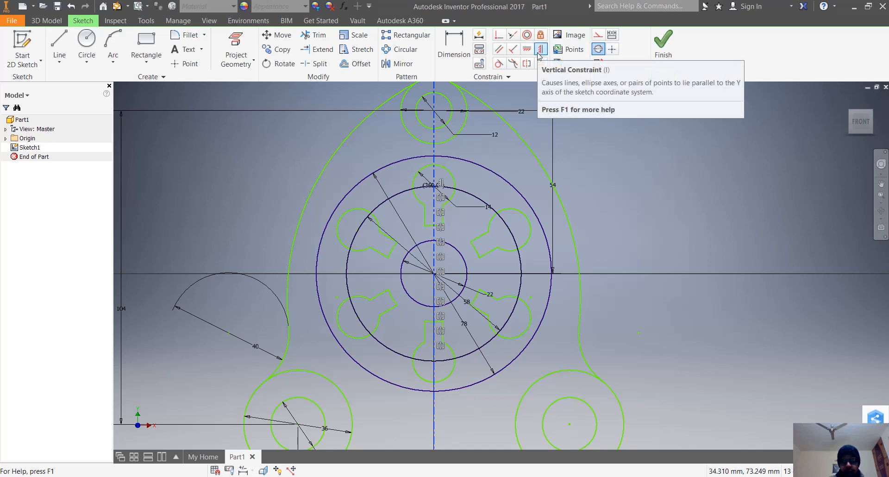
click(540, 52)
key(Escape)
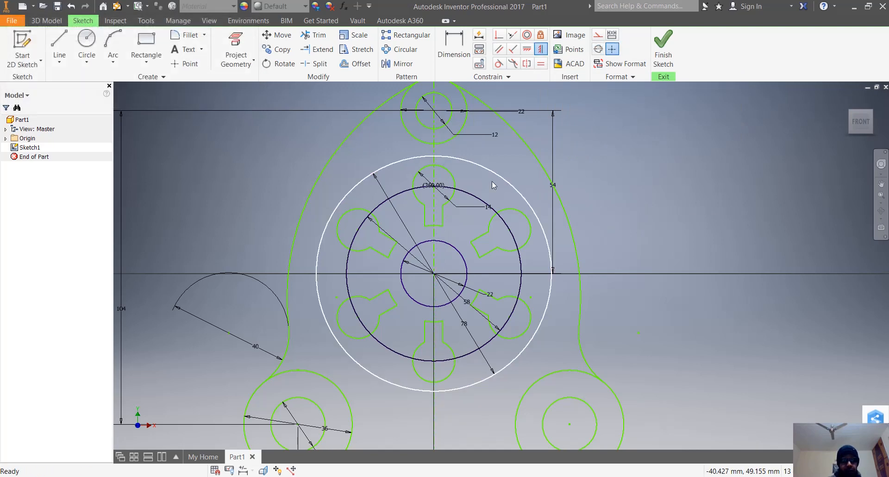
scroll(467, 141, up, 5)
scroll(468, 138, down, 6)
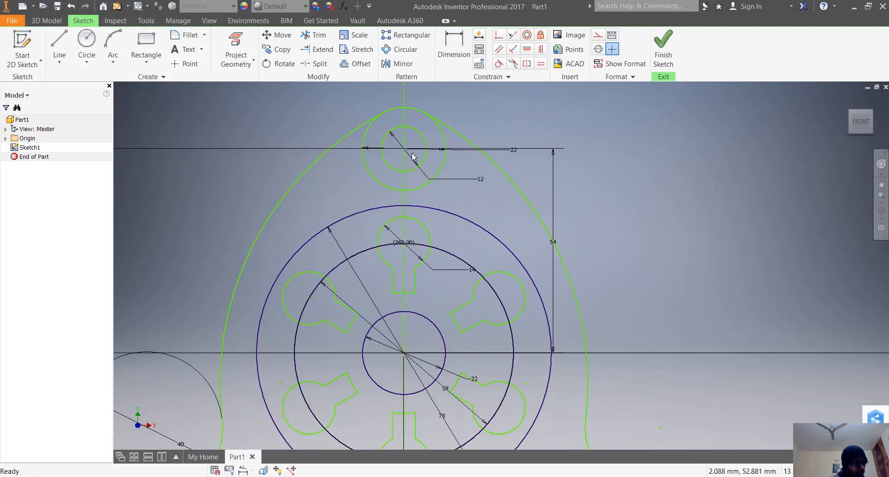
- Move the vertical dimension between the plate's center and the top circles clear of the outline and set it to 57 mm
scroll(413, 156, up, 2)
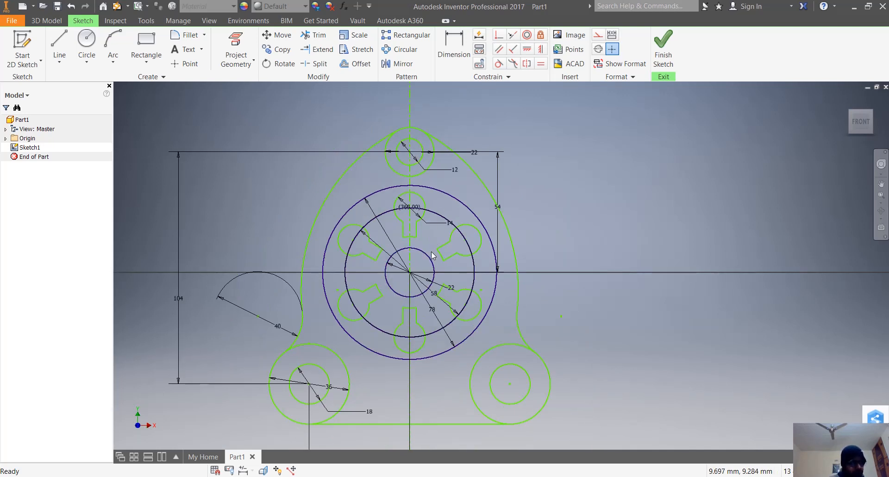
drag(497, 207, 552, 199)
double_click(552, 198)
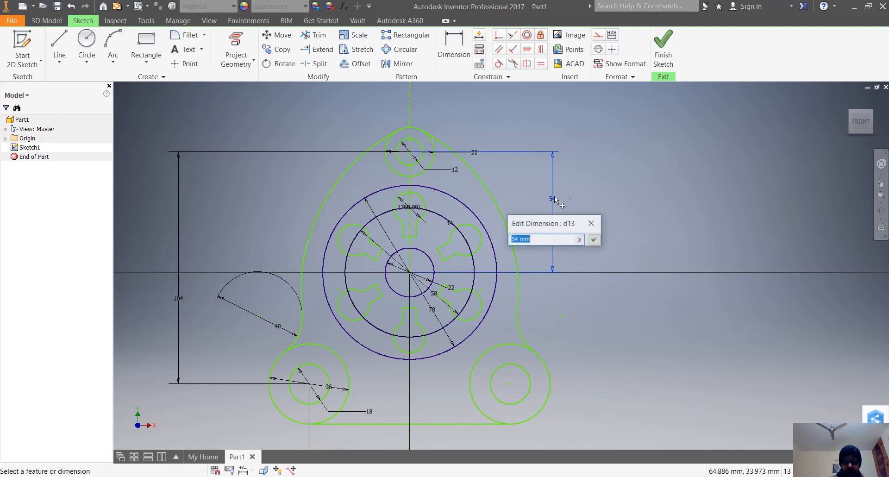
text(57)
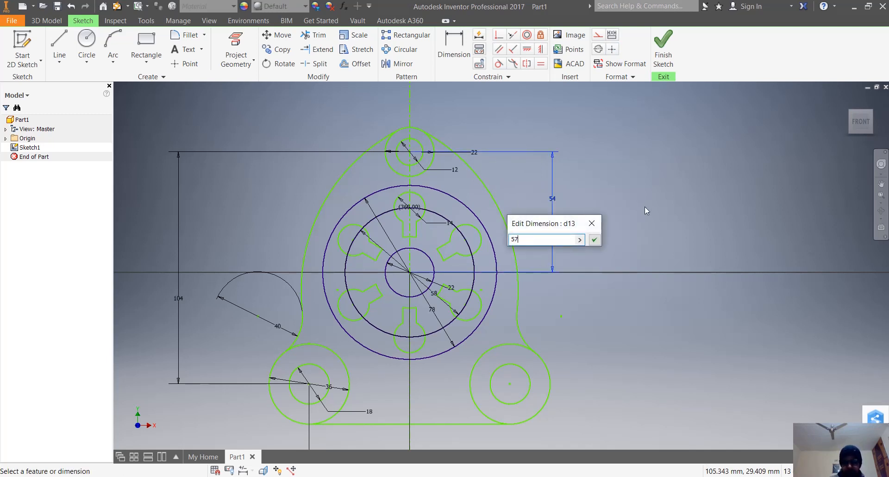
key(Return)
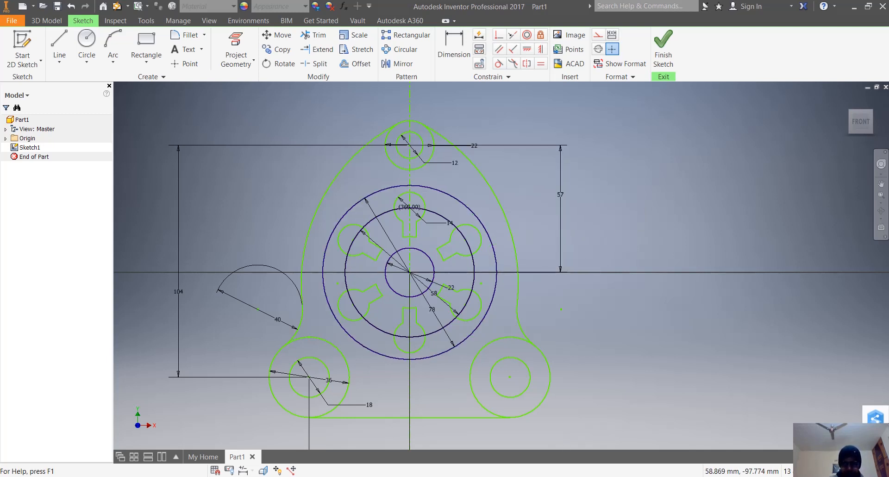
- Switch to SOLIDWORKS to compare its plate sketch dimensions, return to Inventor and check the 40 mm fillet arc's dimension
mouse_move(470, 474)
click(517, 444)
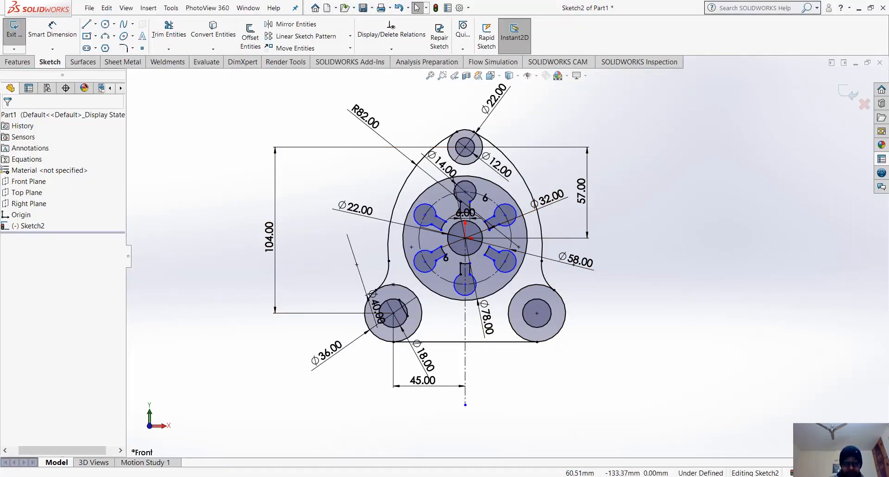
mouse_move(585, 476)
click(542, 424)
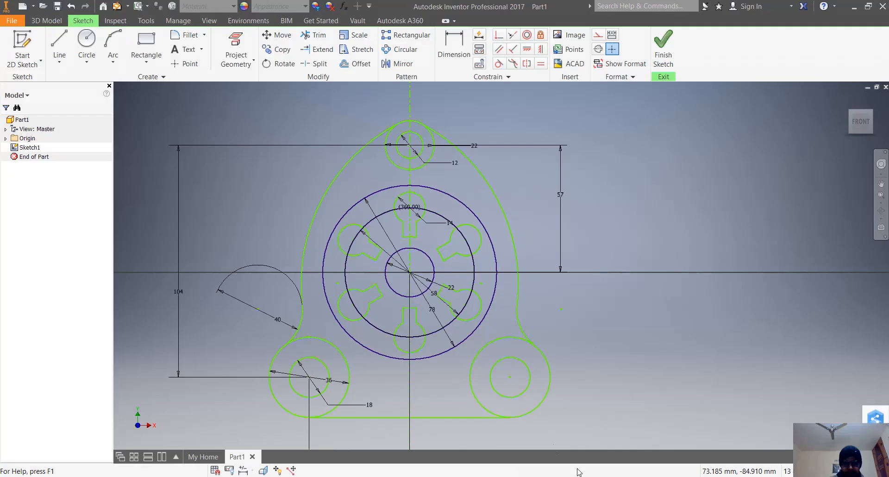
click(268, 318)
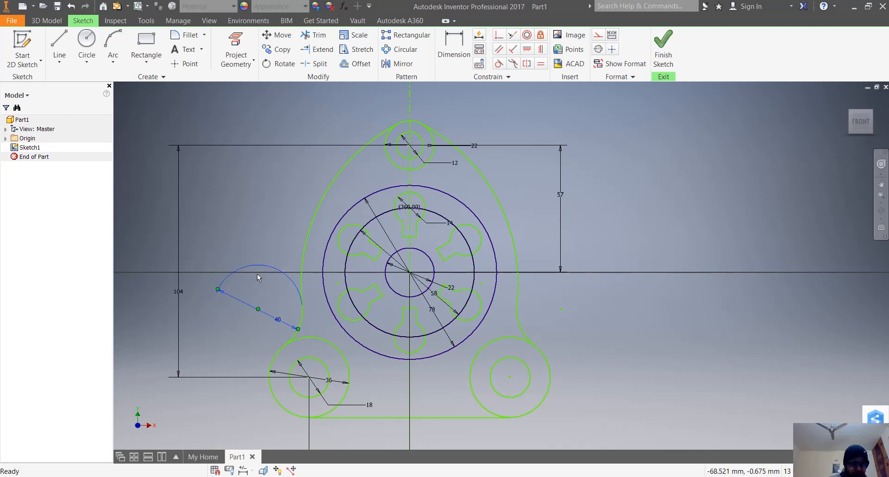
click(279, 323)
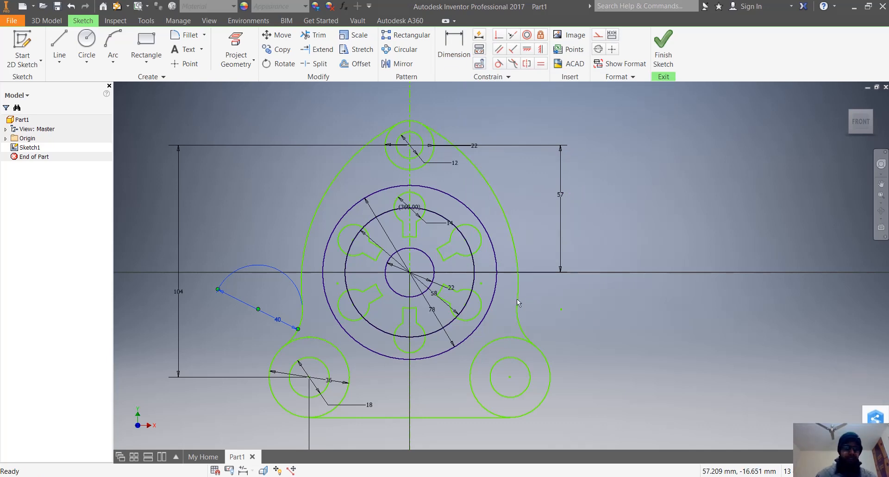
- Test the sketch's freedom by moving the center point of the mirrored fillet arc, and undo the move
scroll(479, 284, up, 5)
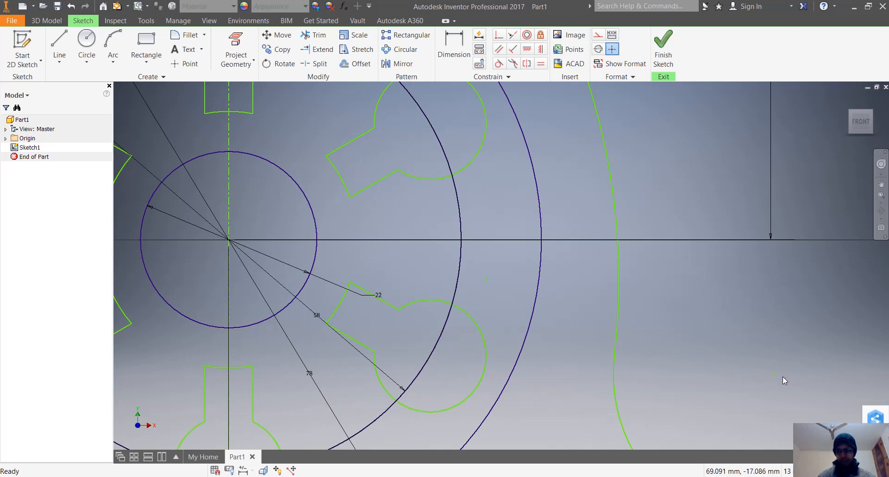
scroll(774, 373, down, 5)
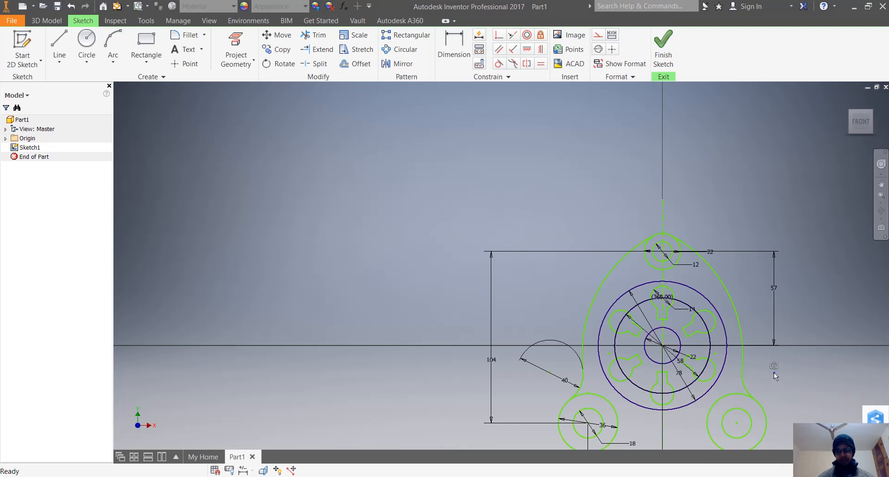
drag(773, 372, 780, 370)
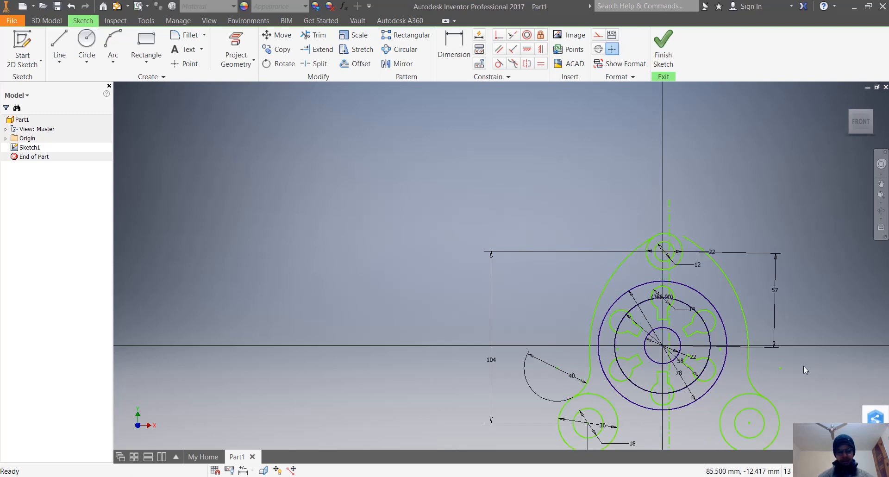
key(ctrl+z)
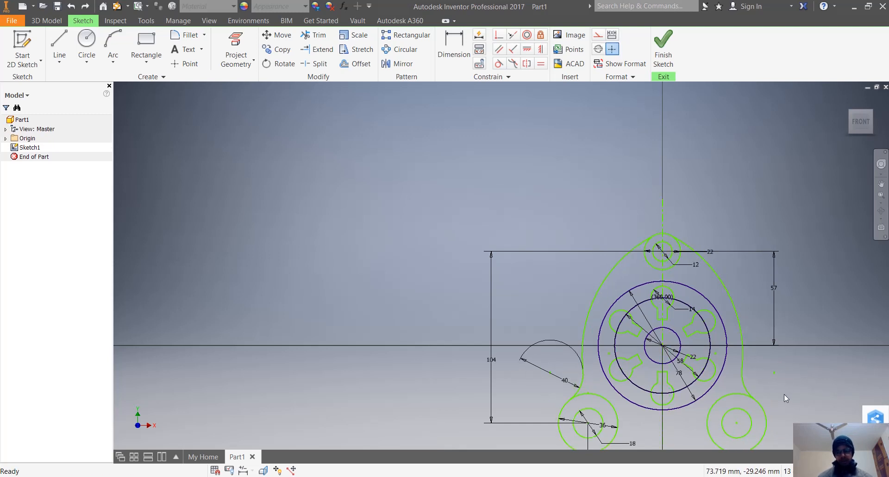
- Undo the value change and repositioning of the top circles' height dimension, and restore the front view
scroll(784, 393, down, 2)
scroll(767, 418, up, 5)
scroll(739, 421, down, 3)
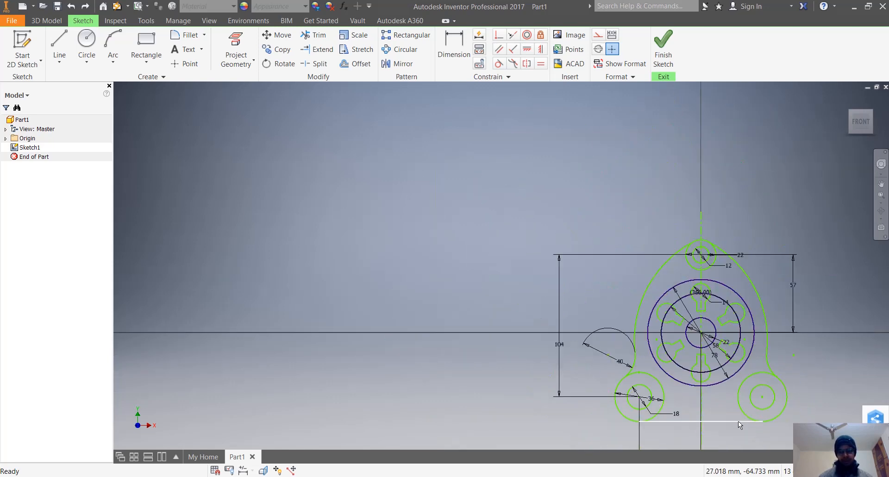
scroll(737, 421, up, 3)
scroll(739, 423, down, 3)
scroll(740, 418, up, 2)
mouse_move(749, 422)
shift+middle_down()
mouse_move(726, 387)
mouse_move(749, 403)
shift+middle_up()
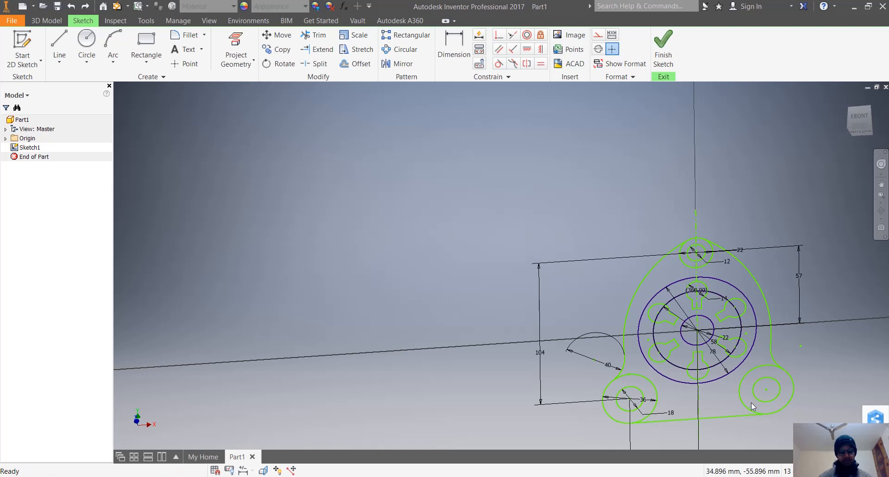
key(ctrl+z)
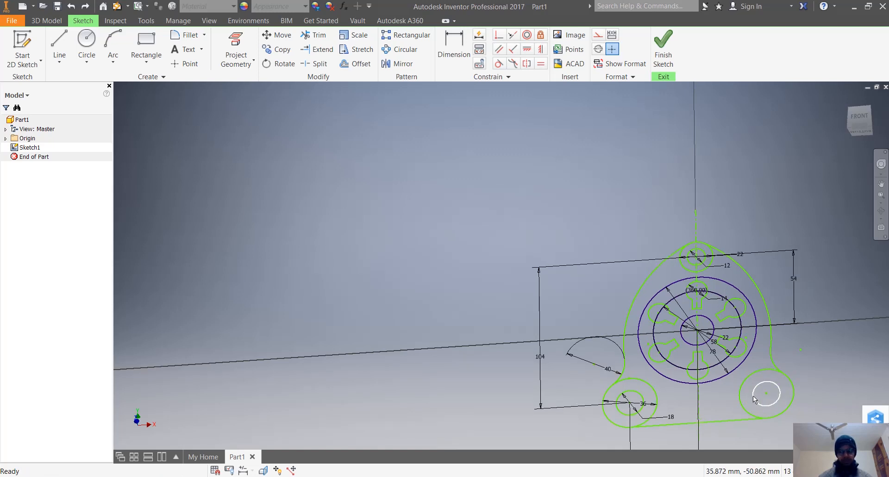
click(859, 117)
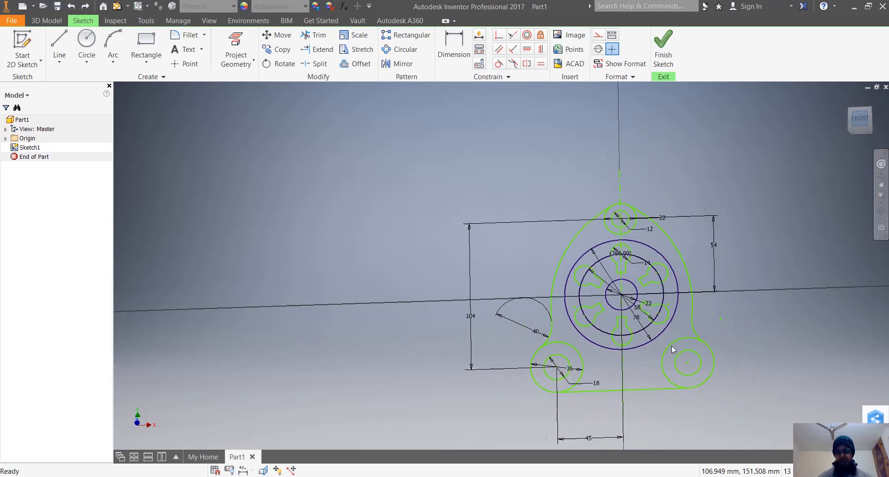
scroll(587, 330, down, 4)
scroll(584, 327, up, 3)
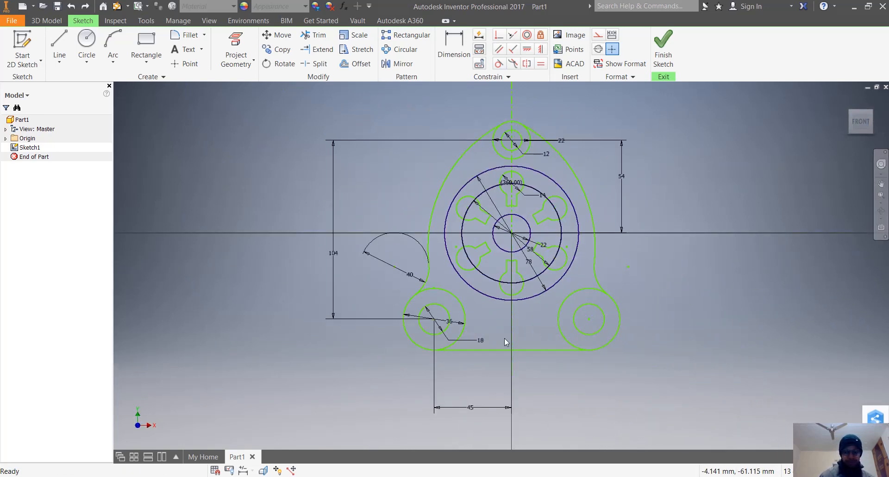
key(ctrl+z)
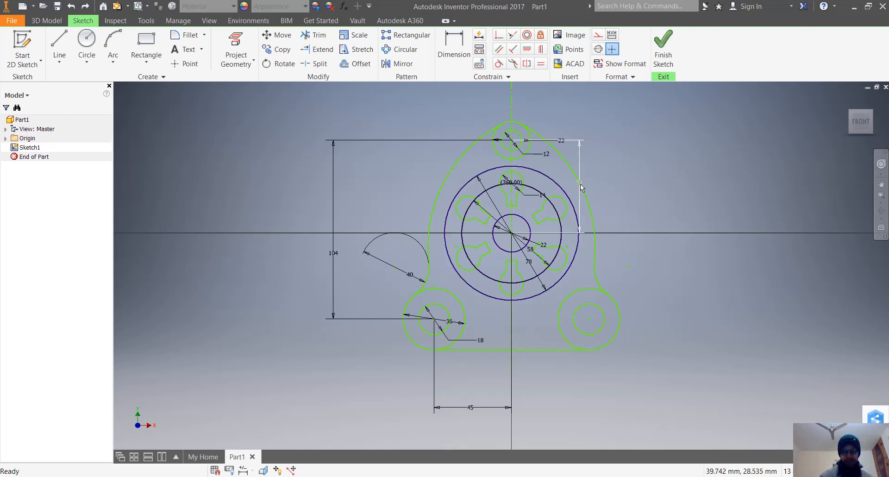
- Place the top circles' height dimension outside the outline and set the distance from the plate's center to 57 mm
drag(583, 183, 646, 187)
double_click(646, 187)
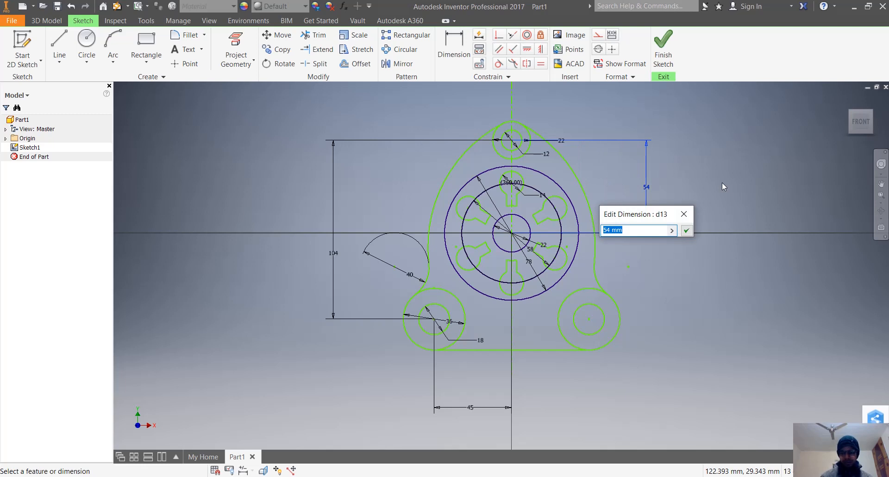
text(57)
key(Return)
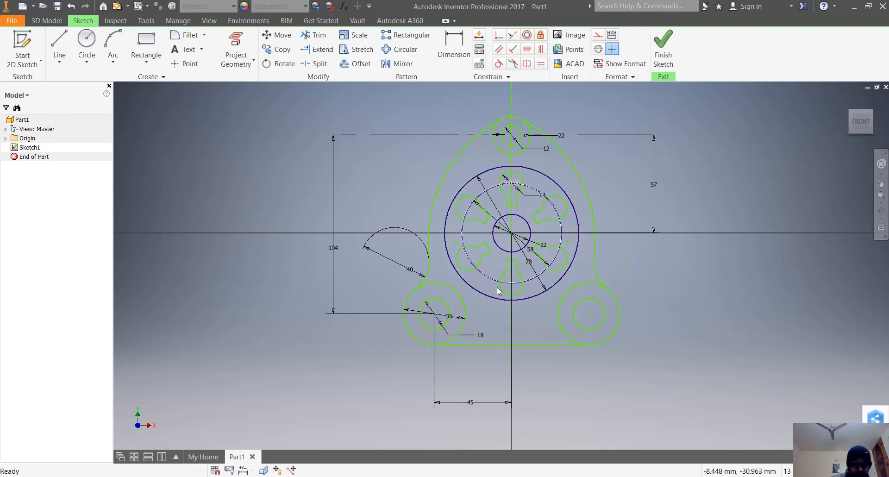
- Add a 96 mm diametral dimension from the point where the left outline arc meets its fillet arc to the centerline
scroll(507, 264, up, 3)
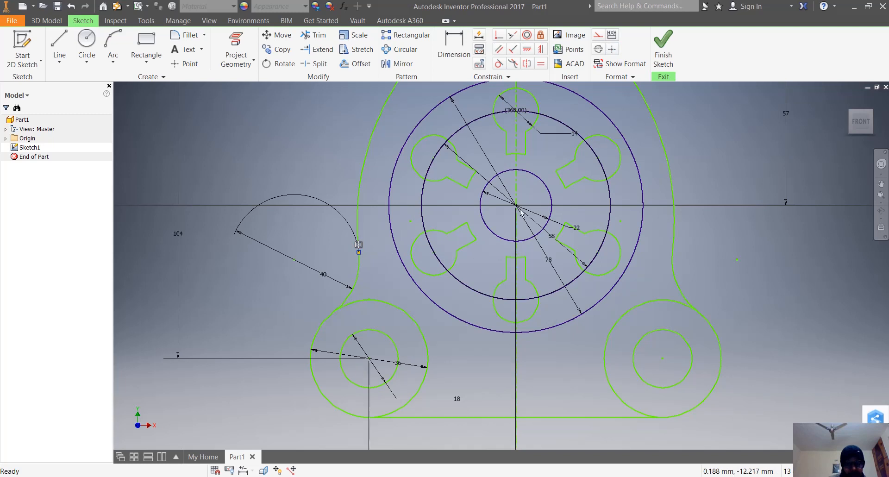
click(516, 165)
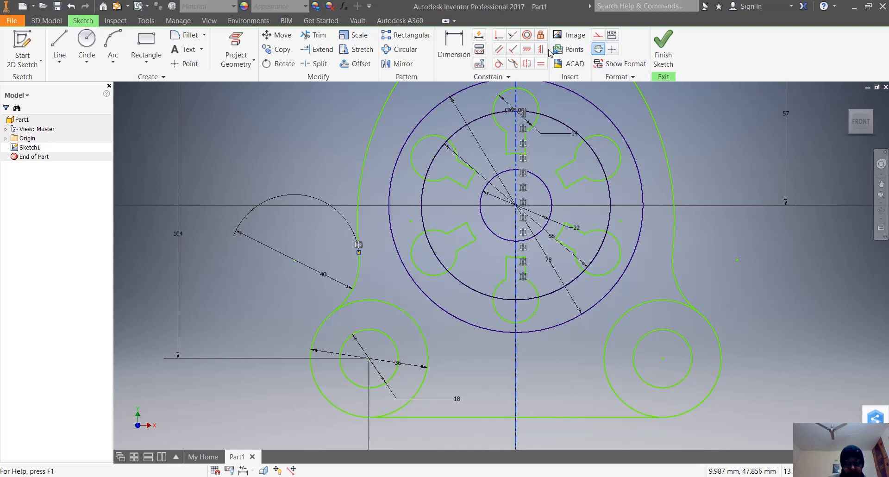
click(453, 55)
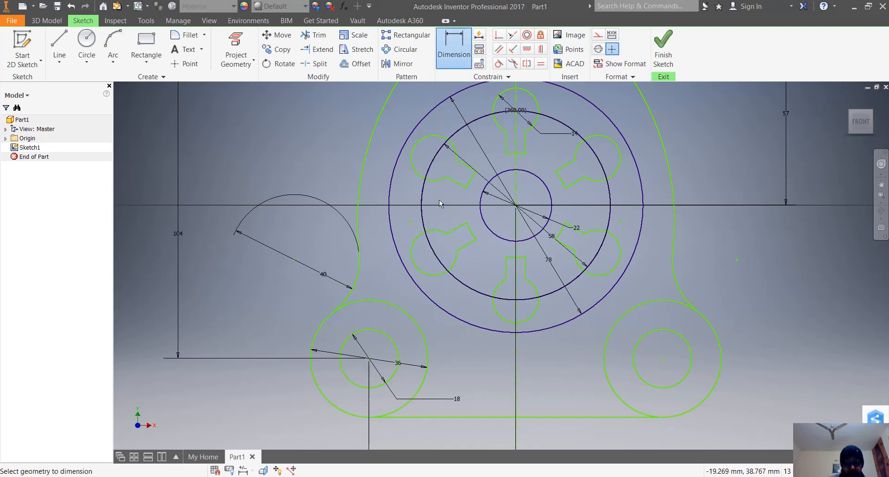
click(359, 252)
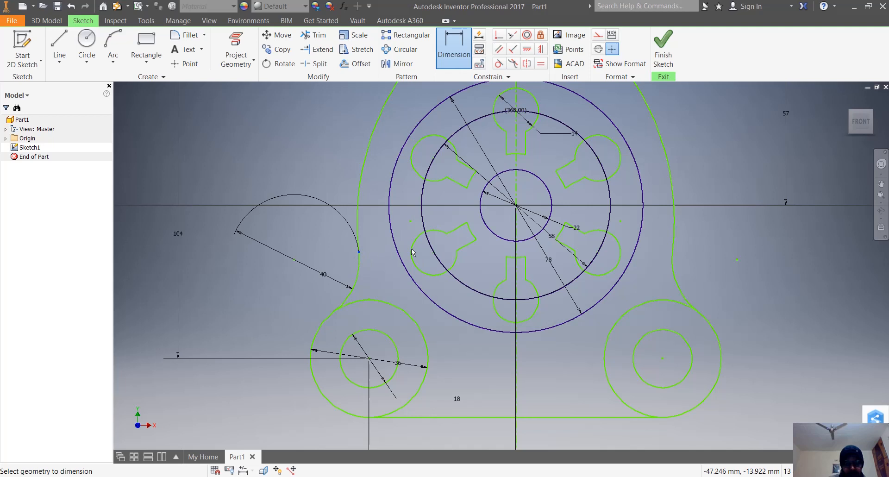
click(516, 250)
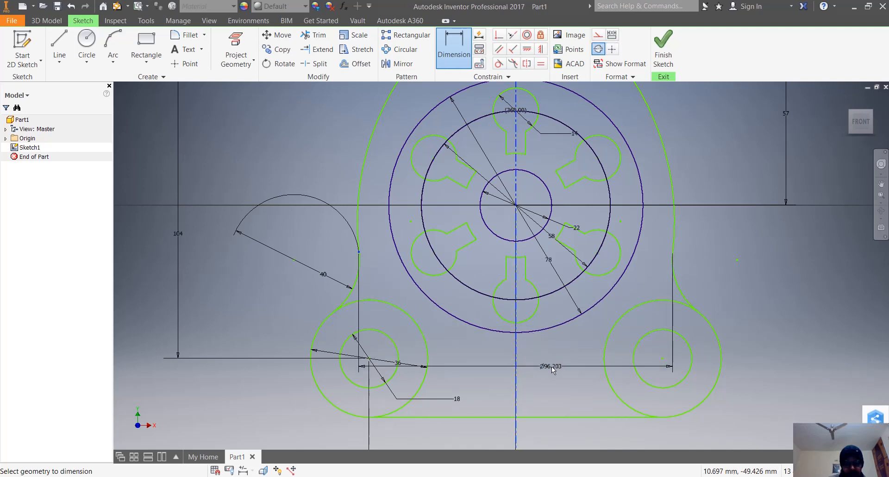
click(550, 366)
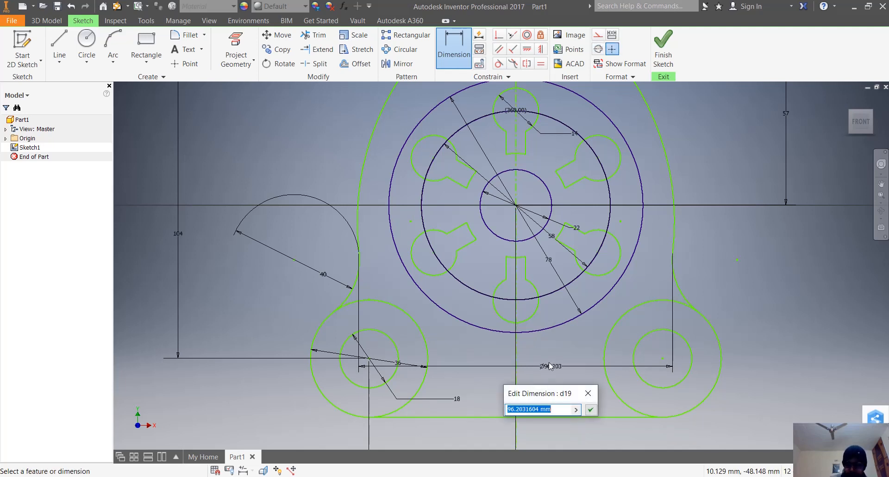
text(96)
key(Return)
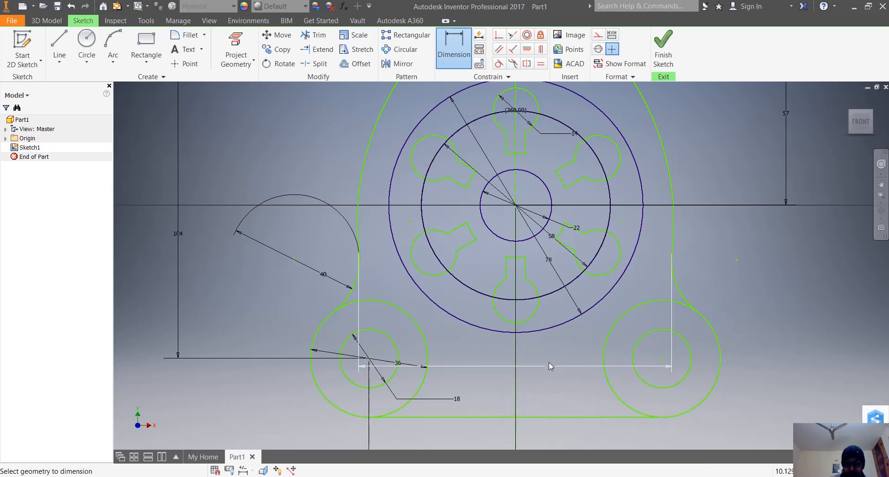
key(Escape)
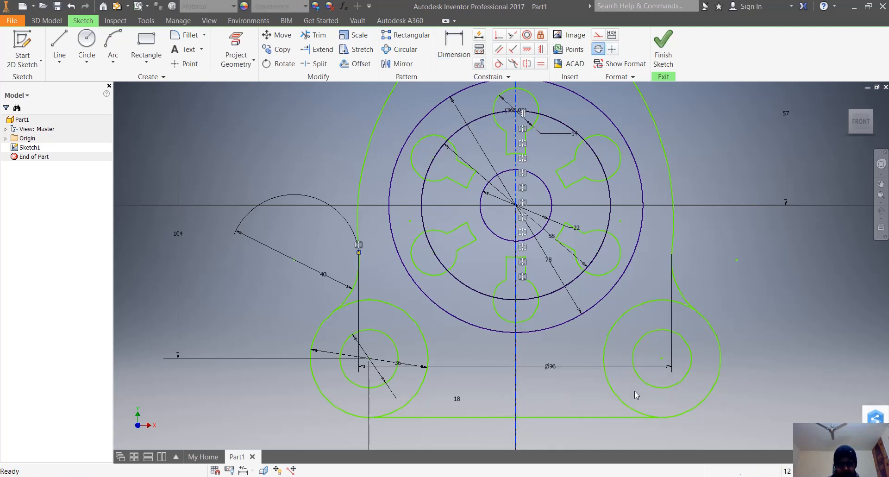
key(Escape)
- Dimension the length of the outline's bottom horizontal line below the plate and set it to 90 mm
scroll(589, 332, down, 5)
scroll(589, 332, up, 3)
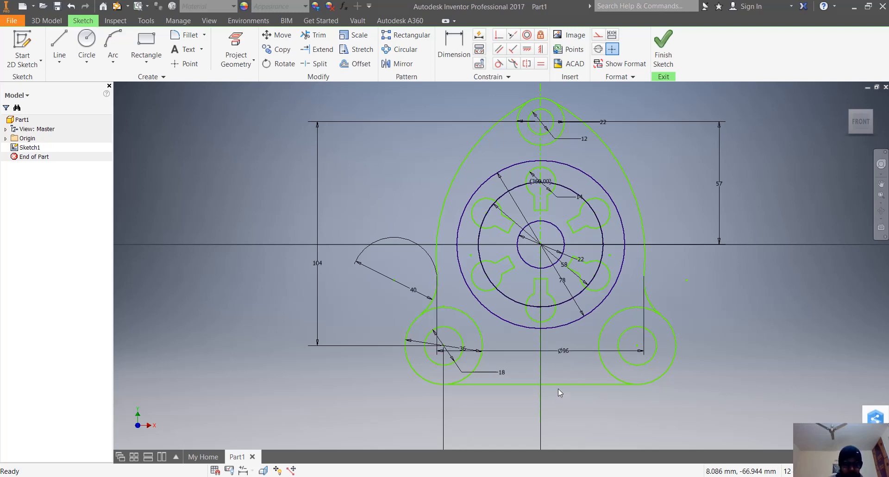
key(d)
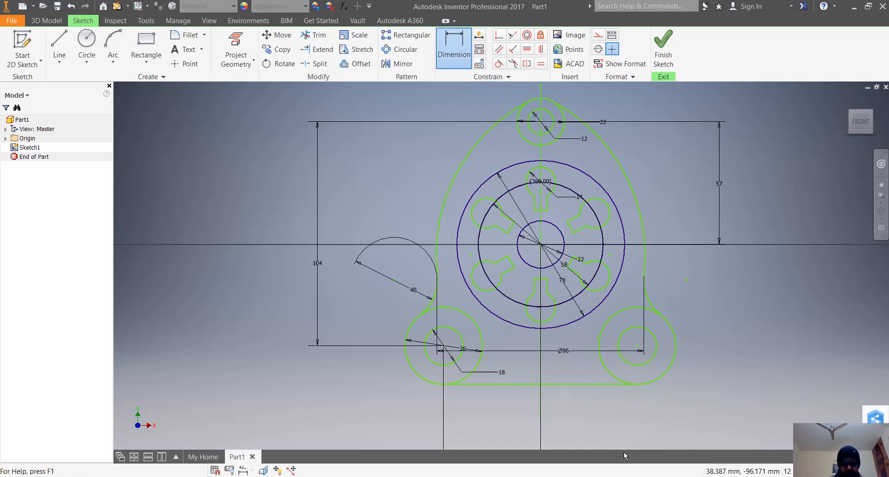
click(579, 383)
click(567, 410)
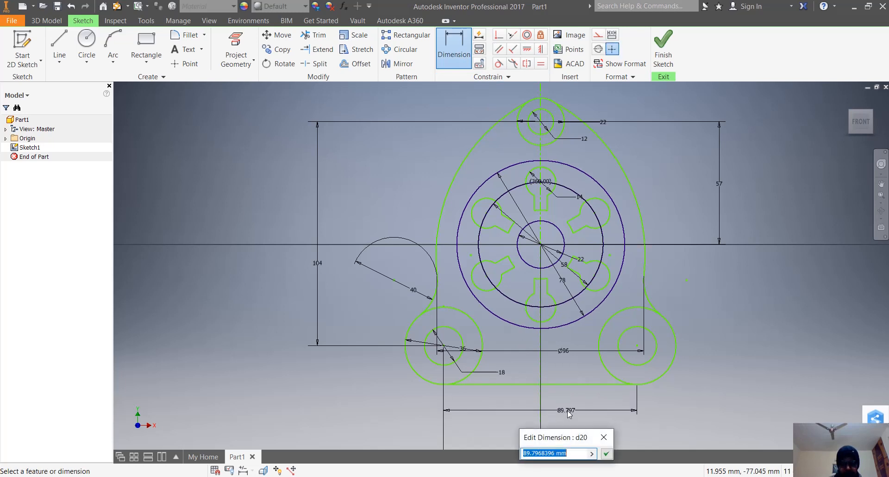
text(90)
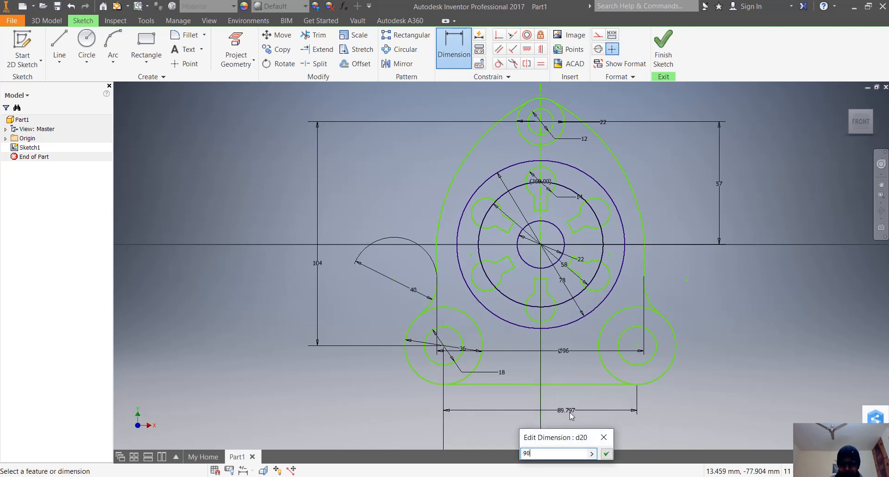
key(Return)
key(Escape)
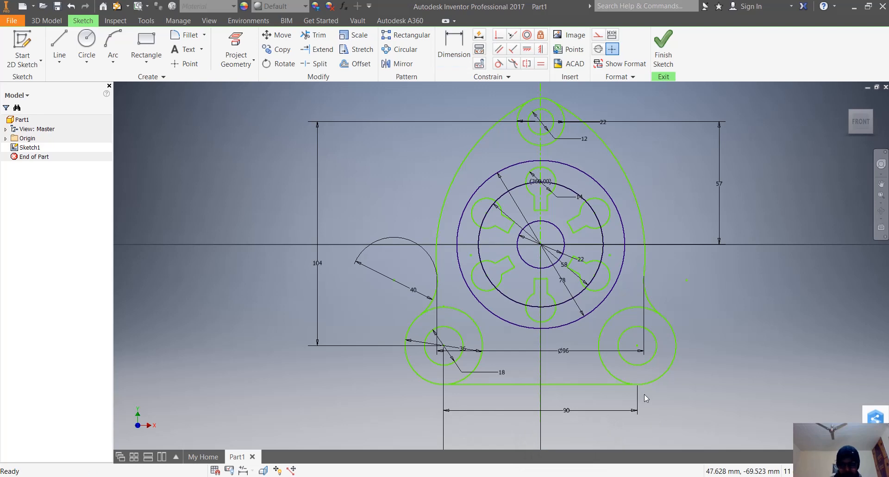
- Apply a vertical constraint between the center of the top circles and the plate's center point
scroll(460, 380, down, 5)
scroll(457, 379, up, 5)
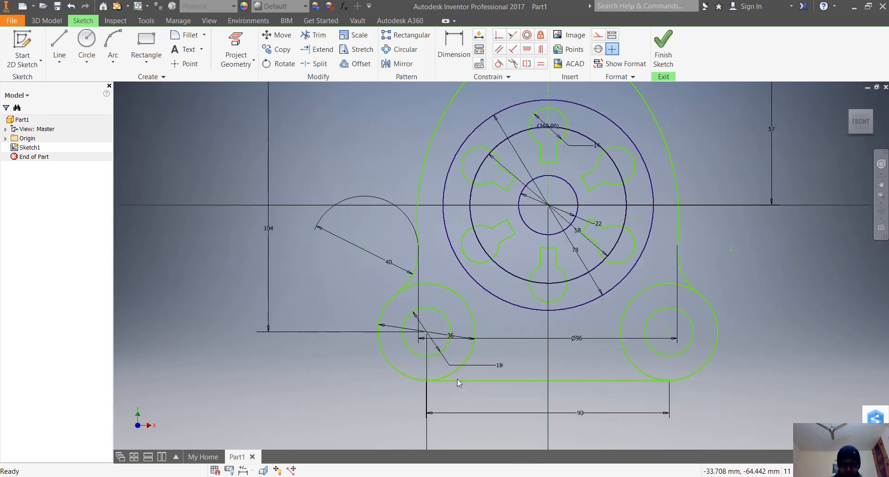
scroll(467, 385, down, 3)
scroll(563, 372, up, 5)
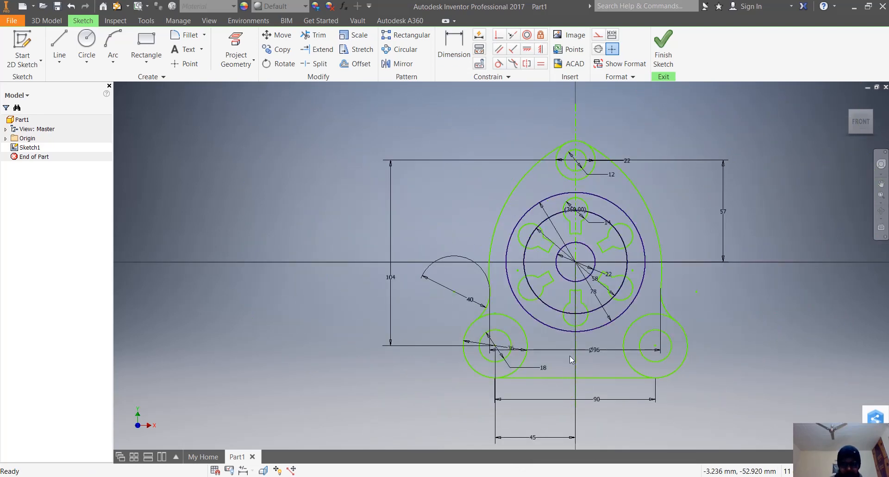
scroll(592, 147, up, 4)
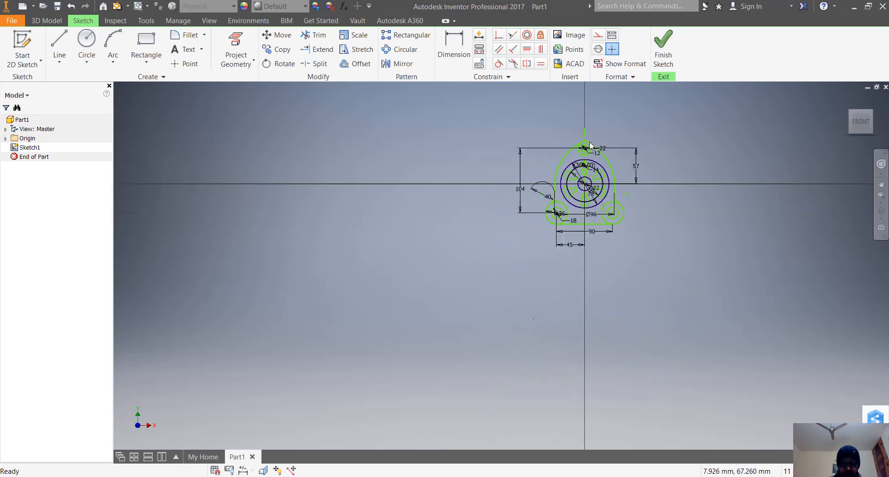
scroll(586, 143, down, 5)
scroll(585, 139, down, 5)
scroll(510, 180, up, 6)
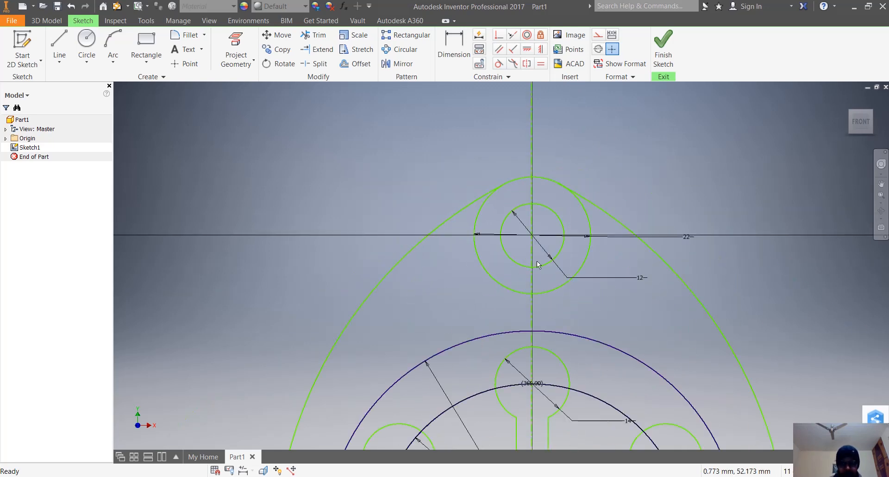
scroll(537, 293, down, 3)
scroll(541, 324, up, 3)
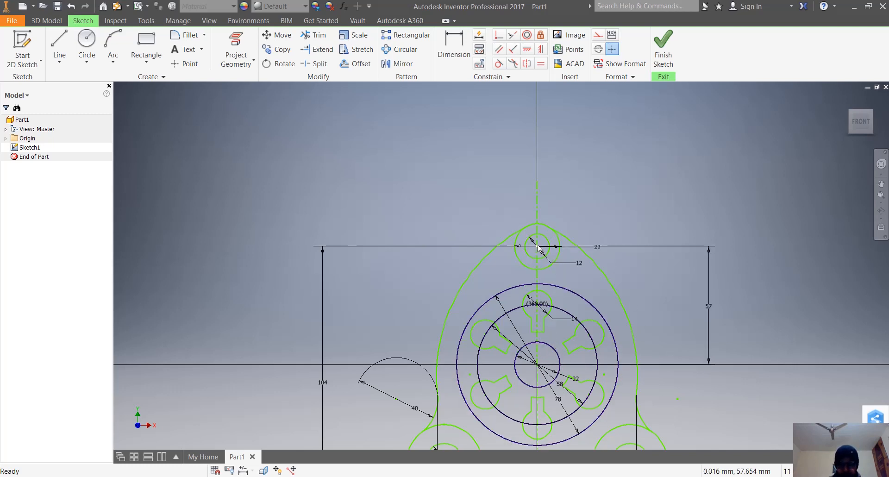
click(537, 364)
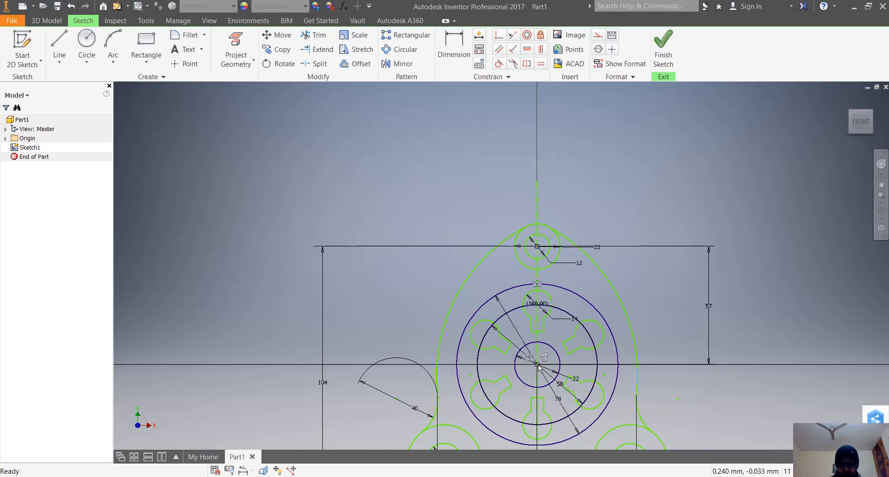
click(538, 51)
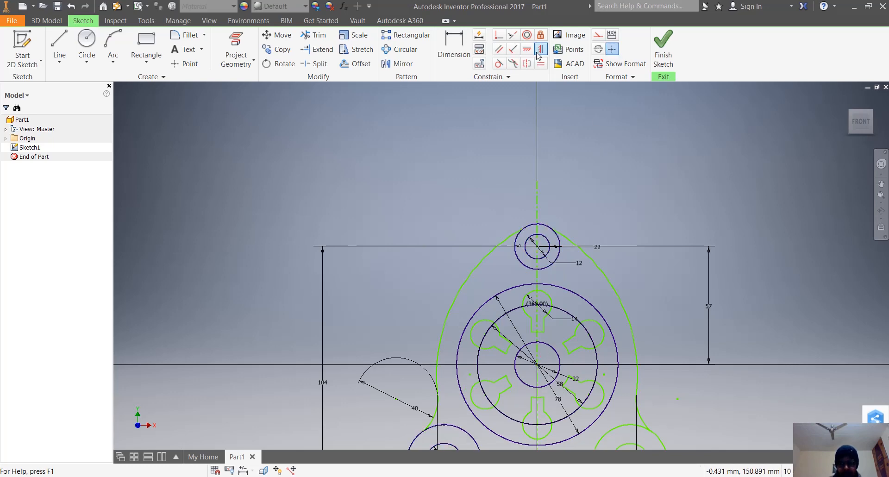
key(Escape)
- Try to apply an Equal constraint between the outer circles of the two bottom bosses
scroll(574, 388, down, 3)
scroll(574, 389, up, 5)
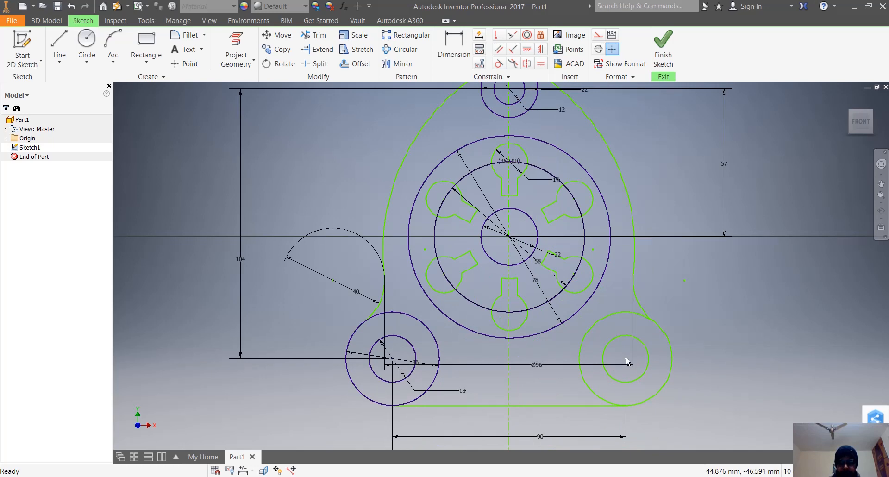
scroll(490, 344, down, 2)
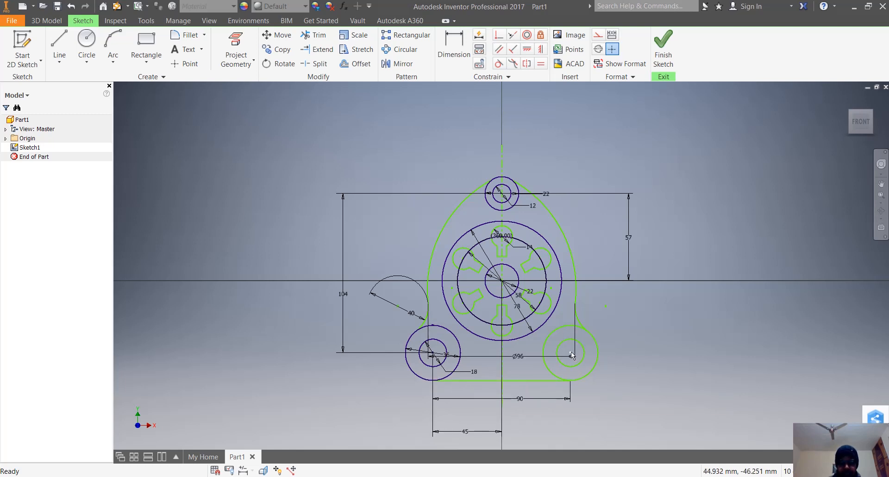
click(460, 349)
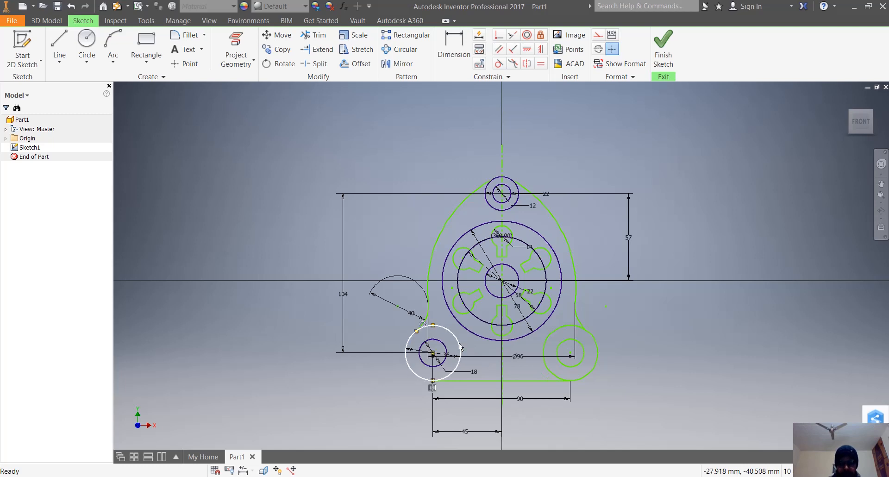
ctrl+click(544, 352)
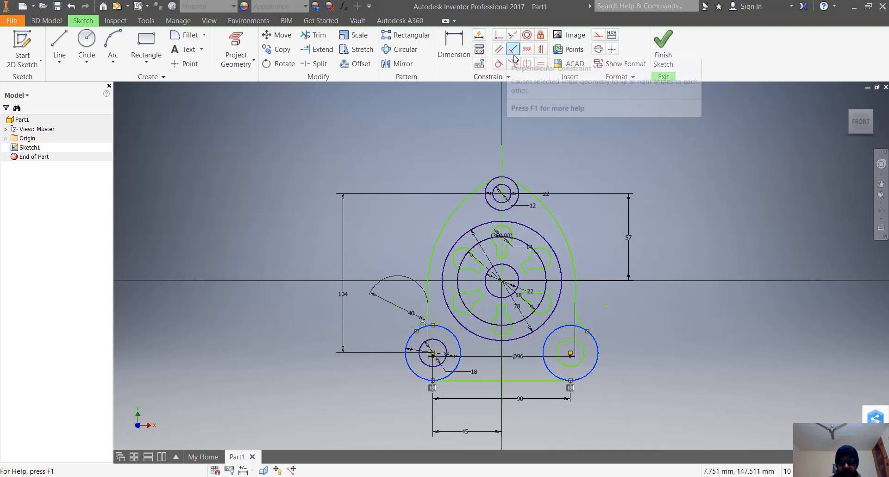
click(541, 63)
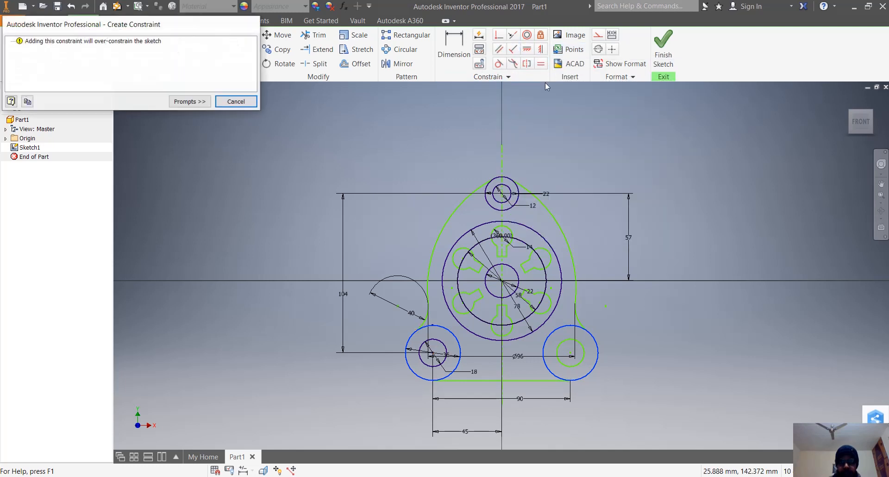
click(250, 102)
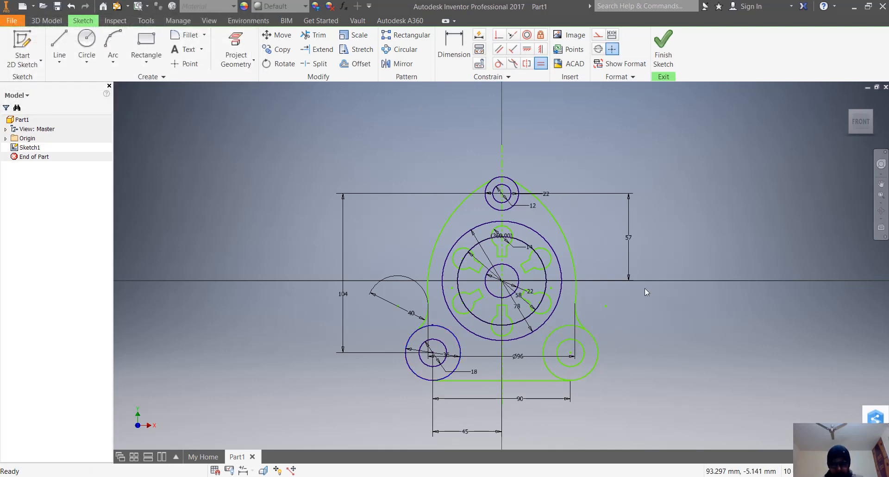
- Reposition the top slot's 14 mm diameter dimension so its text sits outside the 78 mm circle
scroll(517, 284, up, 3)
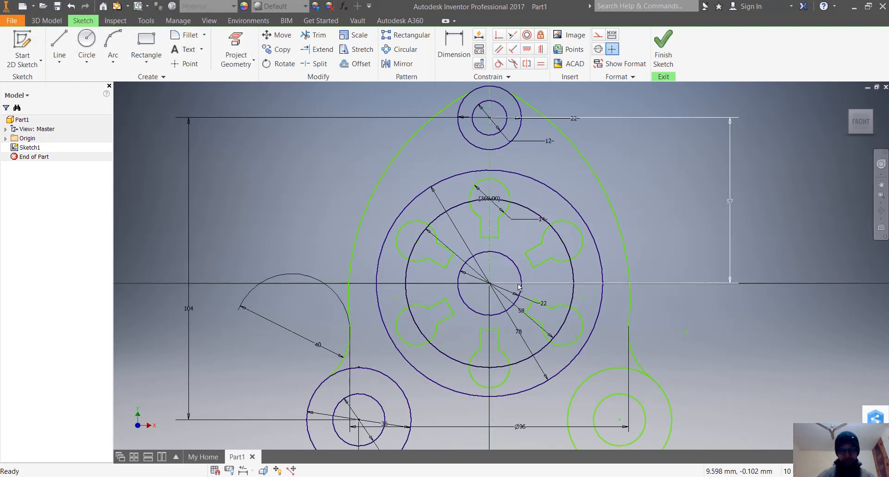
scroll(518, 287, down, 3)
scroll(529, 273, up, 4)
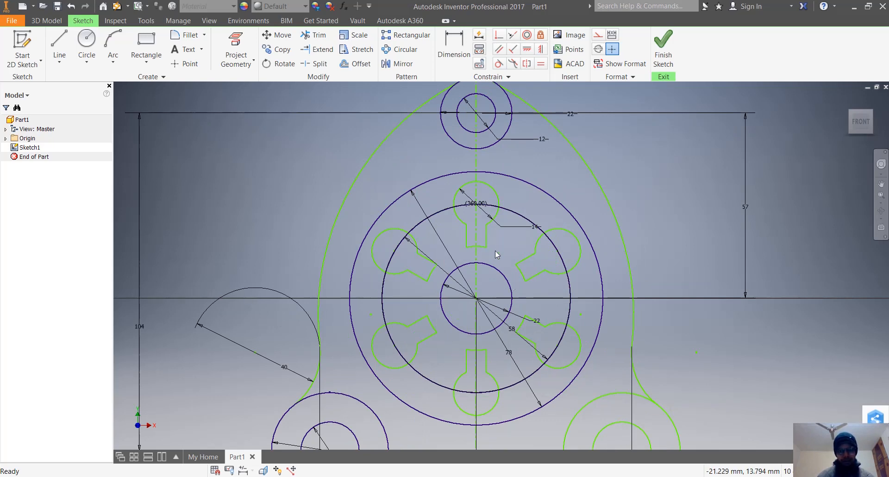
scroll(520, 257, down, 2)
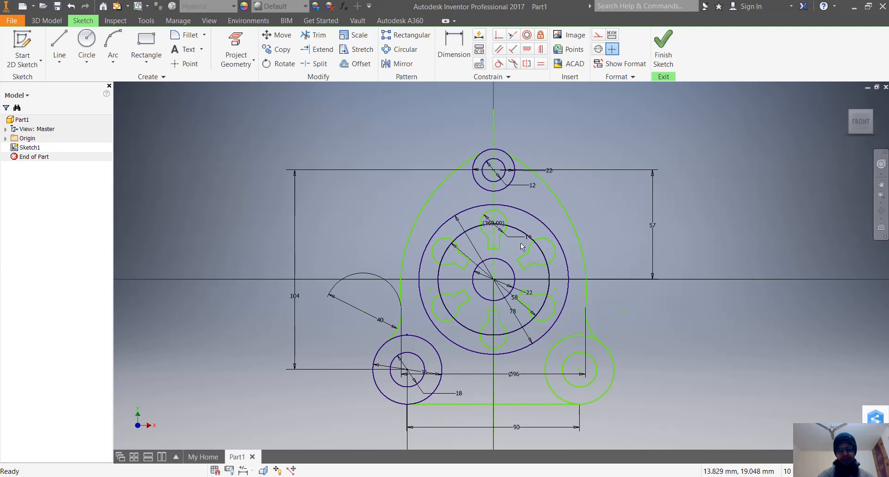
drag(525, 238, 532, 200)
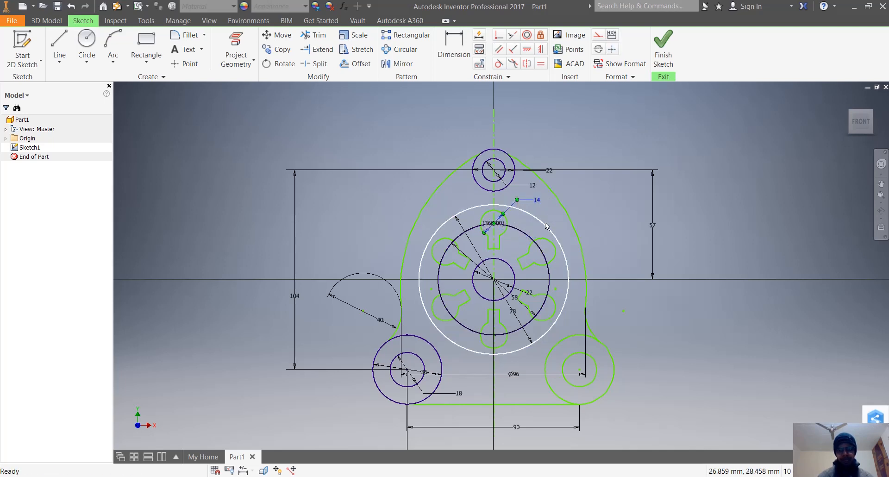
click(520, 241)
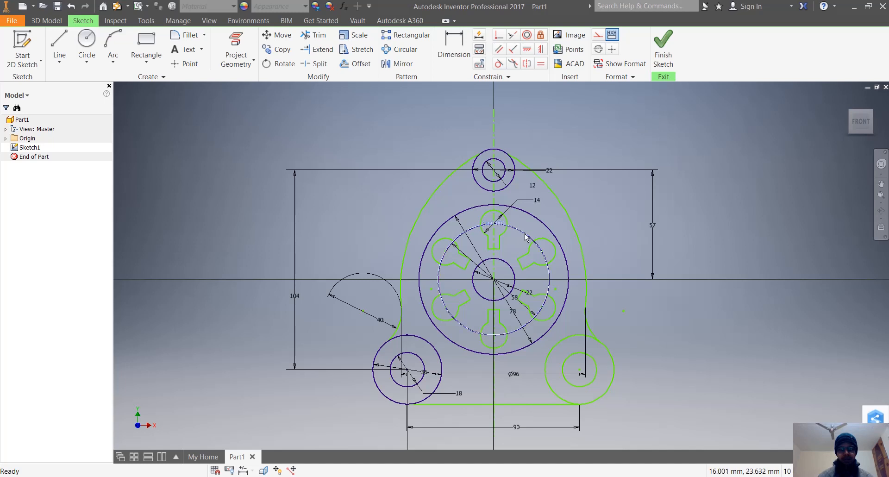
click(453, 47)
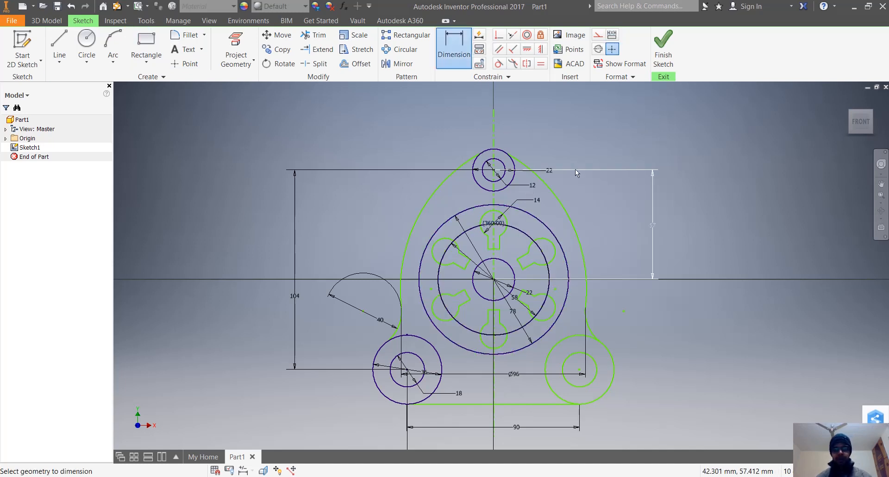
key(Escape)
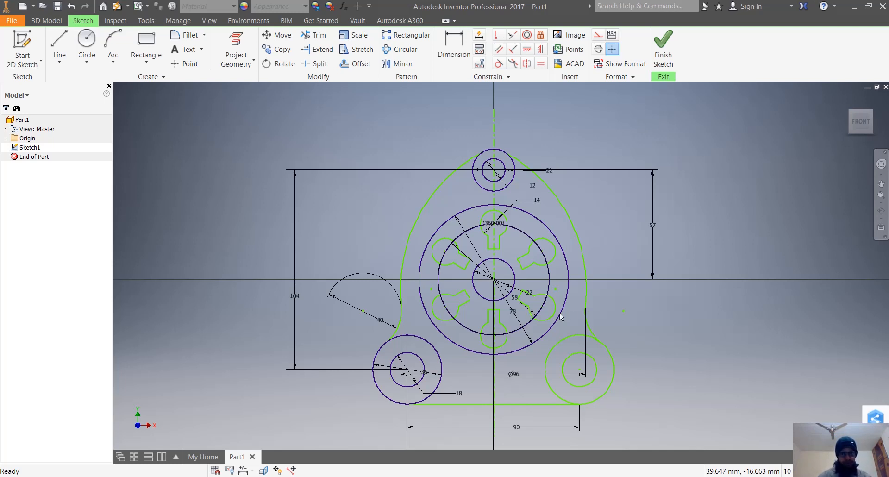
- Switch to Sketch2 in SolidWorks and try to dimension the horizontal distance from the left outline arc's lower endpoint to the origin
scroll(560, 373, up, 5)
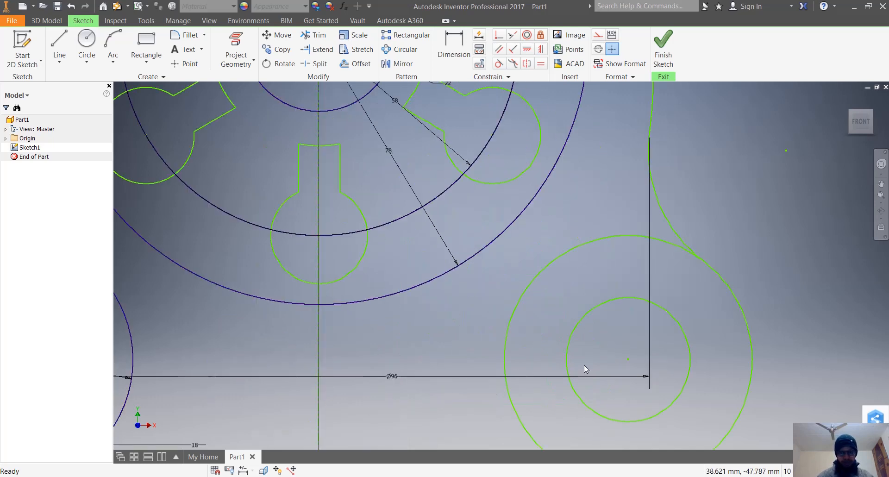
scroll(625, 363, down, 5)
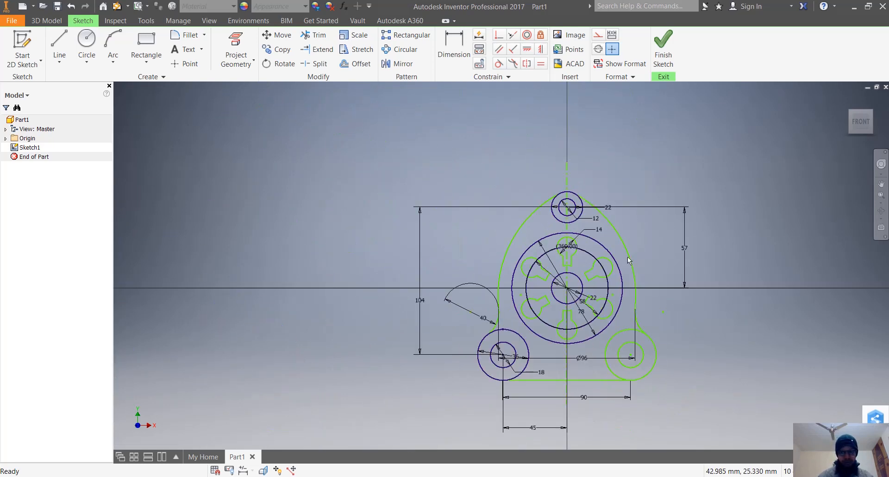
mouse_move(472, 476)
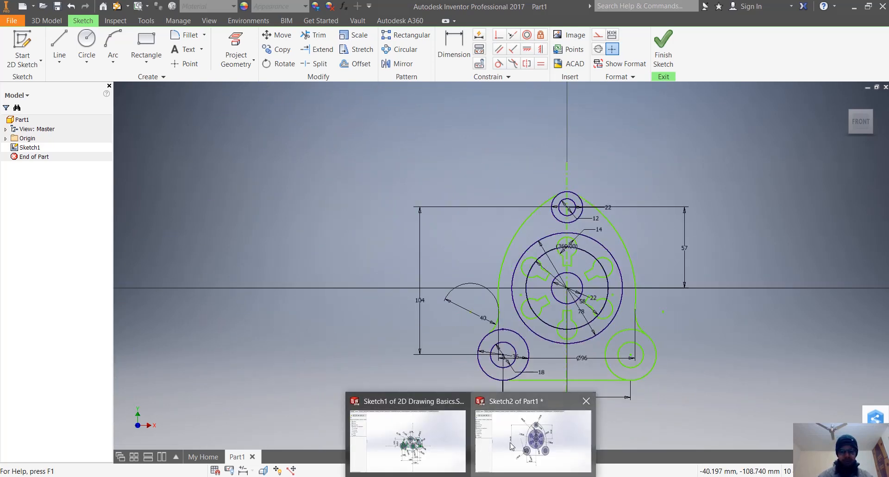
click(491, 458)
scroll(468, 241, up, 3)
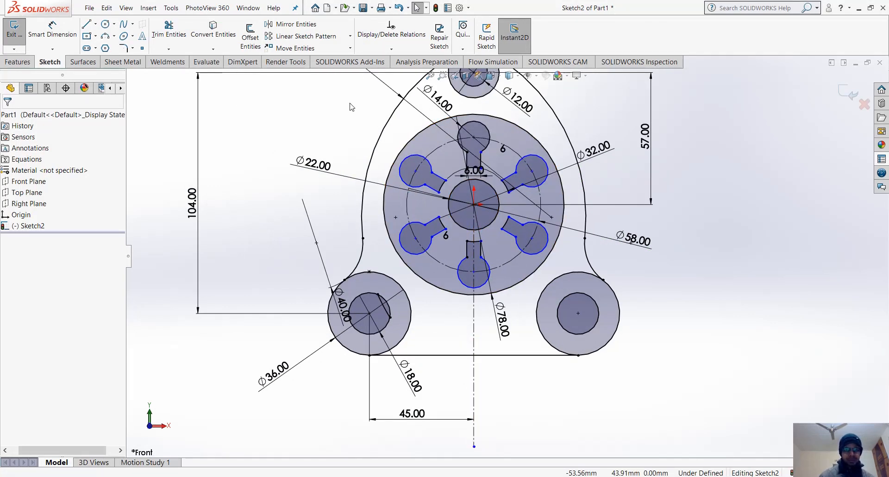
key(d)
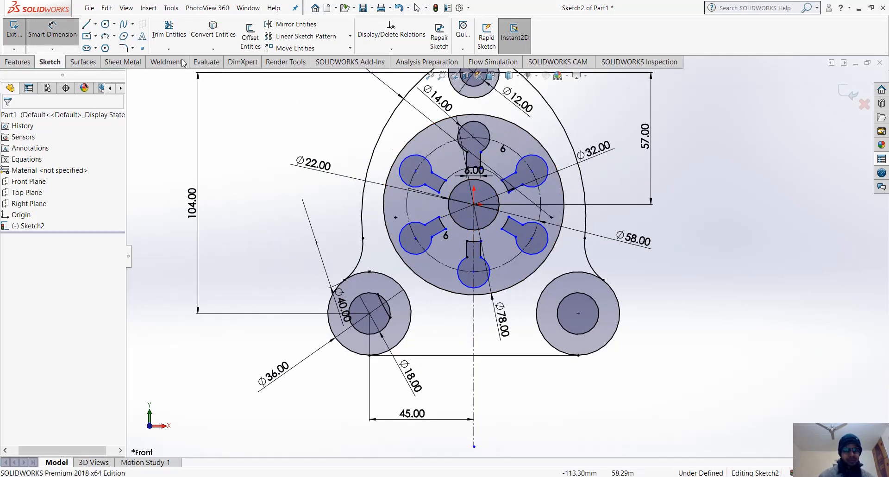
click(363, 239)
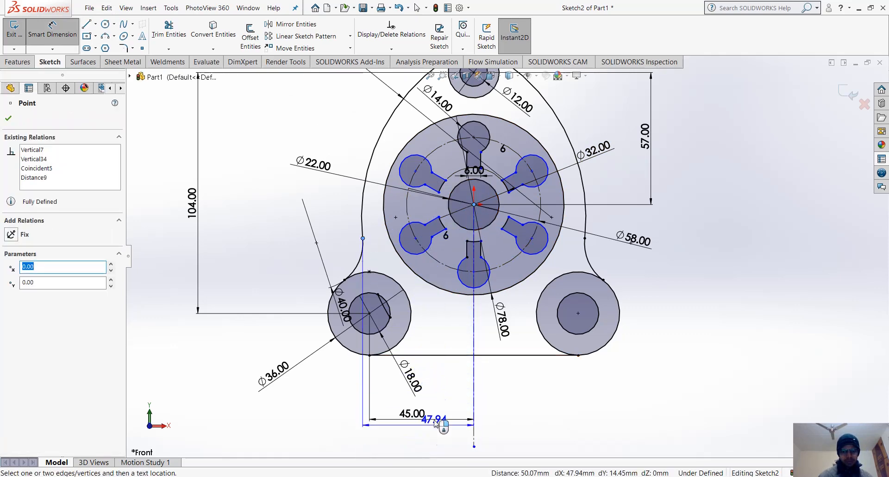
click(428, 452)
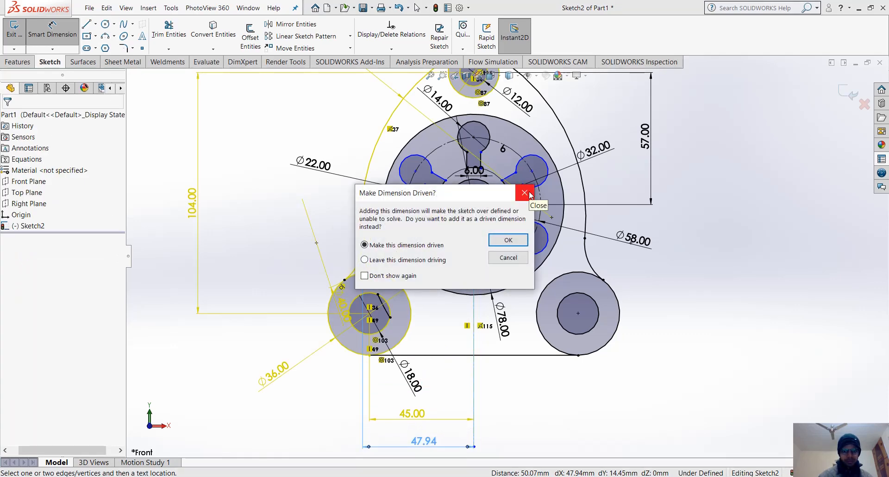
click(524, 192)
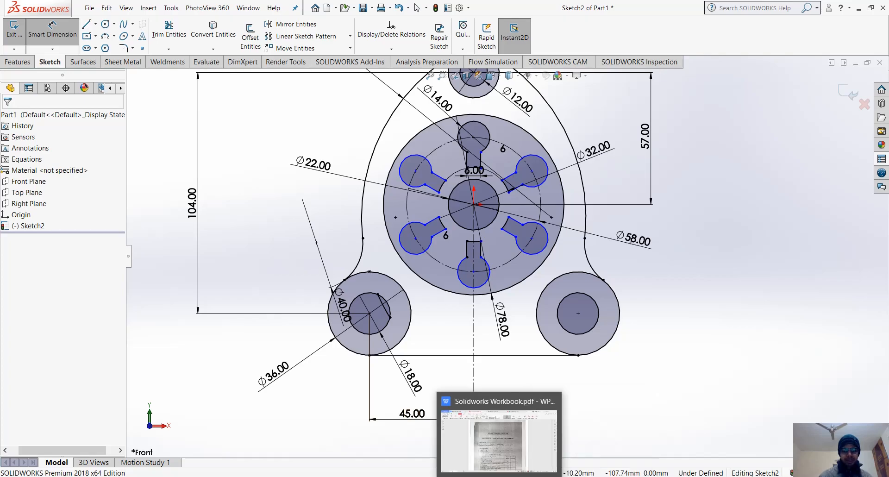
- Switch back to the plate sketch in Inventor
click(498, 476)
click(498, 476)
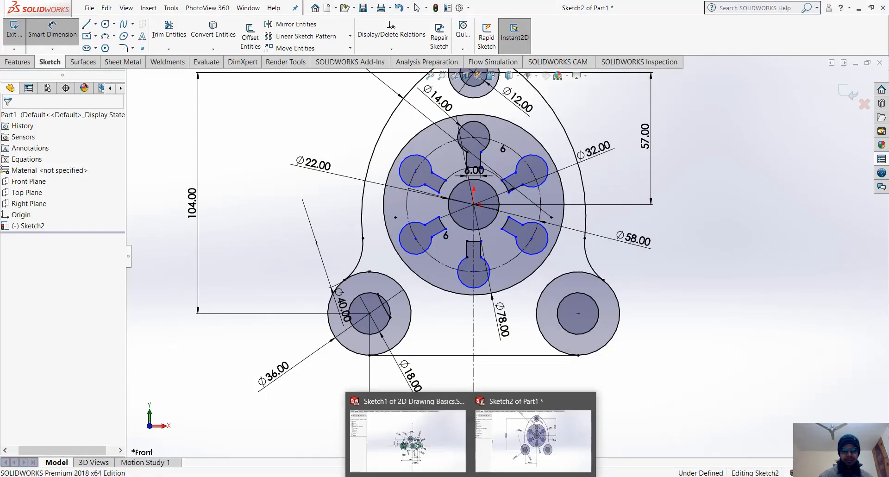
click(413, 476)
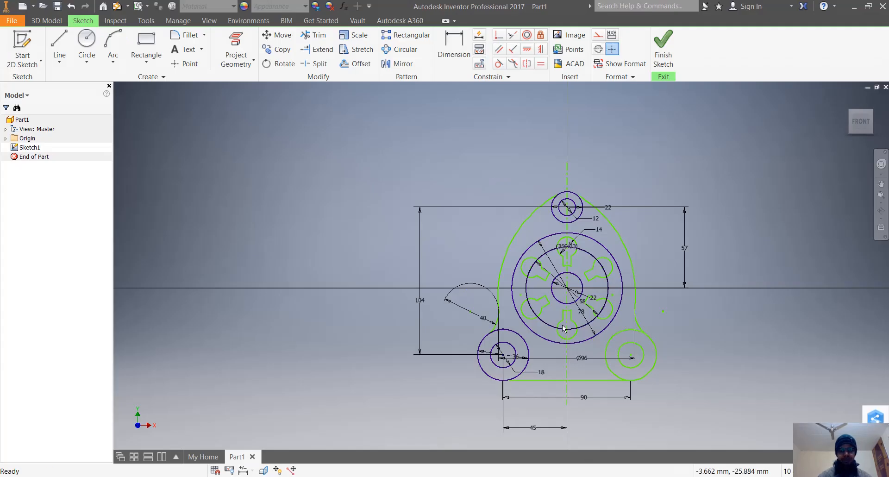
- Examine the symmetric constraints attached to the vertical centerline near the plate's centre
scroll(657, 316, down, 3)
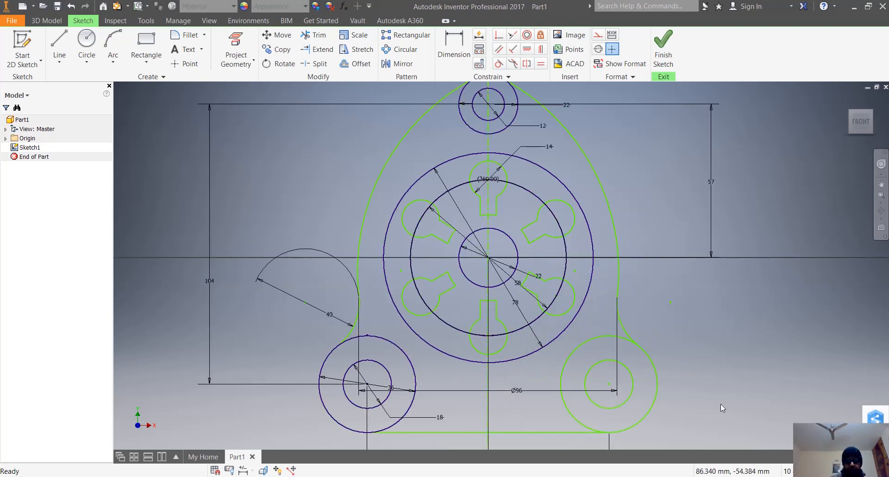
scroll(720, 403, up, 2)
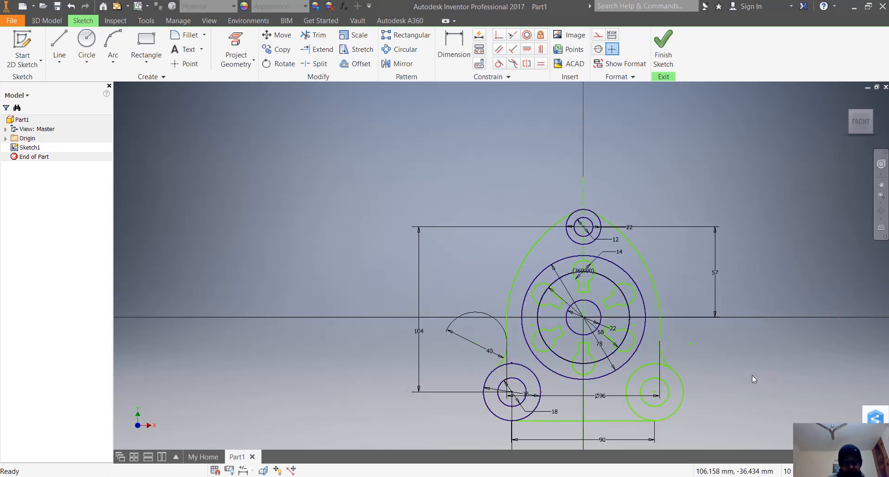
middle_drag(751, 375, 645, 316)
scroll(549, 296, down, 4)
scroll(375, 296, up, 4)
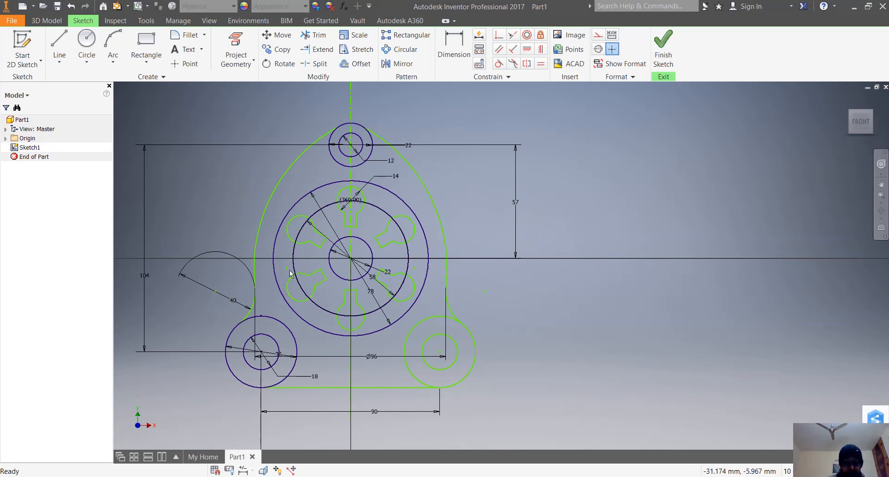
scroll(288, 271, up, 5)
scroll(304, 268, down, 6)
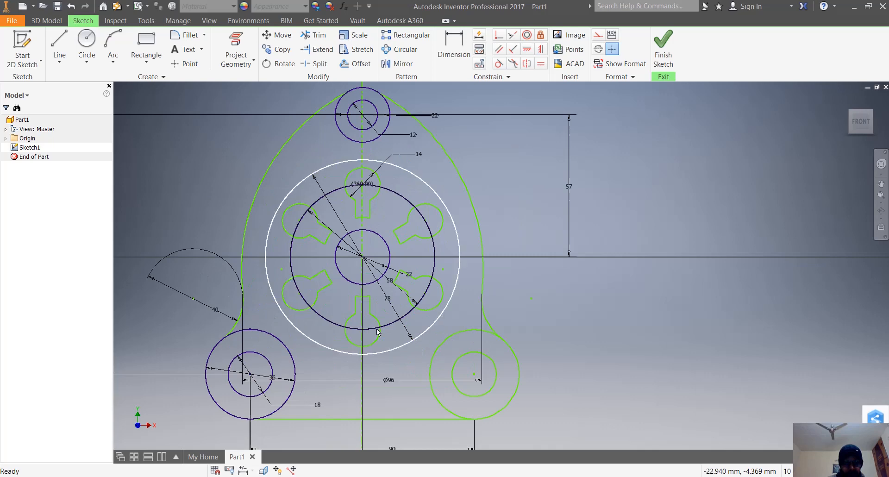
click(366, 228)
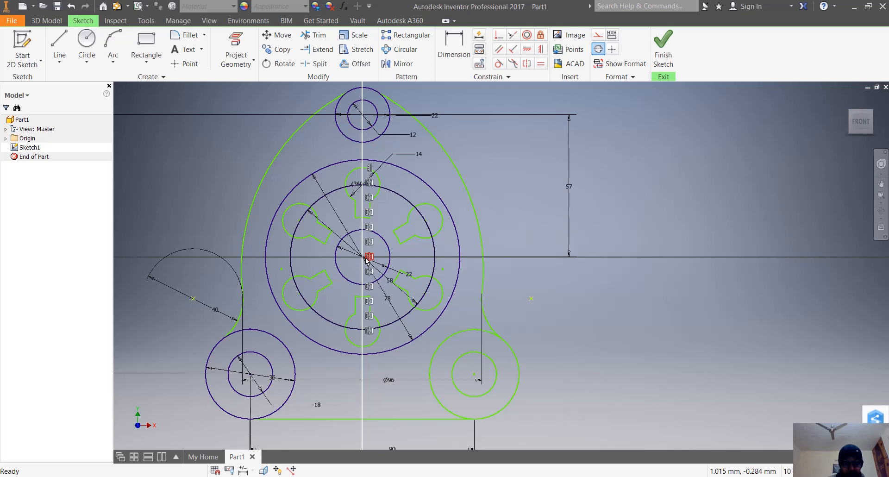
scroll(366, 259, down, 6)
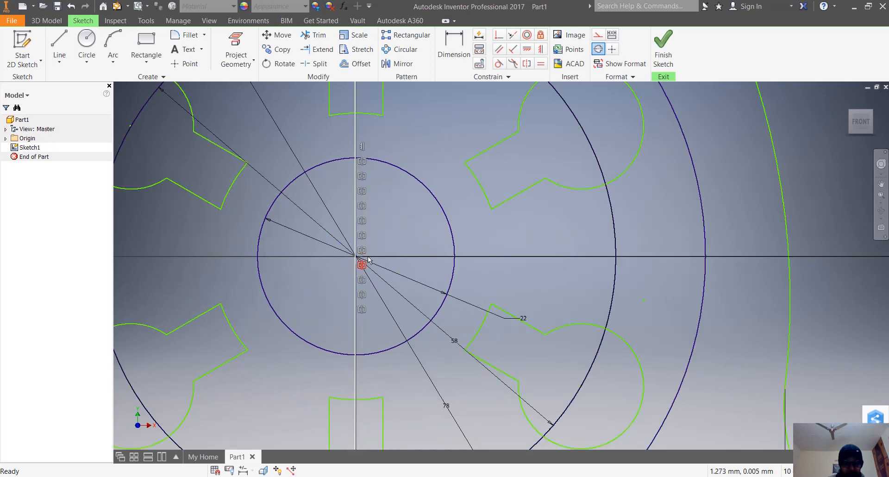
click(364, 250)
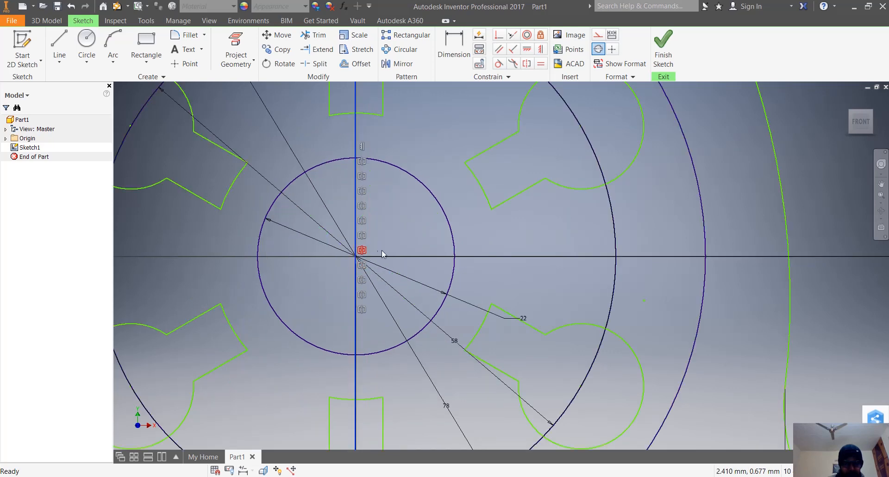
click(417, 253)
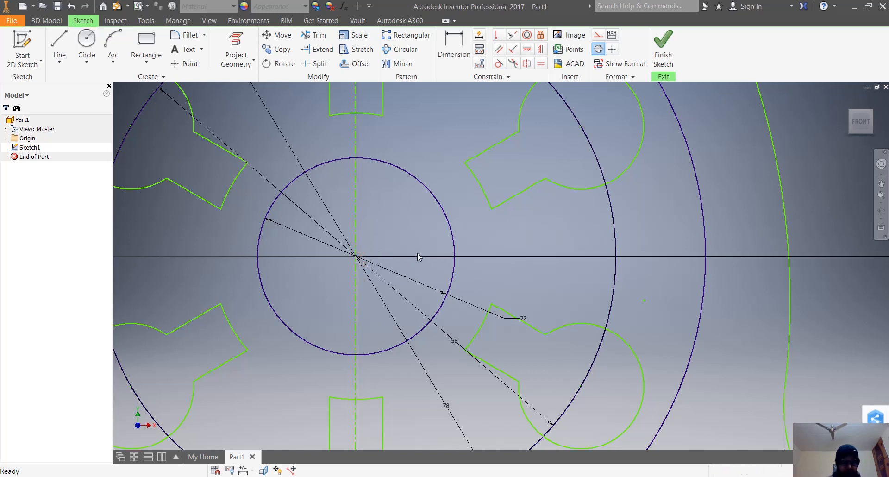
- Constrain the vertical centerline to be coincident with the sketch origin
click(356, 257)
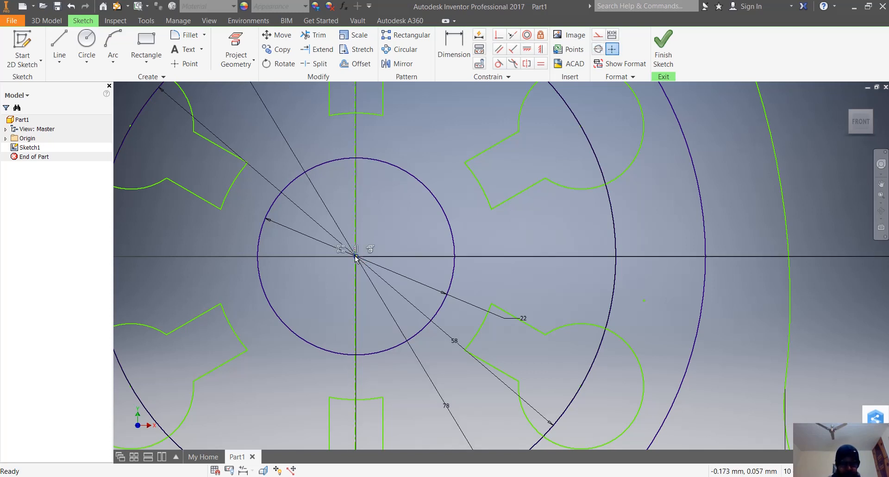
click(355, 211)
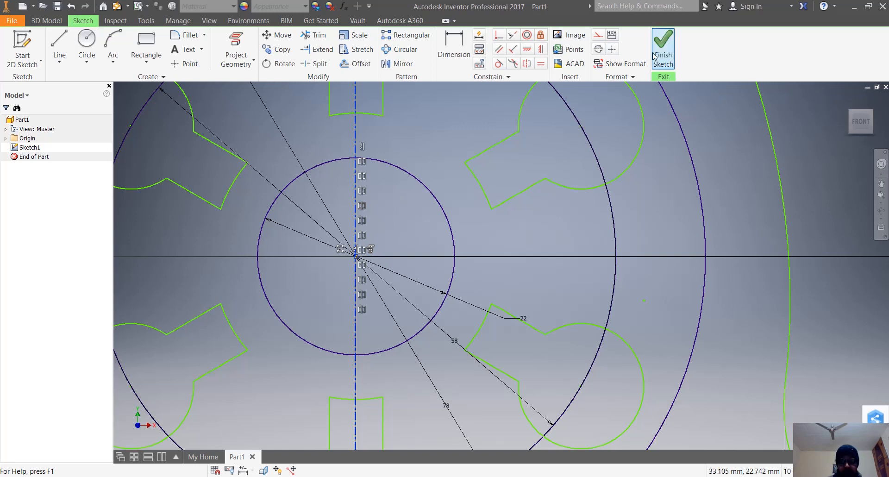
click(598, 49)
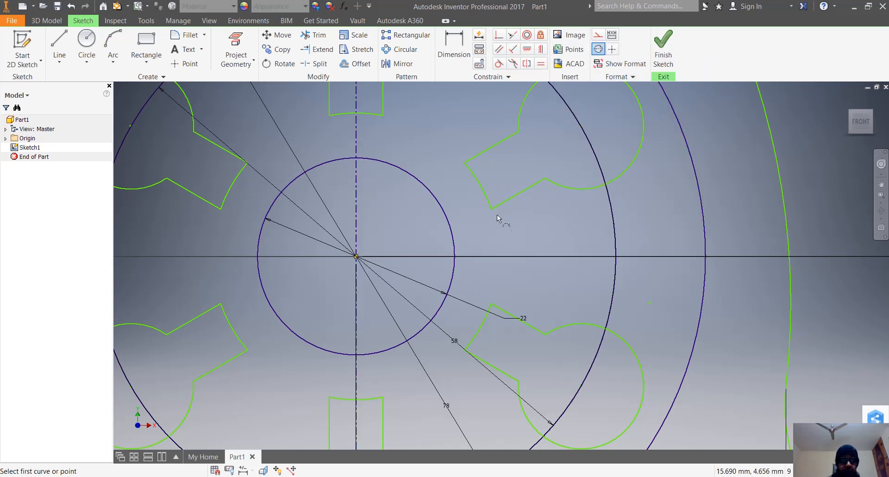
- Try to apply a Vertical constraint between the top slot arc's centre and the sketch origin
scroll(498, 218, down, 5)
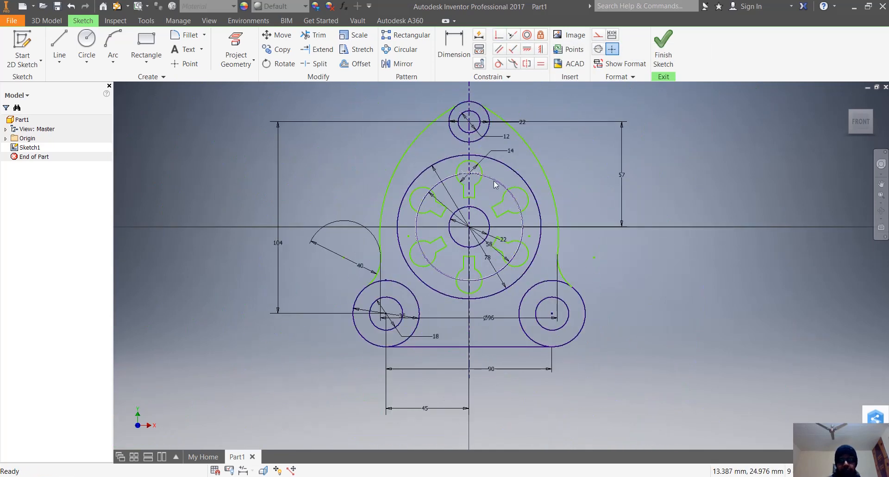
scroll(495, 184, up, 3)
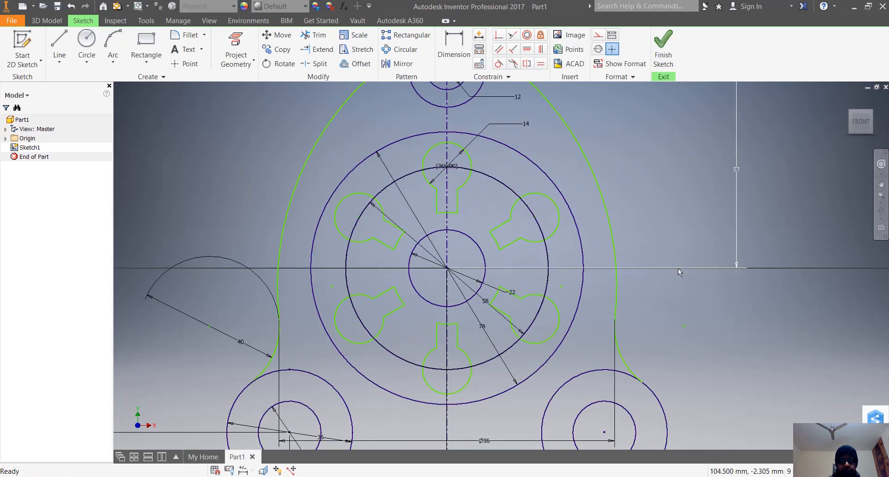
scroll(591, 254, down, 5)
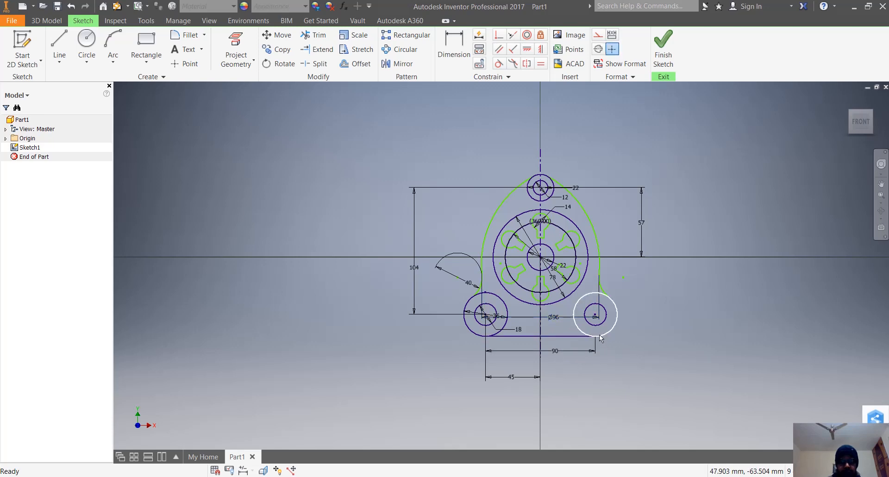
scroll(598, 334, down, 4)
scroll(604, 298, up, 3)
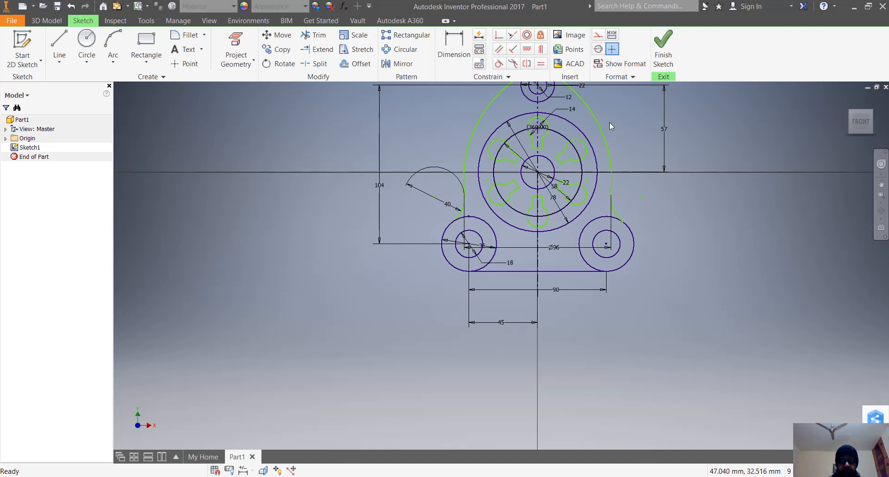
scroll(616, 194, down, 3)
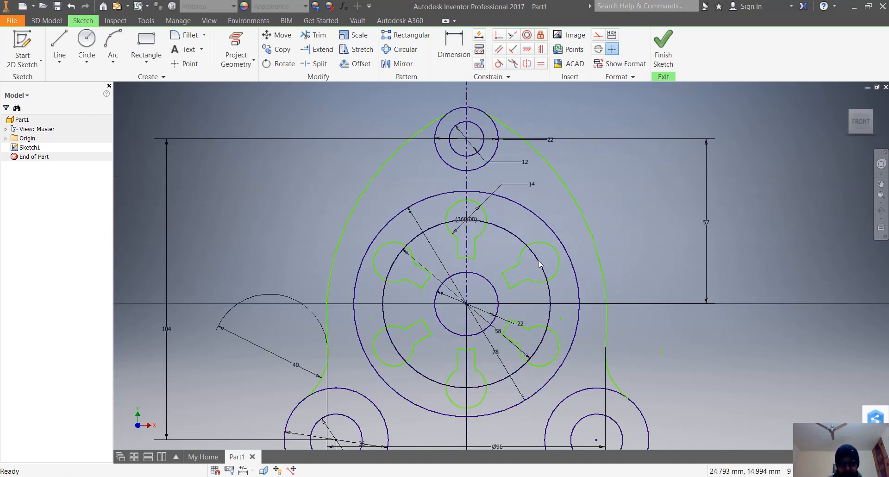
click(467, 219)
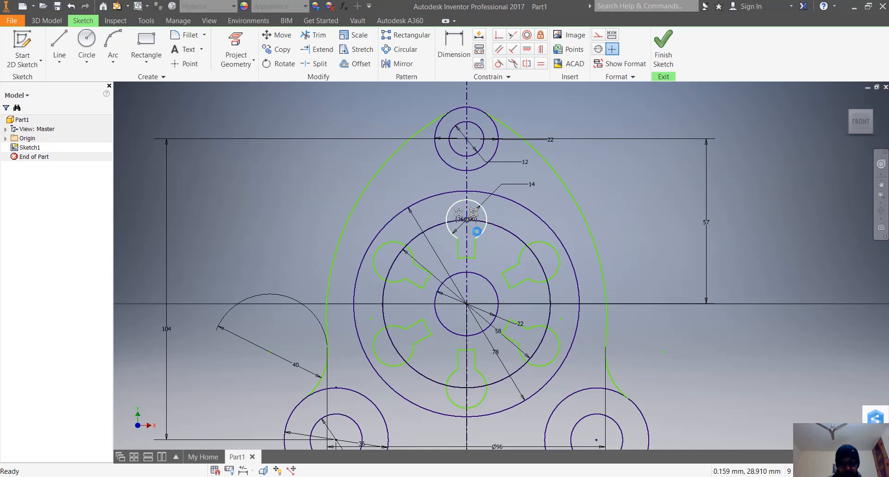
click(468, 302)
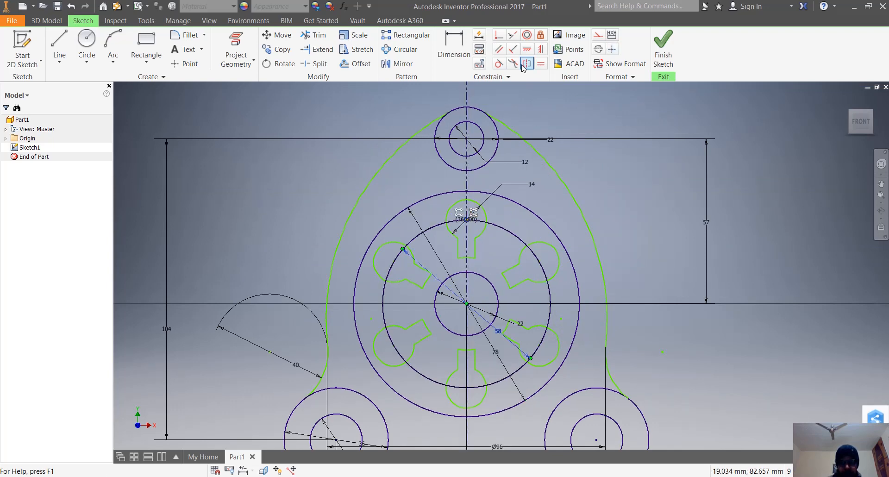
click(542, 49)
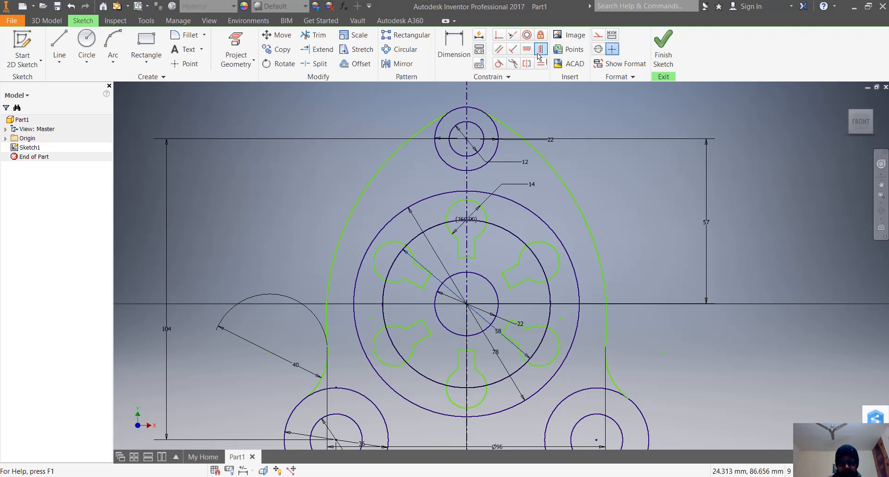
key(Escape)
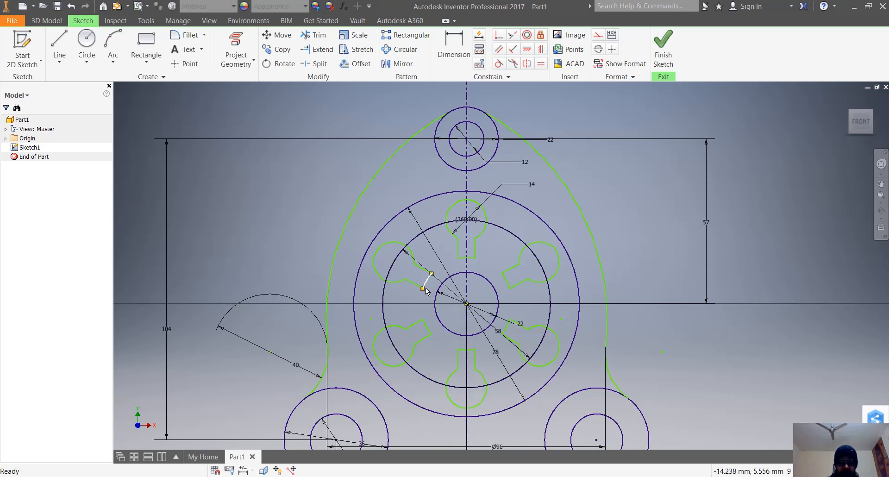
- Dimension the radius of the upper-left slot's inner end arc as 16 mm
key(d)
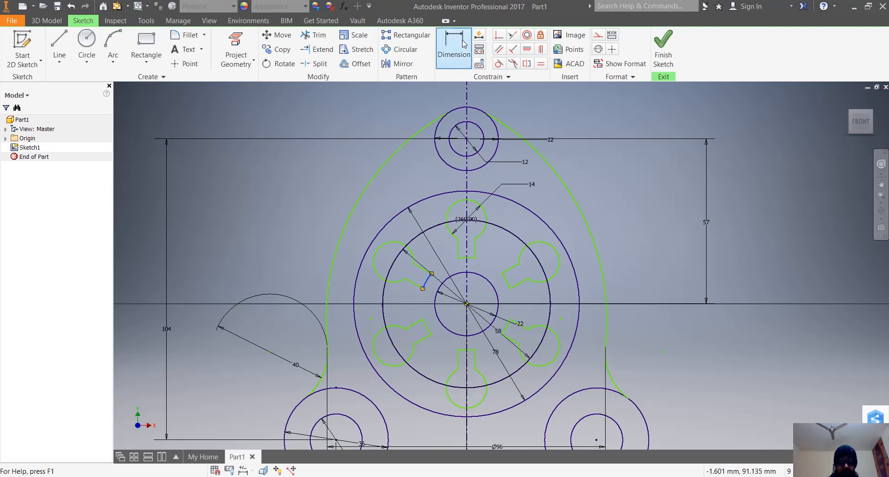
click(427, 278)
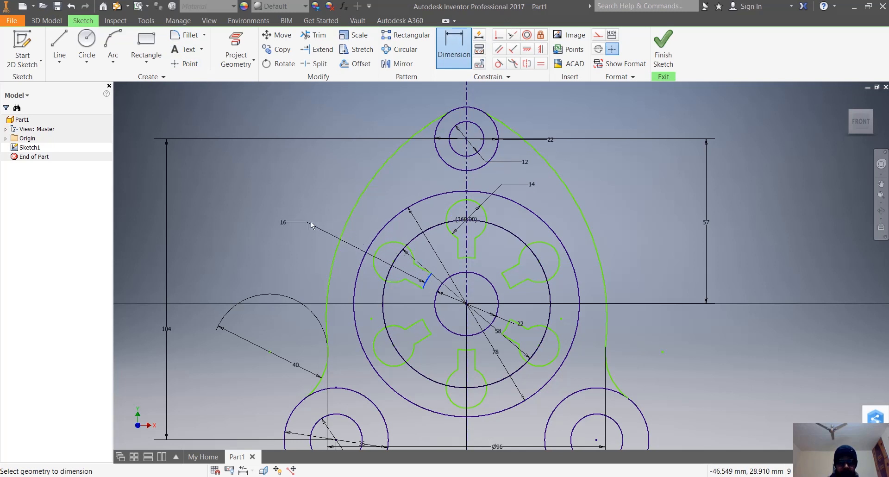
click(283, 223)
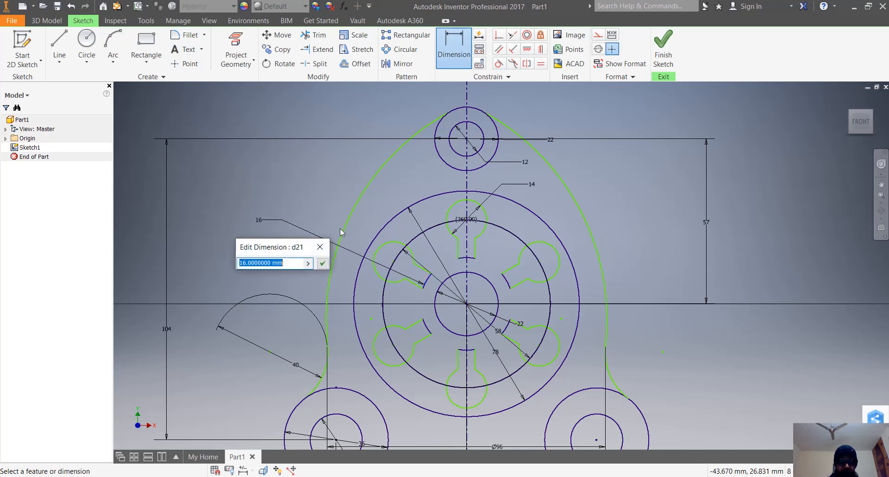
click(322, 263)
key(Escape)
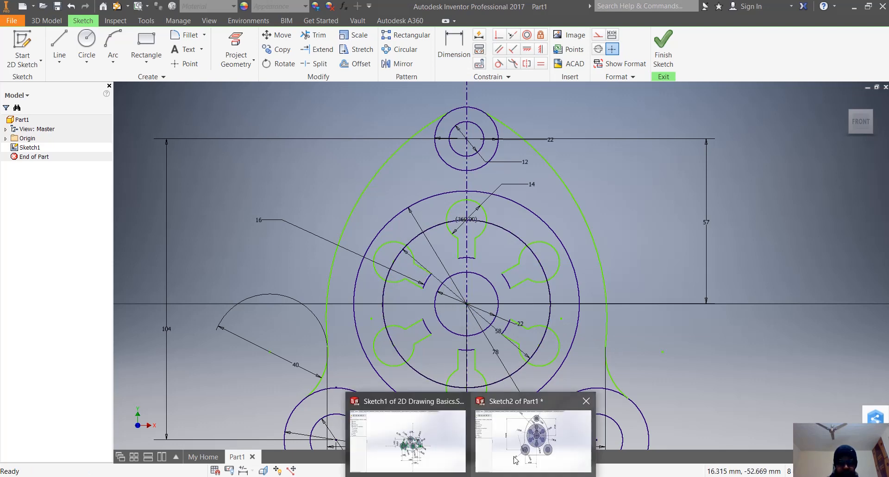
- Compare the slot dimensions with Sketch2 in SolidWorks and return to the plate sketch in Inventor
click(515, 461)
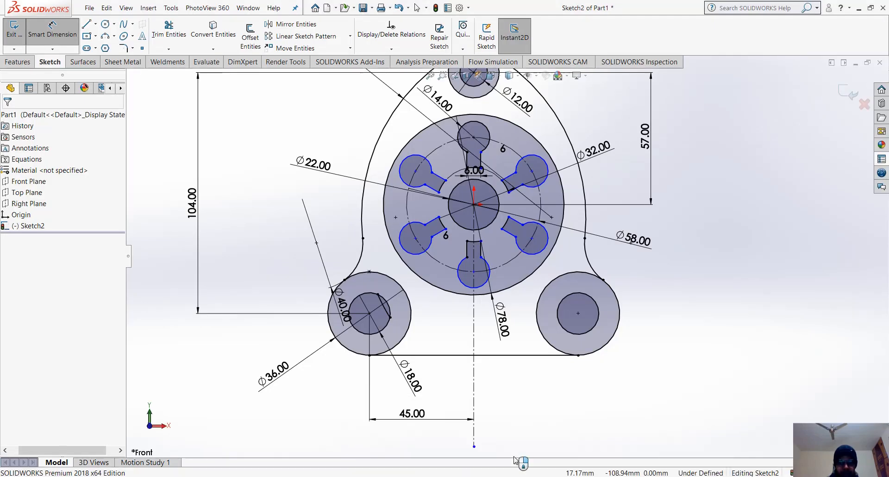
click(582, 465)
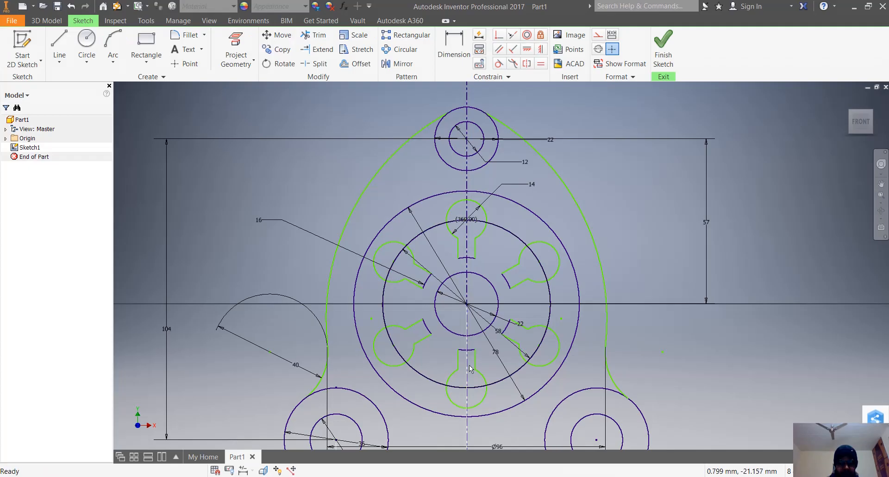
scroll(469, 366, up, 3)
scroll(470, 365, down, 3)
scroll(502, 356, up, 2)
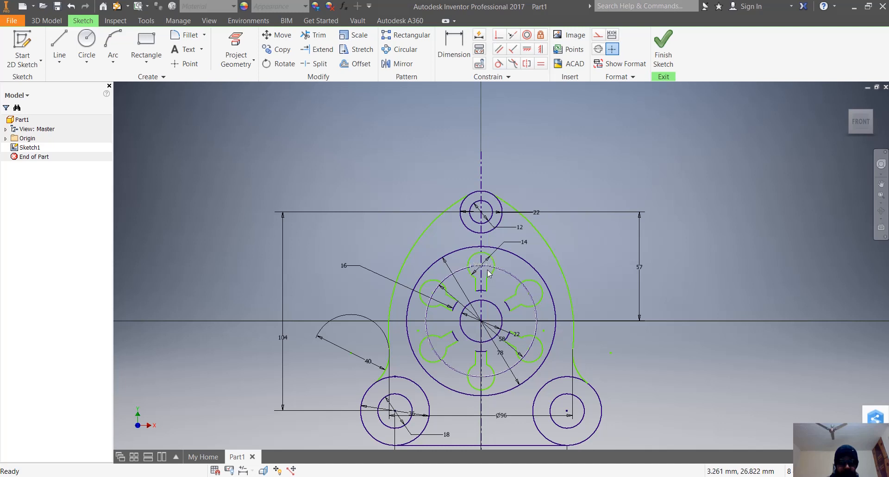
- Try to dimension the vertical distance between the top slot arc's centre and the sketch origin
click(457, 53)
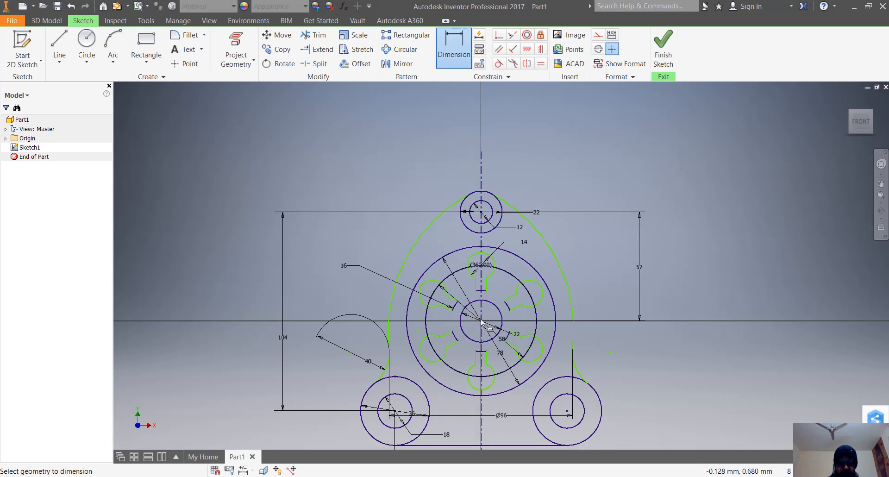
click(481, 265)
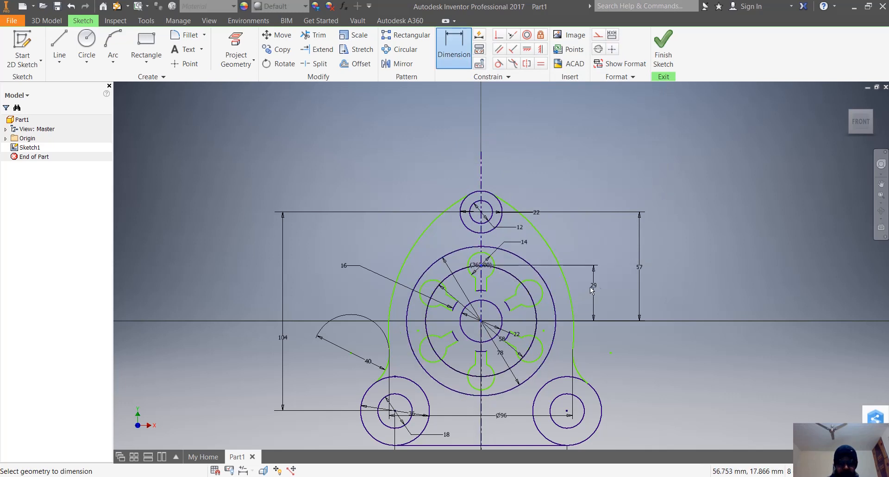
click(591, 292)
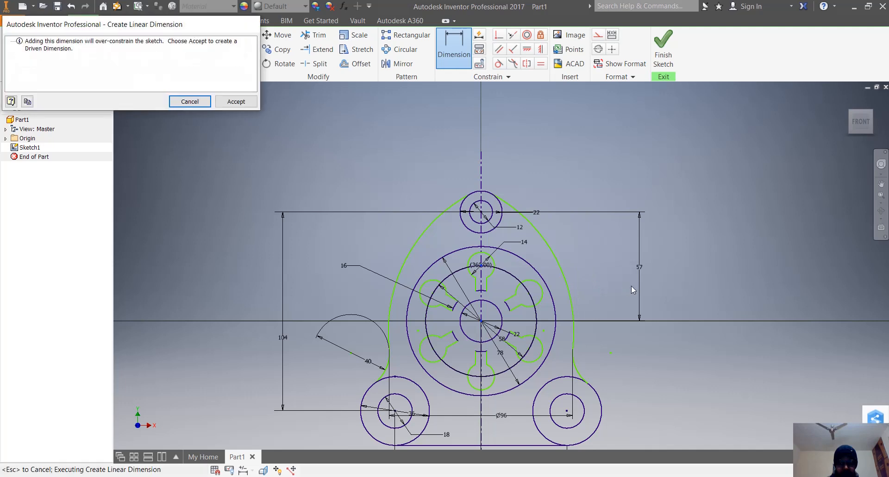
click(190, 101)
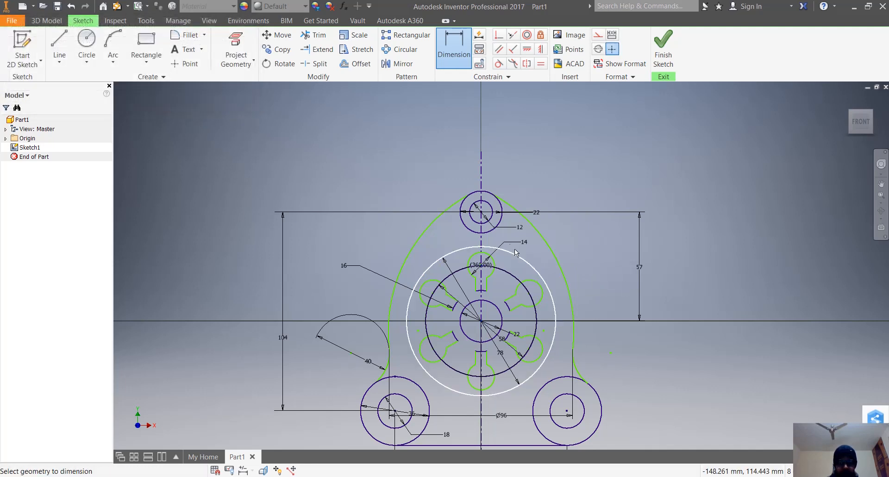
key(Escape)
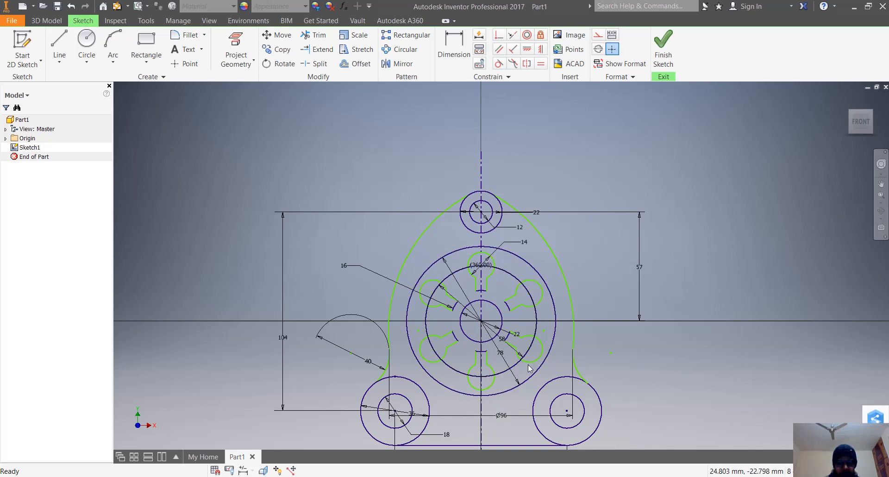
- Reposition the 22 mm centre hole and 58 mm pitch circle dimensions so their text sits outside the plate outline
drag(521, 342, 652, 342)
drag(504, 341, 635, 376)
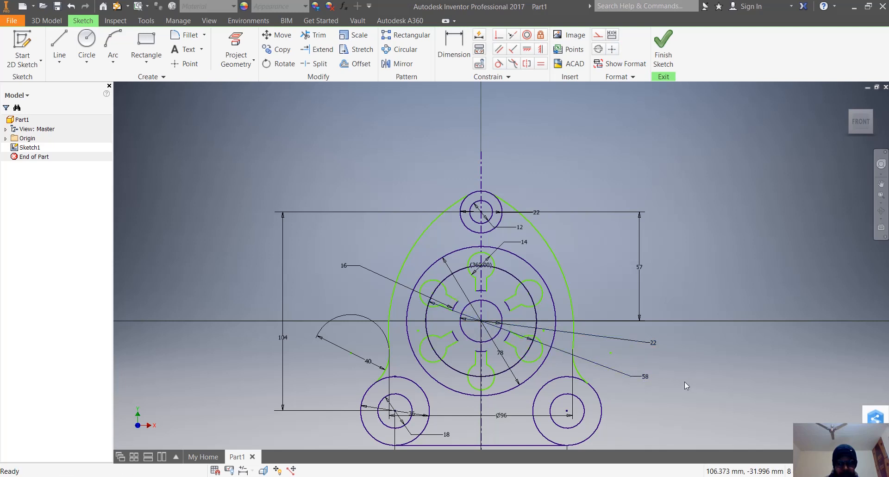
click(684, 382)
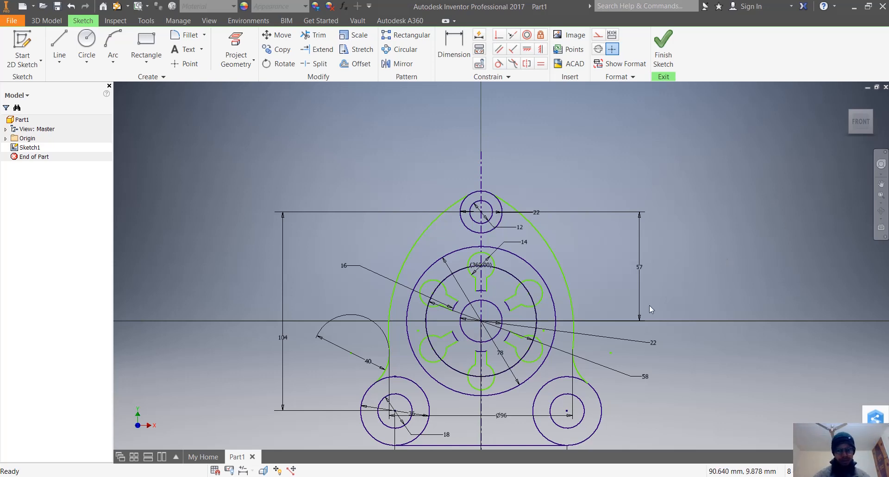
scroll(648, 304, down, 5)
scroll(499, 410, up, 8)
scroll(499, 410, down, 5)
middle_drag(495, 410, 524, 280)
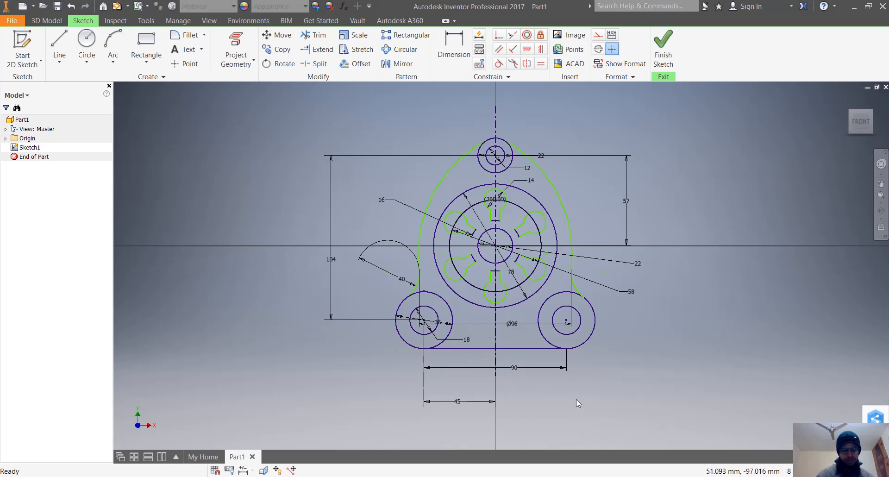